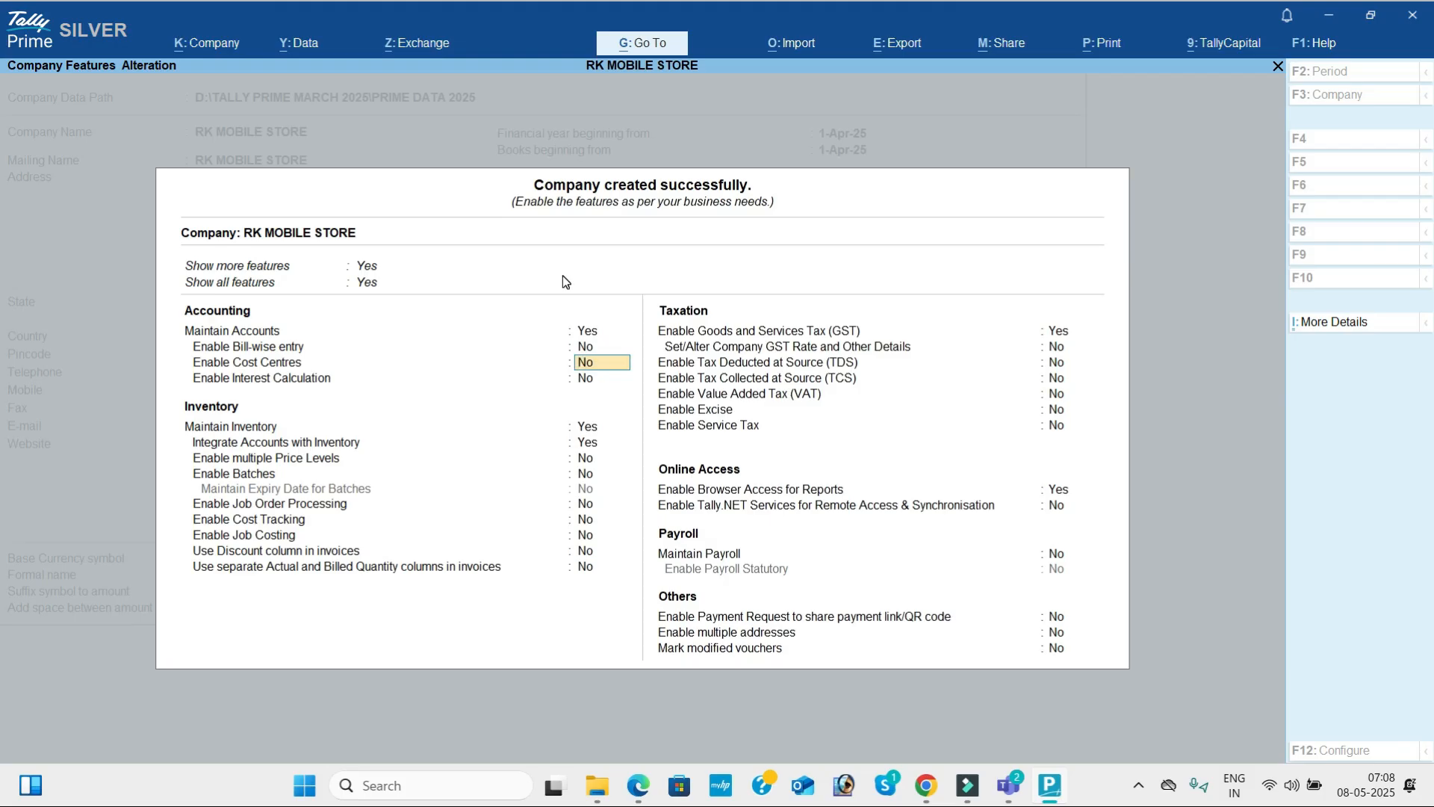
Keep the accounting and inventory features at their preset values and set Enable Goods and Services Tax (GST) to No.
key(Return)
key(Return)
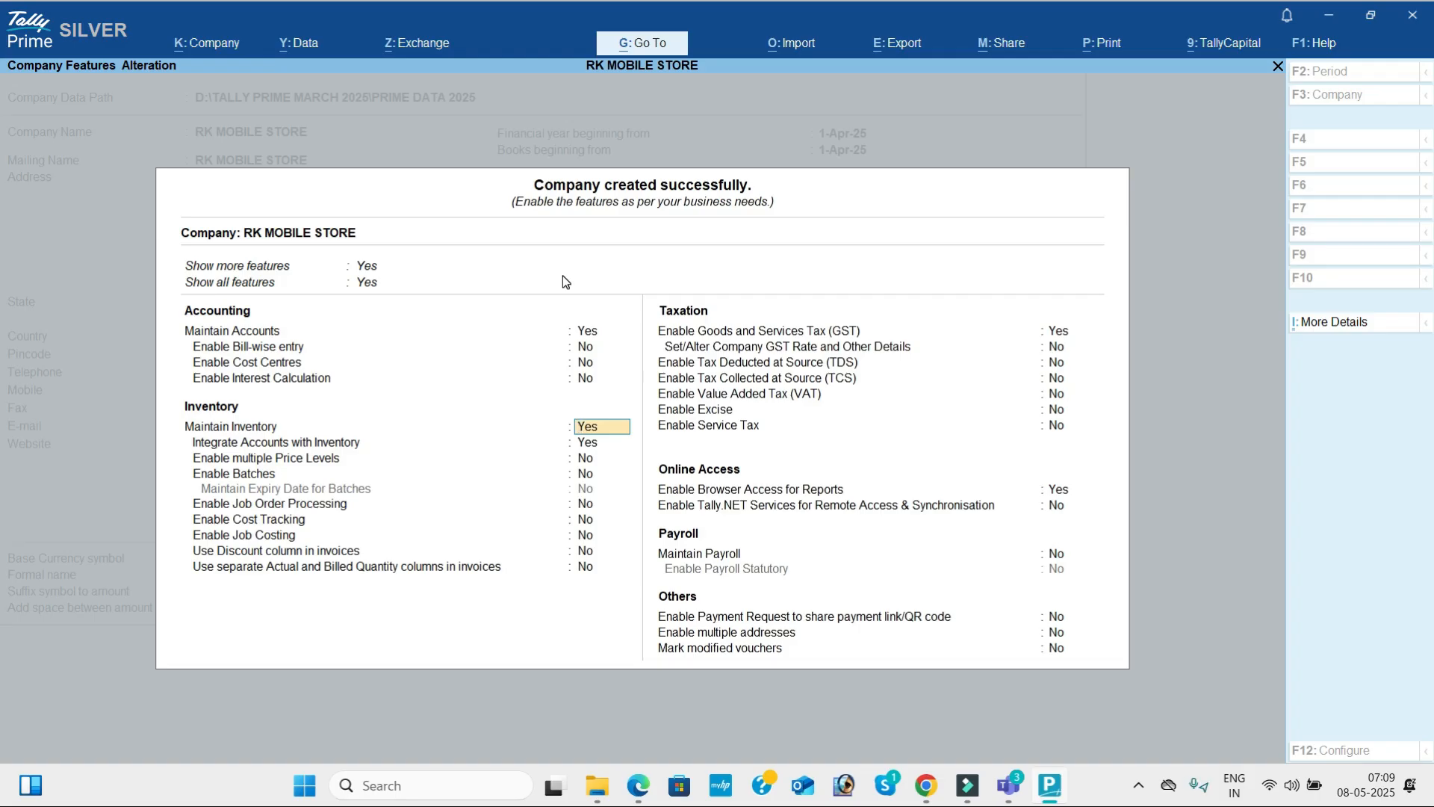
key(Return)
key(Return)
key(Return)
key(Return)
key(Return)
key(Return)
key(Return)
key(Return)
key(Return)
text(n)
Set Enable Browser Access for Reports to No and accept the company features for RK MOBILE STORE.
key(Return)
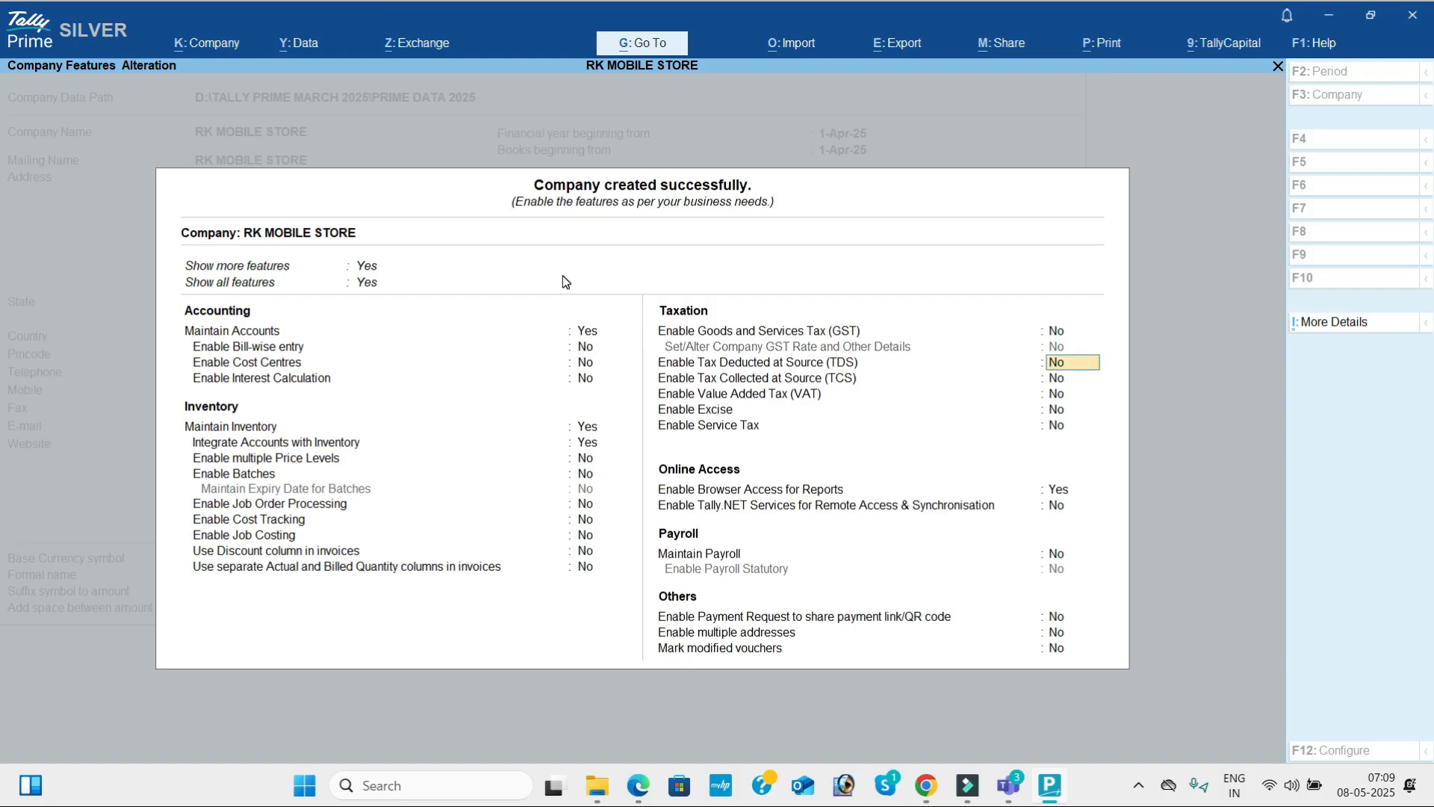
key(Return)
key(Return)
key(Return)
key(Return)
key(Return)
text(n)
key(Return)
key(Return)
key(Return)
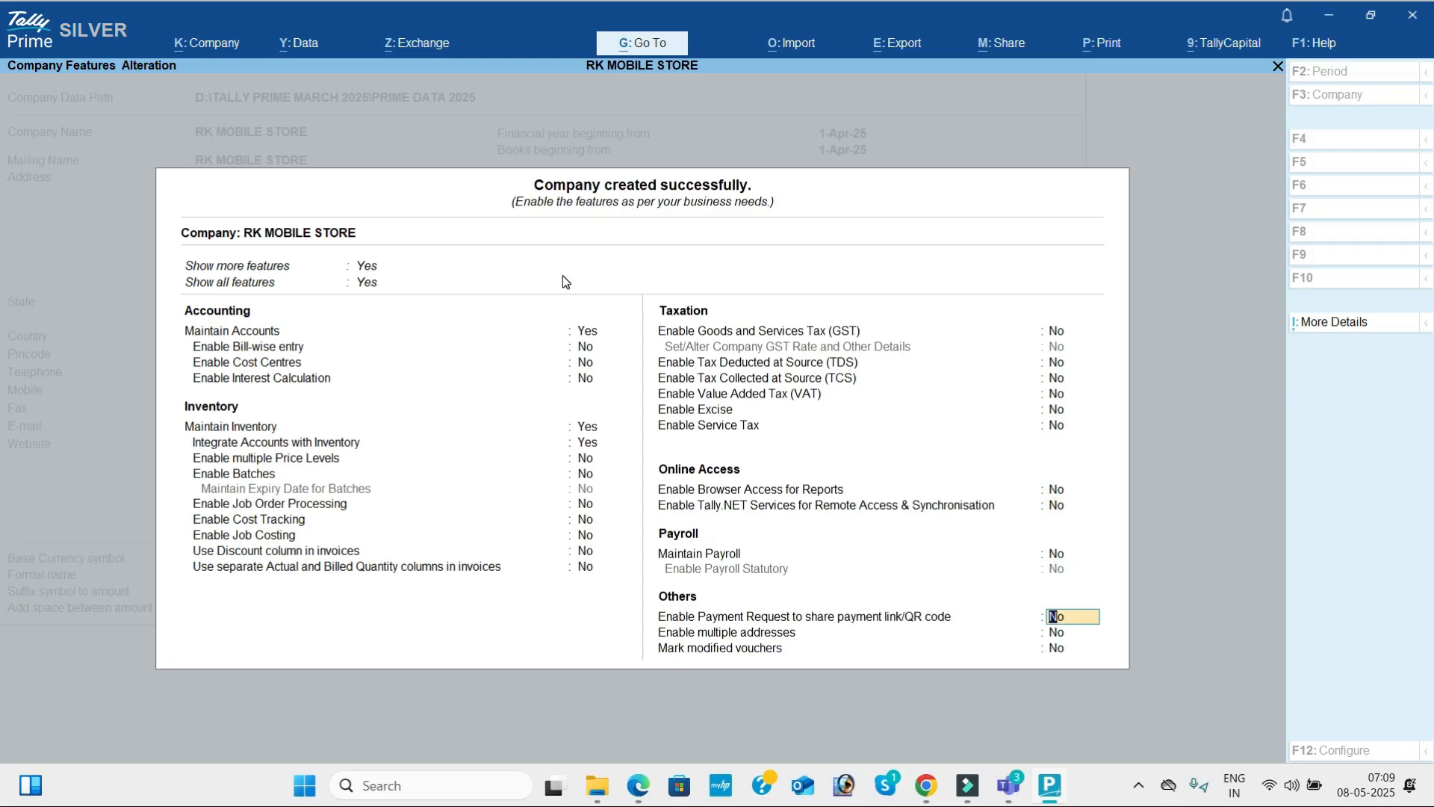
key(Return)
key(Return)
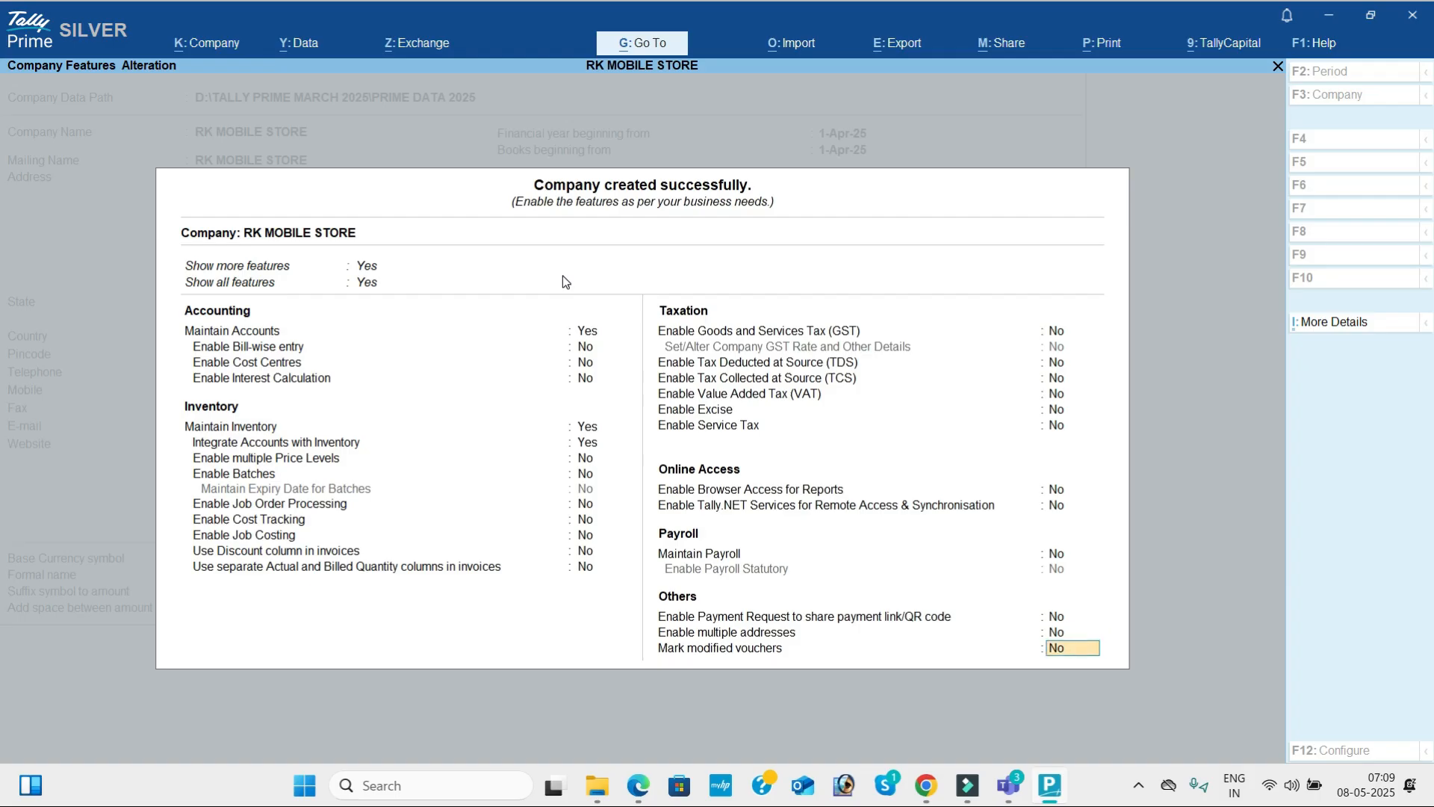
key(Return)
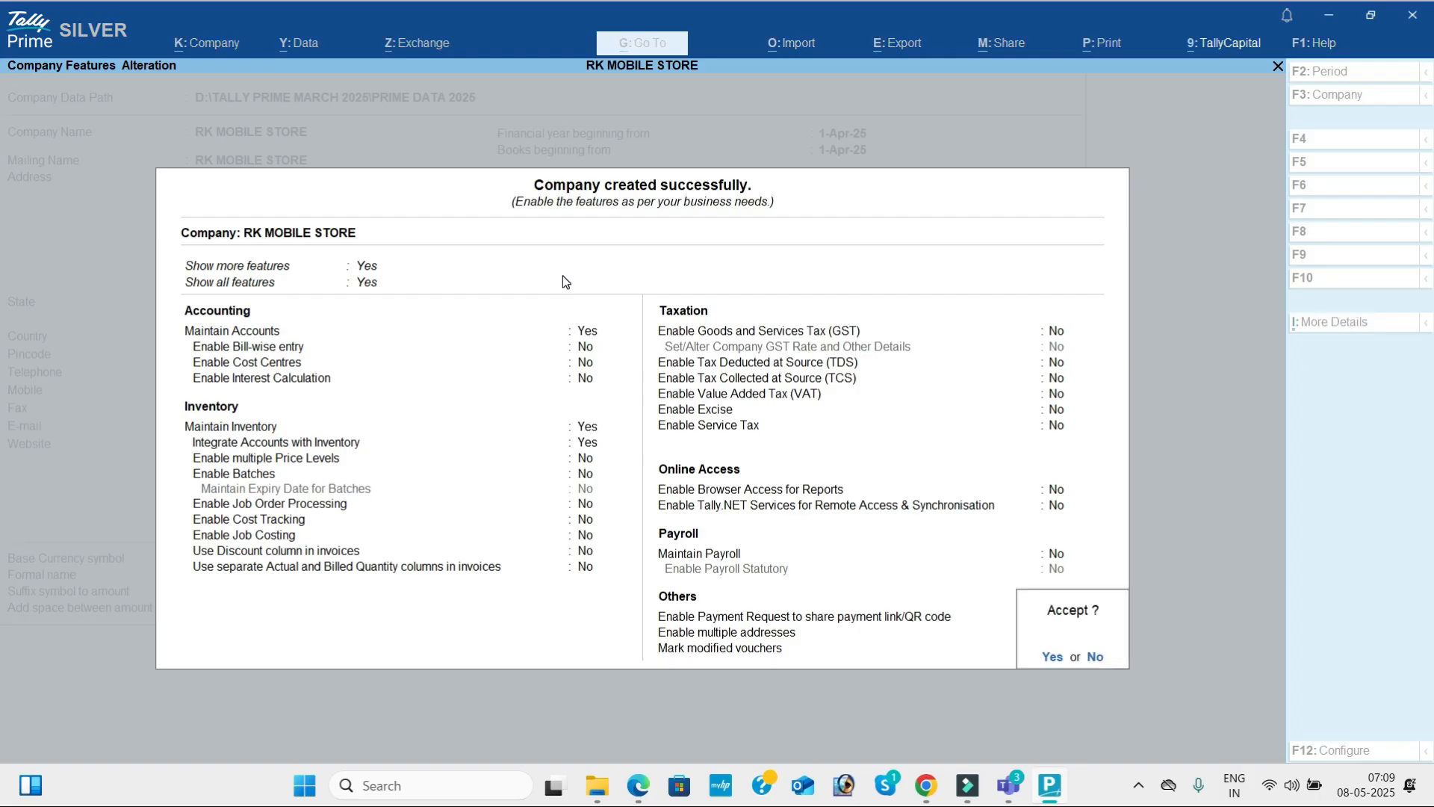
key(Return)
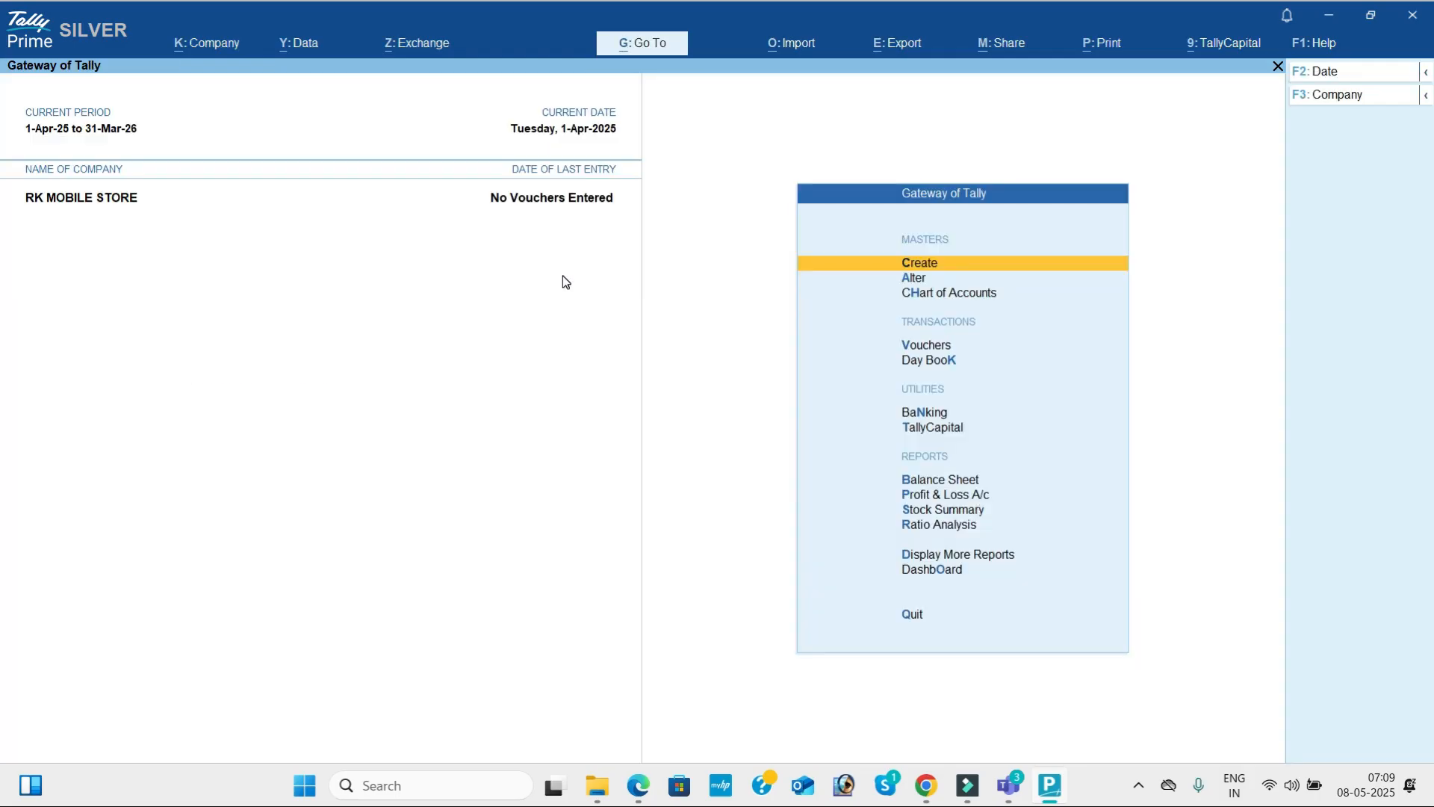
Switch to the 30 - DAYS MATERIAL 1 PDF in the browser and read the RK MOBILE STORE transactions of Problem-7.
key(alt+Tab)
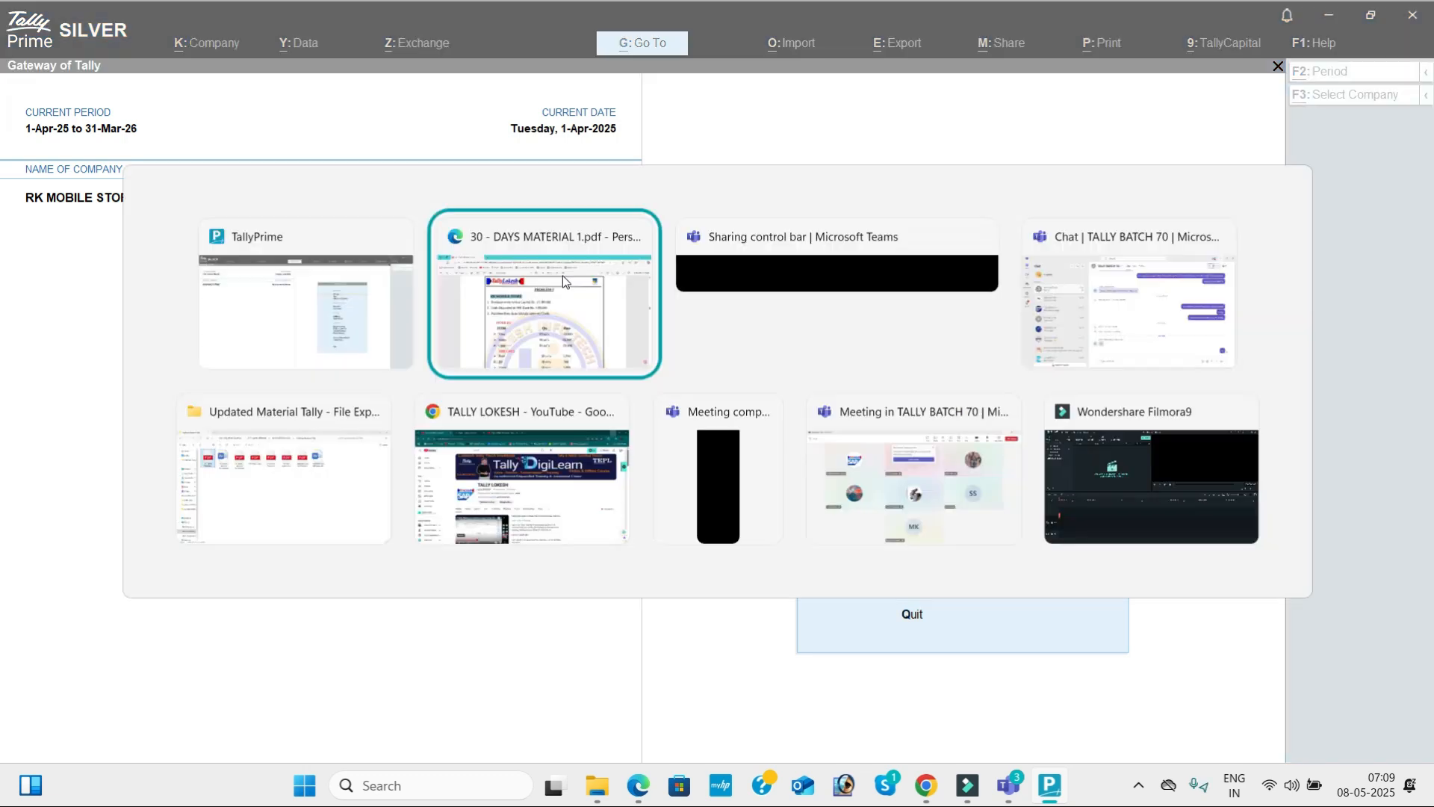
key(alt+Tab)
key(alt+Tab)
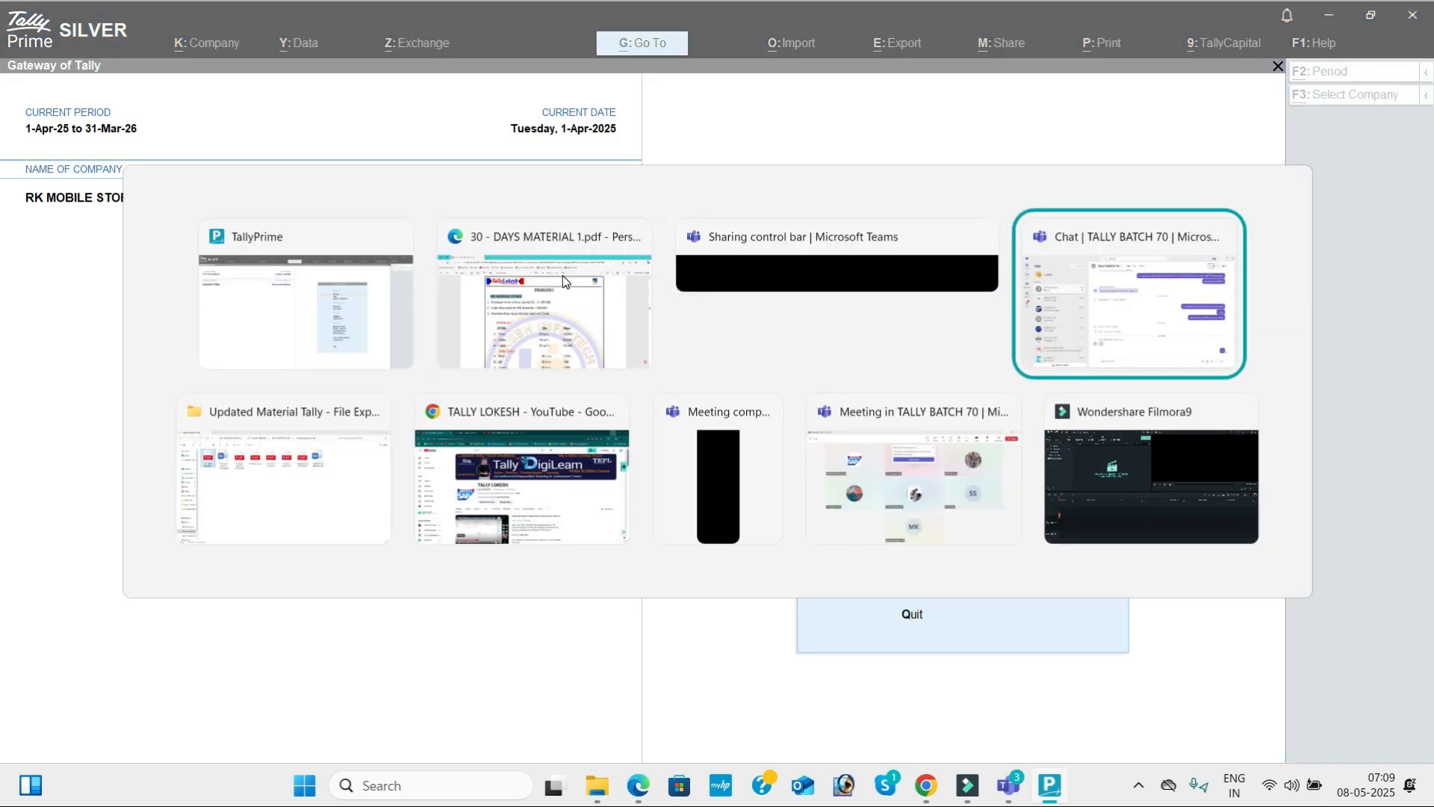
key(alt+Tab)
key(alt+Tab)
key(alt+Tab)
key(alt+Tab)
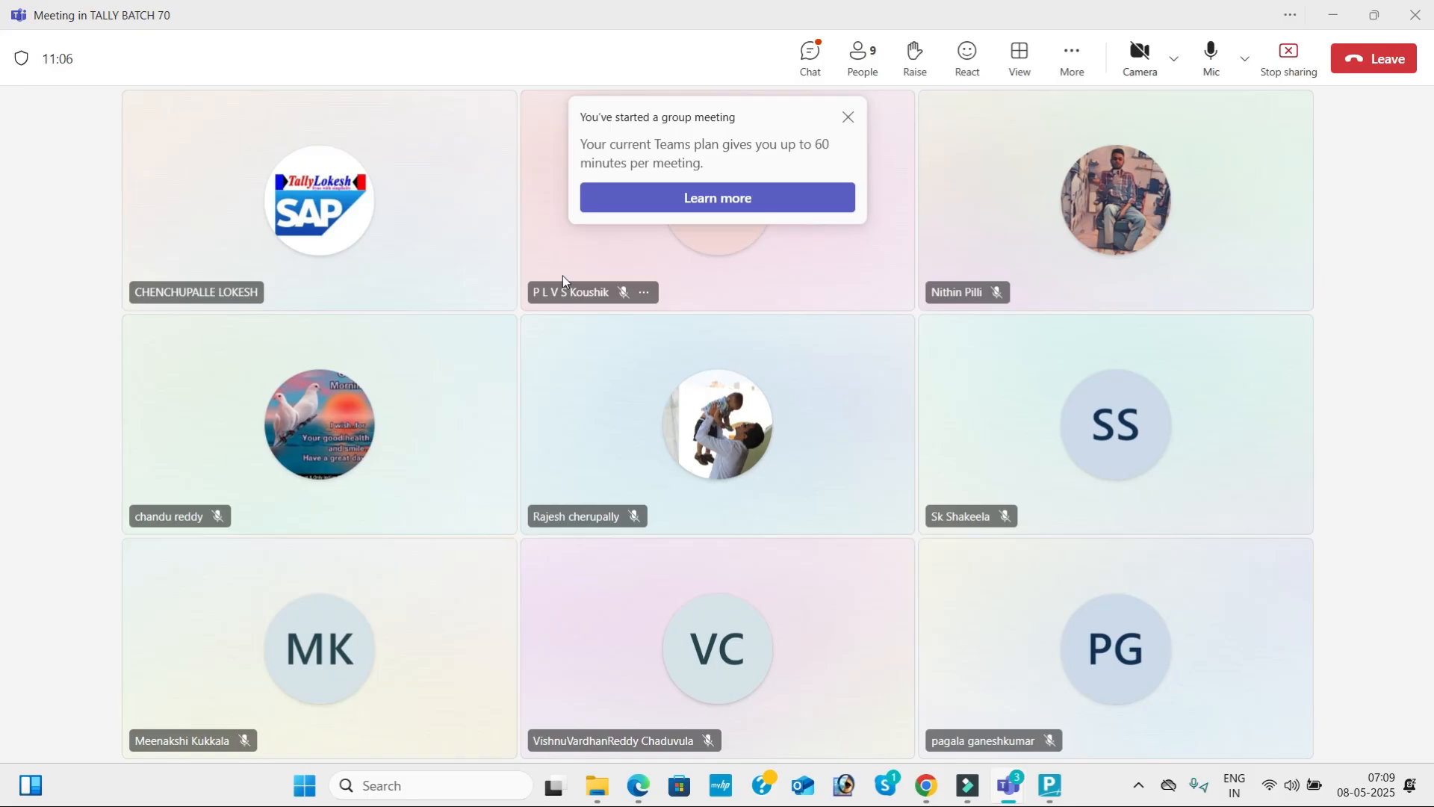
key(alt+Tab)
key(alt+Tab)
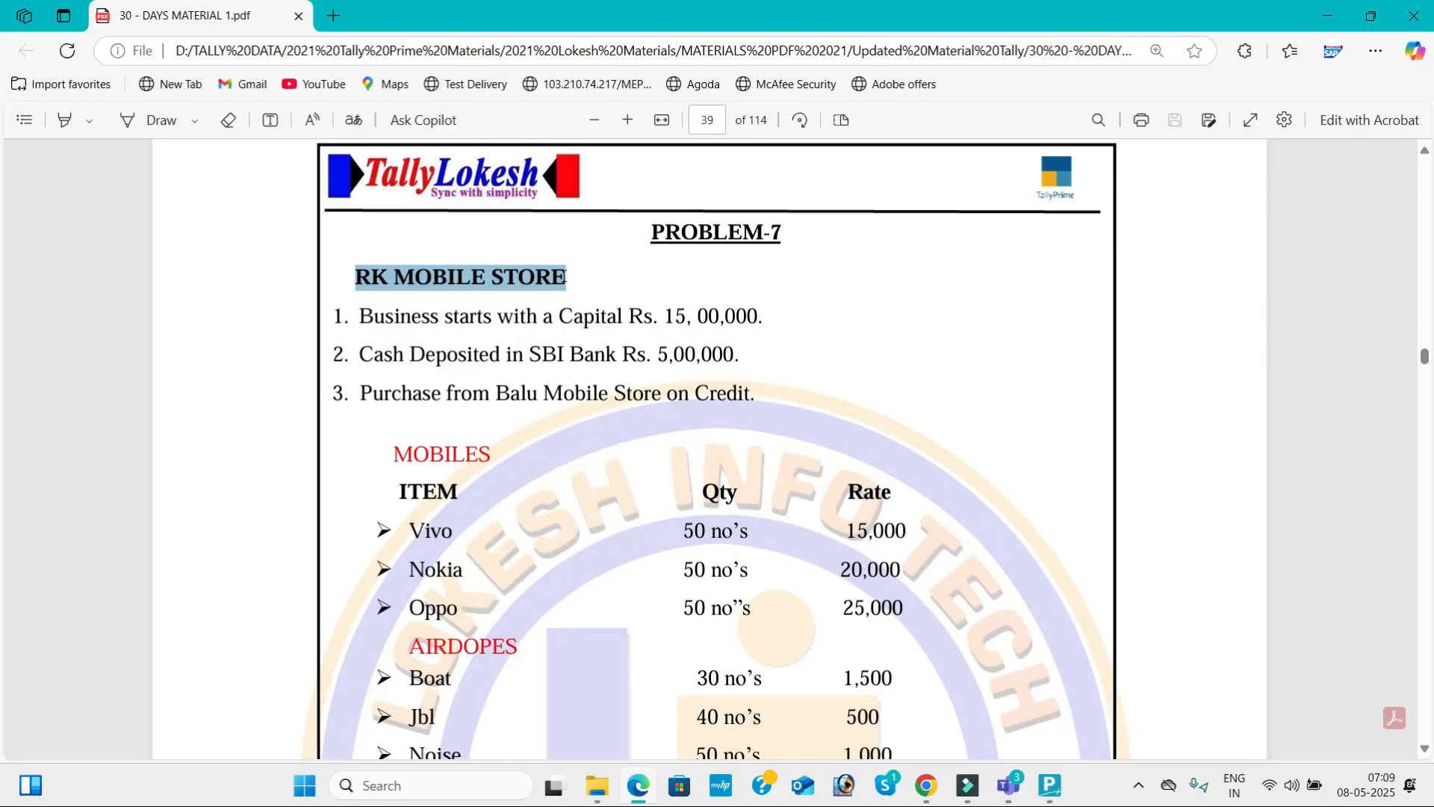
scroll(563, 276, down, 2)
Return to TallyPrime and create a ledger named Capital under the Capital Account group.
key(alt+Tab)
key(alt+Tab)
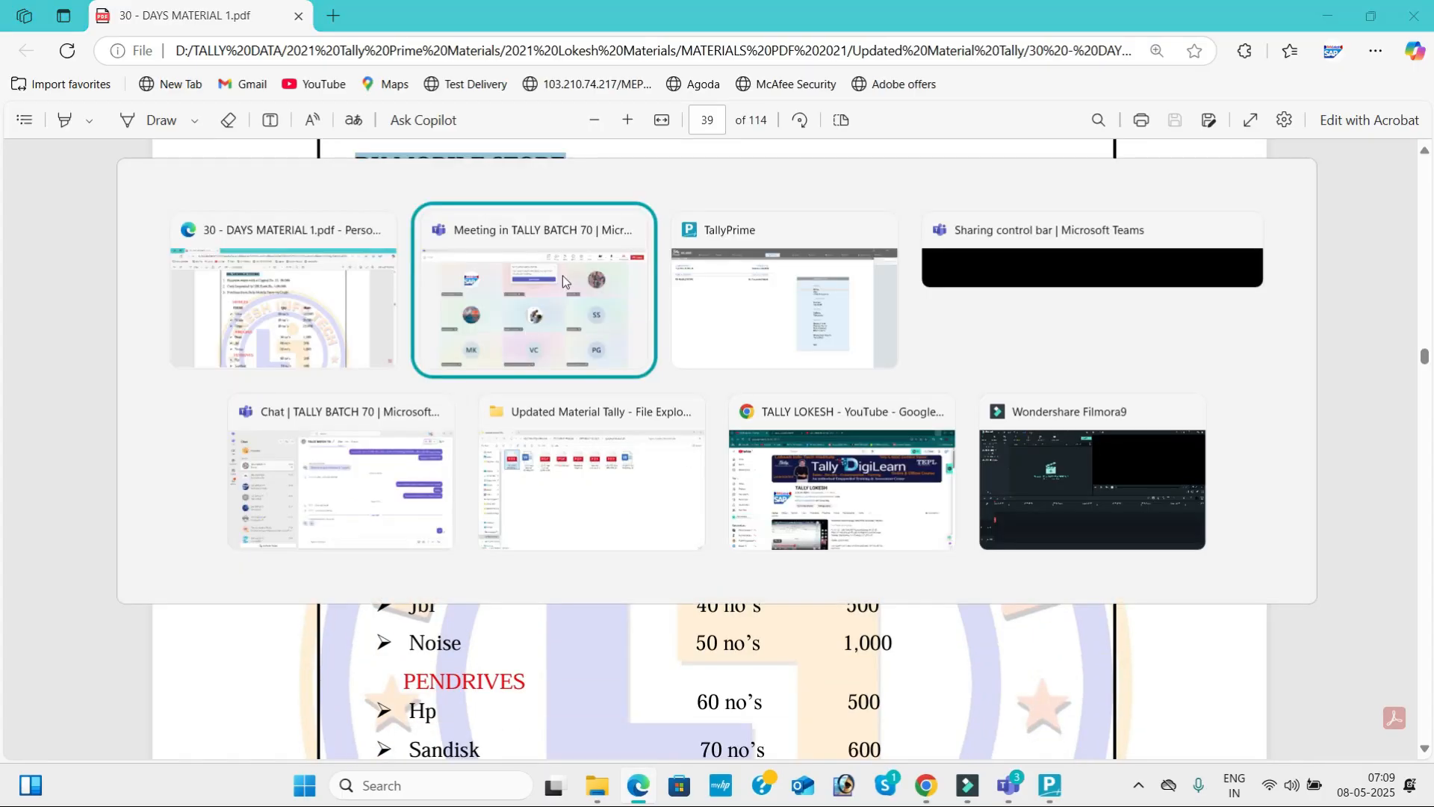
key(Return)
key(Down)
key(Return)
text(Capital)
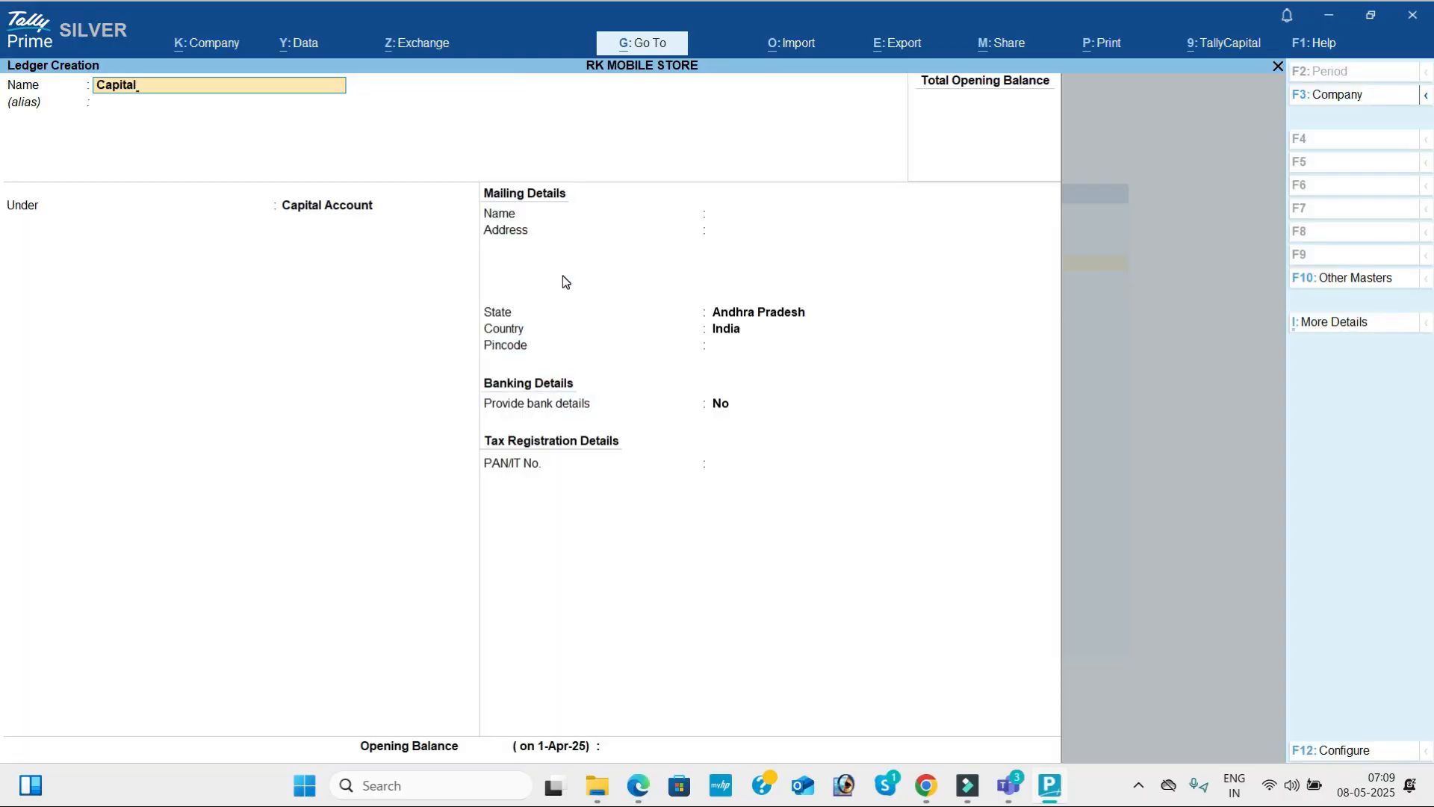
key(Return)
key(Return)
key(Return)
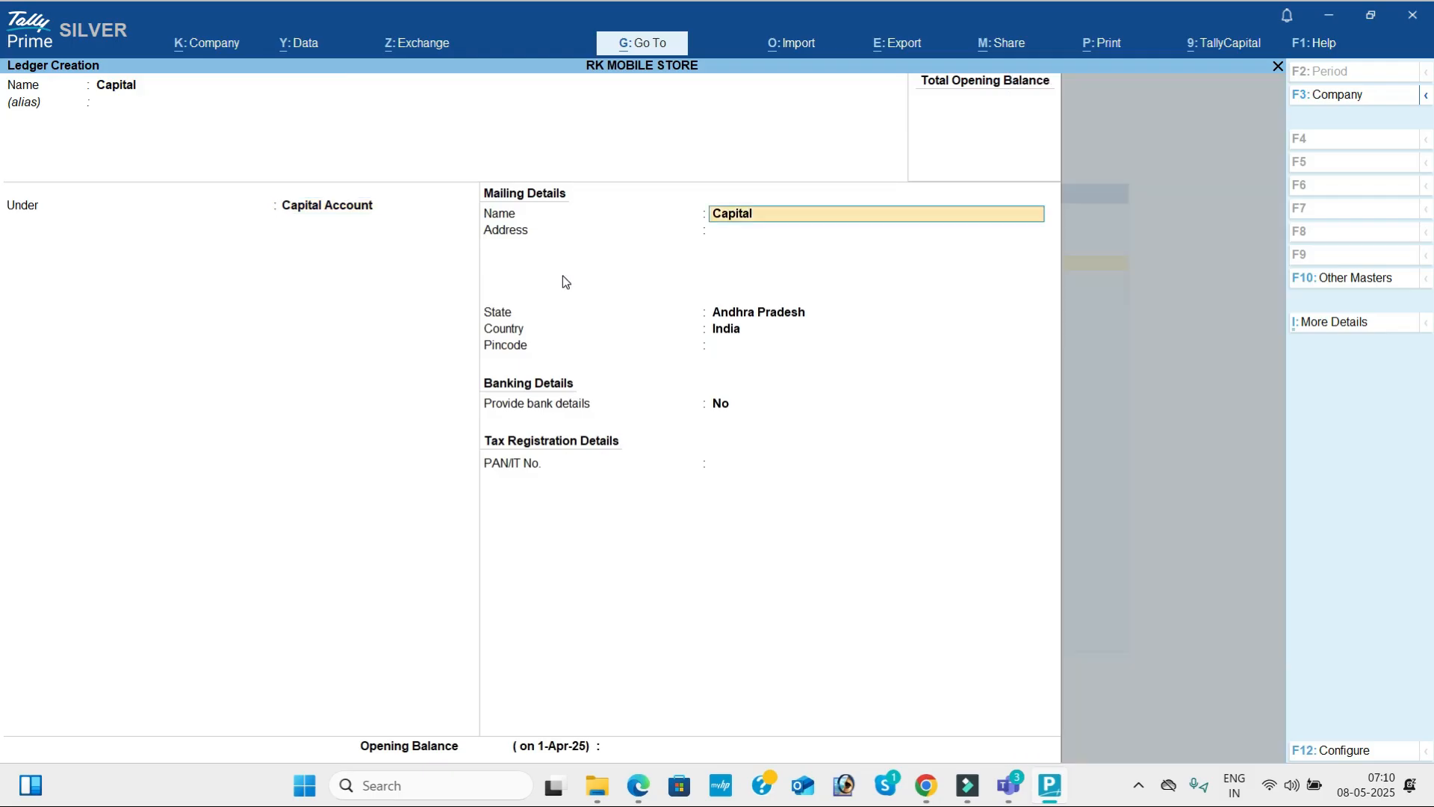
key(ctrl)
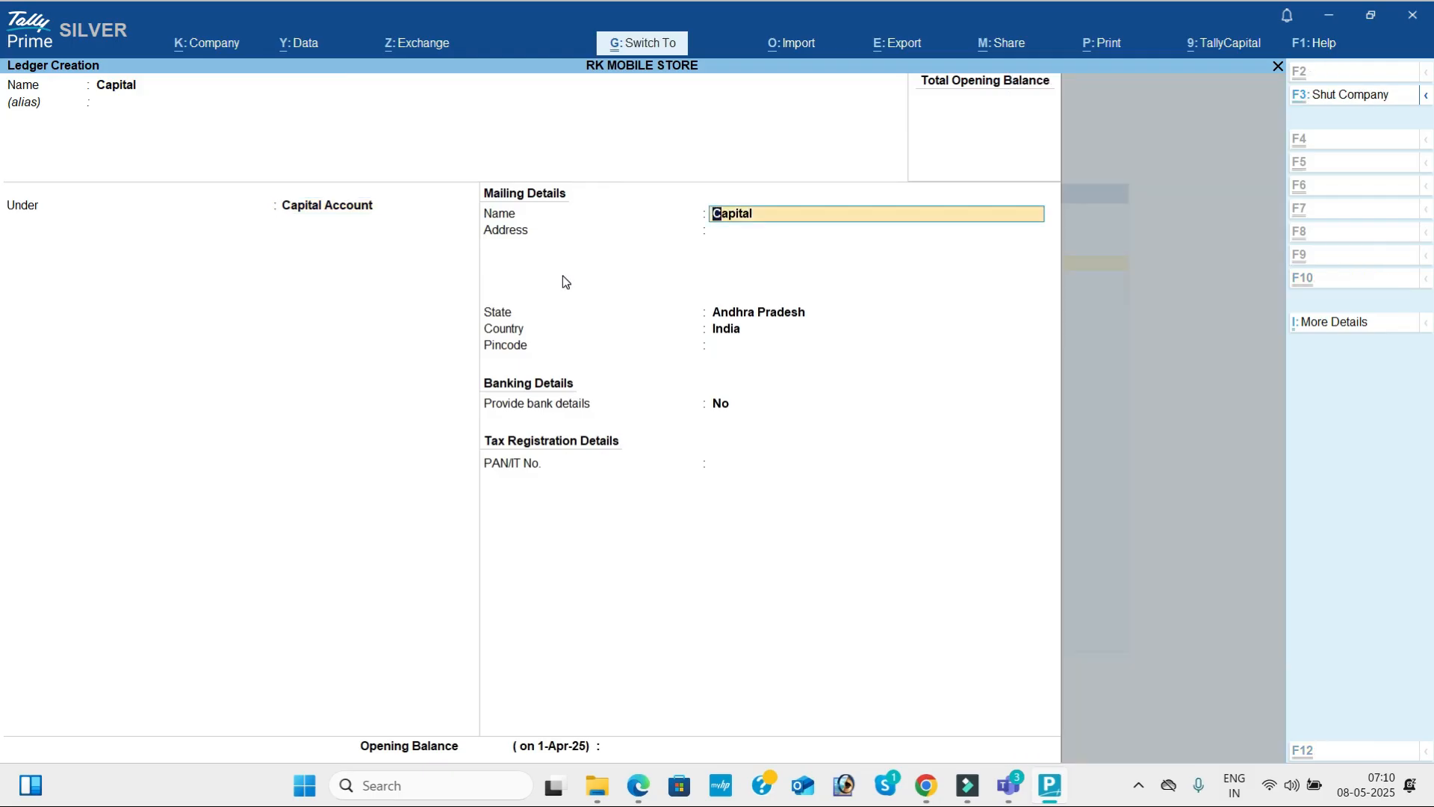
key(ctrl+a)
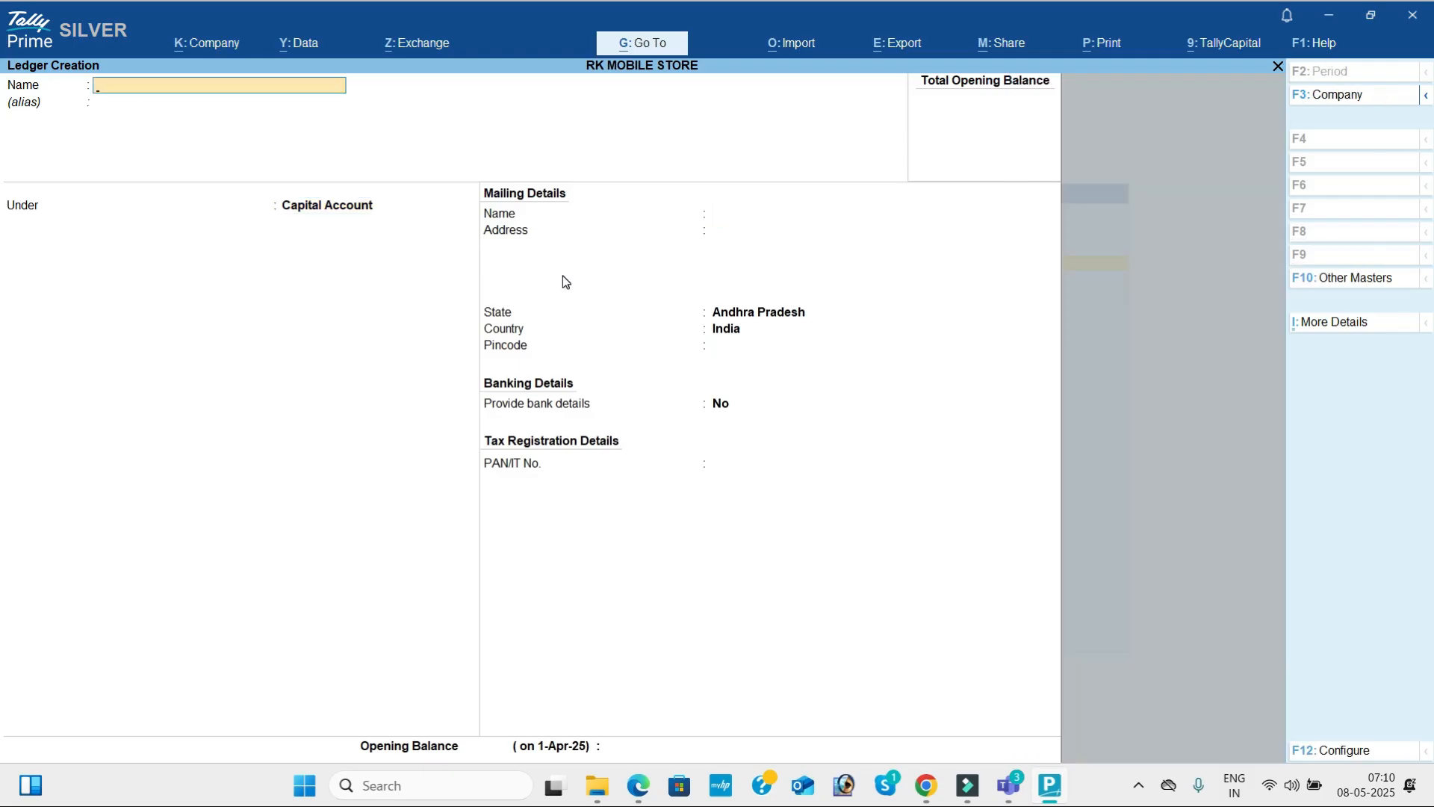
Check the bank deposit transaction in the problem PDF and create a ledger named Sbi Bank under Bank Accounts in TallyPrime.
key(alt+Tab)
key(alt+Tab)
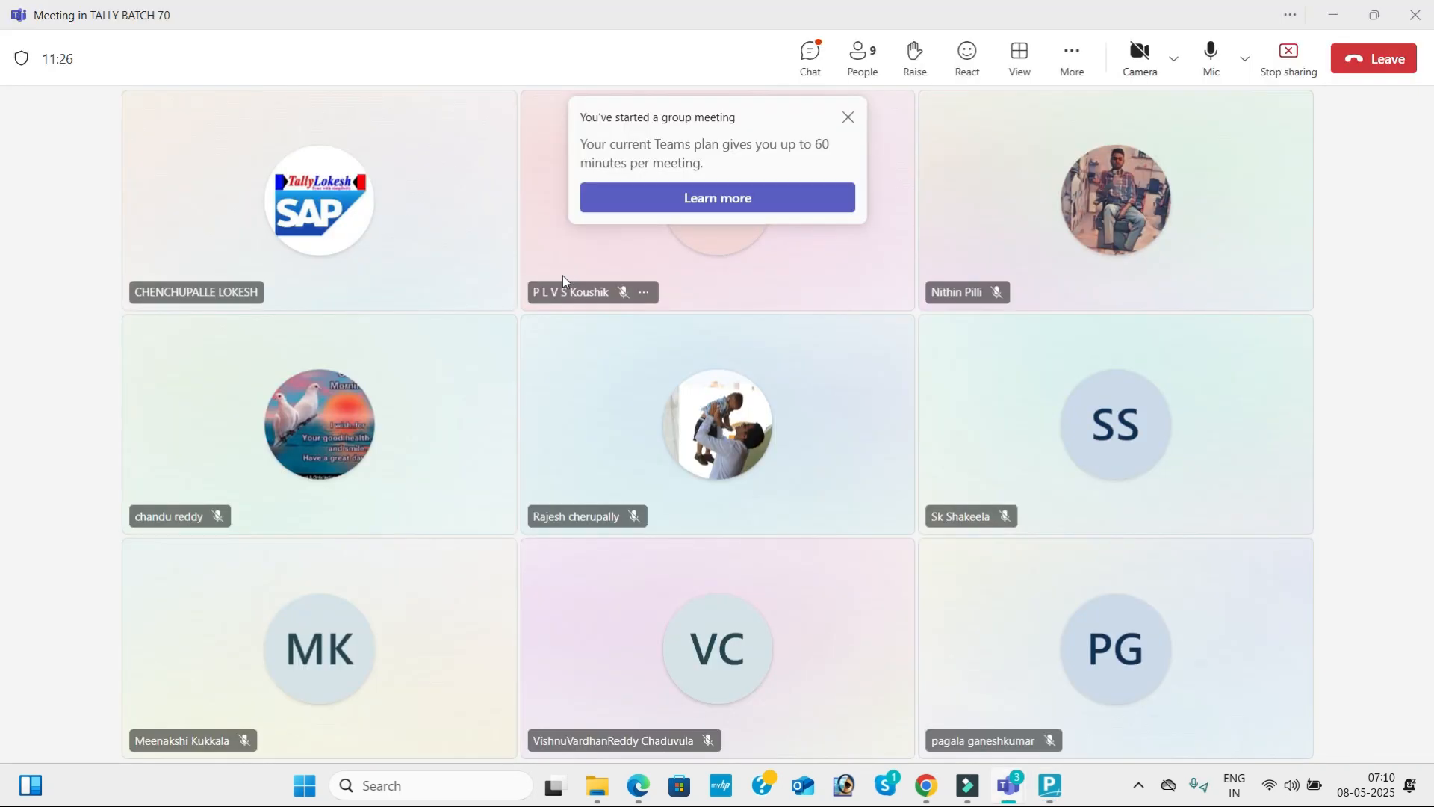
key(alt+Tab)
key(alt+Tab)
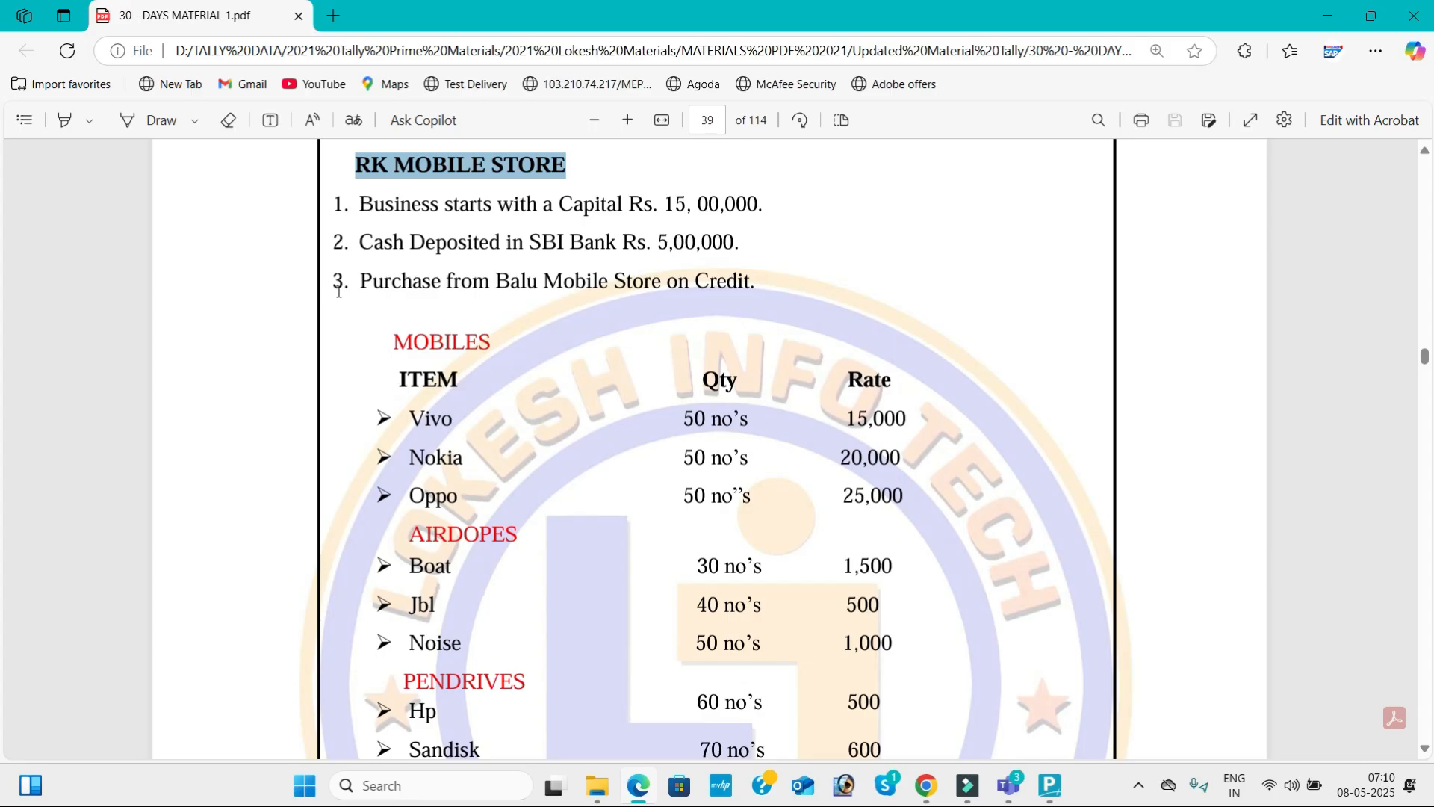
key(alt+Tab)
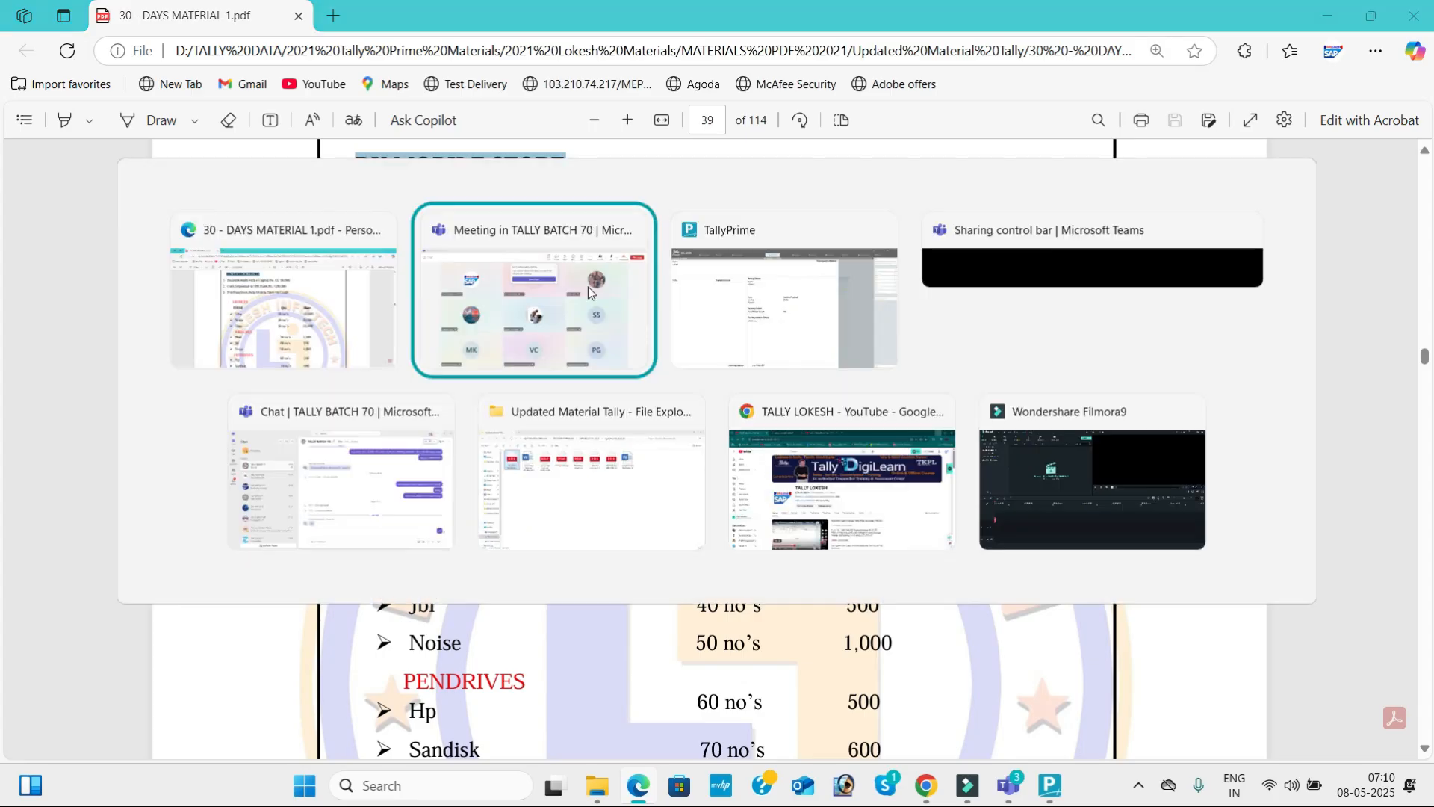
key(alt+Tab)
text(S)
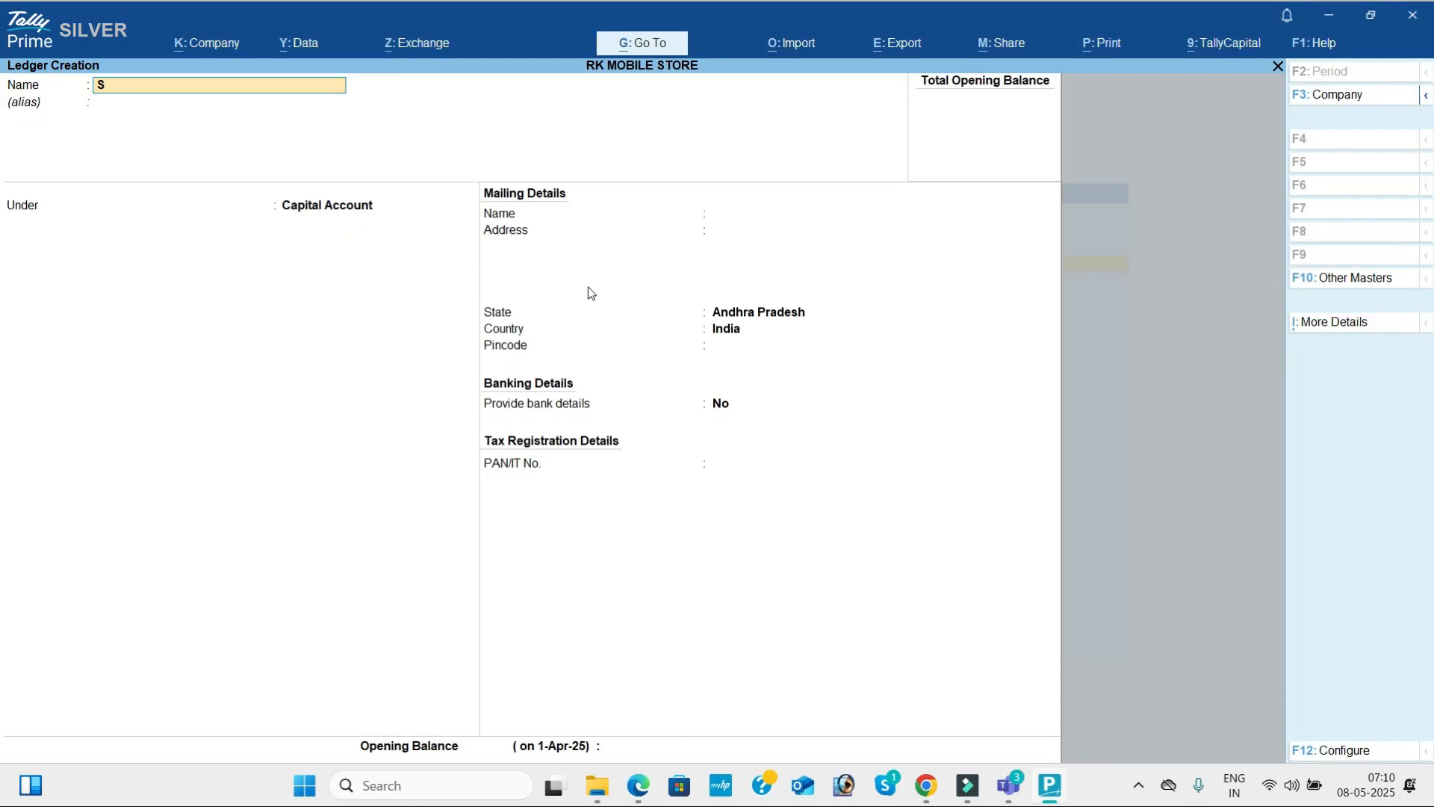
text(bi Bank)
key(Return)
text(Ba)
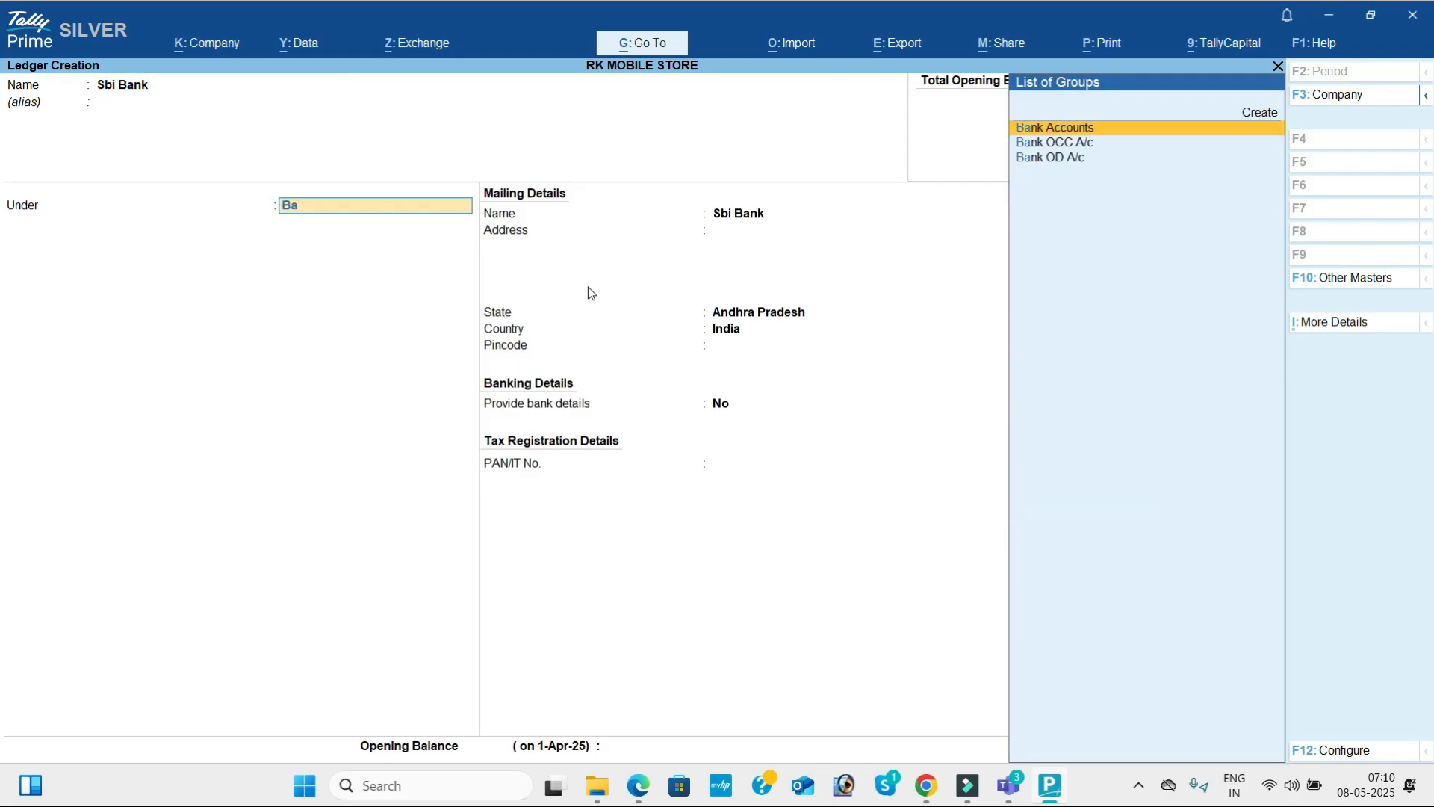
key(Return)
key(ctrl)
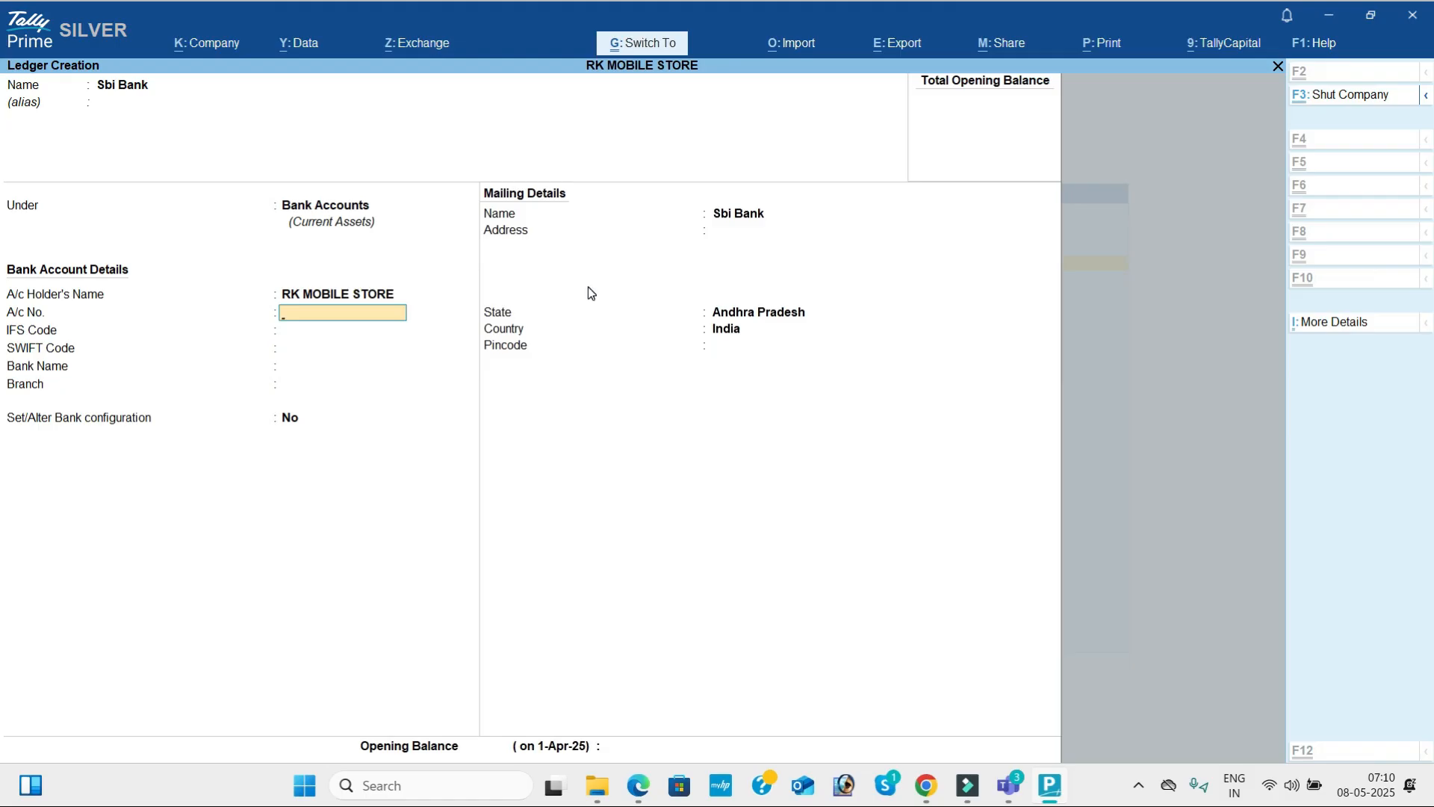
key(ctrl+a)
Create a ledger named Purchase under Purchase Accounts, leaving the type of ledger as Not Applicable.
text(Purchase)
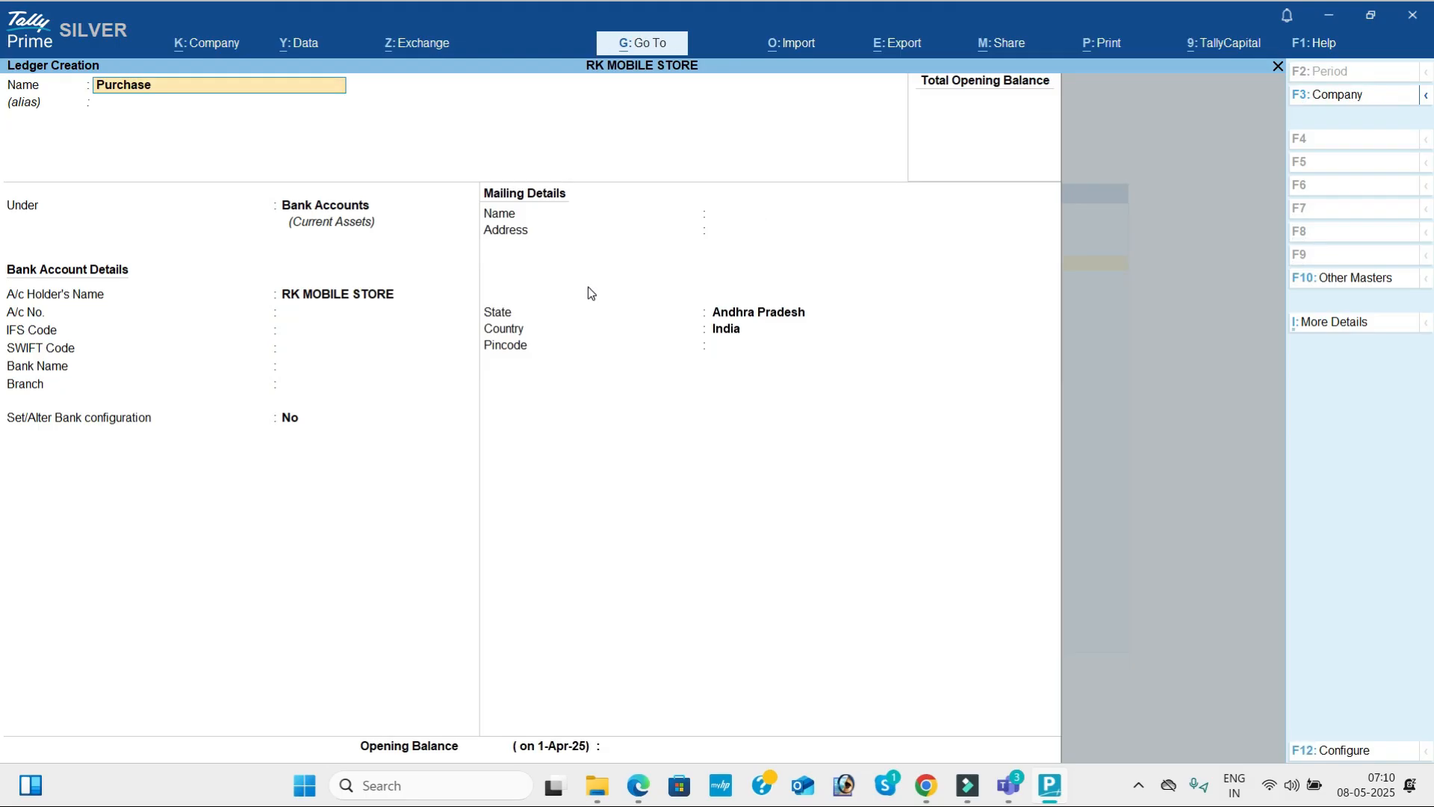
key(Return)
text(Pu)
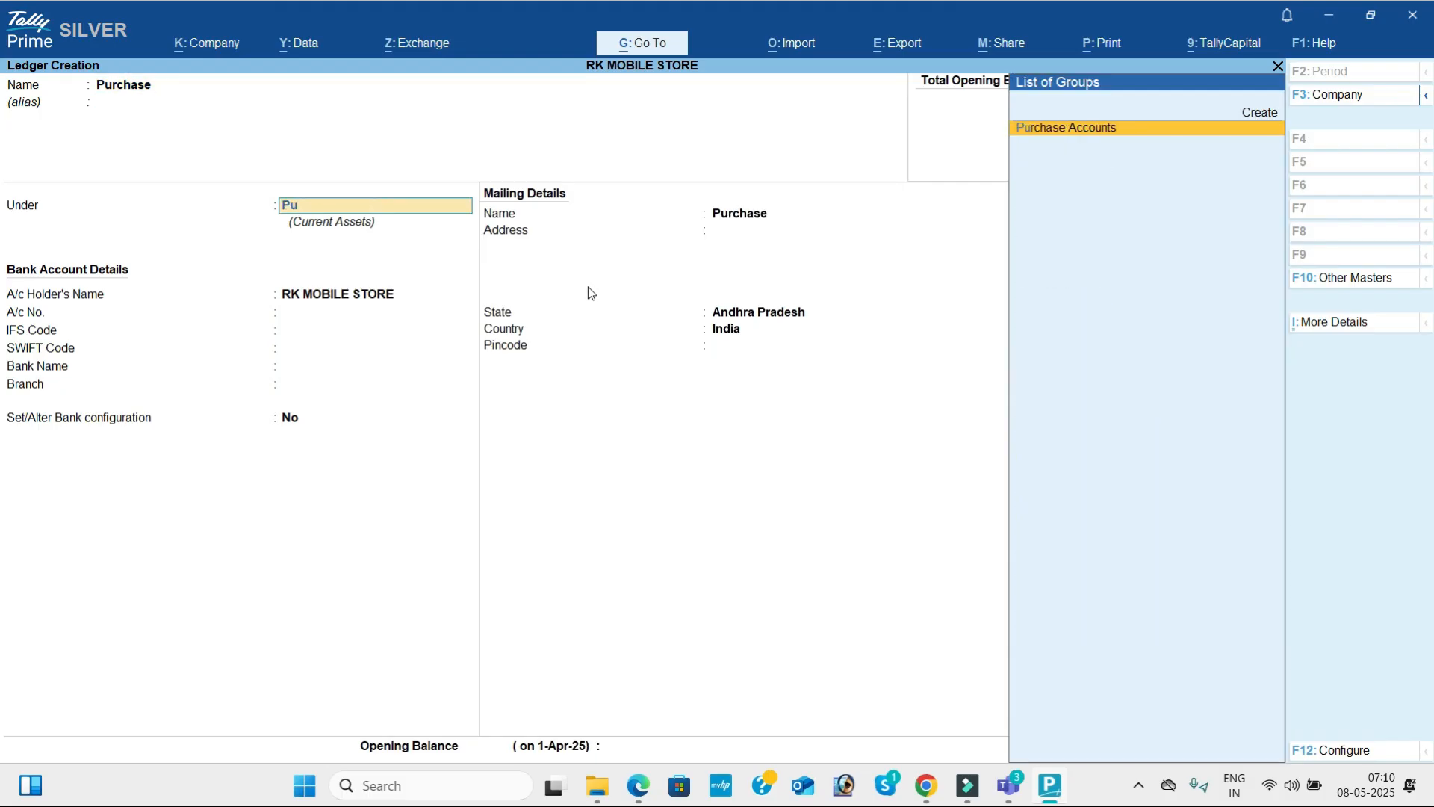
key(Return)
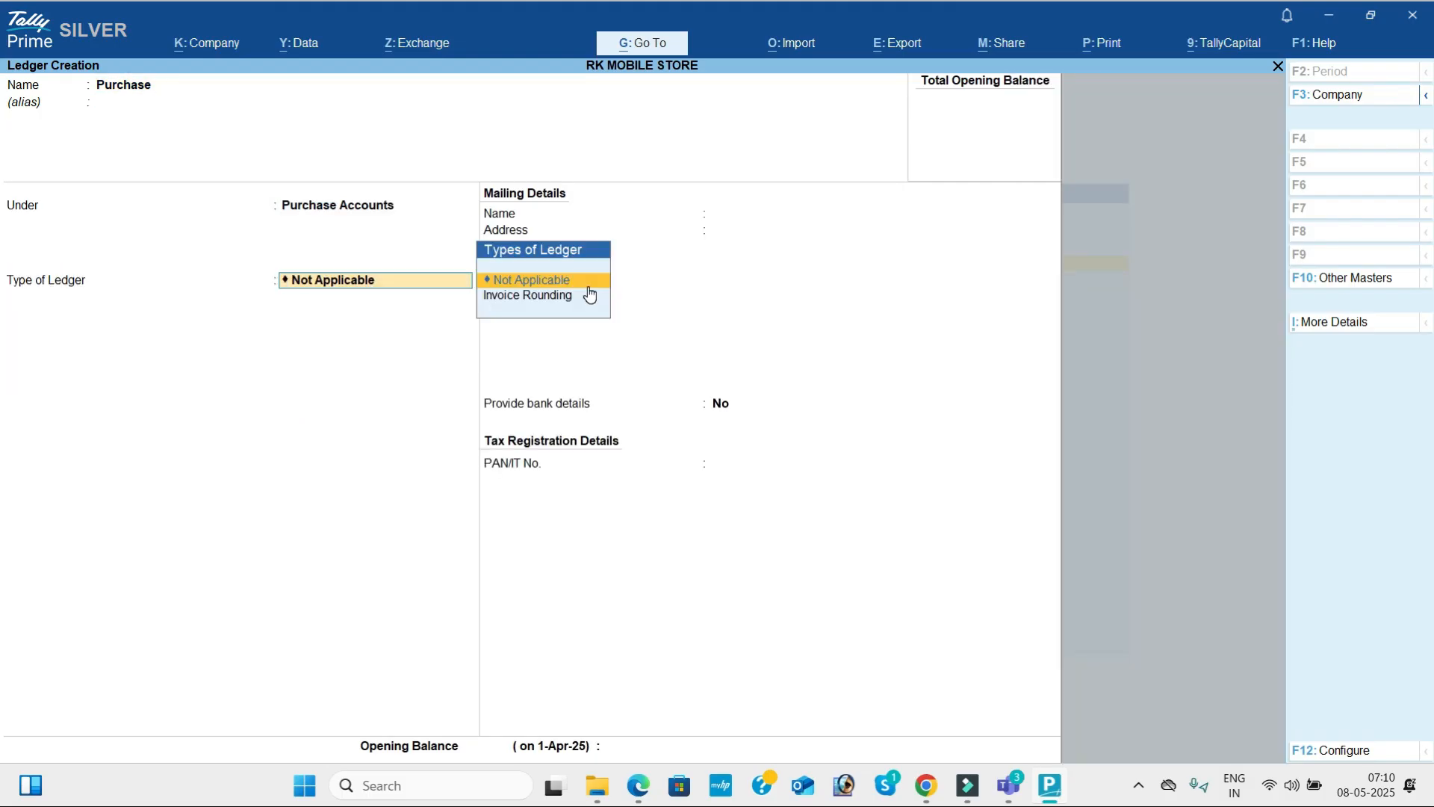
key(ctrl+a)
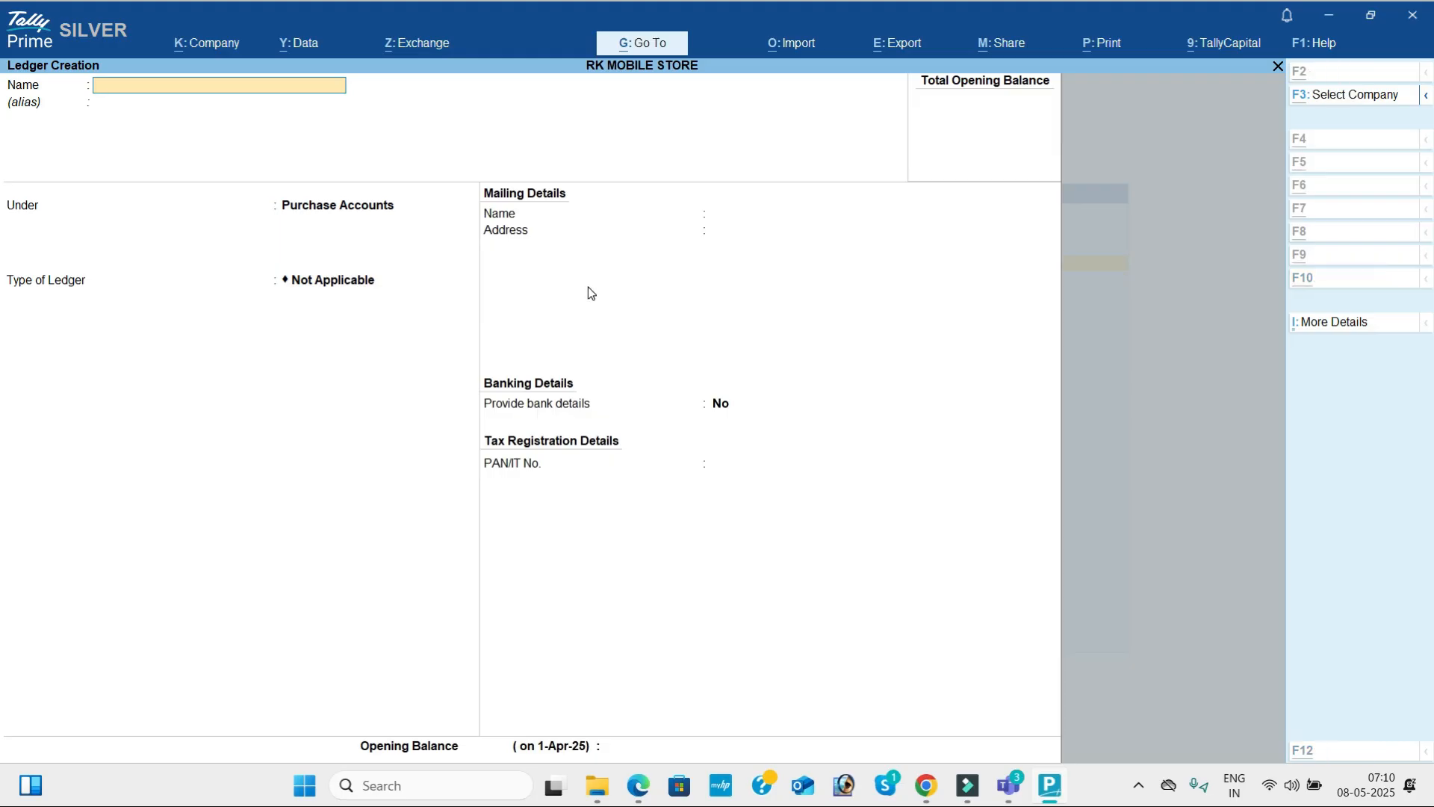
Check the credit supplier in the problem PDF and name the new TallyPrime ledger Balu Mobile Store.
key(alt+Tab)
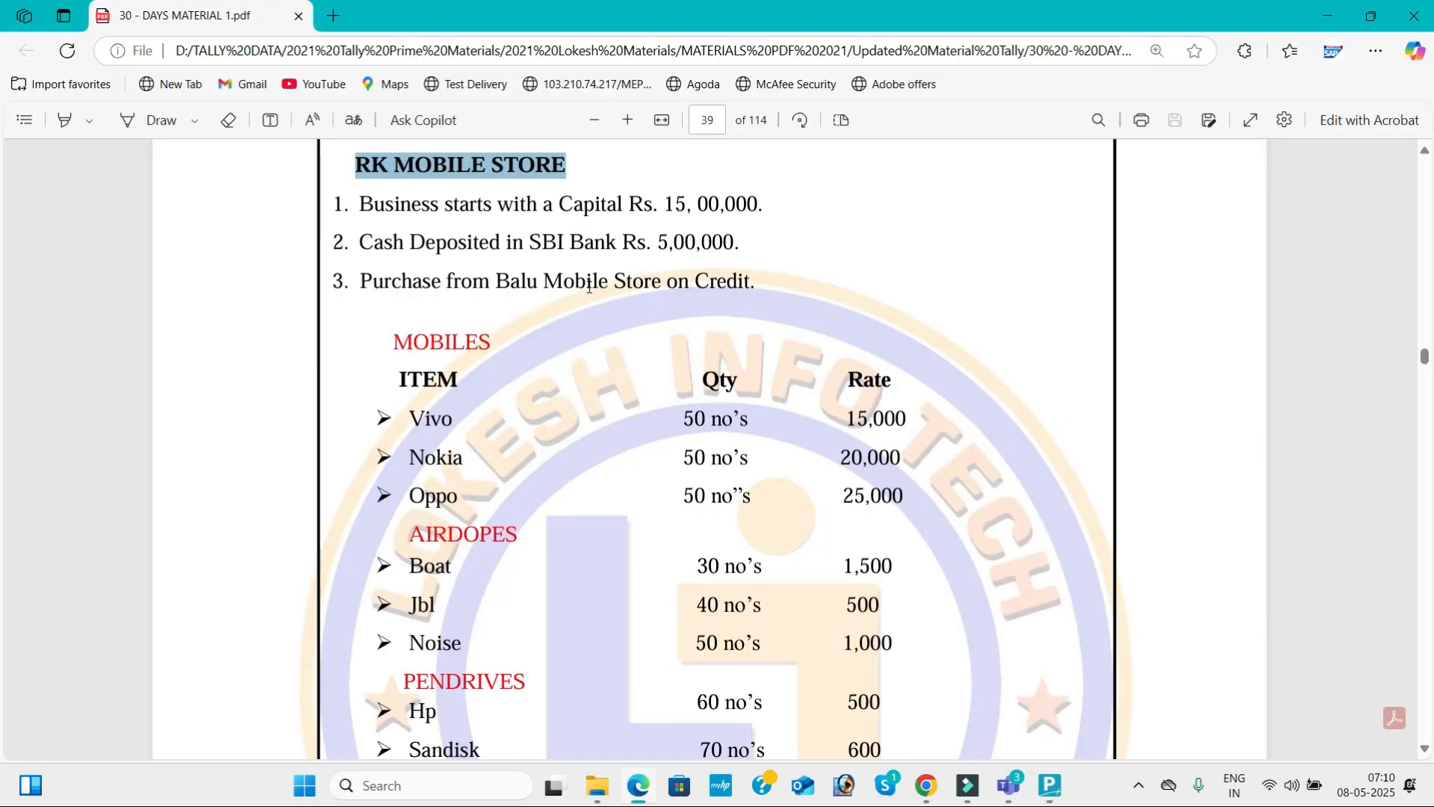
key(alt+Tab)
text(Bal)
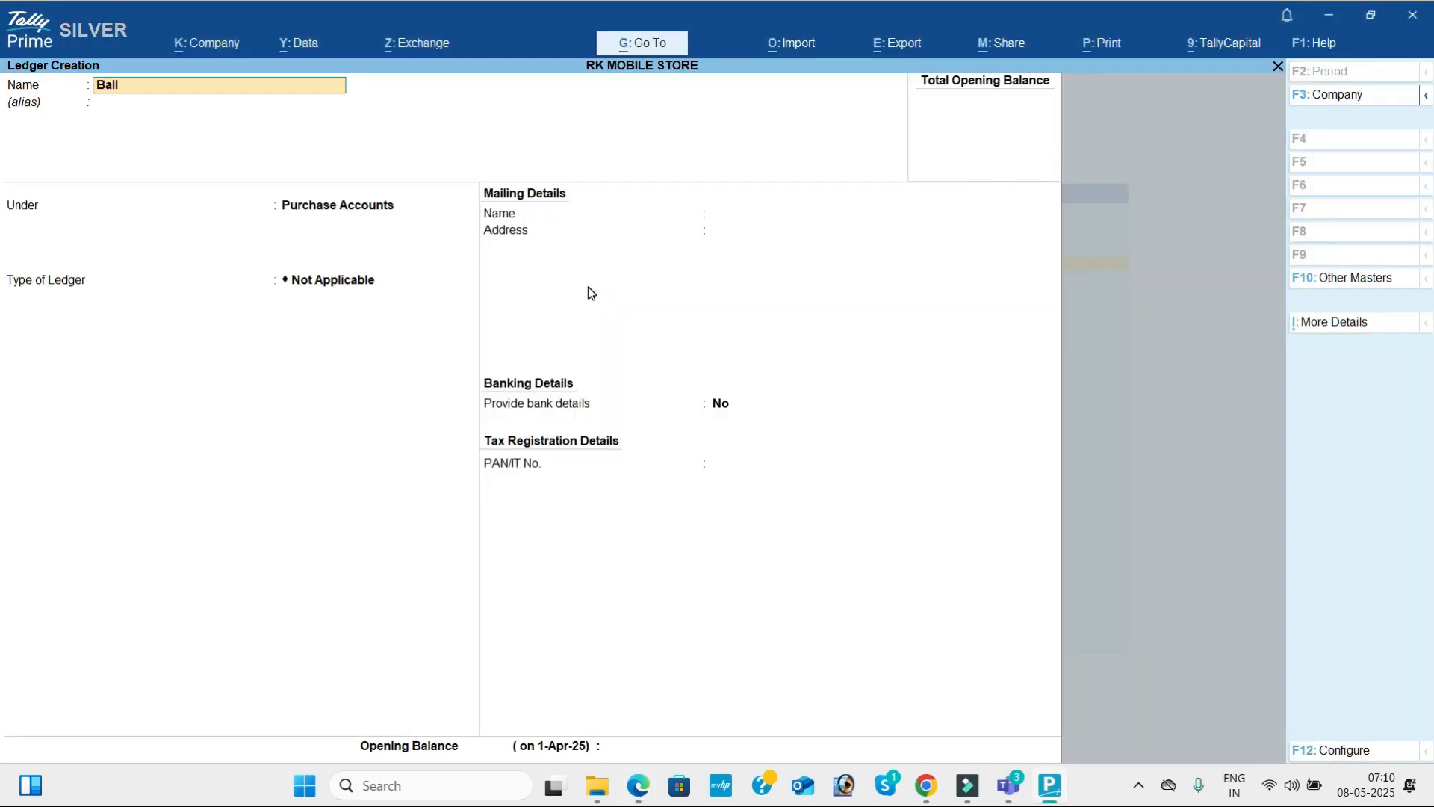
text(u Mobile)
text( Sot)
text(r)
key(BackSpace)
key(BackSpace)
key(BackSpace)
text(tore)
key(Return)
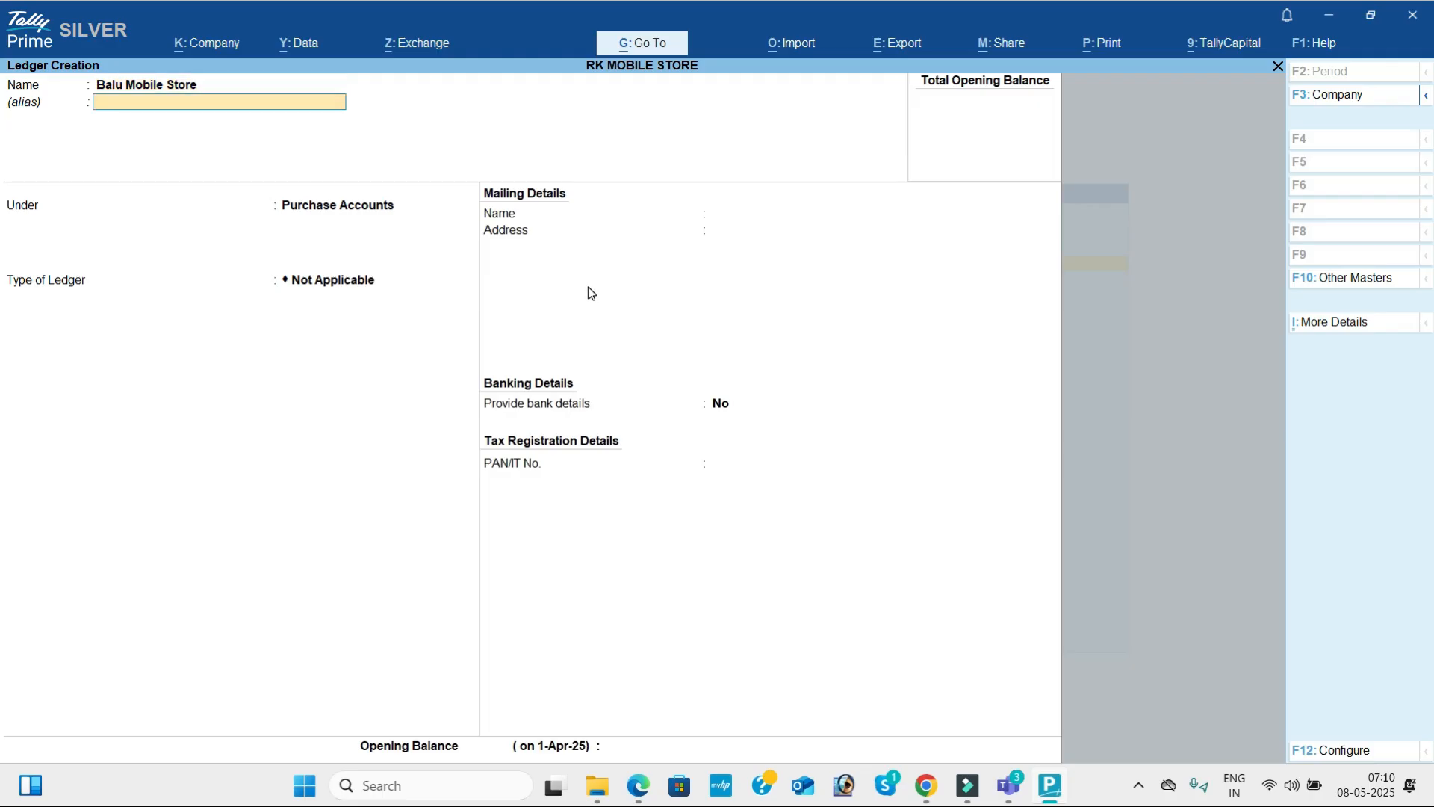
Place the Balu Mobile Store ledger under Sundry Creditors and save it without an address.
key(Return)
text(Sun)
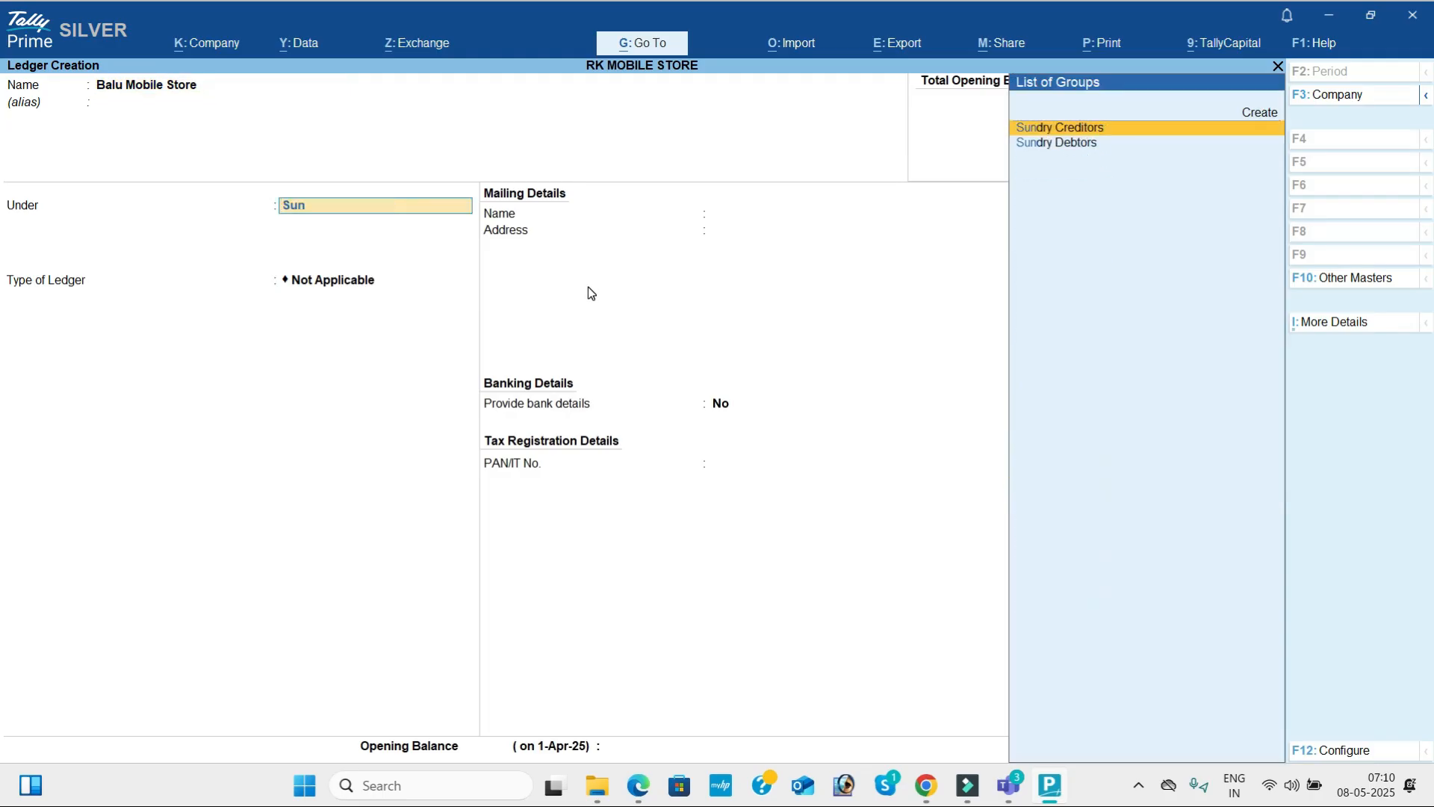
key(Return)
key(Return)
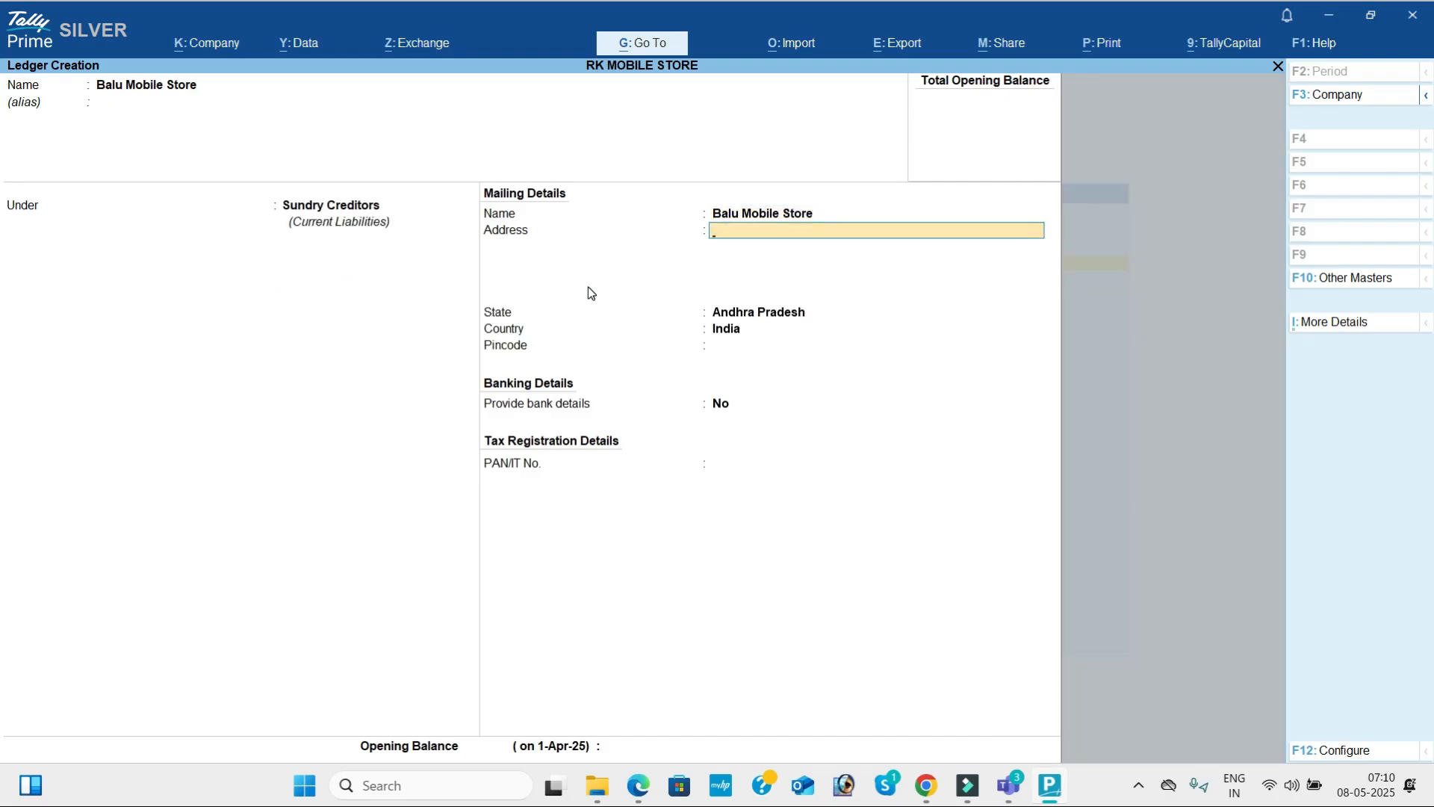
key(ctrl)
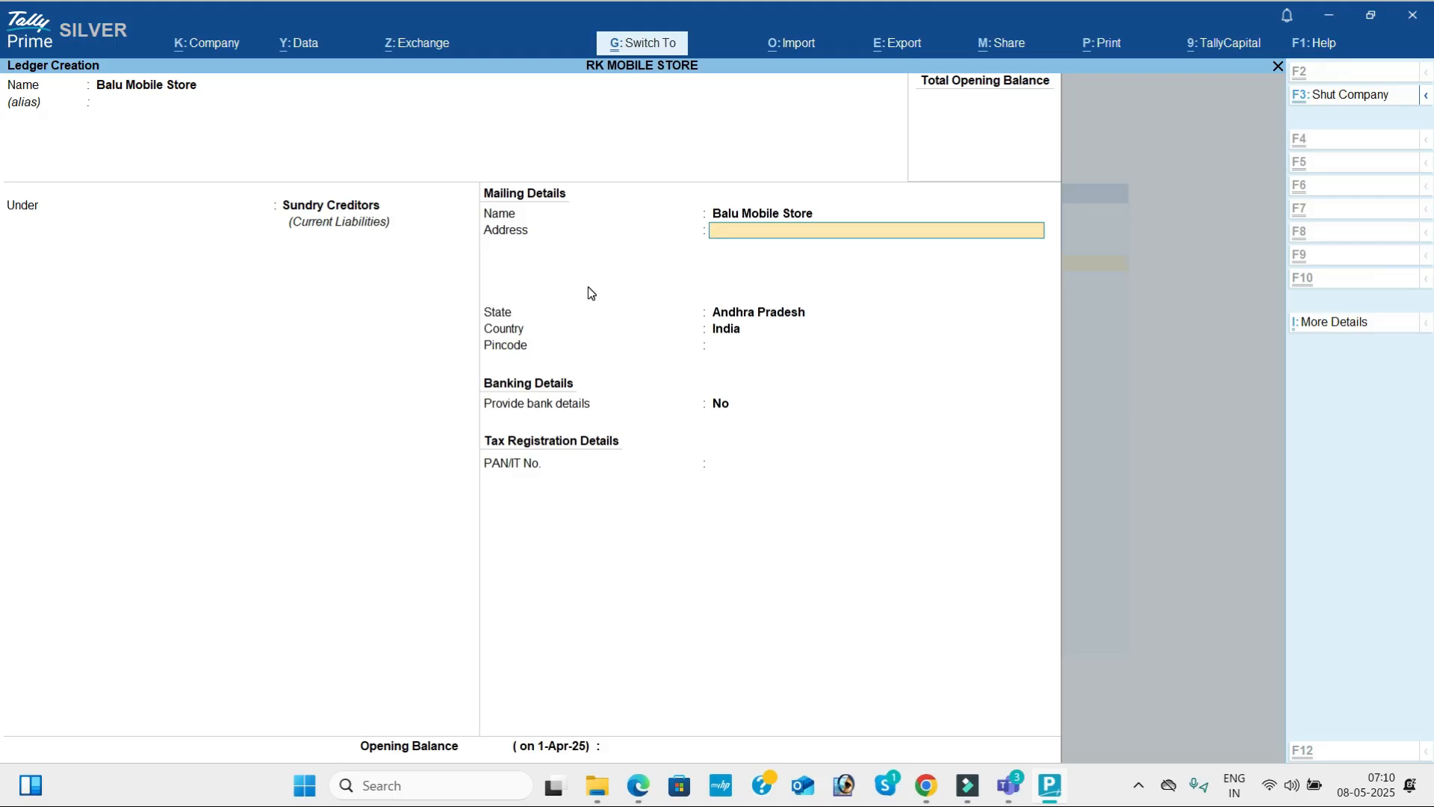
key(ctrl+a)
Review the remaining Problem-7 transactions in the PDF, from the pendrive purchases to the rent, and return to TallyPrime's ledger creation.
key(alt+Tab)
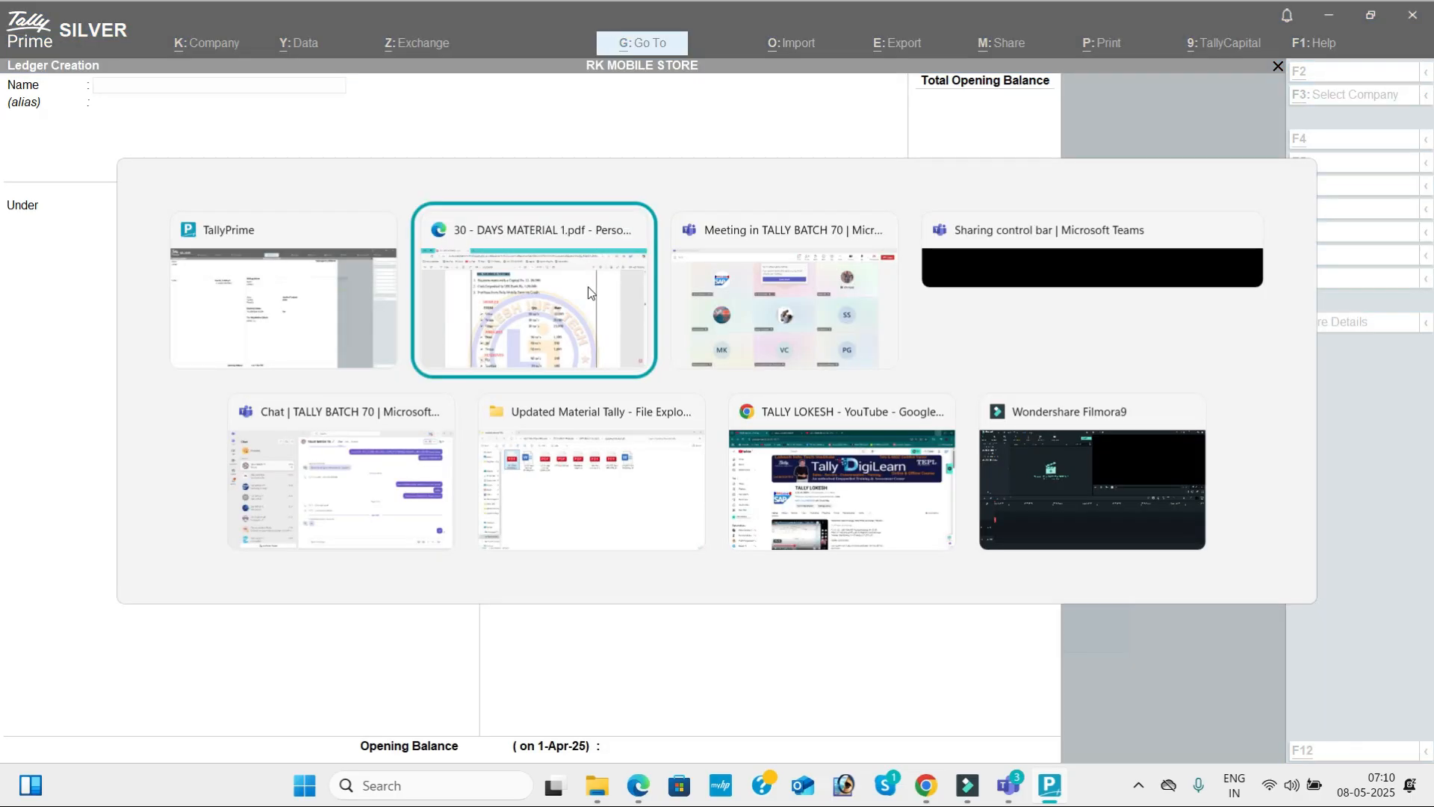
scroll(589, 286, down, 5)
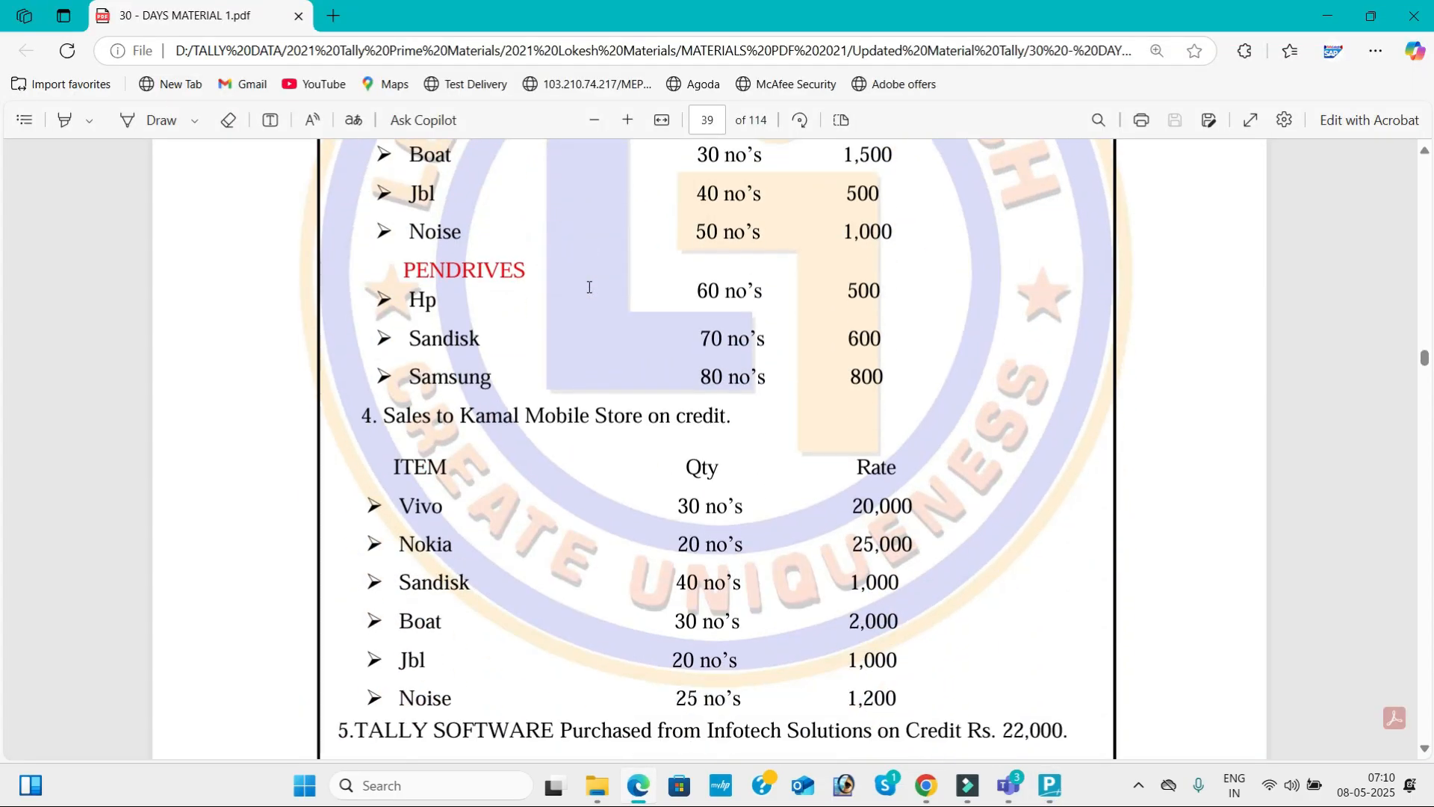
scroll(589, 287, down, 3)
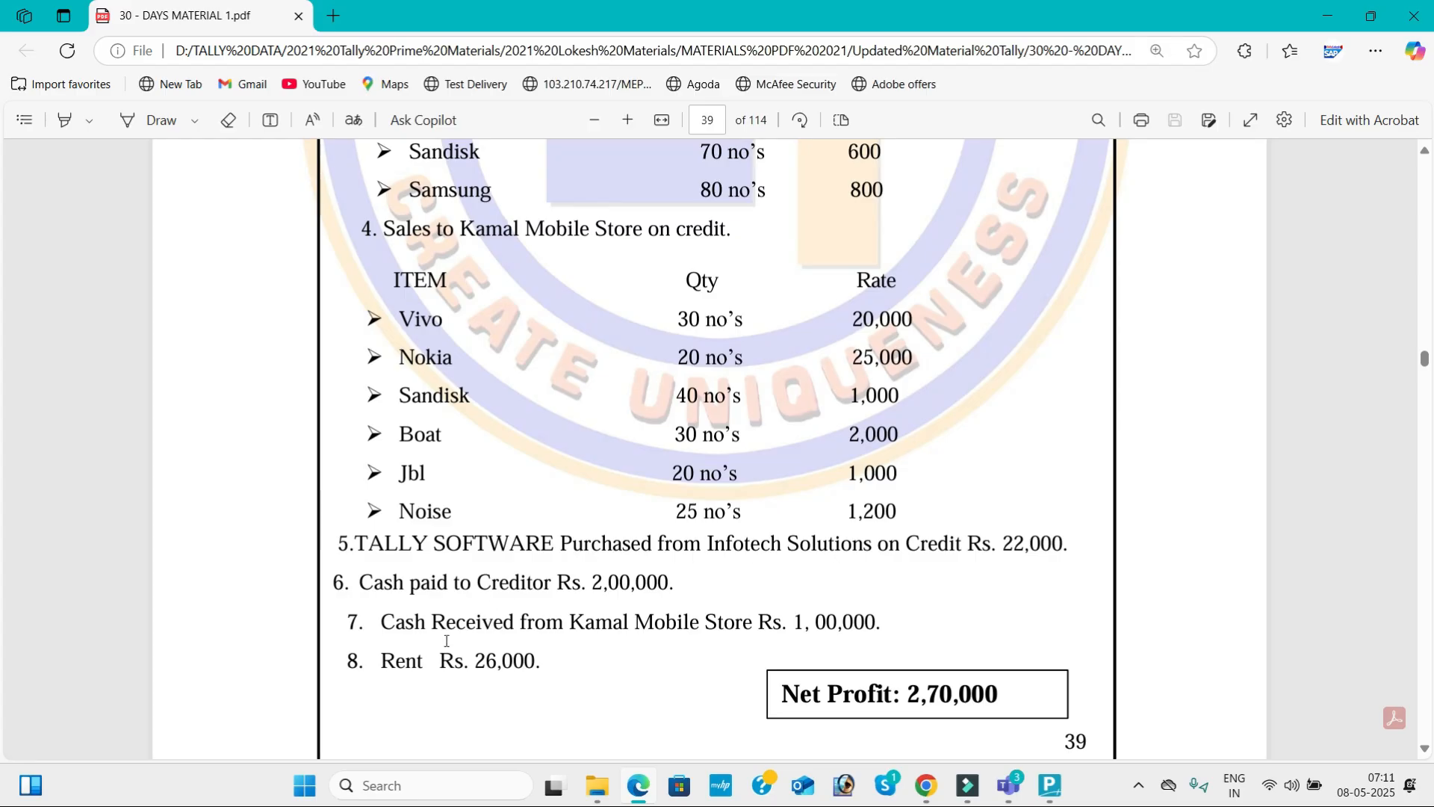
key(alt+Tab)
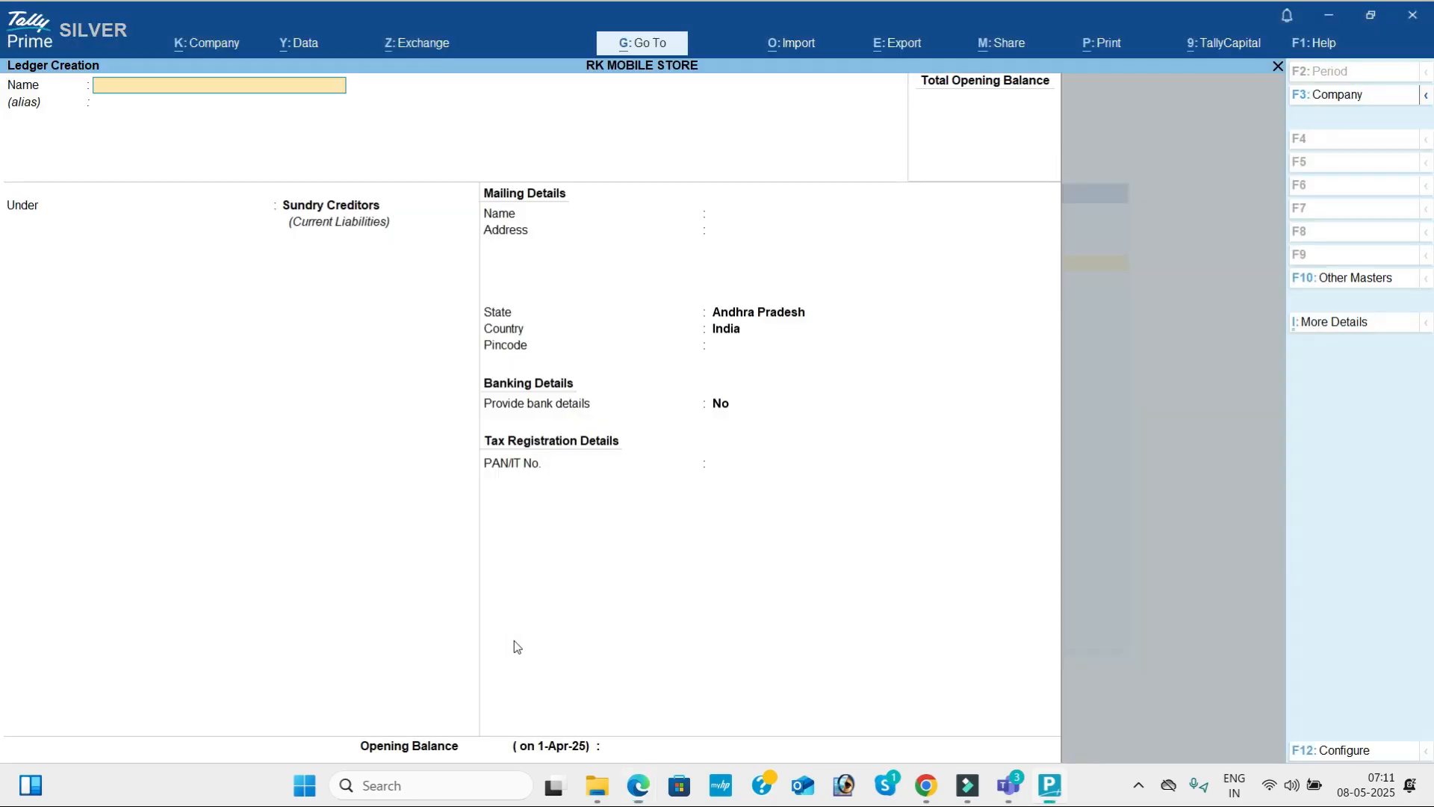
Create a ledger named Tally Software under Fixed Assets, leaving the mailing details at their defaults.
text(Ta;;)
text(y Softw)
text(are)
key(Return)
text(F)
key(Return)
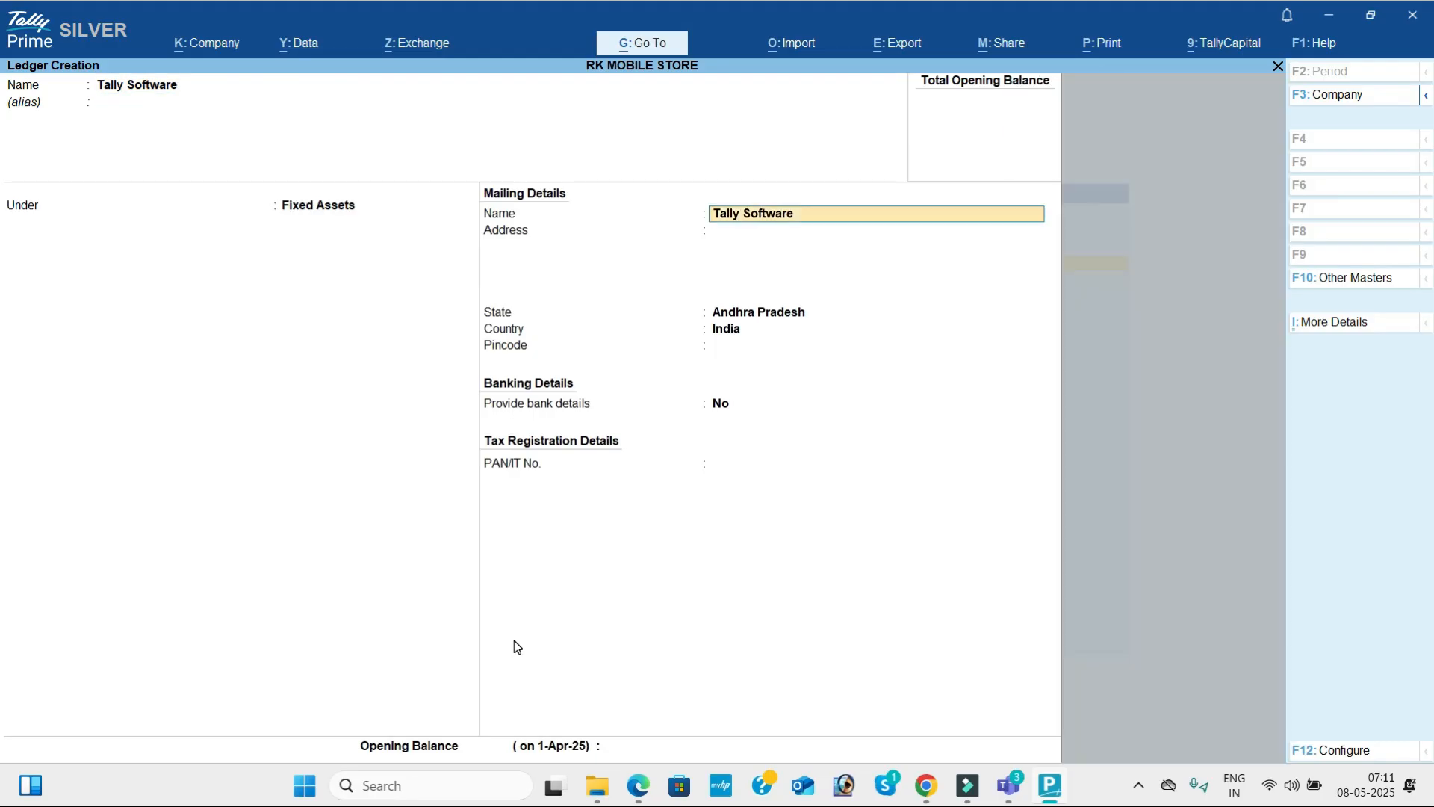
key(ctrl+a)
Create a ledger named Infotech Solutions under Sundry Creditors and save it without an address.
text(Infotech)
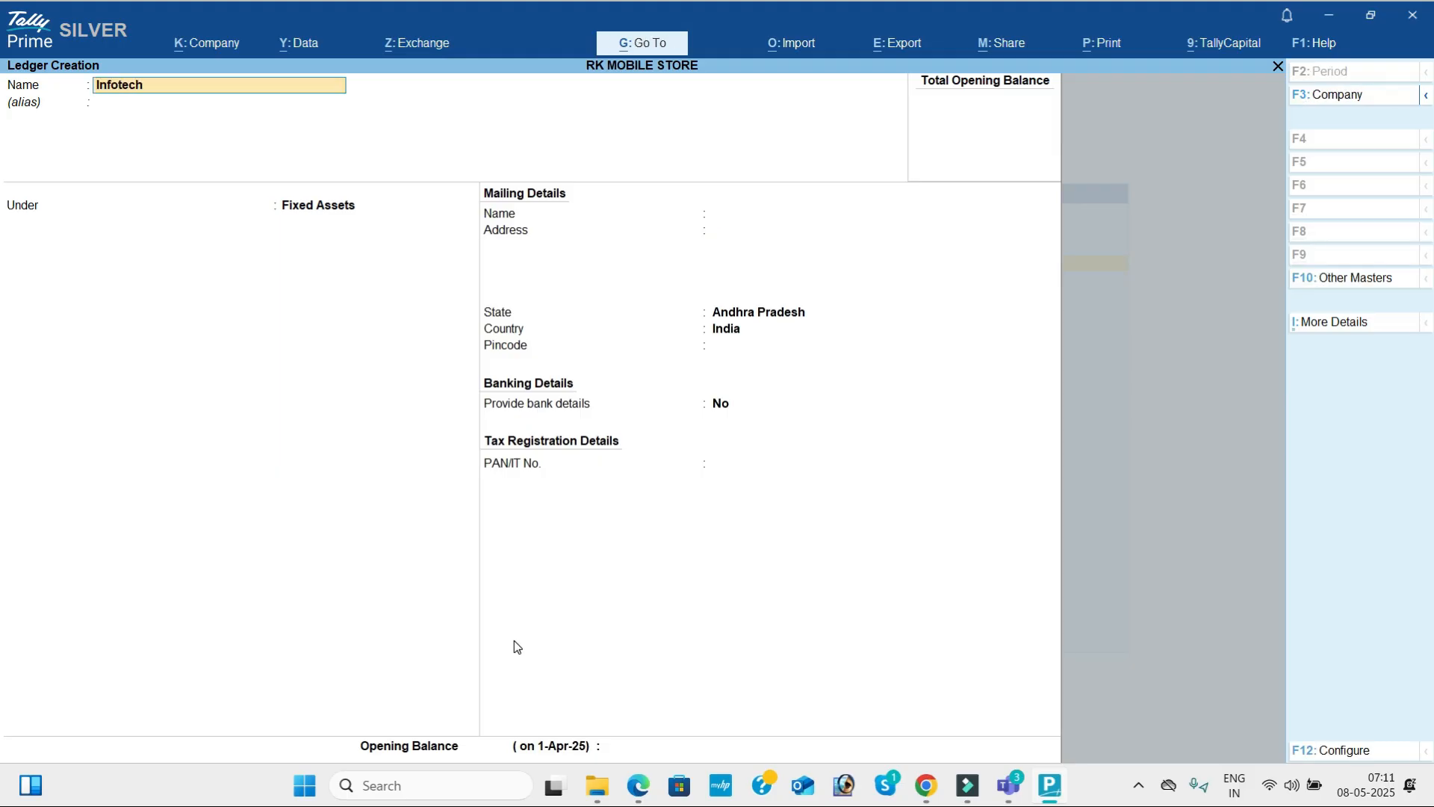
text( Solutions)
key(Return)
key(Return)
text(Sun)
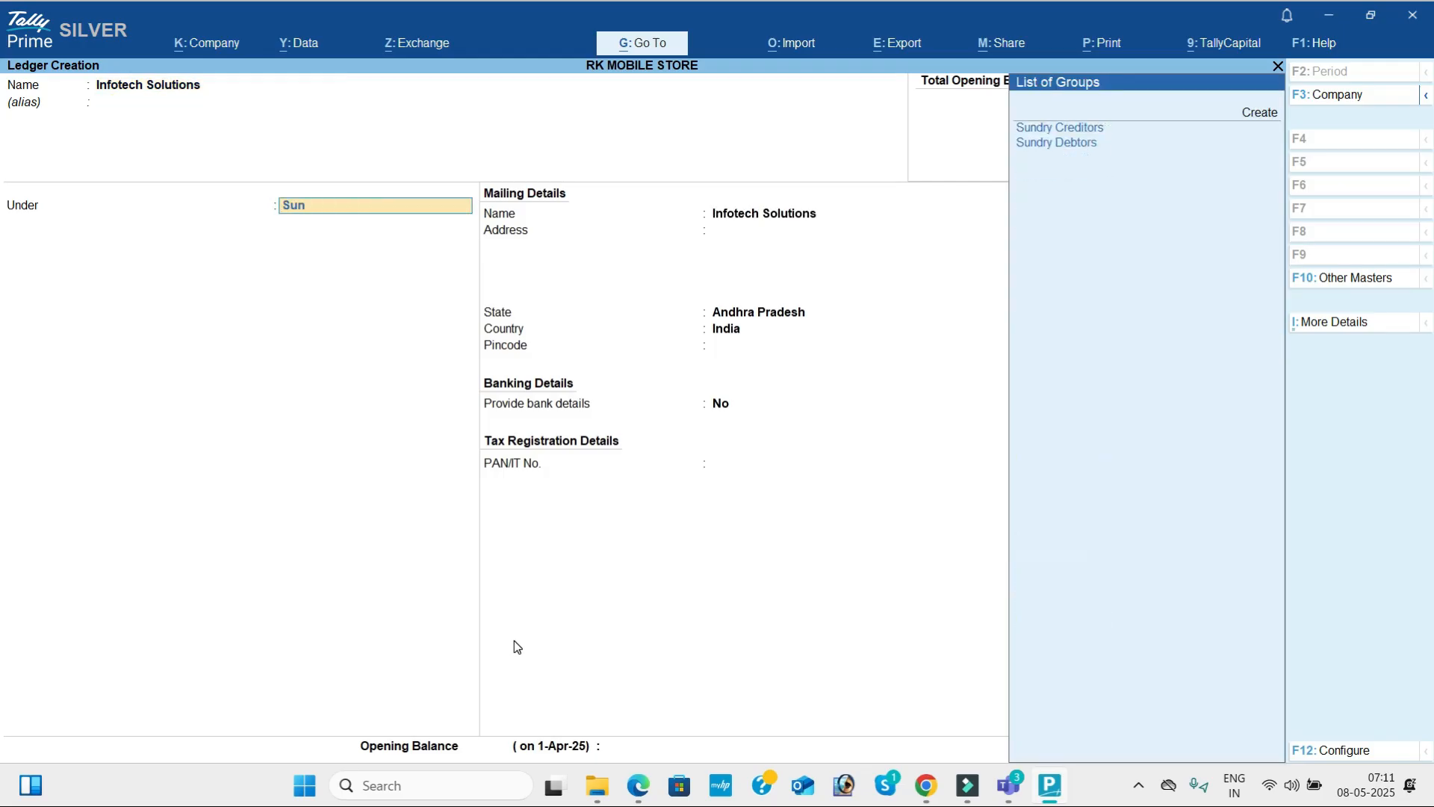
key(Return)
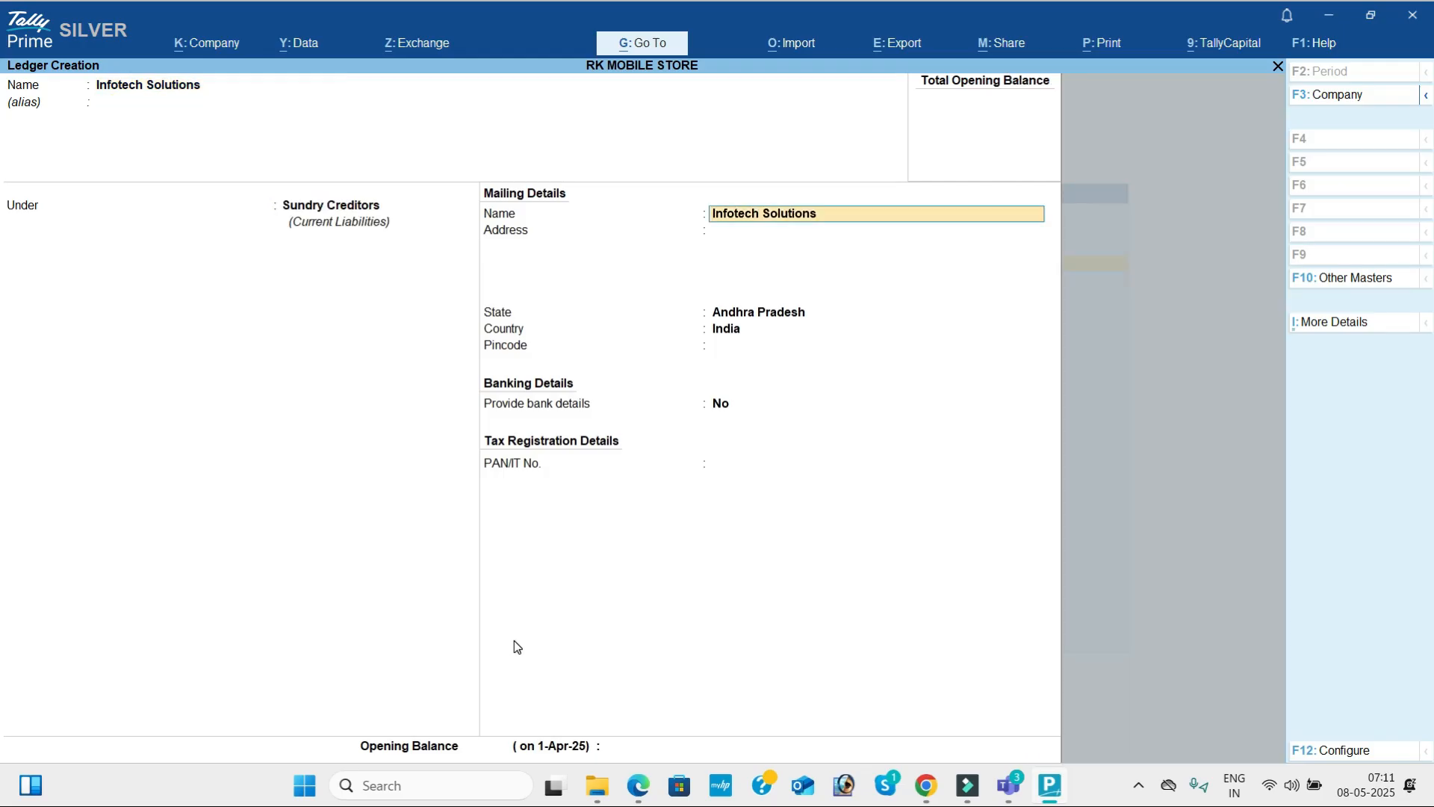
key(ctrl+a)
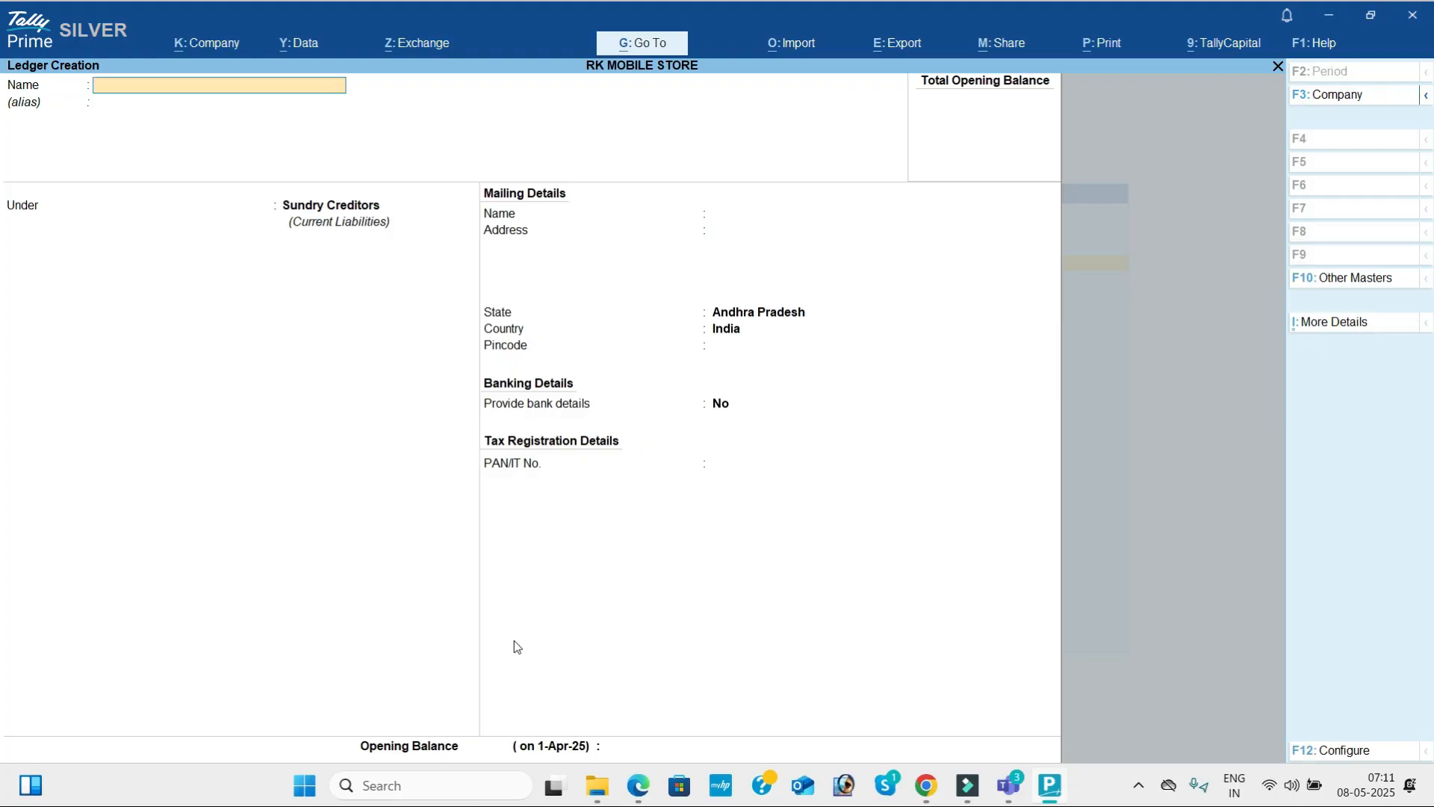
Create a ledger named Rent under Indirect Expenses, leaving the type of ledger as Not Applicable.
text(Ren)
key(Return)
text(Indirect Expenses)
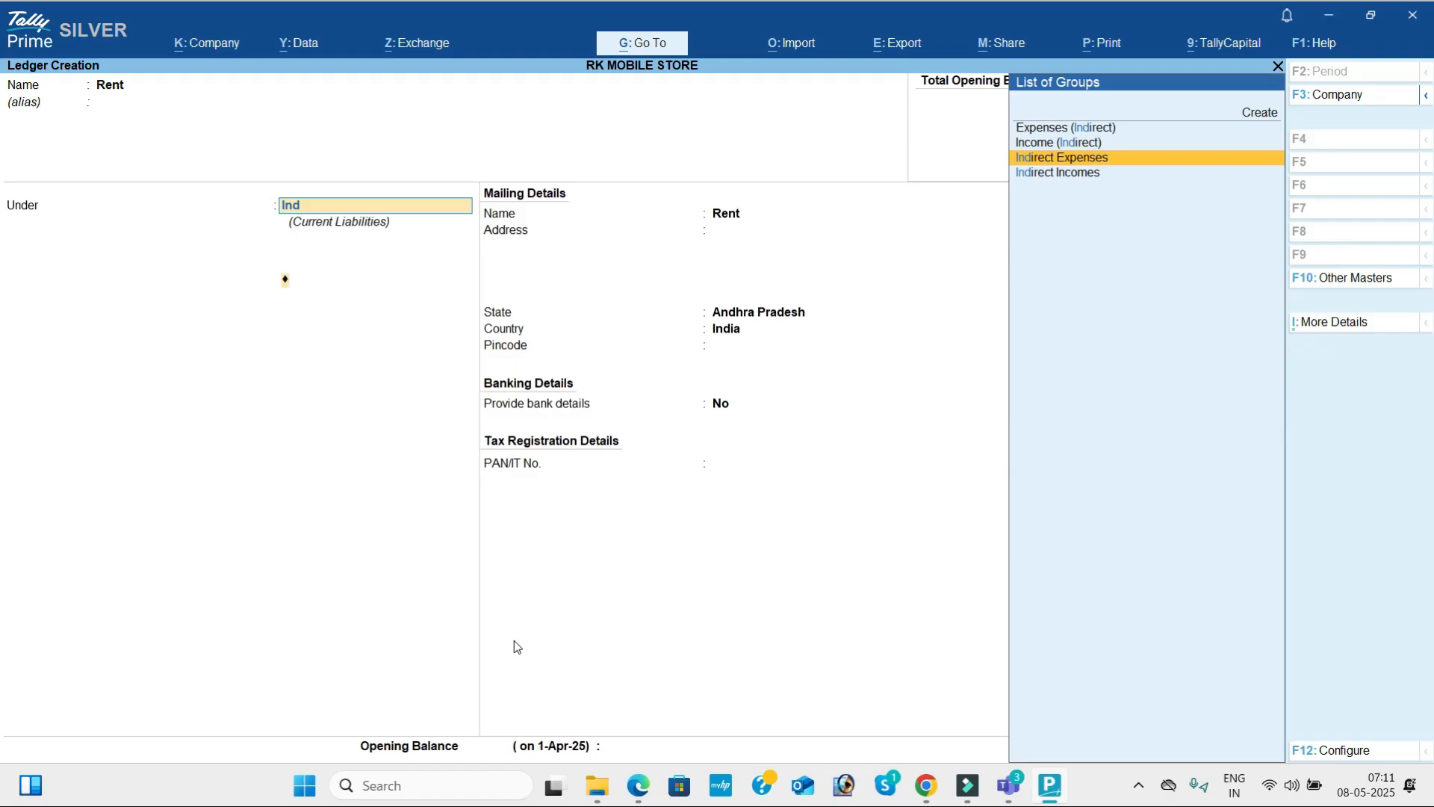
key(Return)
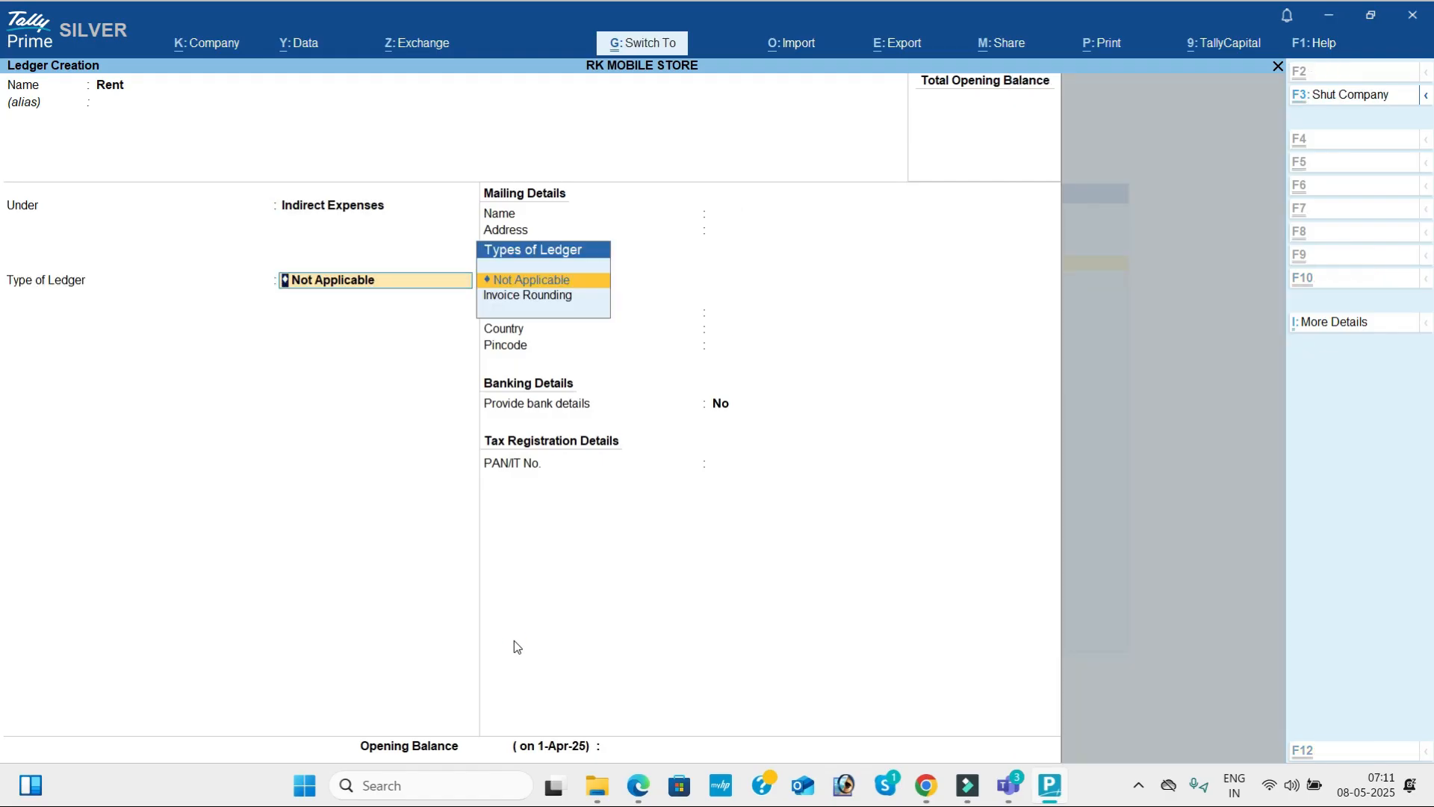
key(ctrl+a)
Switch to the problem PDF and review the purchase list's product headings, including Airdopes and Pendrives, as stock groups.
key(alt+Tab)
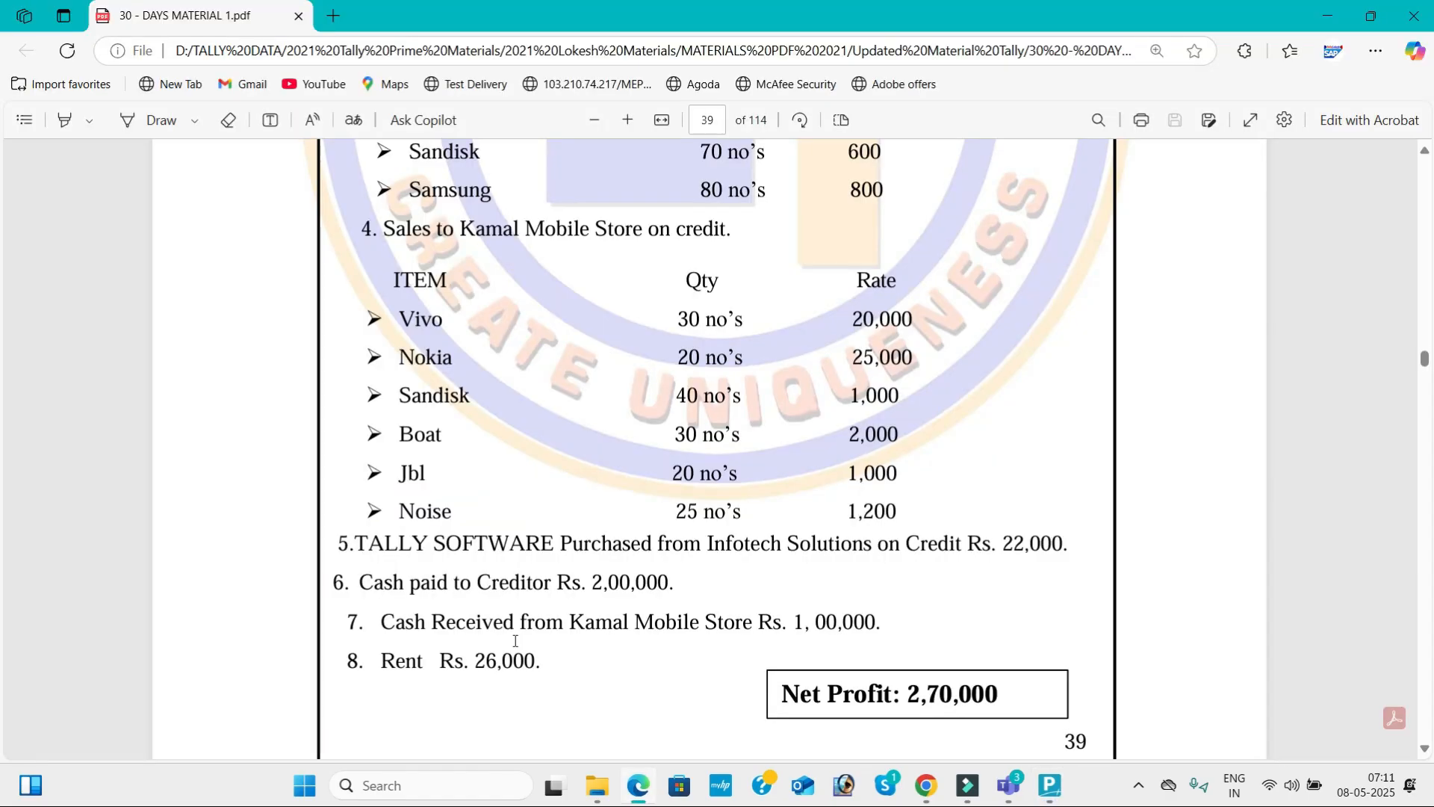
scroll(515, 640, up, 1)
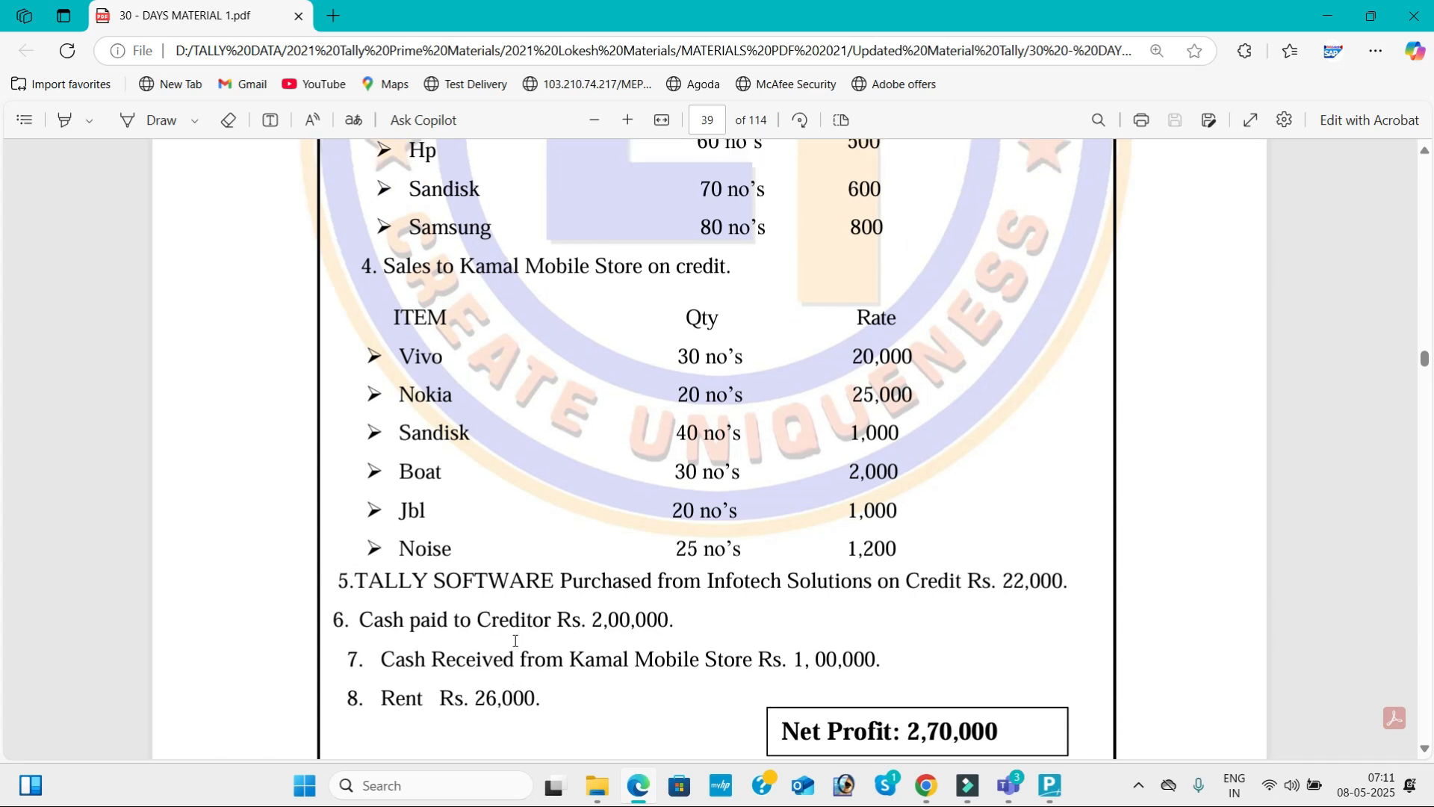
scroll(514, 640, up, 3)
scroll(514, 640, up, 5)
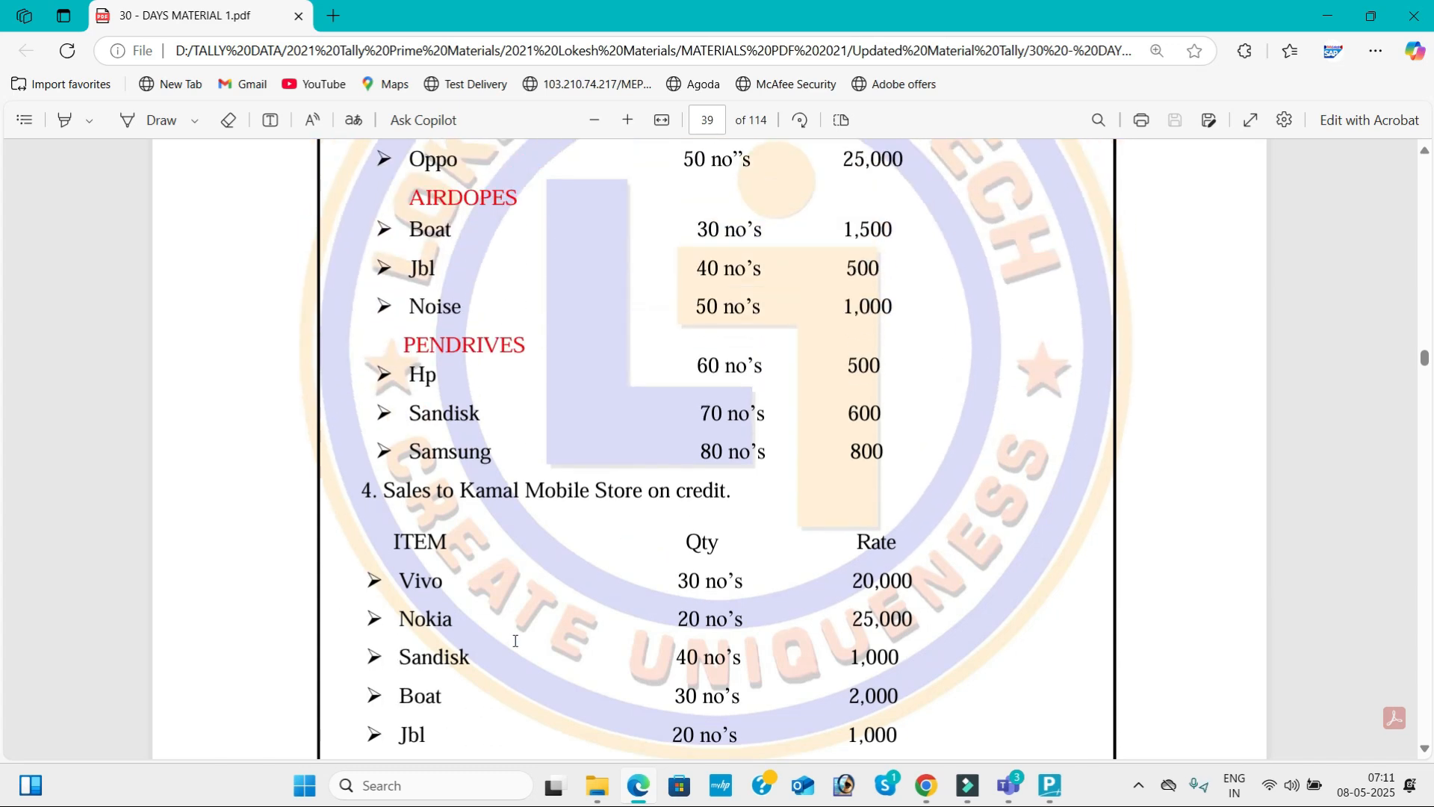
scroll(515, 640, up, 1)
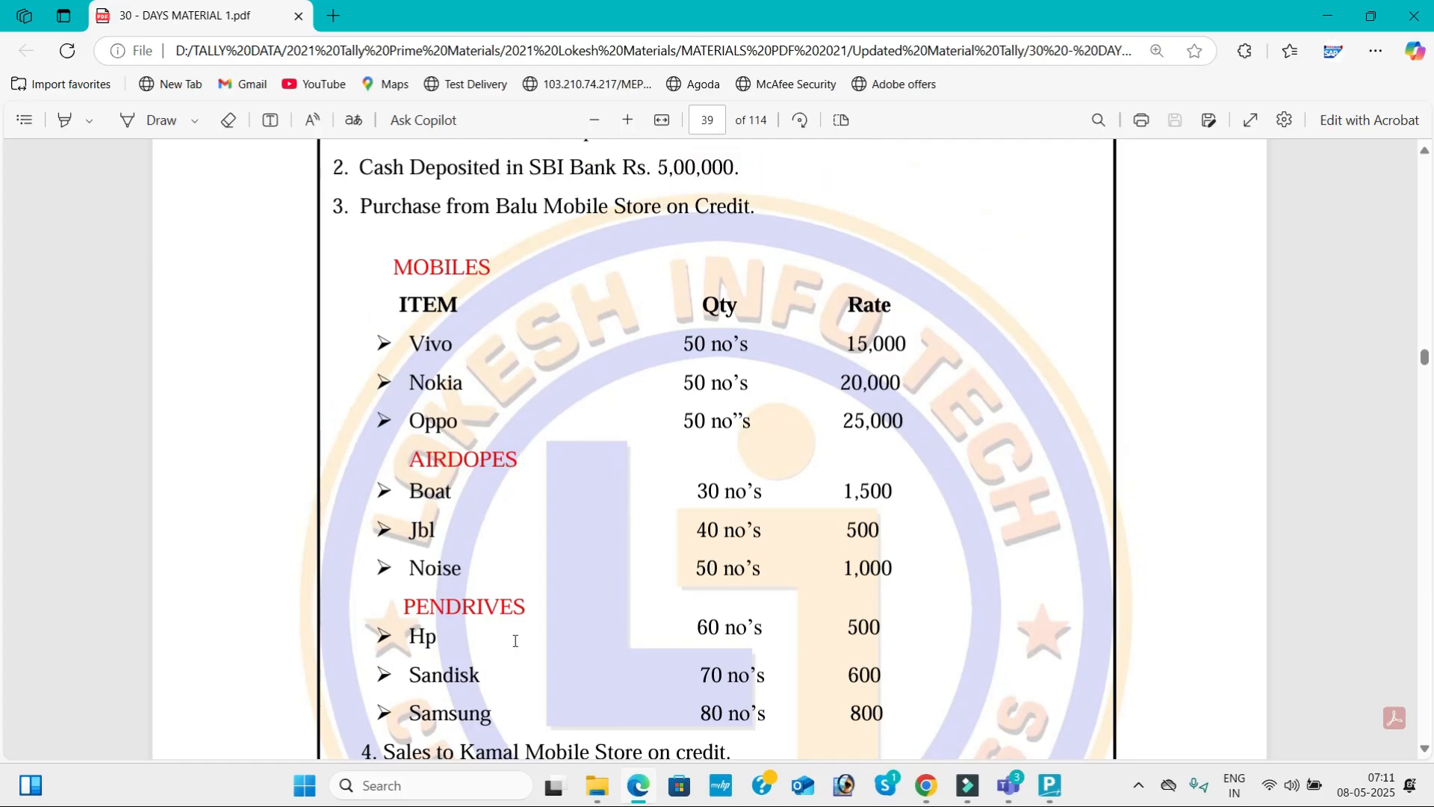
scroll(514, 640, down, 2)
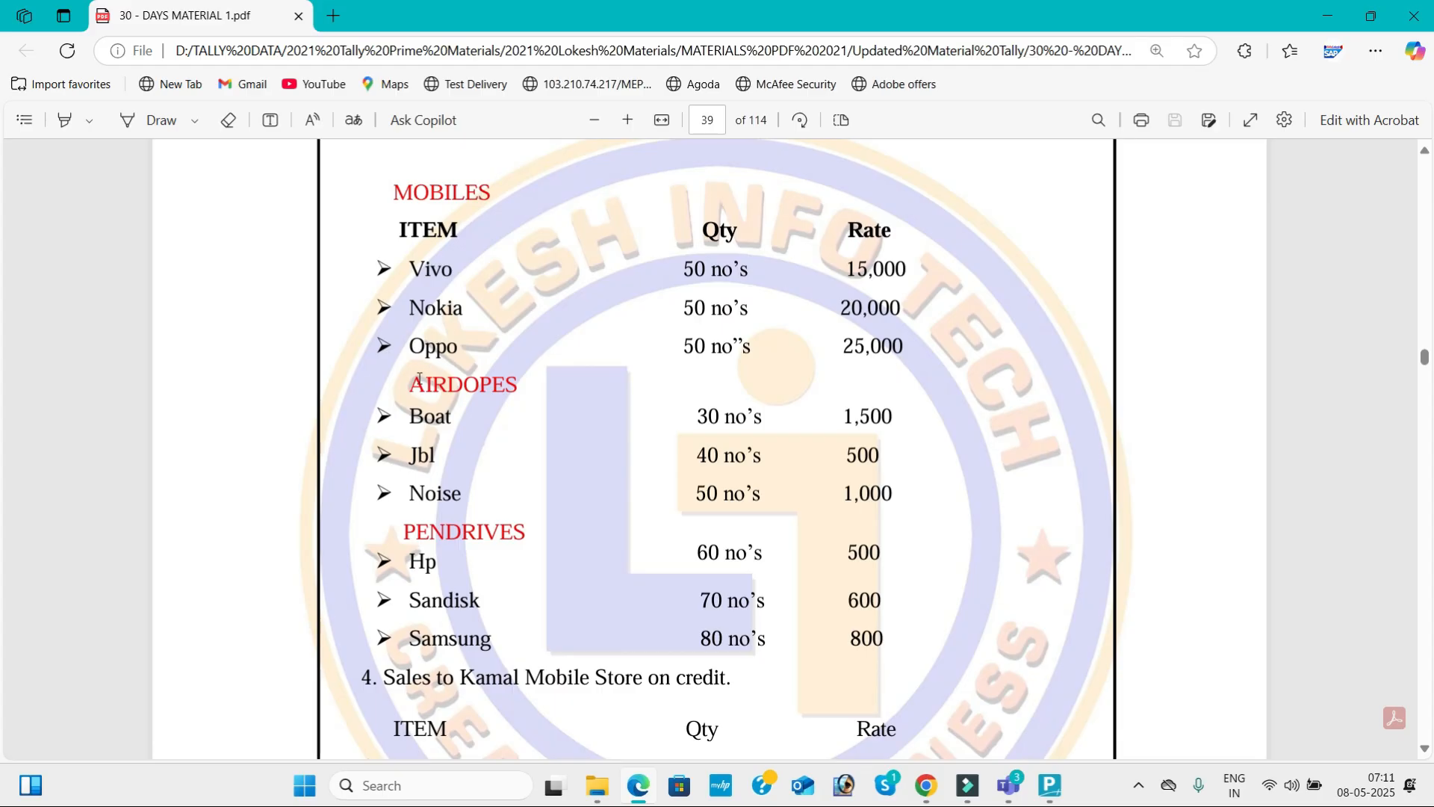
drag(407, 384, 518, 386)
drag(405, 531, 525, 531)
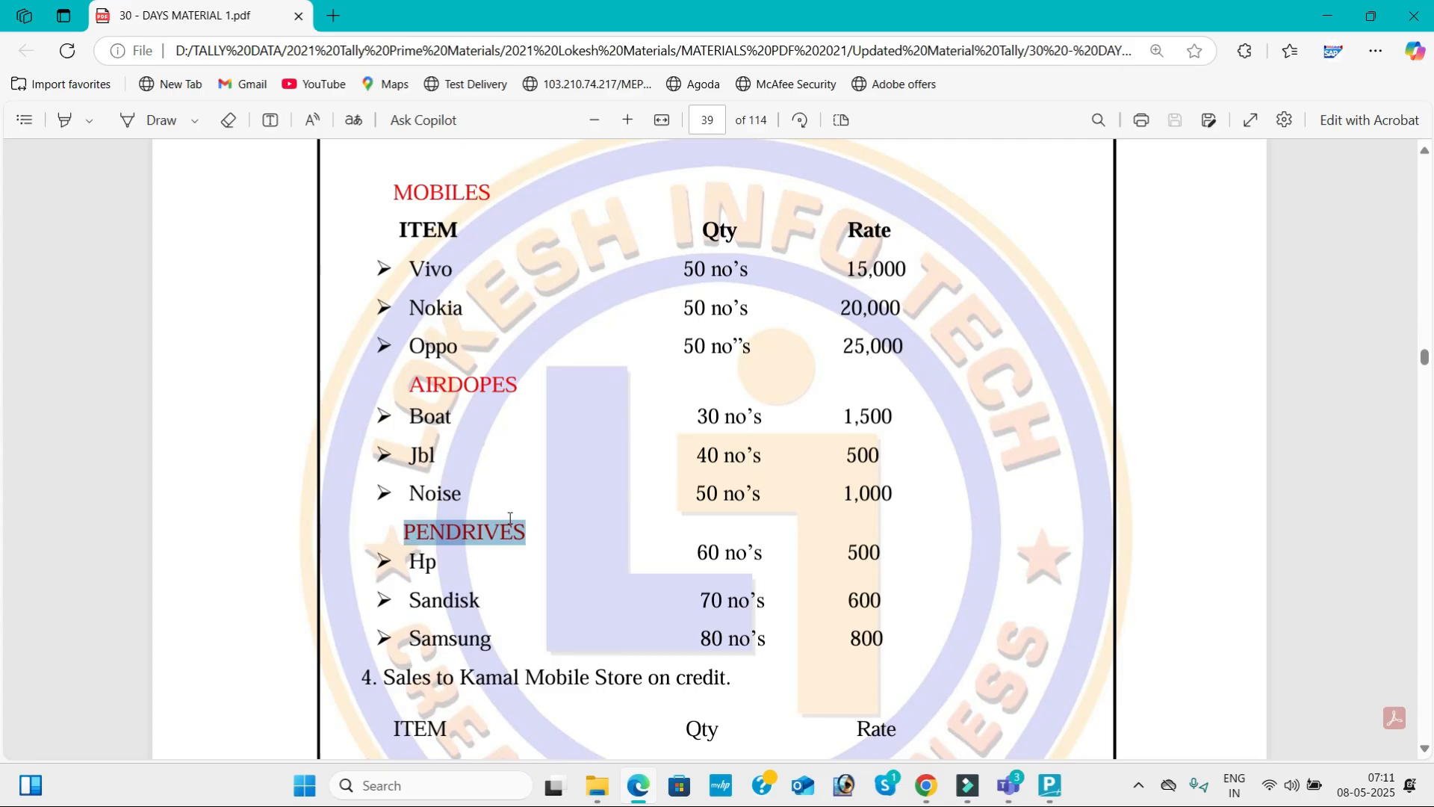
Examine the stock item names and the quantity unit in the PDF's purchase list, and return to TallyPrime.
double_click(424, 271)
click(421, 307)
double_click(421, 307)
drag(424, 345, 464, 349)
double_click(417, 422)
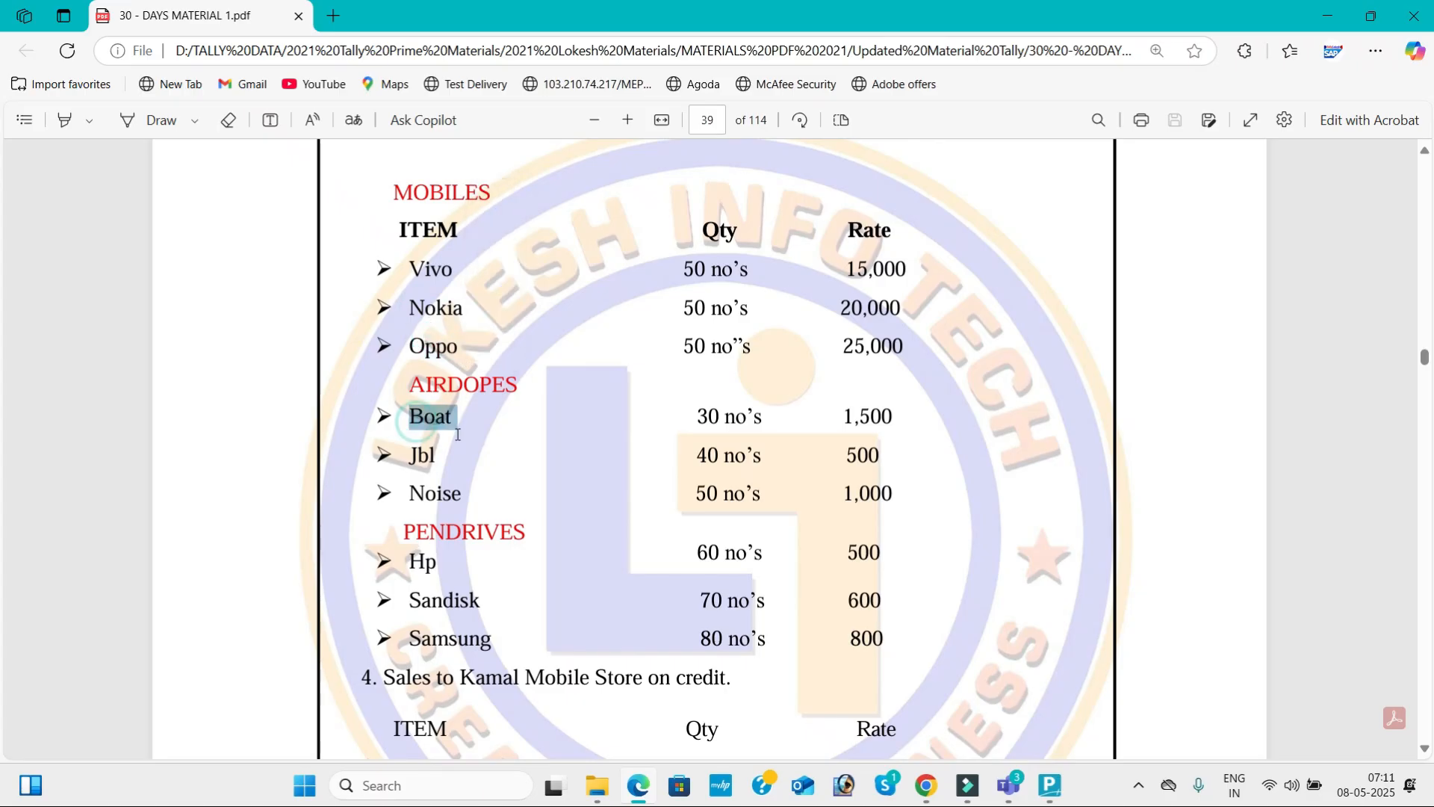
click(717, 270)
drag(715, 270, 753, 282)
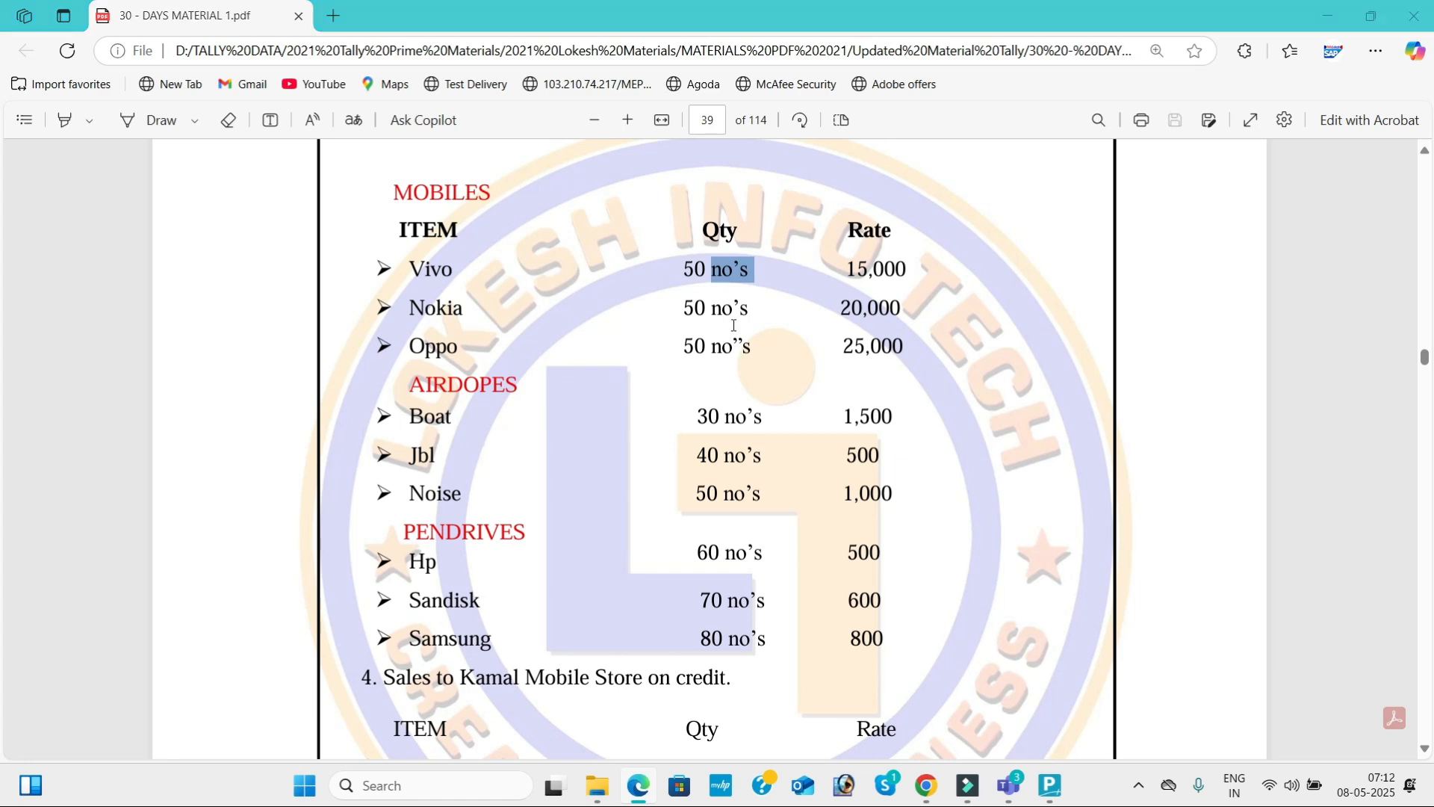
key(alt+Tab)
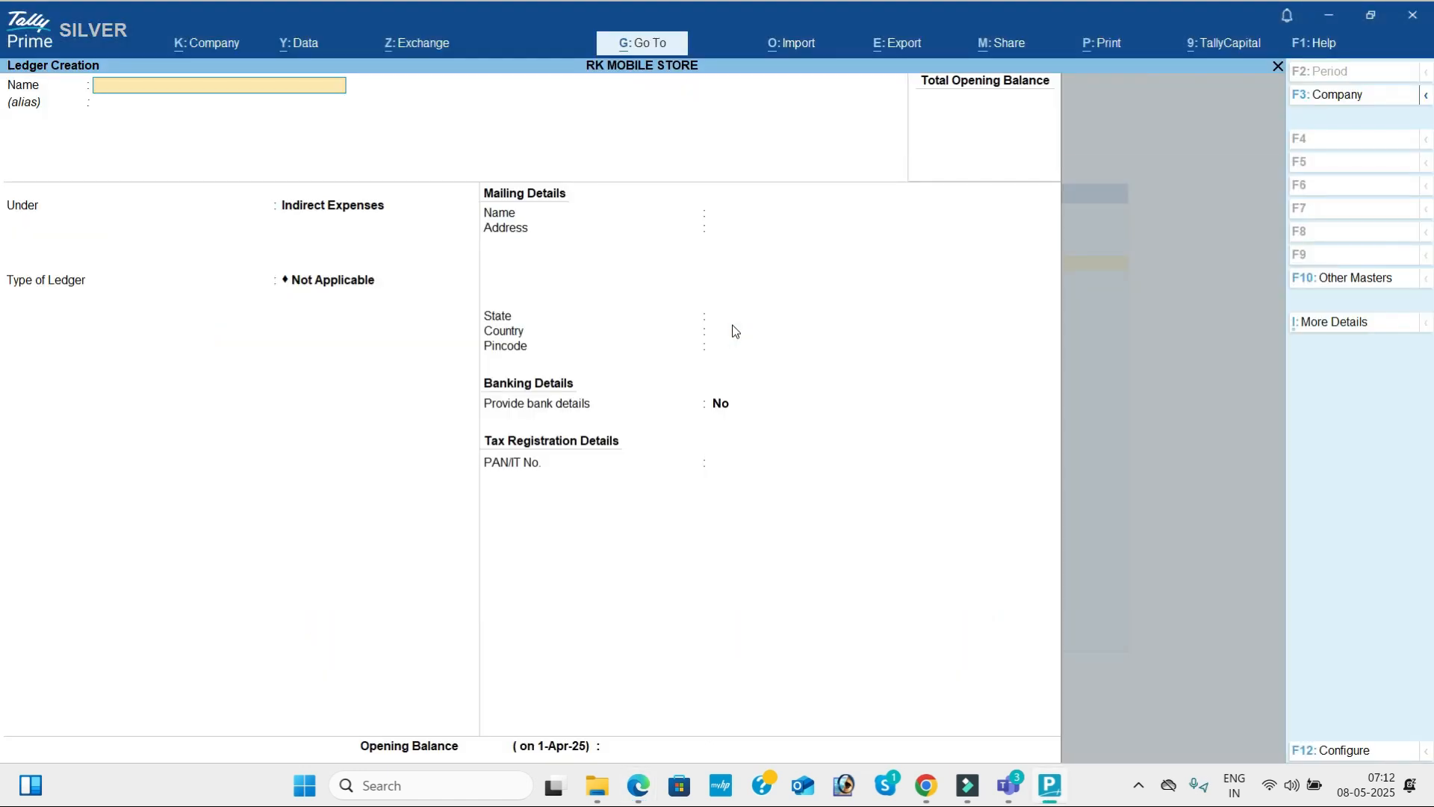
Leave ledger creation and look through the inventory masters available for creation, from Stock Group to Unit.
key(Escape)
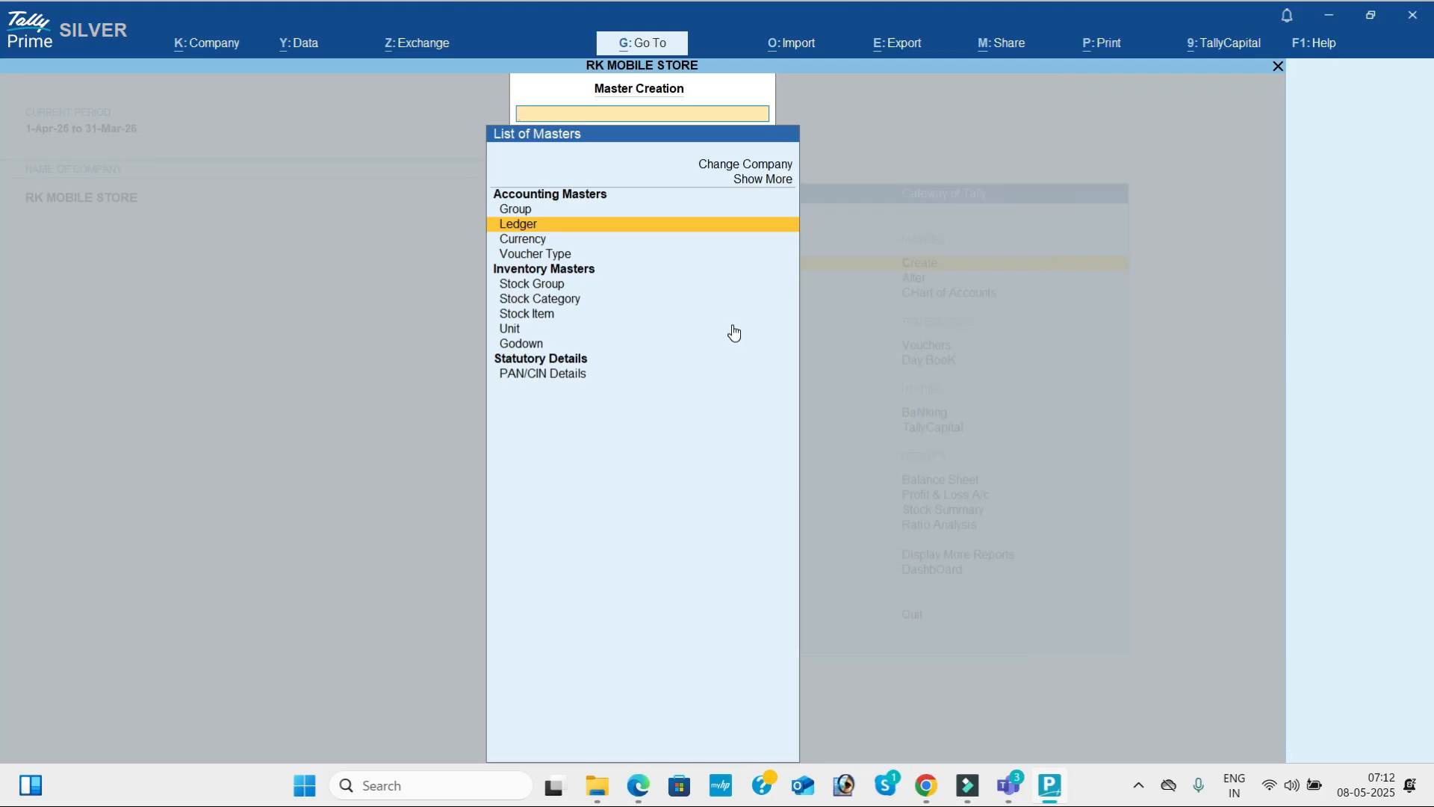
key(Up)
key(Up)
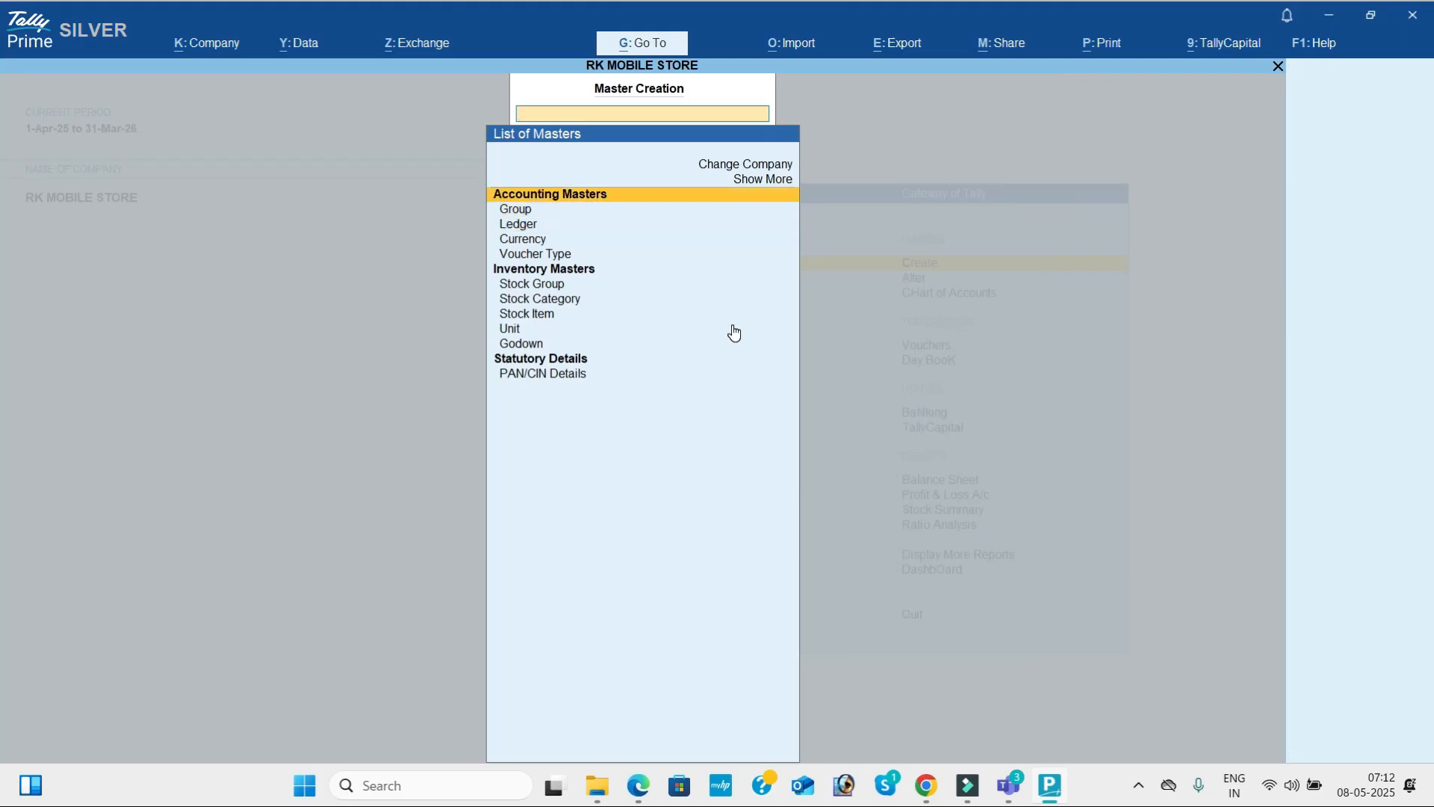
key(Down)
key(Down)
key(Down)
key(Down)
key(Down)
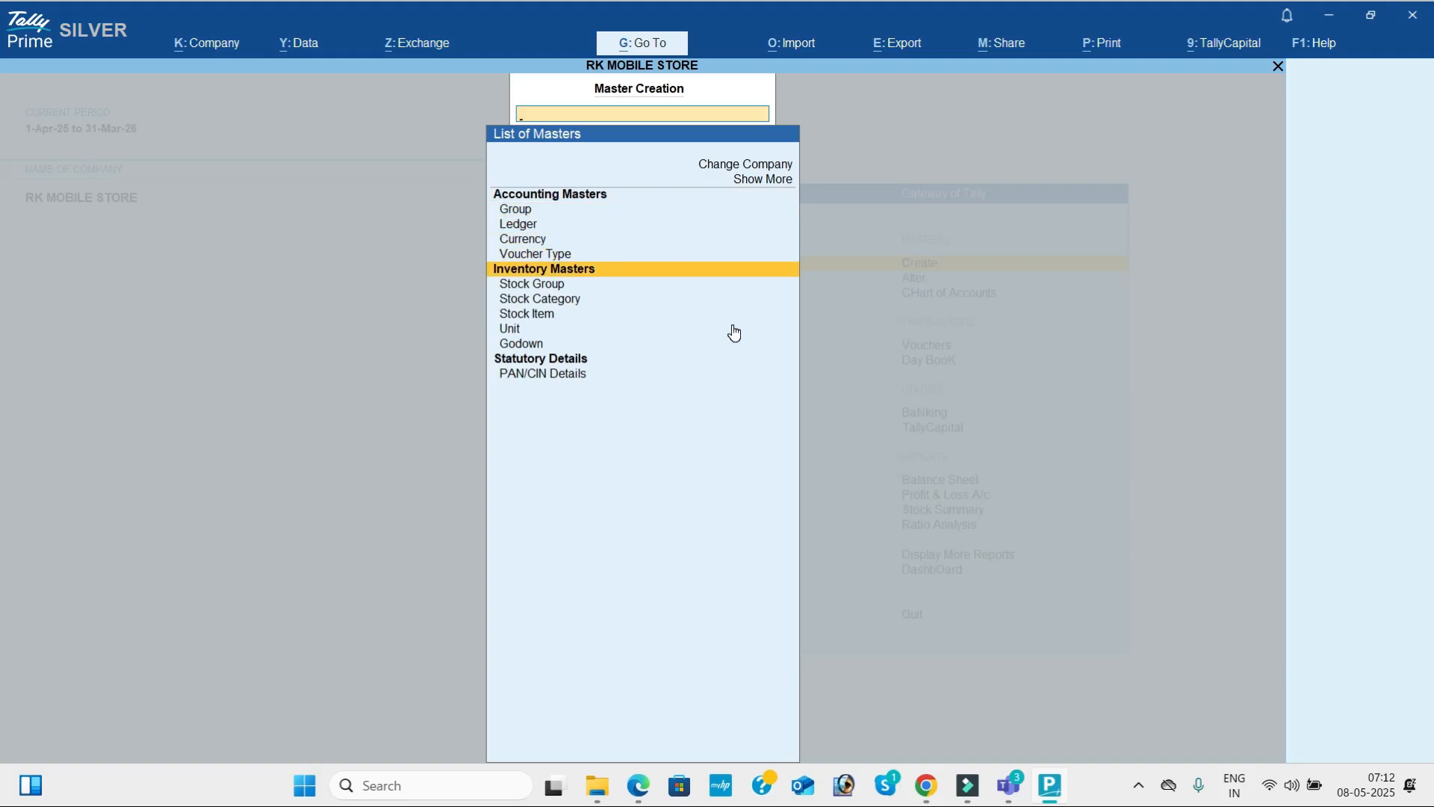
key(Down)
key(Down)
key(Down)
key(Down)
key(Down)
key(Up)
key(Up)
key(Up)
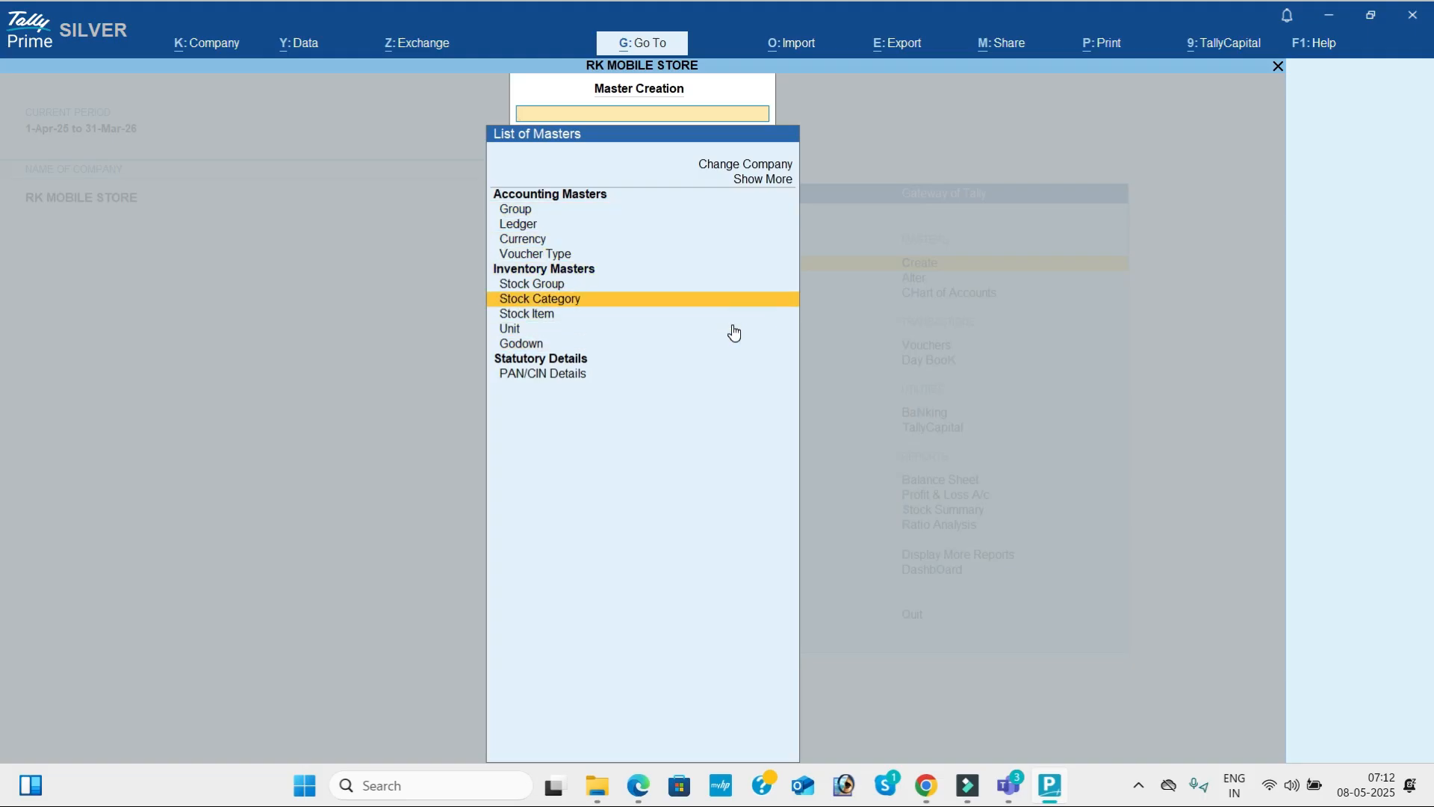
key(Up)
key(Up)
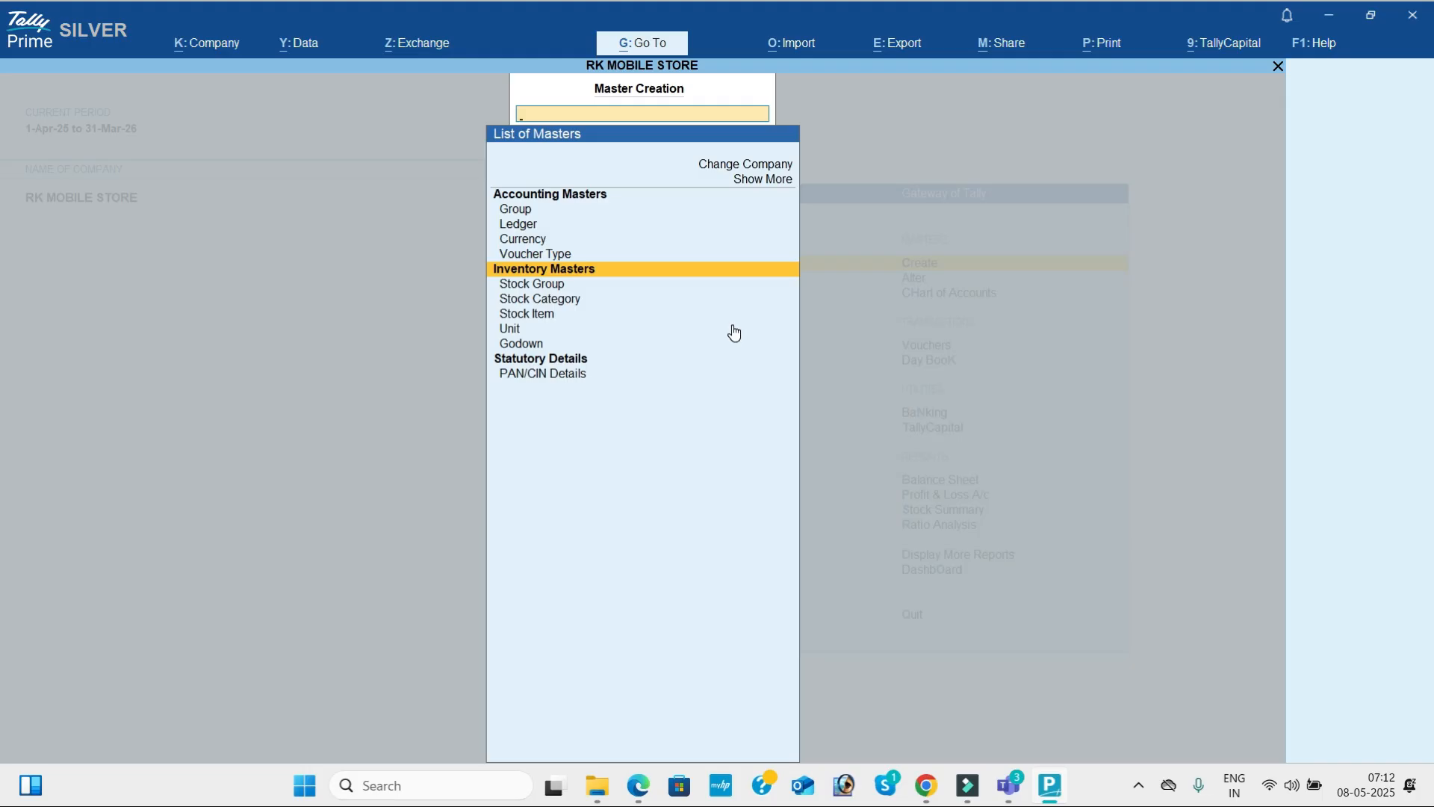
key(Escape)
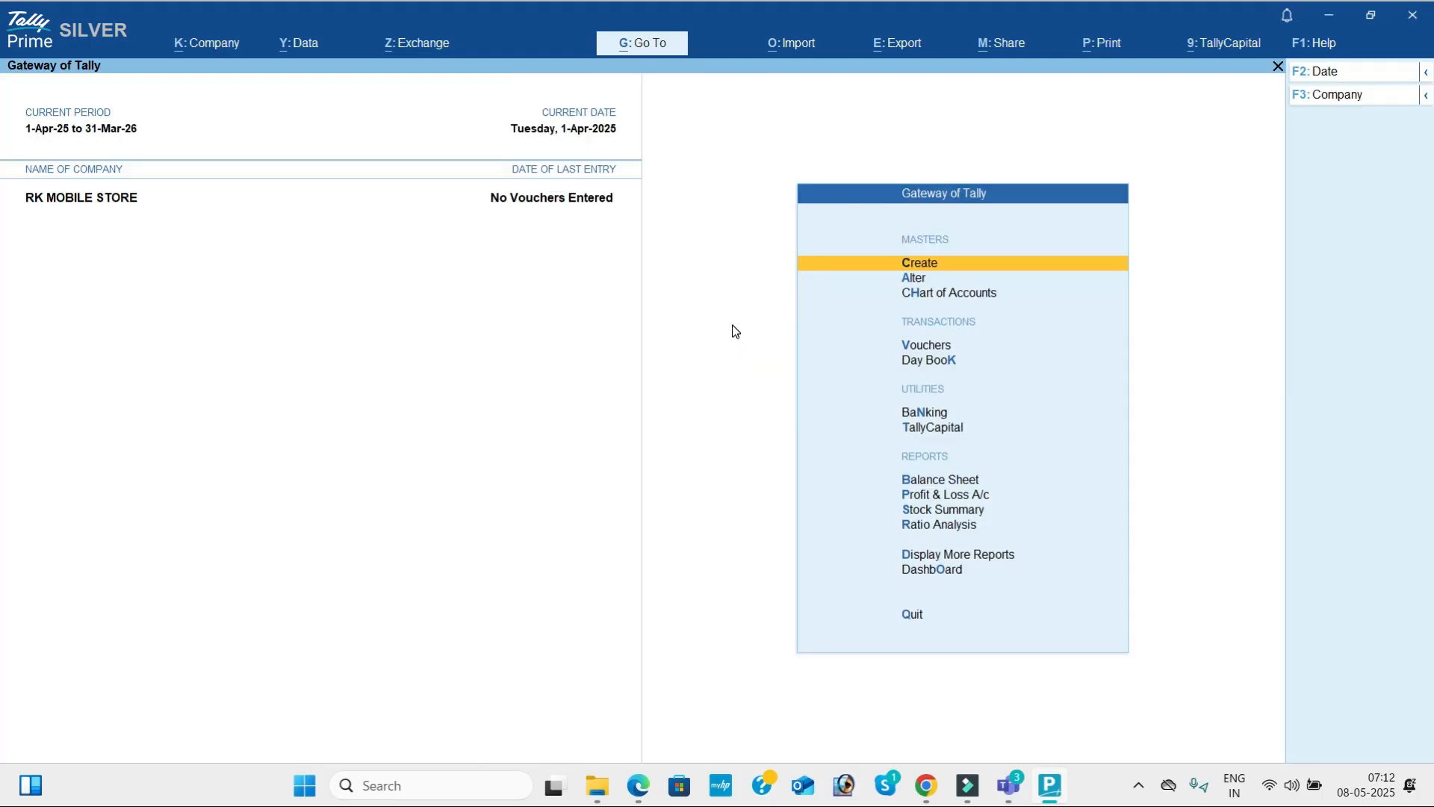
Set Maintain Inventory to No in RK MOBILE STORE's company features and save.
click(231, 45)
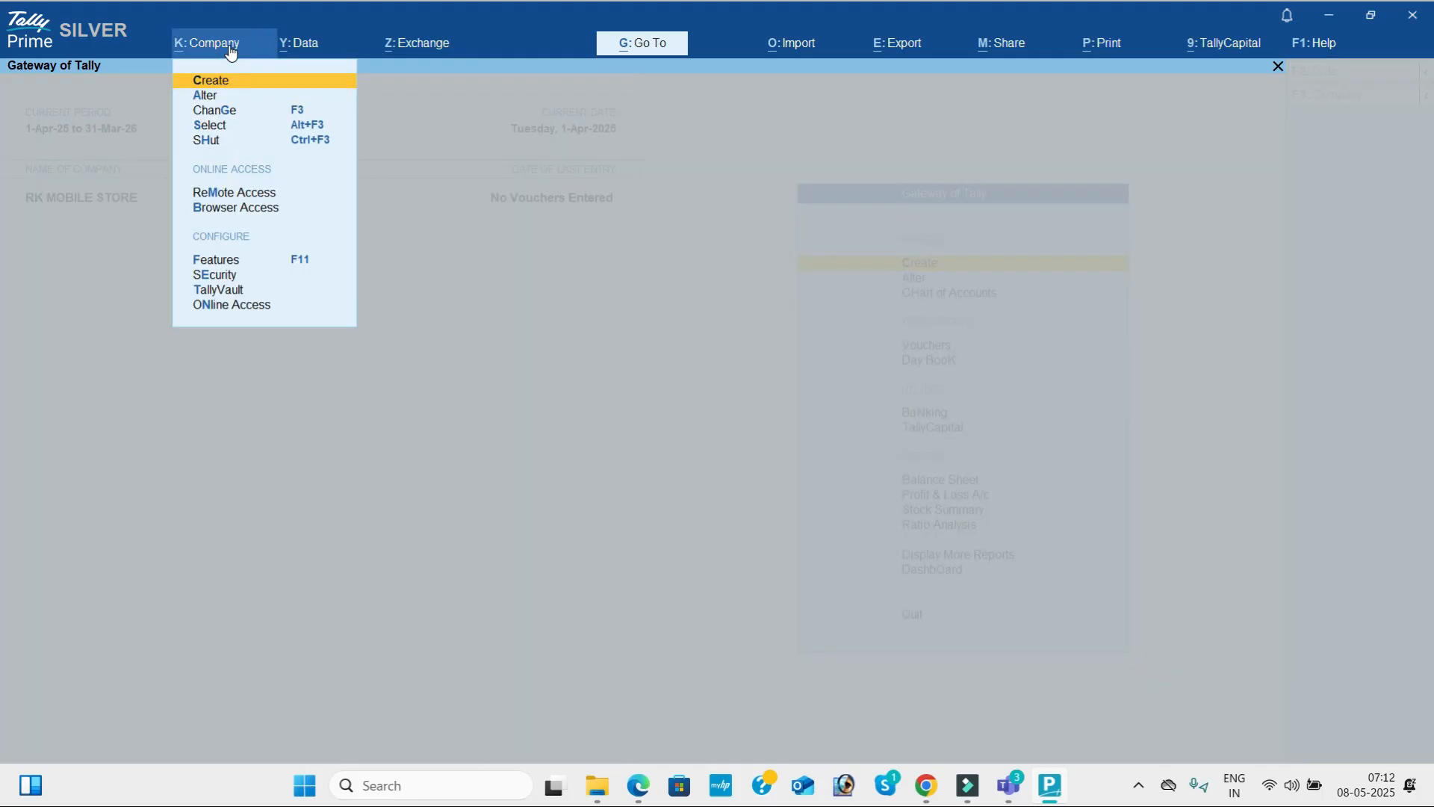
click(260, 265)
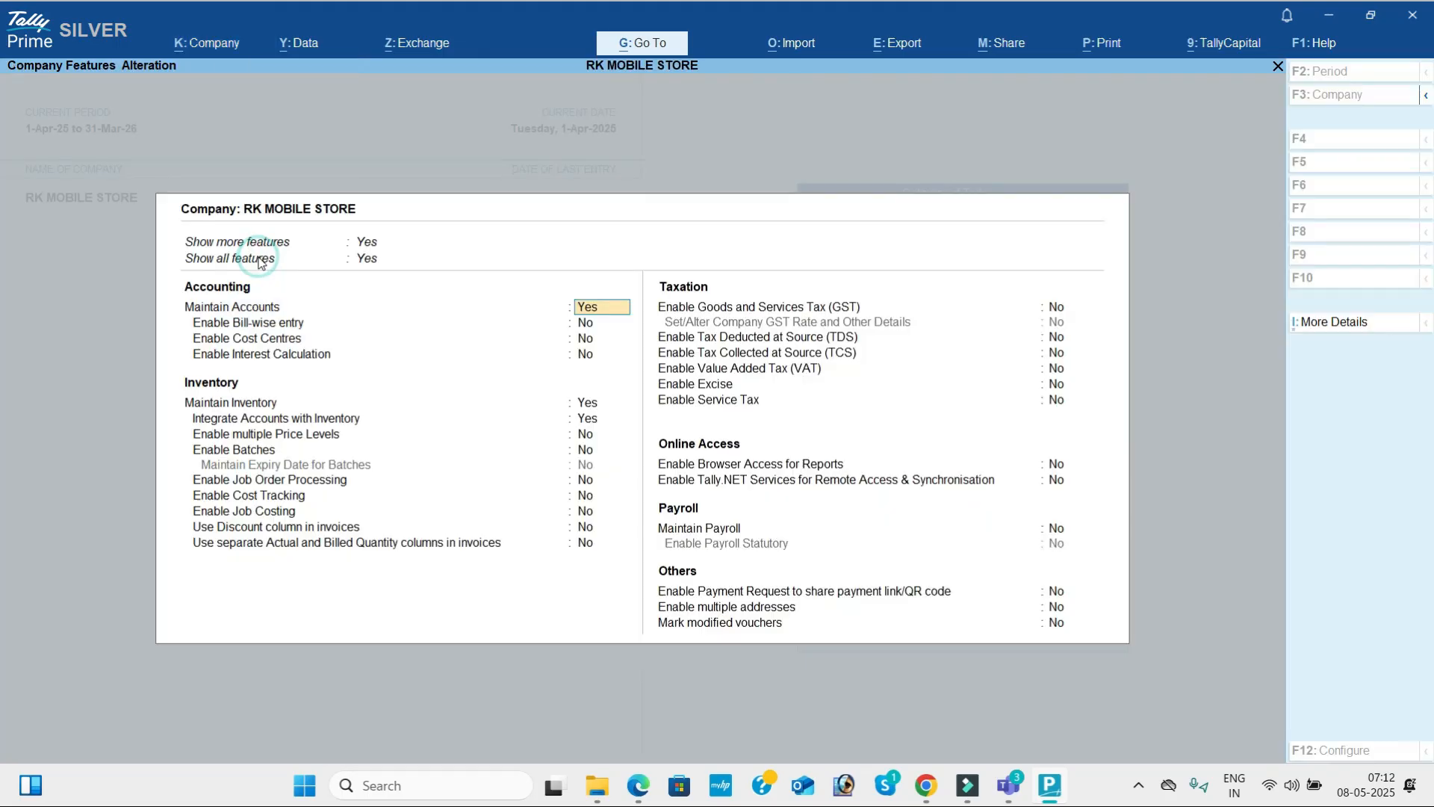
click(586, 403)
key(n)
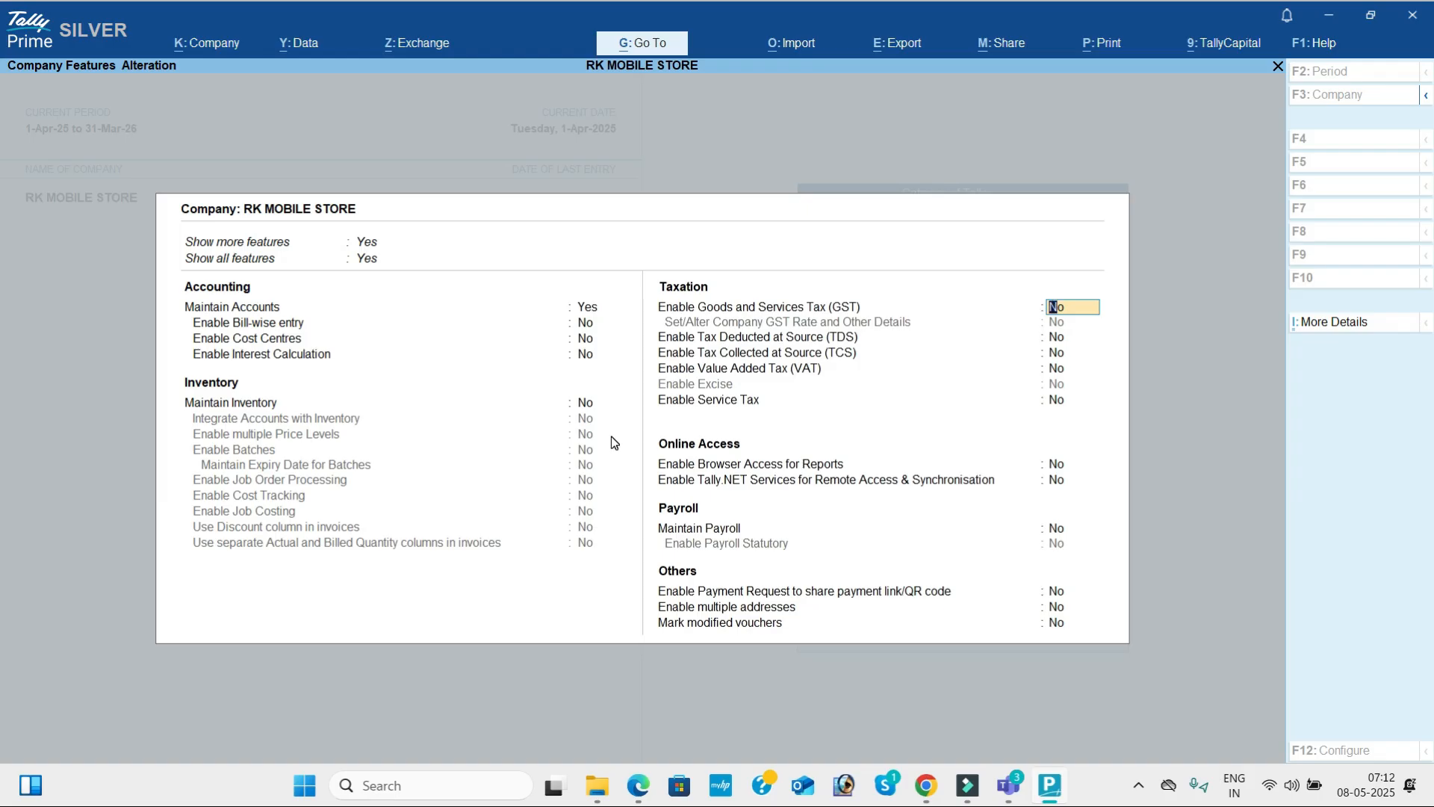
key(ctrl+a)
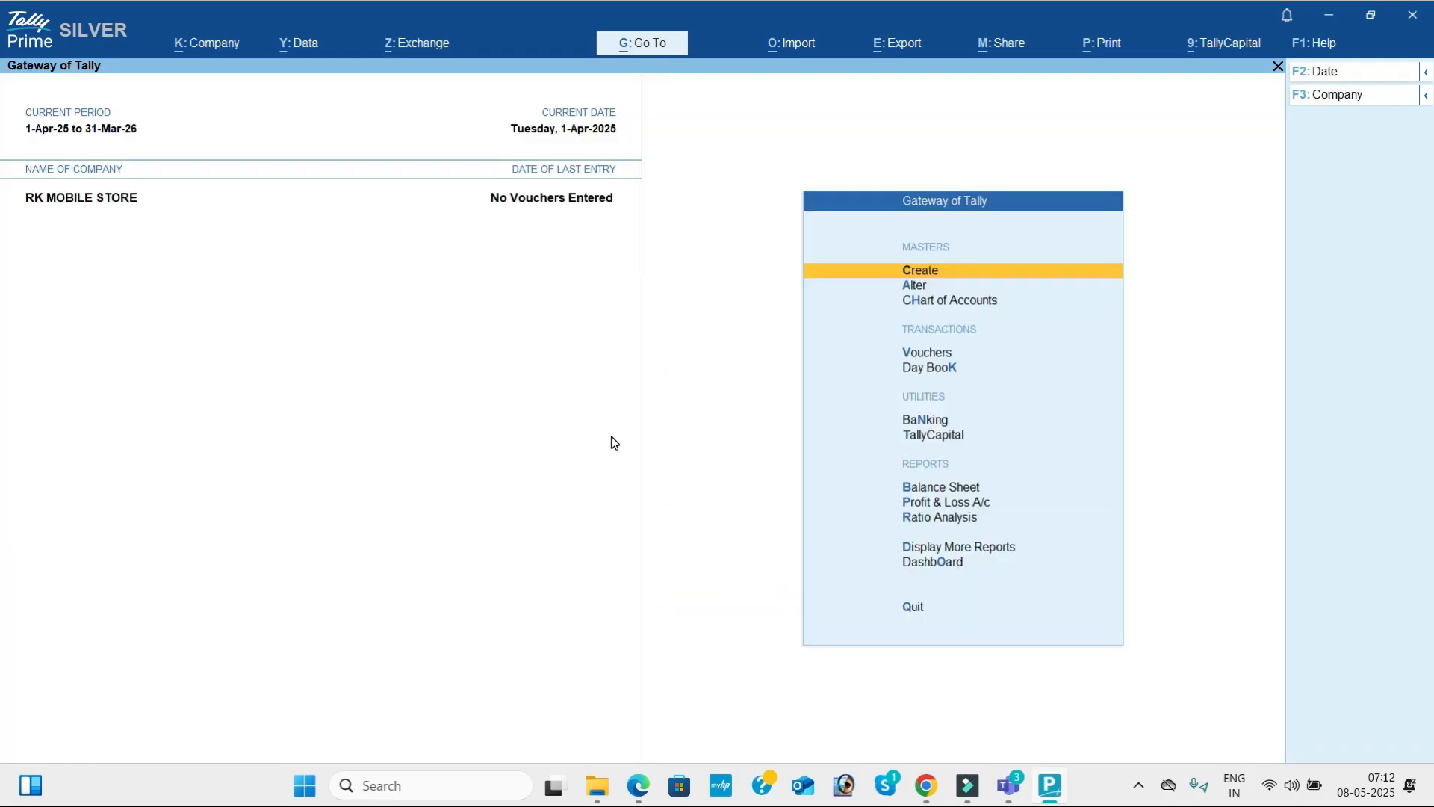
Check which master types can be created with inventory disabled, and return to the Gateway of Tally.
key(Return)
key(Down)
key(Down)
key(Down)
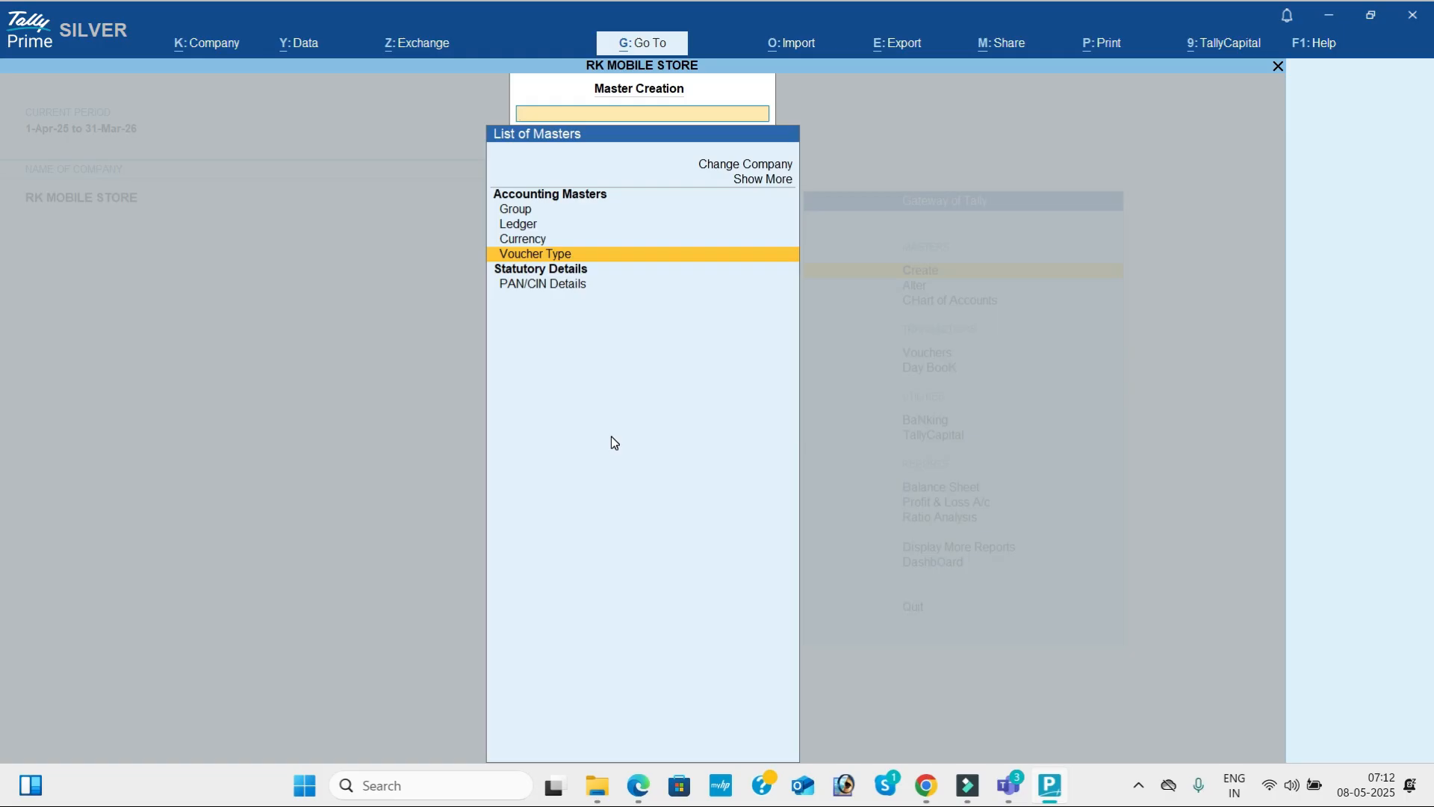
key(Escape)
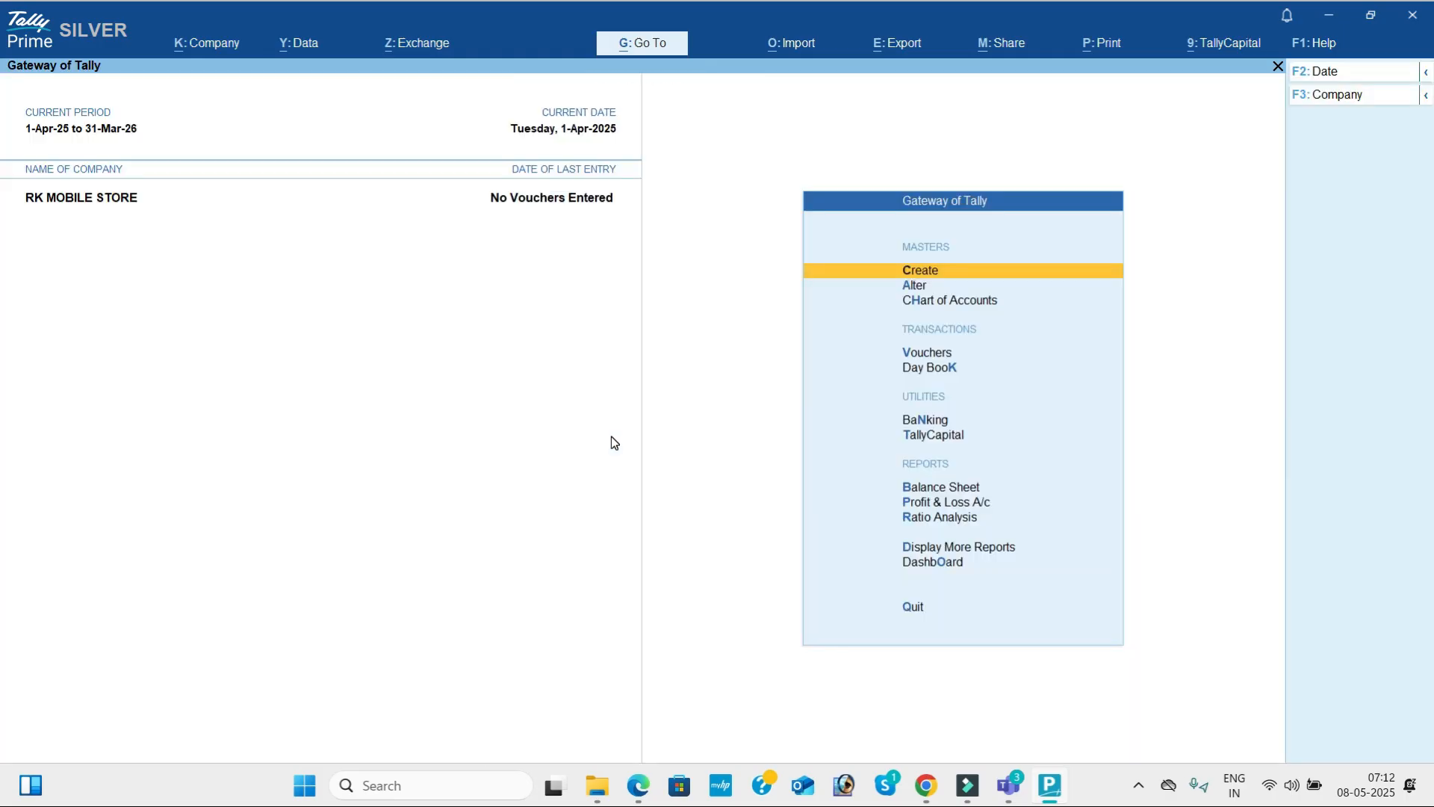
Set Maintain Inventory back to Yes in the company features, keeping accounts integrated with inventory, and save.
click(209, 42)
click(258, 257)
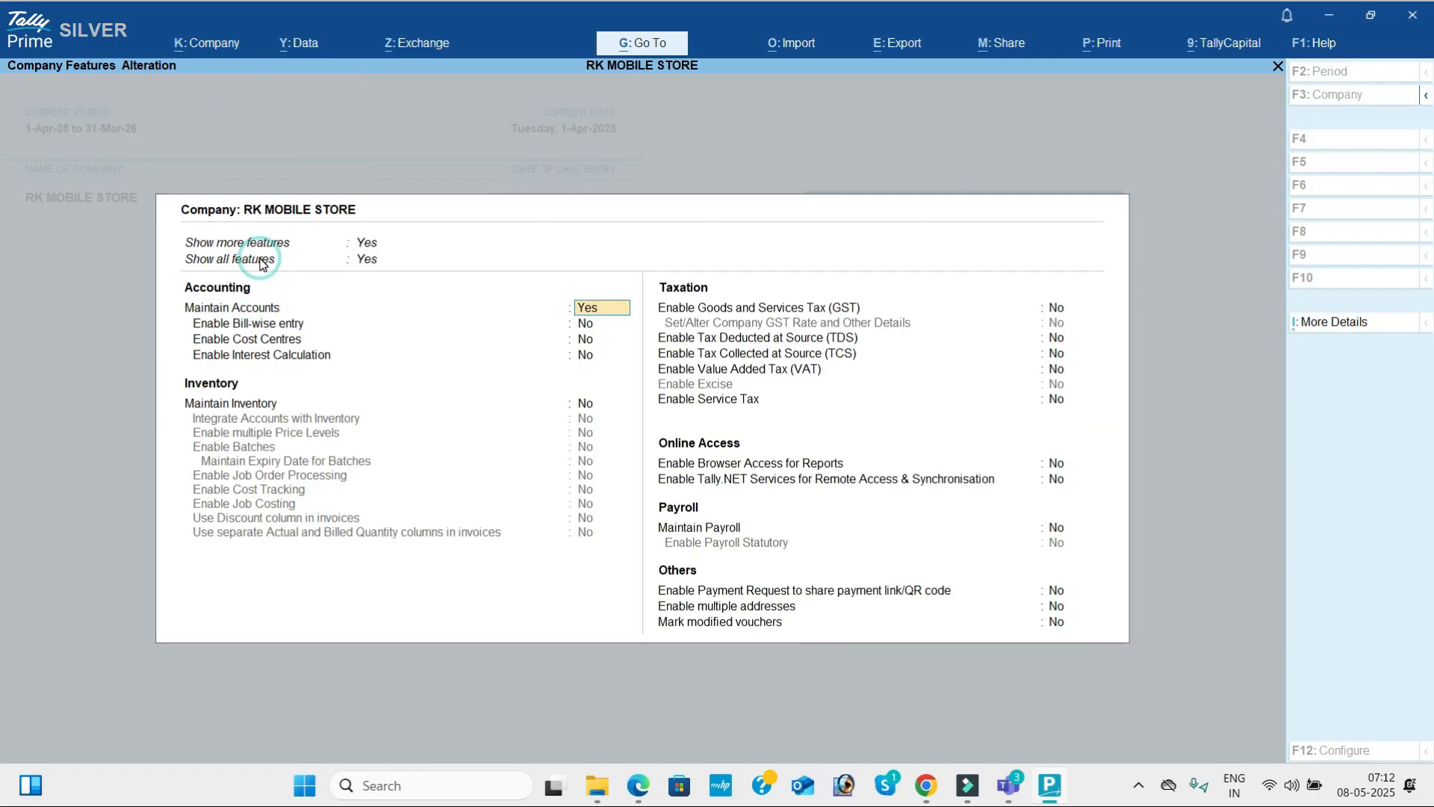
key(Return)
key(Return)
key(Return)
key(Return)
key(y)
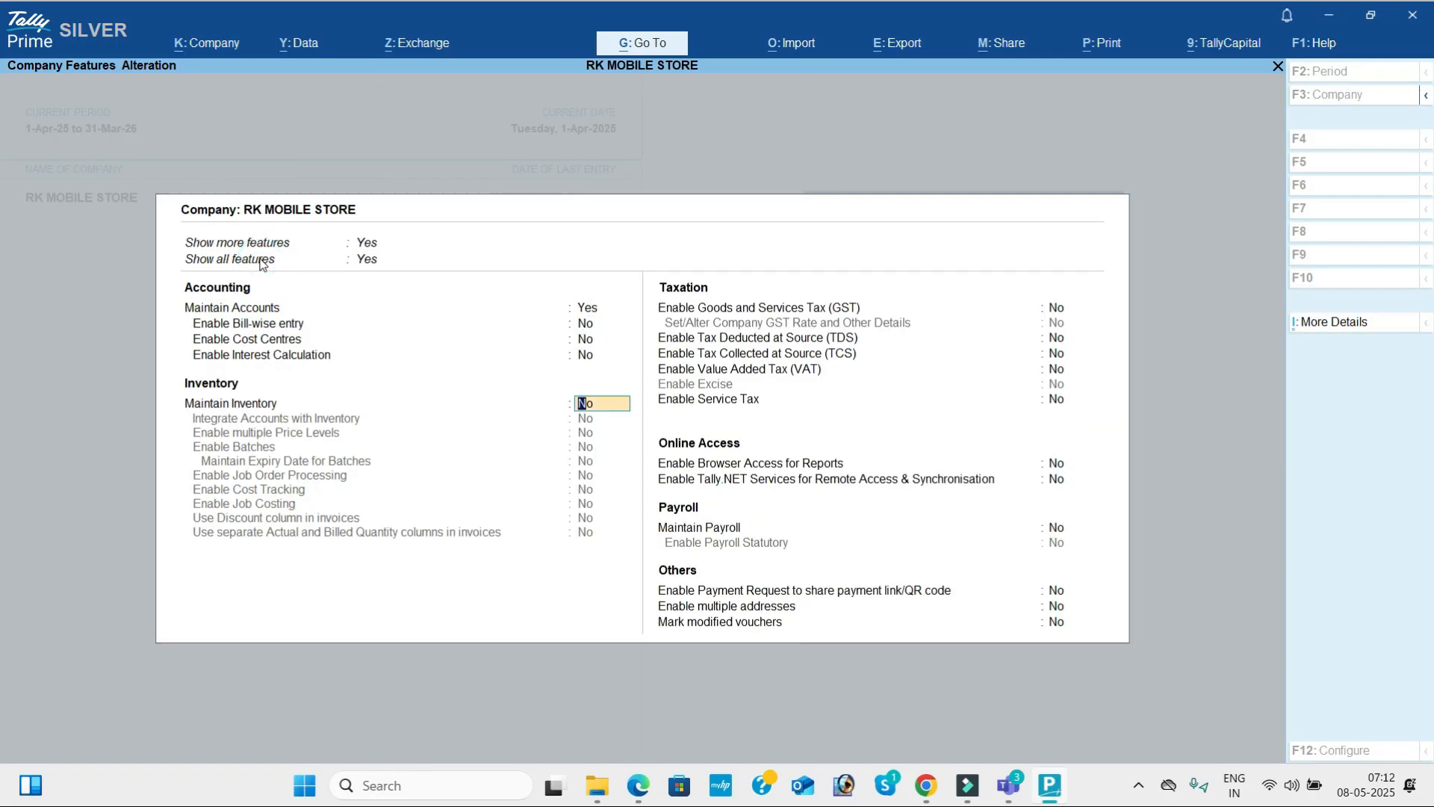
key(Return)
key(Return)
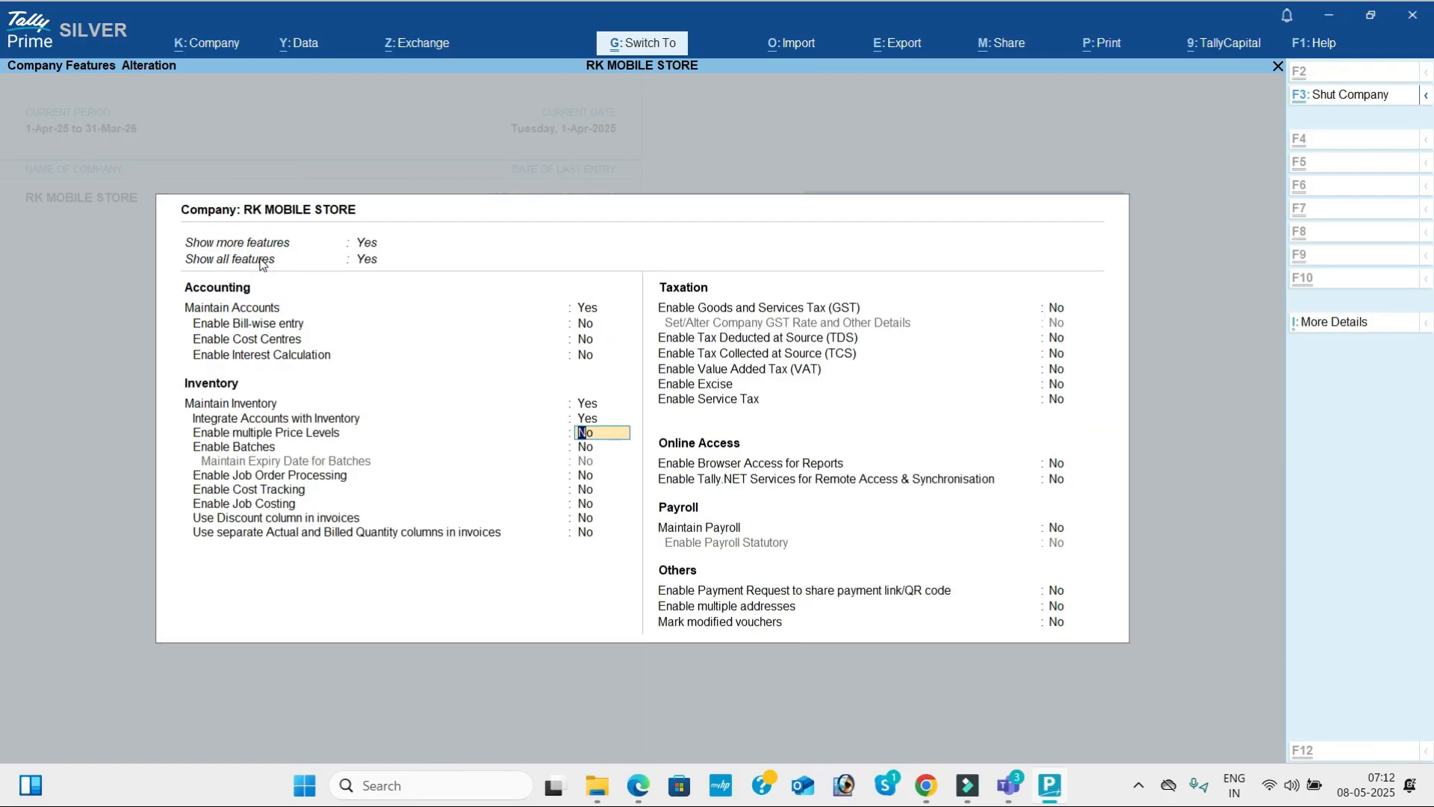
key(ctrl+a)
Reopen master creation and go through the inventory masters Stock Group, Stock Category, Stock Item and Unit.
key(c)
key(Down)
key(Down)
key(Down)
key(Down)
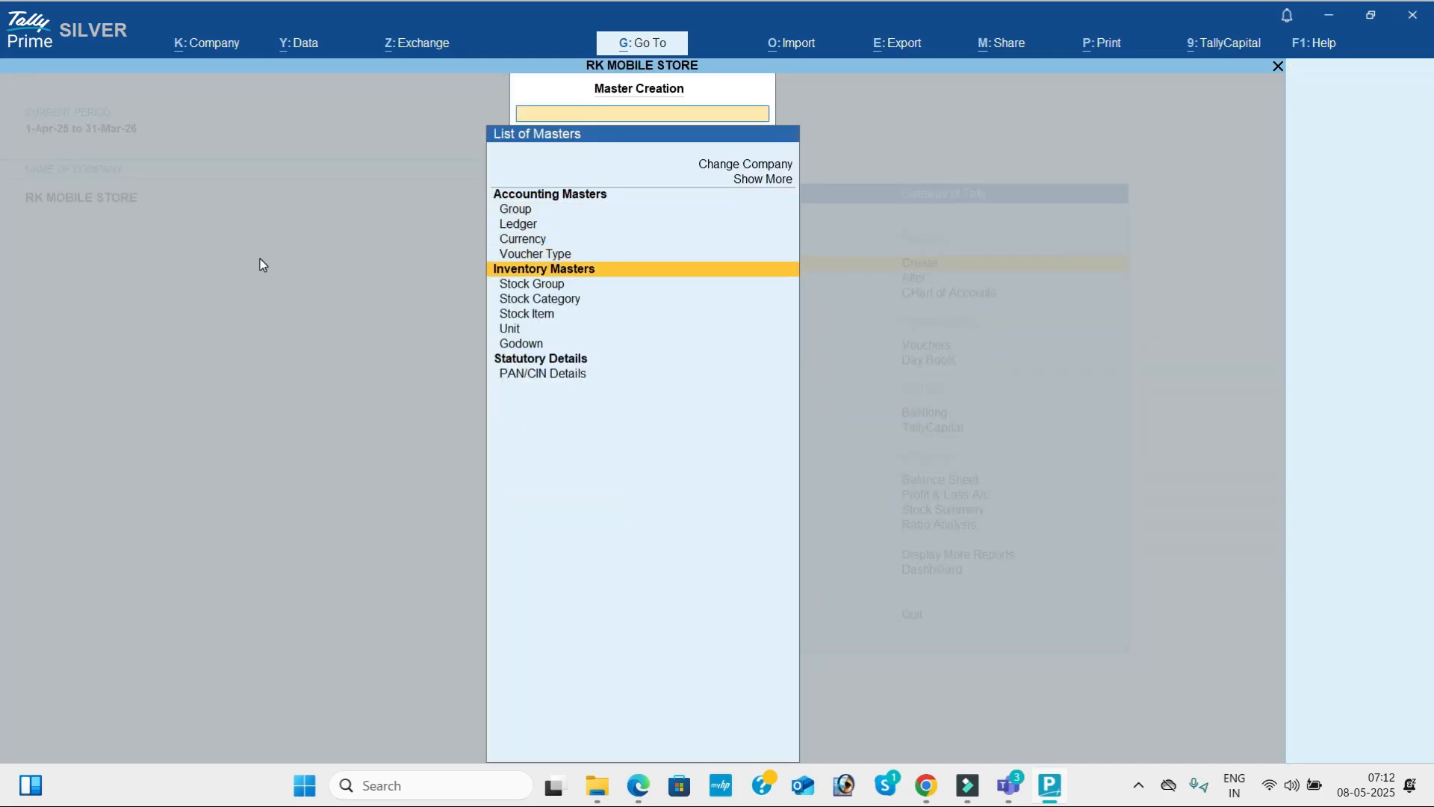
key(Down)
key(Down)
key(Down)
key(Down)
key(Up)
key(Up)
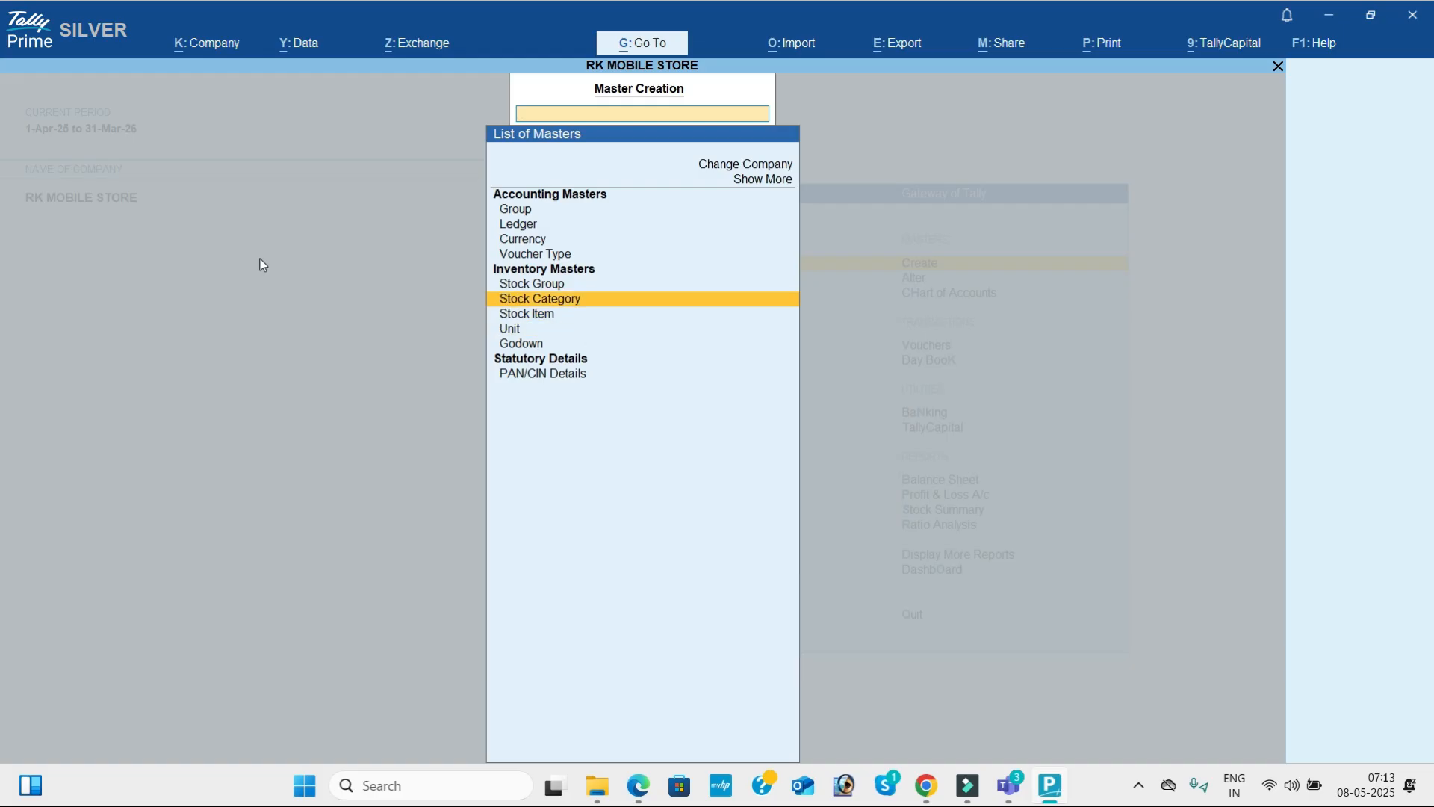
key(Up)
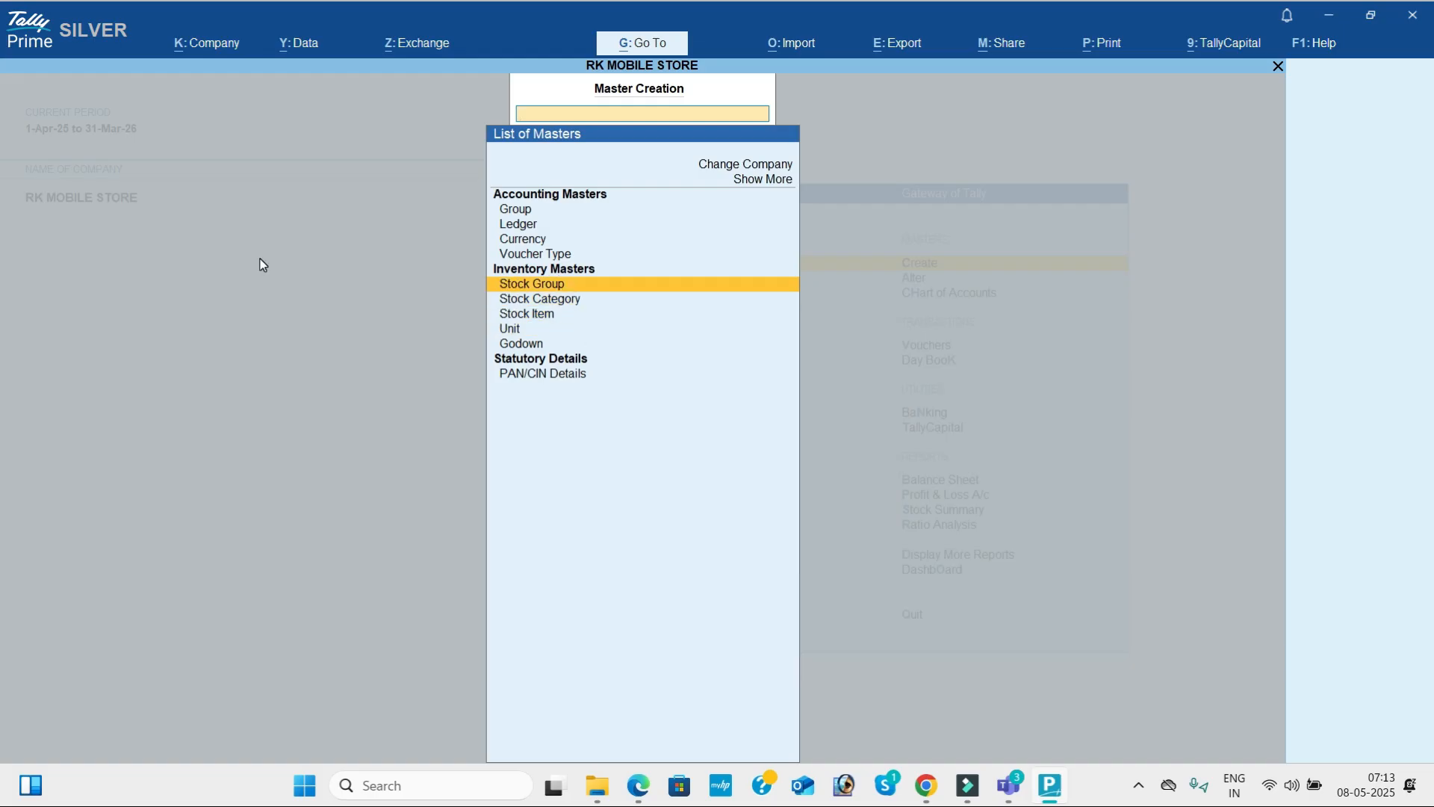
key(Down)
key(Down)
key(Down)
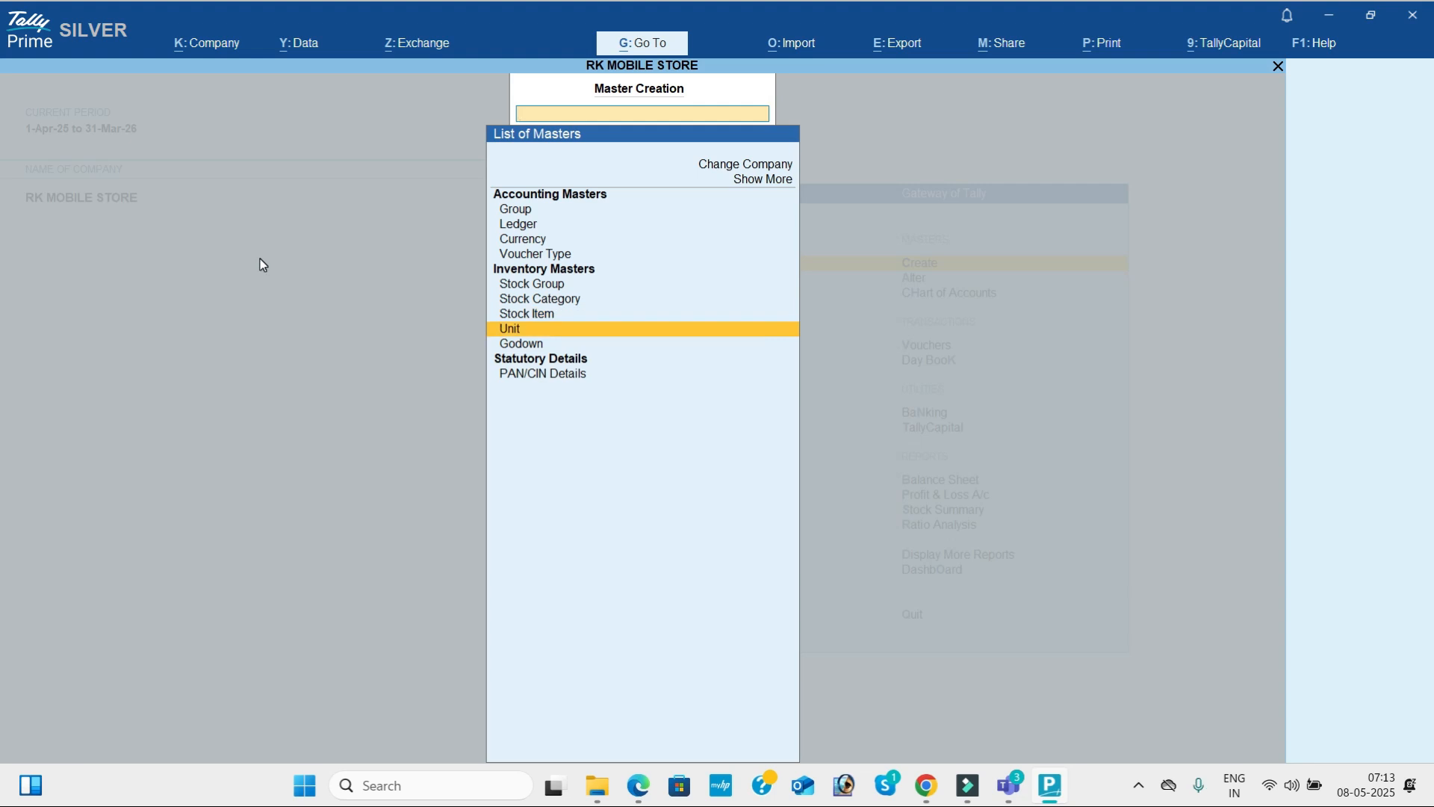
Create a simple unit with symbol nos, formal name Numbers and 0 decimal places.
key(Return)
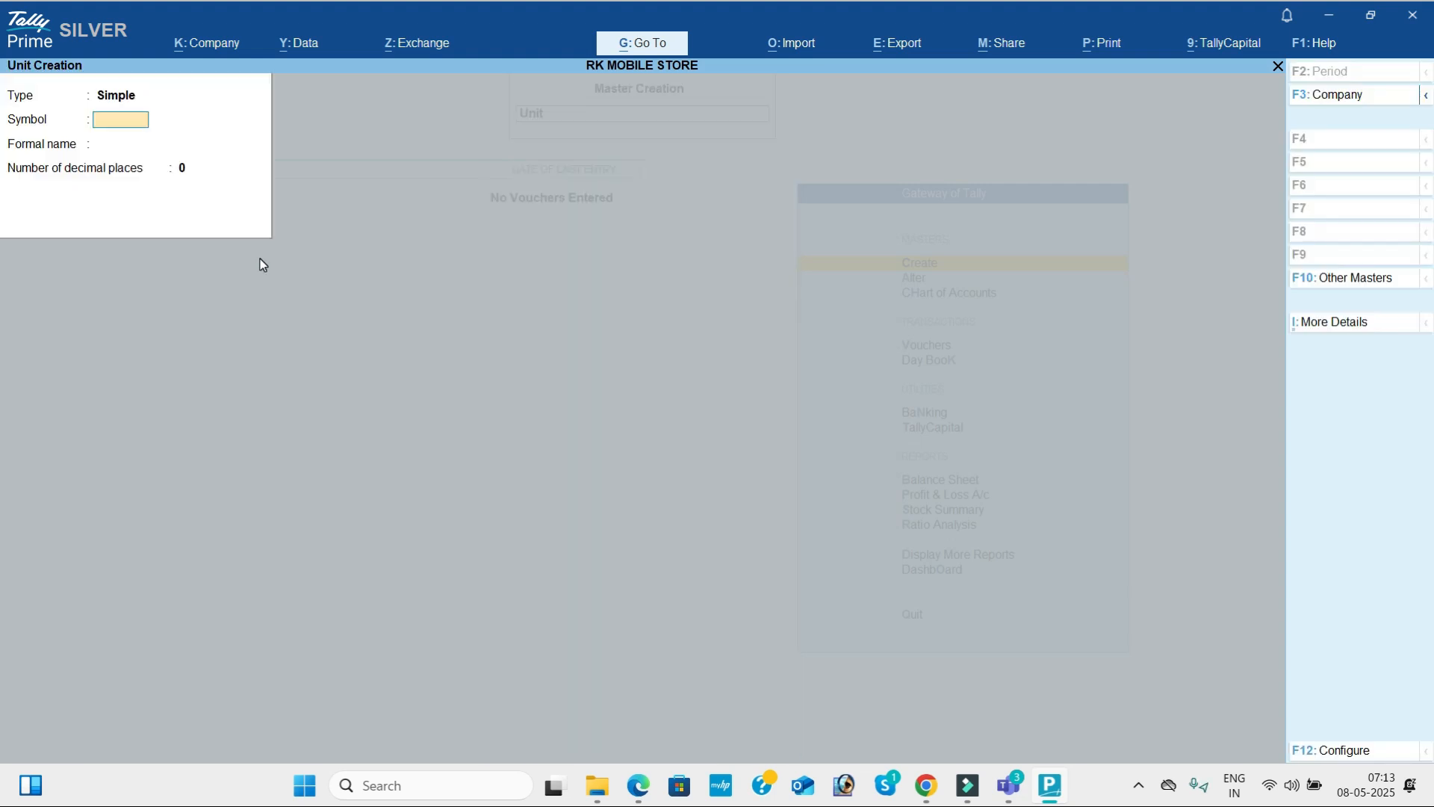
text(nos)
key(Return)
text(Numbers)
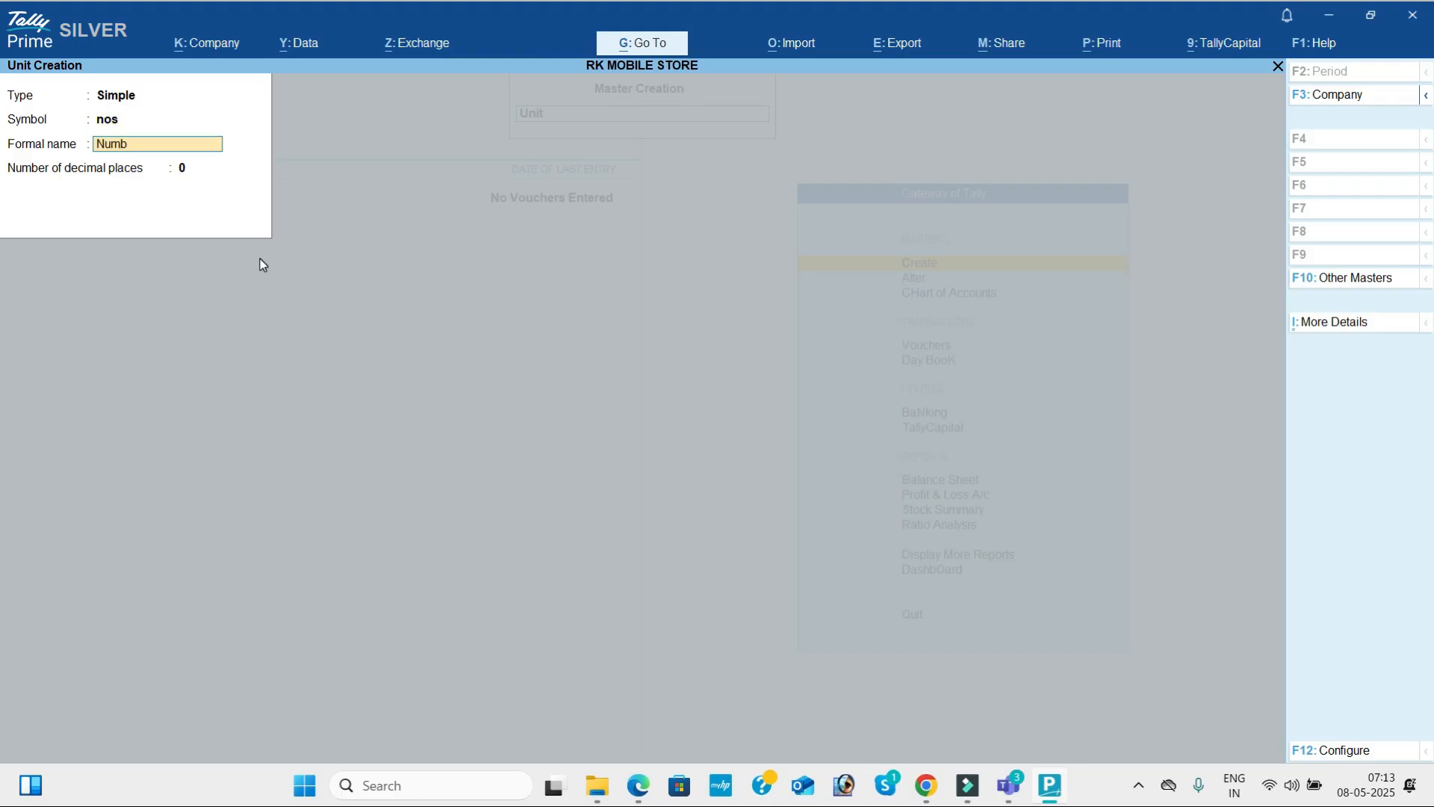
key(Return)
key(Return)
key(Return)
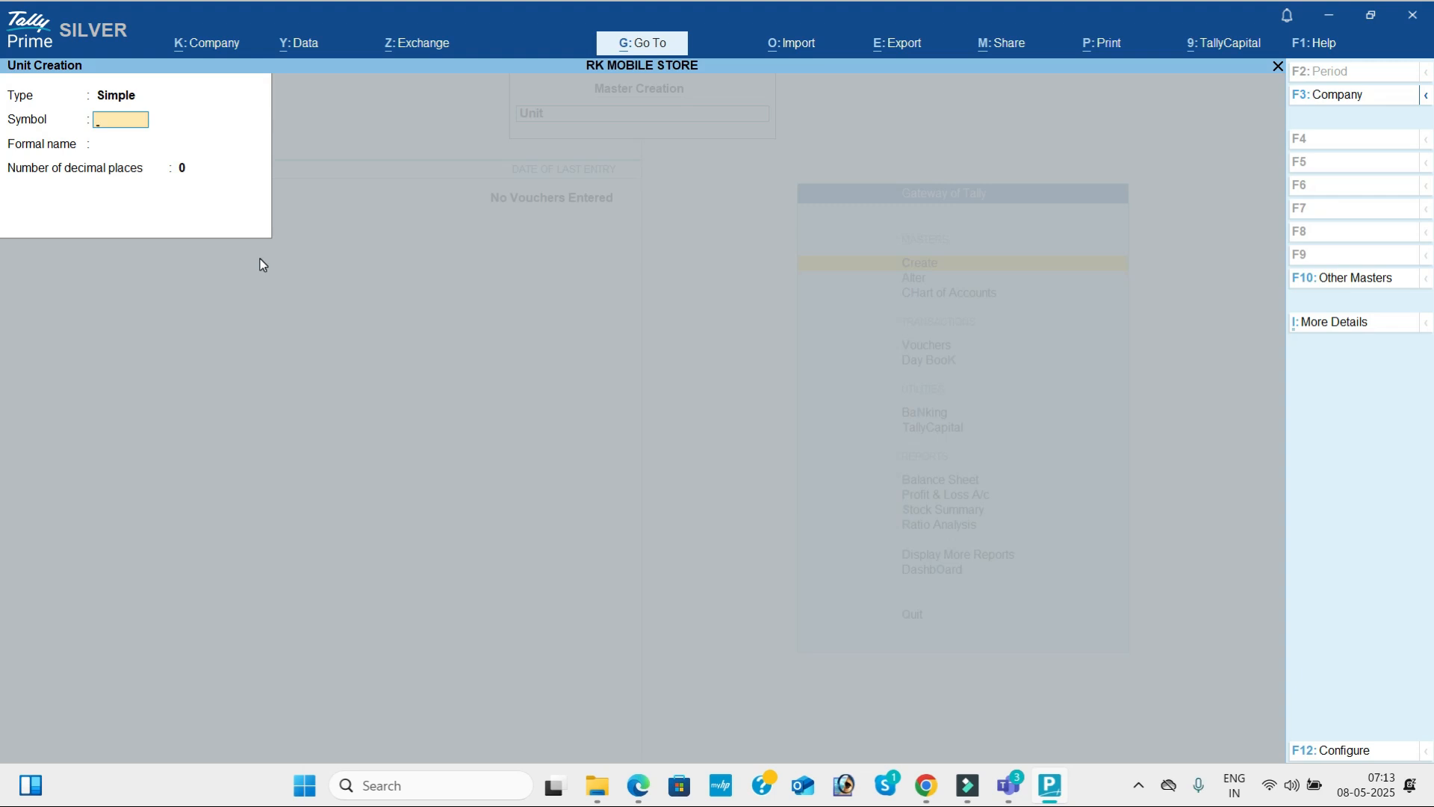
Create a simple unit for dozens with symbol dz and 0 decimal places.
text(dz)
key(Return)
text(Do)
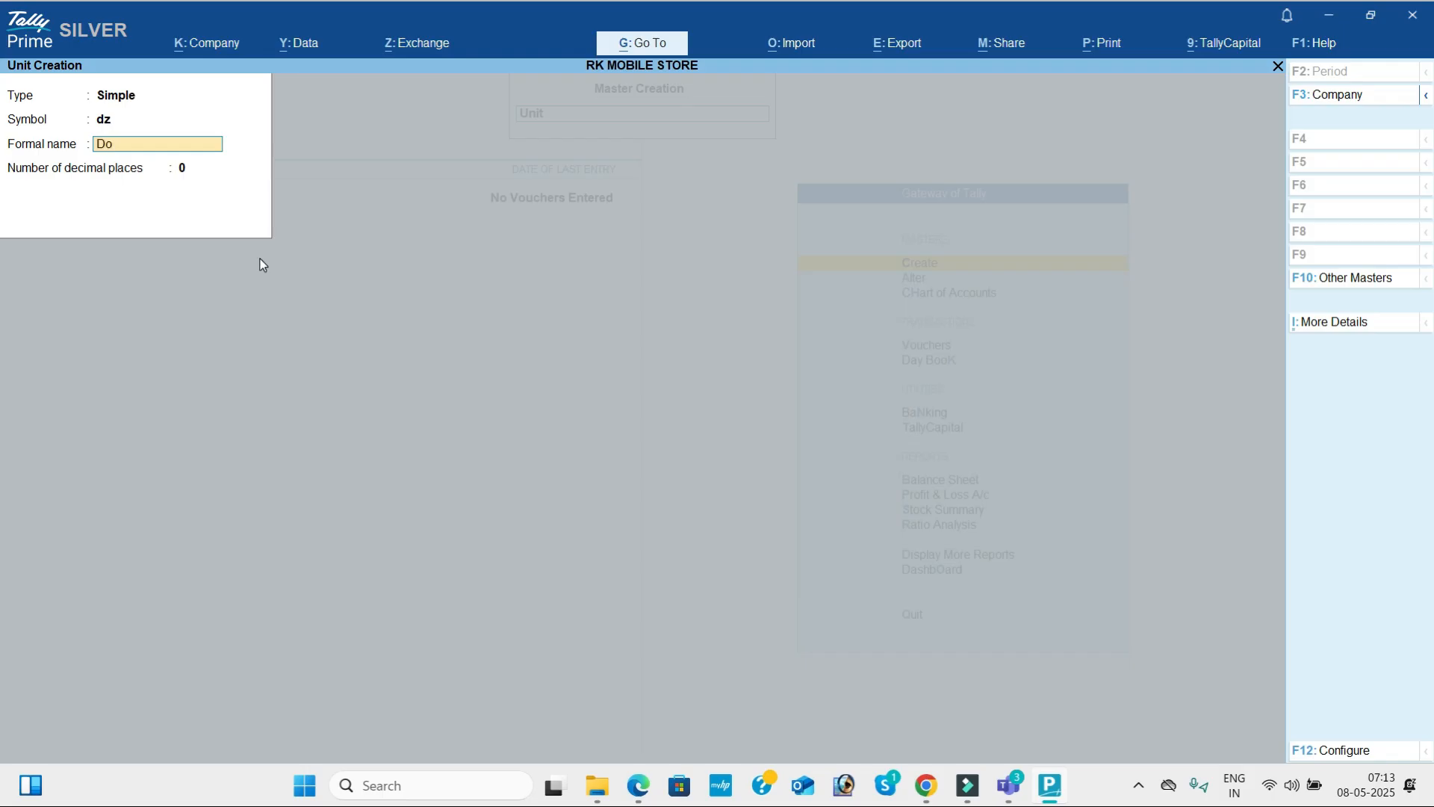
text(zens)
key(Return)
Create a simple unit with symbol kg, formal name Killograms and 0 decimal places.
key(Return)
key(Return)
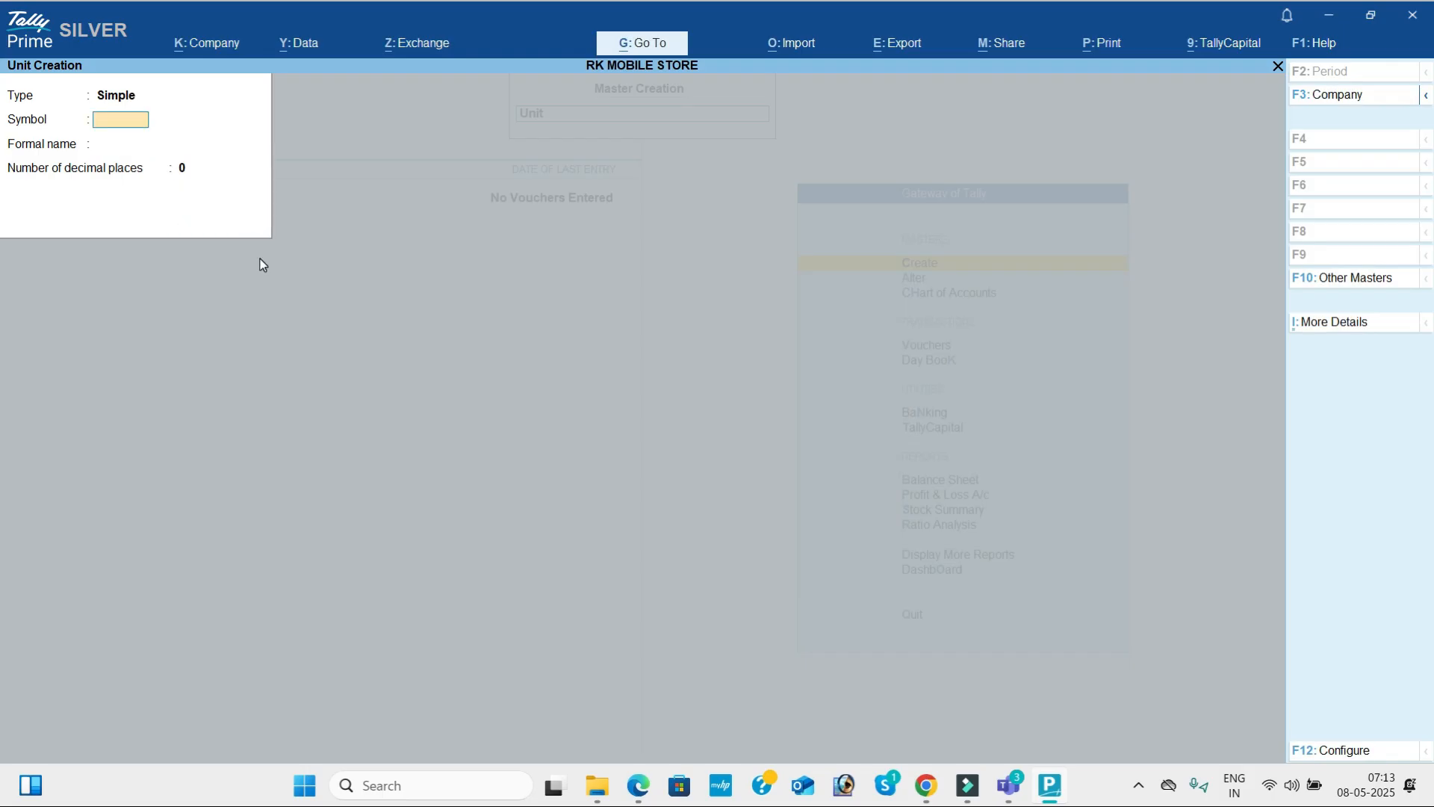
text(kg)
key(Return)
text(Killograms)
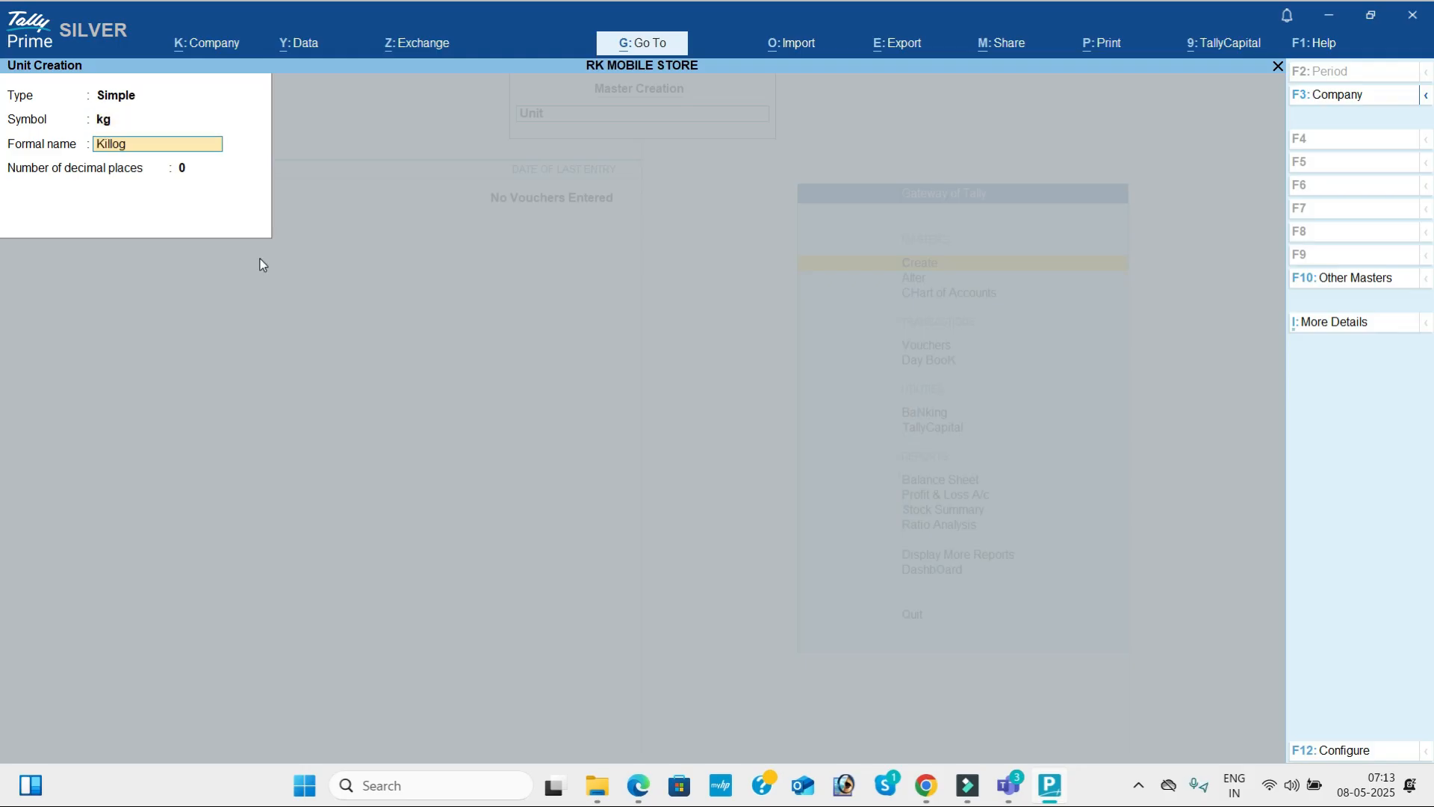
key(Return)
key(Return)
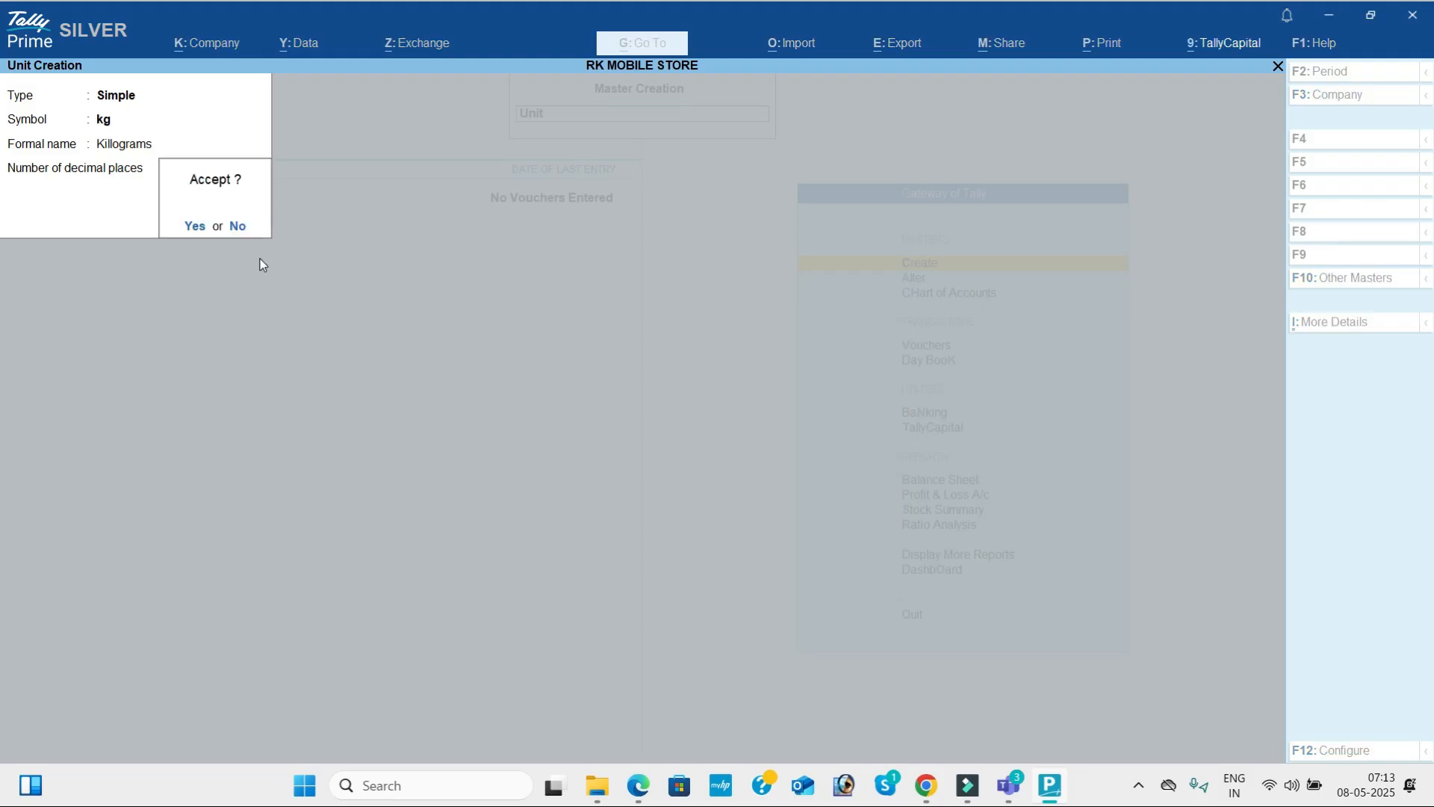
key(Return)
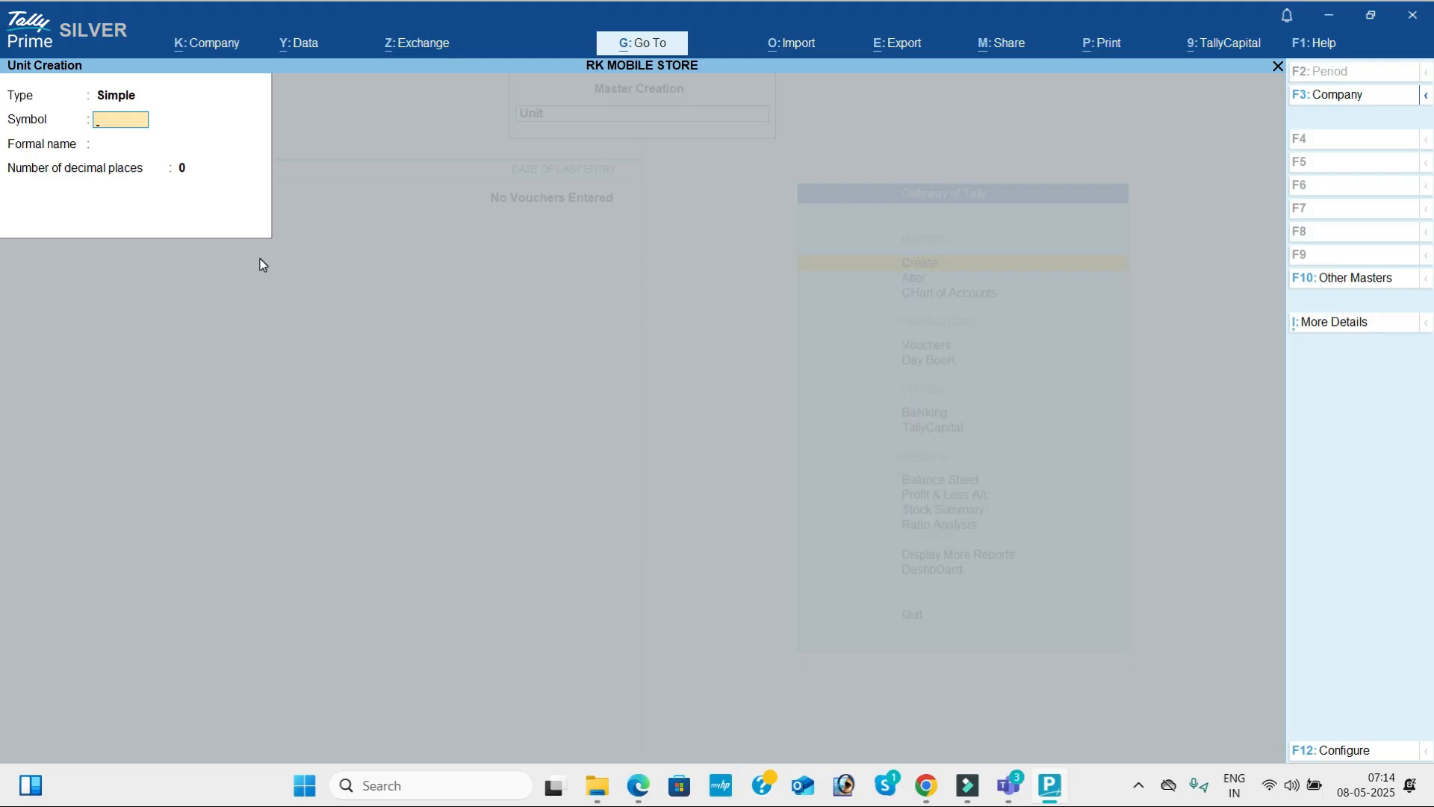
Create a simple unit with symbol bx, formal name Boxes and 0 decimal places.
text(bx)
key(Return)
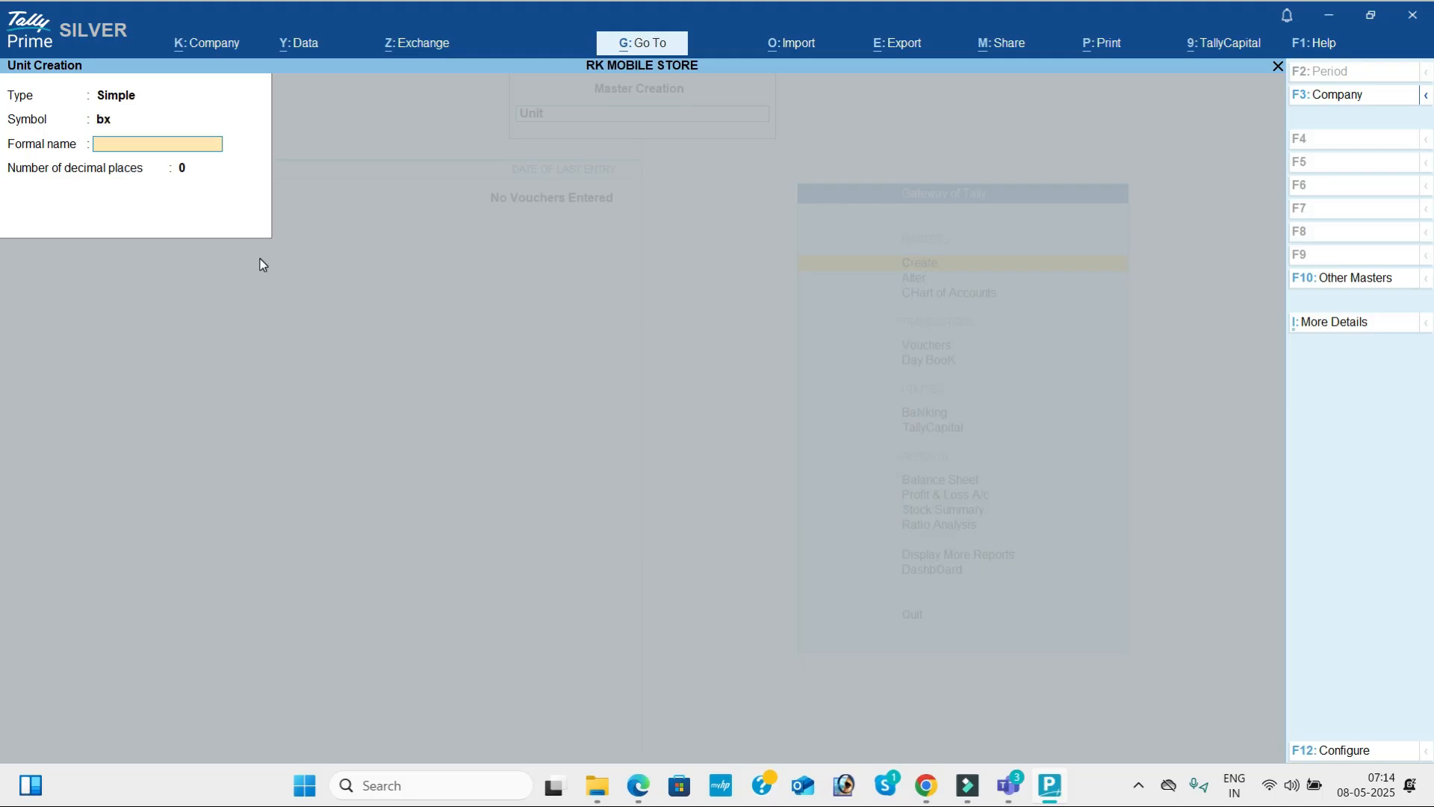
text(Boxes)
key(Return)
Create a simple unit with symbol pk and formal name Packes, keeping 0 decimal places.
key(Return)
key(Return)
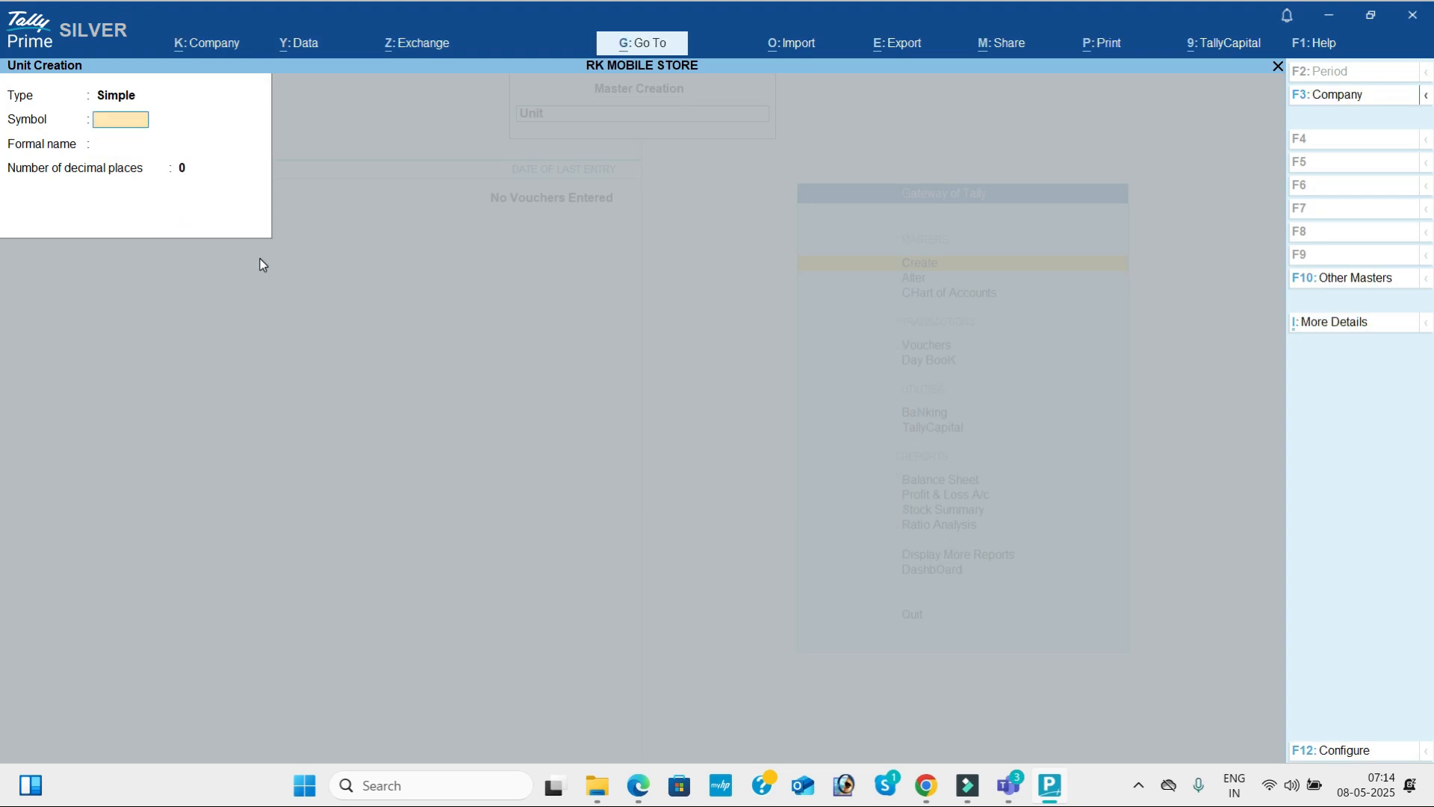
text(pk)
key(Return)
text(Packes)
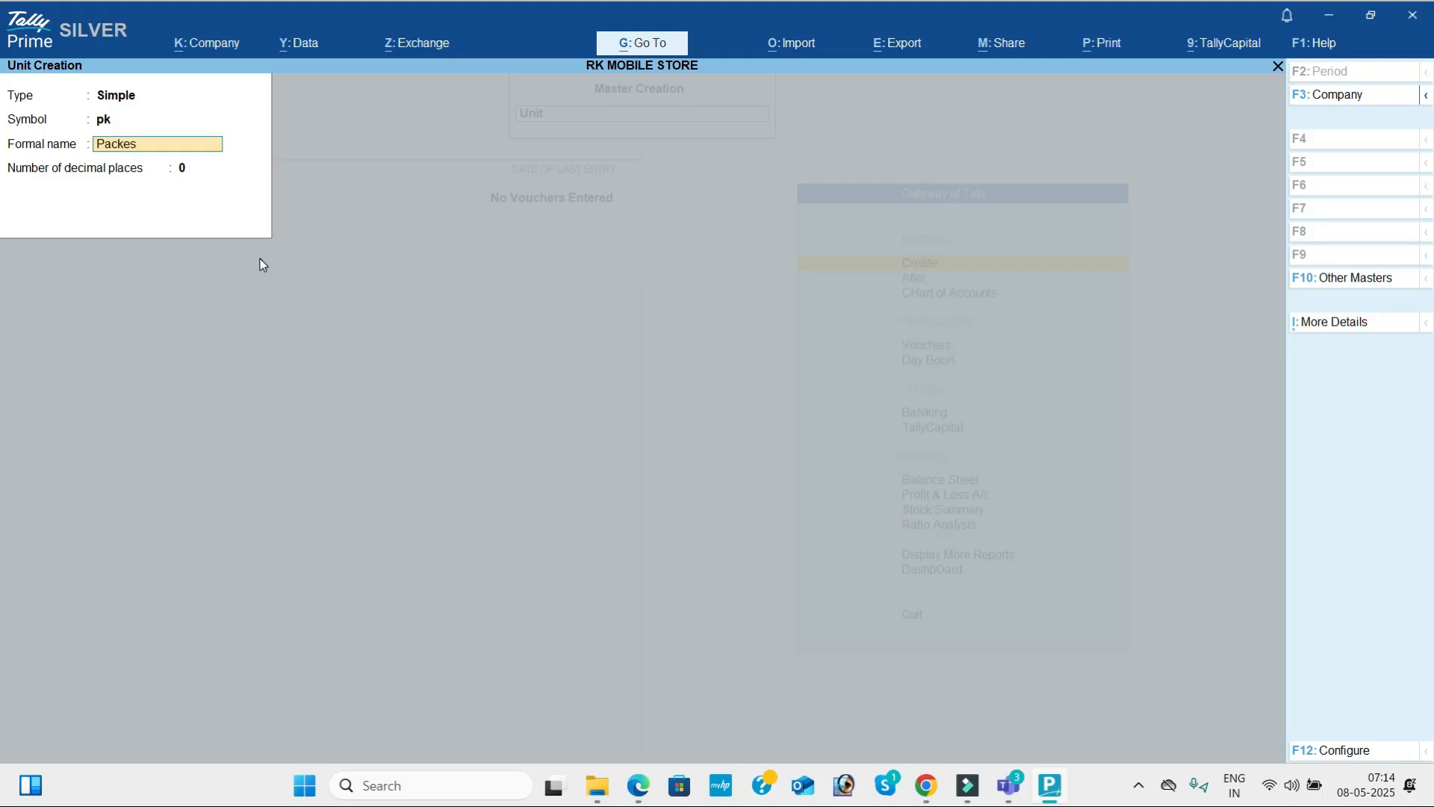
key(Return)
Create a simple unit with symbol pc and formal name Pieces, and return to the list of masters.
key(Return)
key(Return)
text(pc)
key(Return)
text(Pieces)
key(Return)
key(Return)
key(Return)
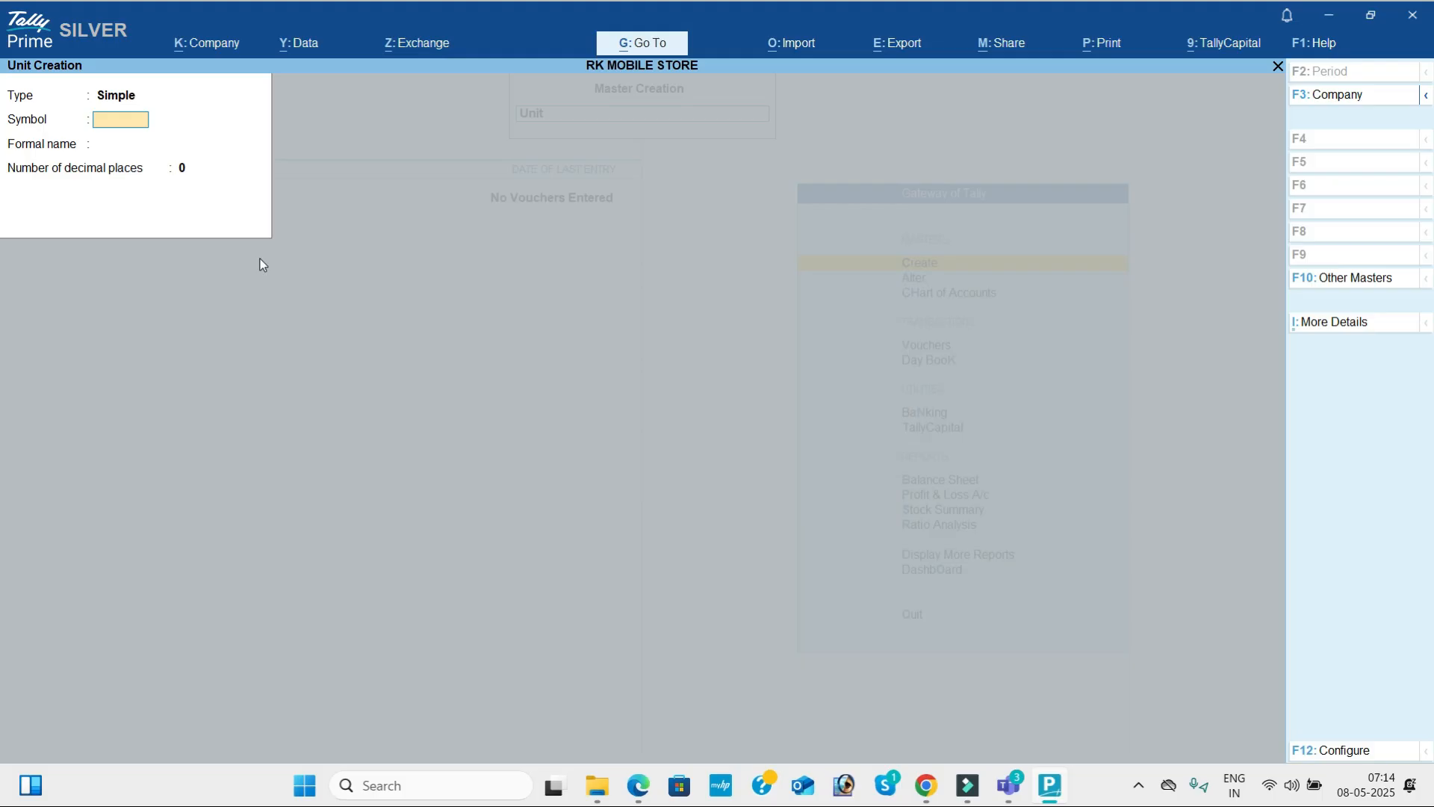
key(Escape)
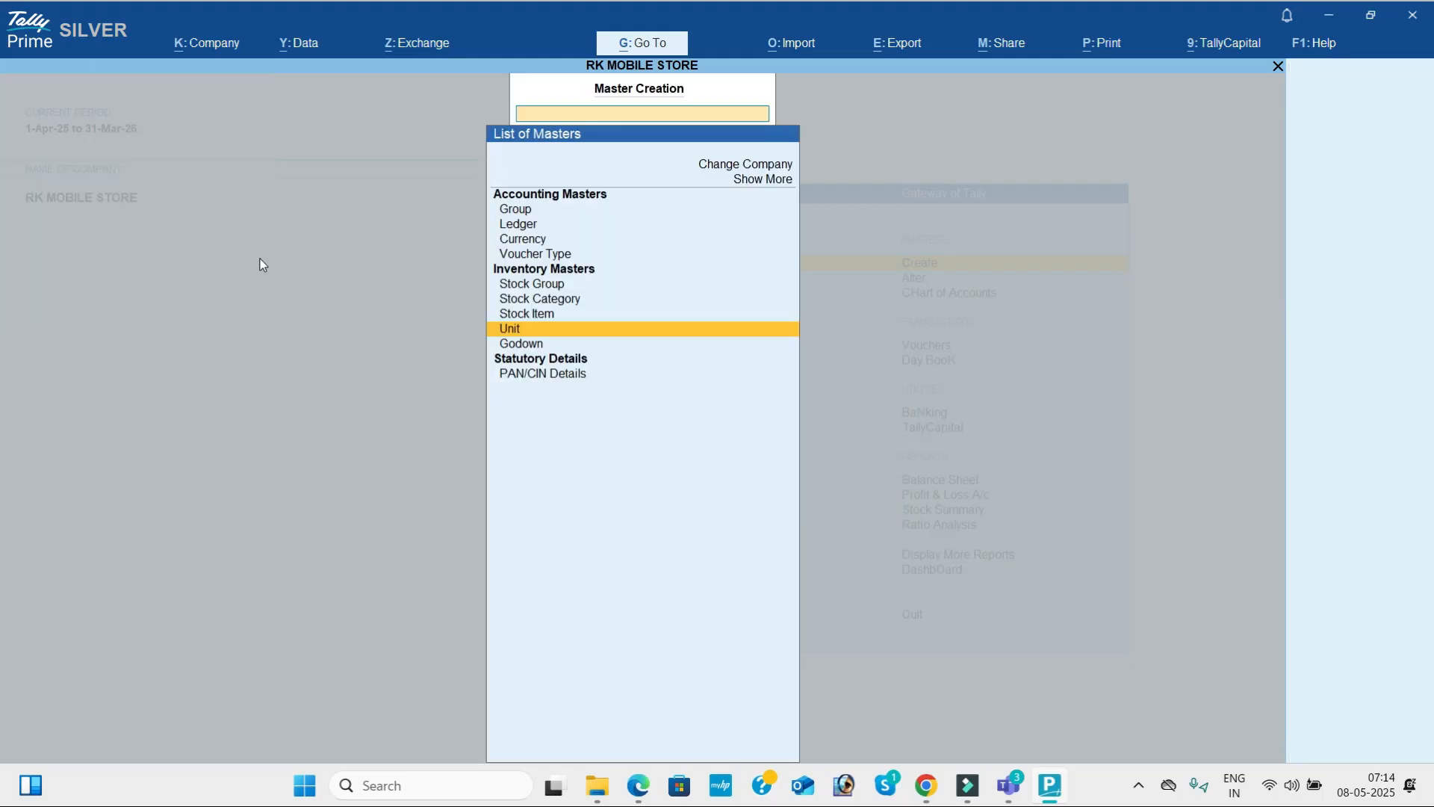
Check the item headings in the PDF and create the stock group Mobiles under Primary.
key(Up)
key(Up)
key(Up)
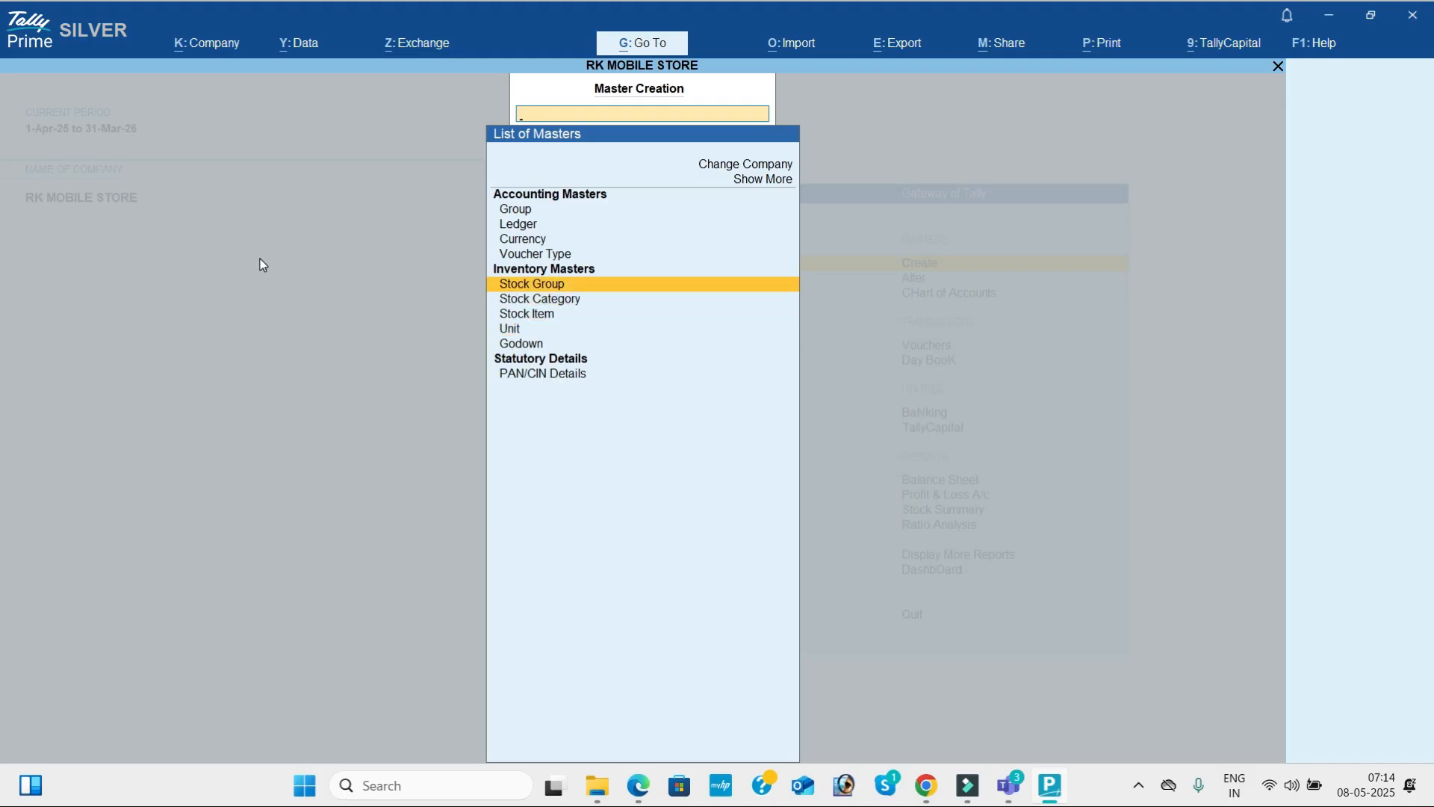
key(Return)
key(alt+Tab)
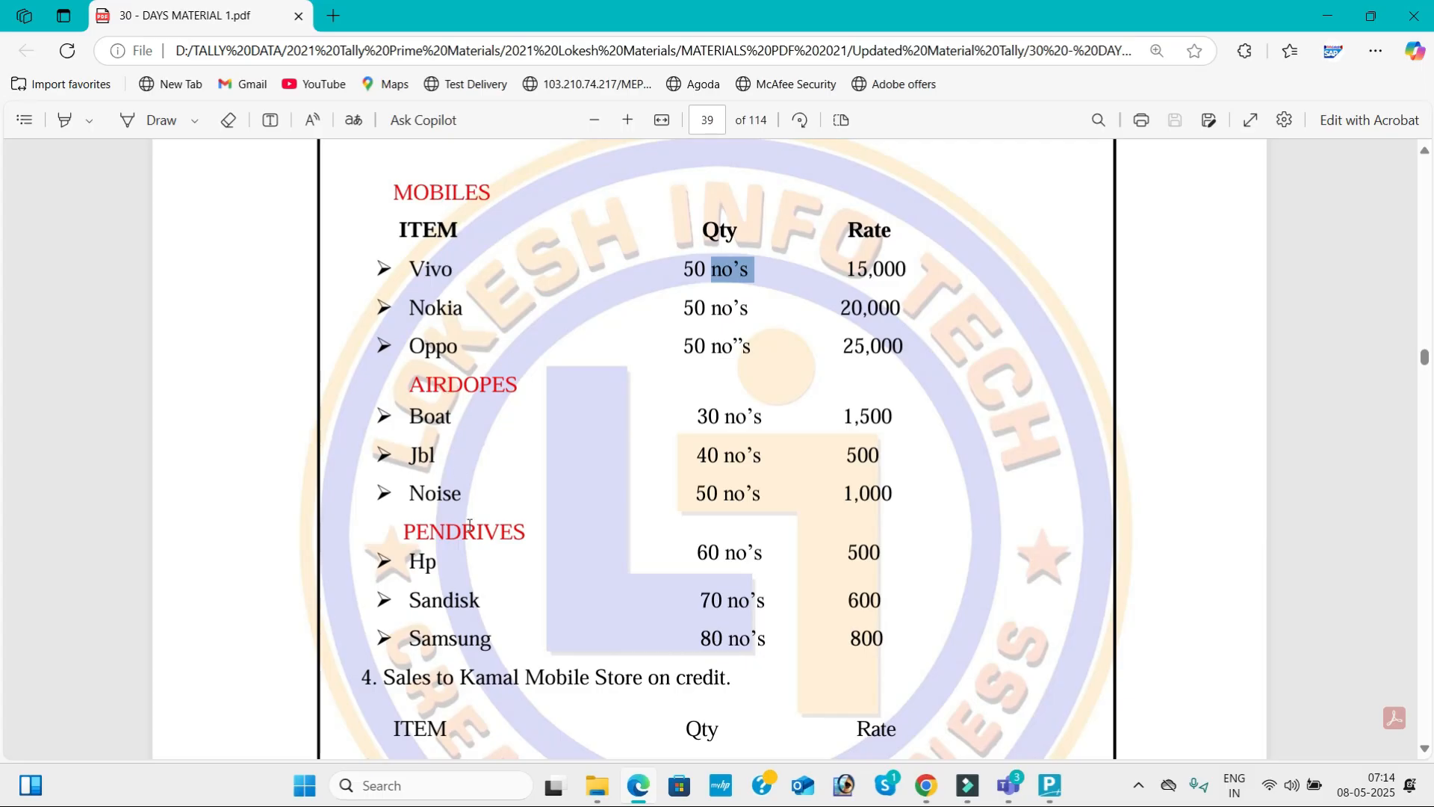
key(alt+Tab)
text(Mobiles)
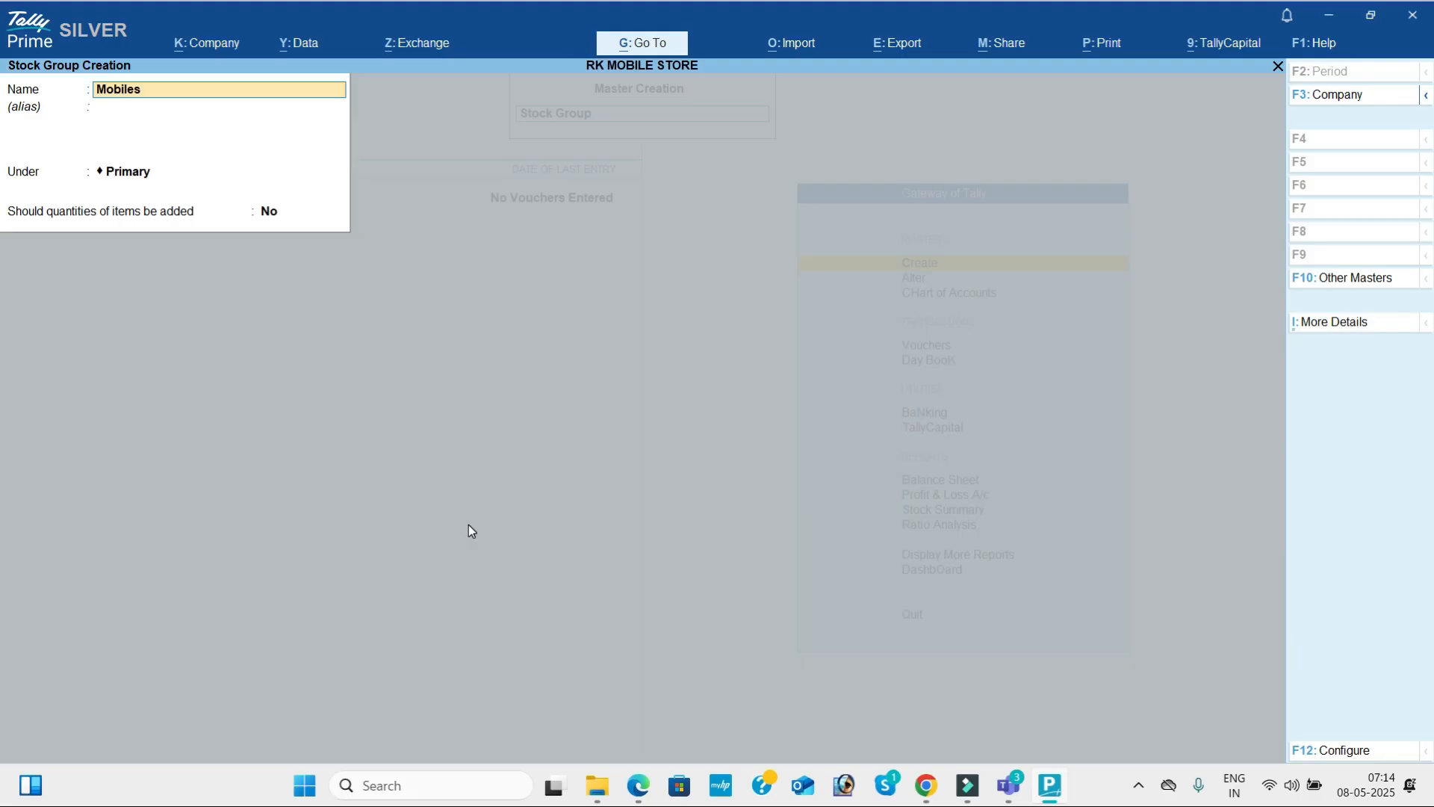
key(Return)
key(Return)
key(Return)
key(Return)
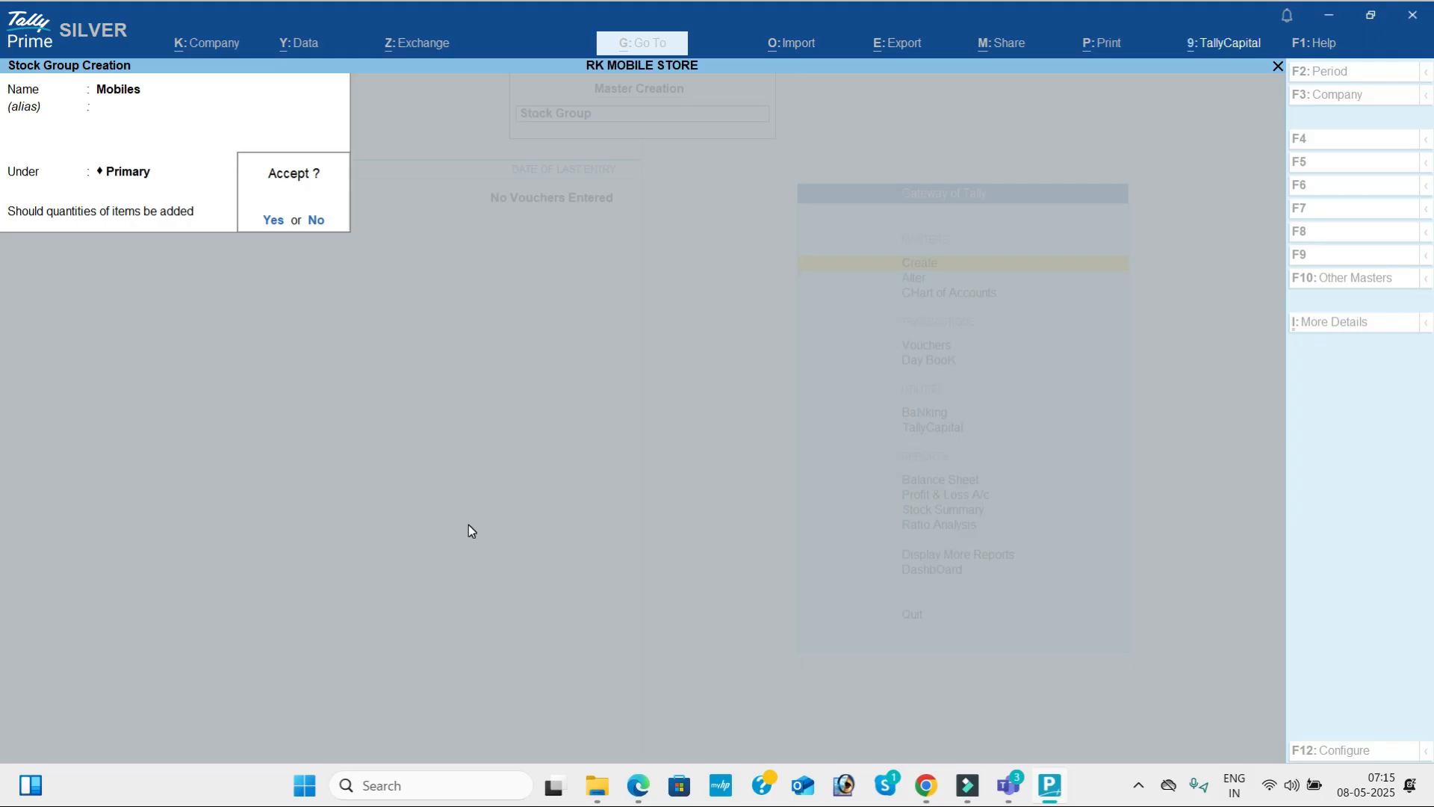
key(Return)
Create the stock group Airdopes under Primary, leaving addition of item quantities at No.
text(Aird)
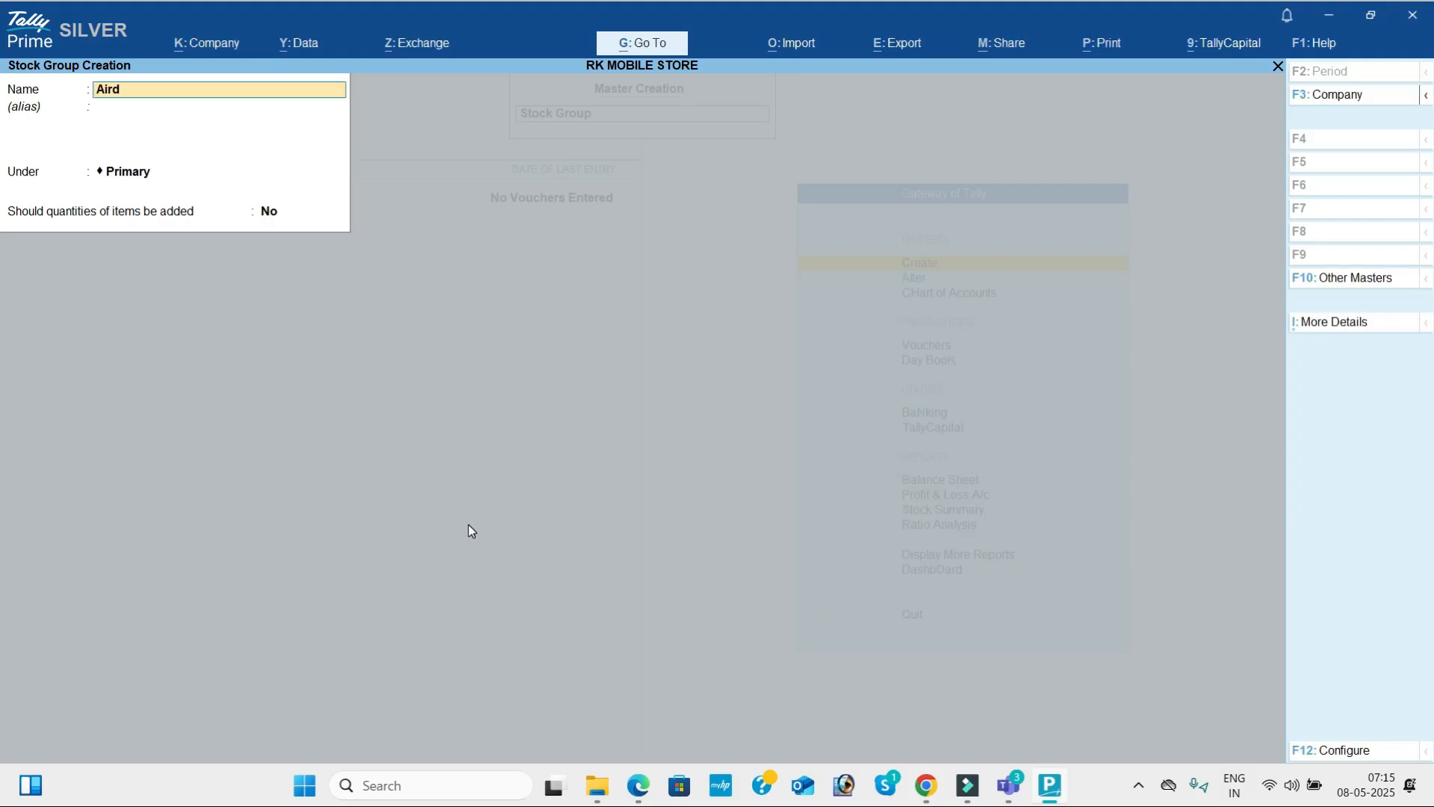
text(opes)
key(Return)
key(Return)
key(Return)
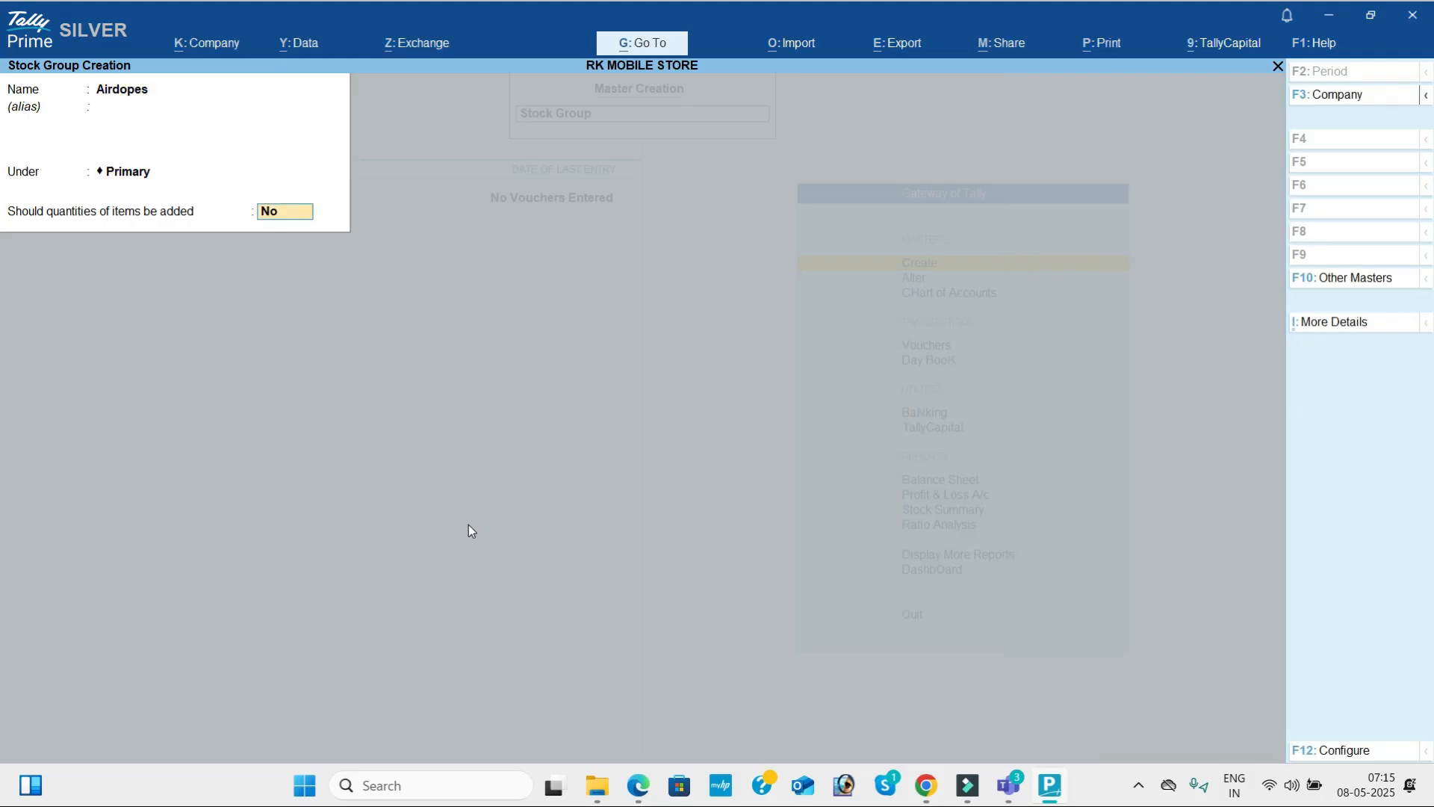
key(Return)
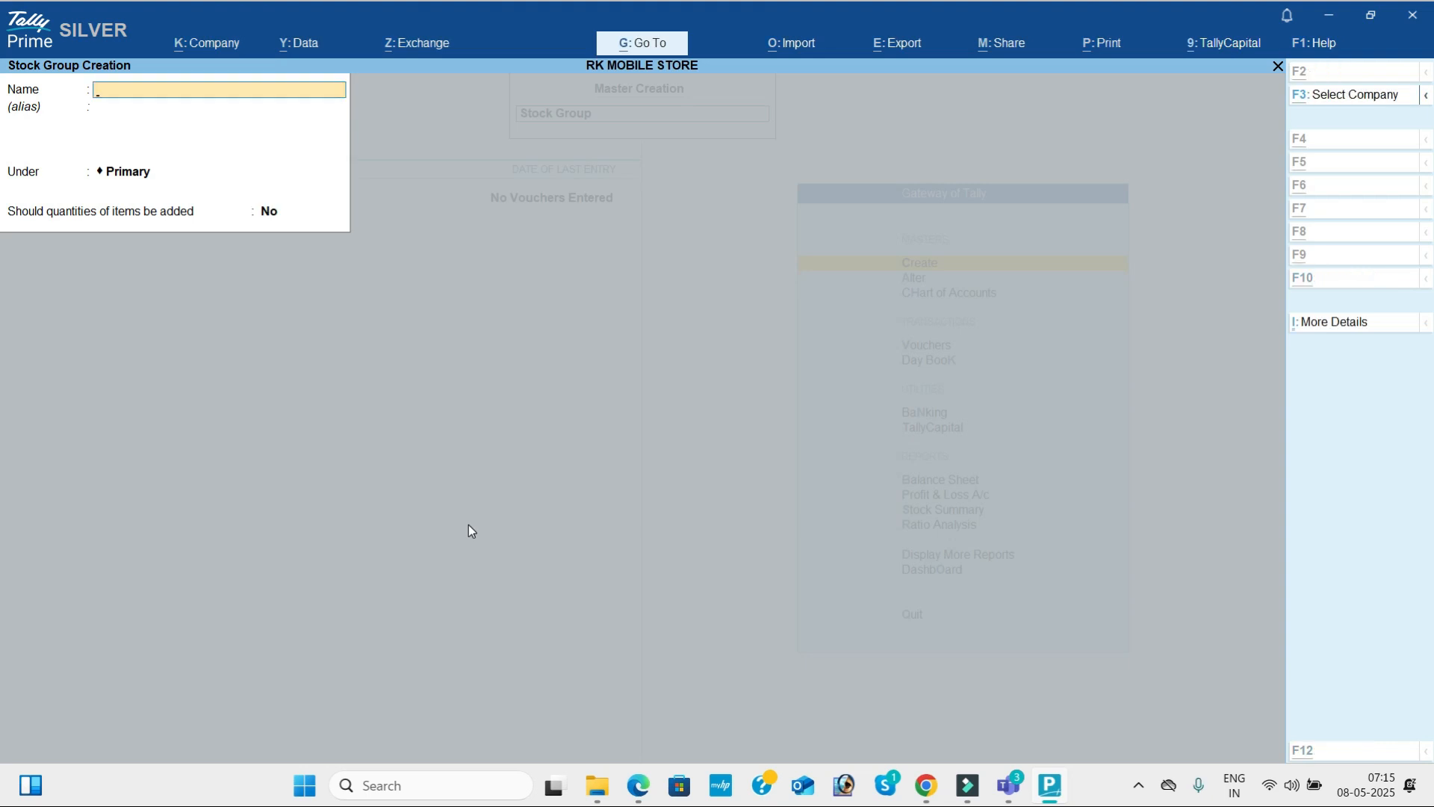
Check the third heading in the PDF, create the stock group Pendrives, and return to the list of masters.
key(alt+Tab)
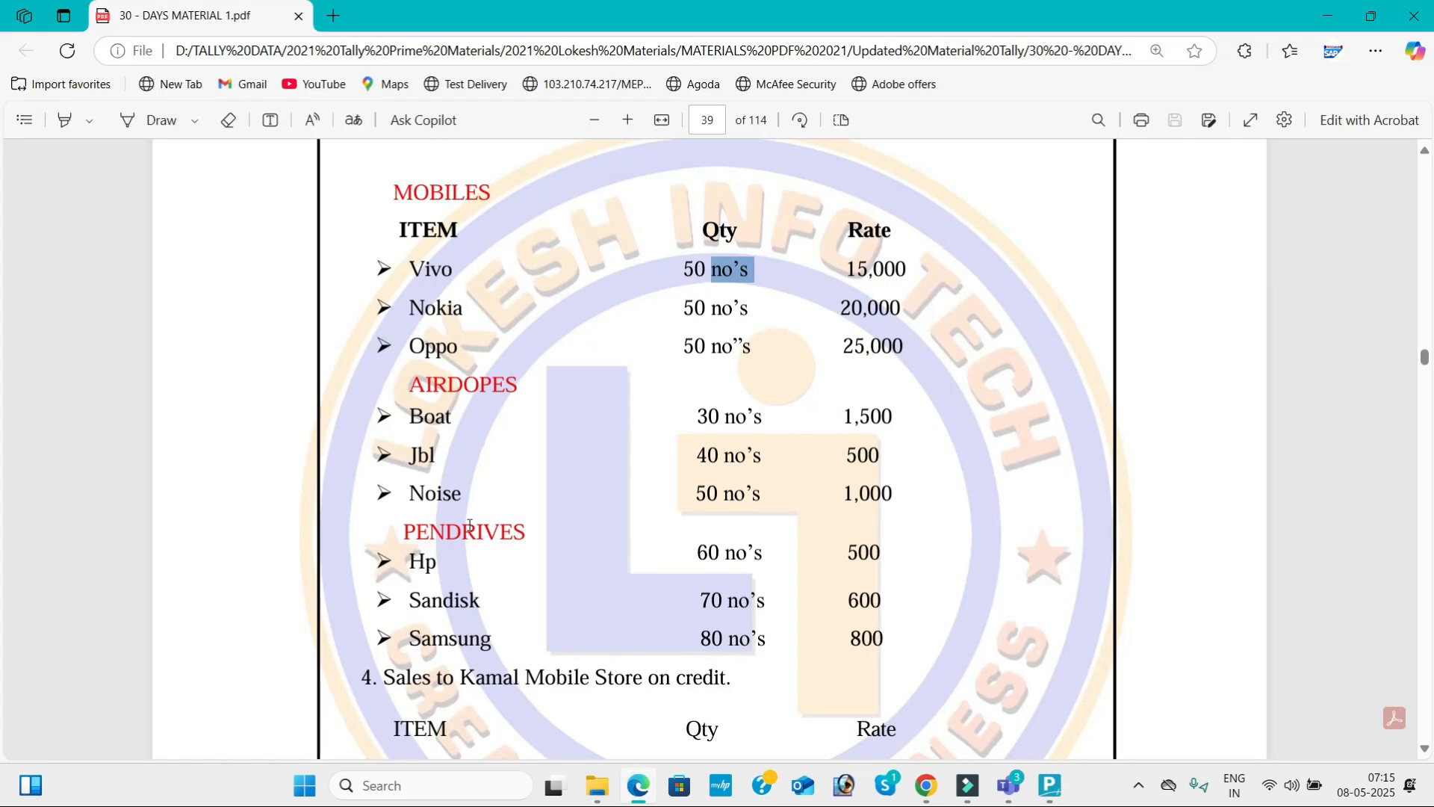
key(alt+Tab)
text(Pend)
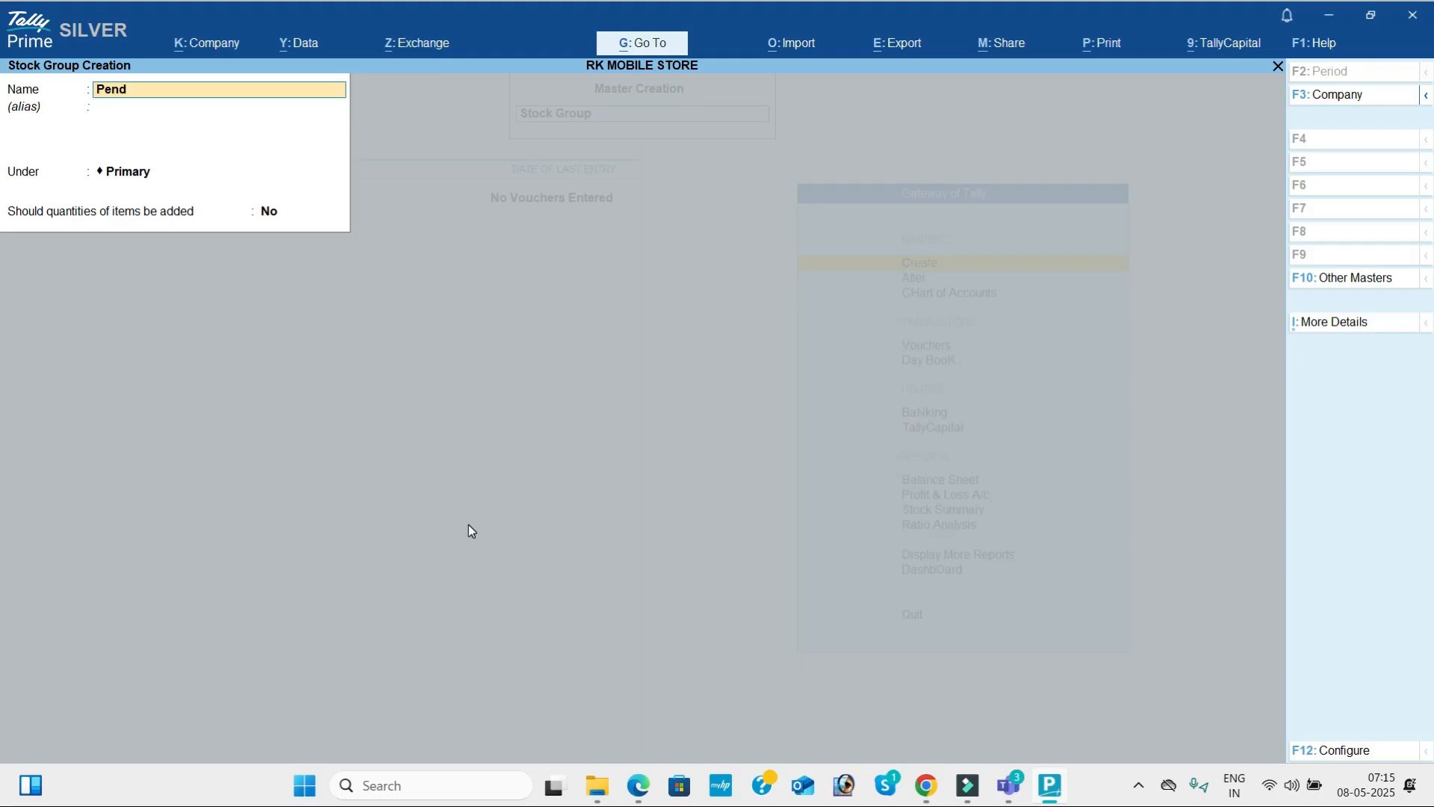
text(rives)
key(Return)
key(Return)
key(Return)
key(Return)
key(Return)
key(Escape)
key(Return)
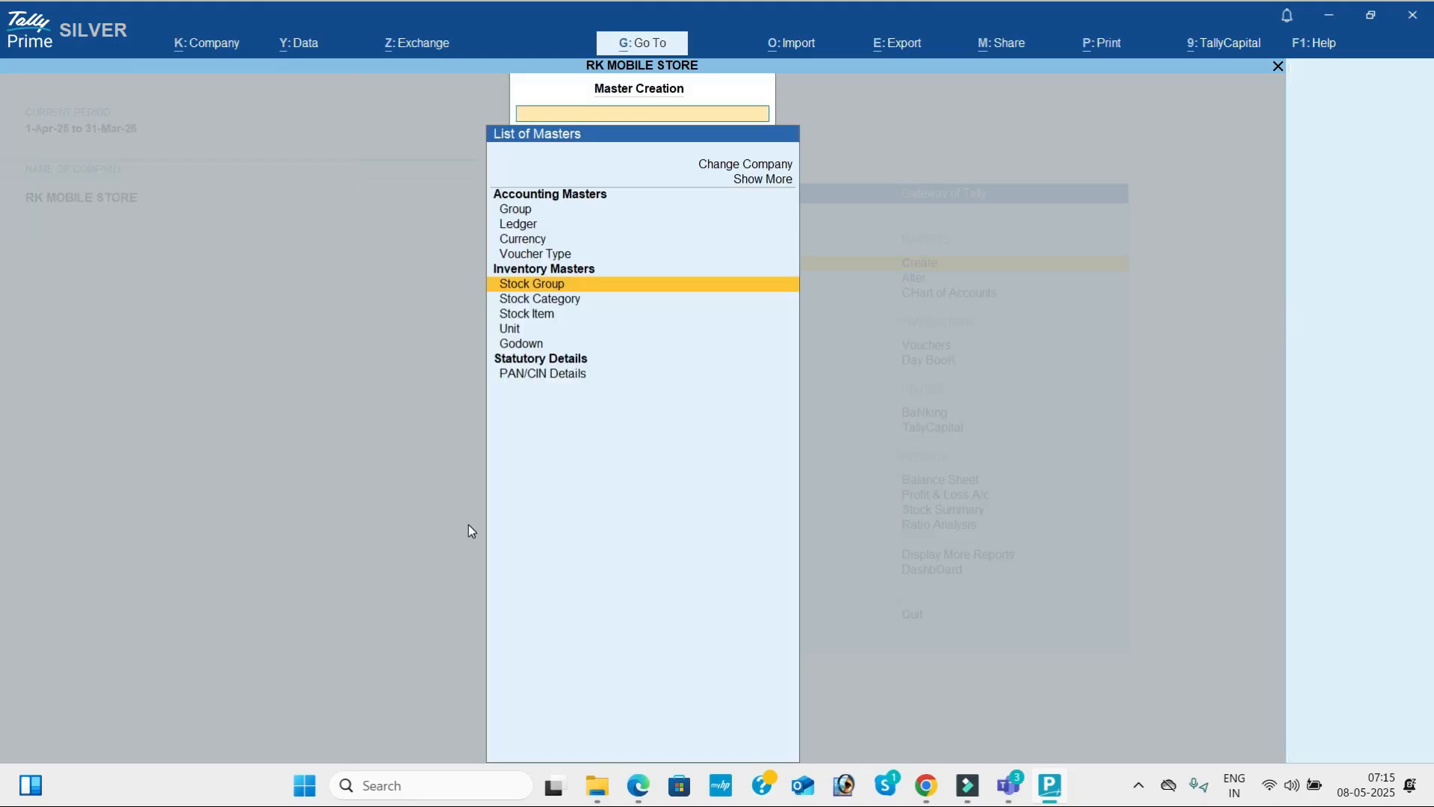
Start a new stock item, check the item list in the PDF, and name the item Vivo.
key(Down)
key(Down)
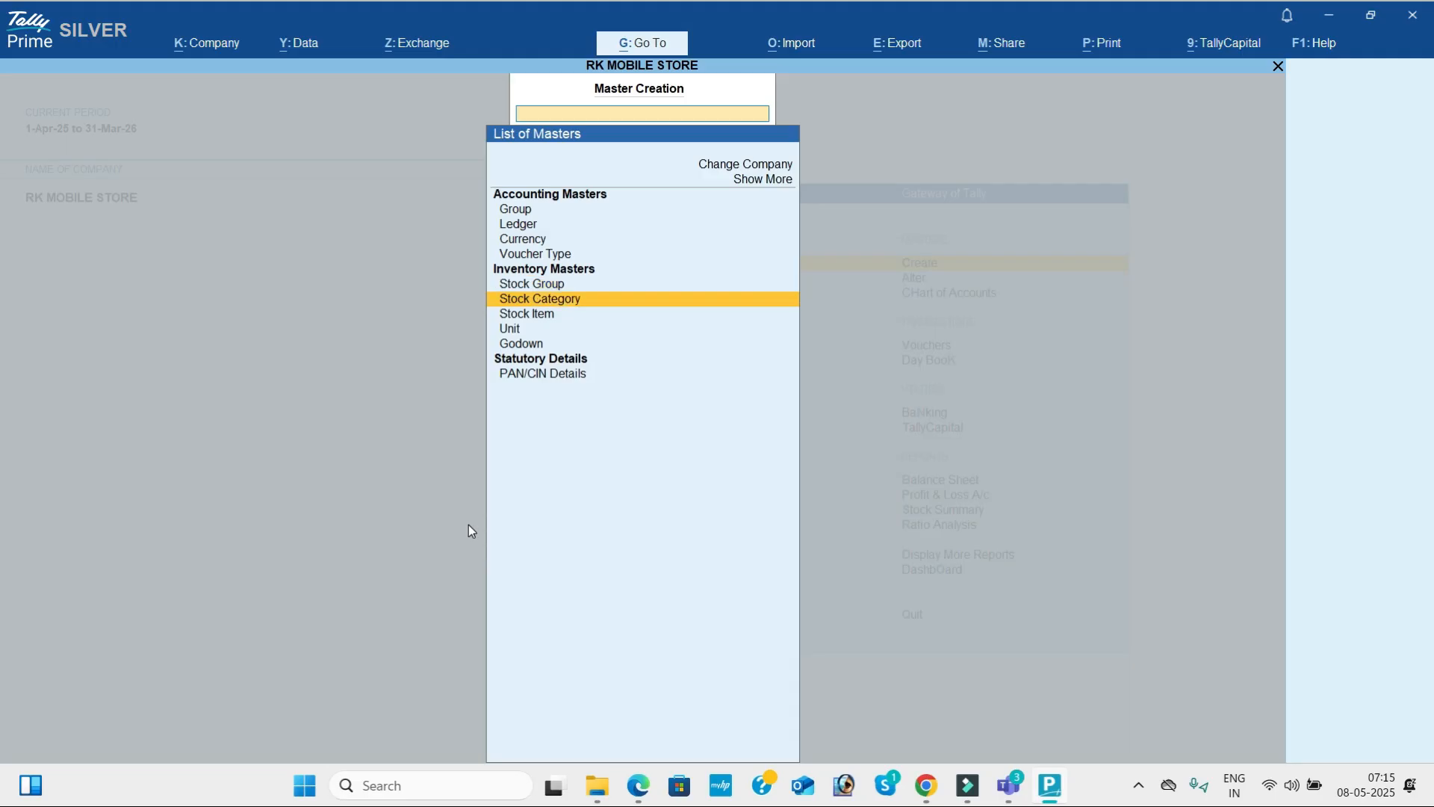
key(Return)
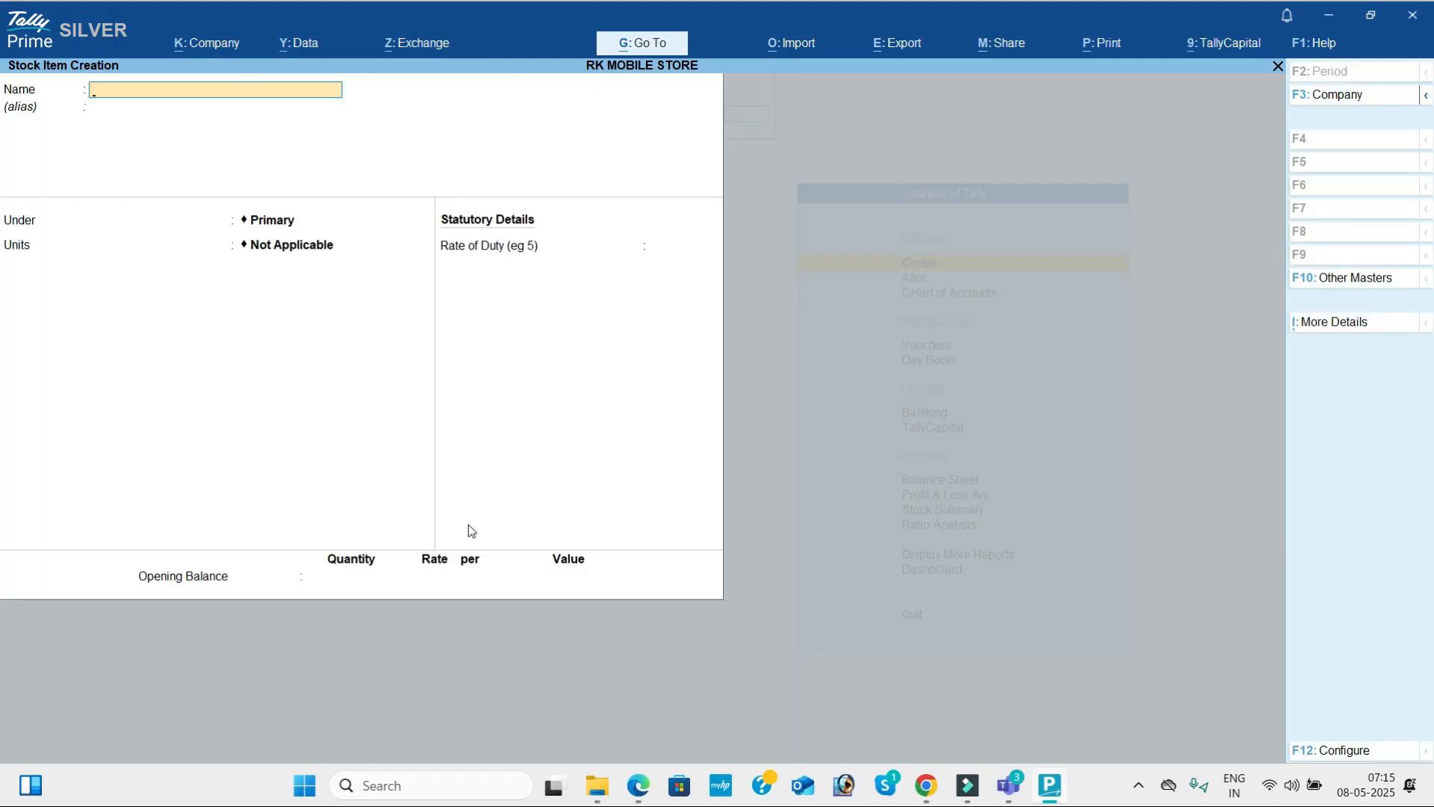
key(alt+Tab)
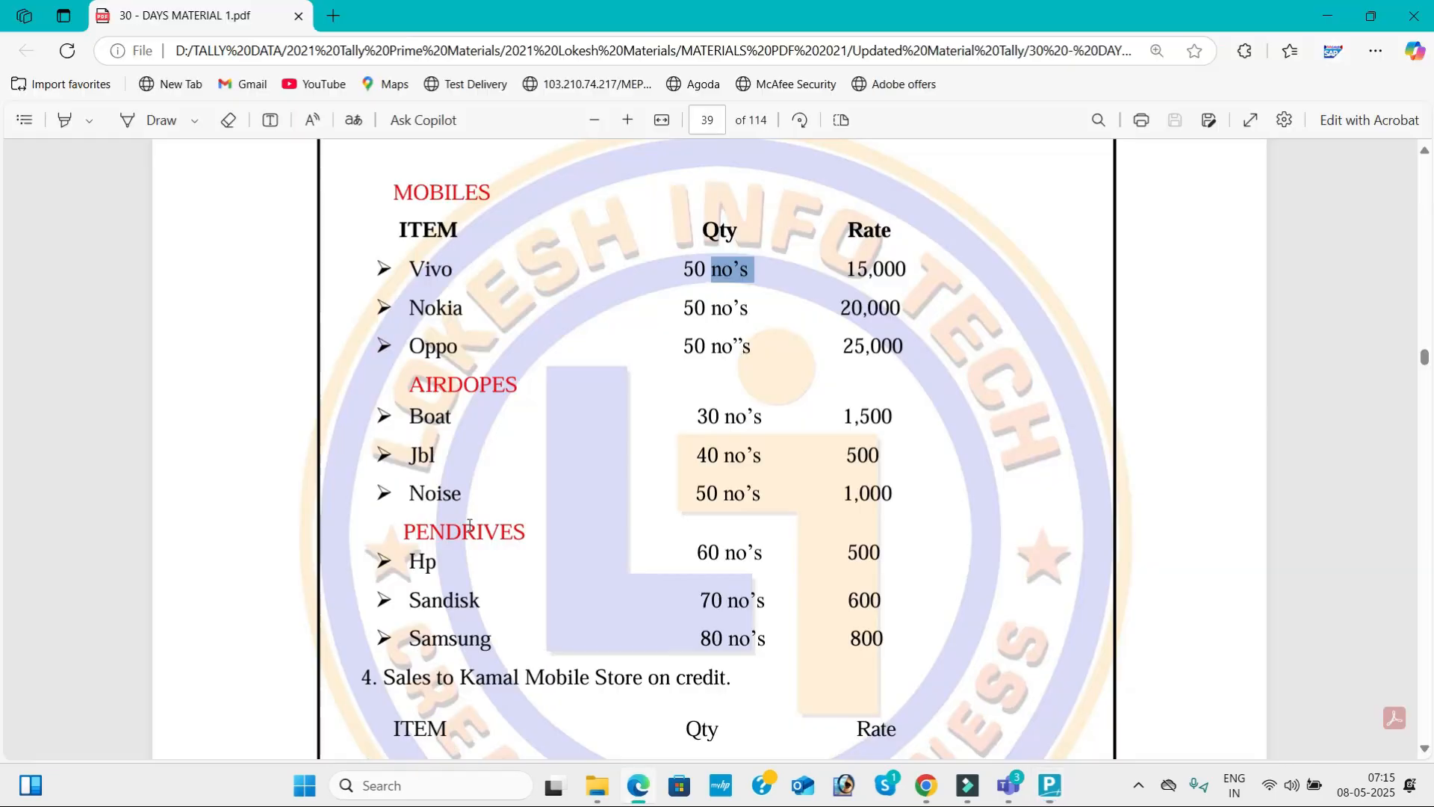
key(alt+Tab)
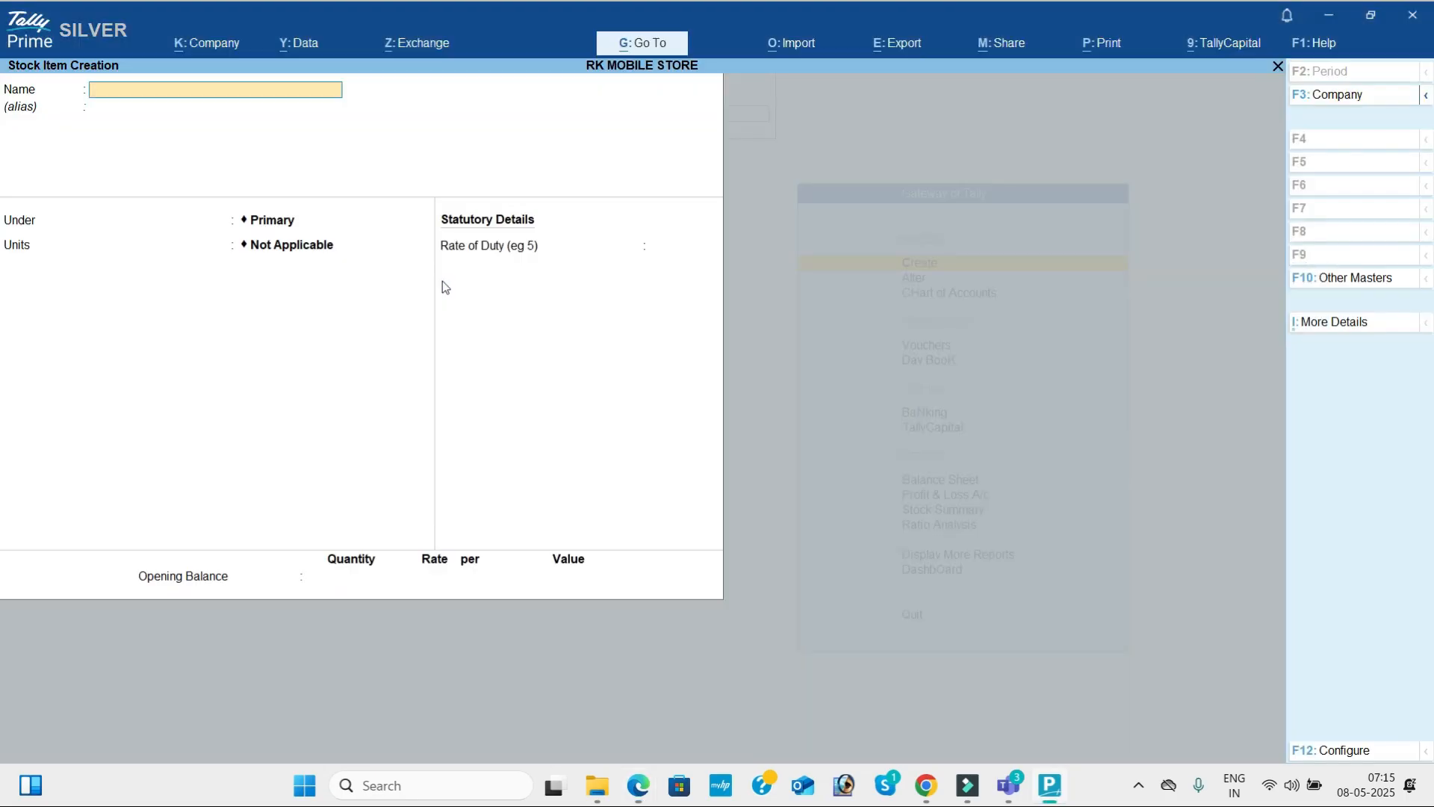
text(Vivo)
key(Return)
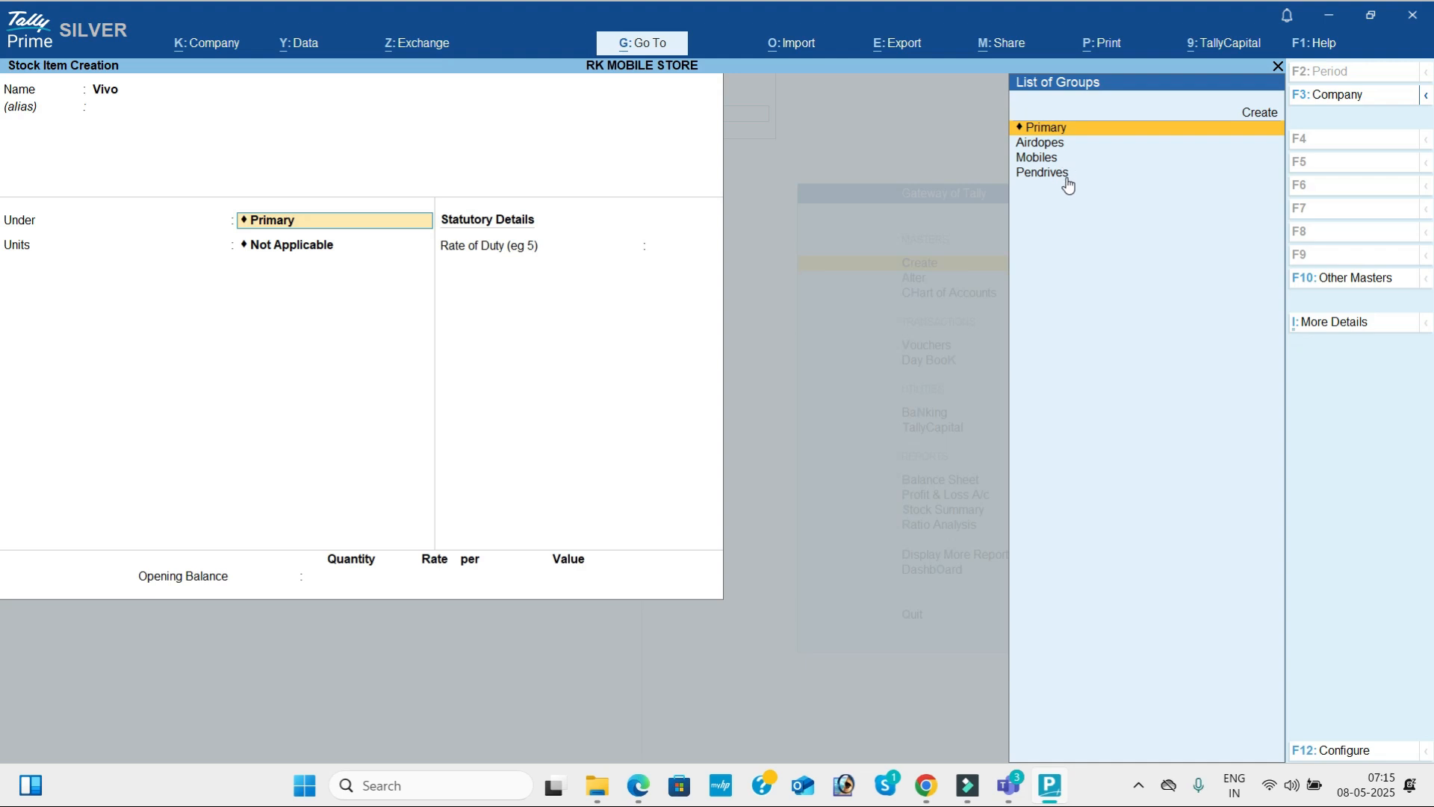
Highlight and copy the MOBILES heading above Vivo in the PDF, and return to the item's group selection in TallyPrime.
key(alt+Tab)
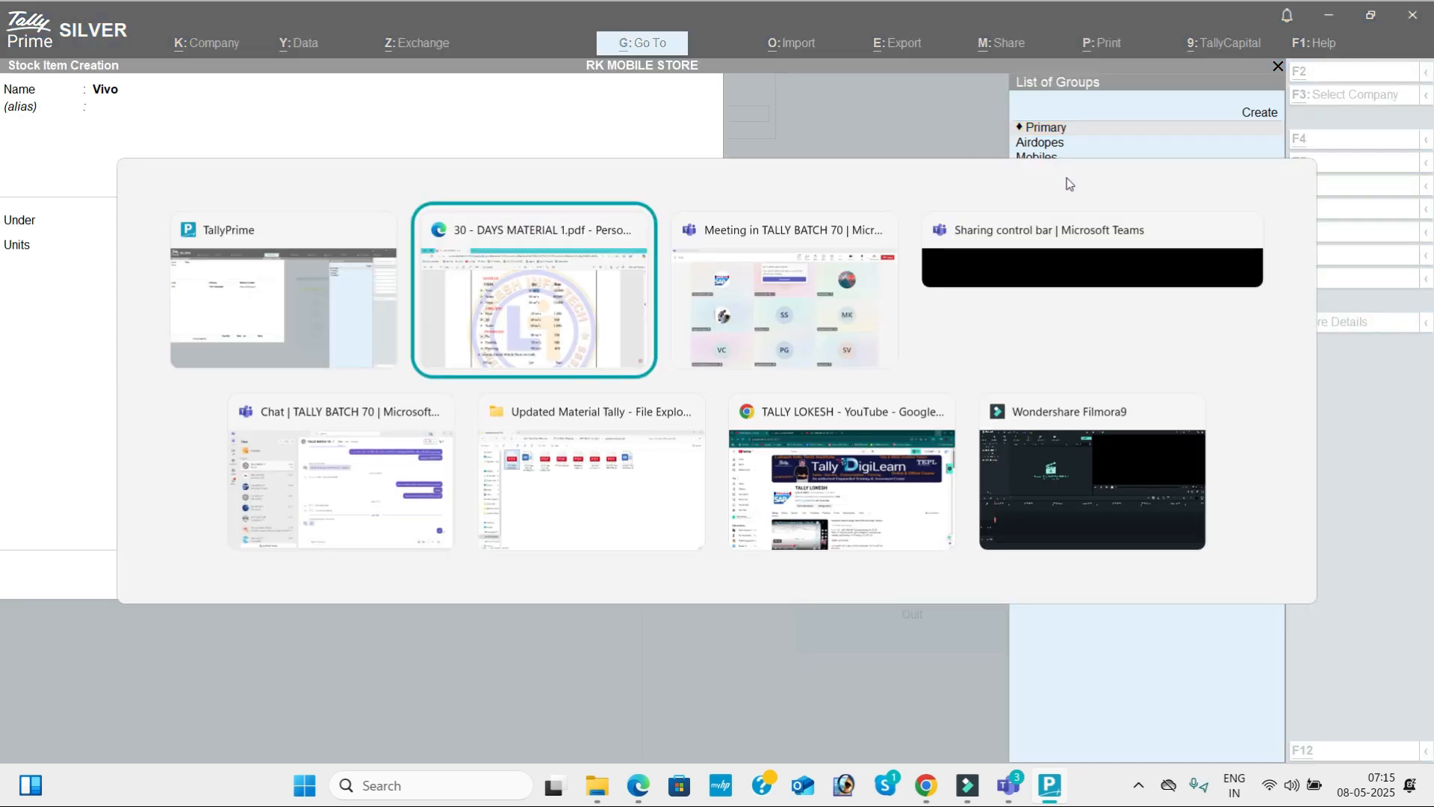
drag(393, 193, 496, 201)
key(ctrl+c)
key(alt+Tab)
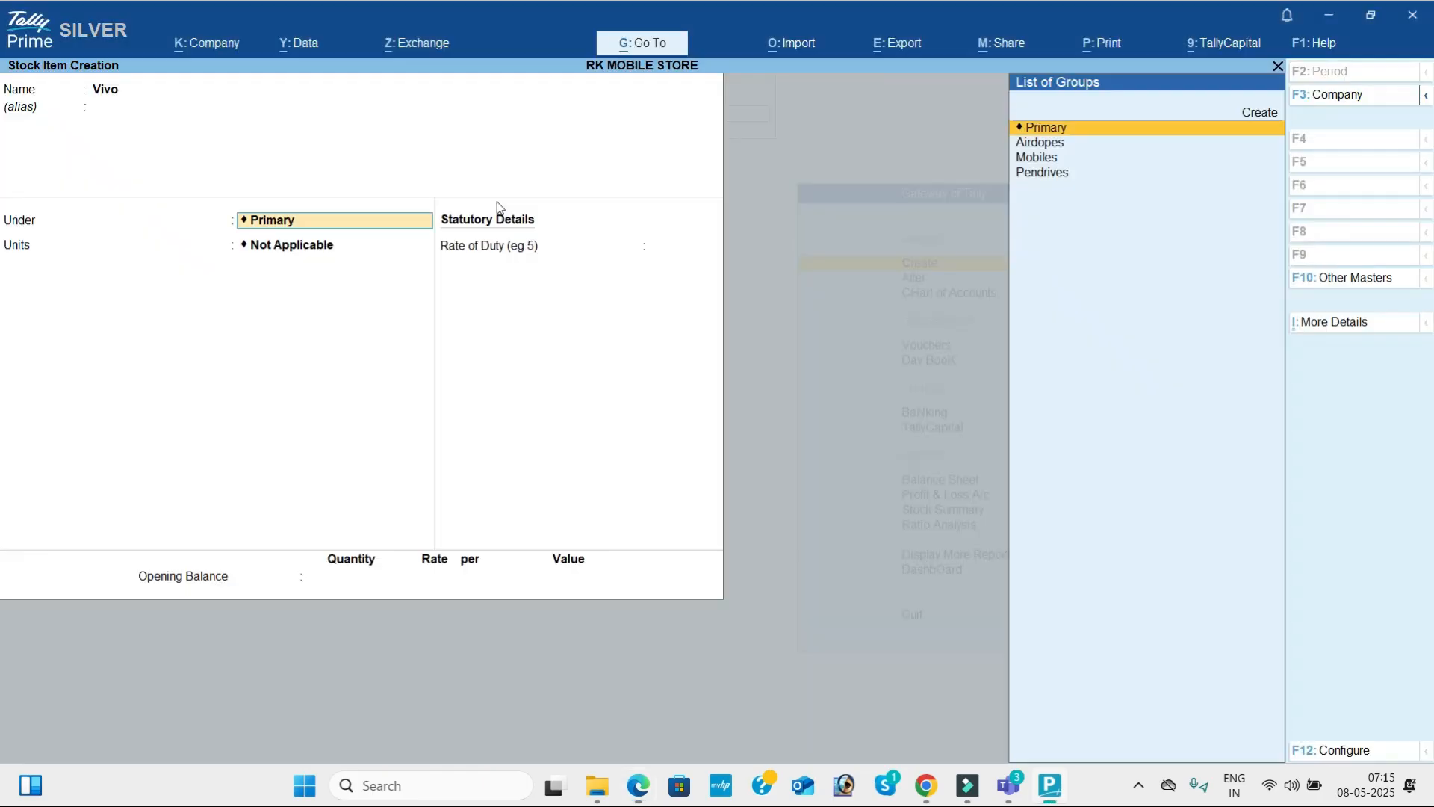
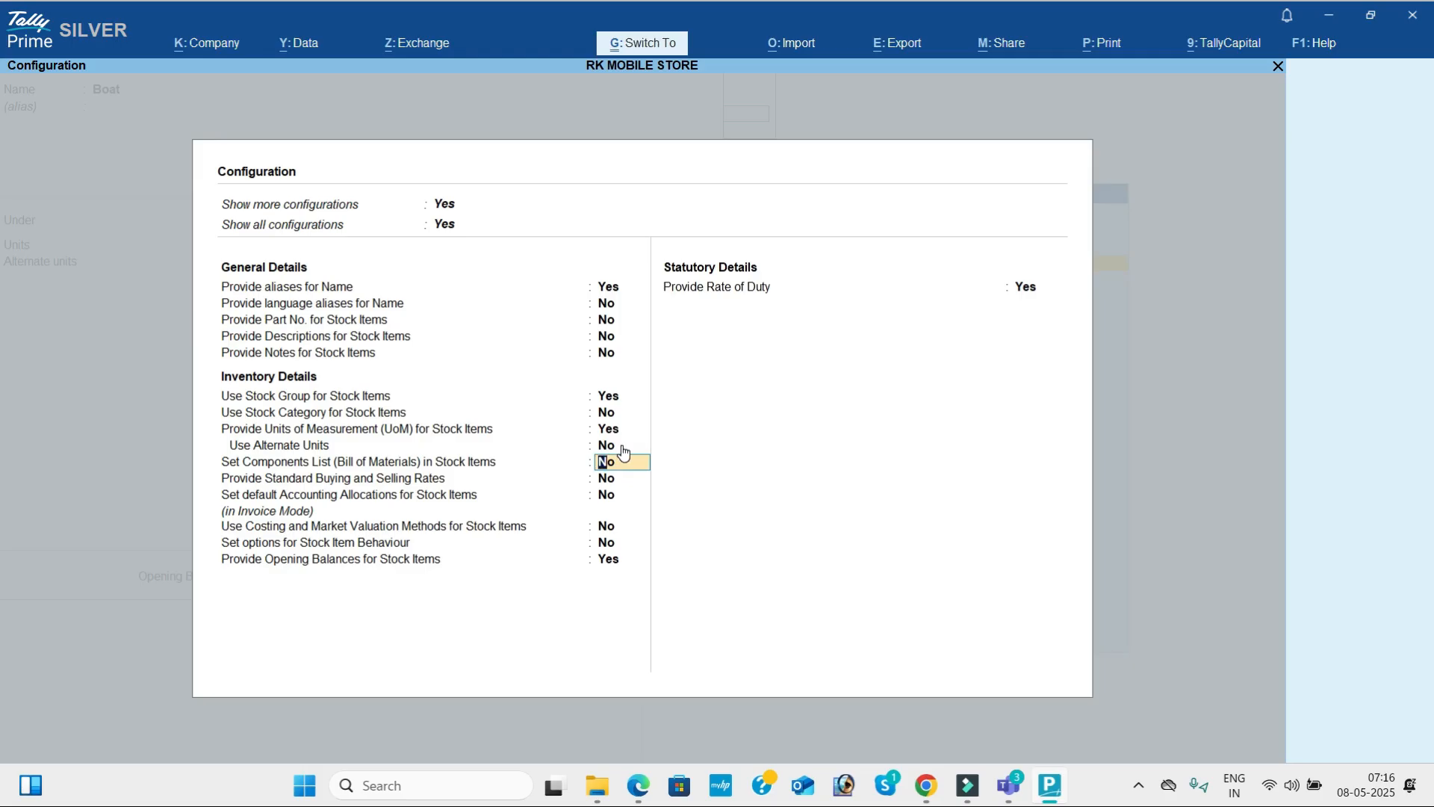
Accept the remaining stock item configuration options as they stand, with alternate units at No, and complete the Boat item's details.
key(Return)
key(Return)
key(Return)
key(Return)
key(Return)
key(Return)
key(Return)
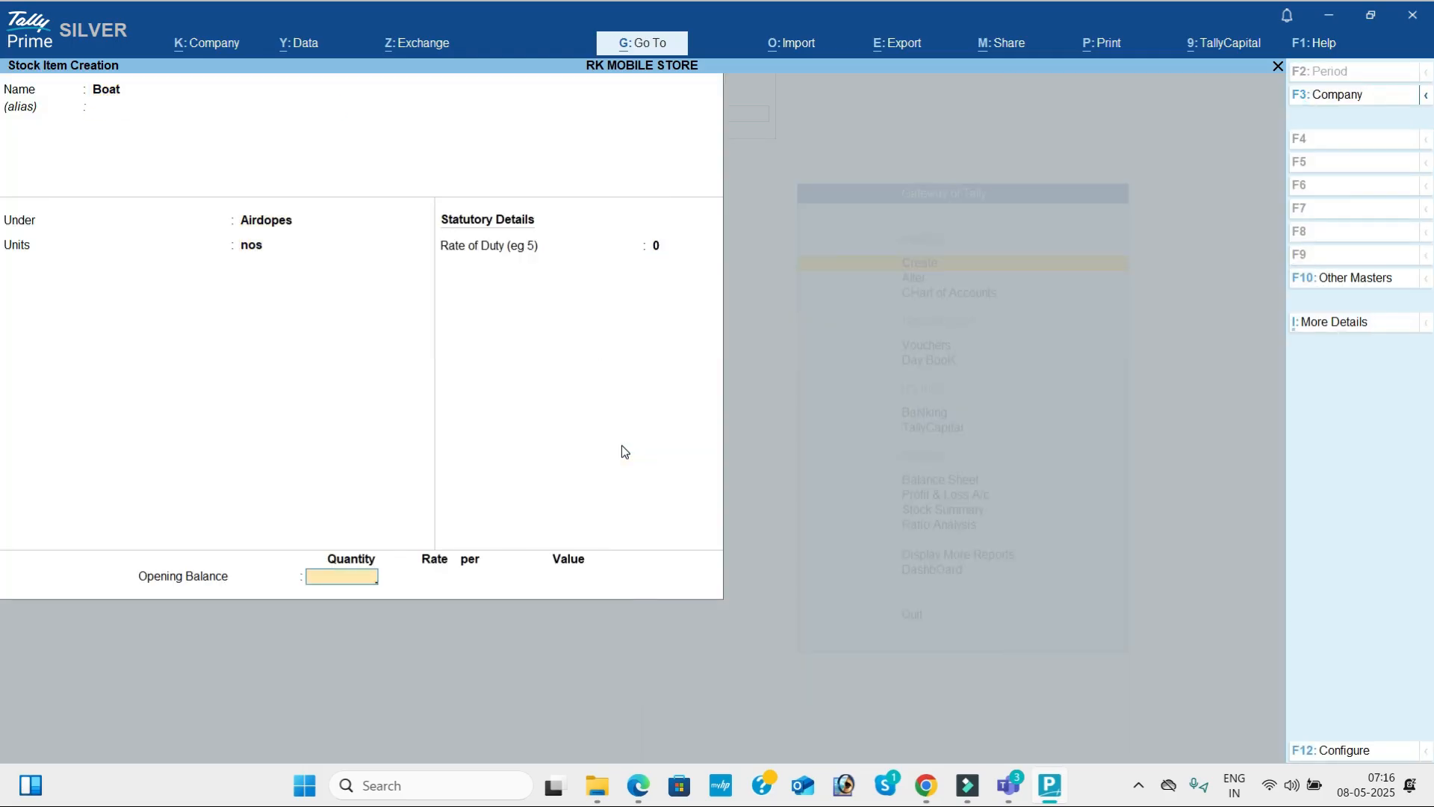
Copy the second AIRDOPES item name, Jbl, from the PDF and use it as the new stock item's name in TallyPrime.
key(alt+Tab)
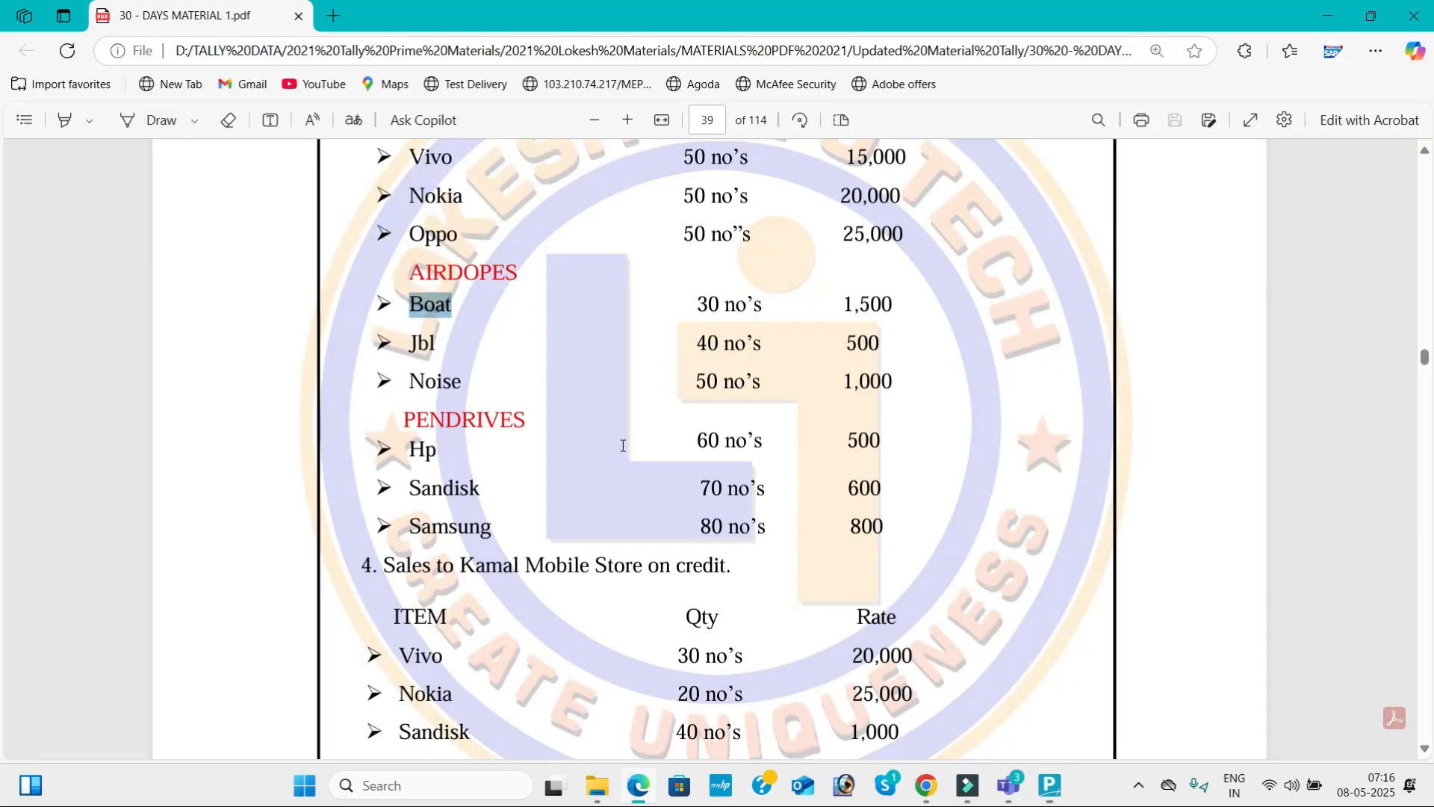
drag(408, 346, 436, 351)
key(ctrl+c)
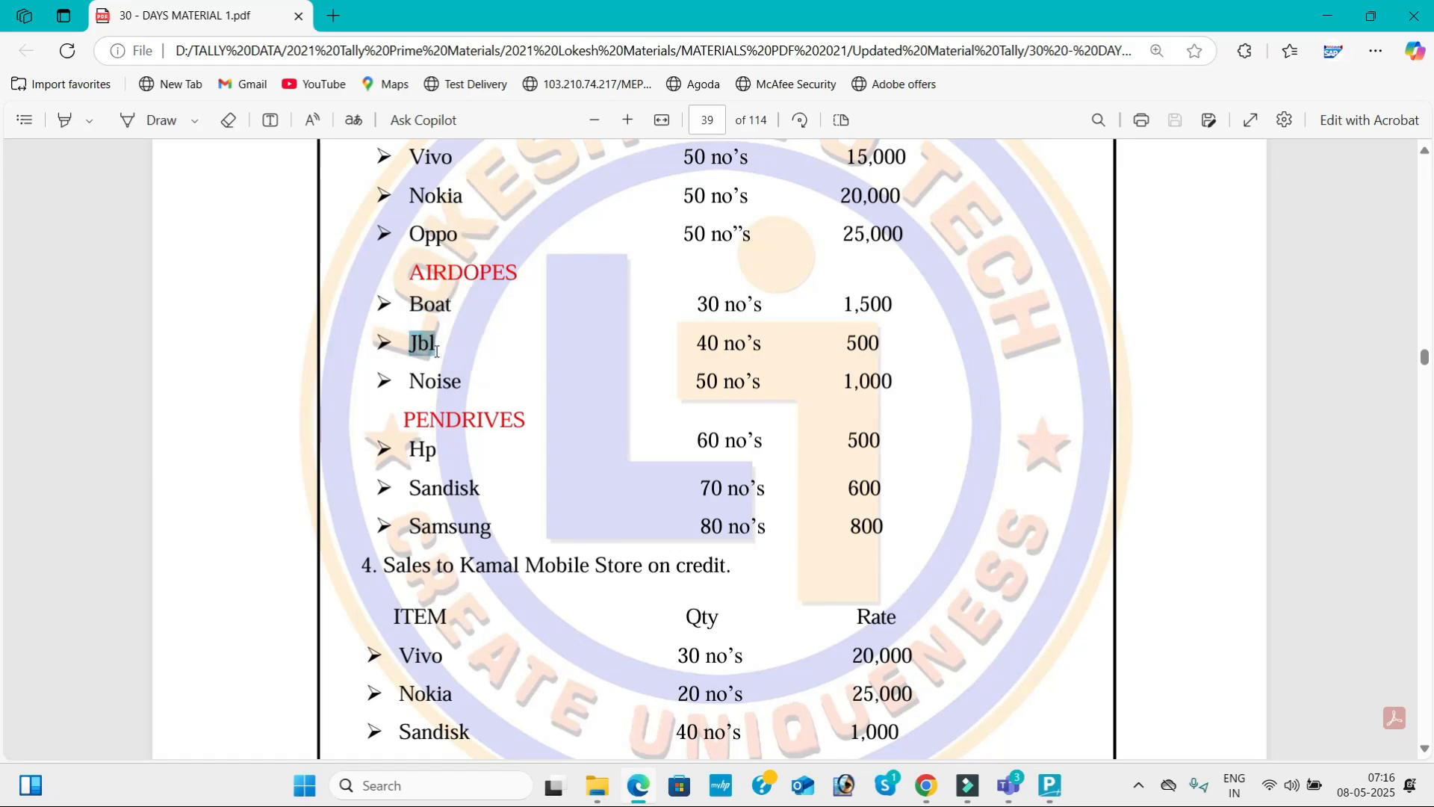
key(alt+Tab)
key(ctrl+alt+v)
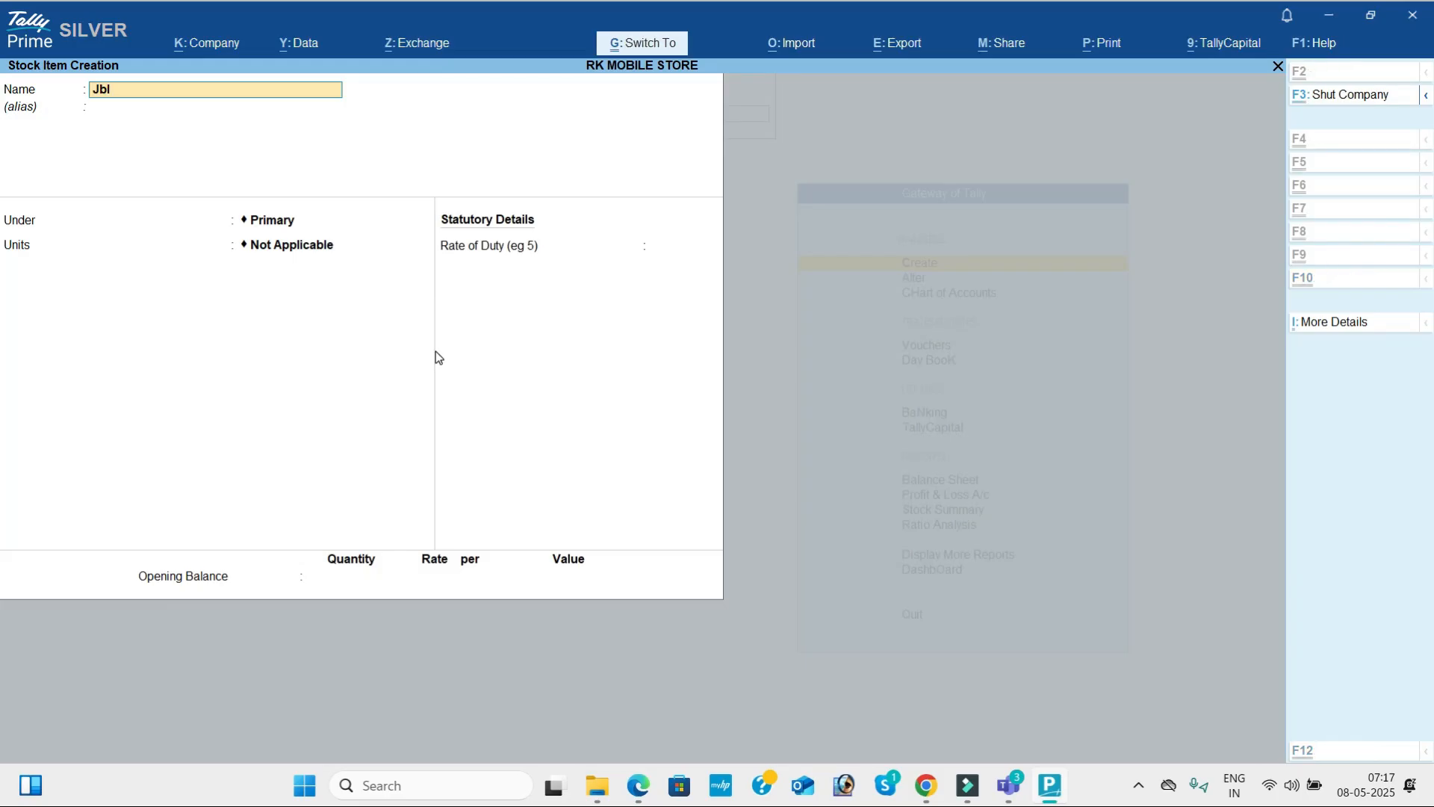
Place the Jbl stock item under Airdopes with units nos and save it.
key(Return)
key(Return)
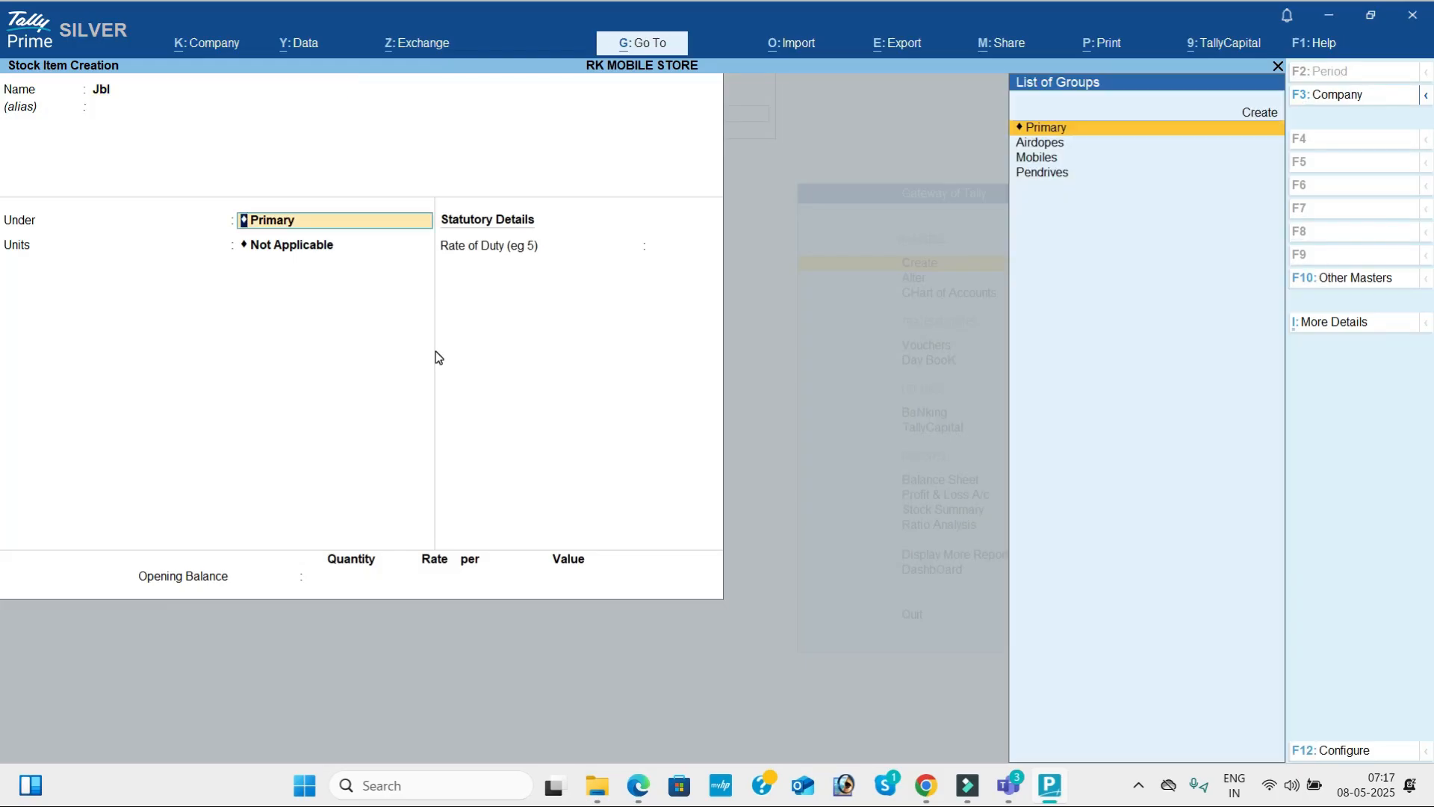
key(Down)
key(Return)
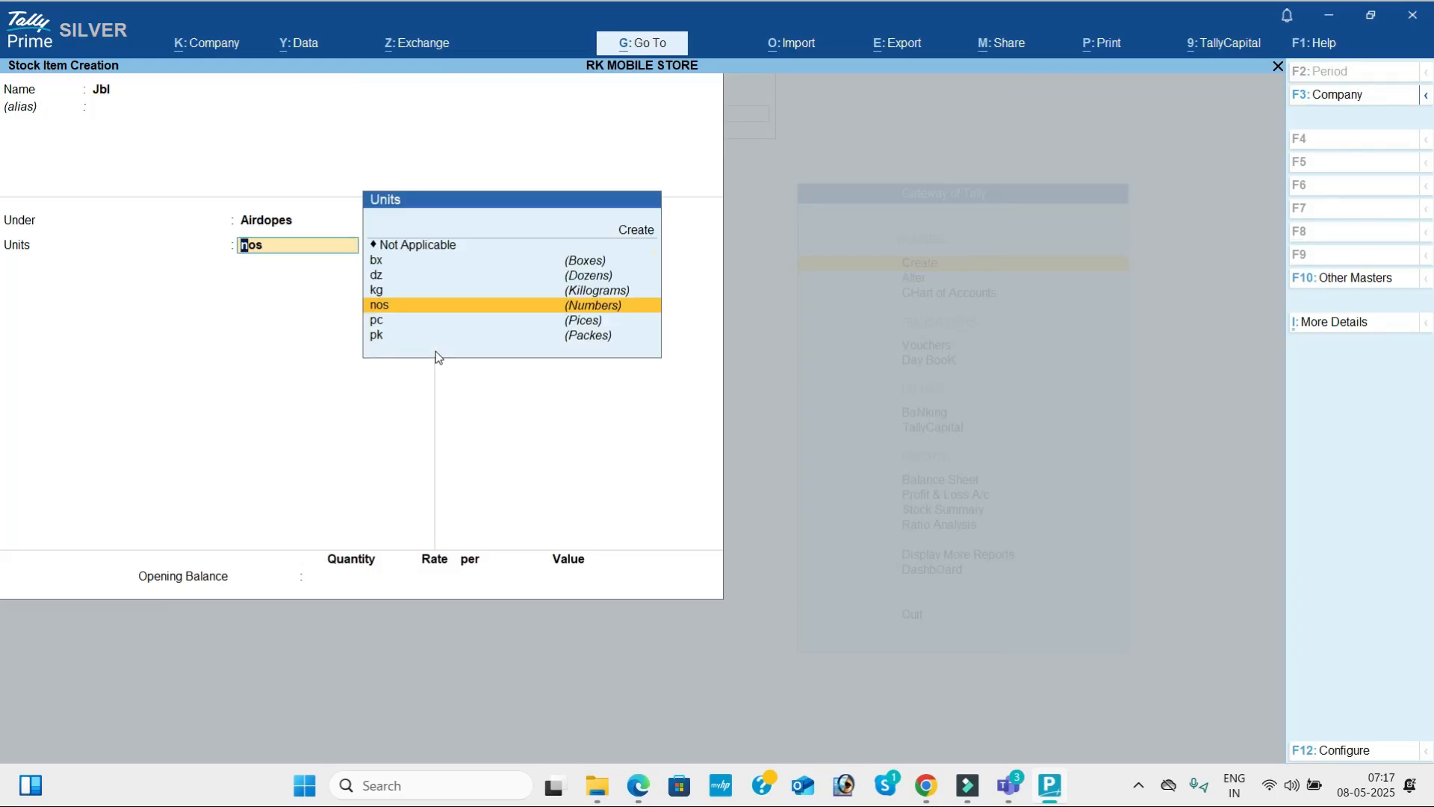
key(Return)
key(Return)
key(Return)
key(Return)
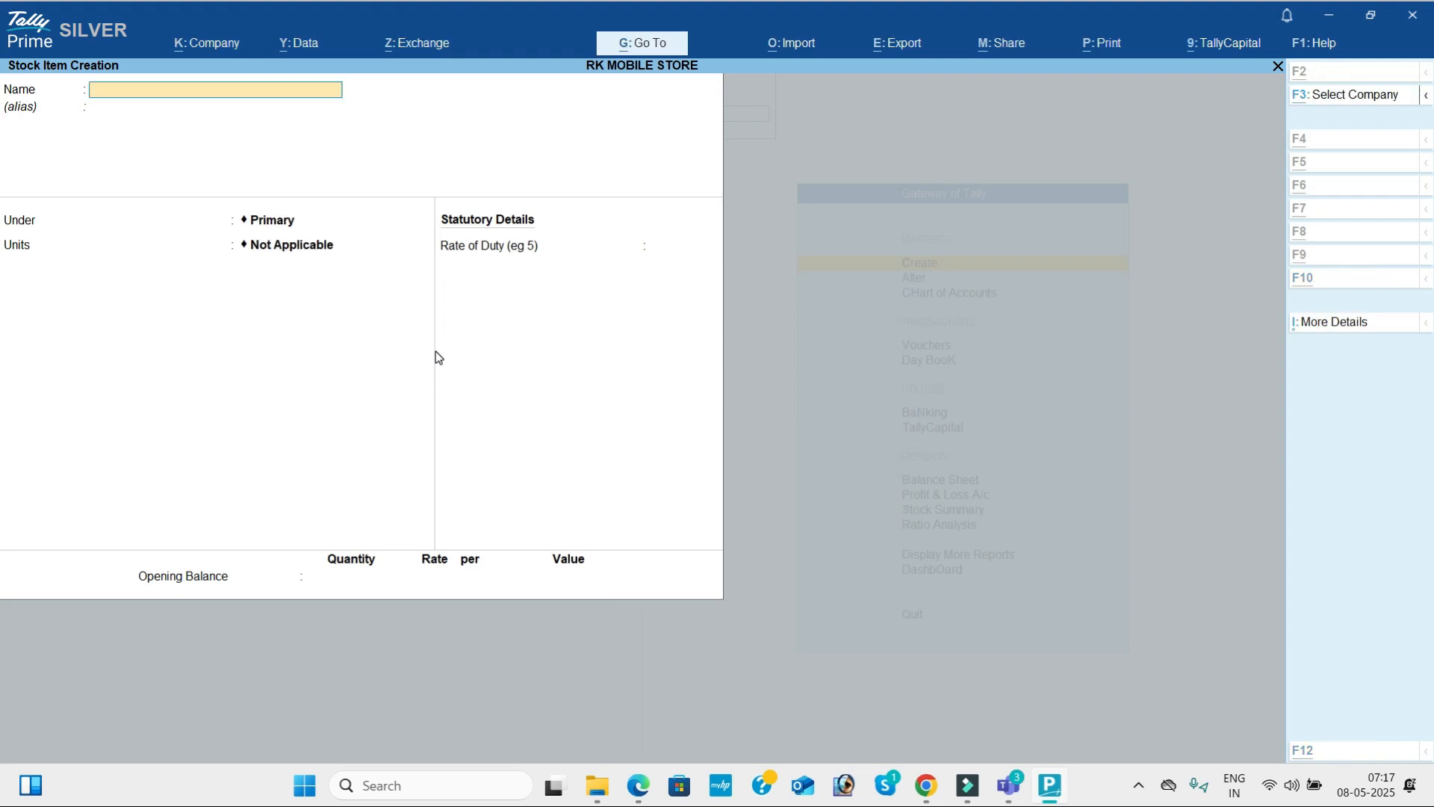
Copy the third AIRDOPES item name, Noise, from the PDF and use it as the next stock item's name in TallyPrime.
key(alt+Tab)
key(alt+Tab)
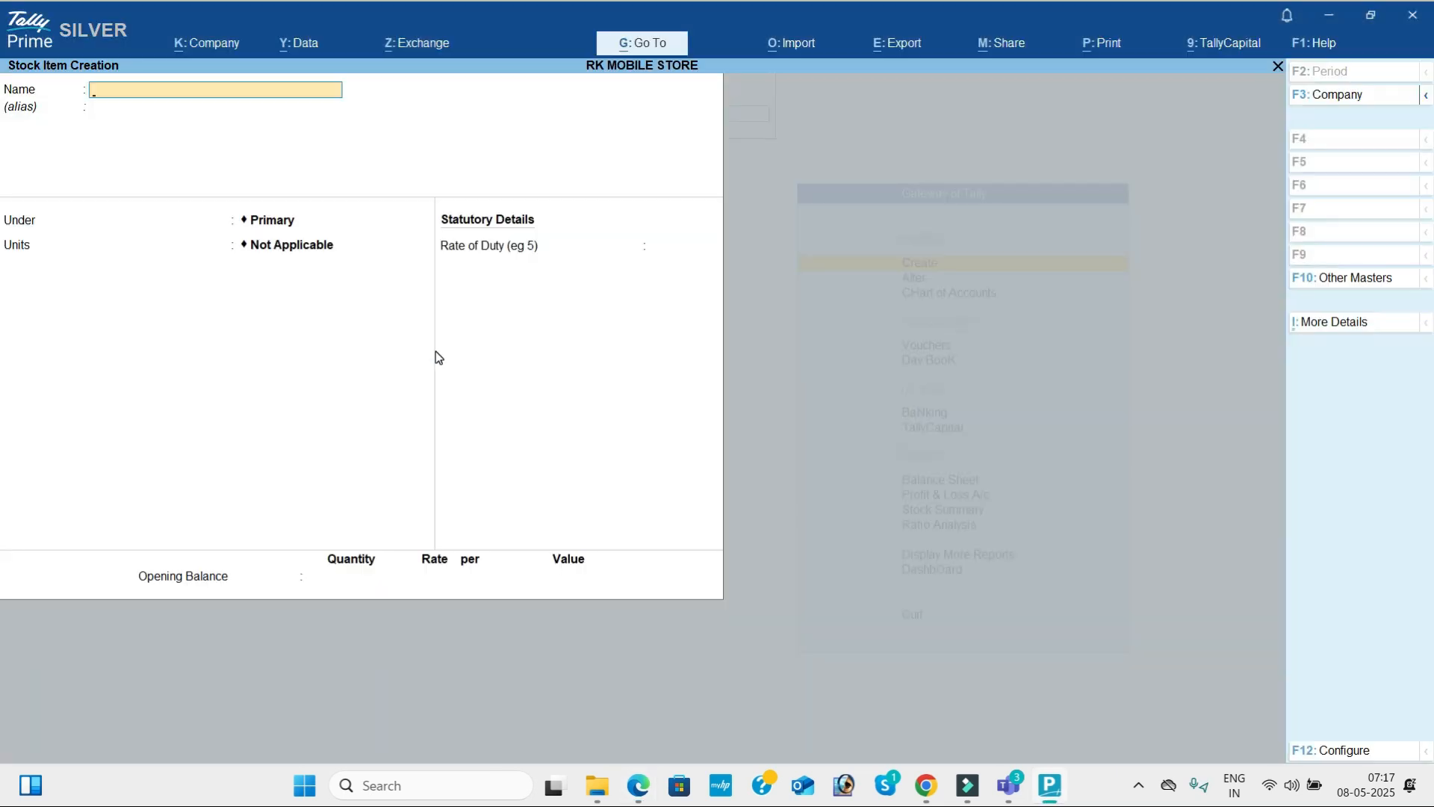
key(alt+Tab)
drag(411, 377, 469, 378)
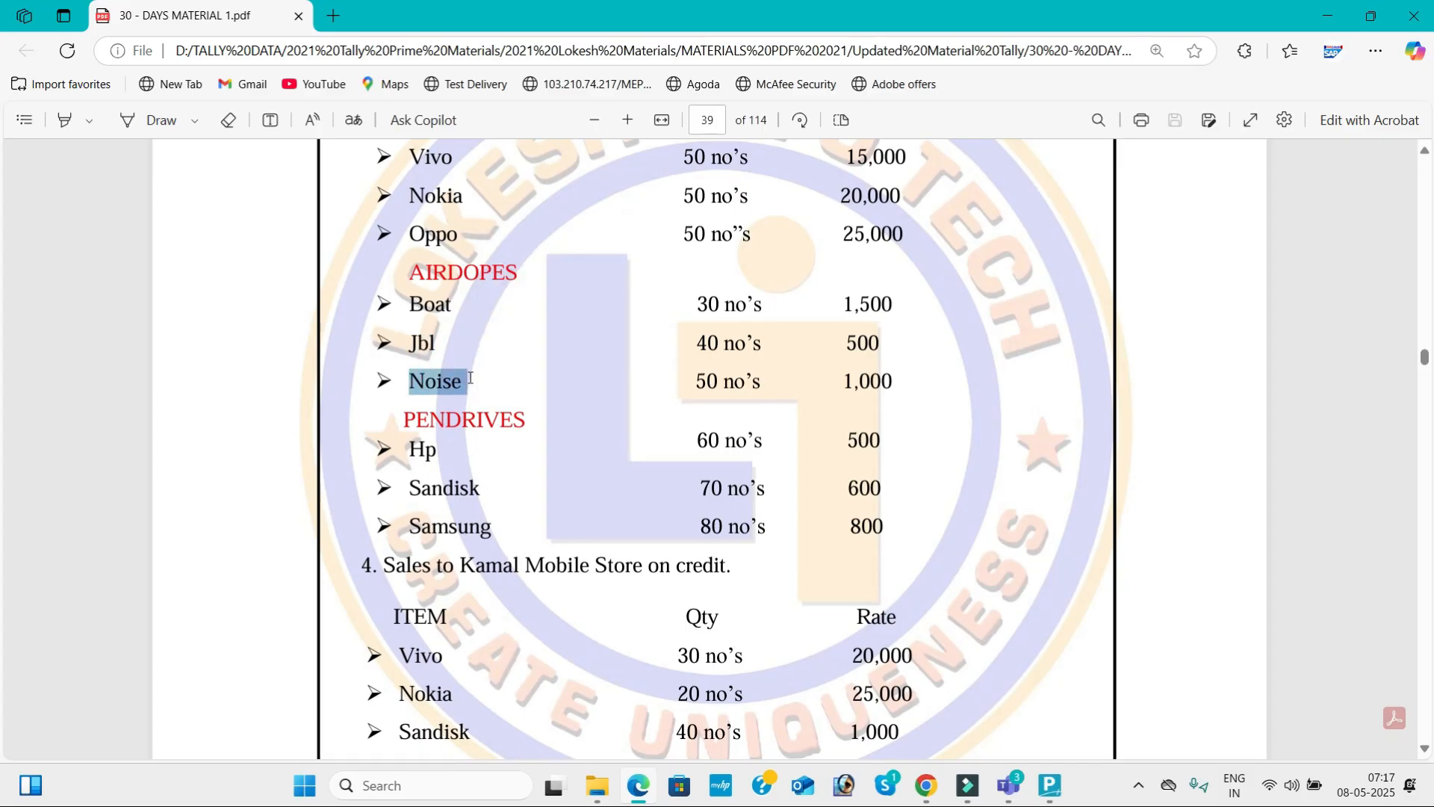
key(alt+Tab)
key(ctrl+v)
key(Return)
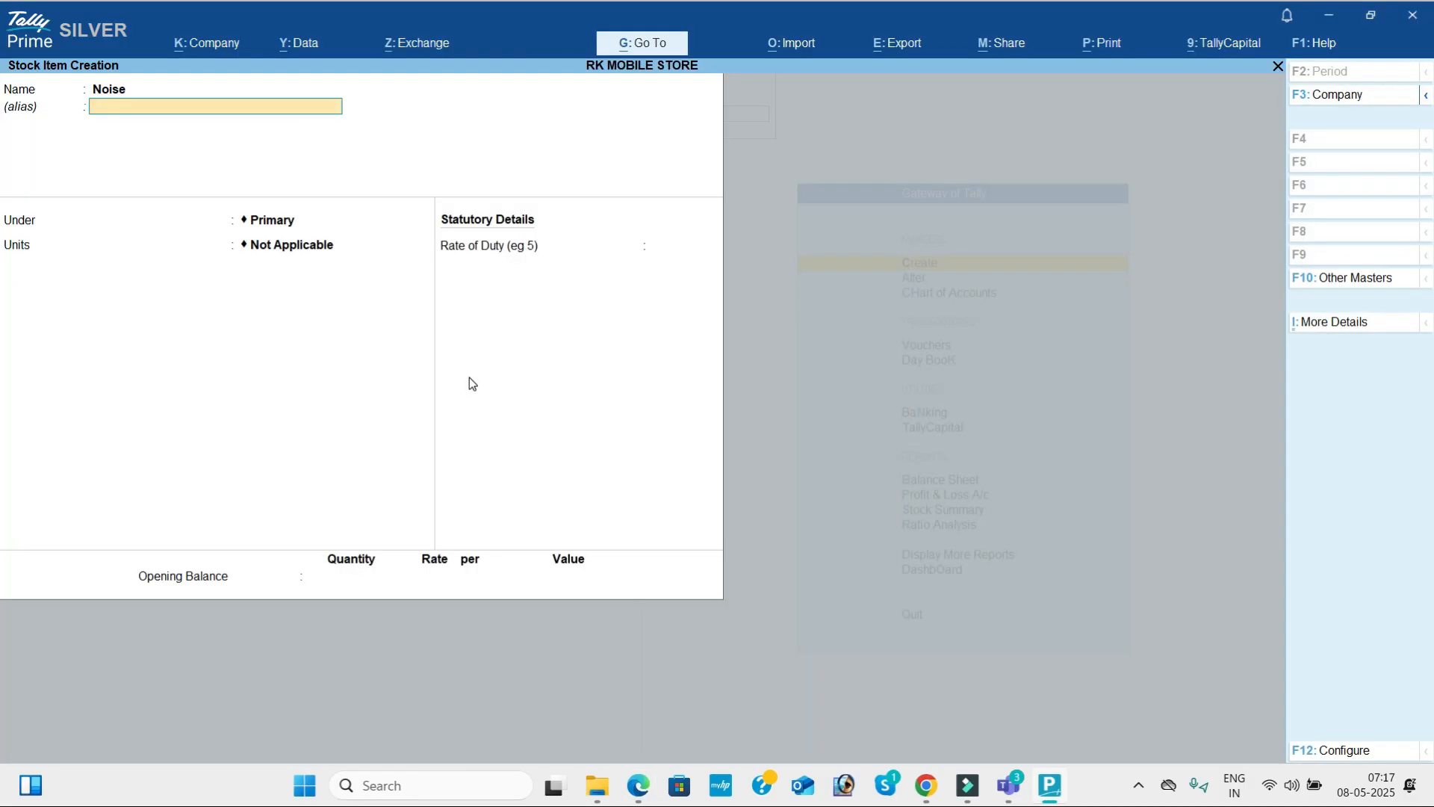
Assign the Noise stock item to the Airdopes group with units nos and save it.
key(Return)
key(Down)
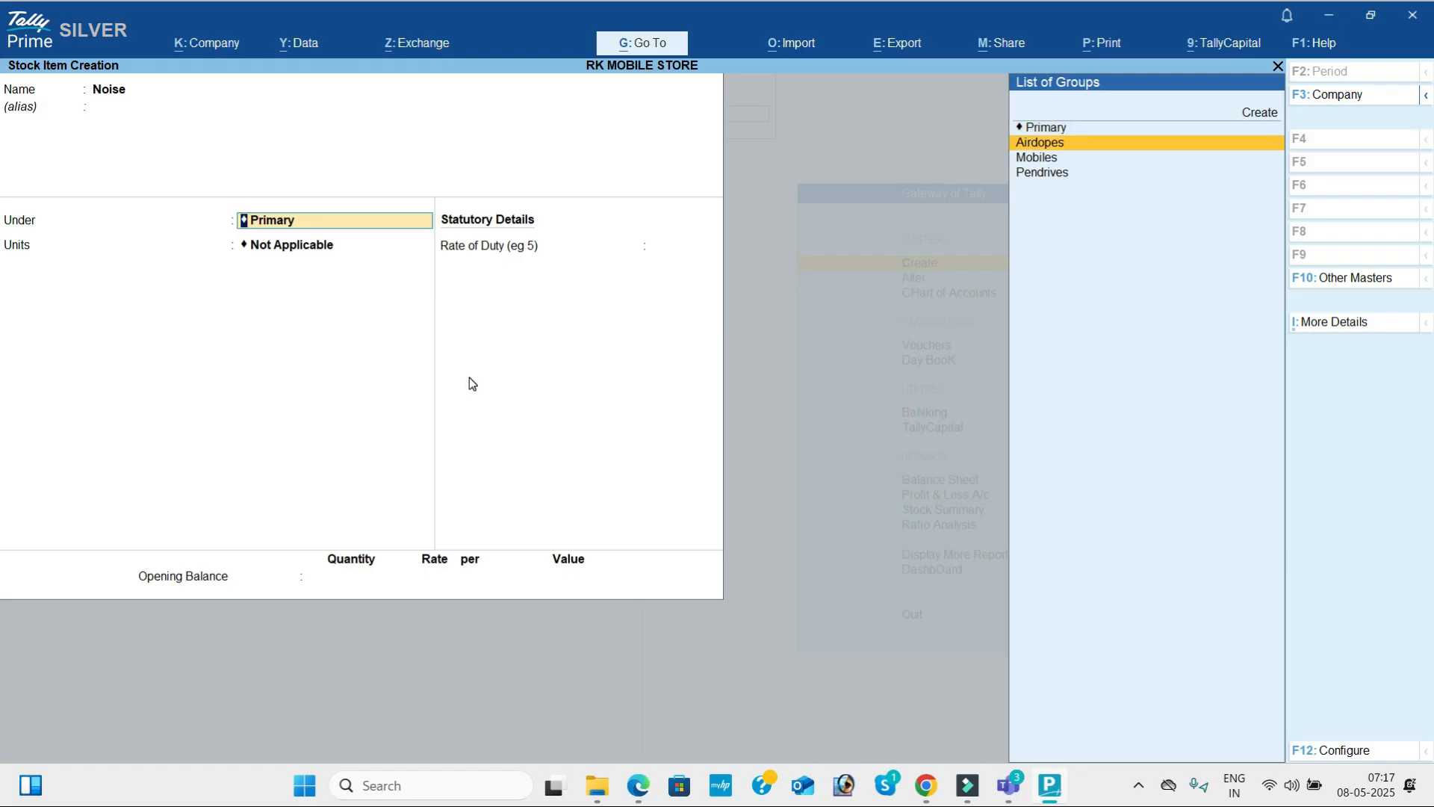
key(Return)
text(nos)
key(Return)
key(Return)
key(Return)
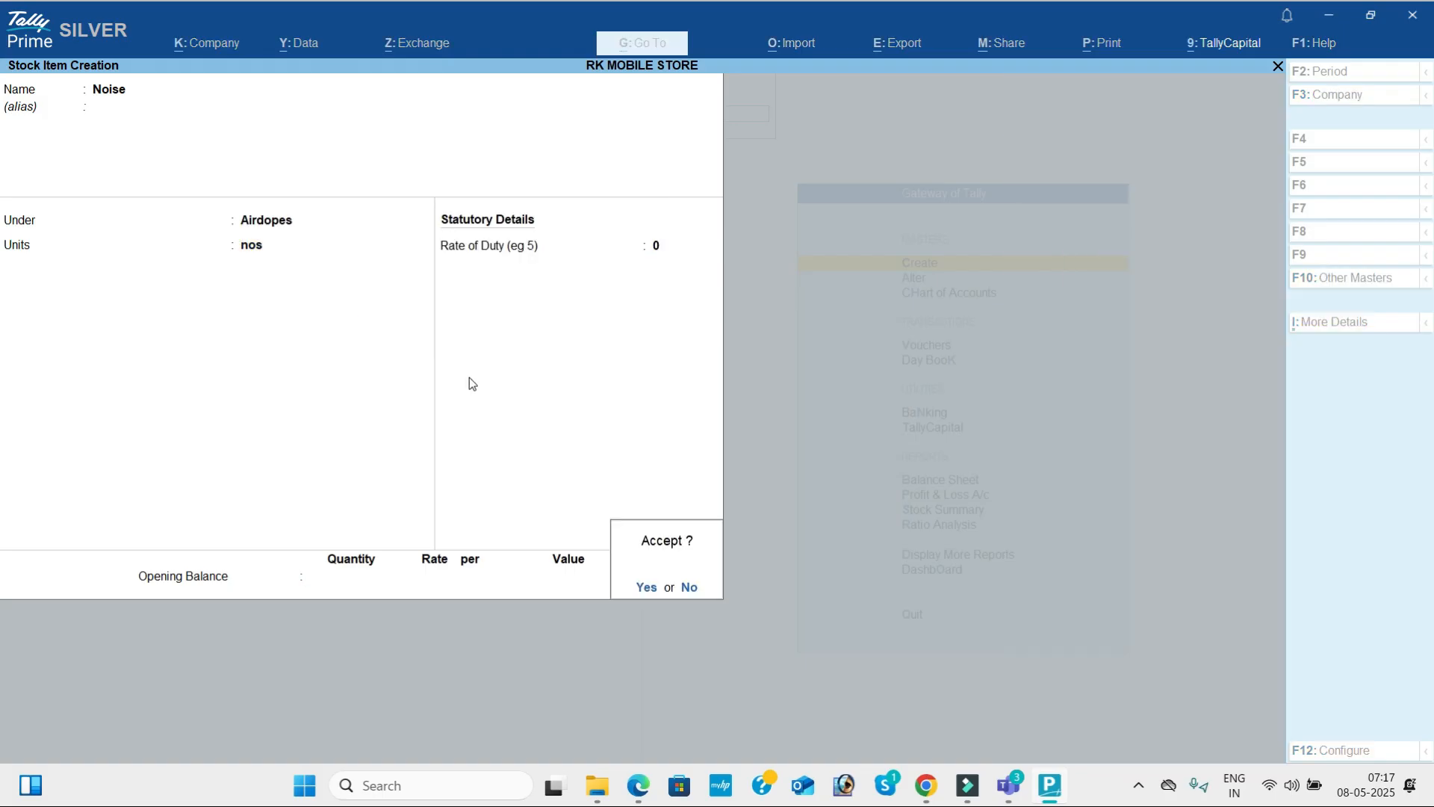
Check the first item under PENDRIVES in the PDF and name the next stock item Hp in TallyPrime.
key(Return)
key(alt+Tab)
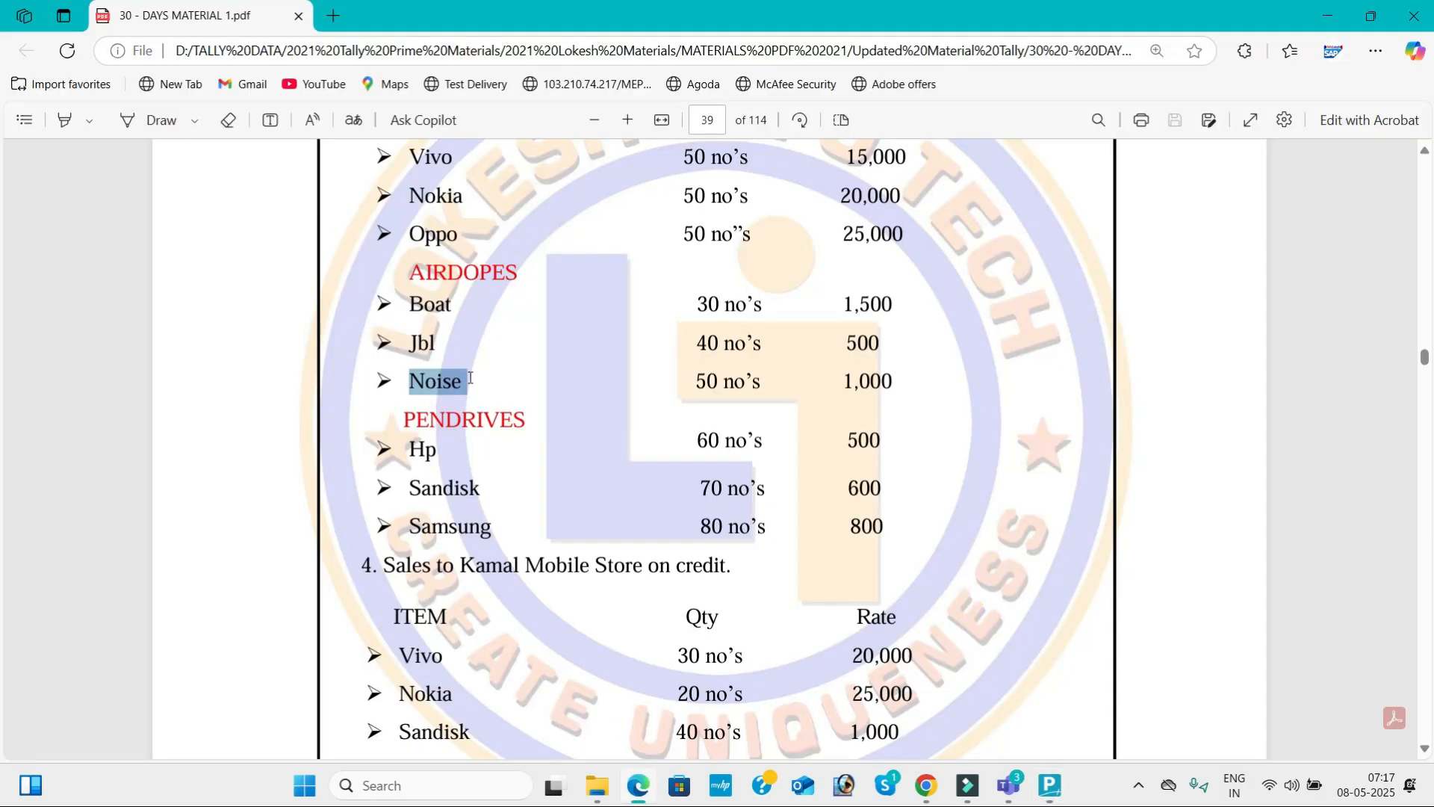
scroll(470, 378, down, 1)
key(alt+Tab)
text(Hp)
key(Return)
key(Return)
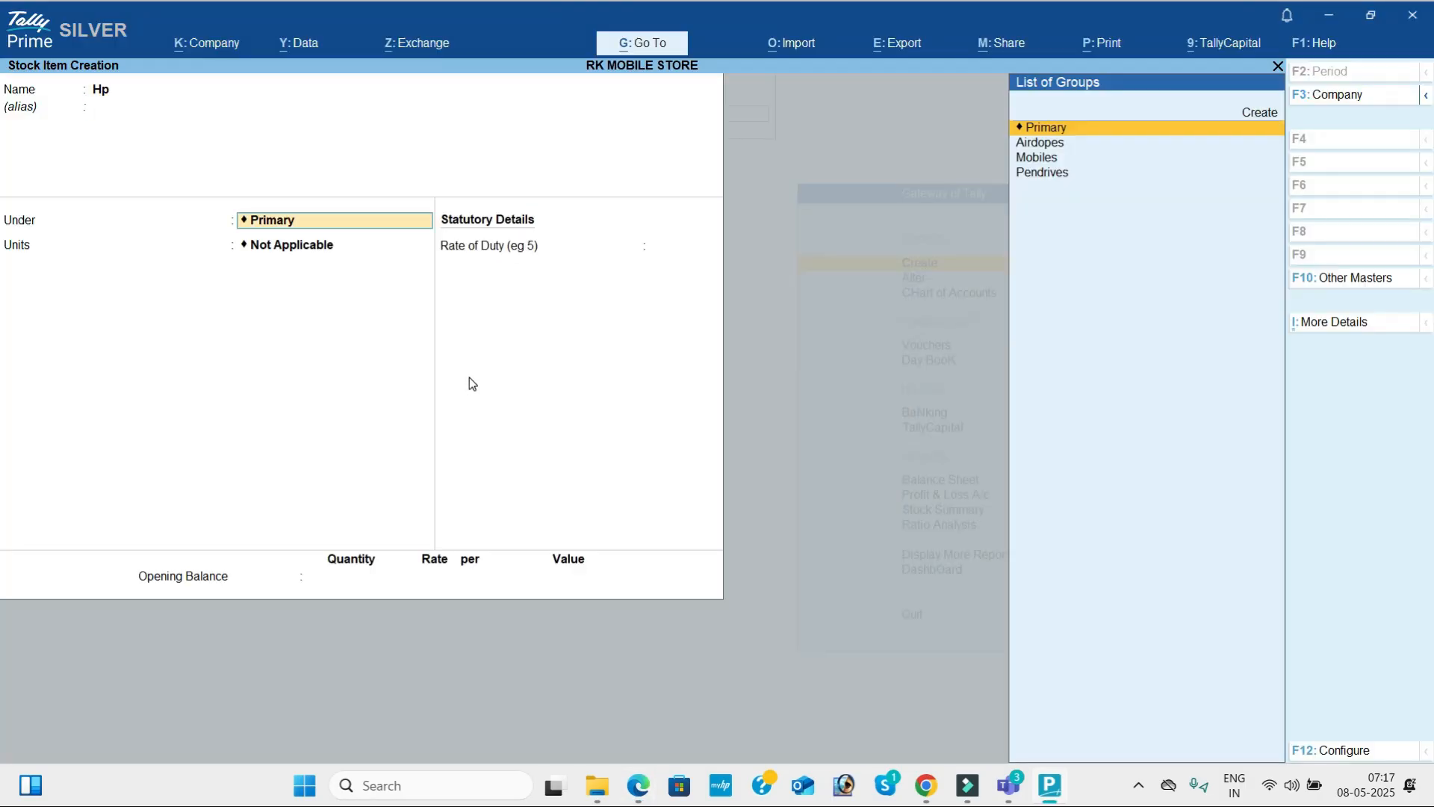
Place the Hp stock item under the Pendrives group, checking its heading in the PDF.
key(alt+Tab)
key(alt+Tab)
key(Down)
key(Down)
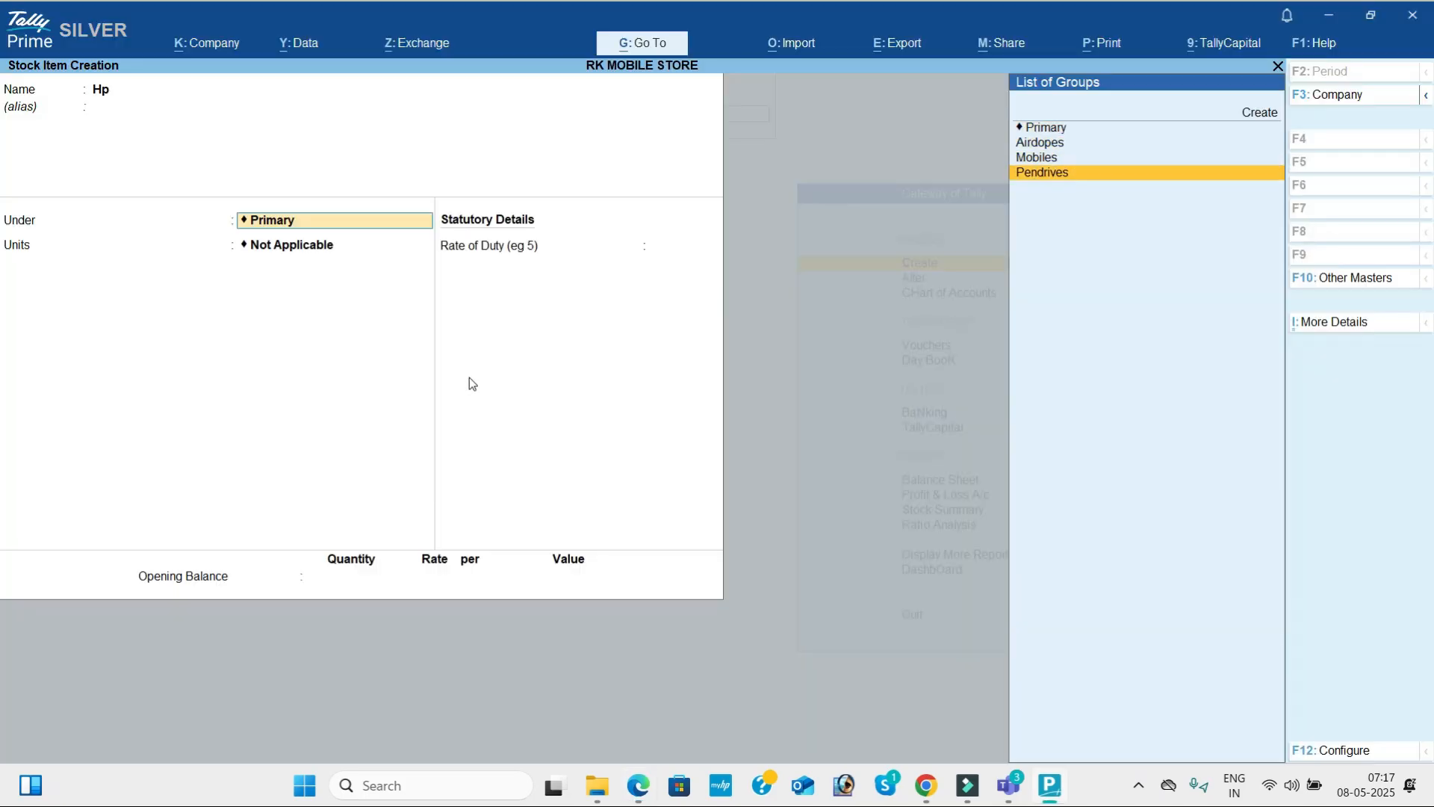
key(Return)
key(alt+Tab)
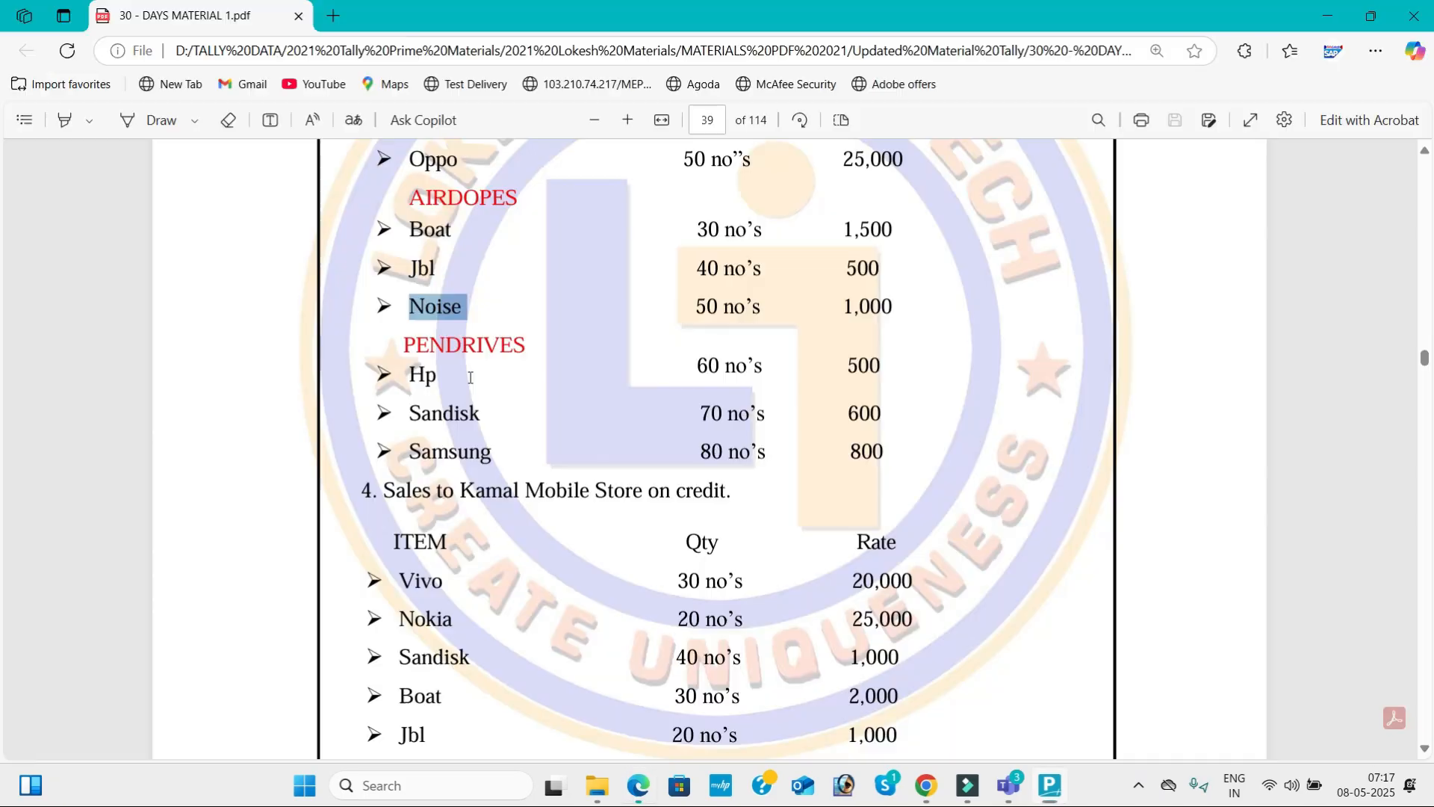
Copy the second PENDRIVES item name, Sandisk, from the PDF and use it as the next stock item's name in TallyPrime.
key(alt+Tab)
Set the units of the Hp stock item to nos and save it.
key(Down)
key(Down)
key(Down)
key(Down)
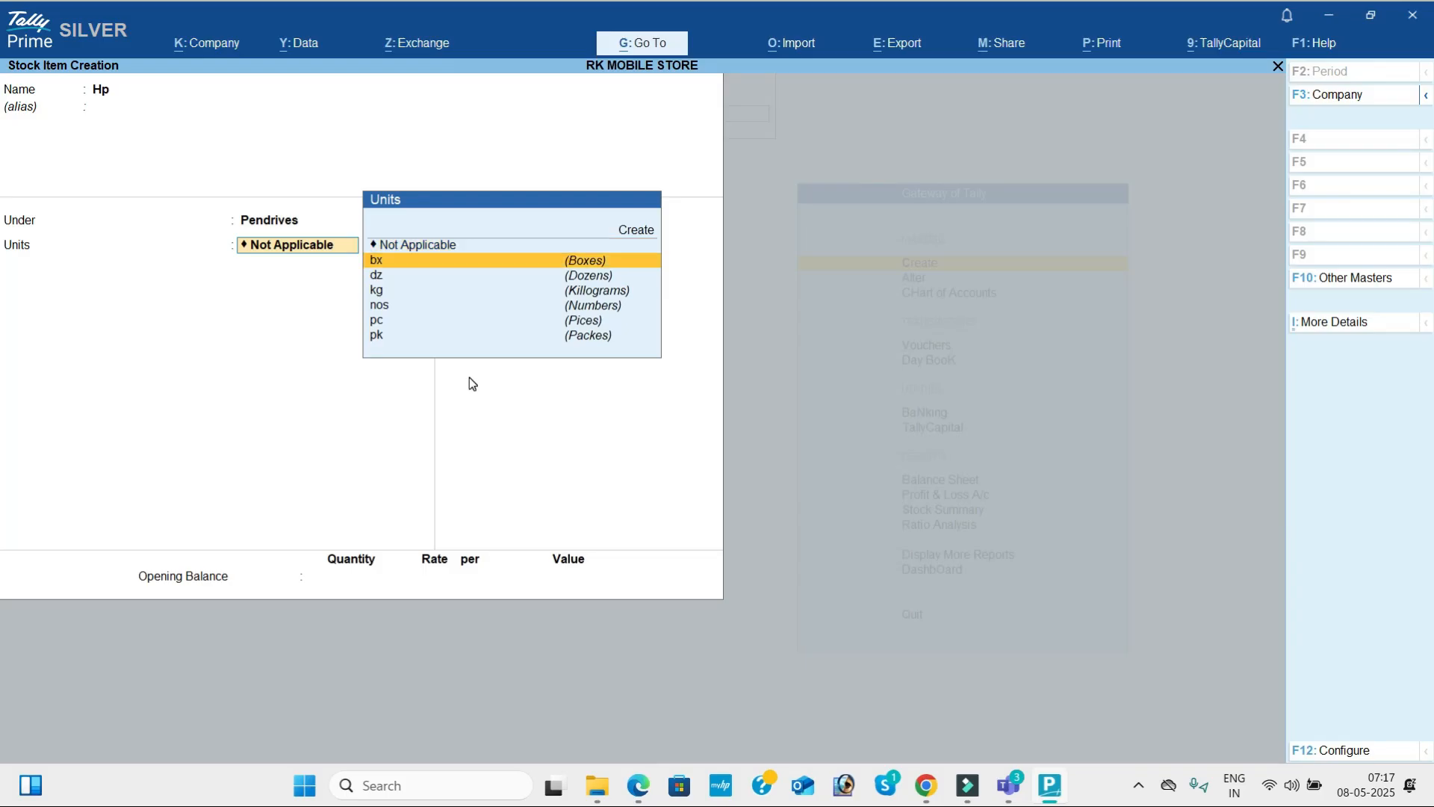
key(Return)
key(Return)
key(Return)
key(Return)
key(alt+Tab)
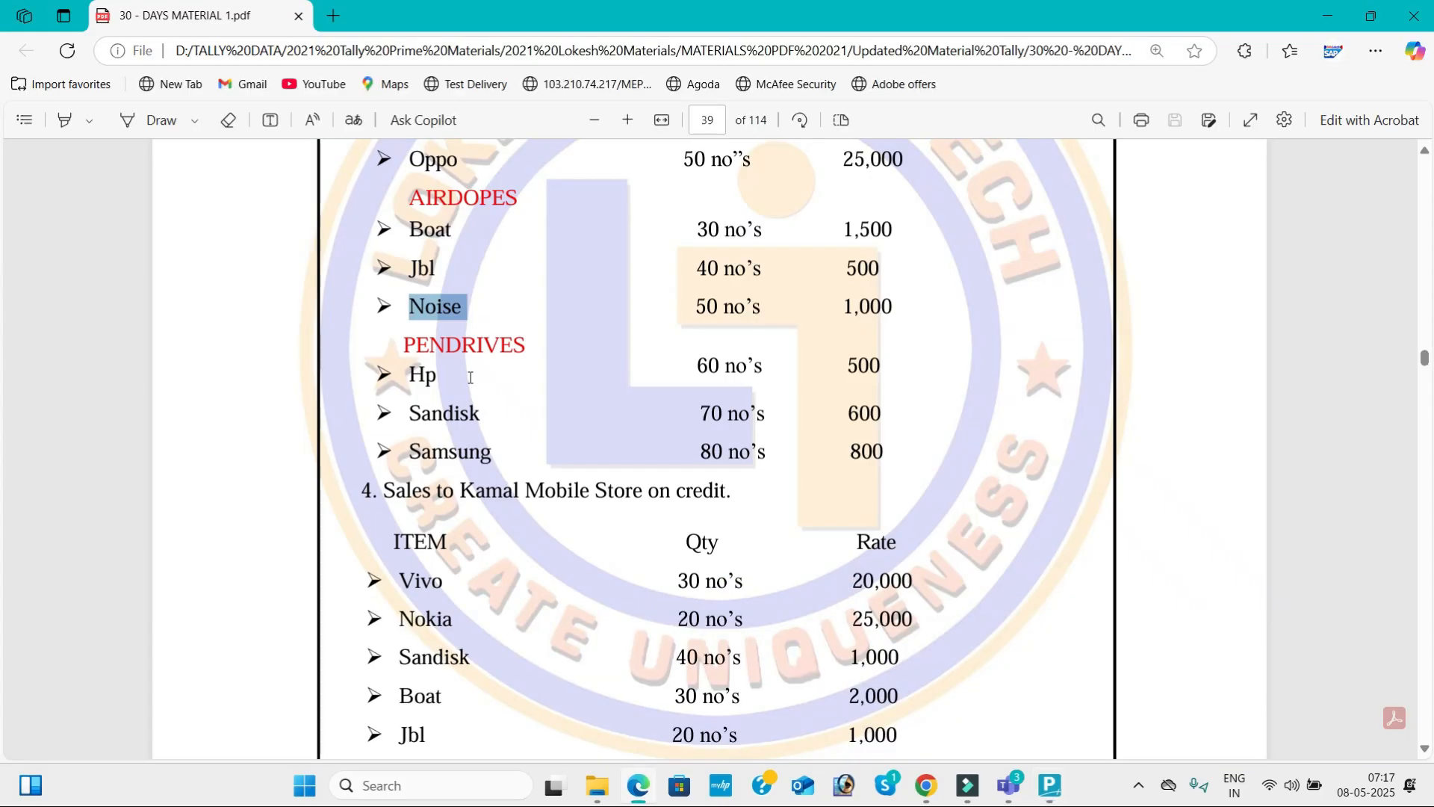
key(alt+Tab)
key(alt+Tab)
drag(410, 412, 486, 412)
key(ctrl+c)
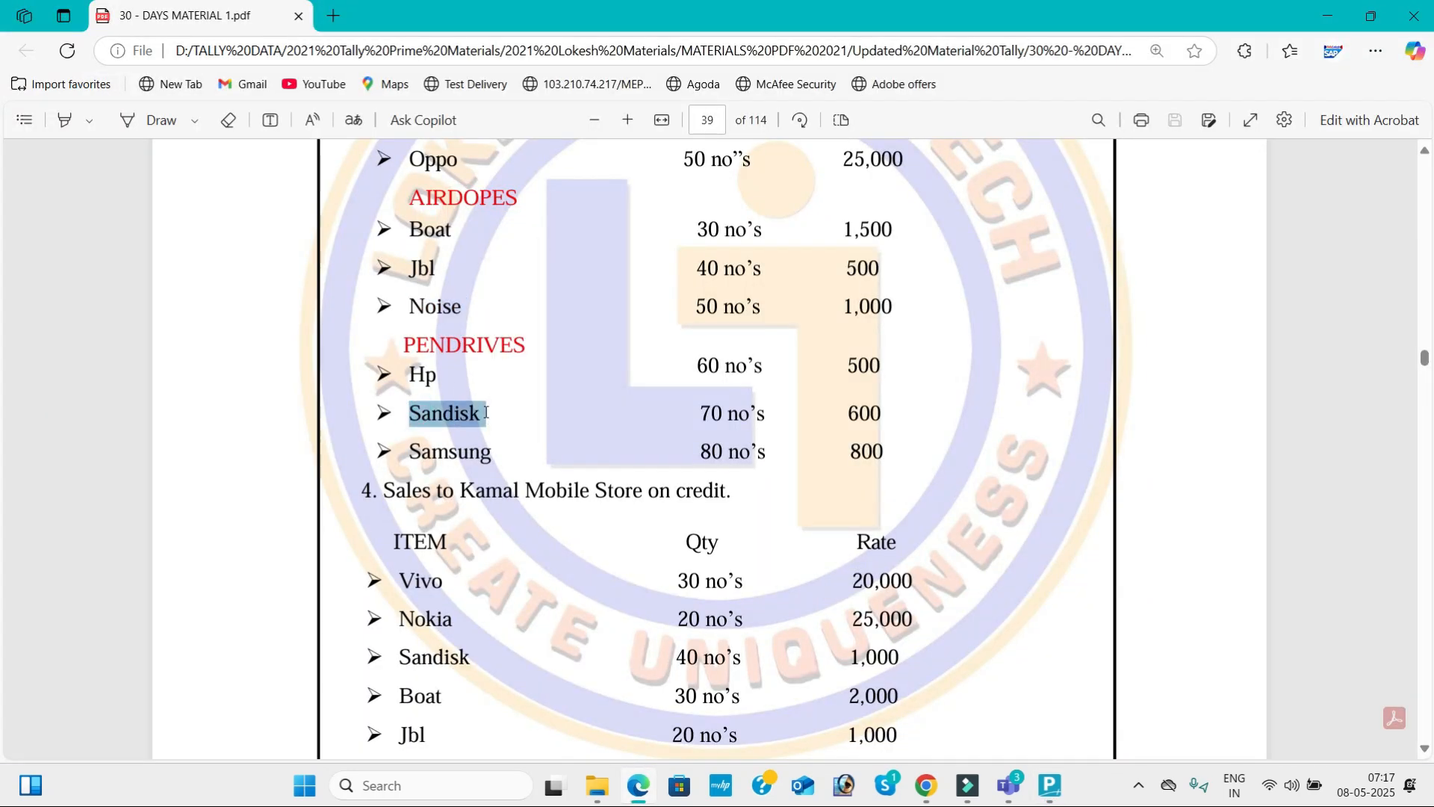
key(alt+Tab)
key(ctrl+v)
key(Return)
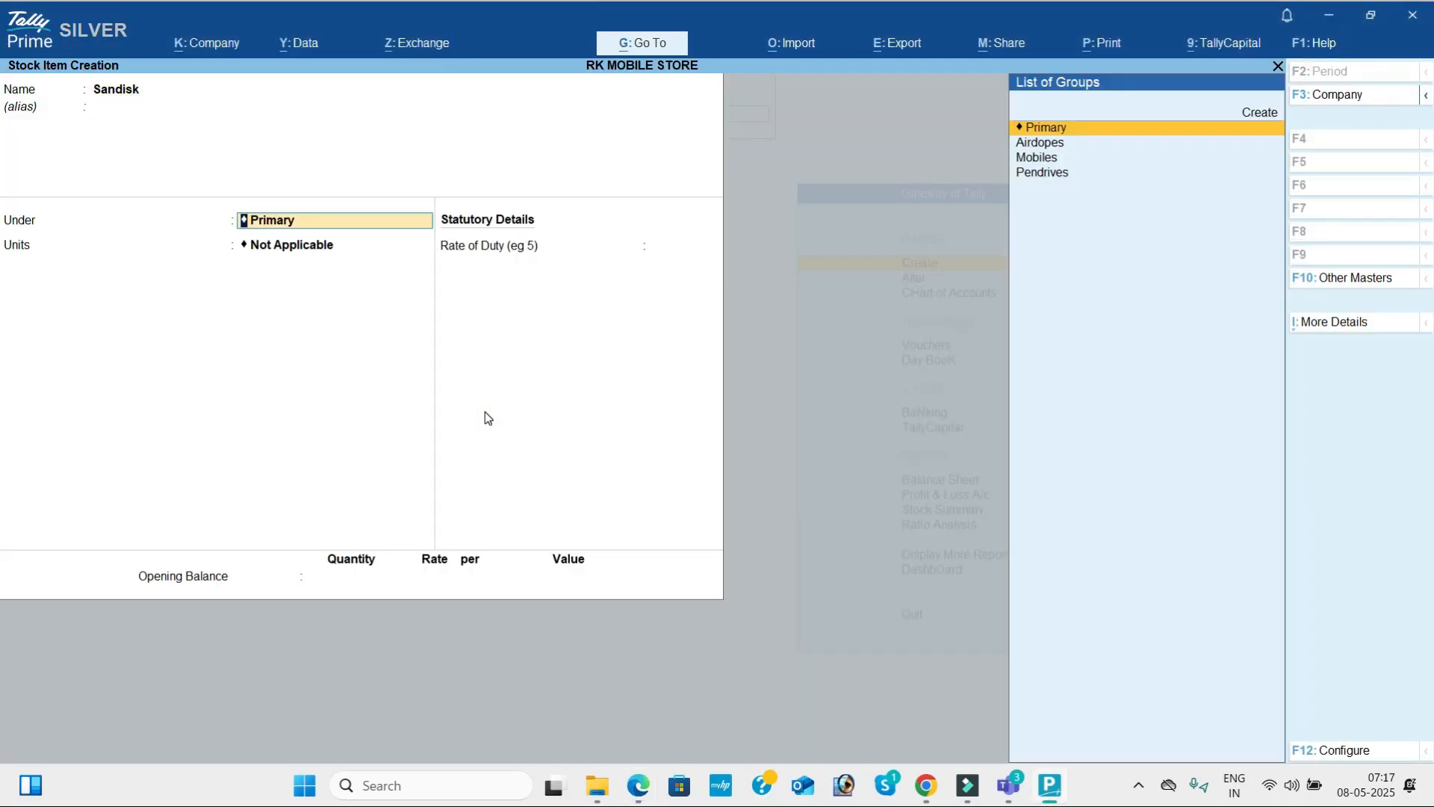
Place the Sandisk stock item under Pendrives with units nos and save it.
key(Down)
key(Down)
key(Down)
key(Return)
key(Return)
key(Return)
key(Return)
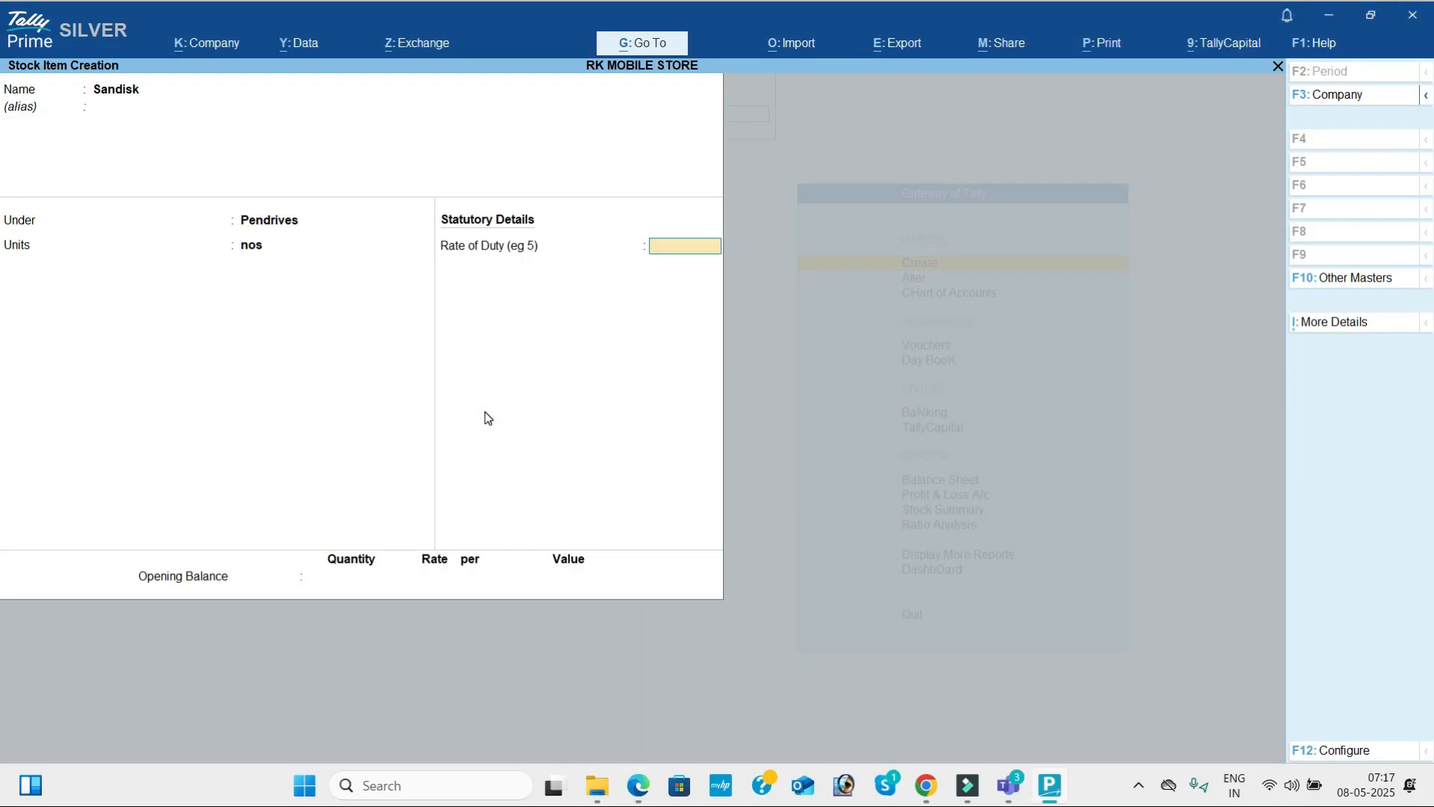
key(Return)
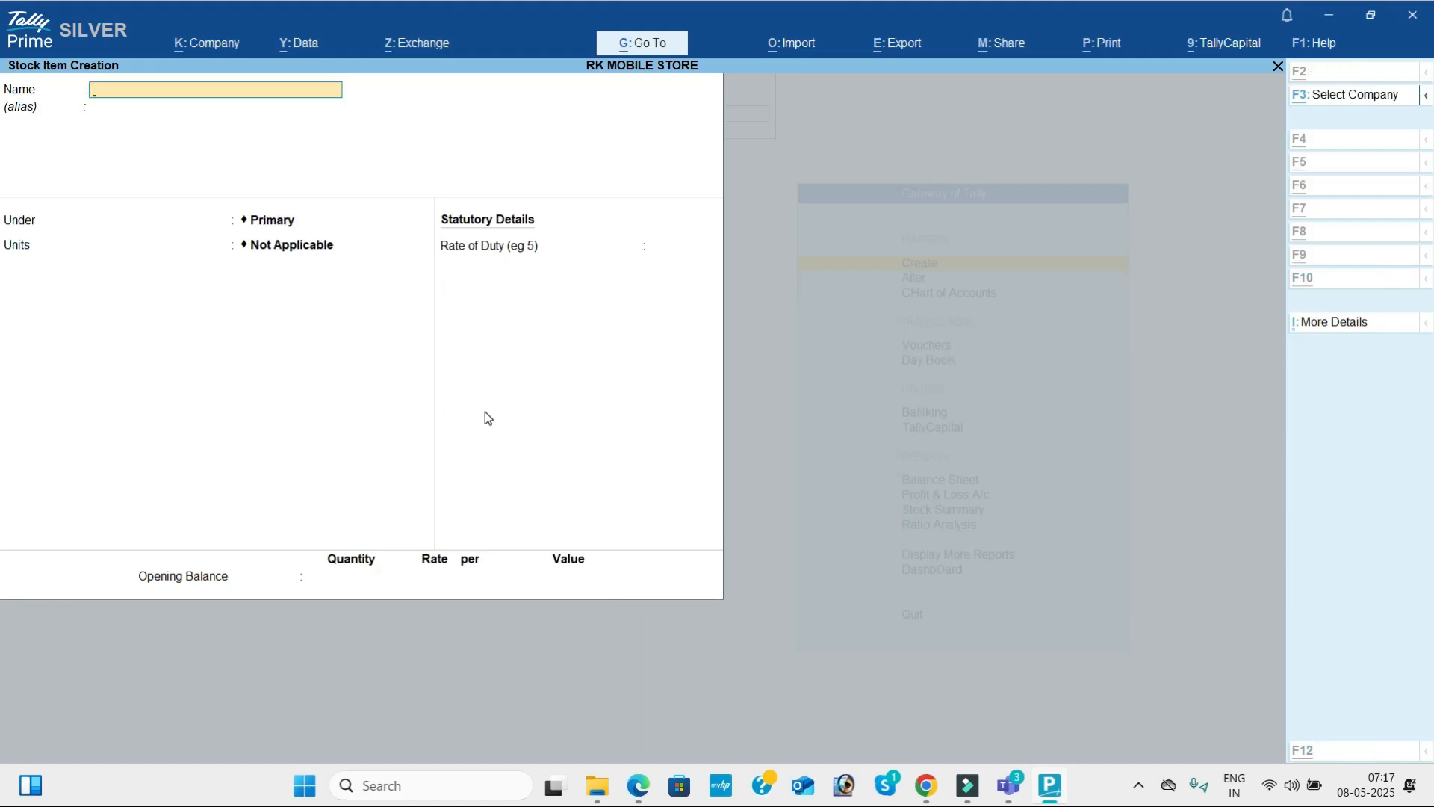
Copy the last PENDRIVES item name, Samsung, from the PDF and use it as the next stock item's name in TallyPrime.
key(alt+Tab)
drag(410, 452, 491, 455)
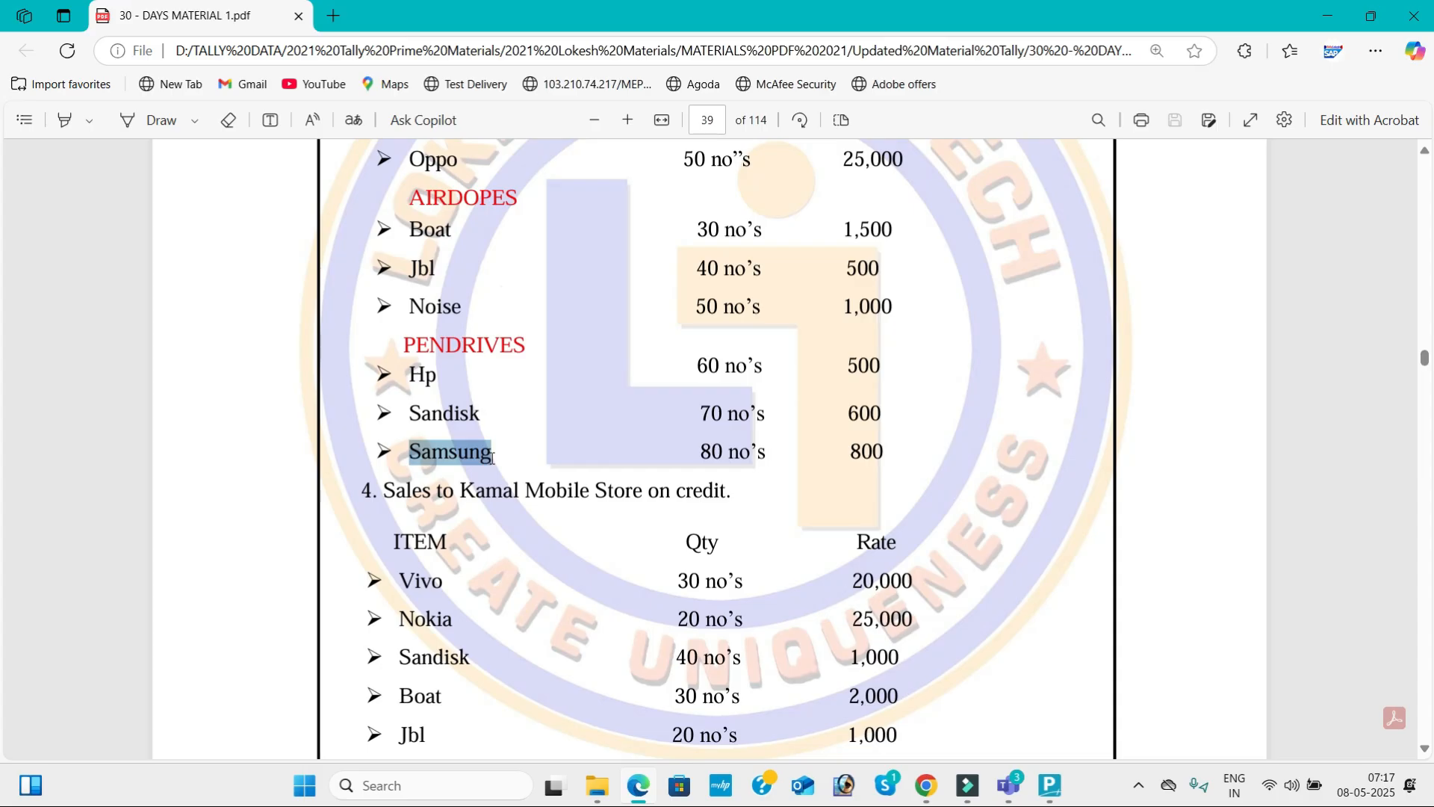
key(alt+Tab)
key(ctrl+alt+v)
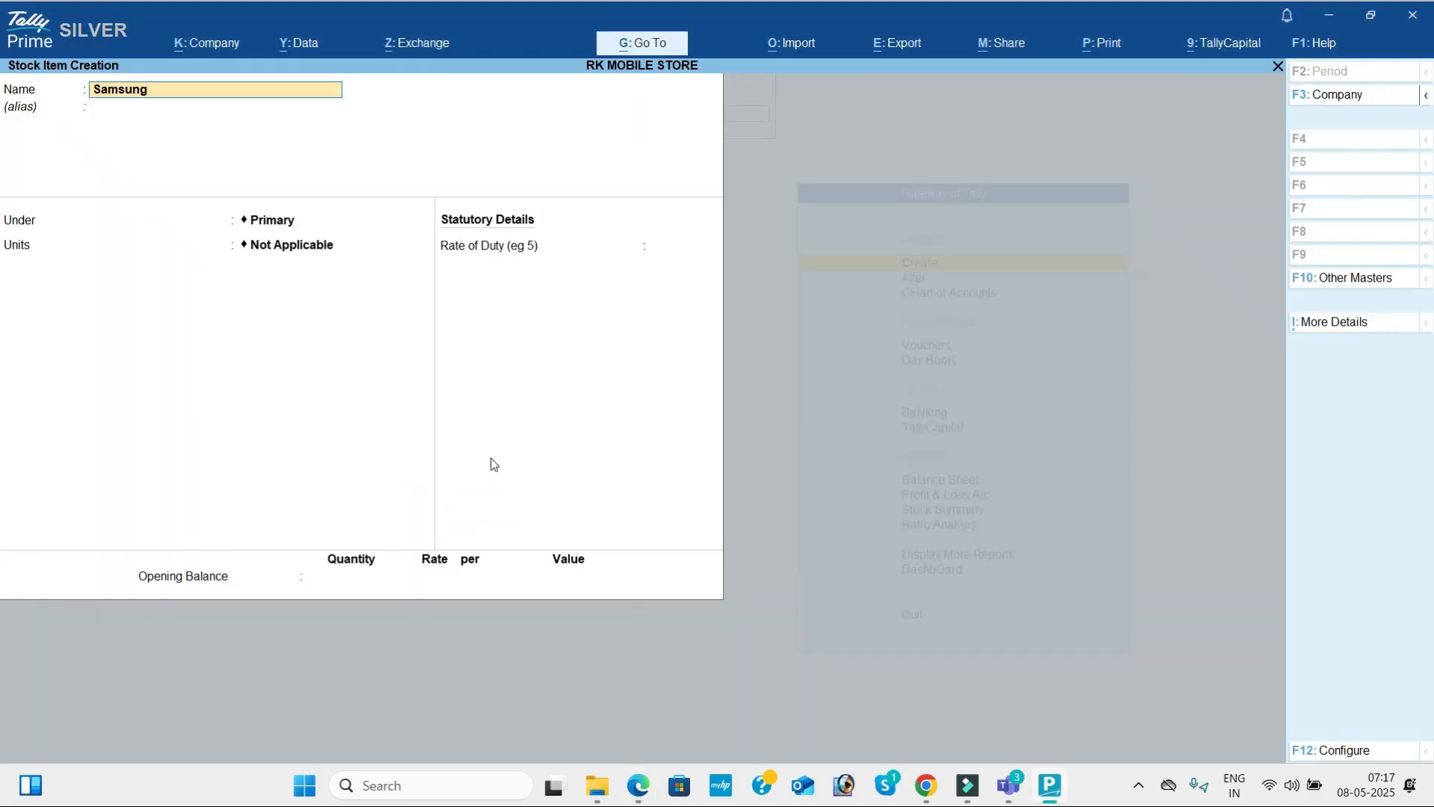
key(Return)
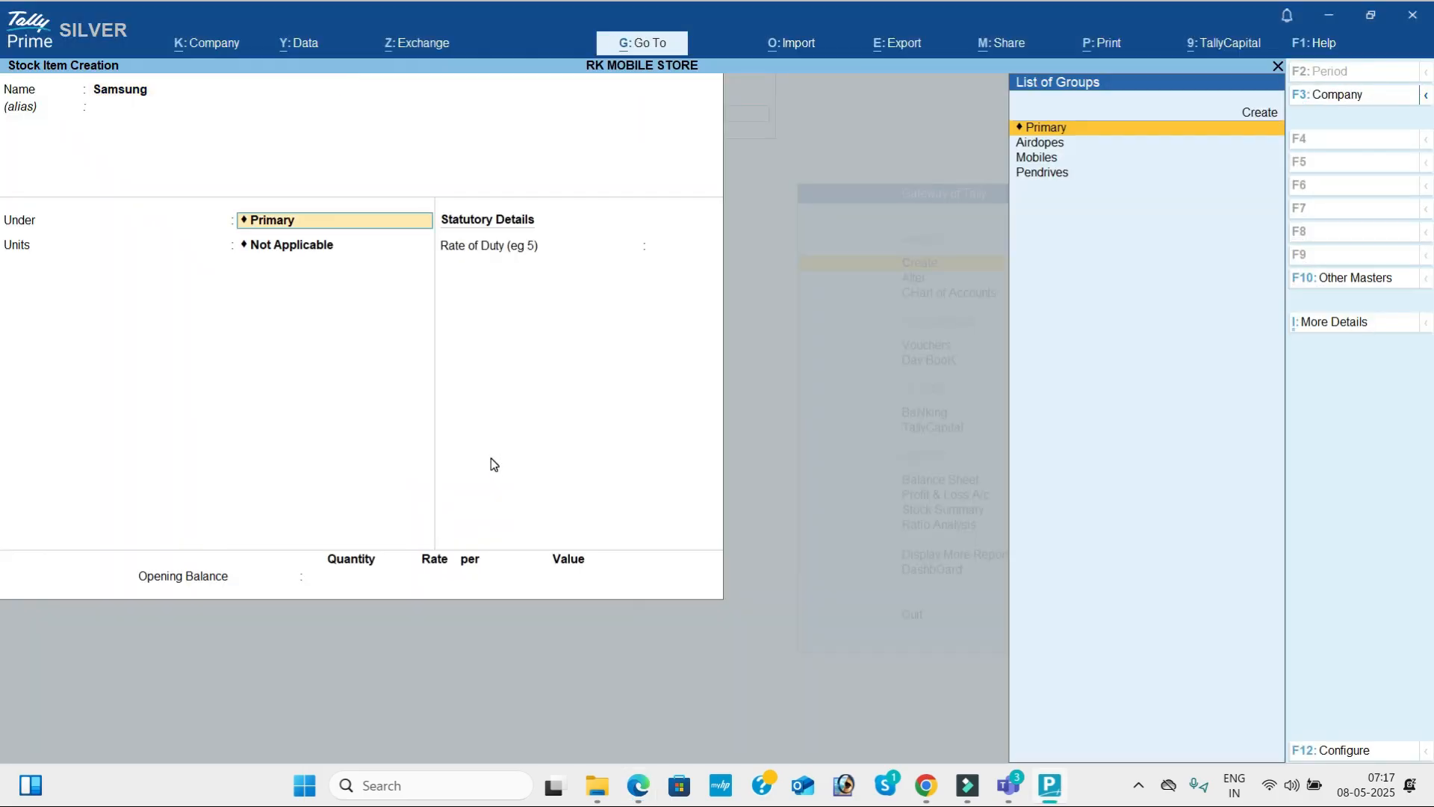
Save the Samsung stock item under Pendrives with units nos, and leave item creation for the Gateway of Tally.
key(Down)
key(Down)
key(Down)
key(Return)
key(Return)
key(Return)
key(Return)
key(Return)
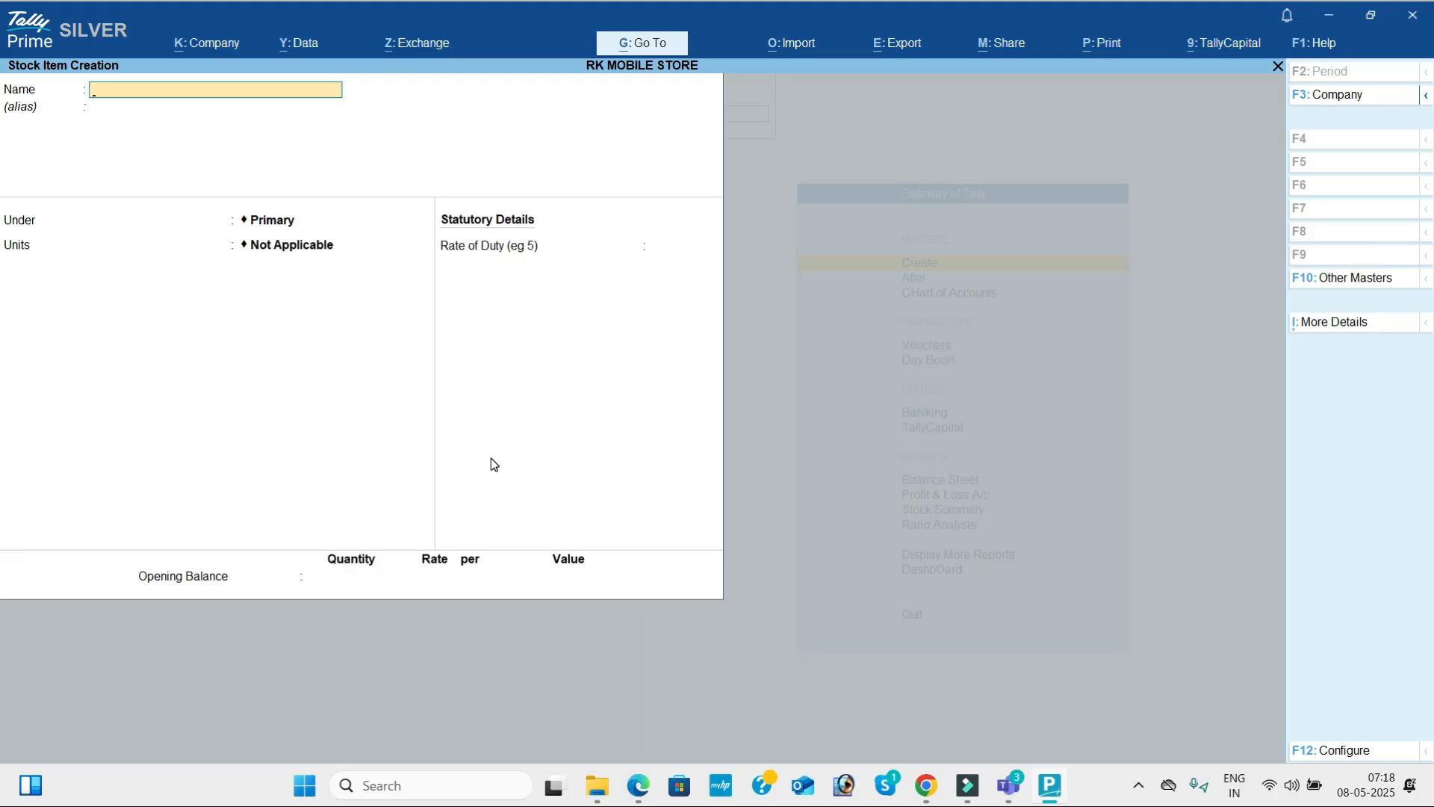
key(Escape)
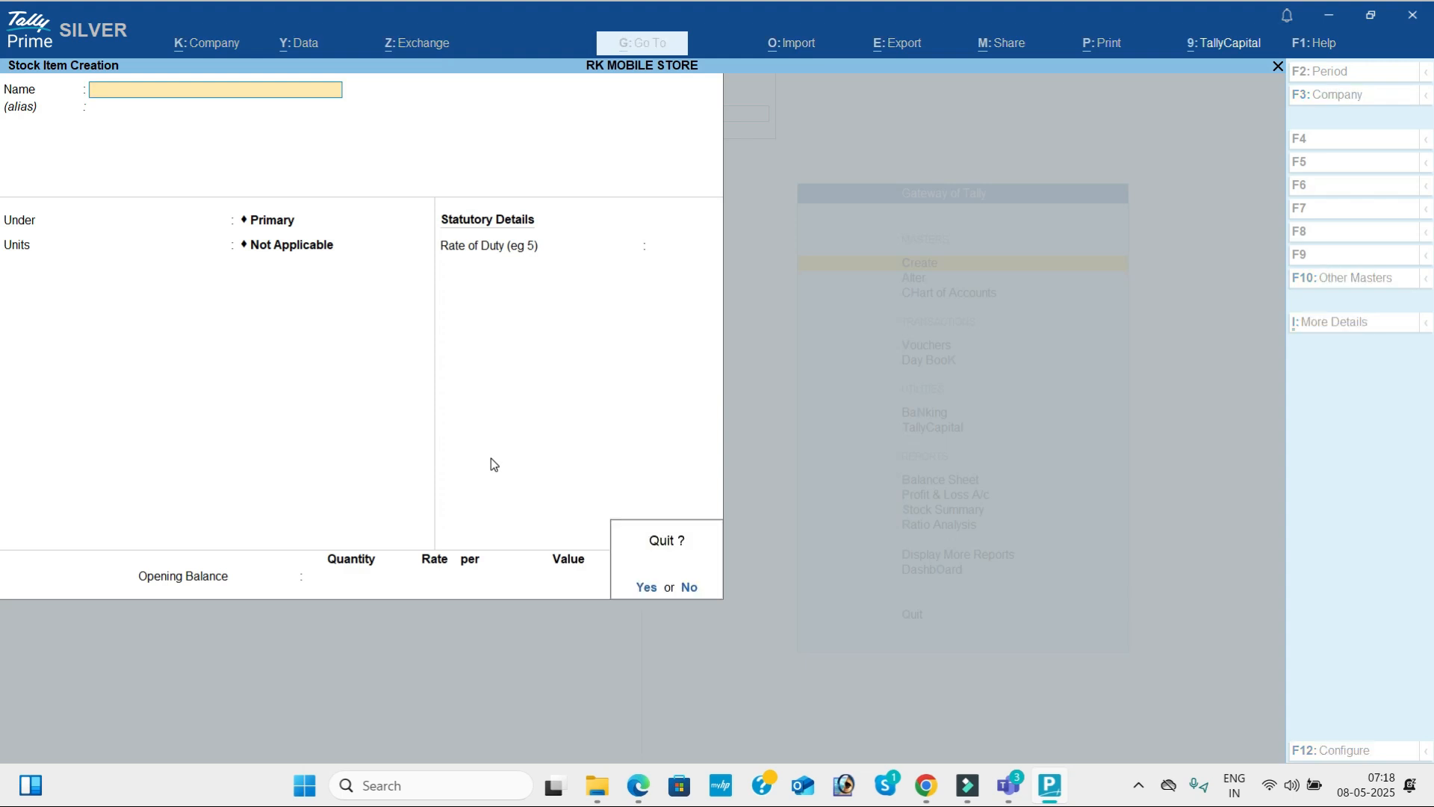
key(y)
key(Escape)
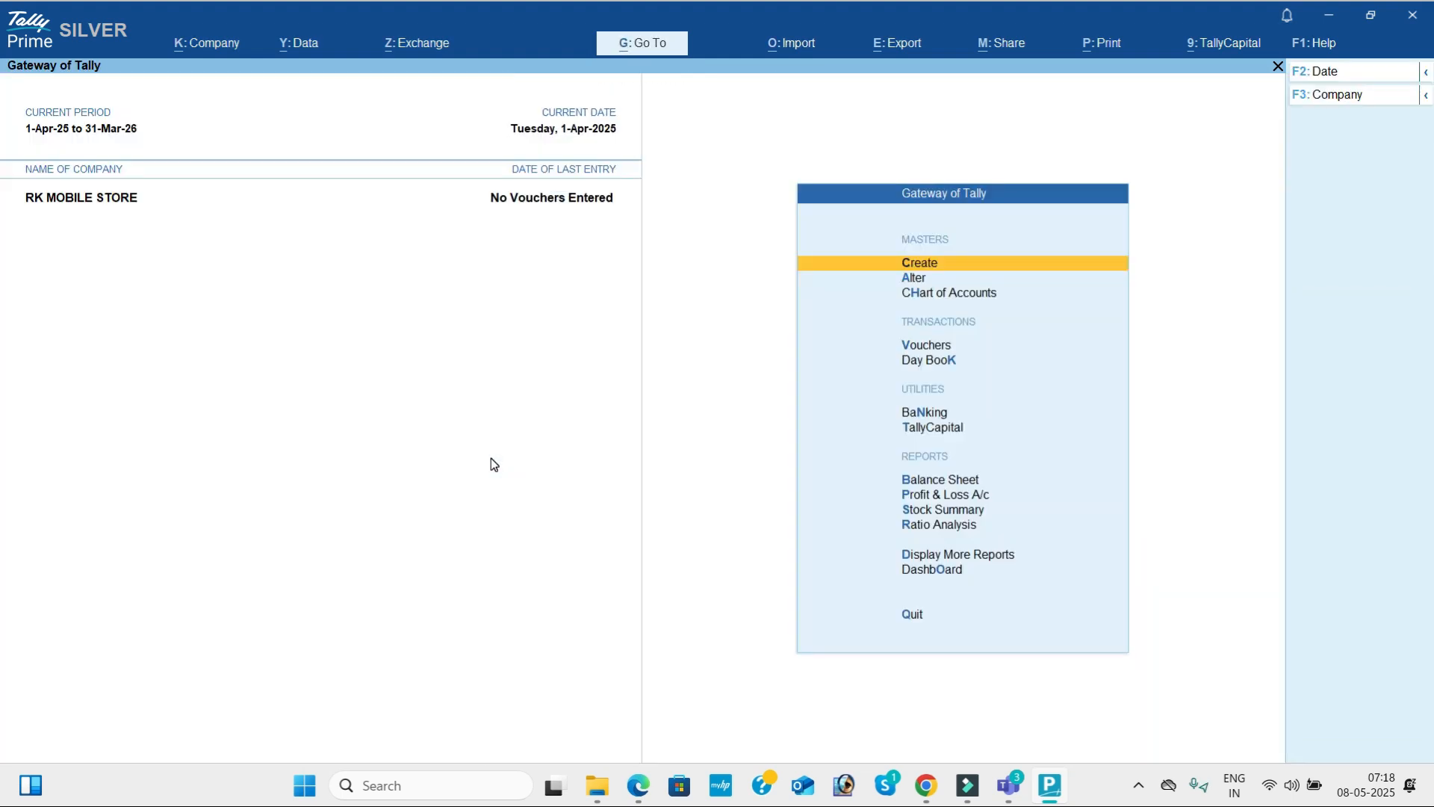
Open the list of stock items for alteration and view the details of the Boat item.
key(Down)
key(Down)
key(Down)
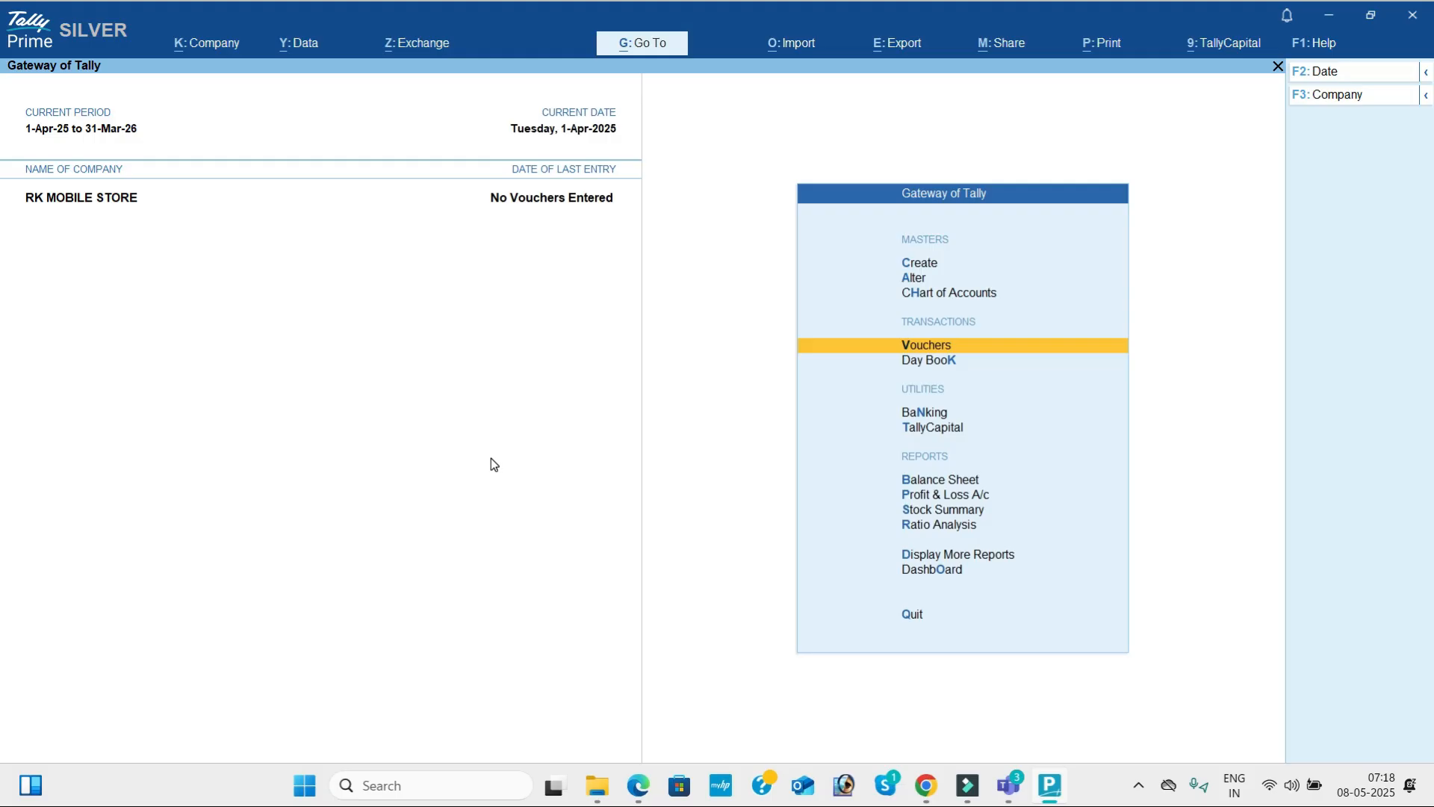
key(Up)
key(Up)
key(Return)
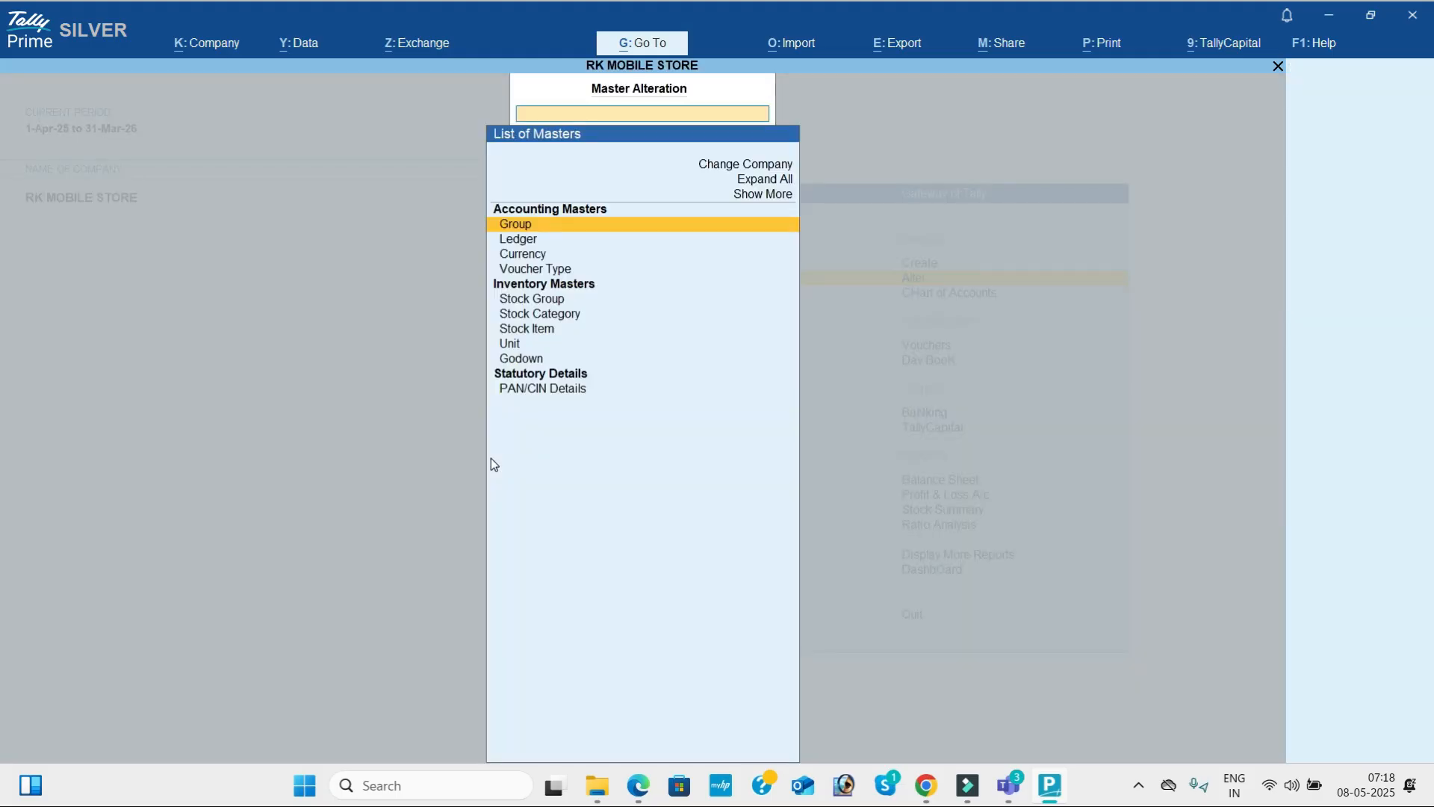
key(Down)
key(Down)
key(Down)
key(Down)
key(Down)
key(Down)
key(Return)
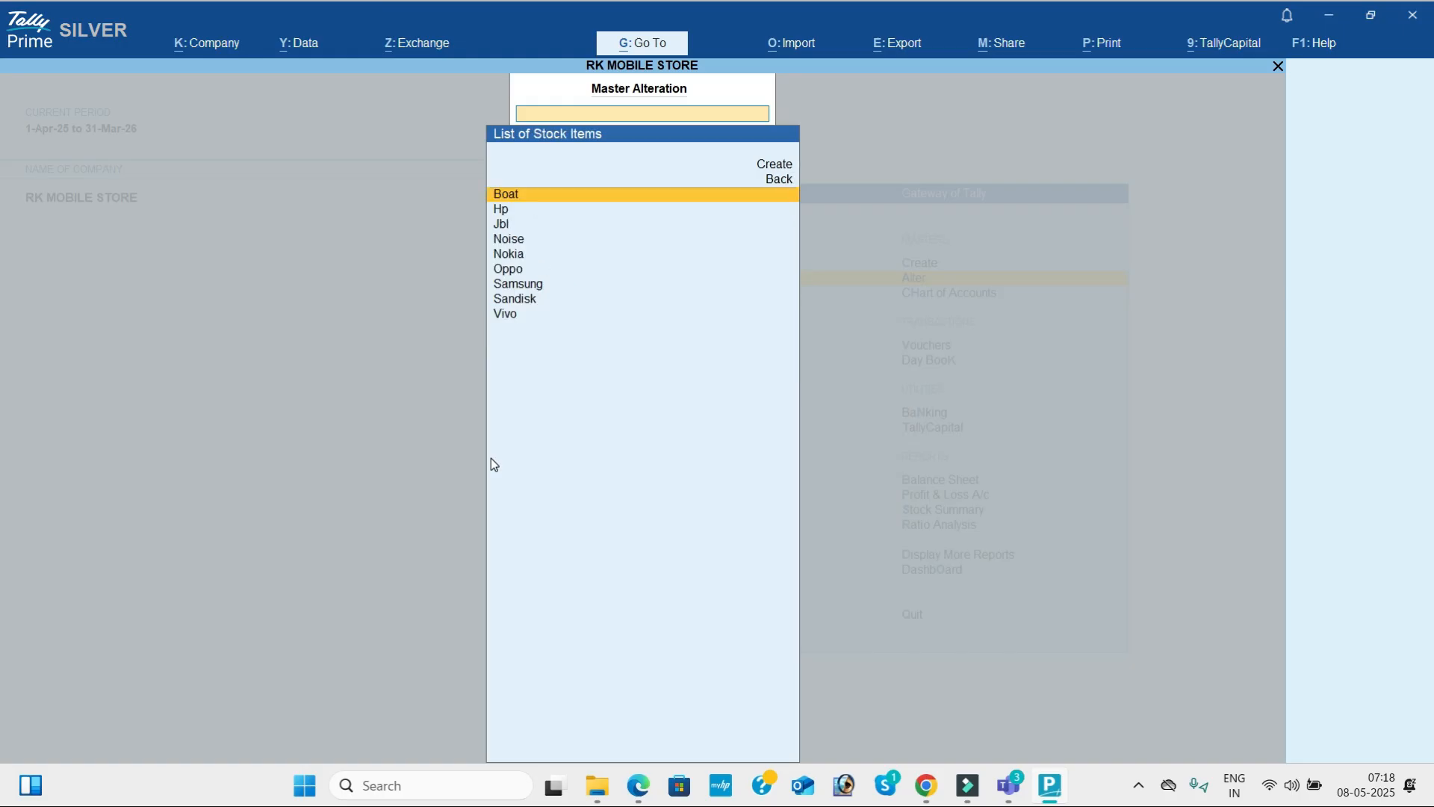
key(Return)
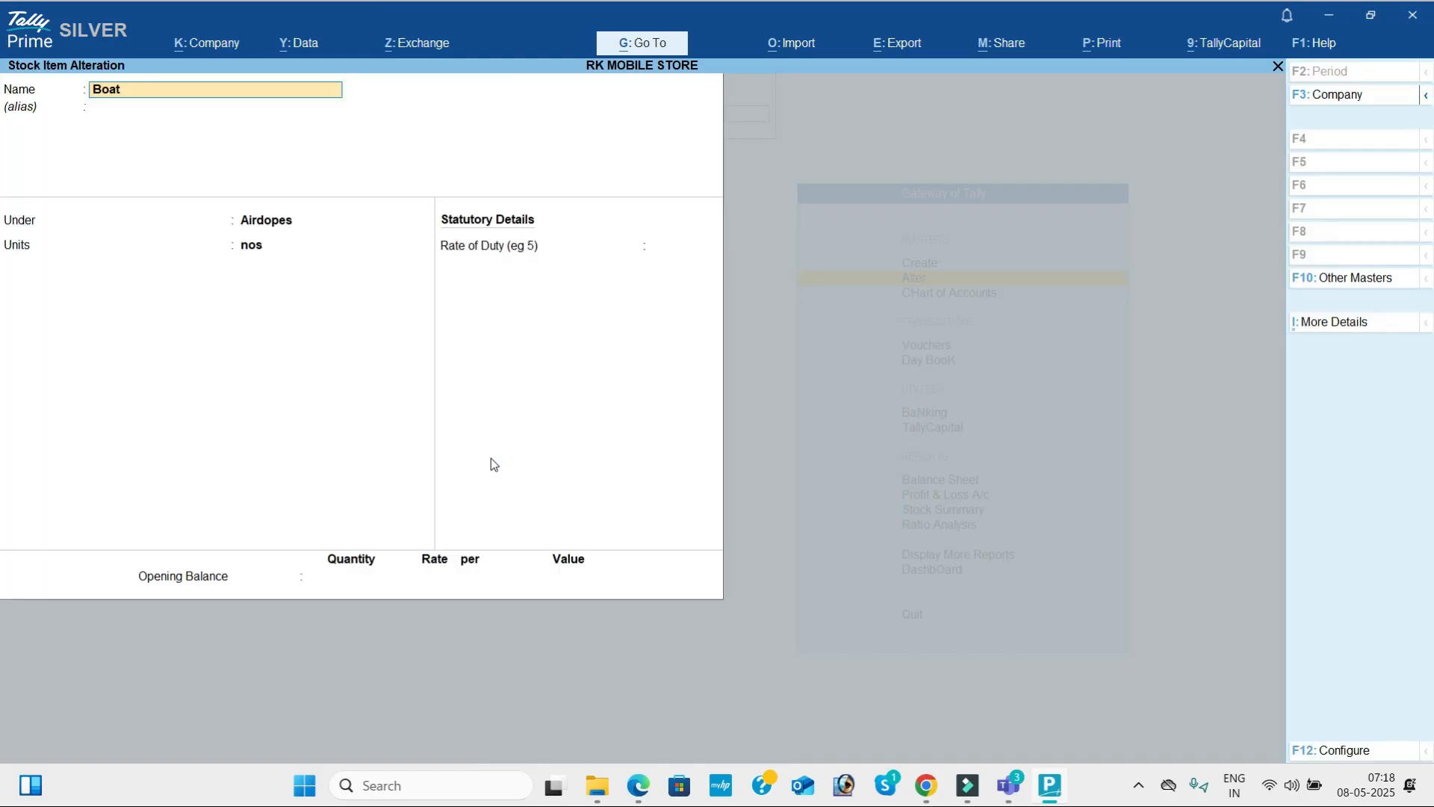
Leave the Boat item unaltered and look through the lists of existing stock items and units.
key(Escape)
key(Return)
key(Down)
key(Down)
key(Escape)
key(Down)
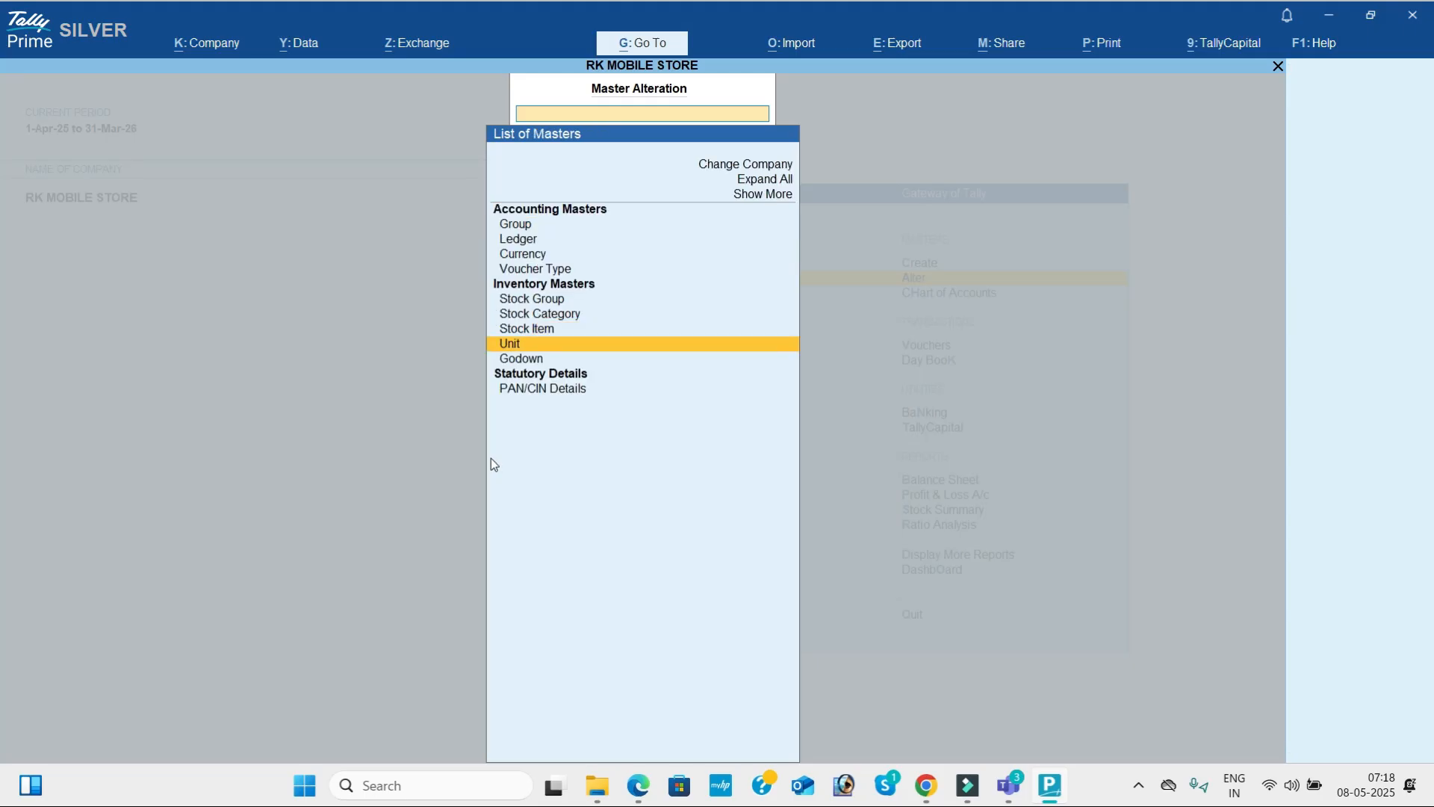
key(Return)
Open voucher entry, switch the voucher type to Receipt, and choose Capital as the credited ledger.
key(Down)
key(Down)
key(Down)
key(Escape)
key(Escape)
key(Down)
key(Down)
key(Return)
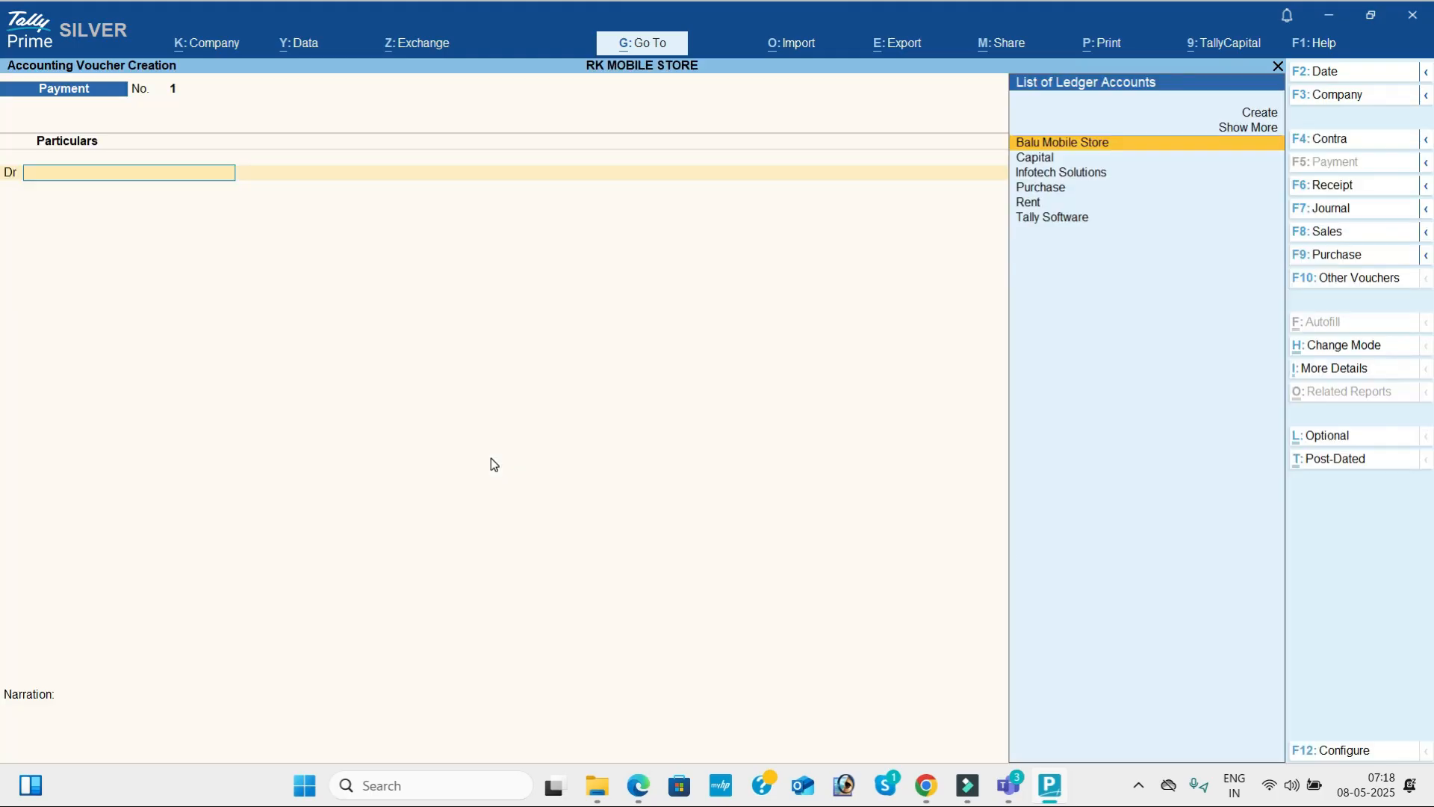
click(1357, 184)
key(Down)
key(Return)
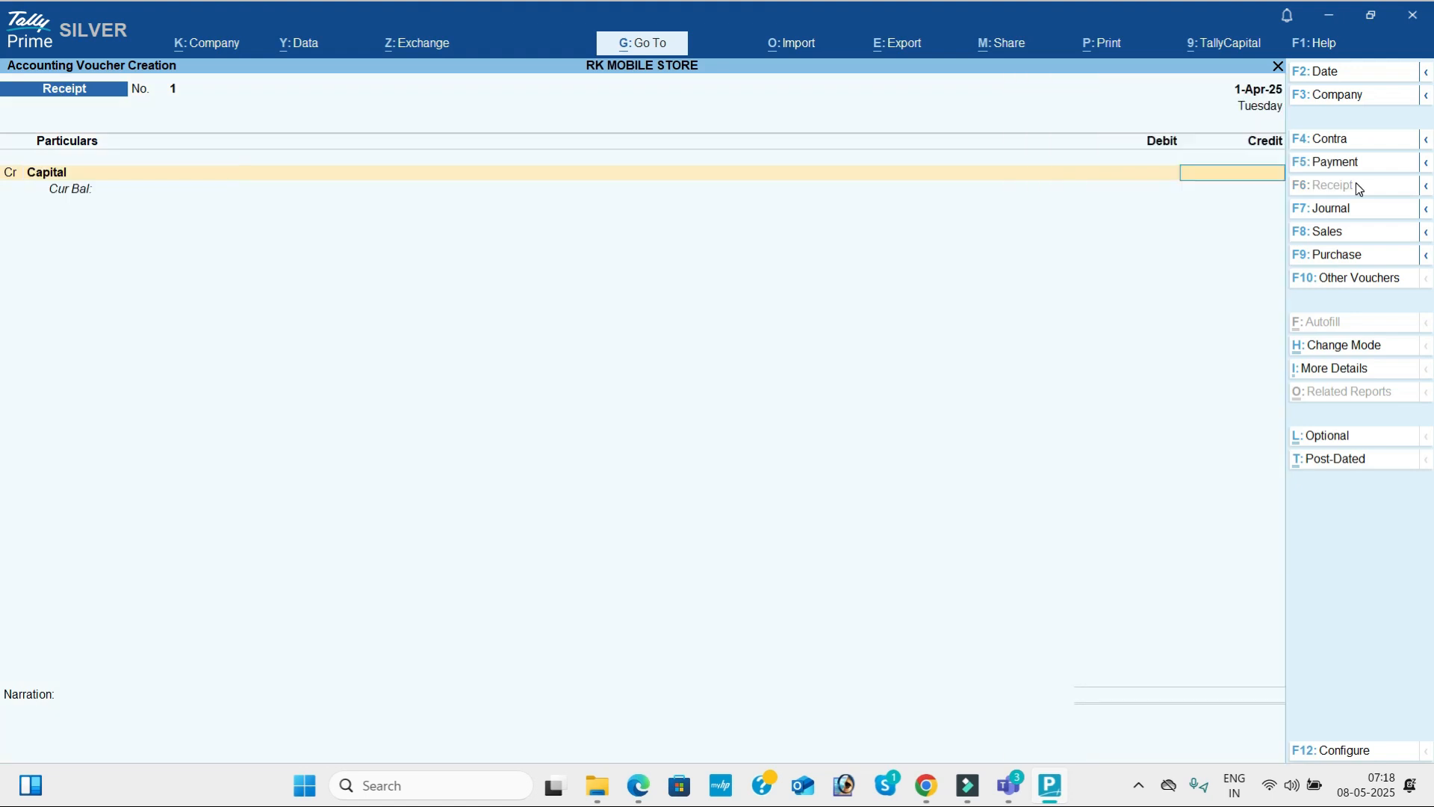
Check the starting capital in the PDF's Problem-7 and credit Capital with 15,00,000 in the receipt voucher.
key(alt+Tab)
scroll(1356, 183, up, 4)
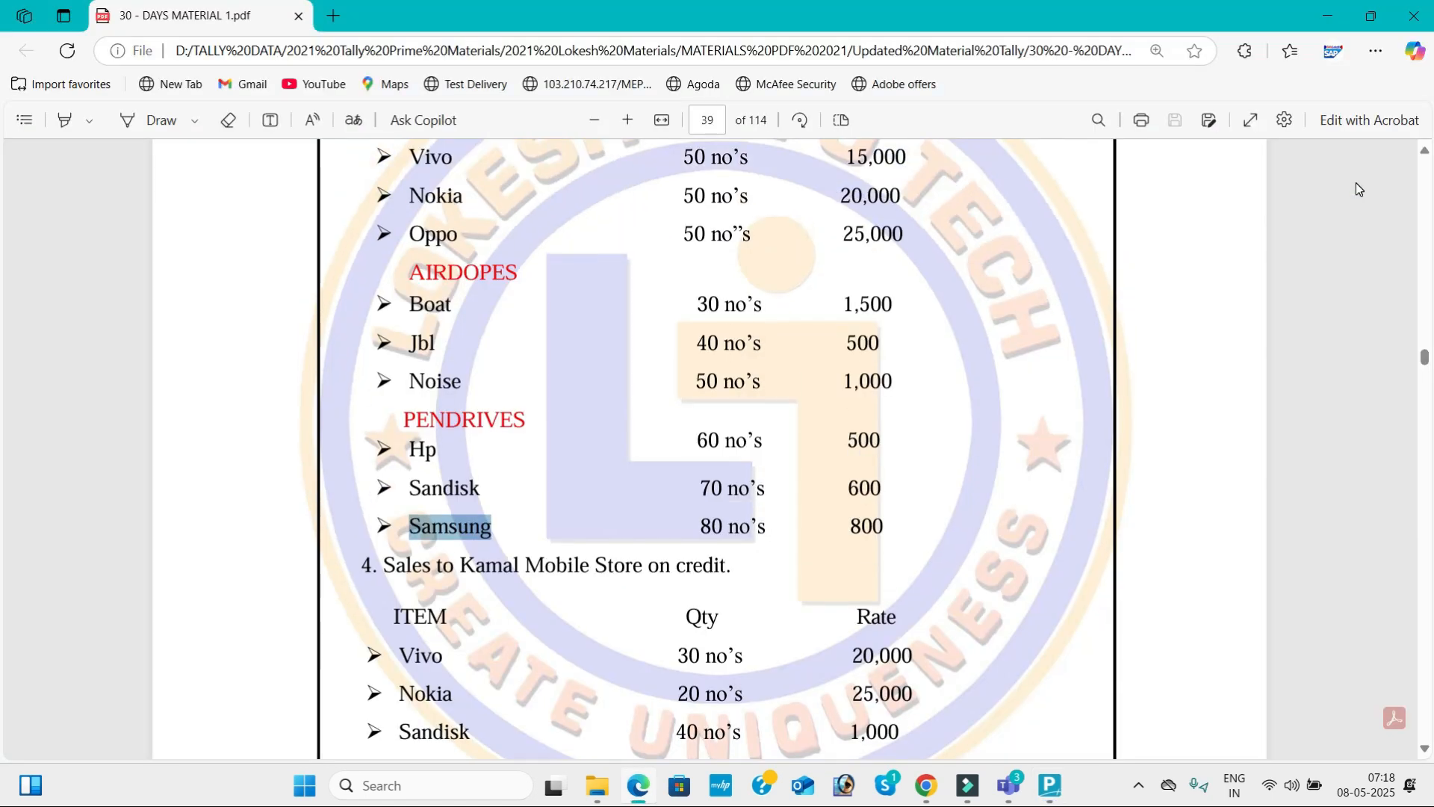
scroll(1356, 182, up, 1)
key(alt+Tab)
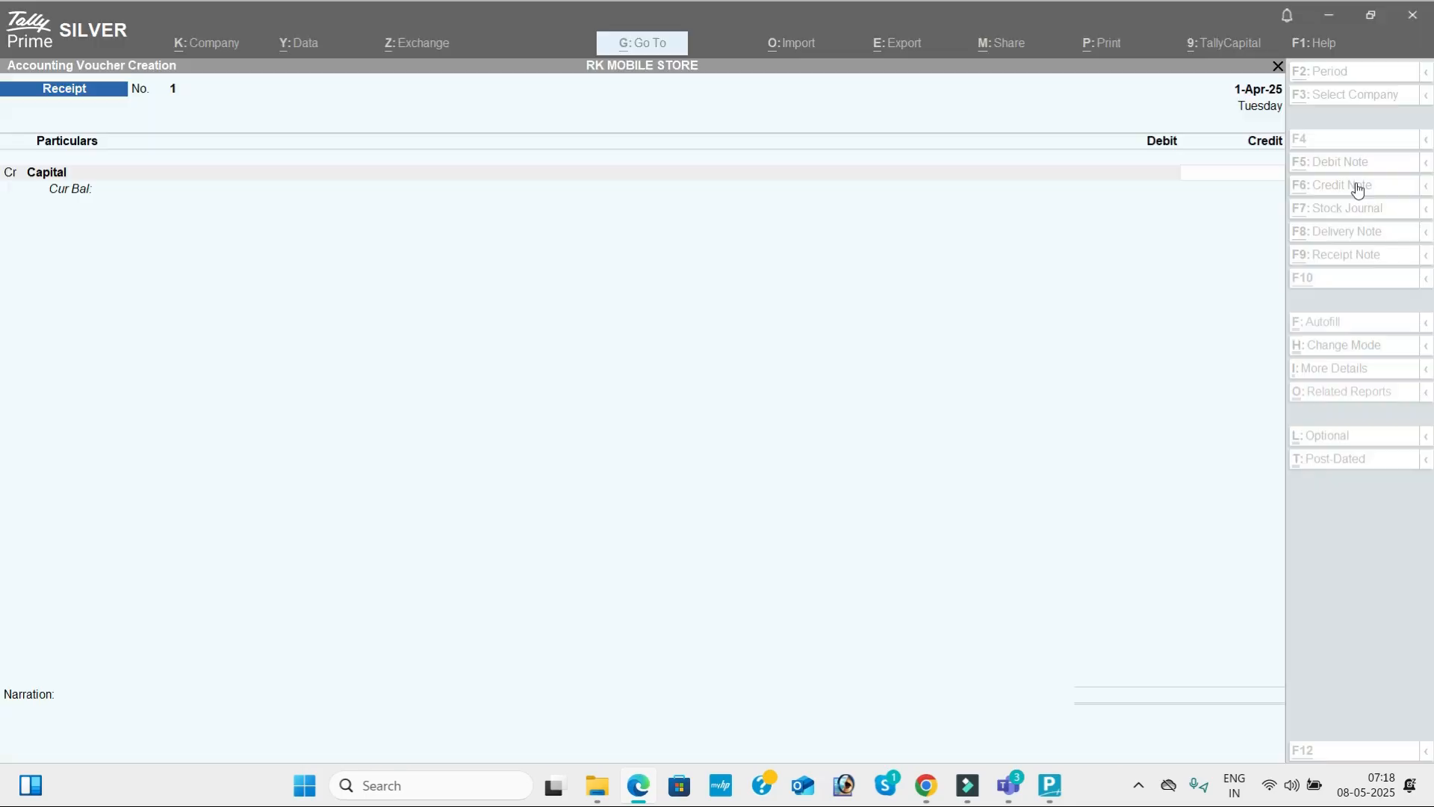
text(1500000)
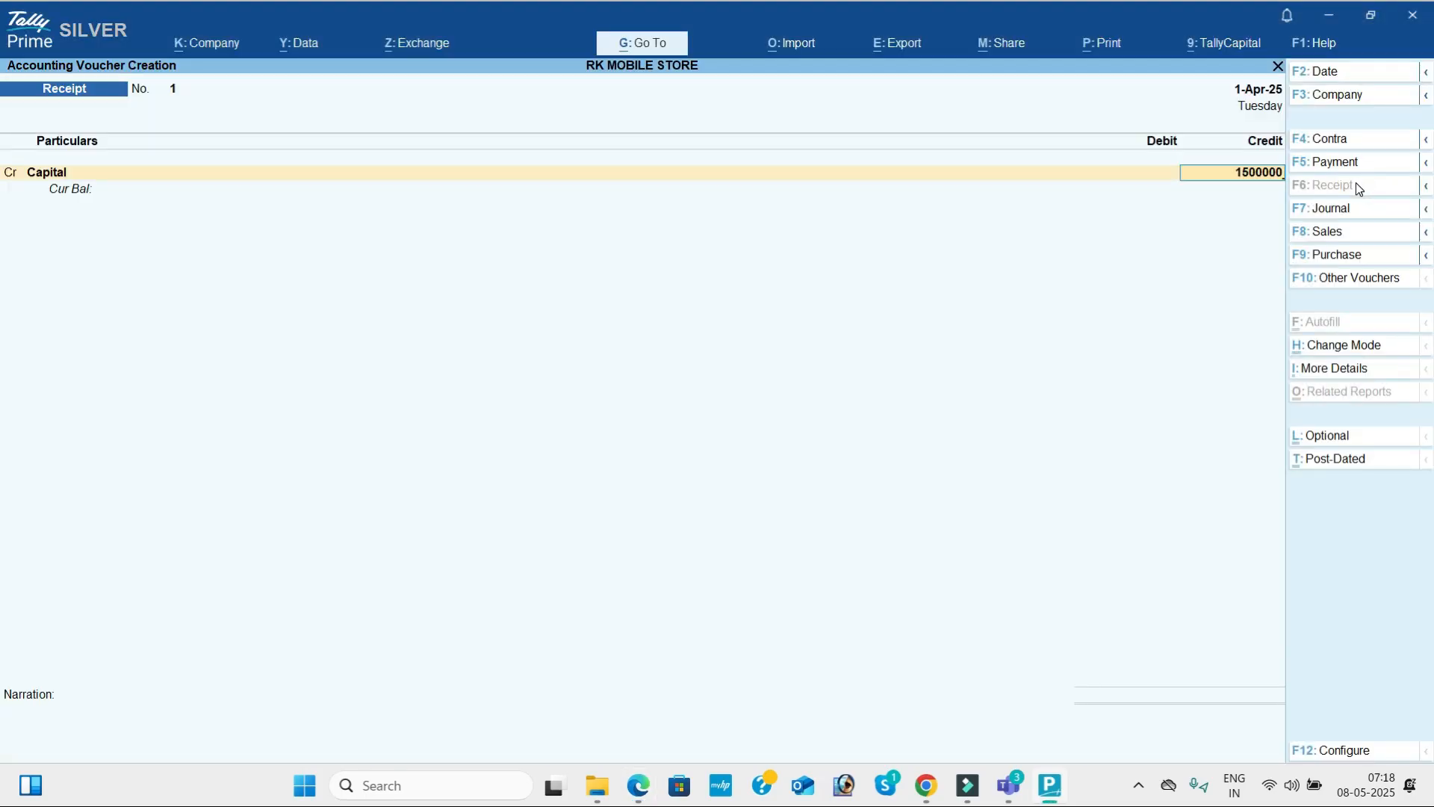
key(Return)
Debit Cash with 15,00,000 and save the receipt voucher without a narration.
key(Down)
key(Down)
key(Return)
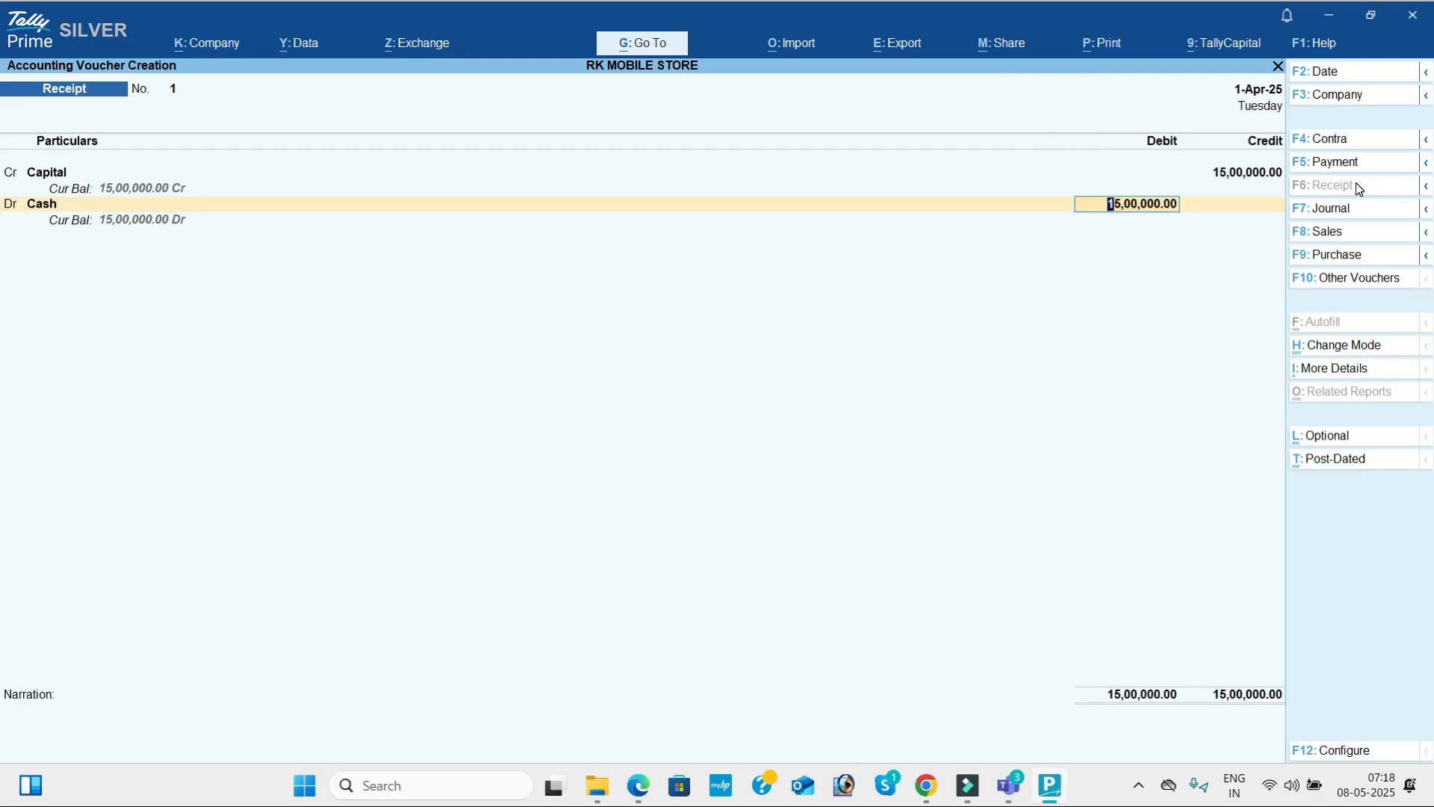
key(Return)
key(Return)
key(Return)
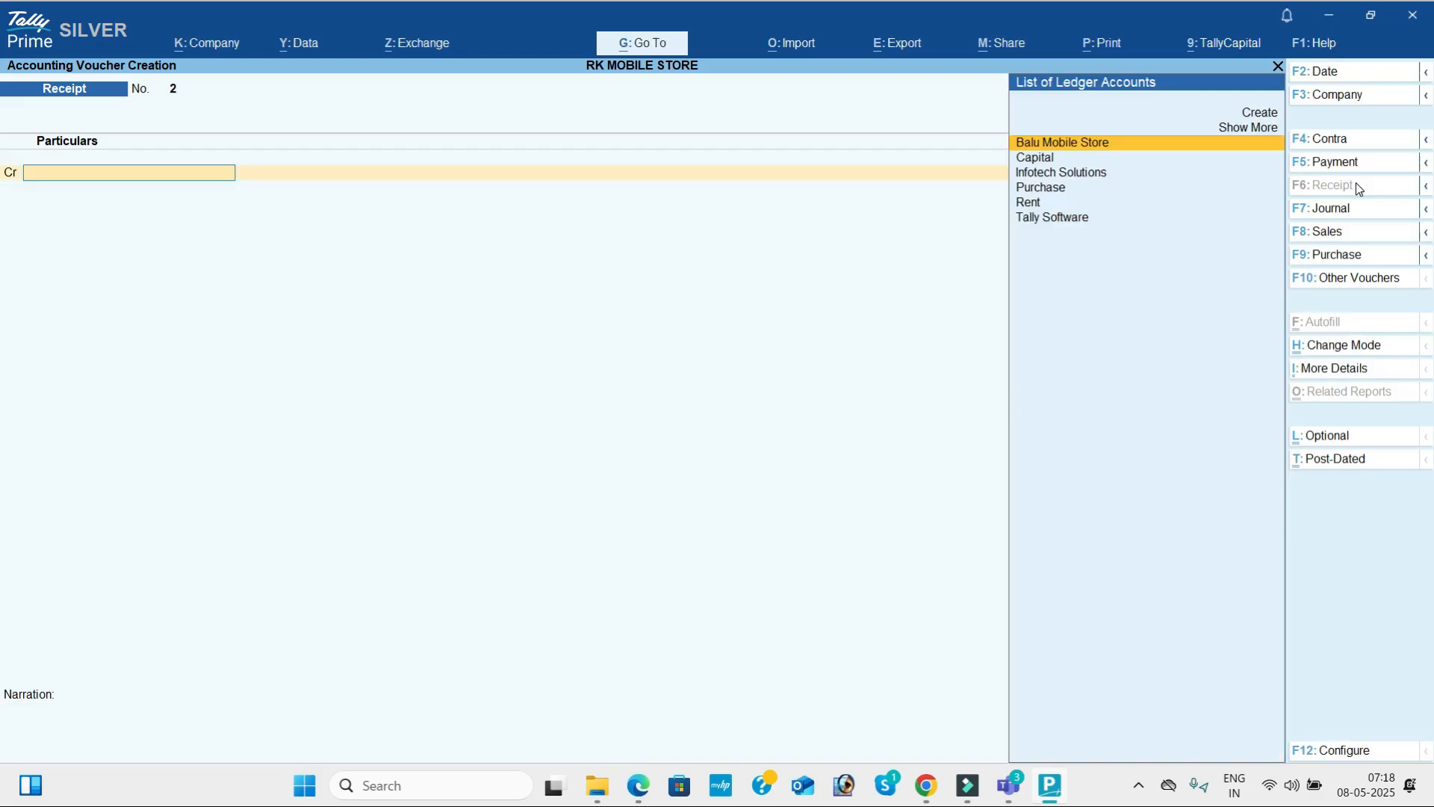
Record the bank deposit from the PDF as a Contra voucher crediting Cash and debiting Sbi Bank with 5,00,000.
click(1355, 142)
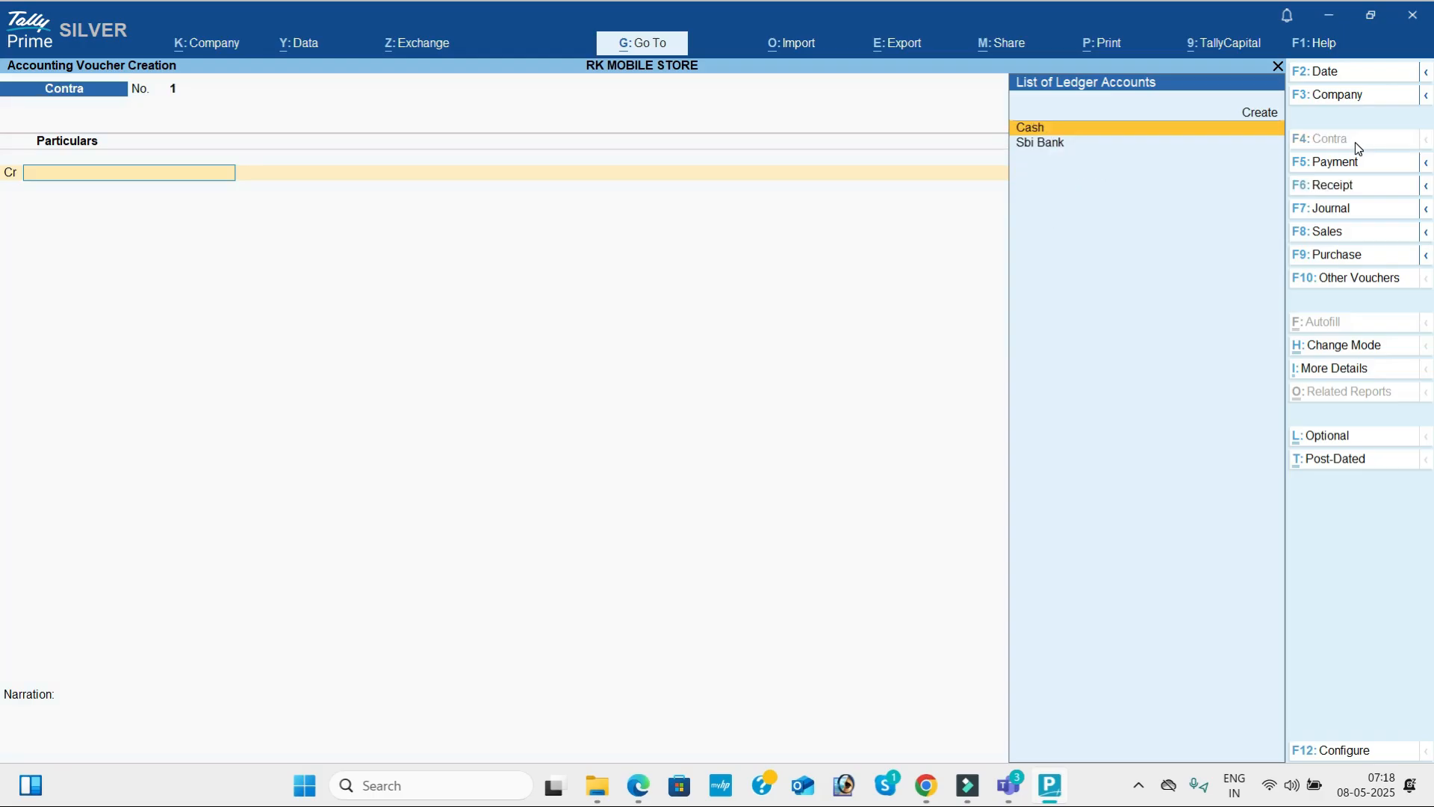
key(Return)
key(alt+Tab)
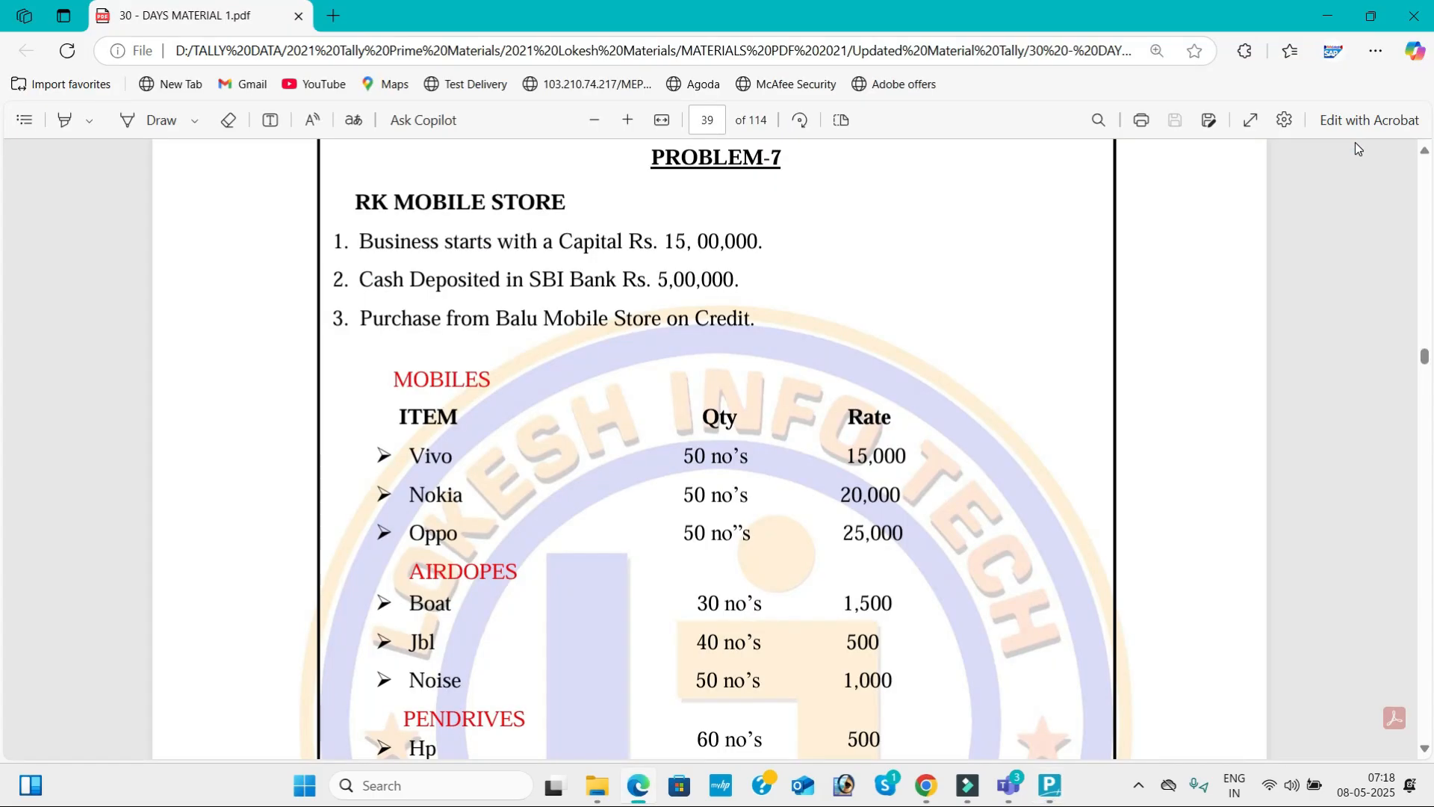
key(alt+Tab)
text(50000)
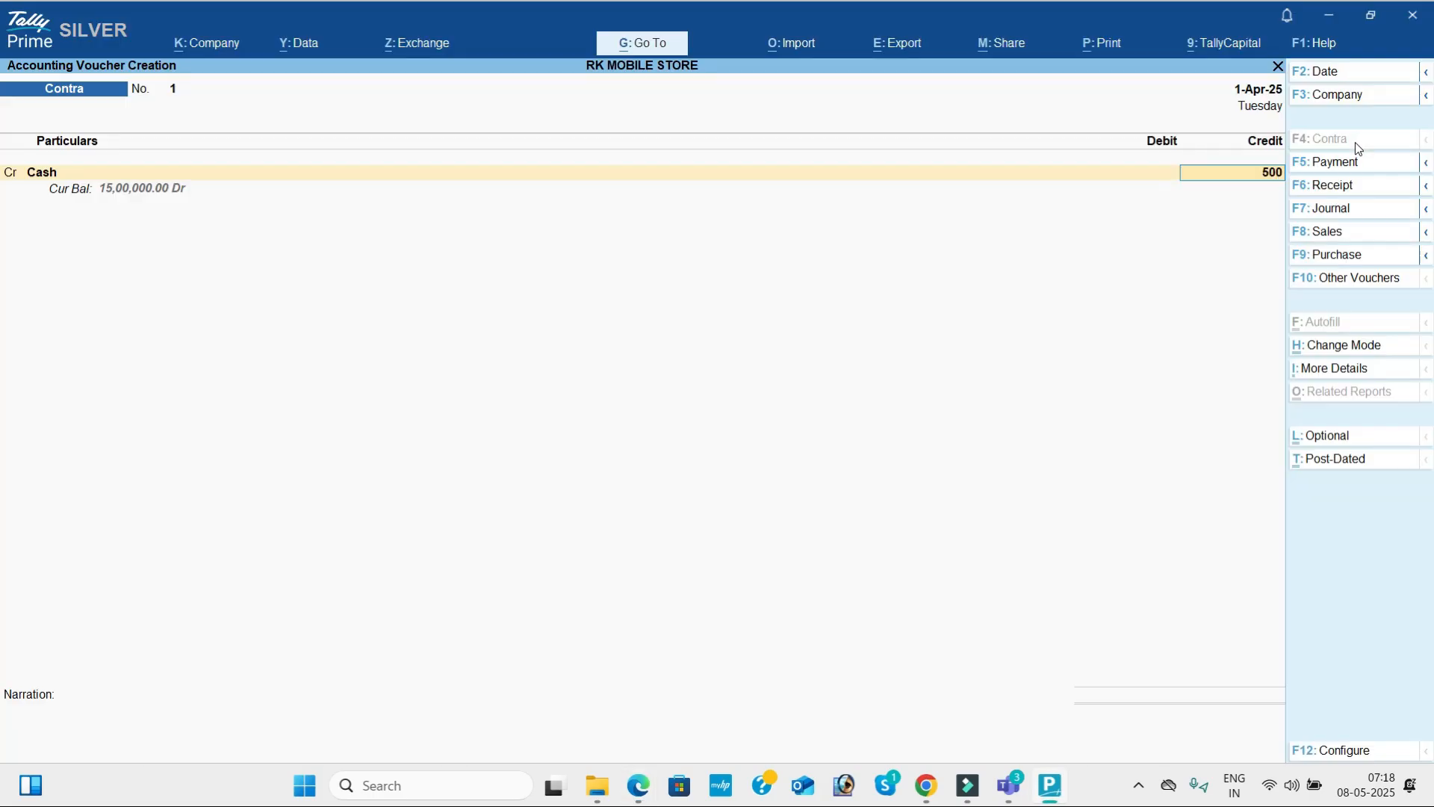
key(Return)
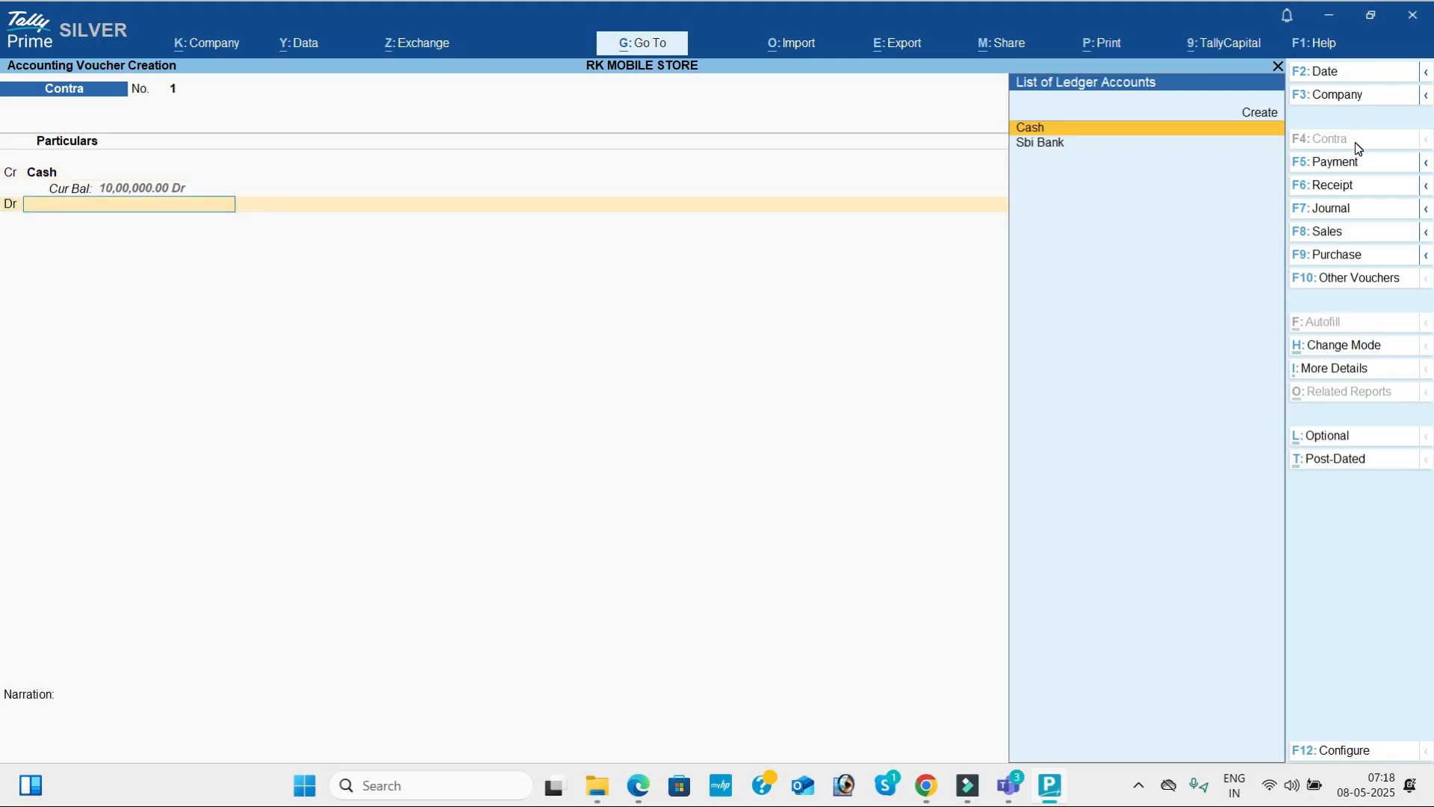
key(Down)
key(Return)
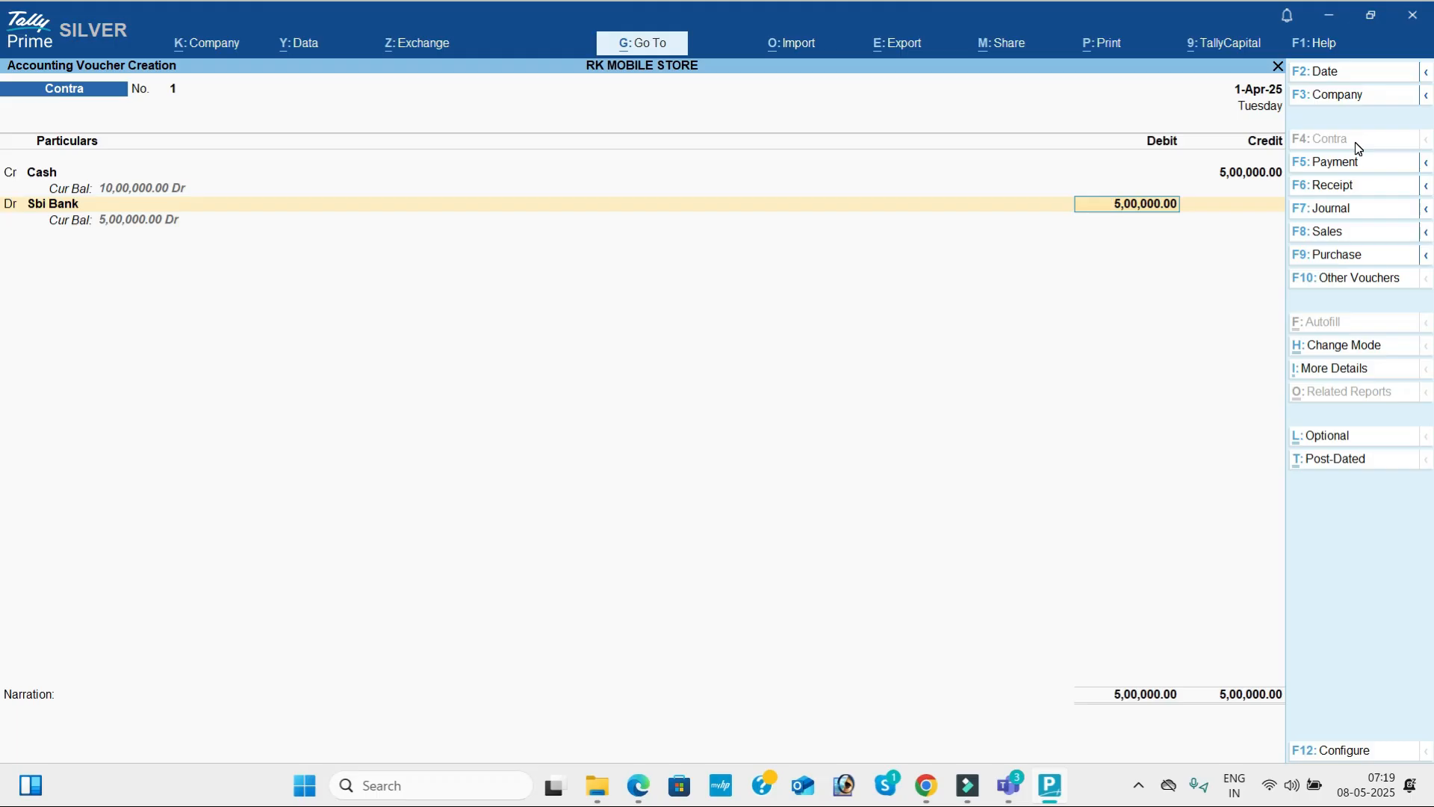
key(ctrl+a)
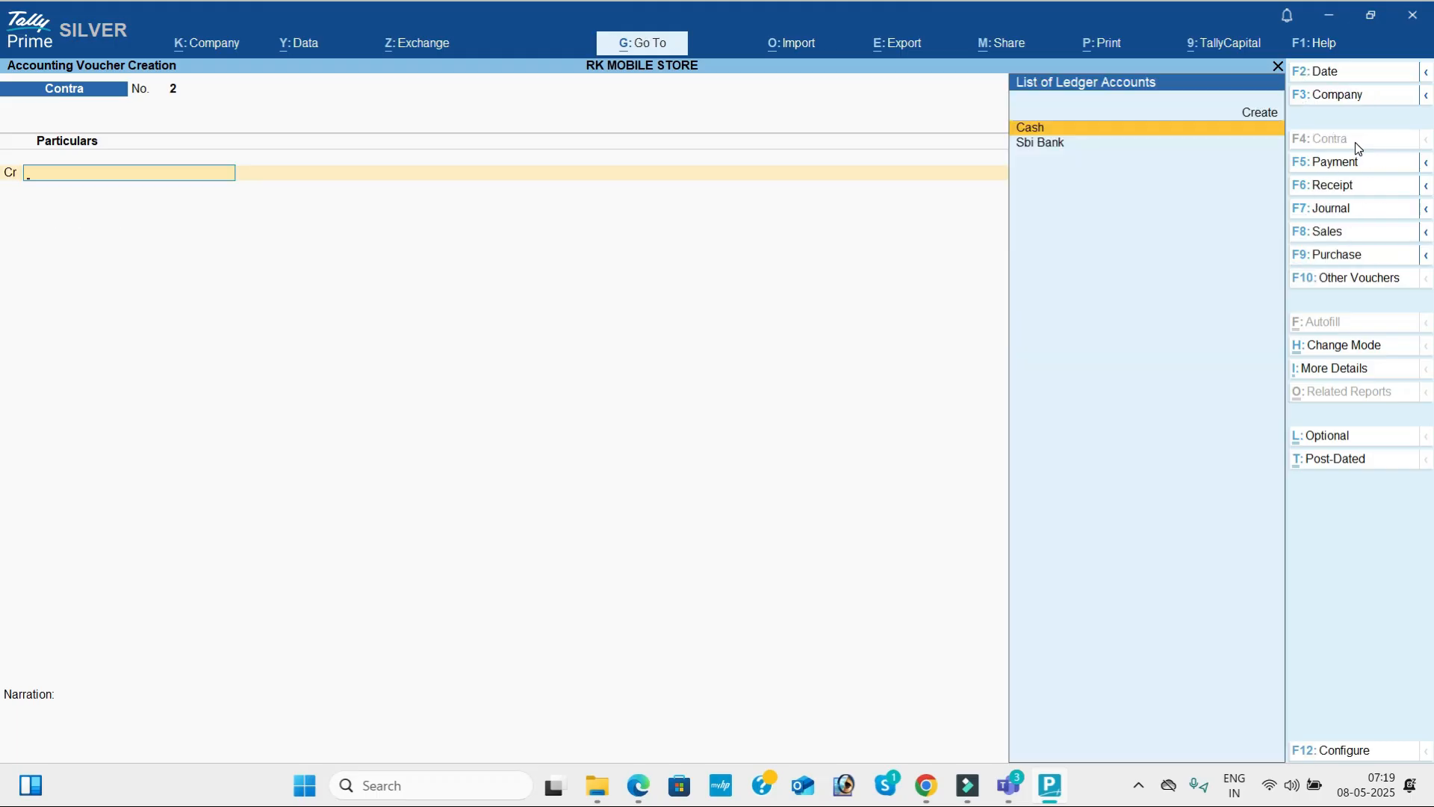
Start a Purchase voucher with blank supplier invoice number and date, and choose Balu Mobile Store as the party account.
click(1348, 260)
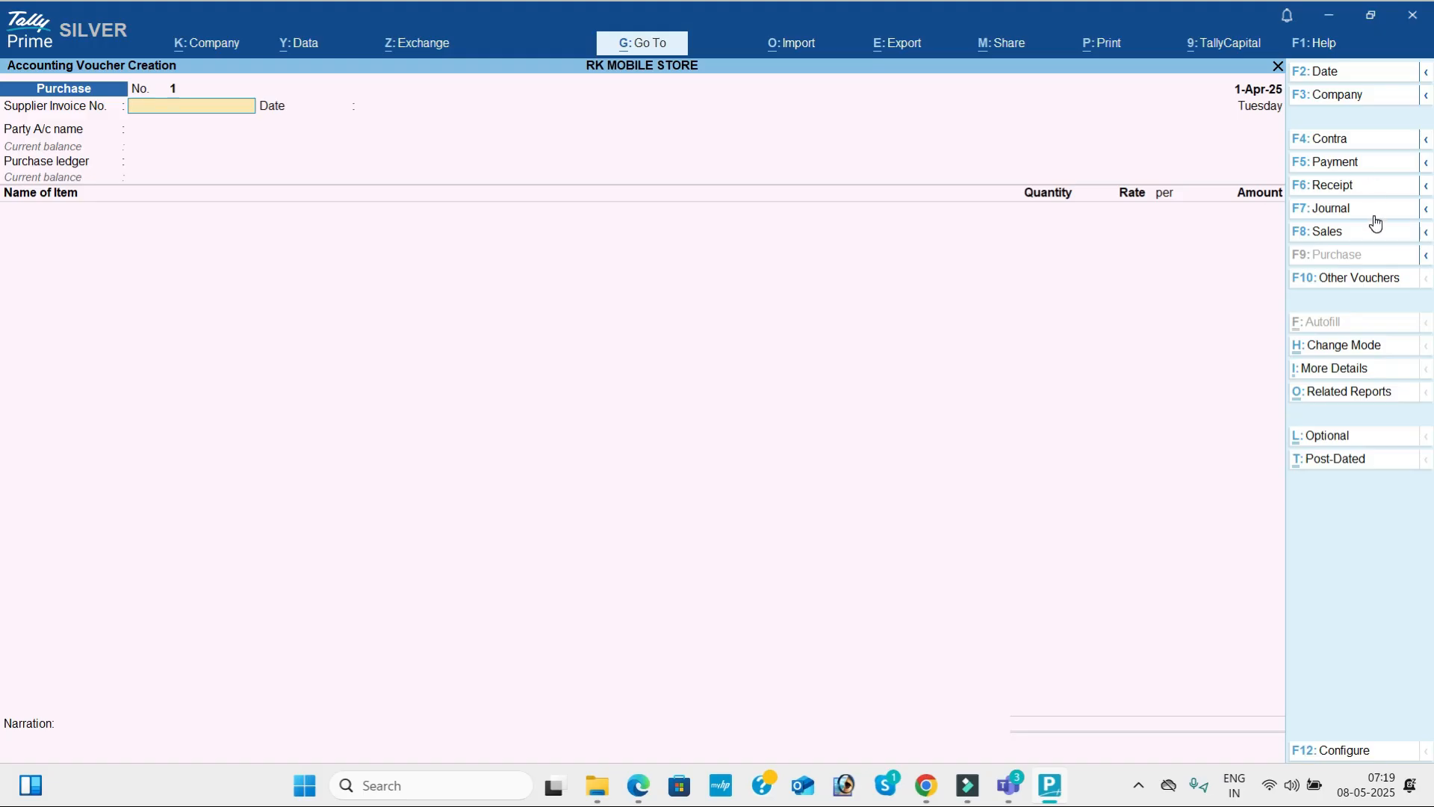
key(Return)
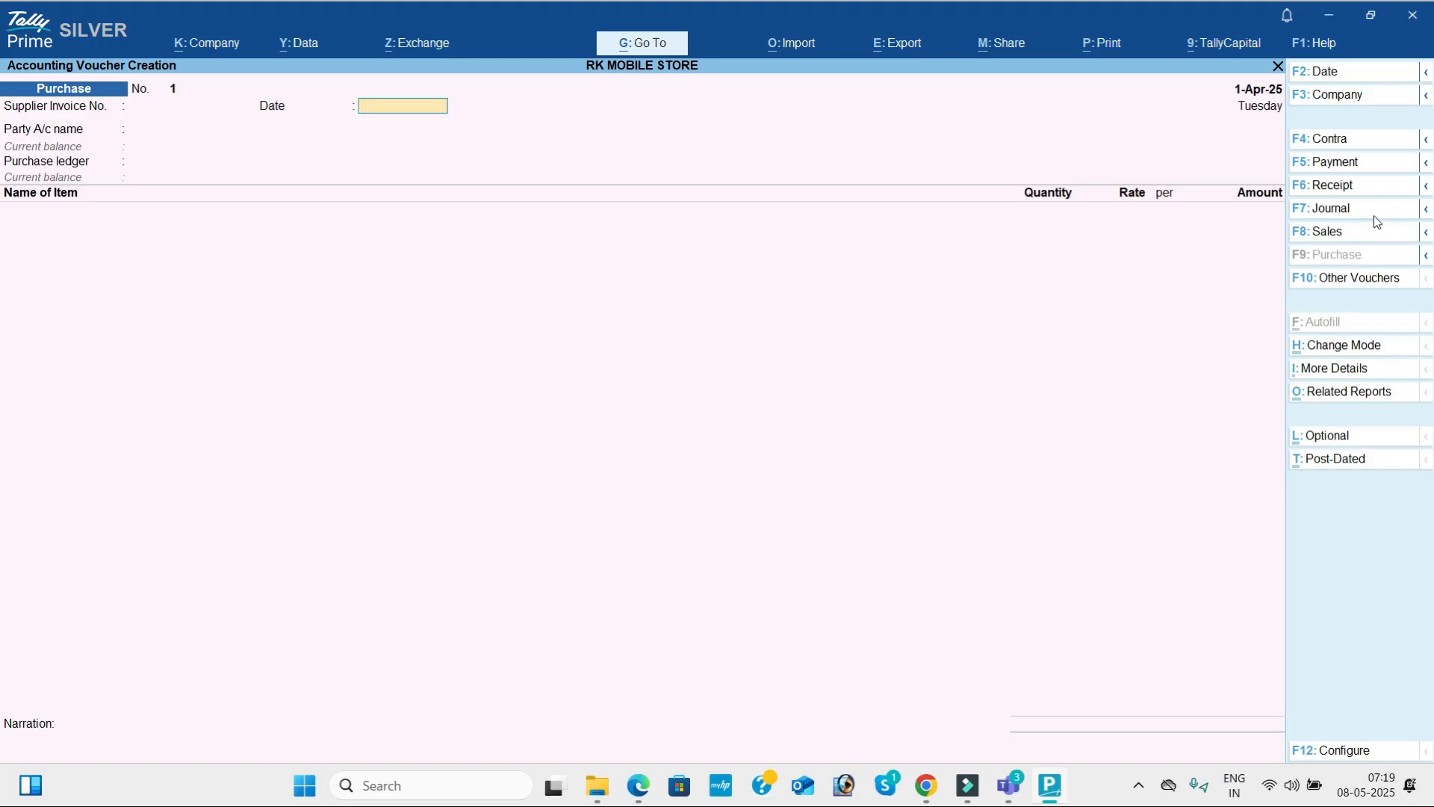
key(Return)
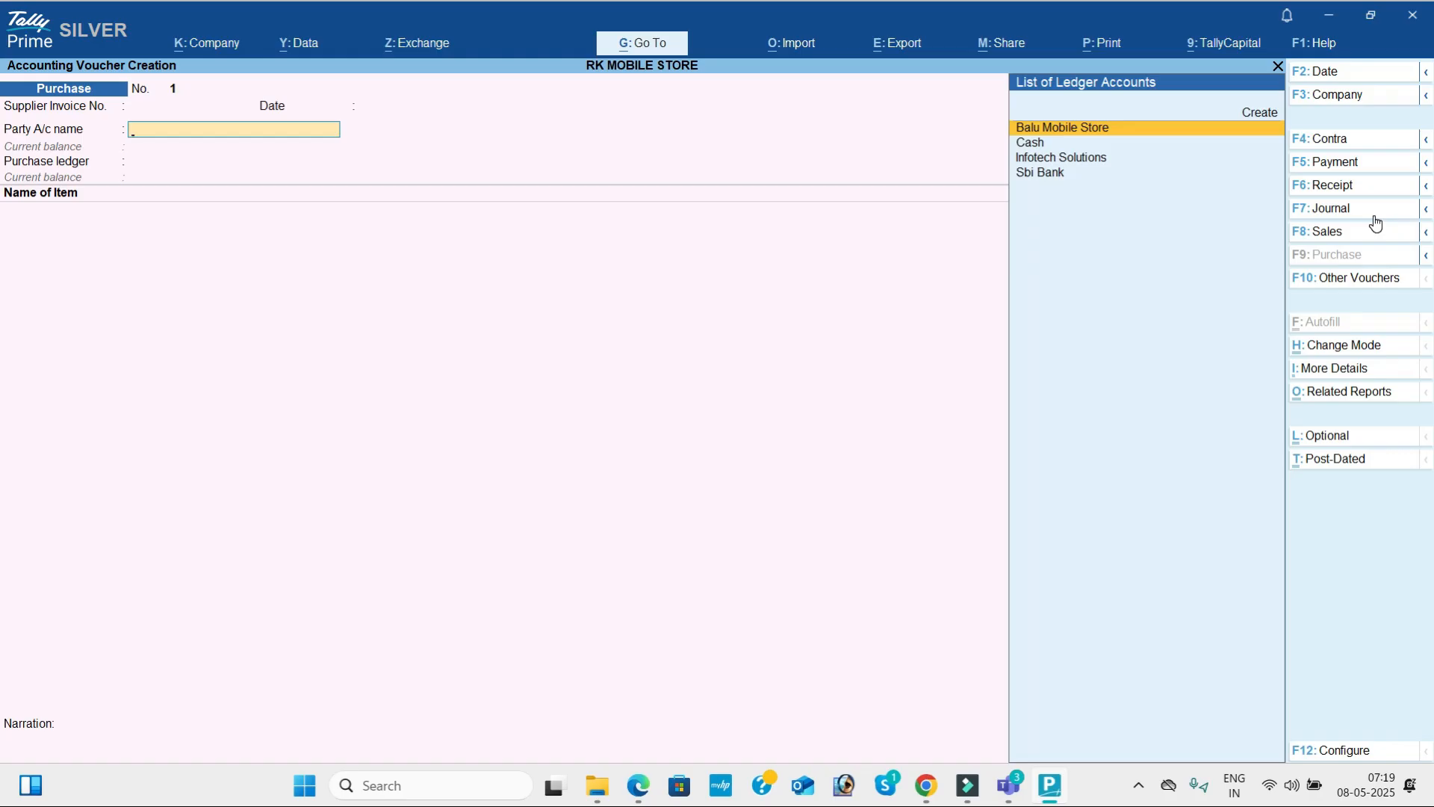
key(Return)
key(Return)
key(Return)
key(Return)
key(Return)
key(Return)
key(Return)
key(Return)
Accept the default supplementary and party details for Balu Mobile Store, and choose Purchase as the purchase ledger.
key(Return)
key(Return)
key(Return)
key(Return)
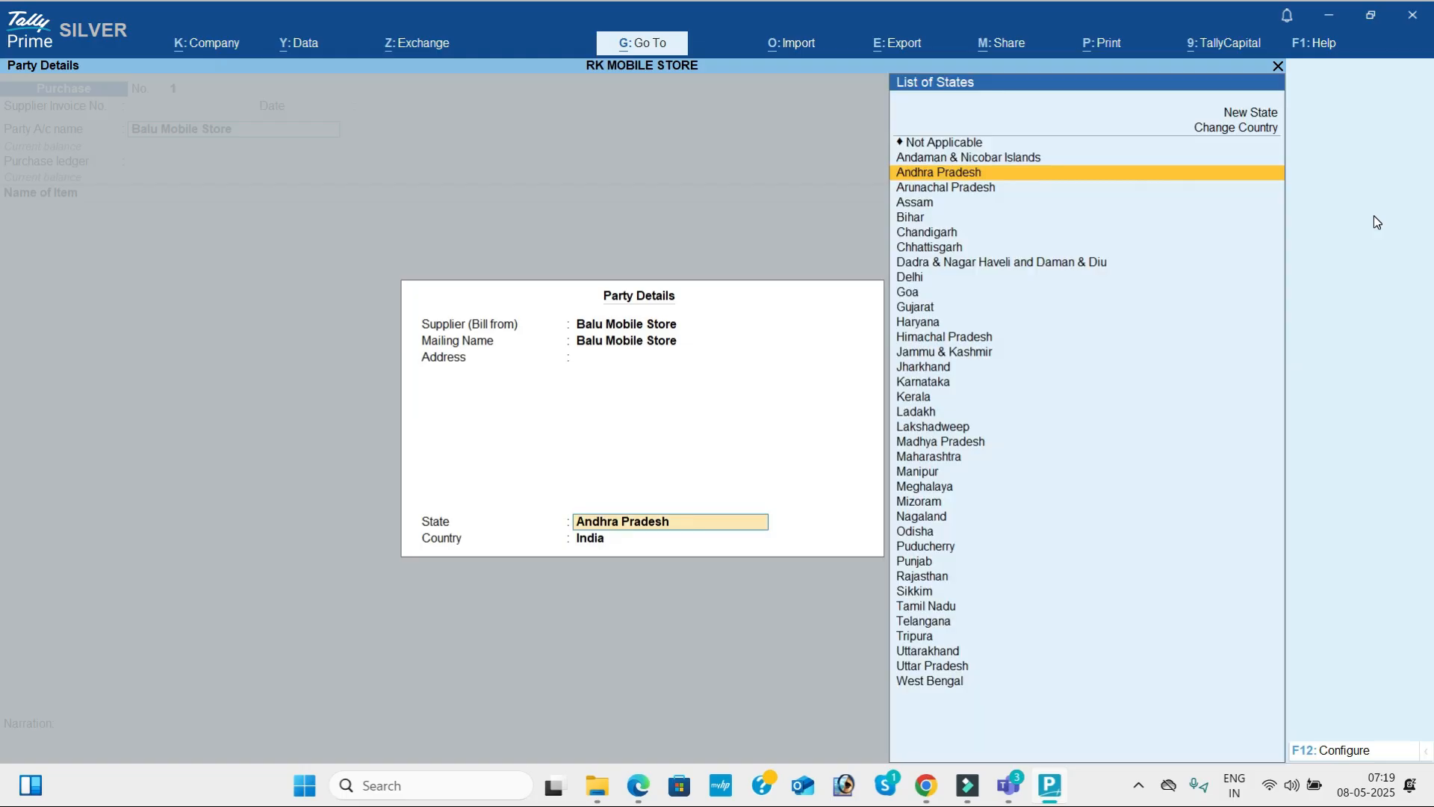
key(Return)
key(Return)
key(Return)
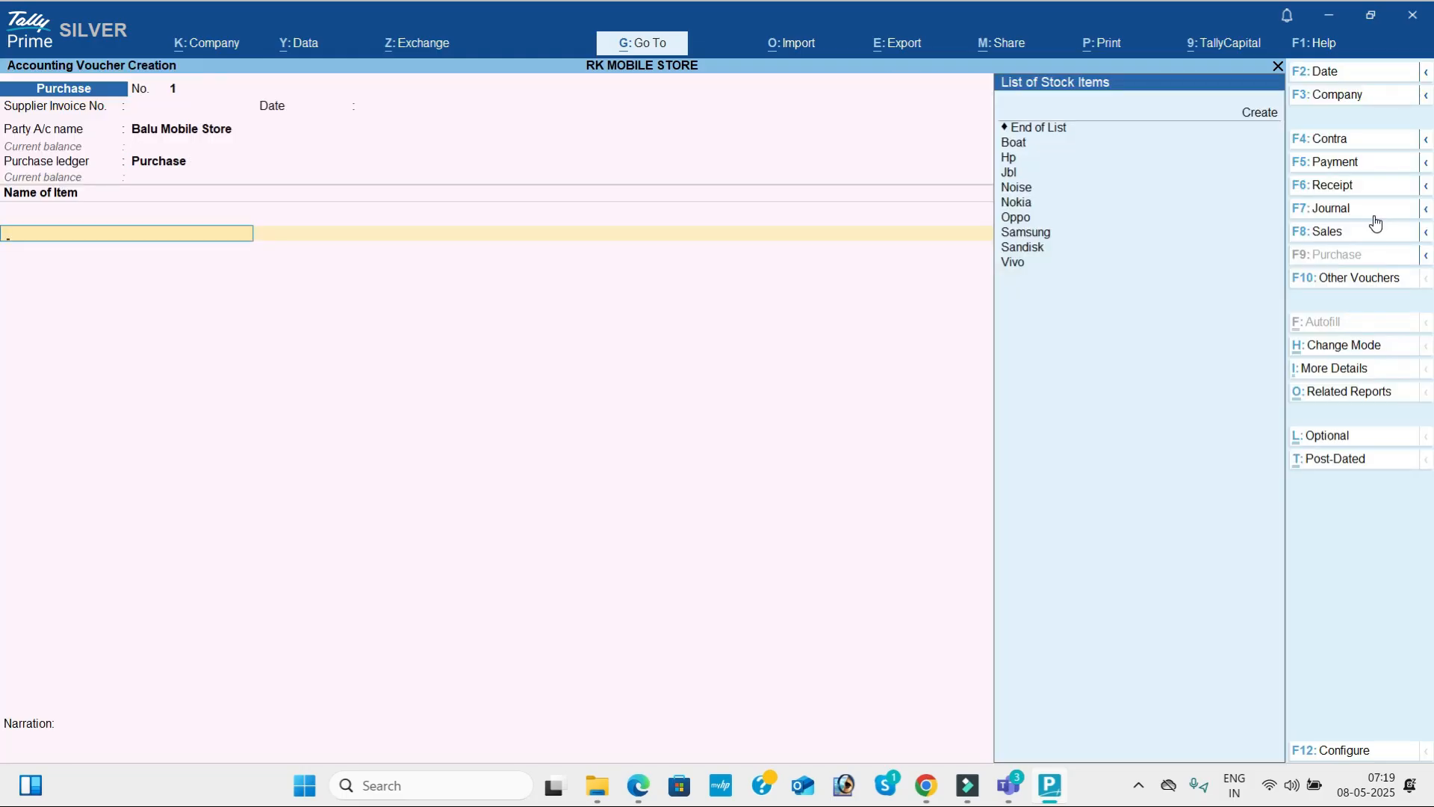
Look up the first purchased item in the PDF and add Vivo to the voucher with tracking number Not Applicable.
key(alt+Tab)
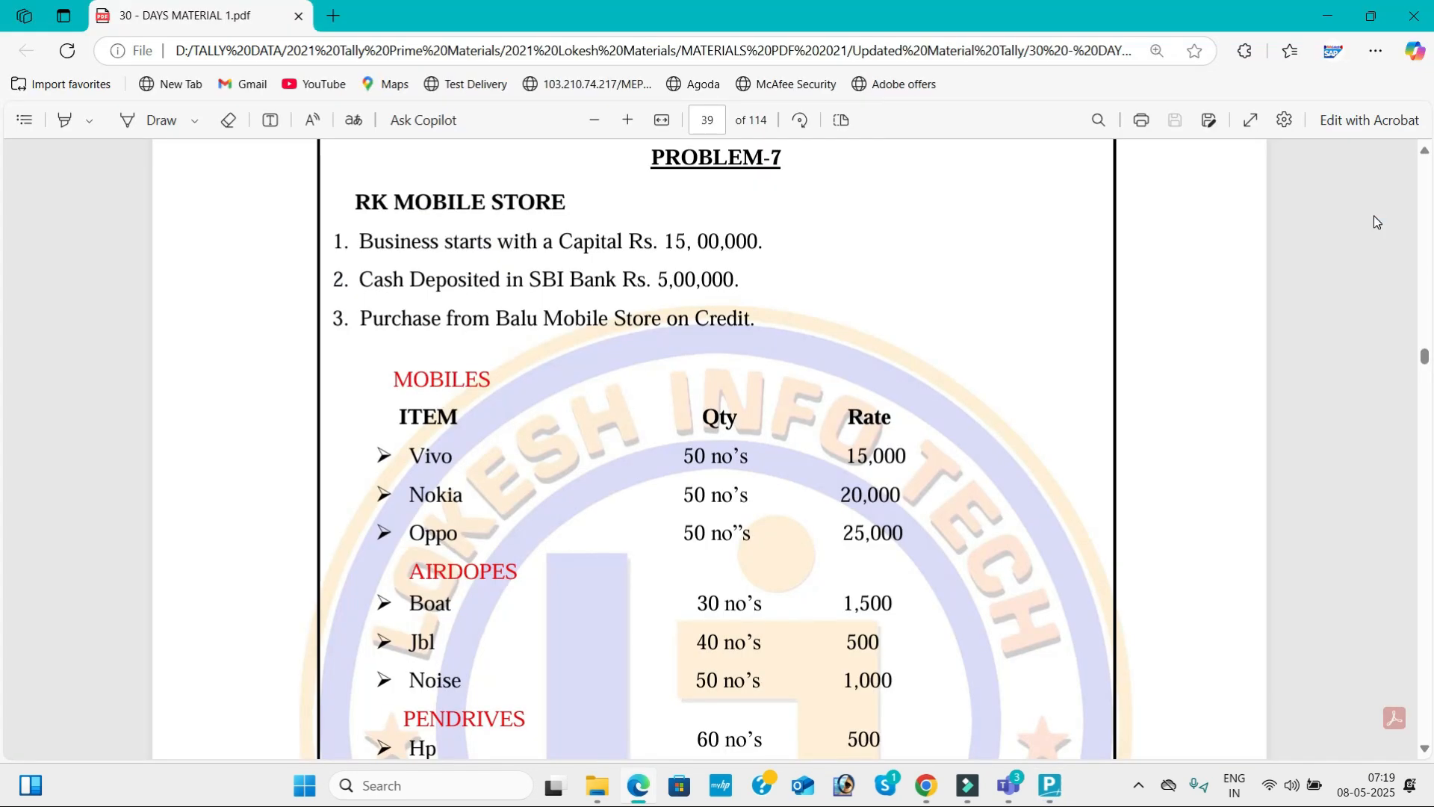
key(alt+Tab)
text(V)
key(Return)
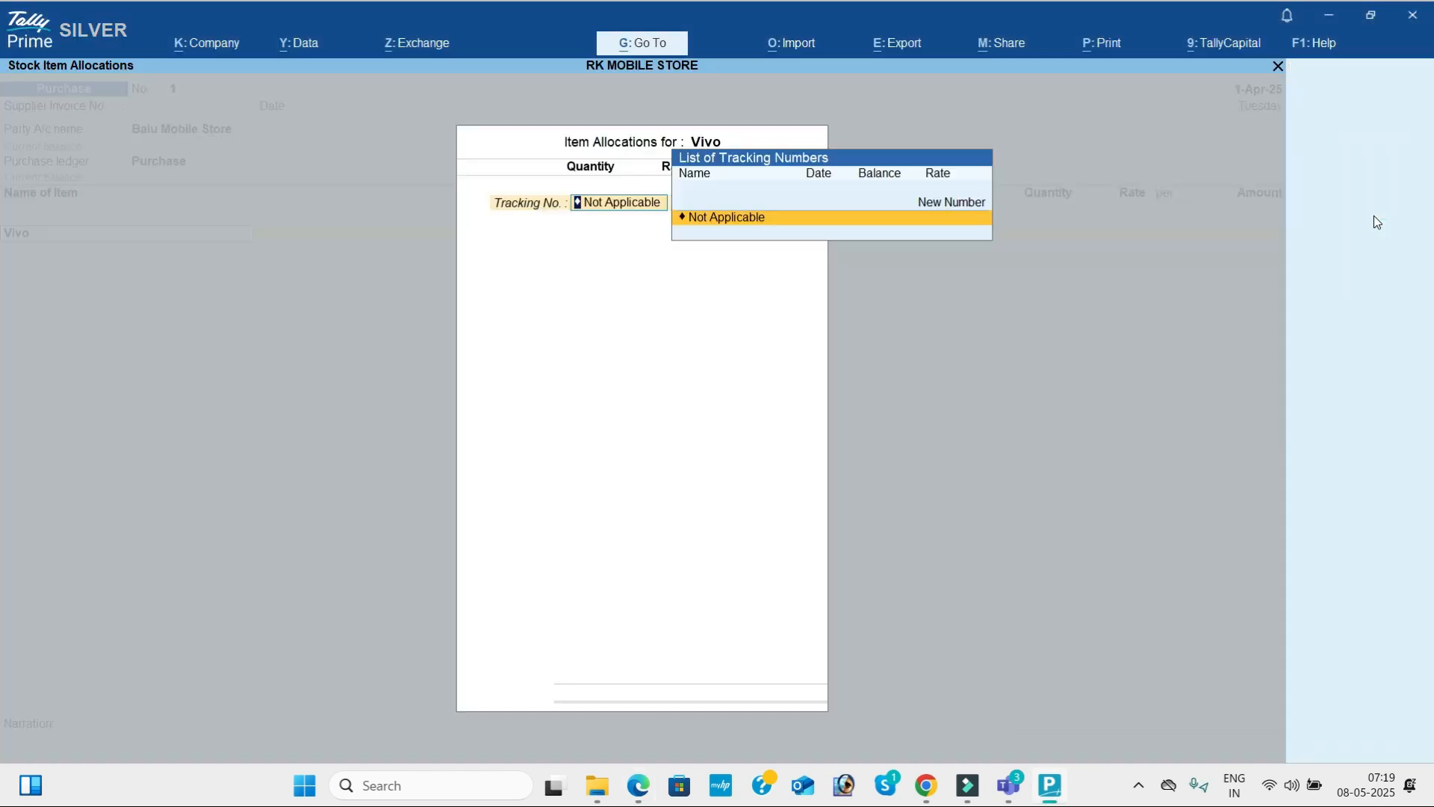
key(Return)
Set Vivo's quantity to 50 nos at a rate of 15,000 as given in the PDF, and accept the item line.
key(alt+Tab)
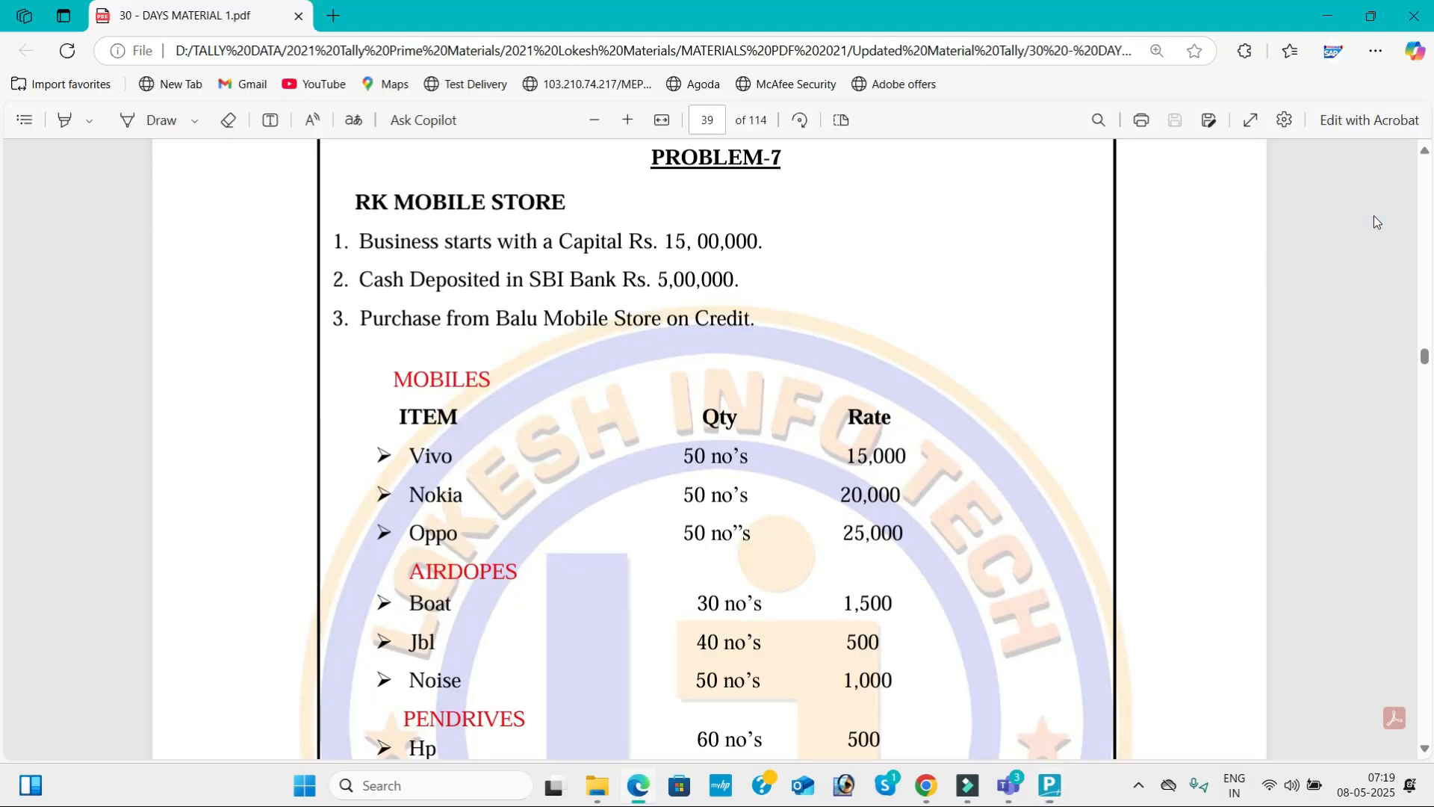
key(alt+Tab)
text(5)
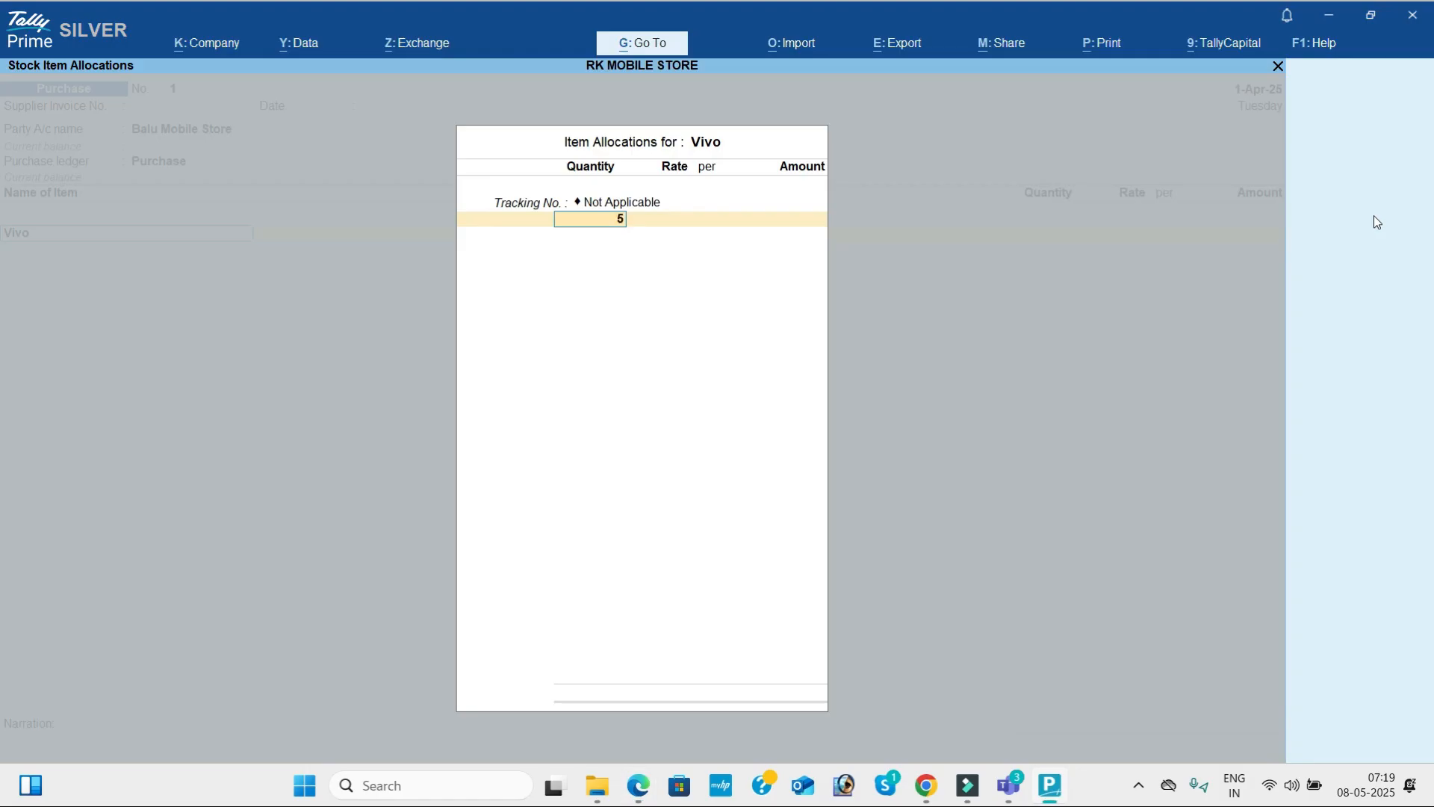
text(0)
key(Return)
text(15000)
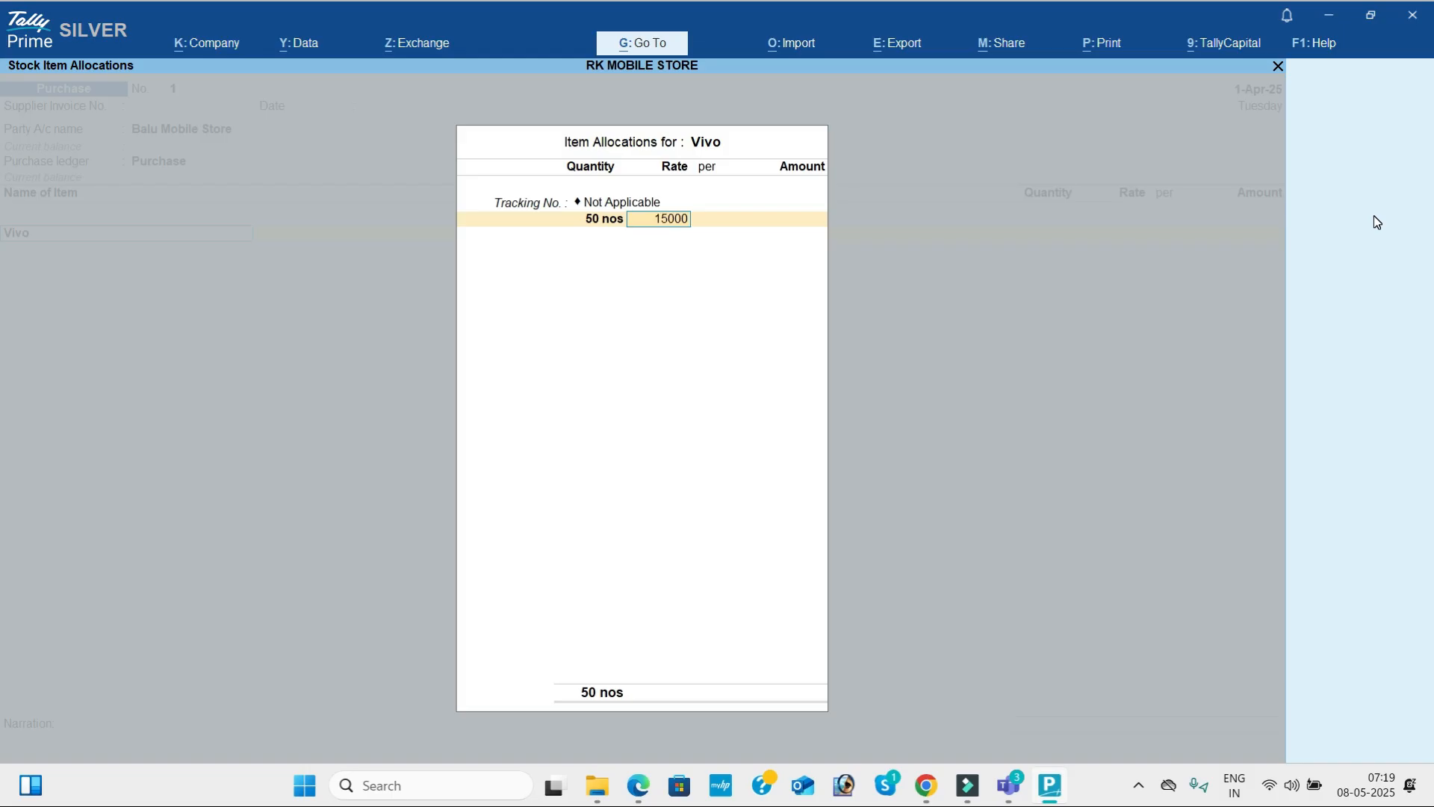
key(Return)
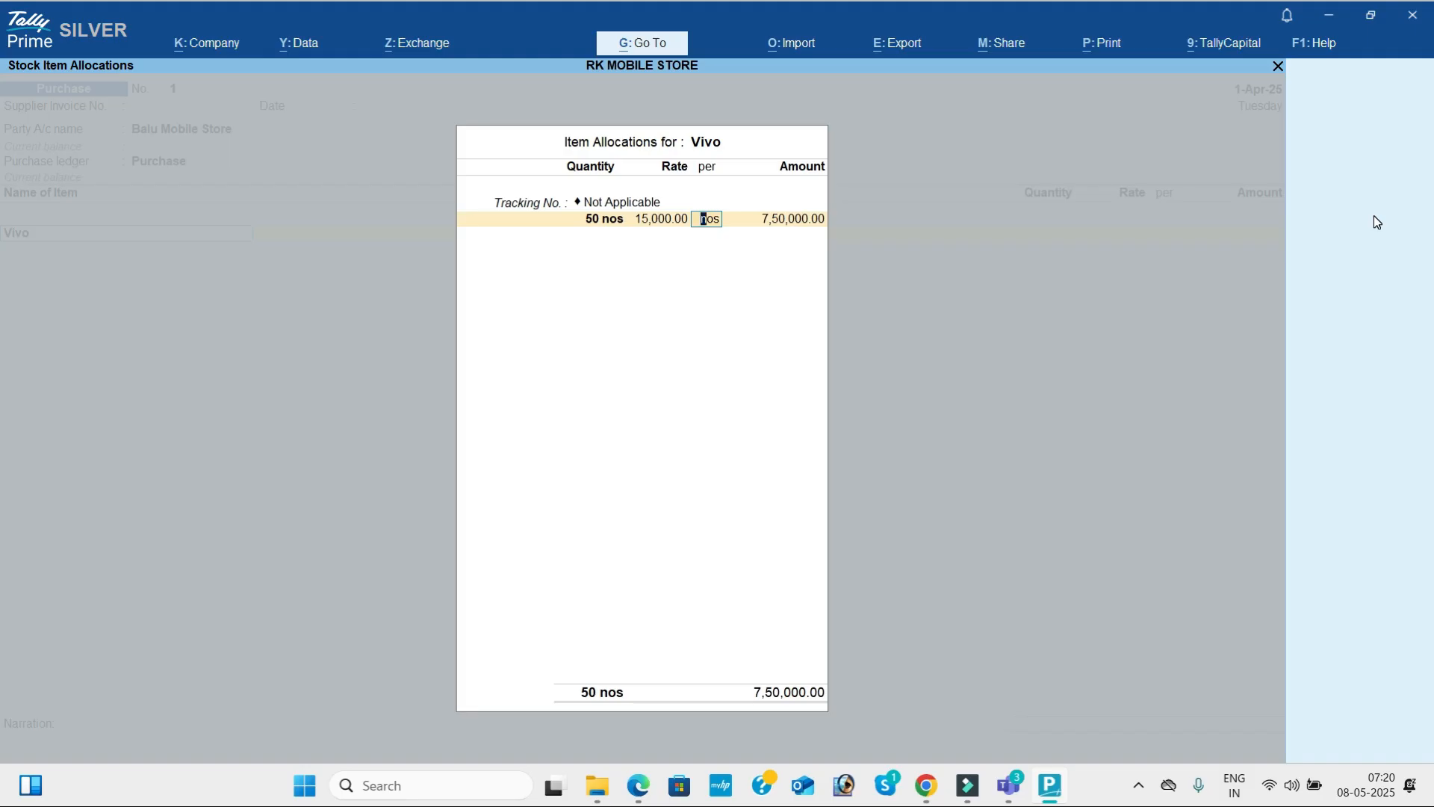
key(Return)
key(Return)
key(Return)
key(Return)
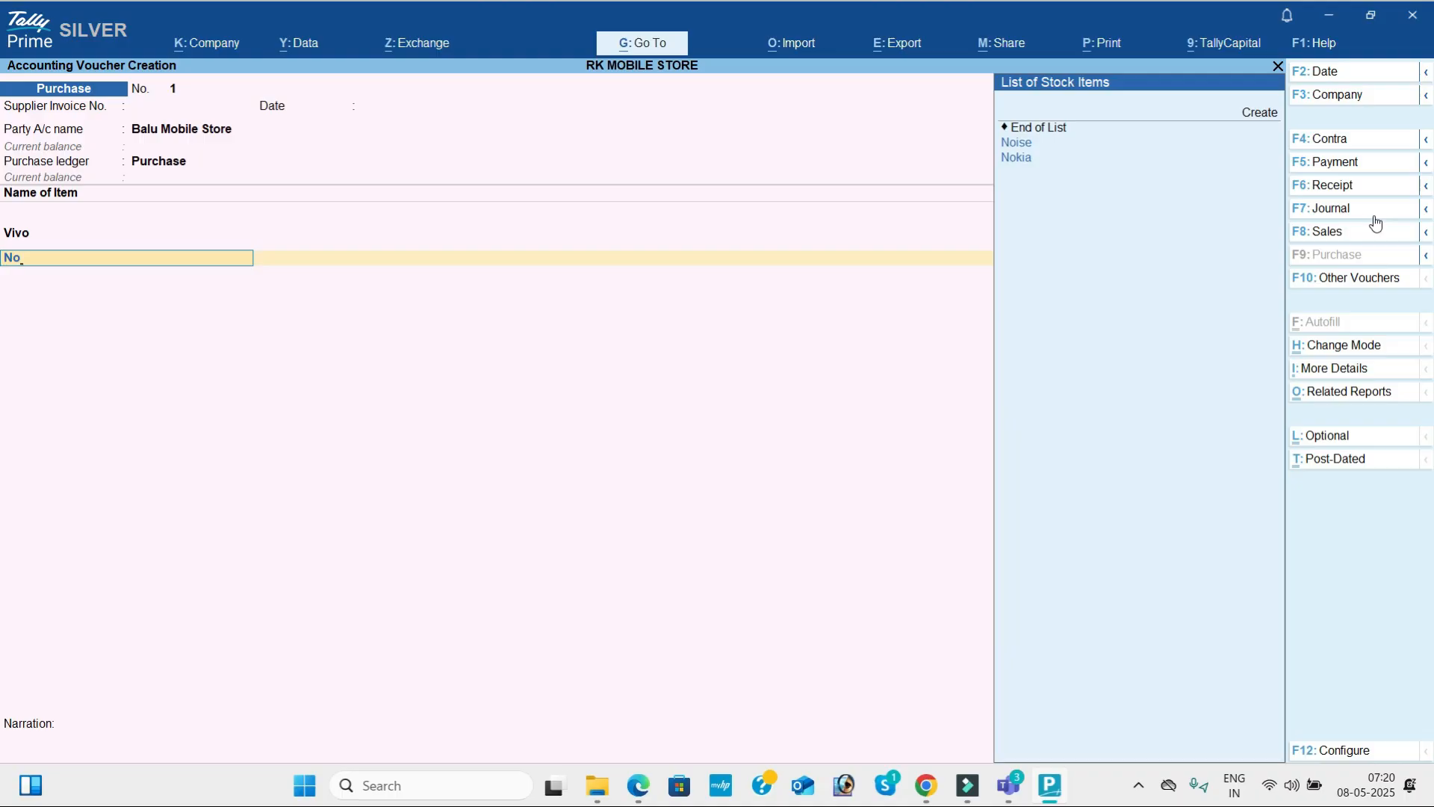
Add Nokia to the purchase voucher with tracking number Not Applicable, quantity 50 nos and rate 20,000.
key(Down)
key(Return)
key(Return)
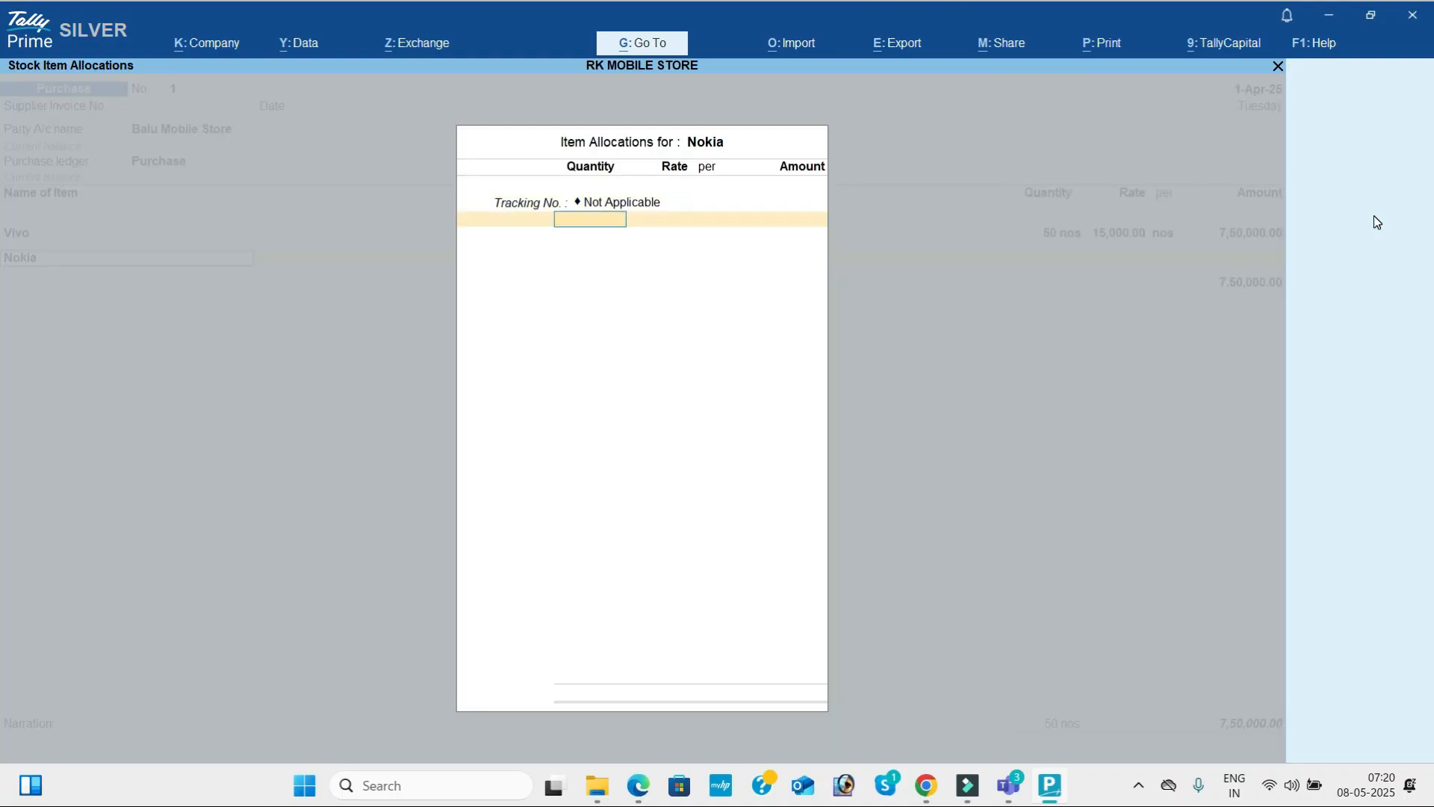
key(alt+Tab)
key(alt+Tab)
text(50)
key(Return)
text(20,000)
key(Return)
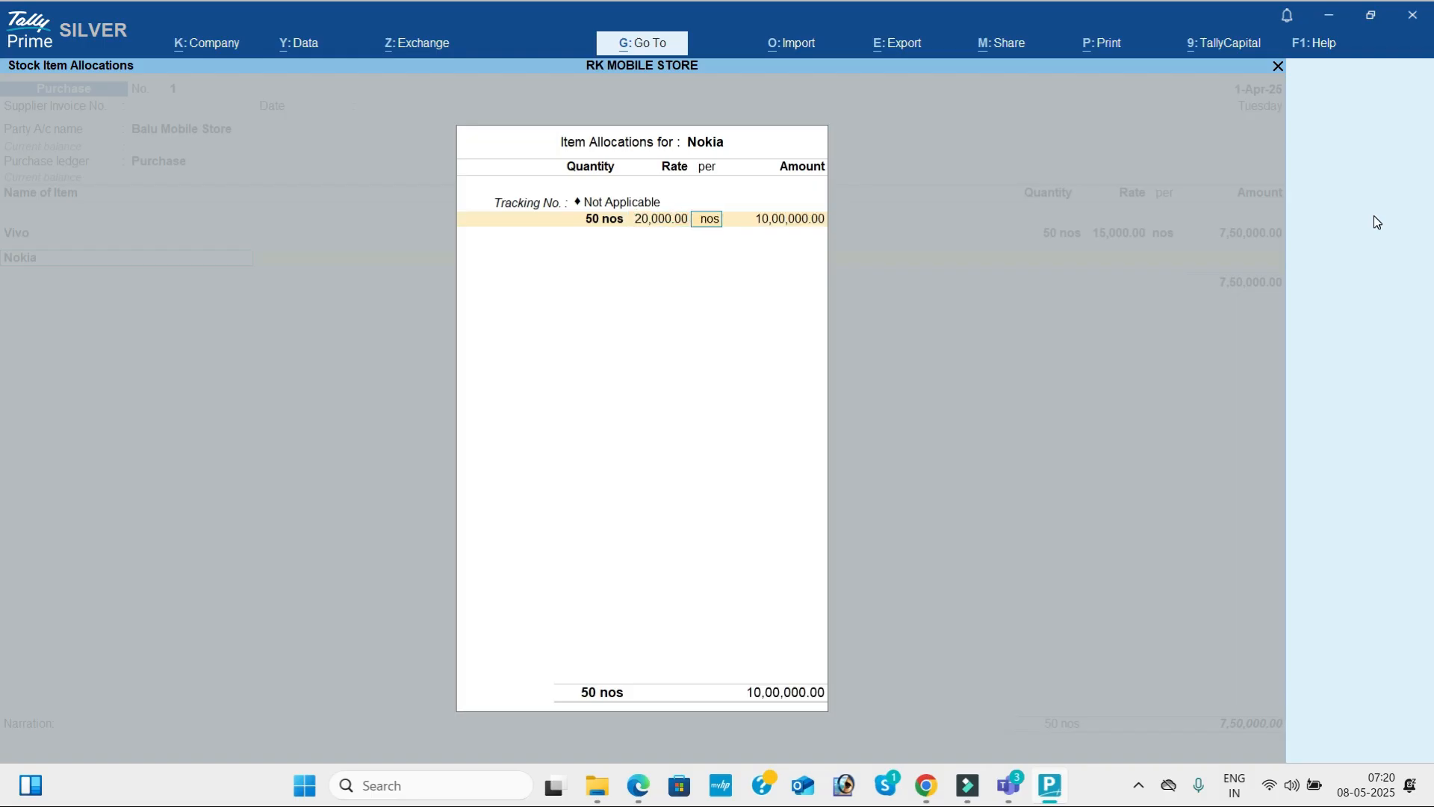
key(Return)
key(Return)
key(Return)
key(Return)
Add Oppo to the purchase voucher with tracking number Not Applicable, quantity 50 nos and rate 25,000.
key(alt+Tab)
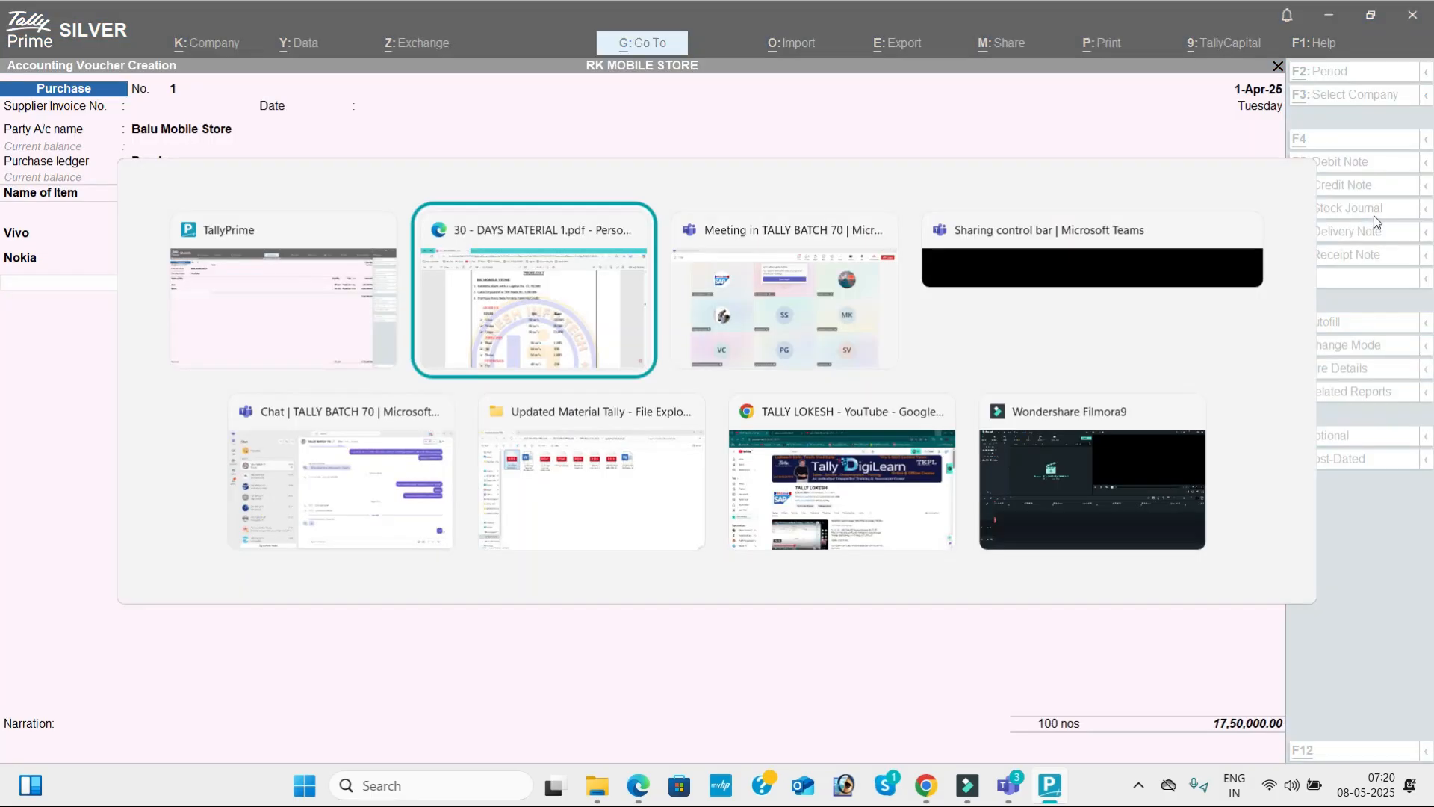
key(alt+Tab)
text(op)
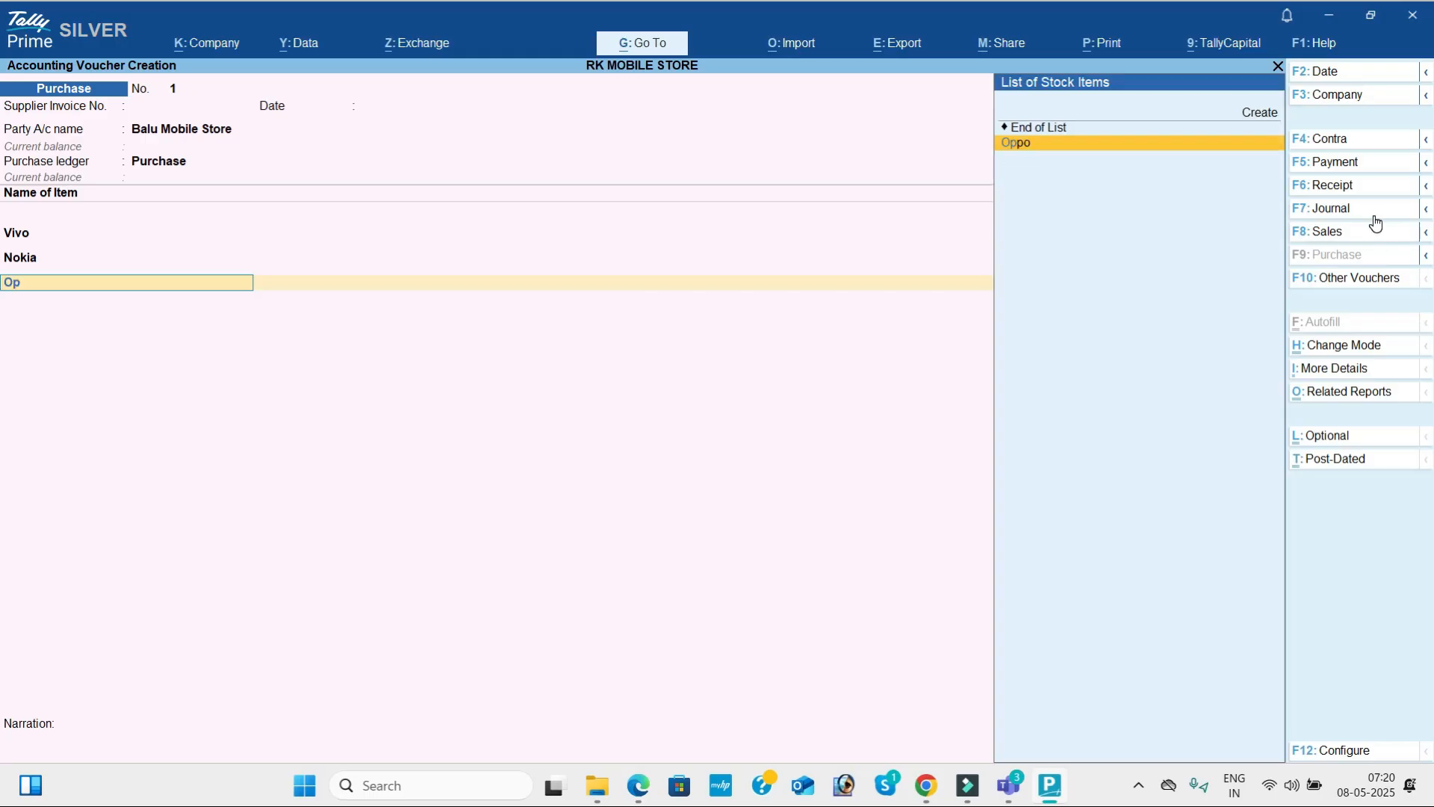
key(Return)
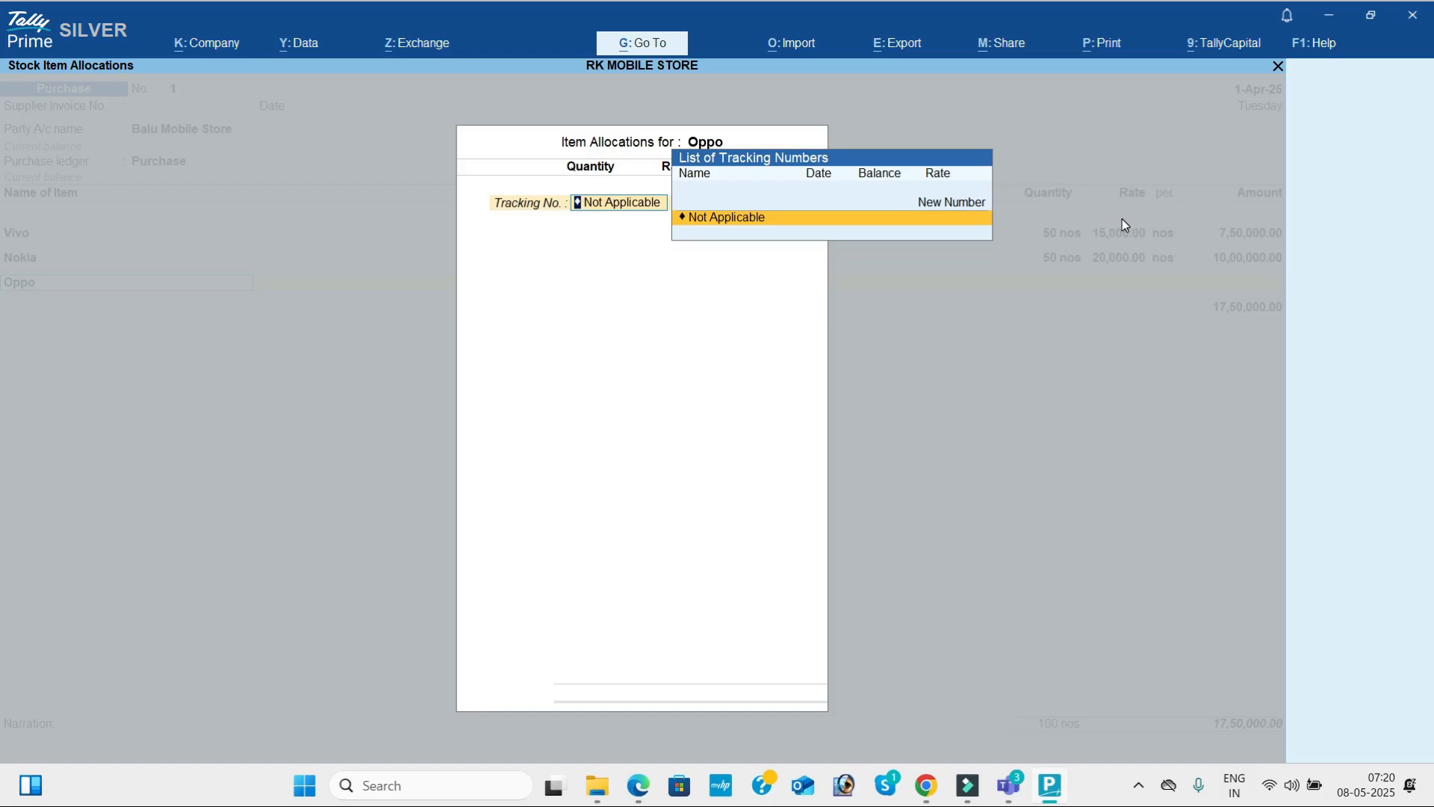
key(Return)
text(50)
key(Return)
key(alt+Tab)
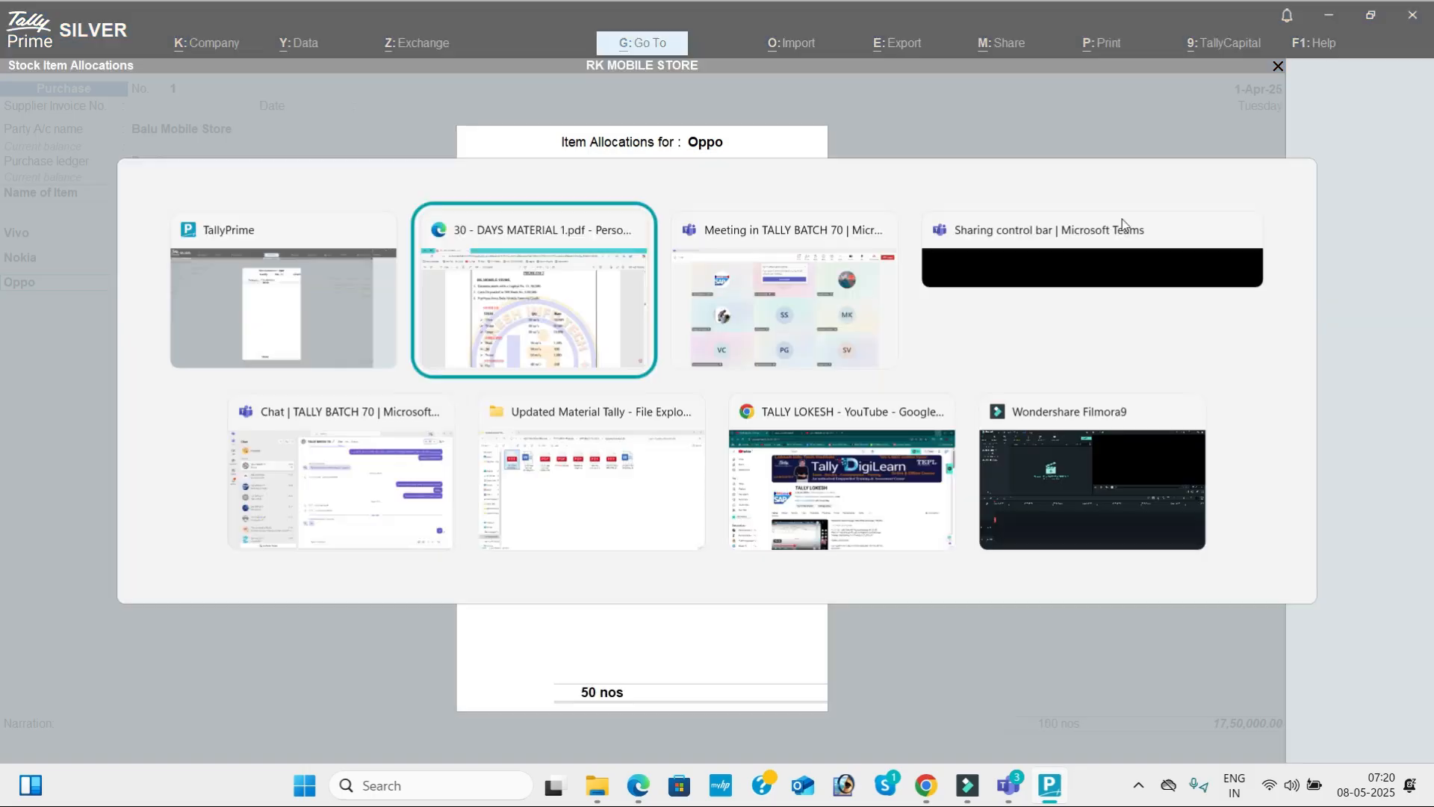
key(alt+Tab)
text(25000)
key(Return)
key(Return)
key(Return)
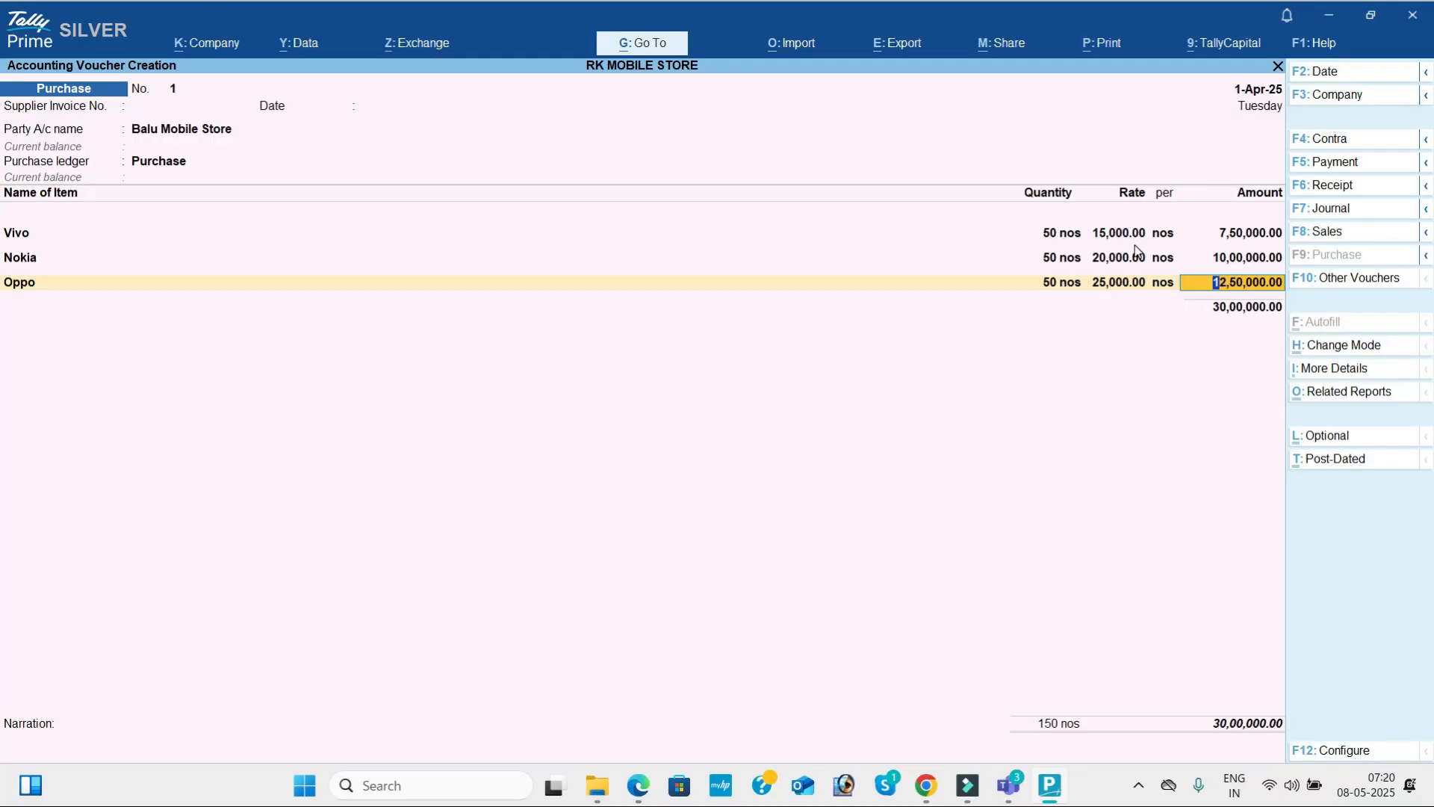
key(Return)
Check the Airdopes items in the PDF and add Boat to the purchase voucher with tracking number Not Applicable.
key(alt+Tab)
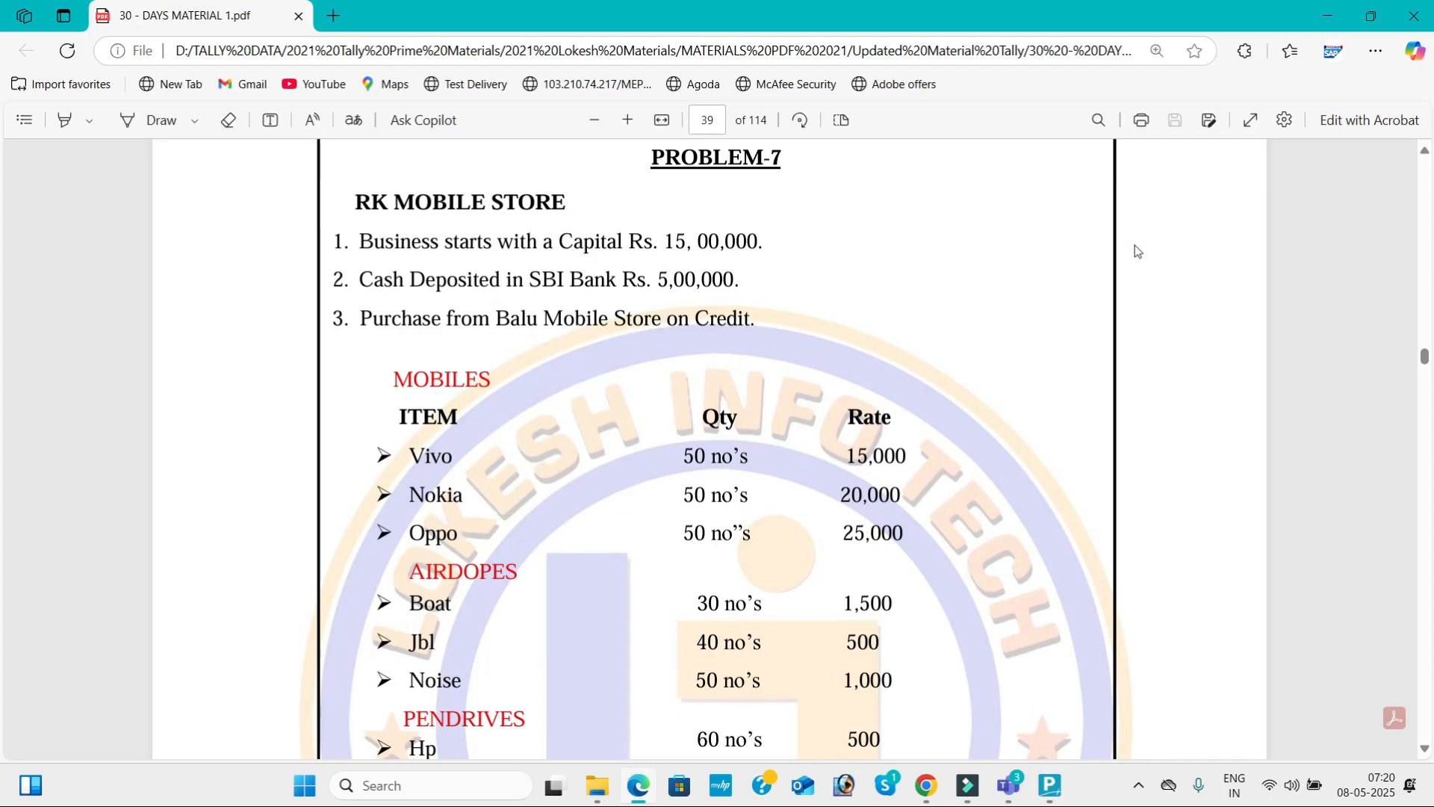
scroll(1135, 246, down, 2)
scroll(1135, 245, down, 1)
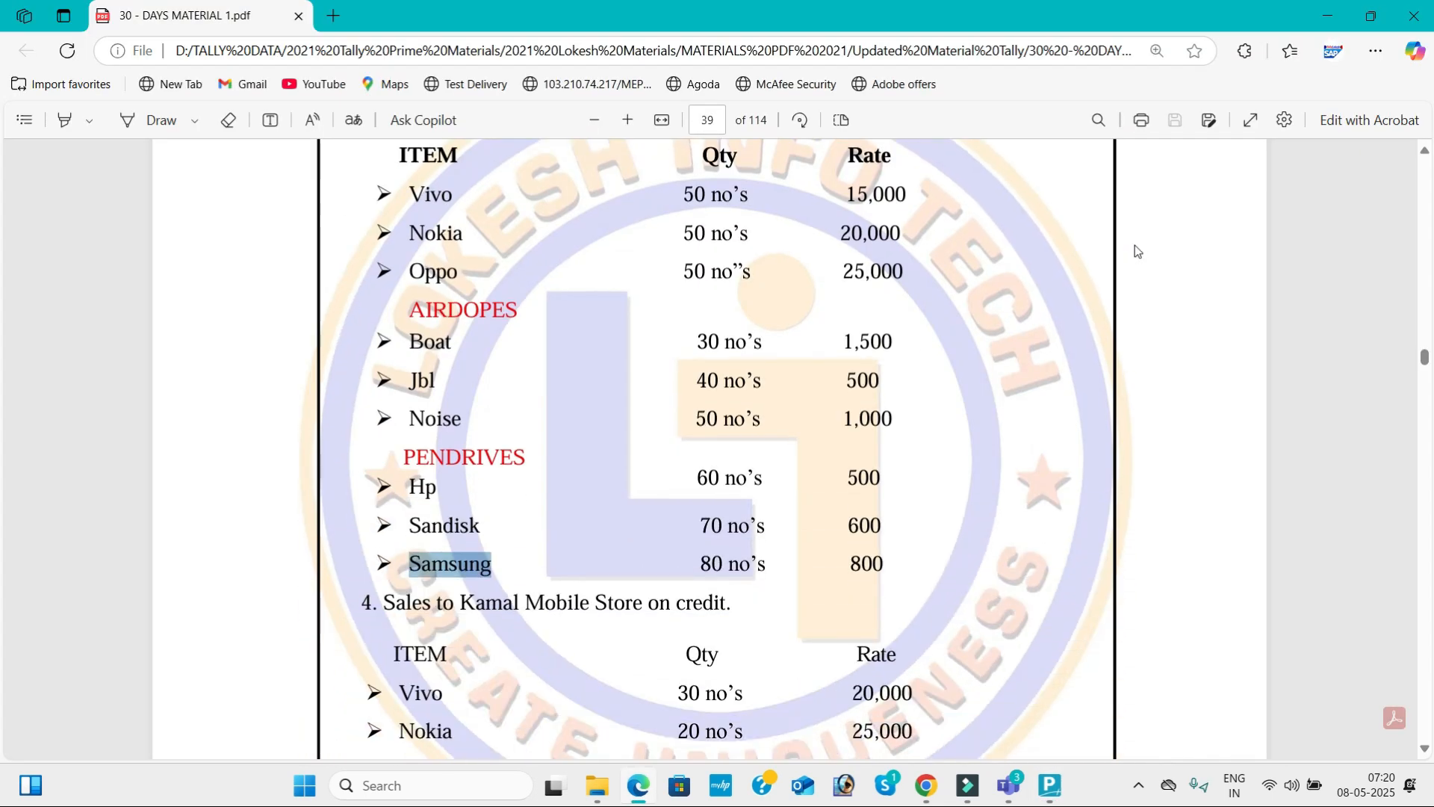
key(alt+Tab)
text(B)
key(Return)
Set Boat's quantity to 30 nos at a rate of 1,500 as given in the PDF, and accept the item line.
key(Return)
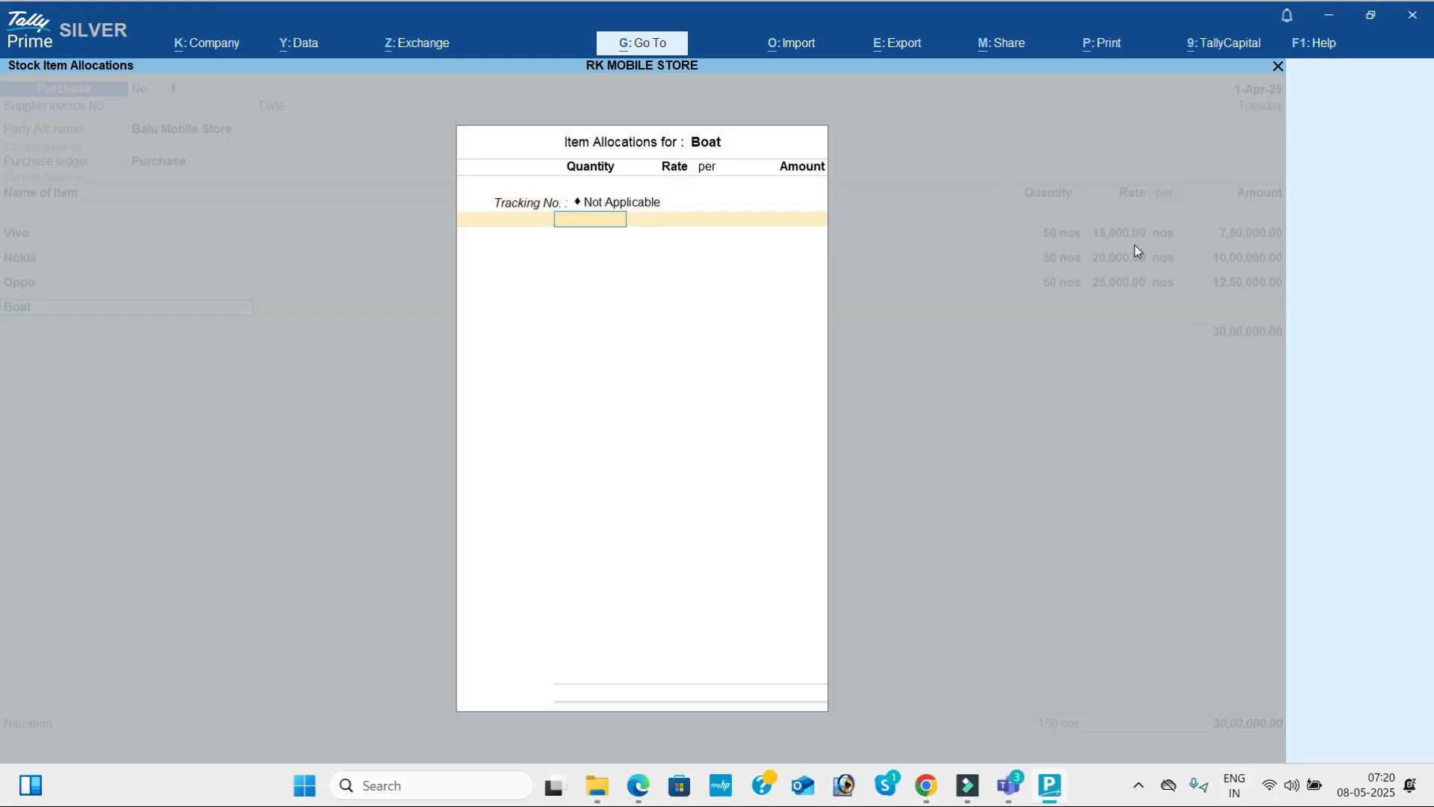
key(alt+Tab)
key(alt+Tab)
text(30)
key(Return)
key(alt+Tab)
key(alt+Tab)
text(1500)
key(Return)
key(Return)
key(Return)
key(Return)
key(Return)
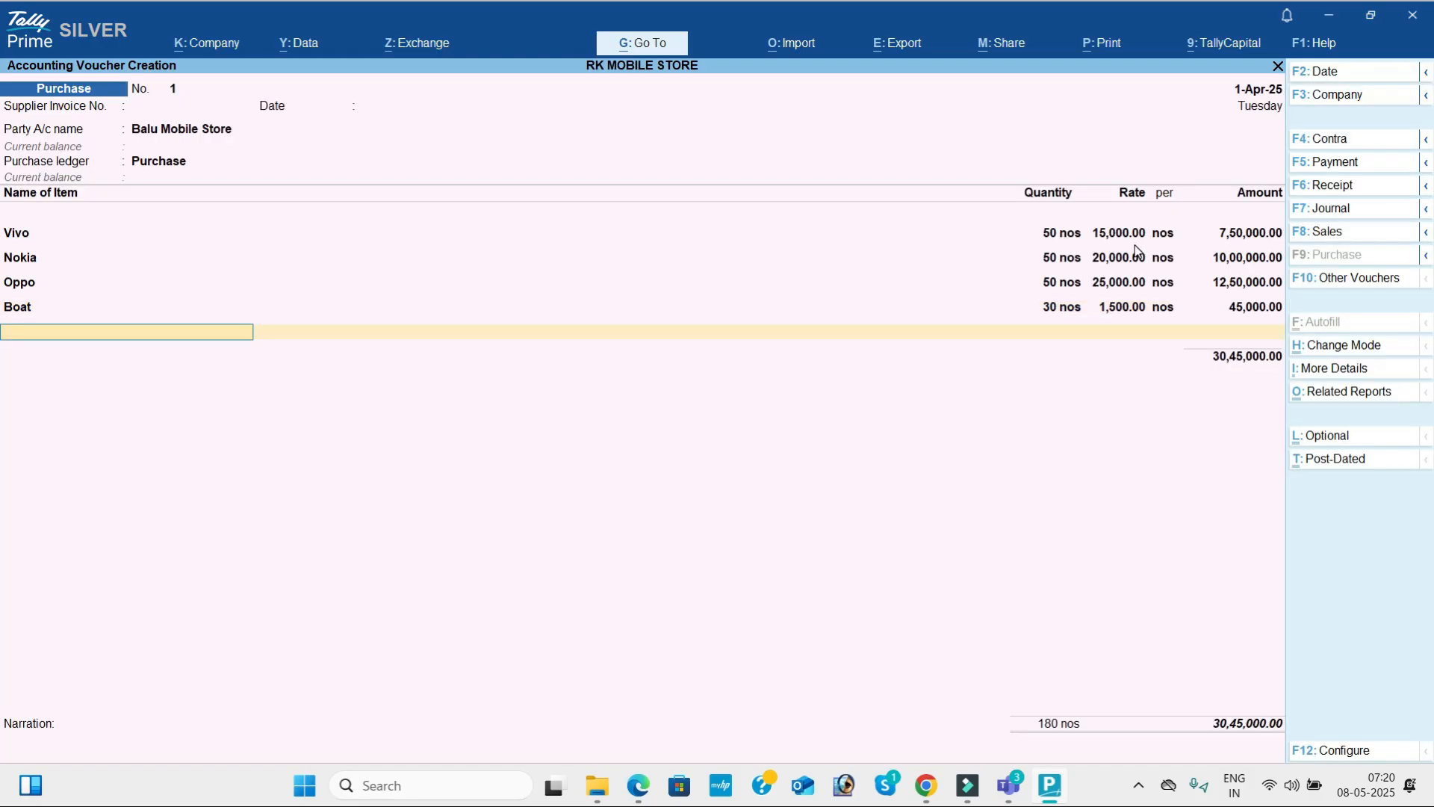
Add Jbl to the purchase voucher as the next Airdopes item, with tracking number Not Applicable.
key(alt+Tab)
Set Jbl's quantity to 40 nos at a rate of 500 as given in the PDF, and accept the item line.
key(alt+Tab)
text(Jbl)
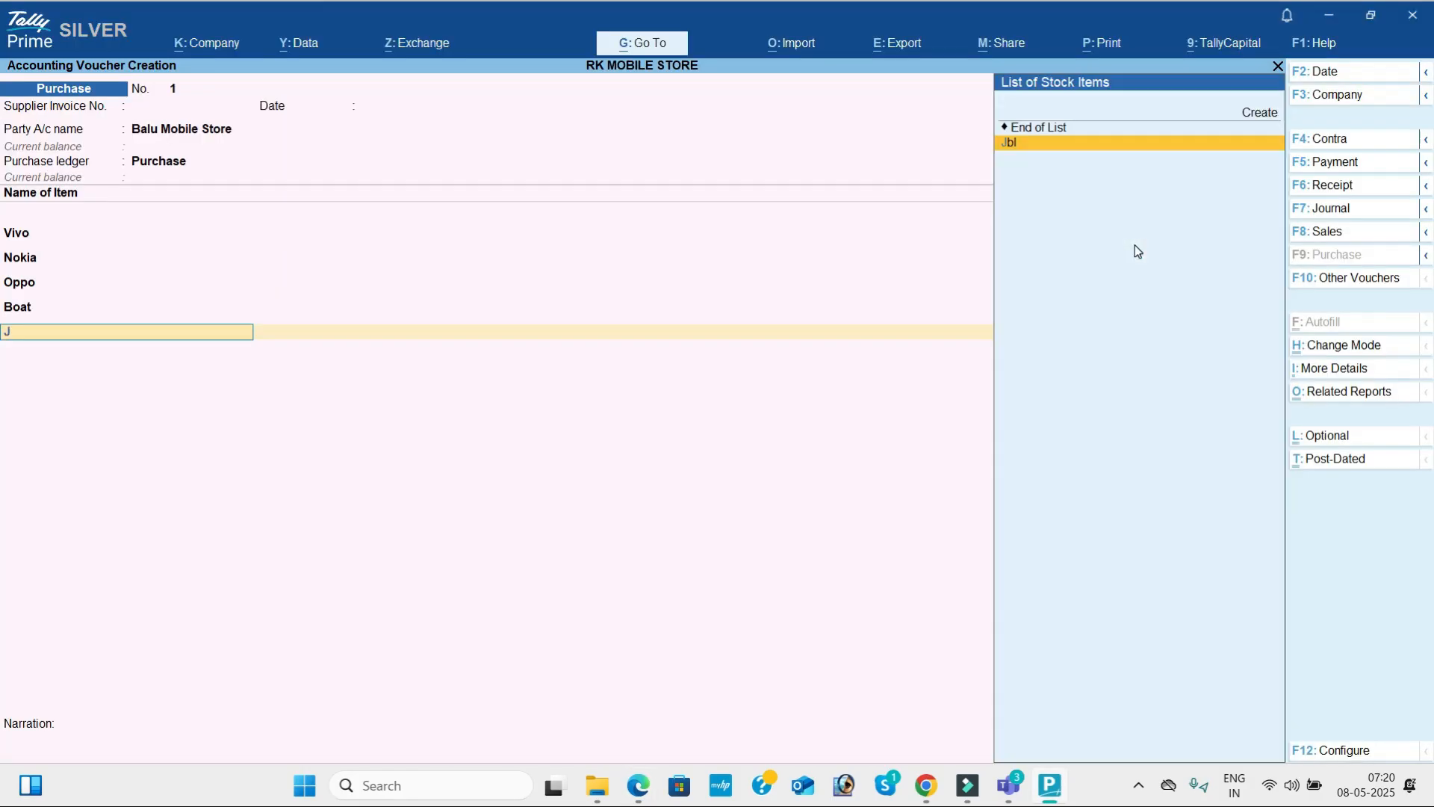
key(Return)
key(Return)
key(alt+Tab)
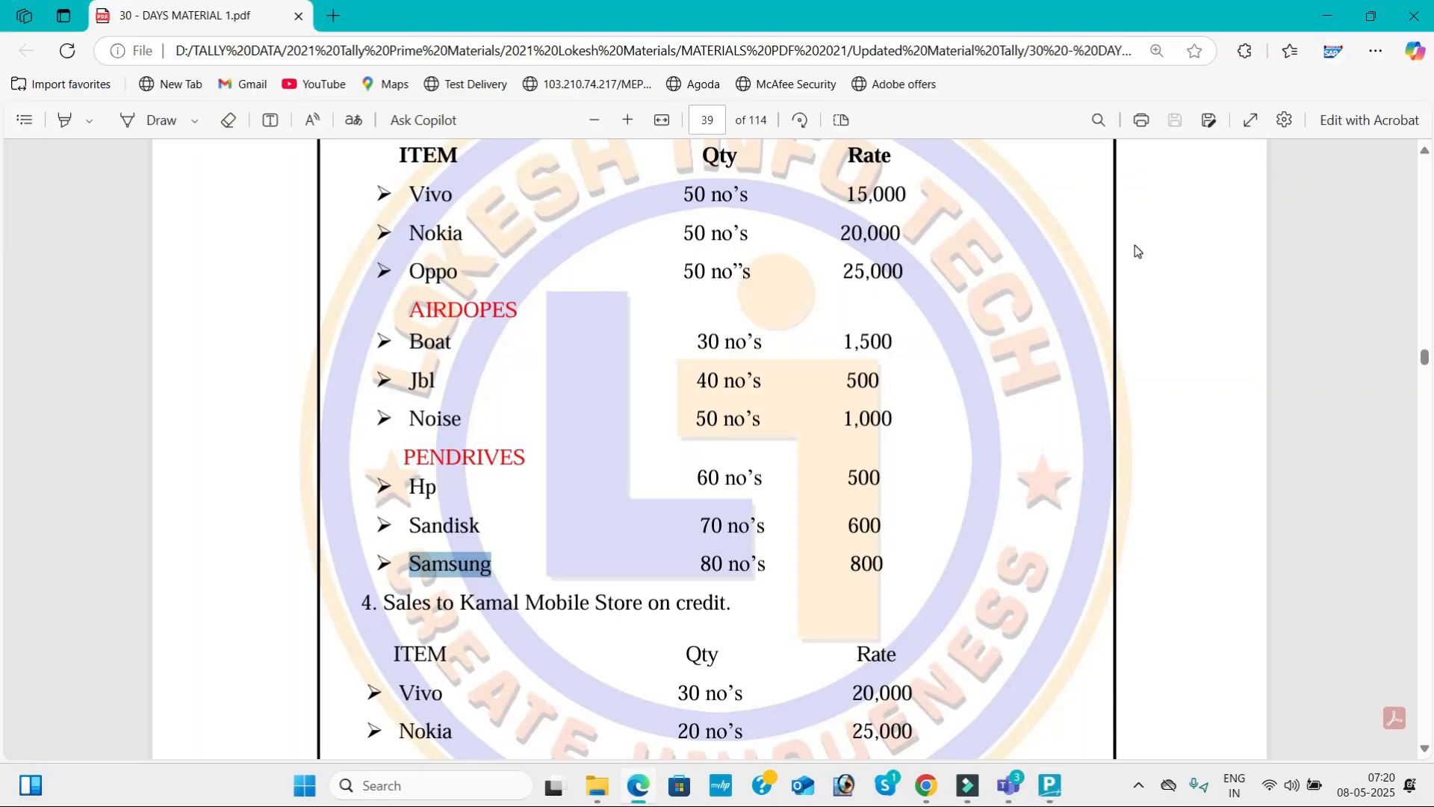
Add Noise from the PDF's Airdopes list to the purchase voucher with tracking number Not Applicable.
key(alt+Tab)
text(40)
key(Return)
text(500)
key(Return)
key(Return)
key(Return)
key(Return)
key(alt+Tab)
key(alt+Tab)
text(No)
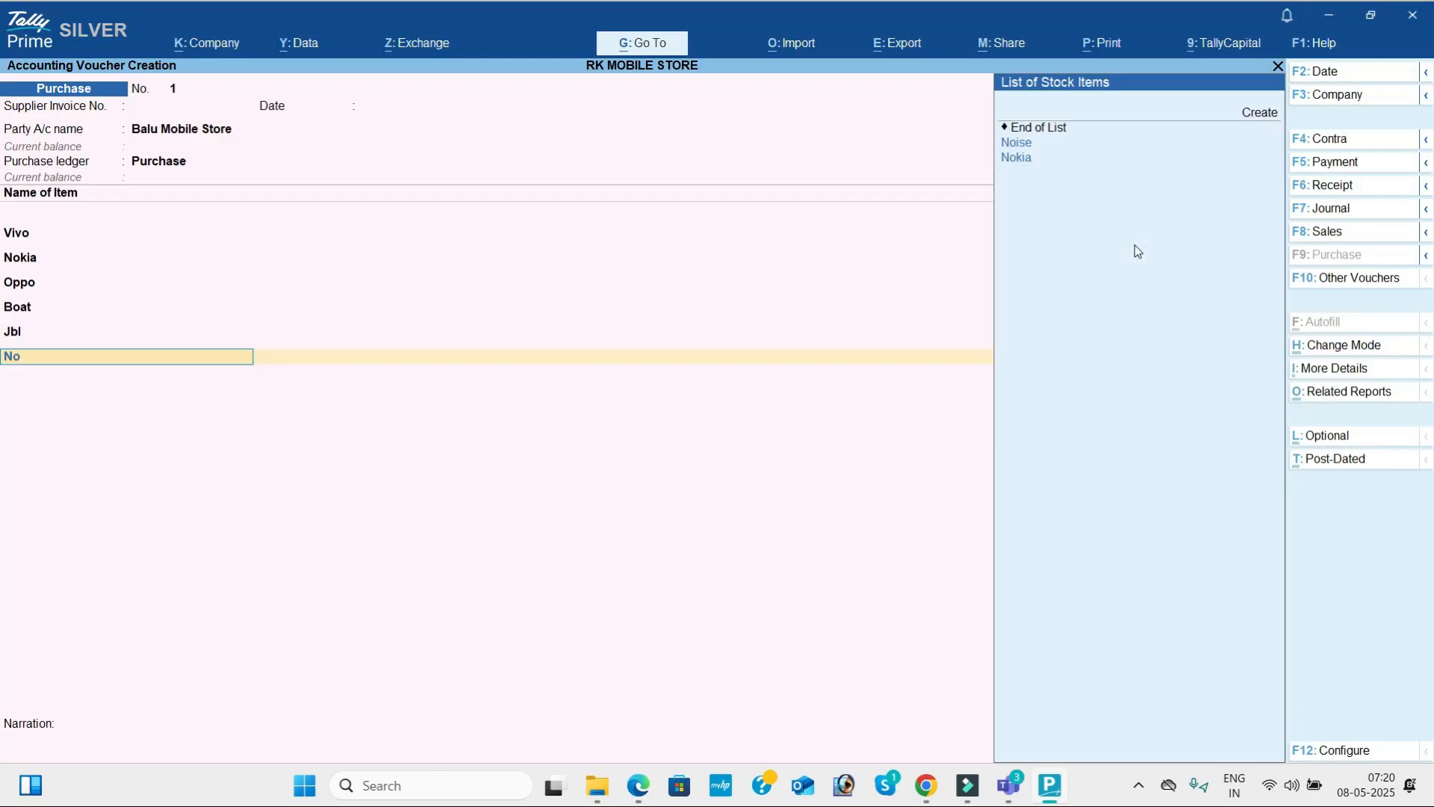
key(Down)
key(Up)
key(Return)
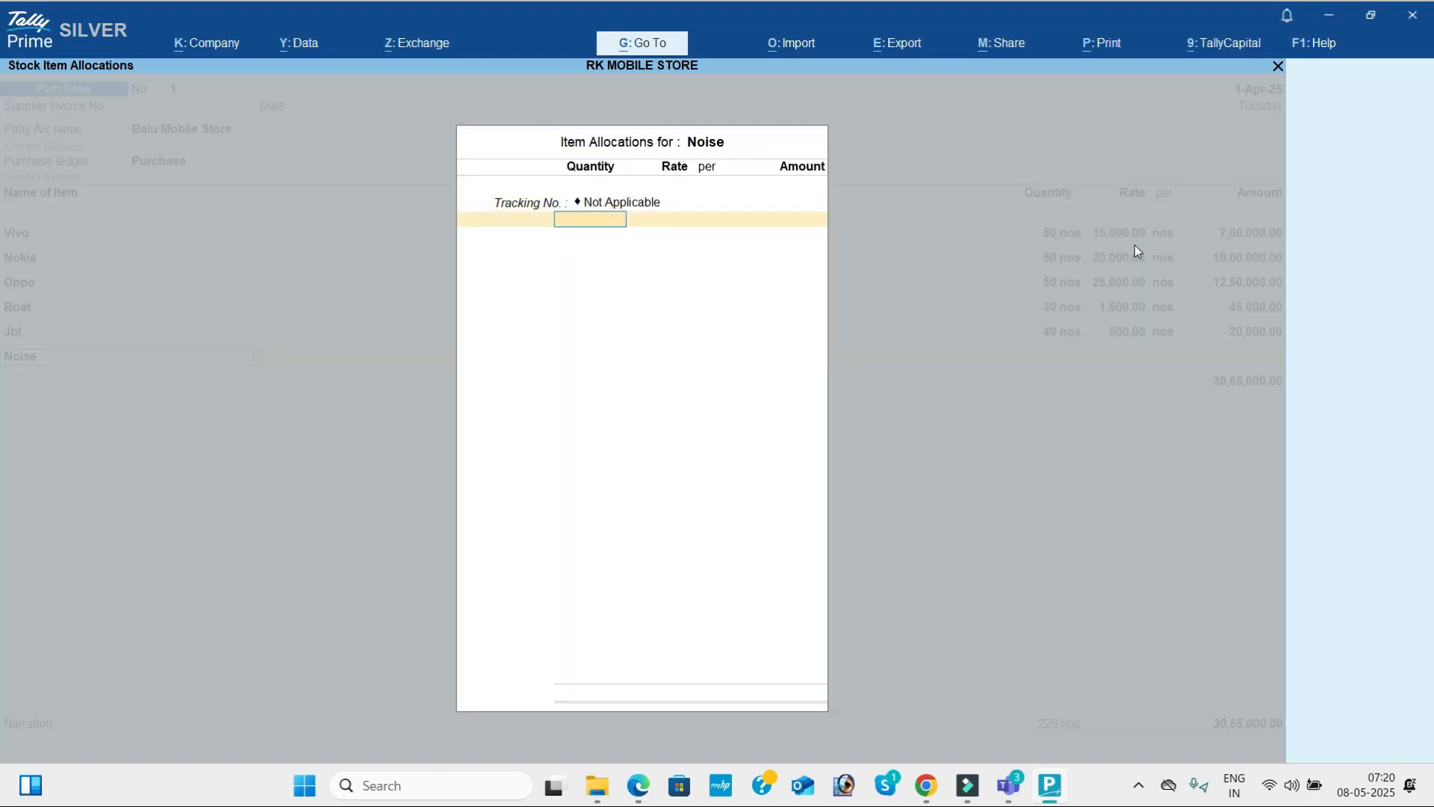
Set Noise's quantity to 50 nos at a rate of 1,000 as given in the PDF, and accept the item line.
key(alt+Tab)
key(alt+Tab)
text(50)
key(Return)
key(alt+Tab)
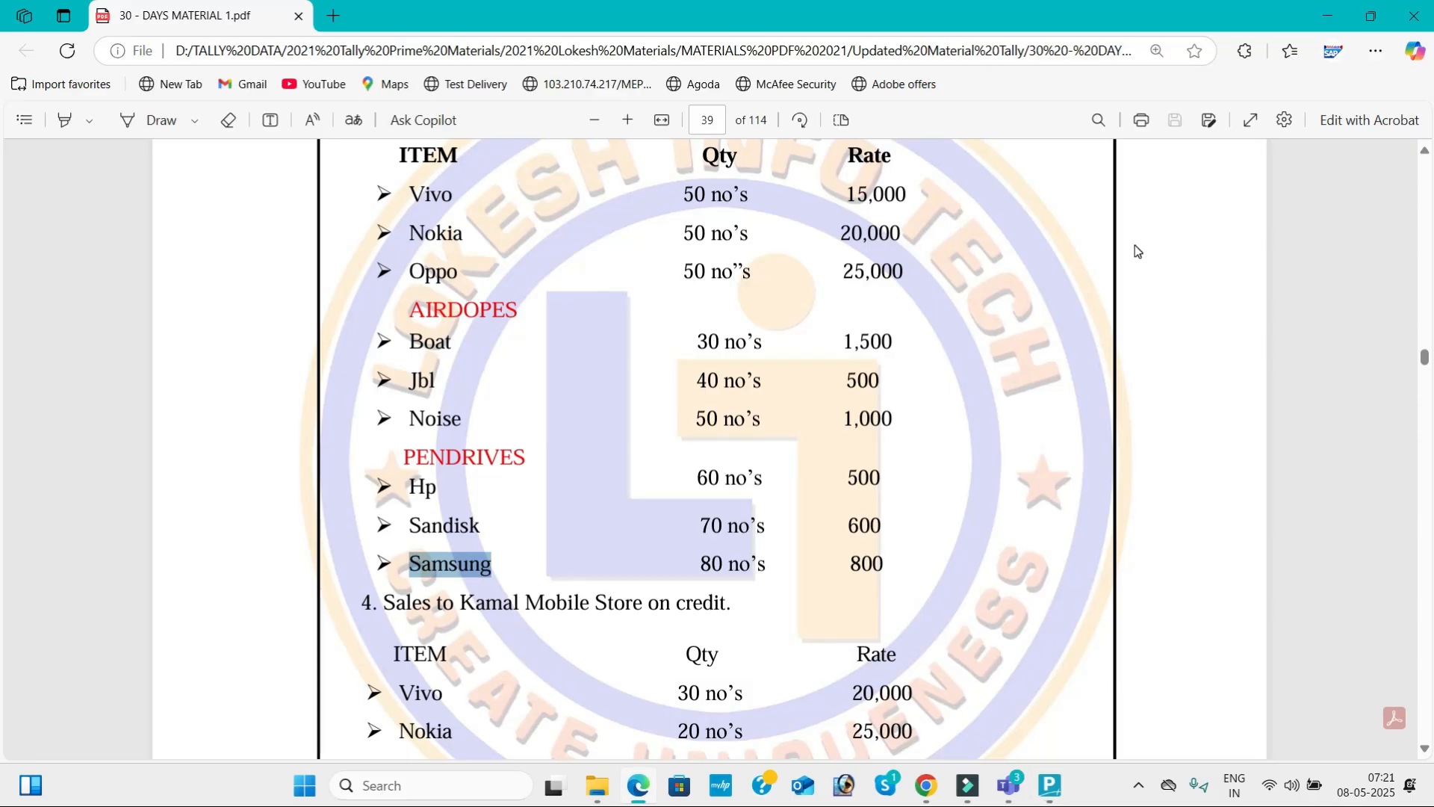
key(alt+Tab)
text(1000)
key(Return)
key(Return)
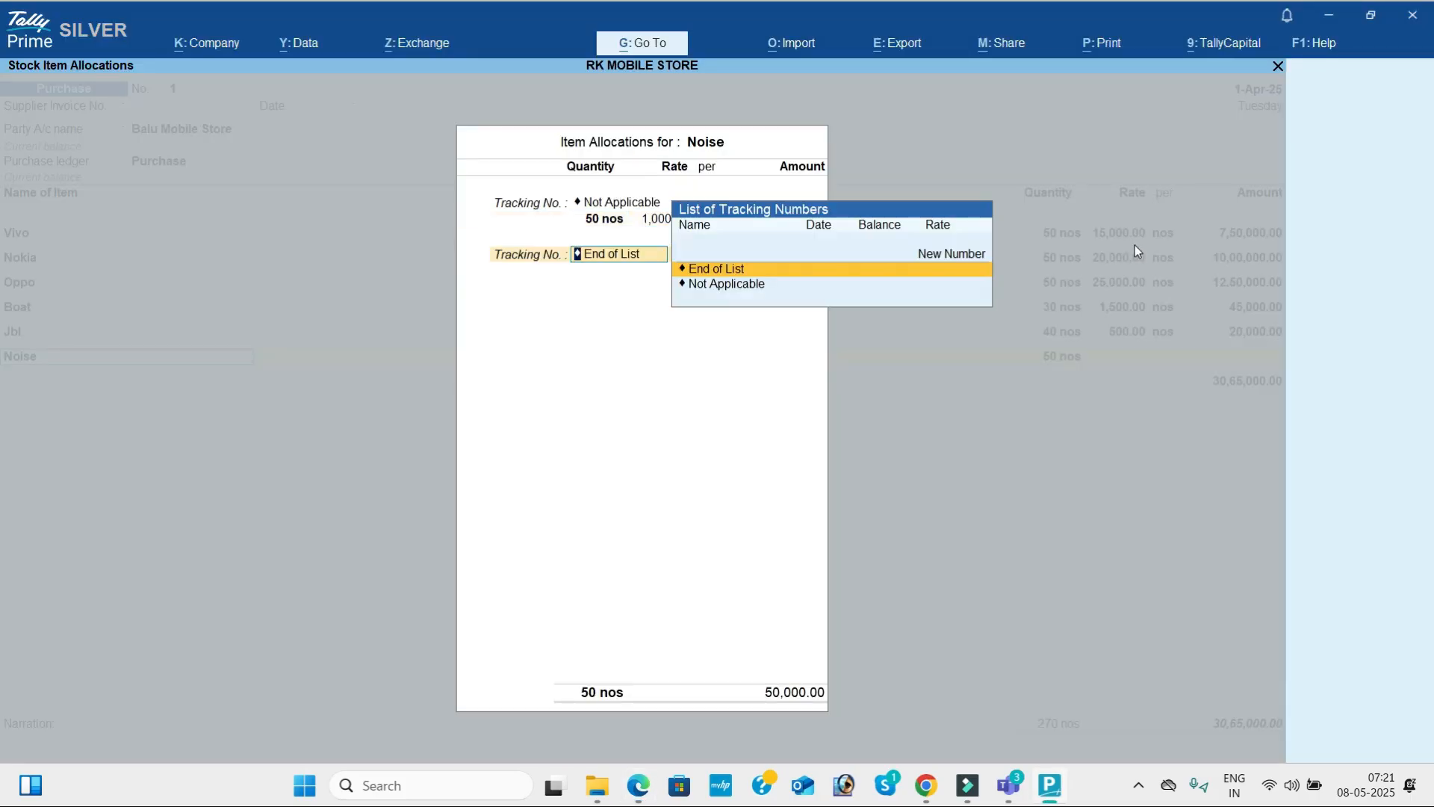
key(Return)
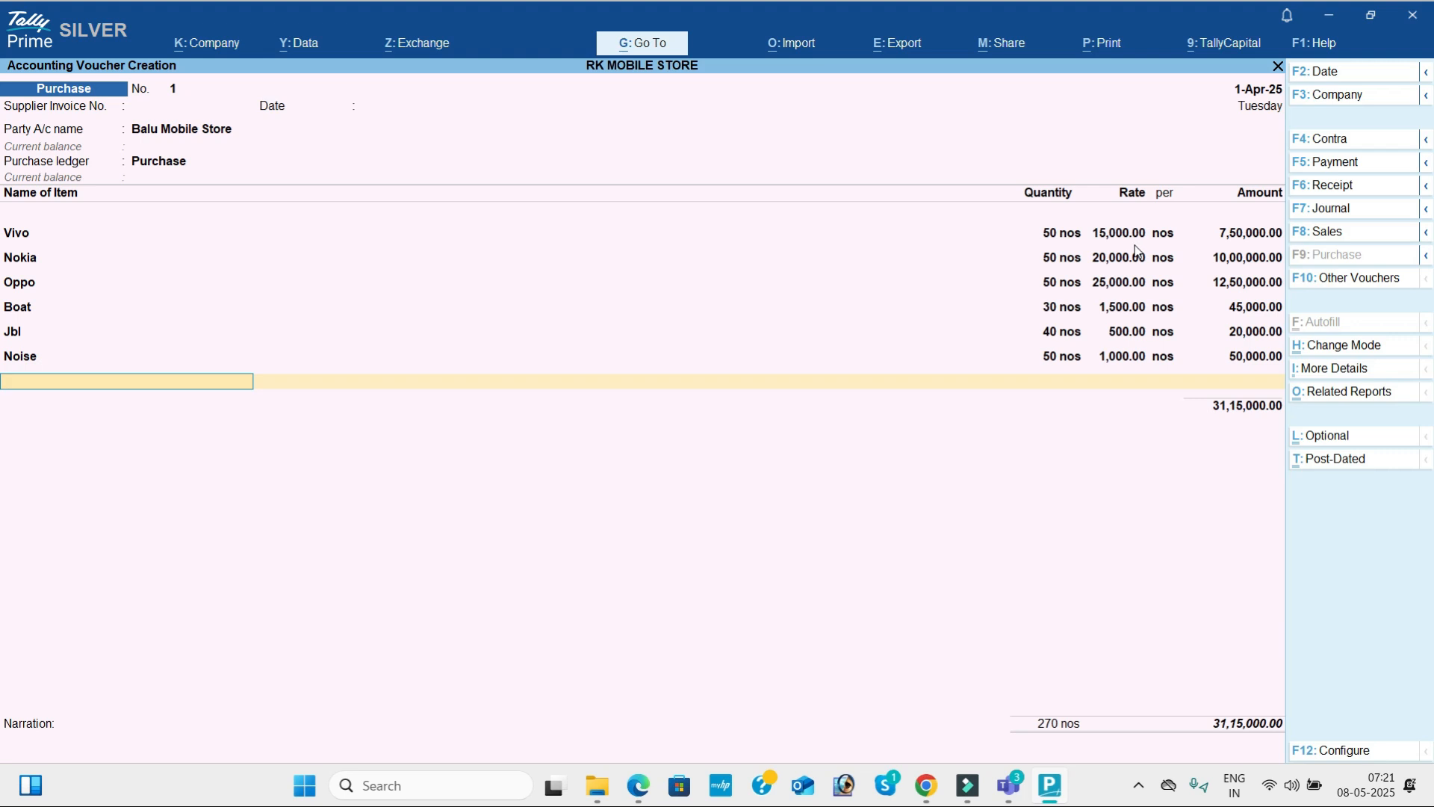
Check the Pendrives items in the PDF and add Hp to the purchase voucher with tracking number Not Applicable.
key(alt+Tab)
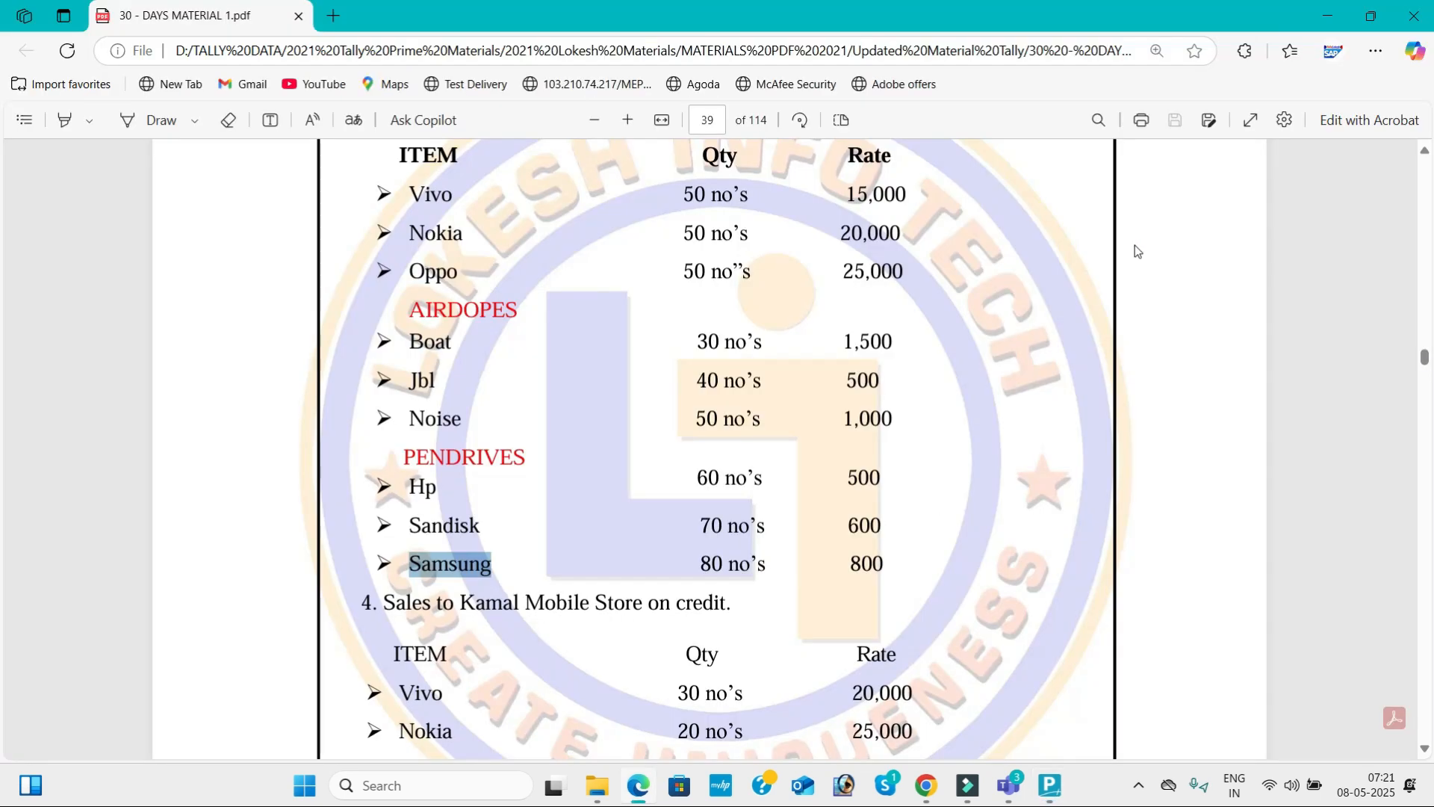
key(alt+Tab)
text(Hp)
key(Return)
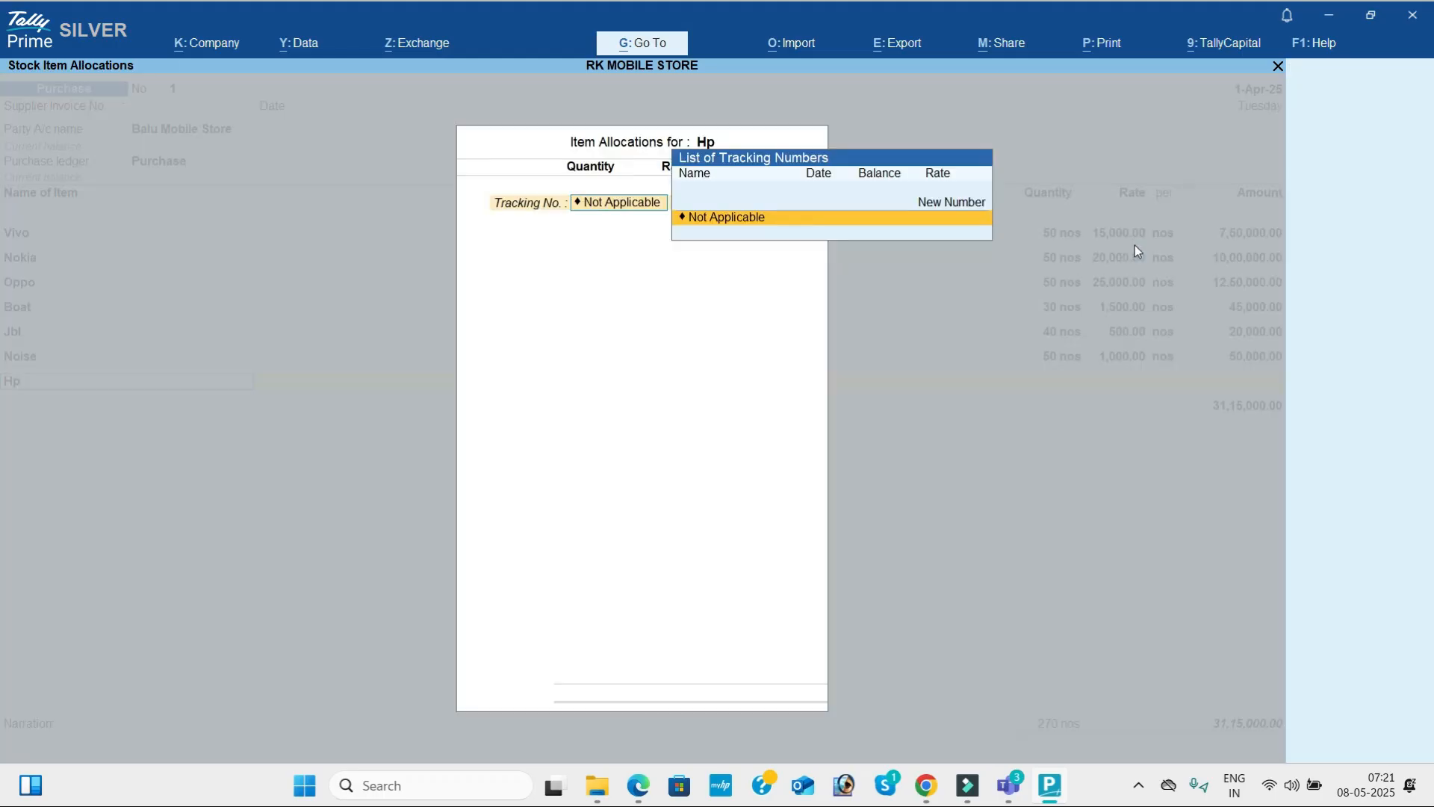
key(Return)
Set Hp's quantity to 60 nos at a rate of 500 as given in the PDF, and accept the item line.
key(alt+Tab)
key(alt+Tab)
text(60)
key(Return)
text(500)
key(Return)
key(Return)
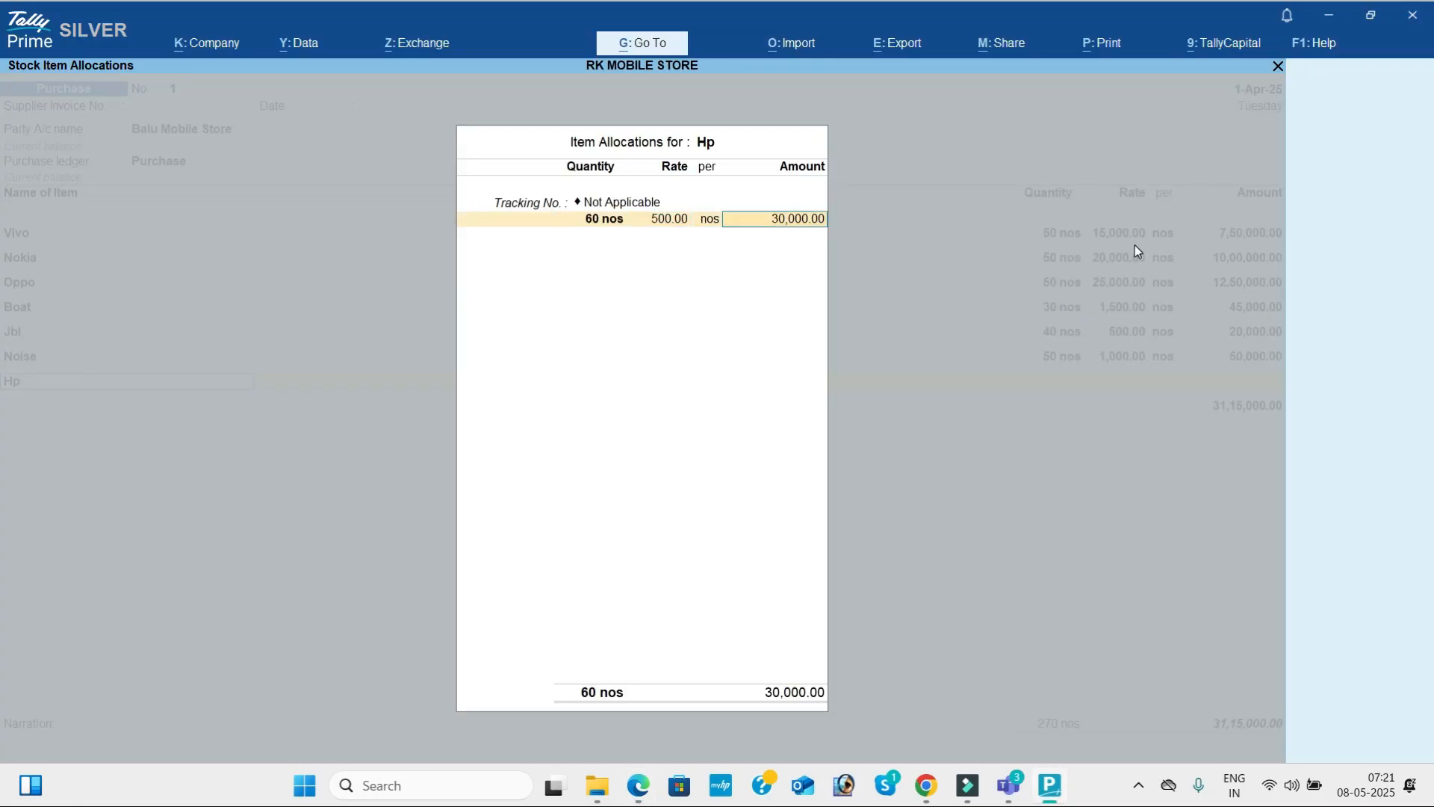
key(Return)
key(Return)
Add Sandisk from the PDF's Pendrives list to the purchase voucher with tracking number Not Applicable.
key(alt+Tab)
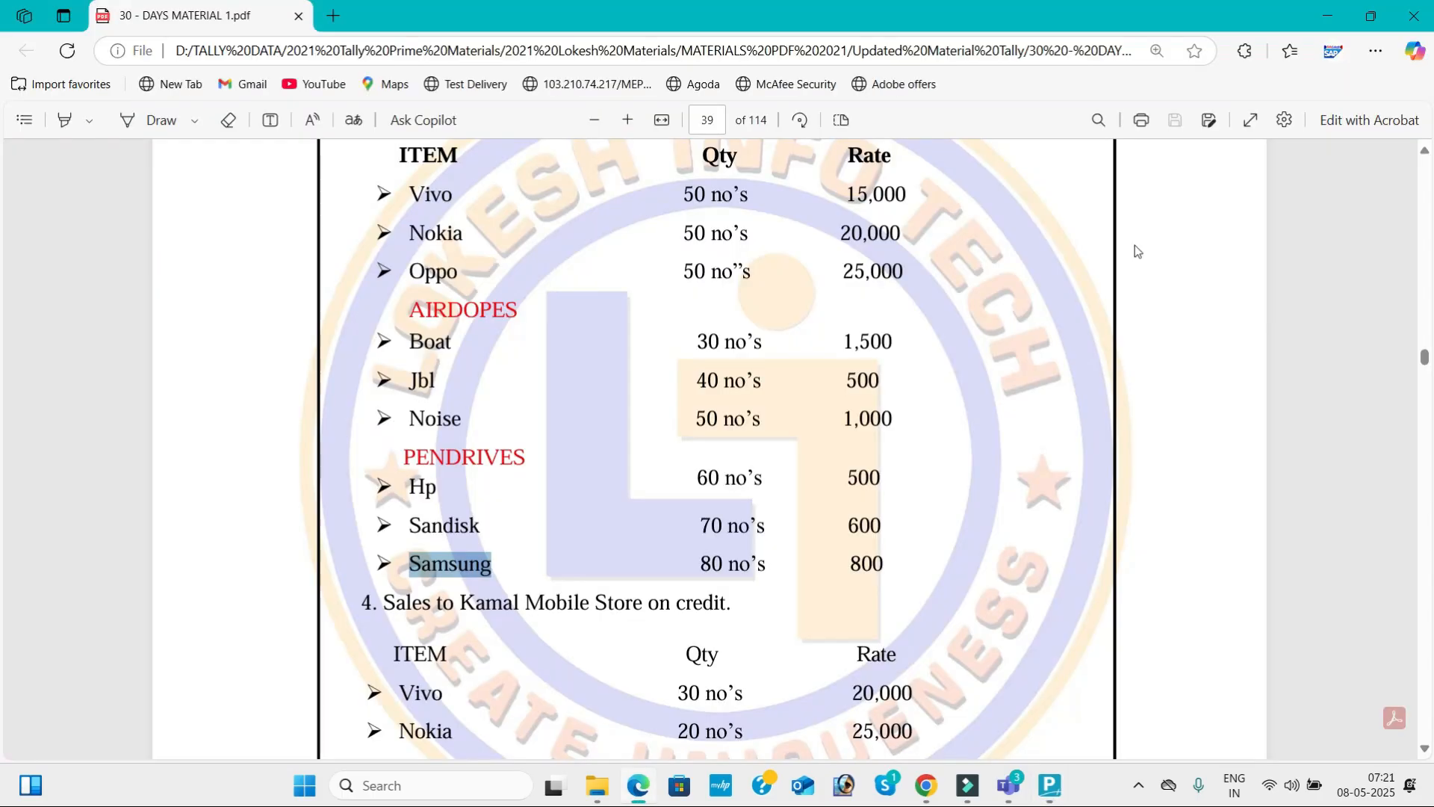
key(alt+Tab)
text(Sa)
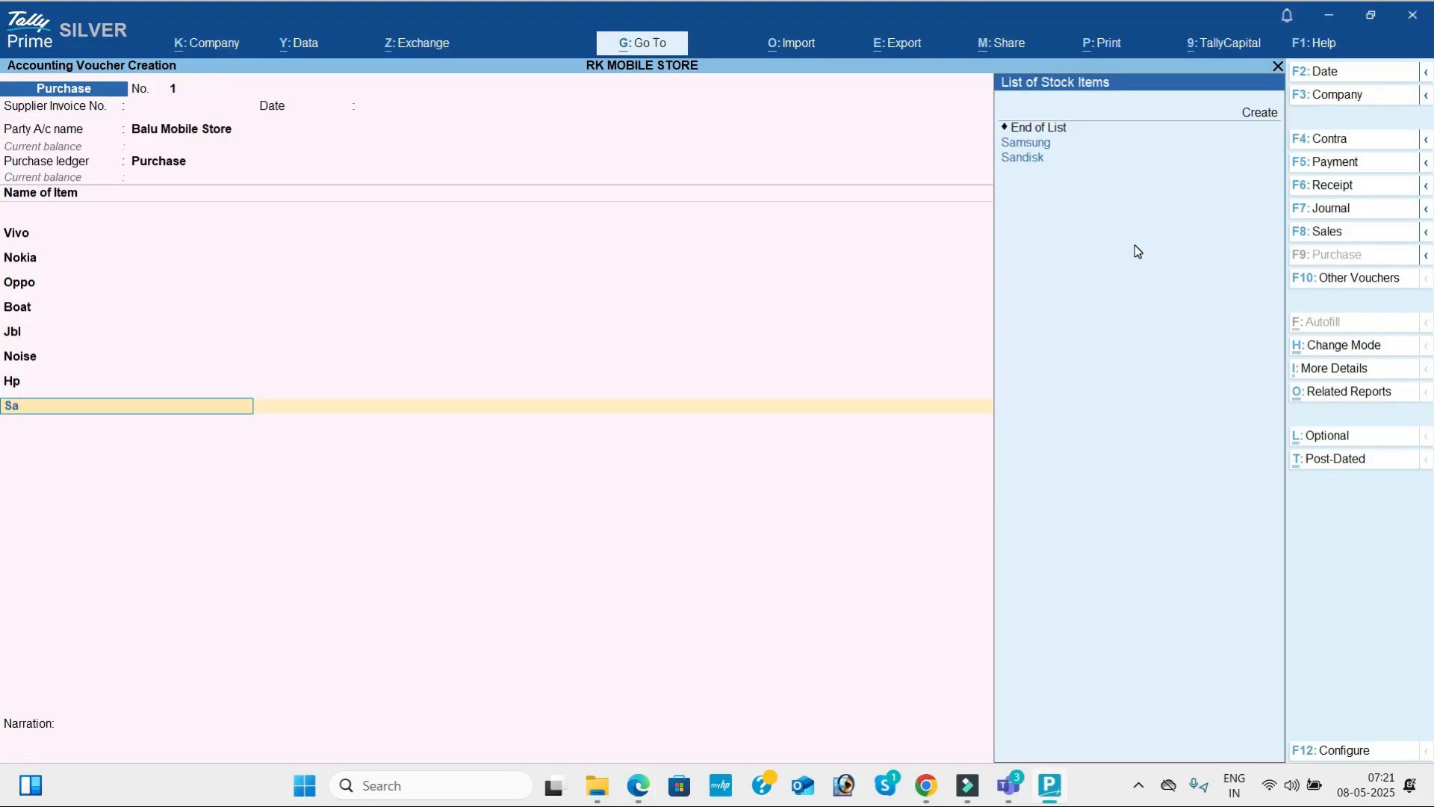
key(Down)
key(Return)
Set Sandisk's quantity to 70 nos at a rate of 600 as given in the PDF, and accept the item line.
key(alt+Tab)
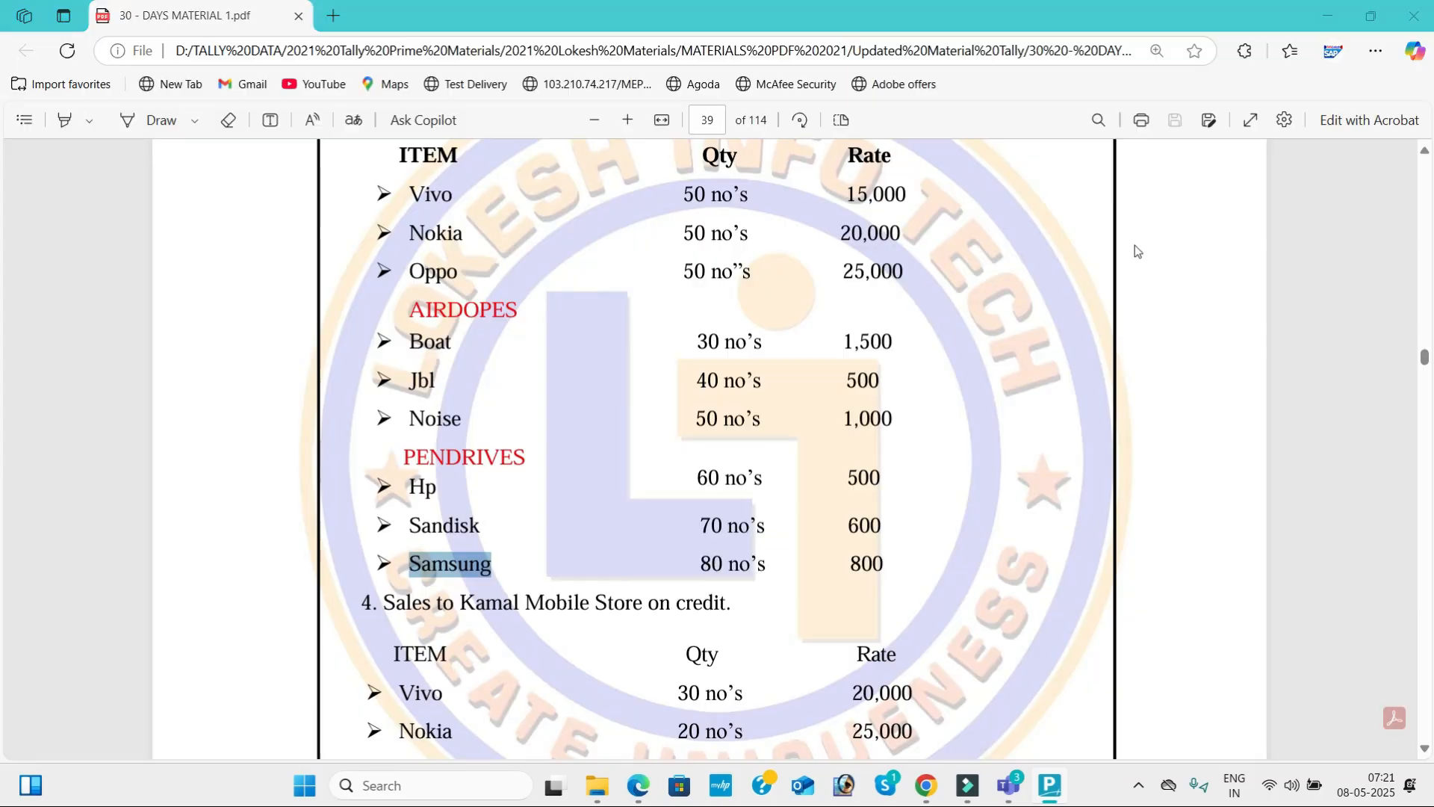
key(alt+Tab)
text(70)
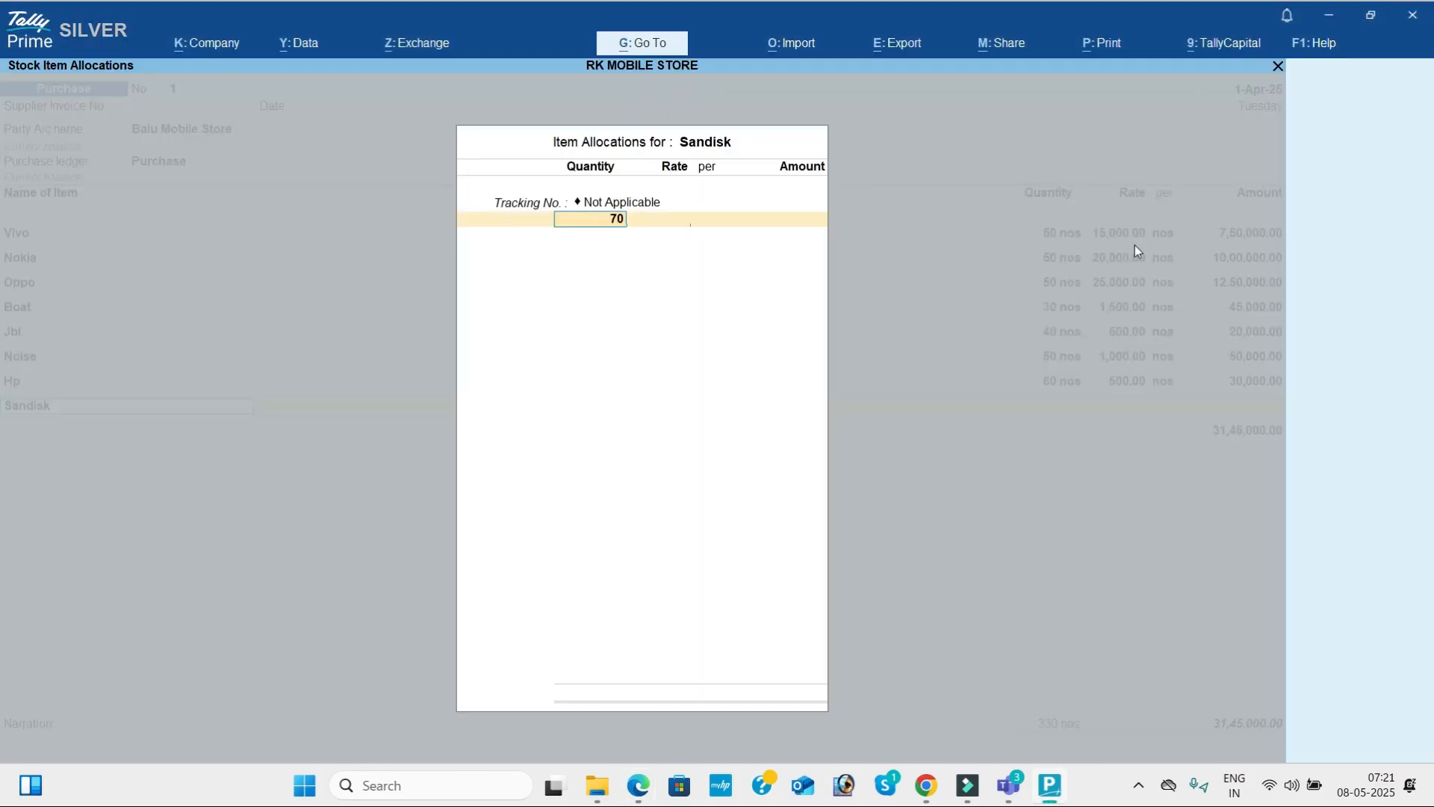
key(Return)
text(600)
key(Return)
key(Return)
key(Return)
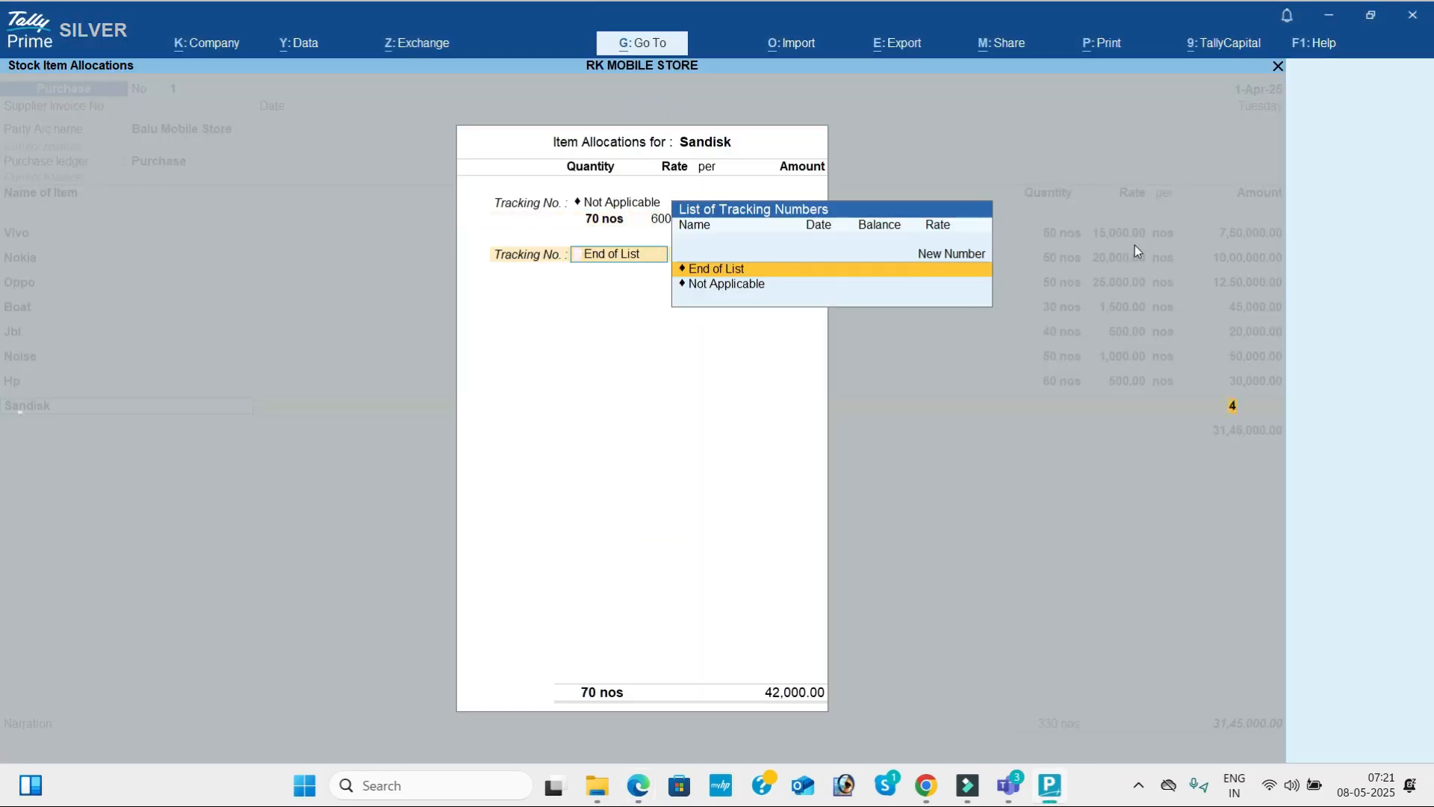
key(Return)
Check the last Pendrives item in the PDF and add Samsung to the purchase voucher.
key(alt+Tab)
key(alt+Tab)
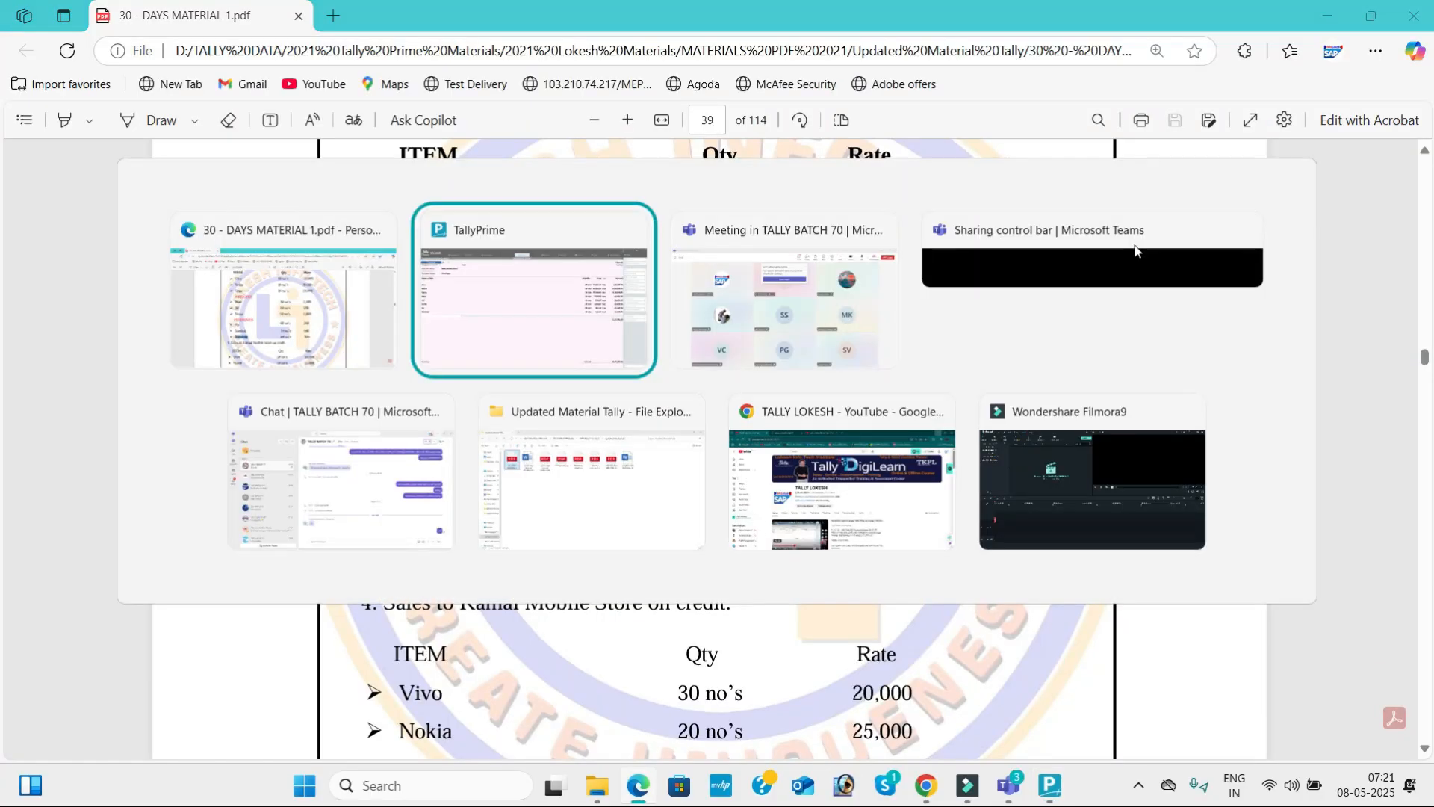
text(Sa)
key(Down)
key(Return)
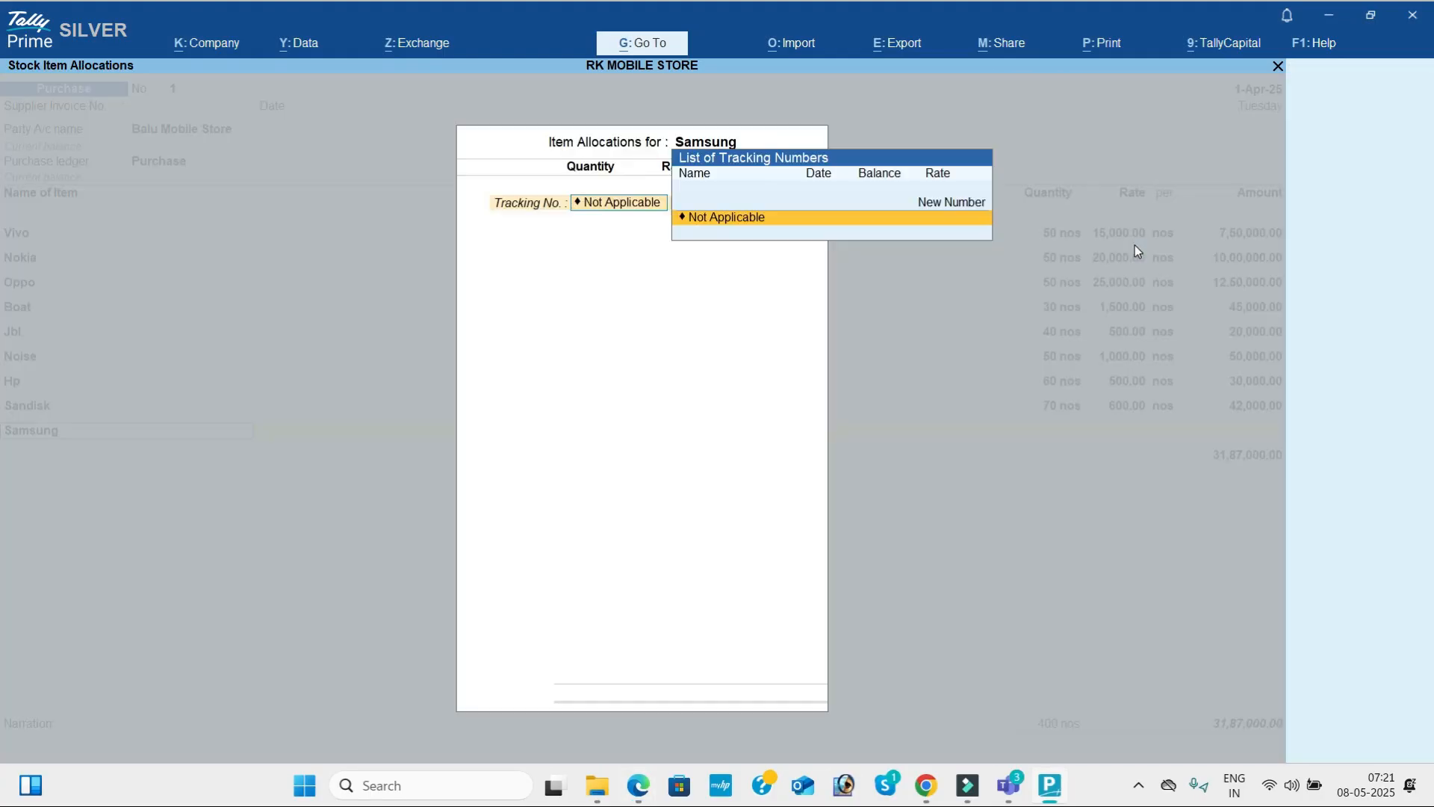
Give Samsung tracking number Not Applicable, quantity 80 nos and rate 800 as in the PDF, and accept the item line.
key(alt+Tab)
key(alt+Tab)
text(80)
key(Return)
text(800)
key(Return)
key(Return)
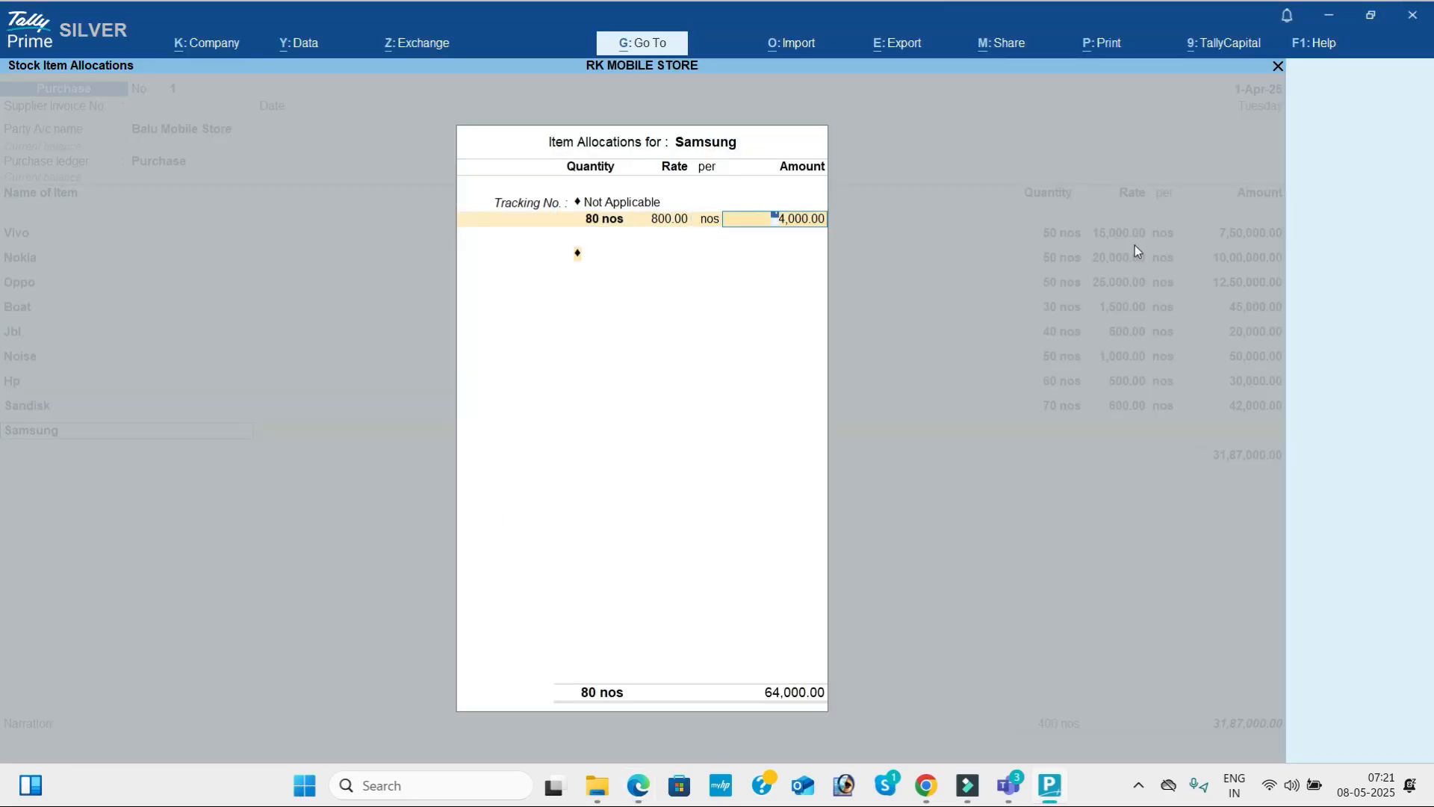
key(Return)
key(Return)
key(Return)
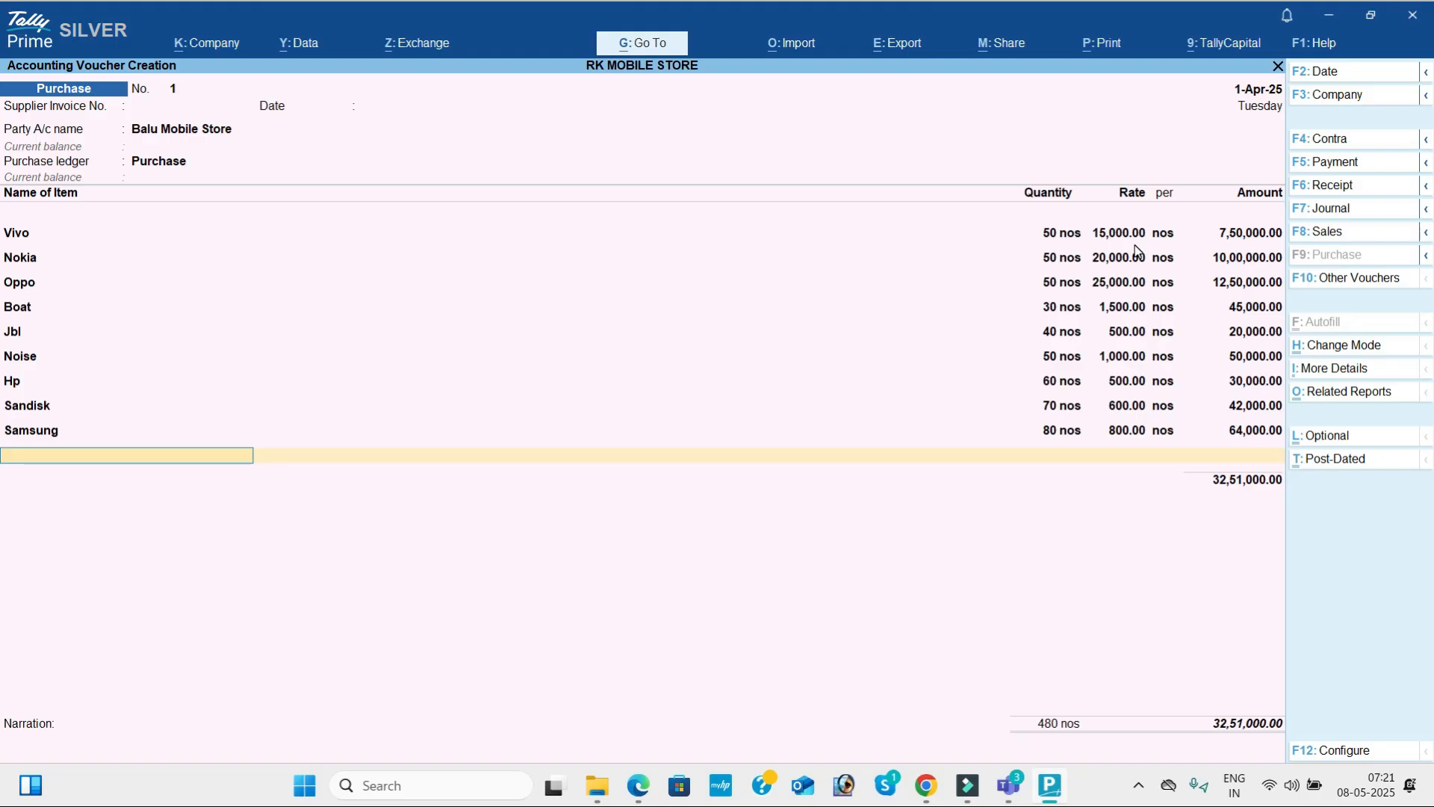
End the item list, leave the narration empty and save the purchase voucher for Balu Mobile Store.
key(Return)
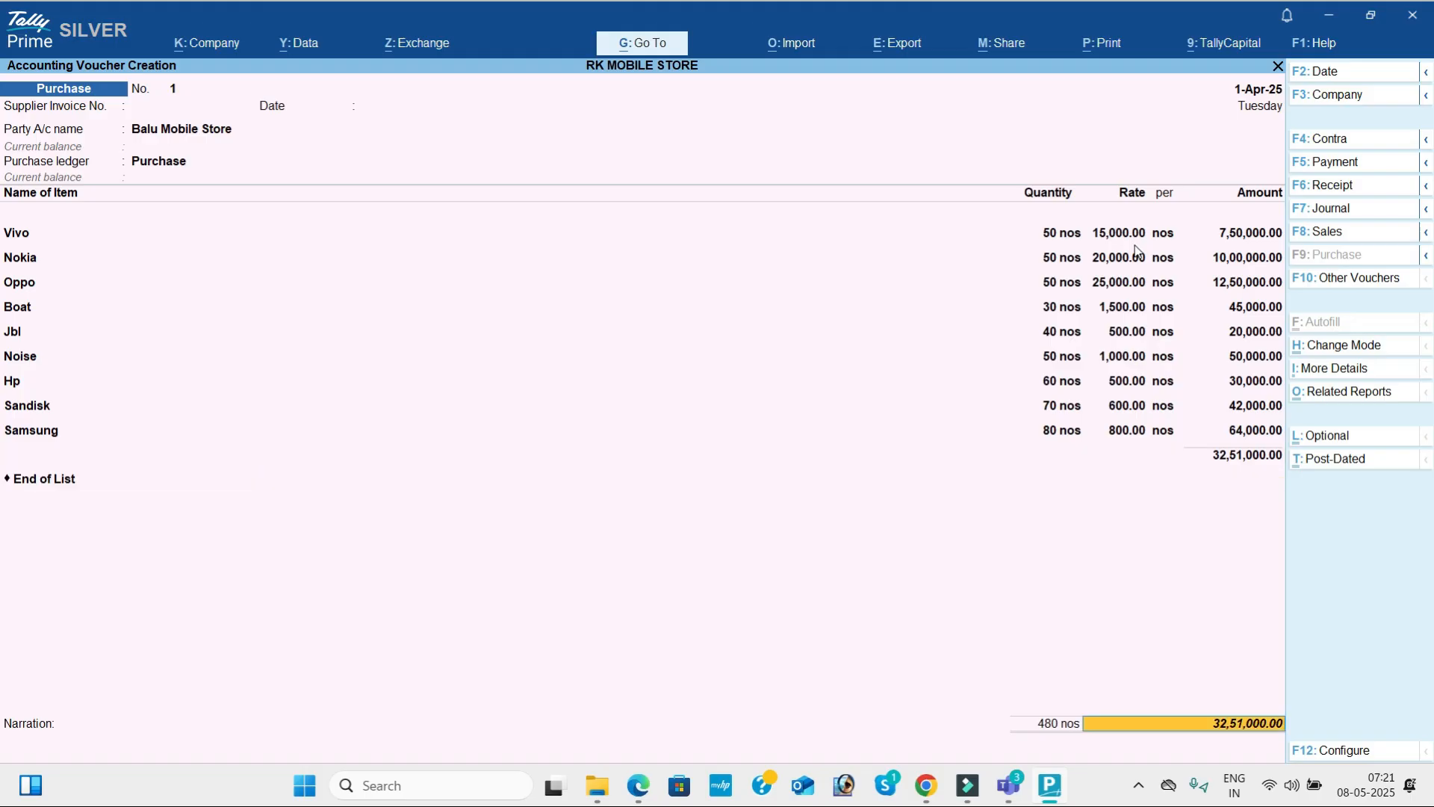
key(Return)
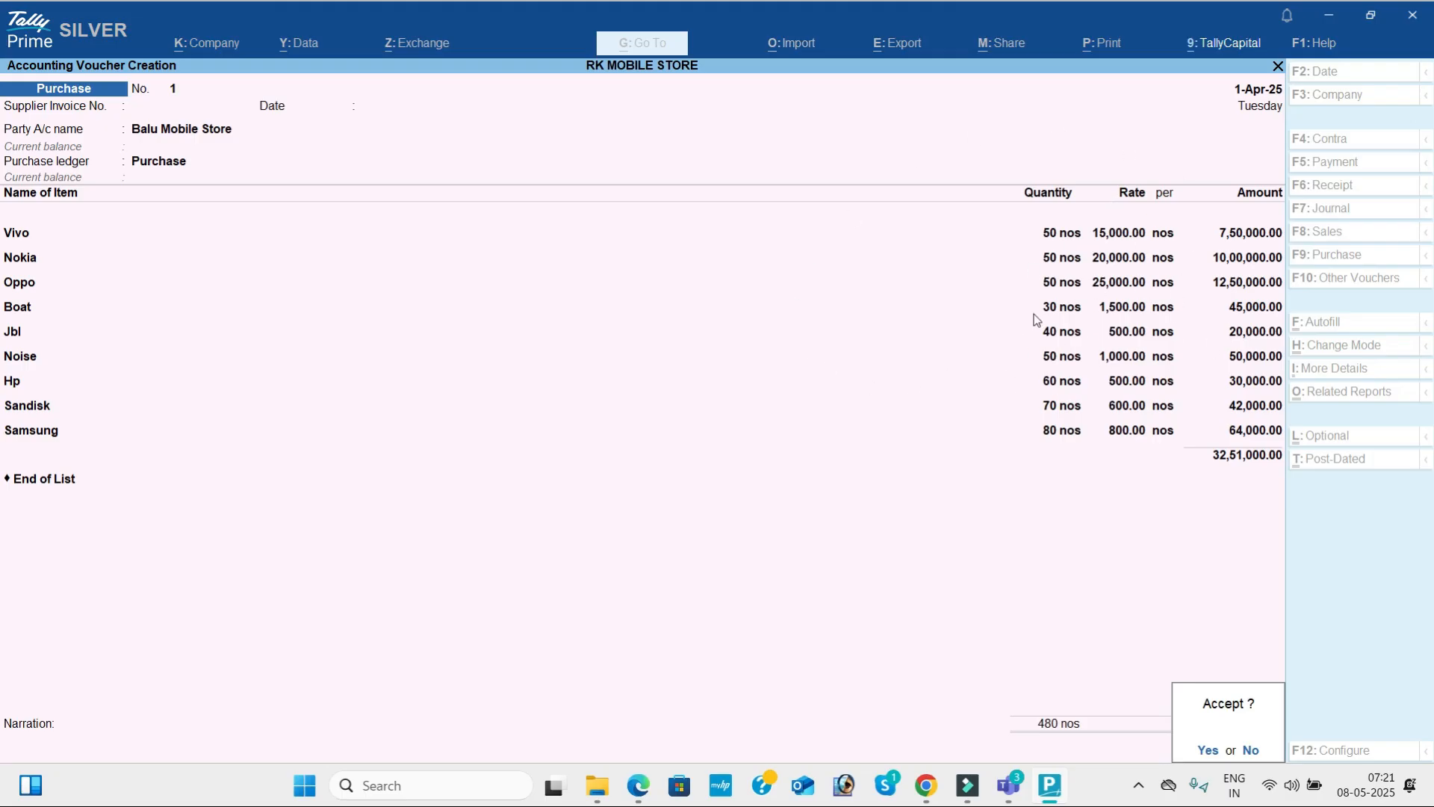
key(Return)
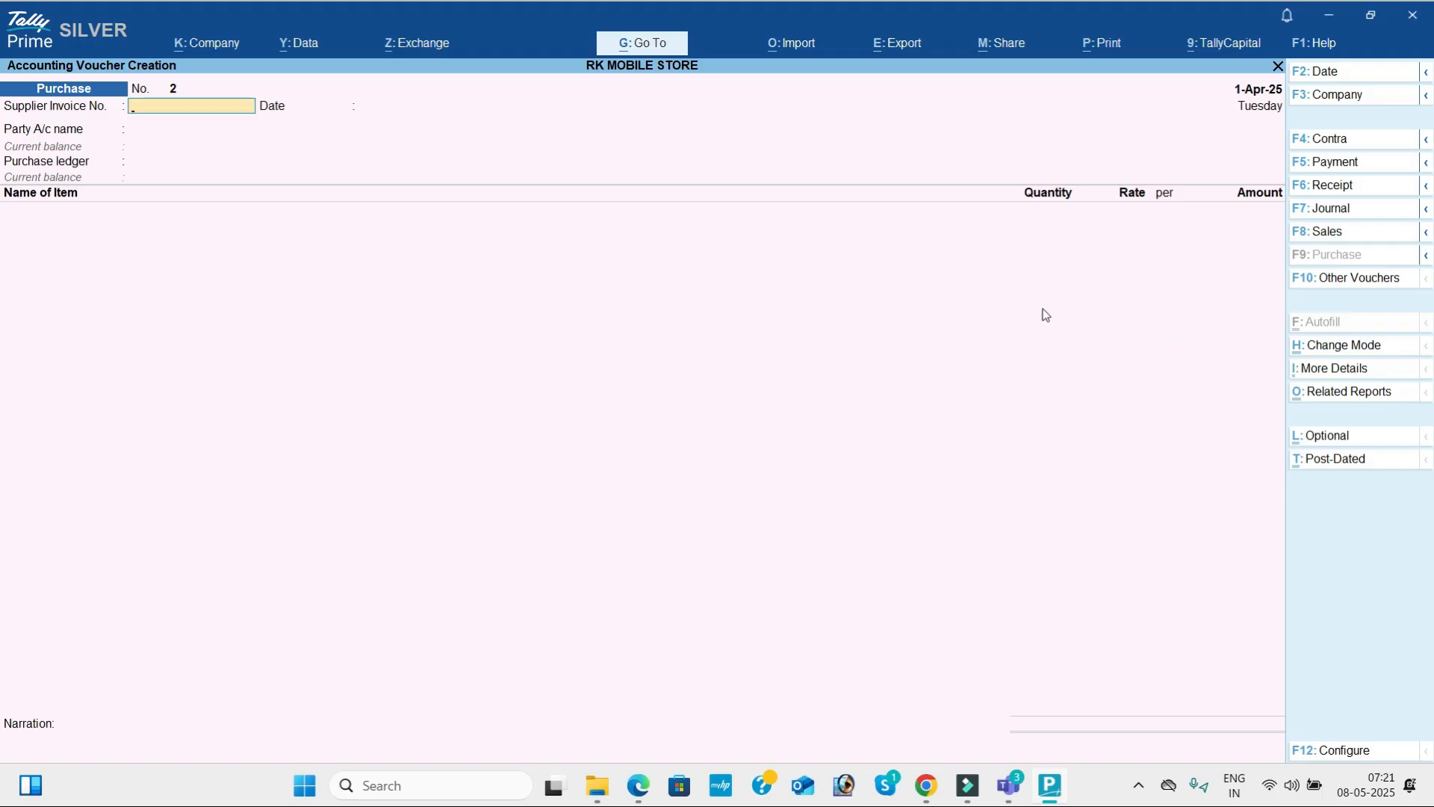
Start a sales voucher and copy the party name Kamal Mobile Store from transaction 4 in the PDF.
click(1355, 236)
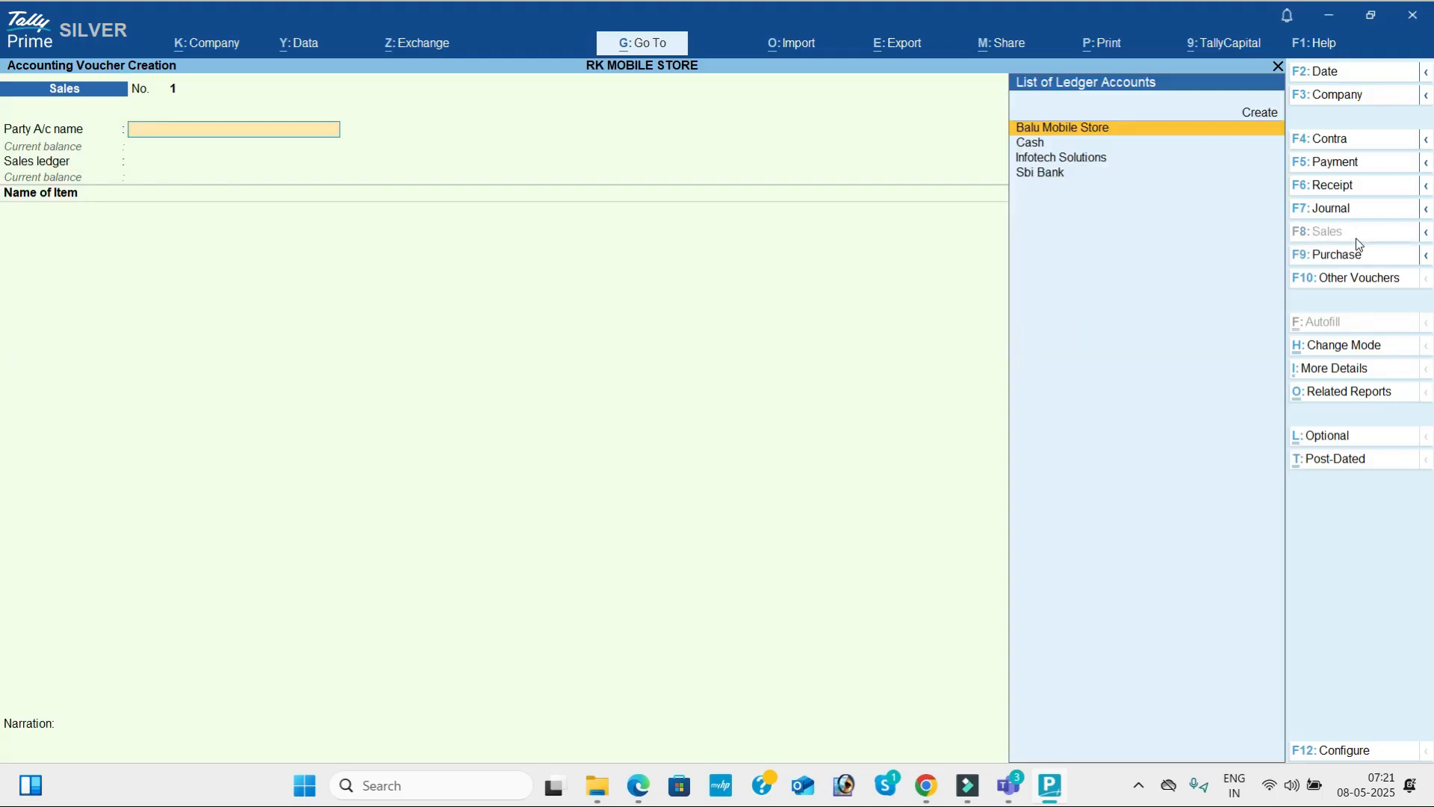
key(Down)
key(Down)
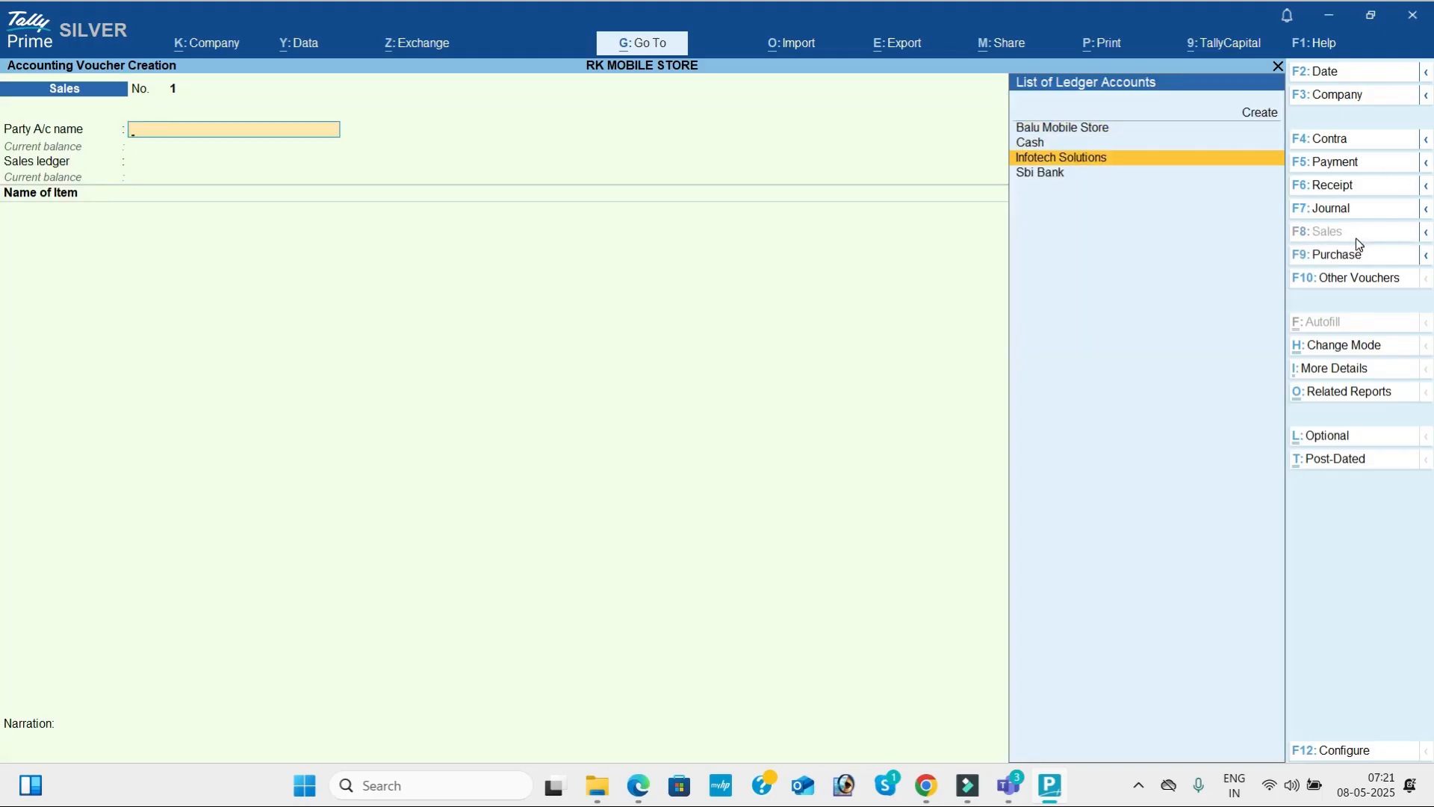
key(Up)
key(alt+Tab)
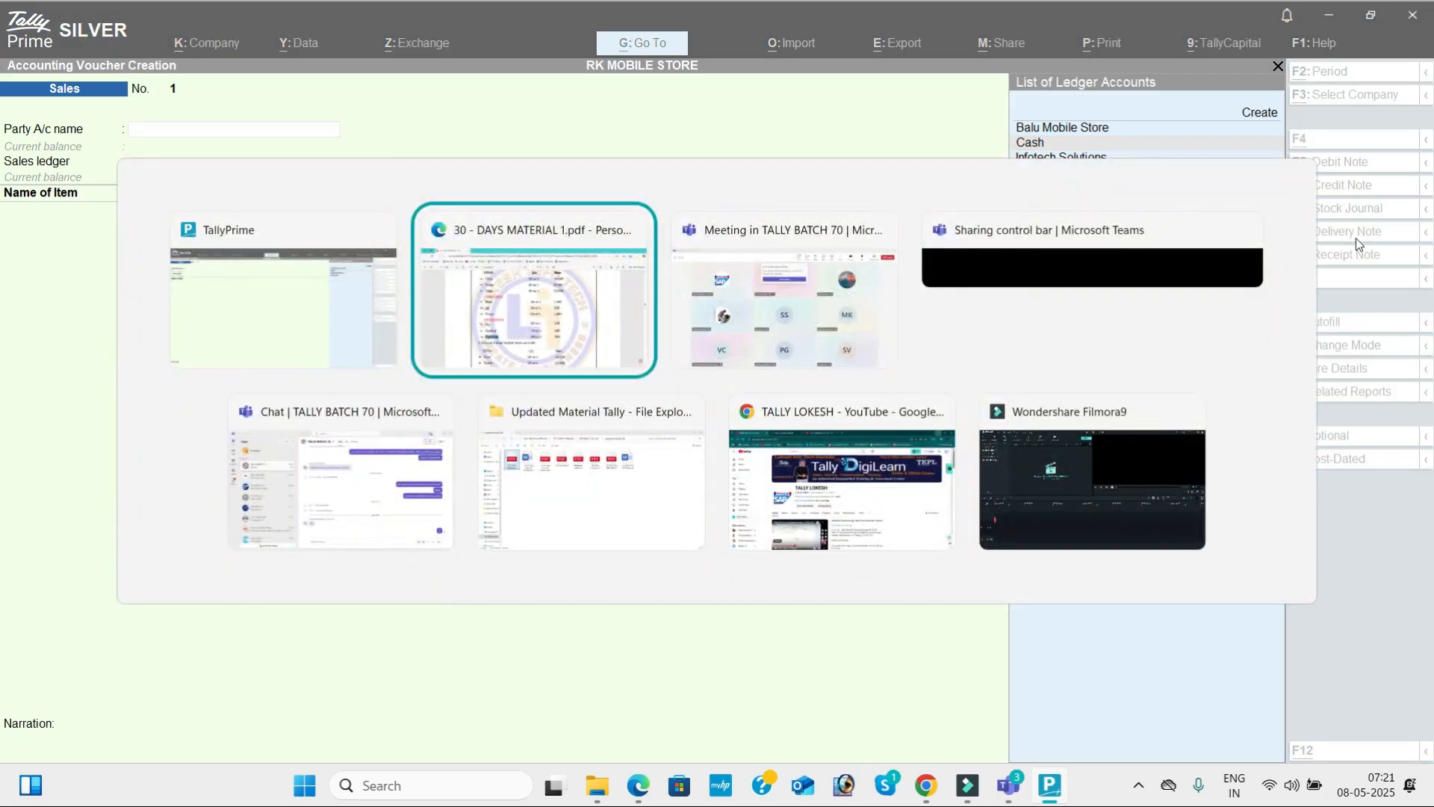
scroll(1357, 240, down, 3)
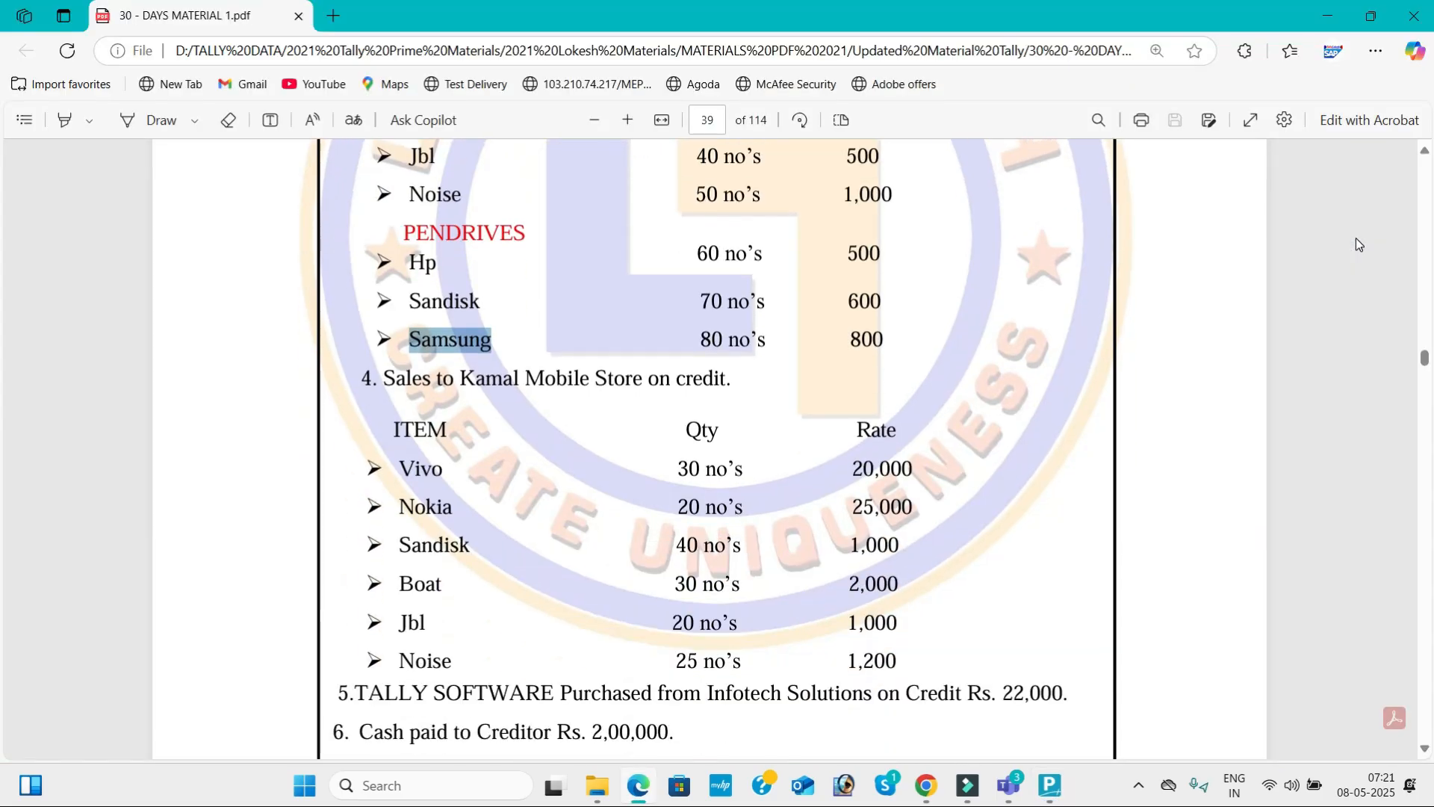
click(461, 381)
drag(460, 381, 635, 388)
key(ctrl+c)
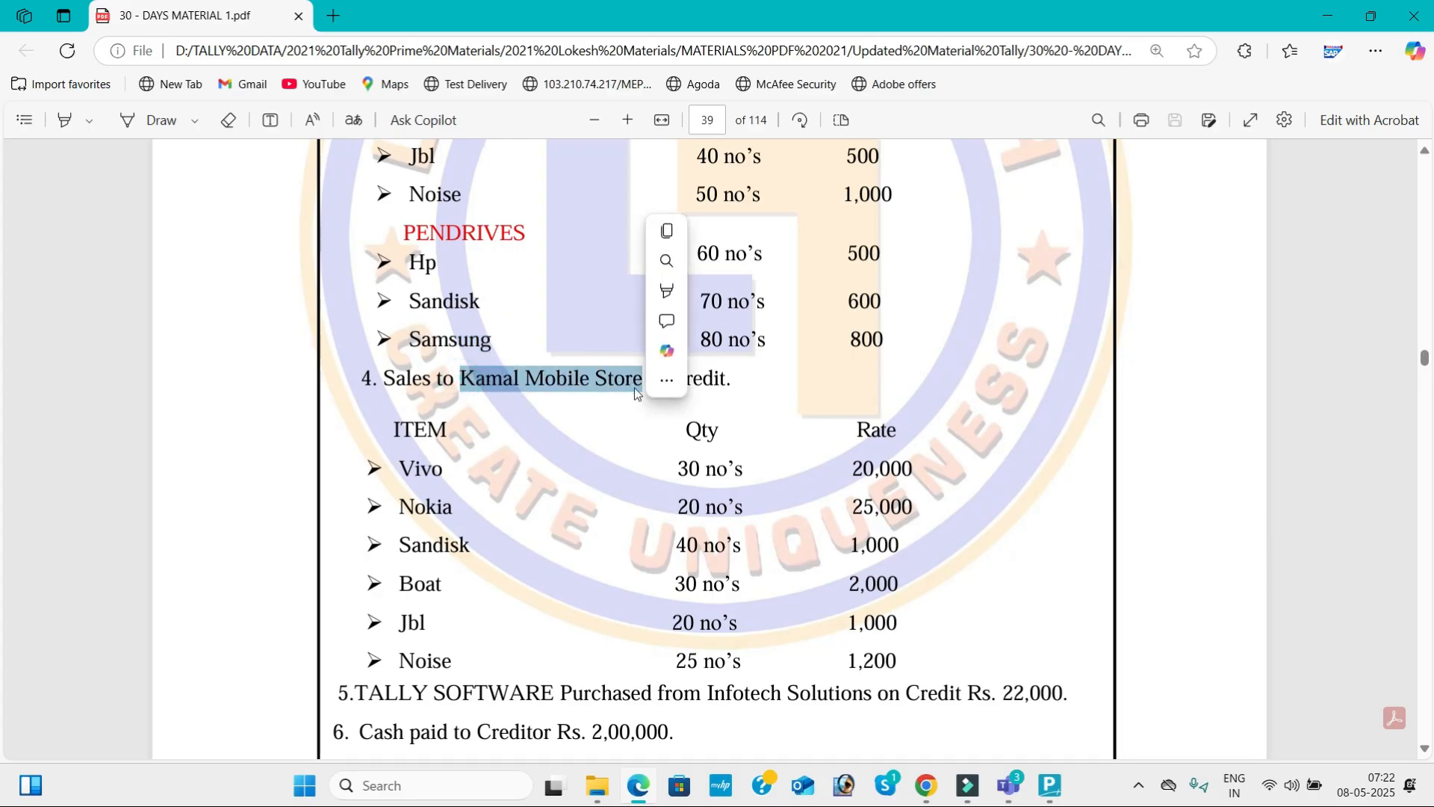
Create a party ledger for the sales voucher in TallyPrime, named Kamal Mobile Store and placed under Sundry Debtors.
key(alt+Tab)
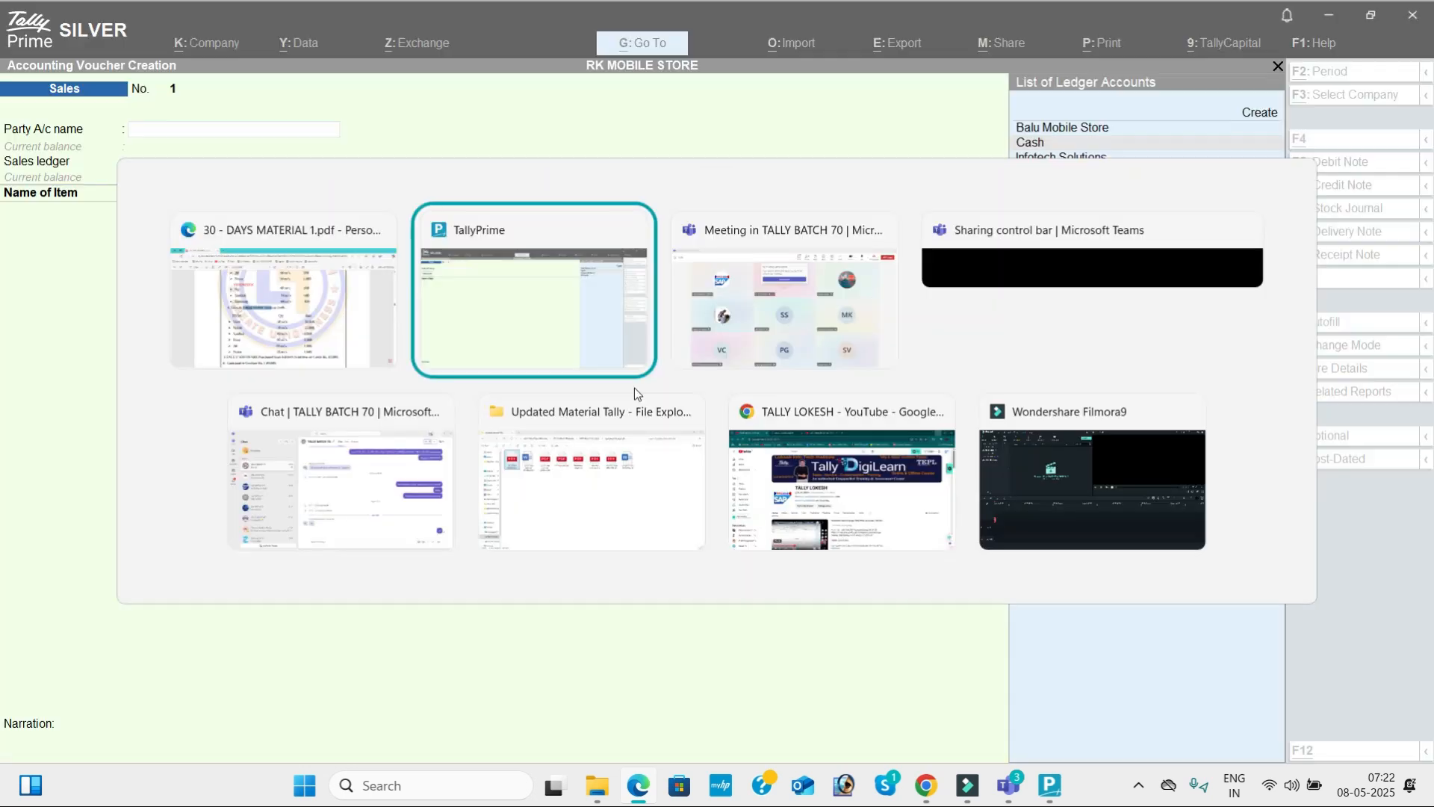
key(Up)
key(Up)
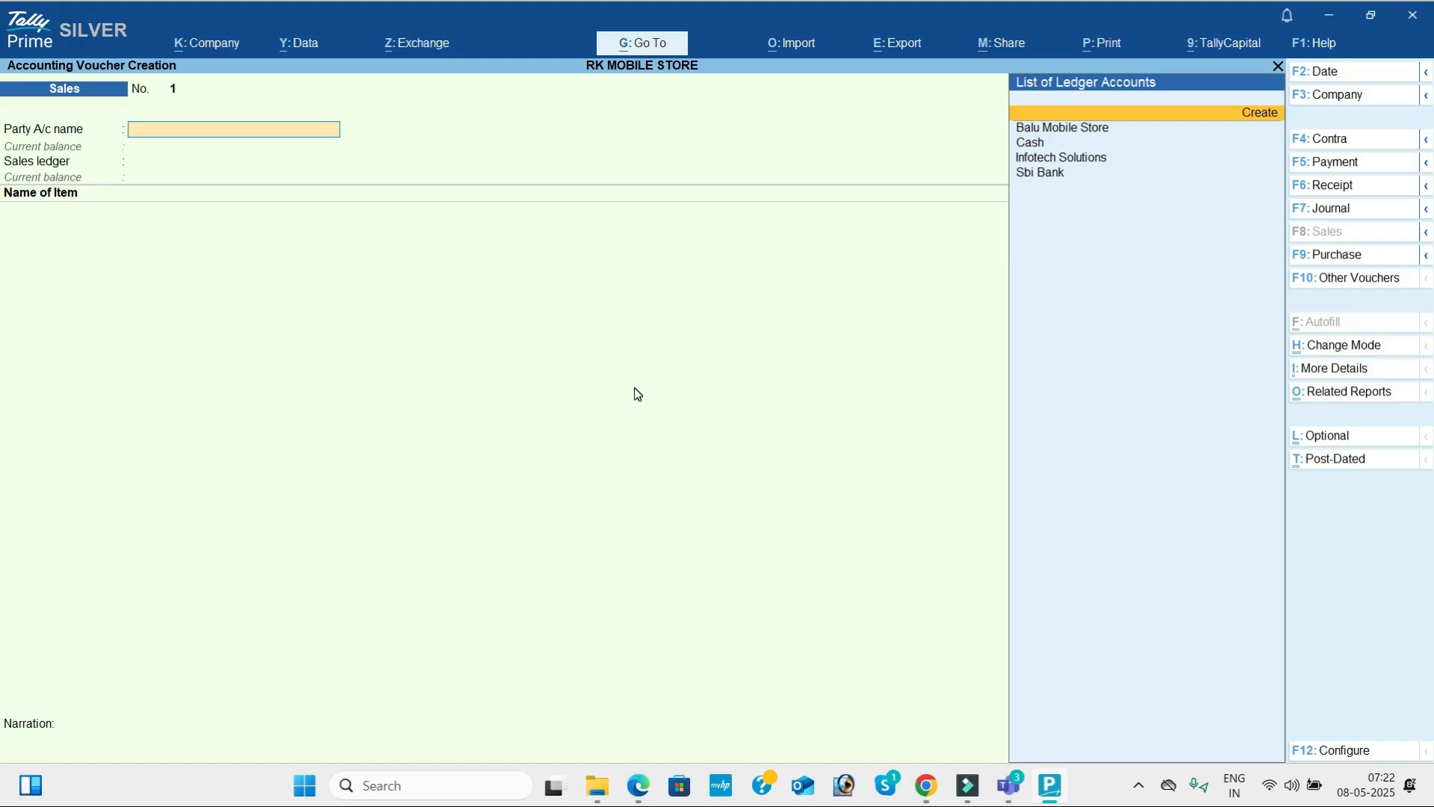
key(alt+c)
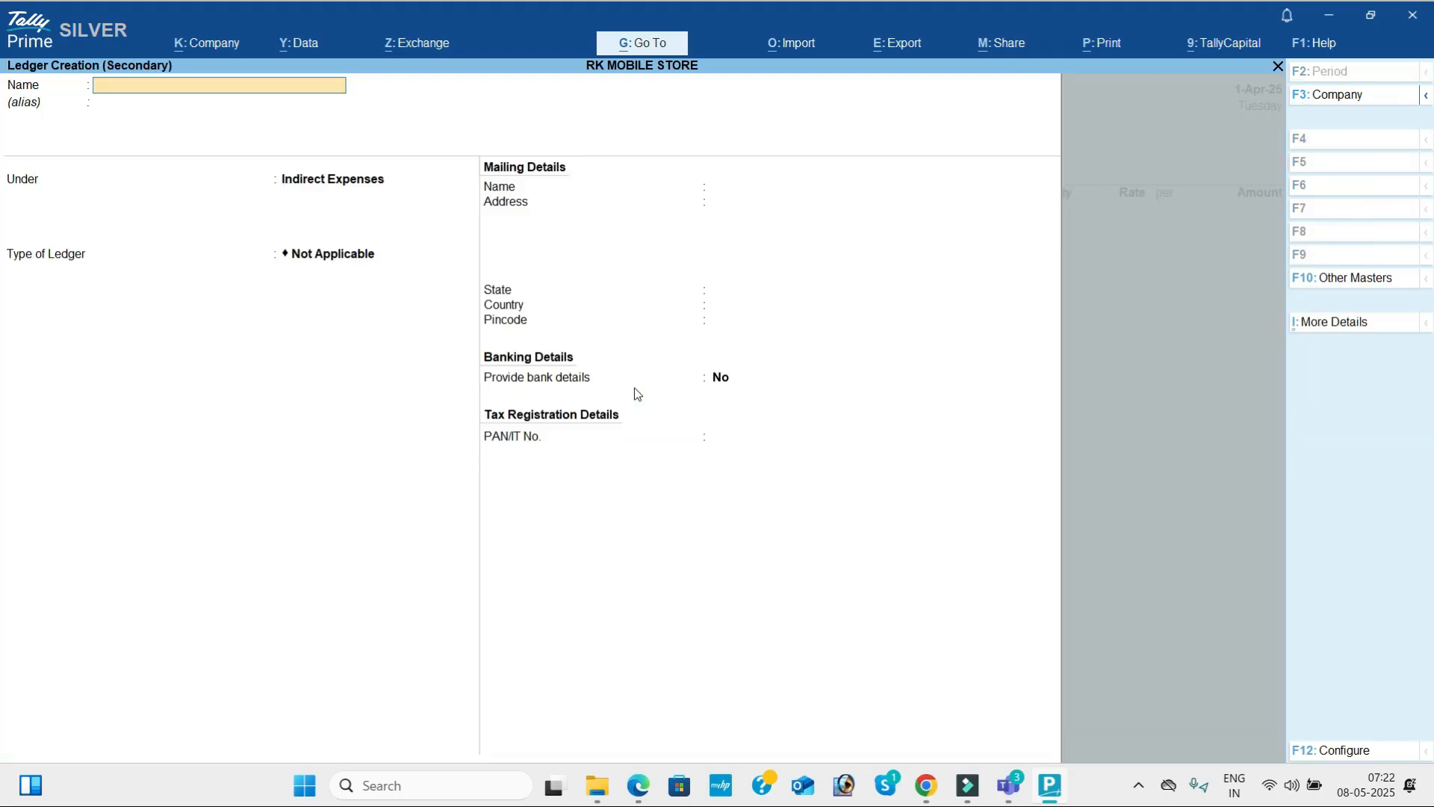
key(ctrl+v)
key(Return)
key(Return)
text(Sun)
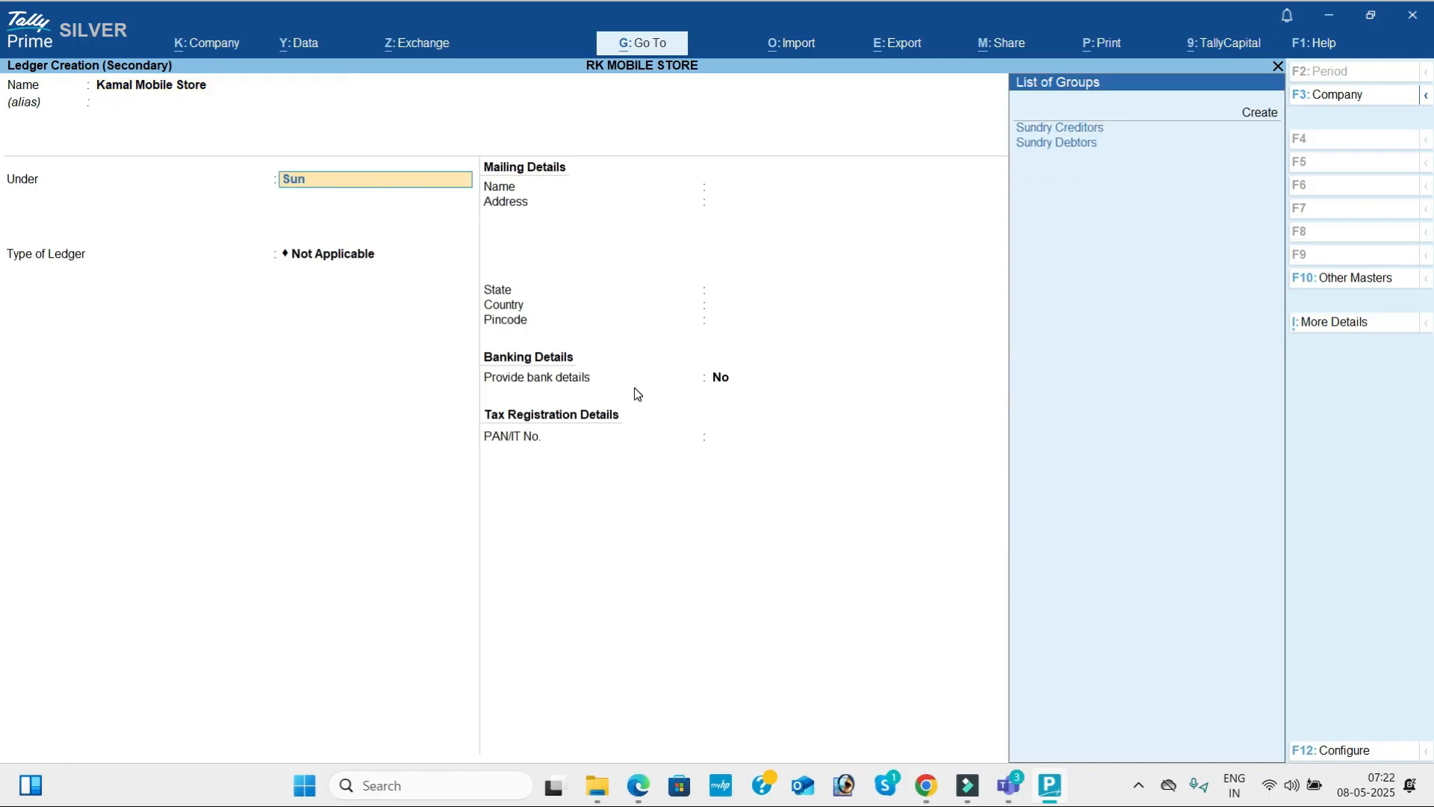
key(Down)
key(Return)
key(Return)
Keep the default mailing, banking and tax details for the Kamal Mobile Store ledger and save it.
key(Return)
key(Return)
key(Return)
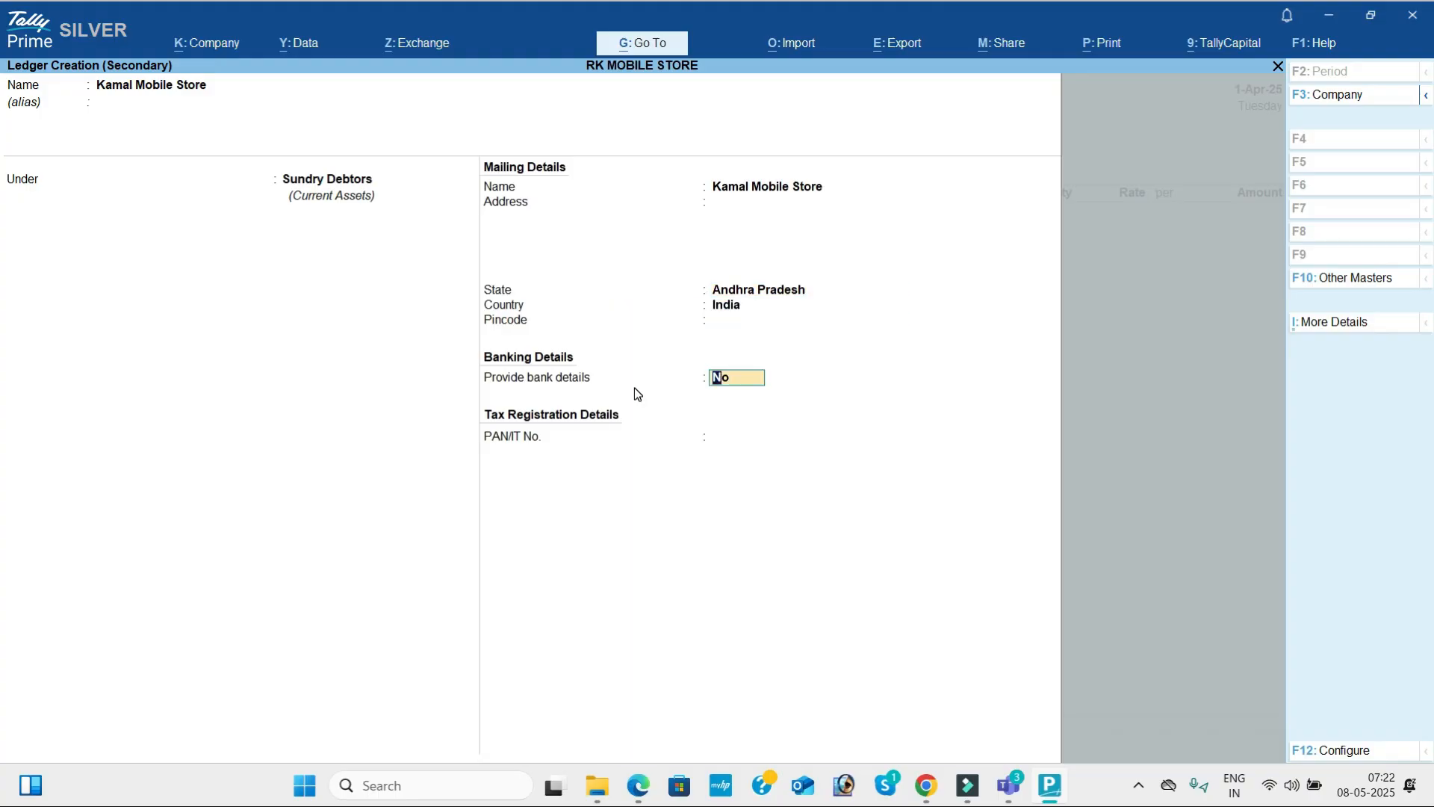
key(Return)
key(Return)
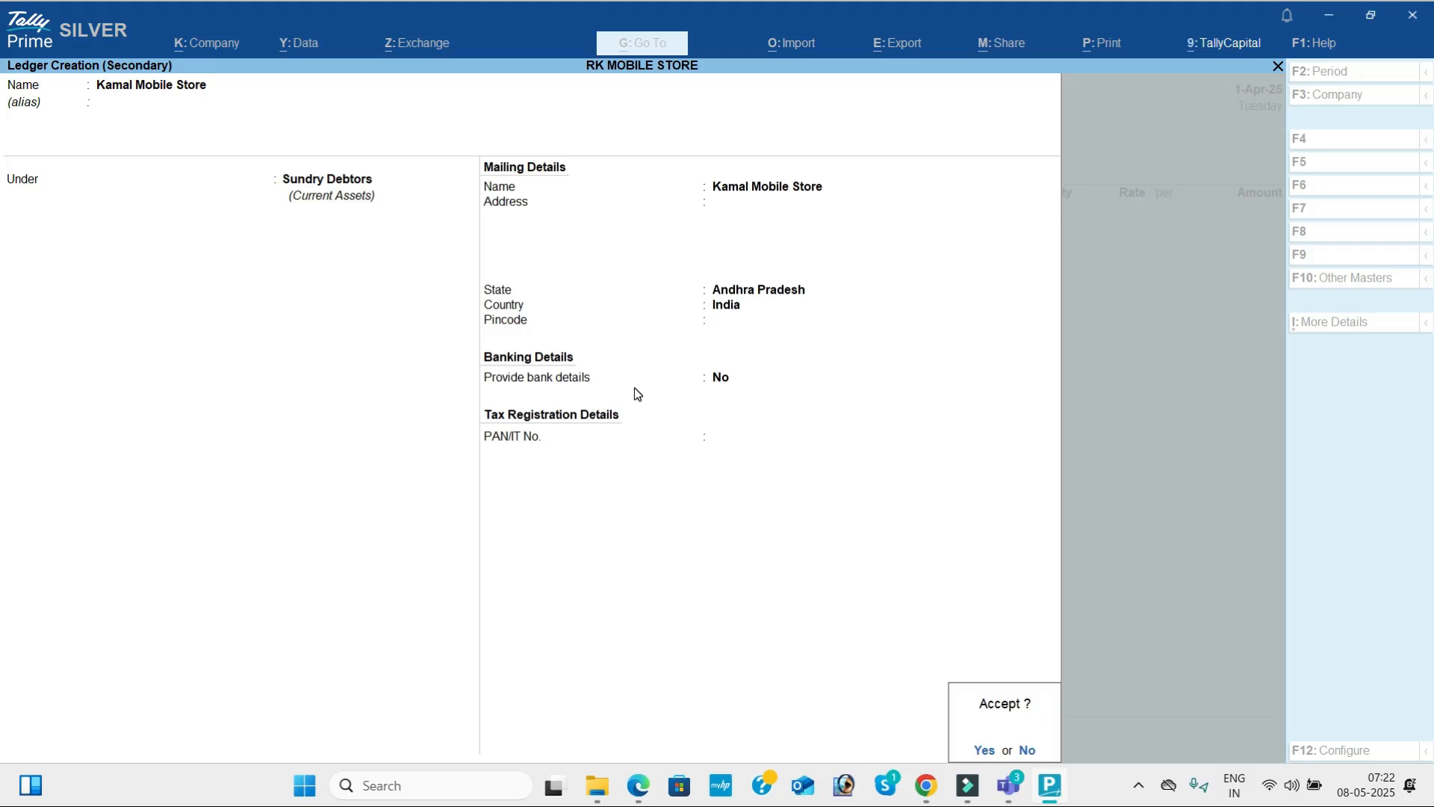
key(Return)
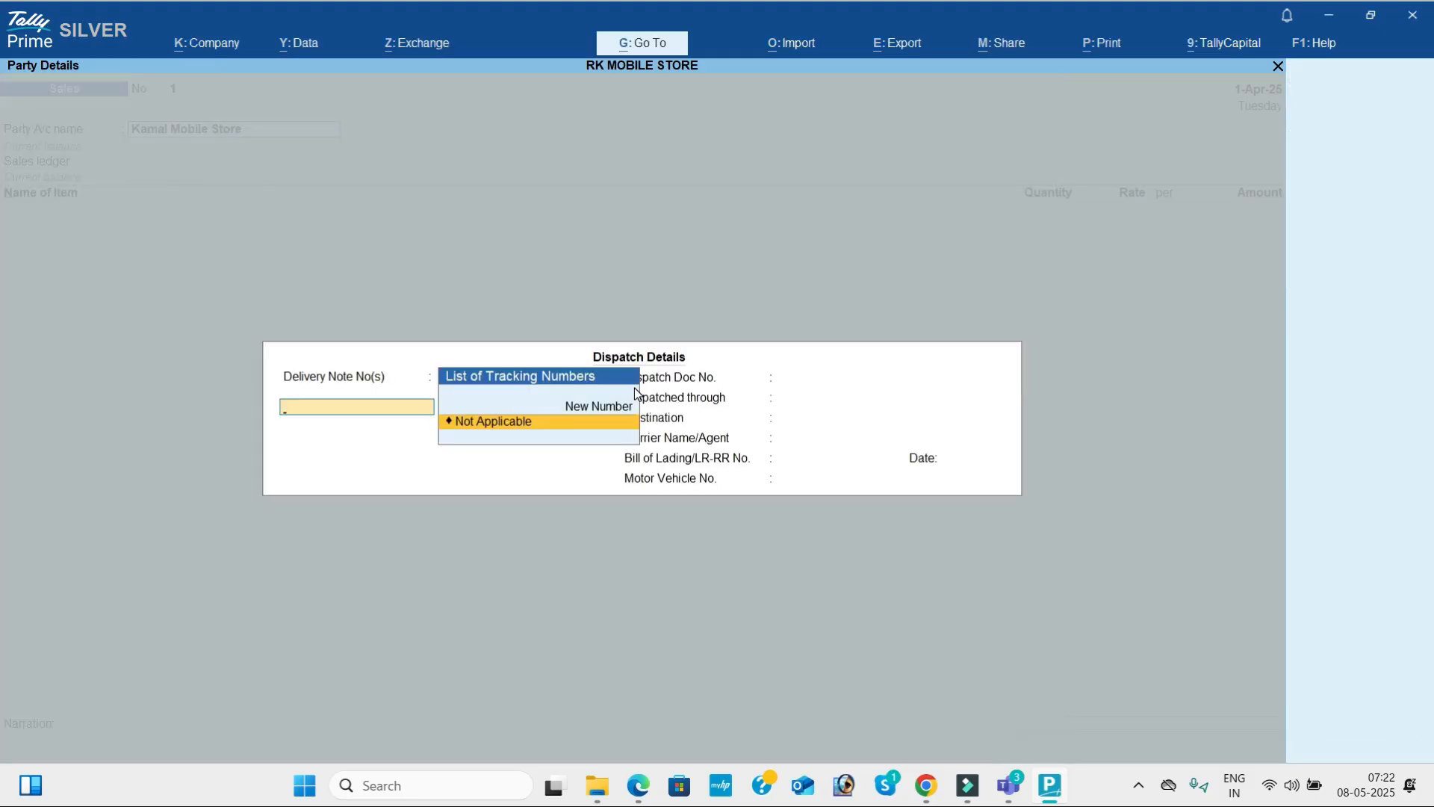
Accept the dispatch and party details for Kamal Mobile Store with the delivery note as Not Applicable.
key(Return)
key(Return)
key(Return)
key(Return)
key(Return)
key(Return)
key(Return)
key(Return)
key(Return)
key(Return)
key(Return)
key(Return)
key(Return)
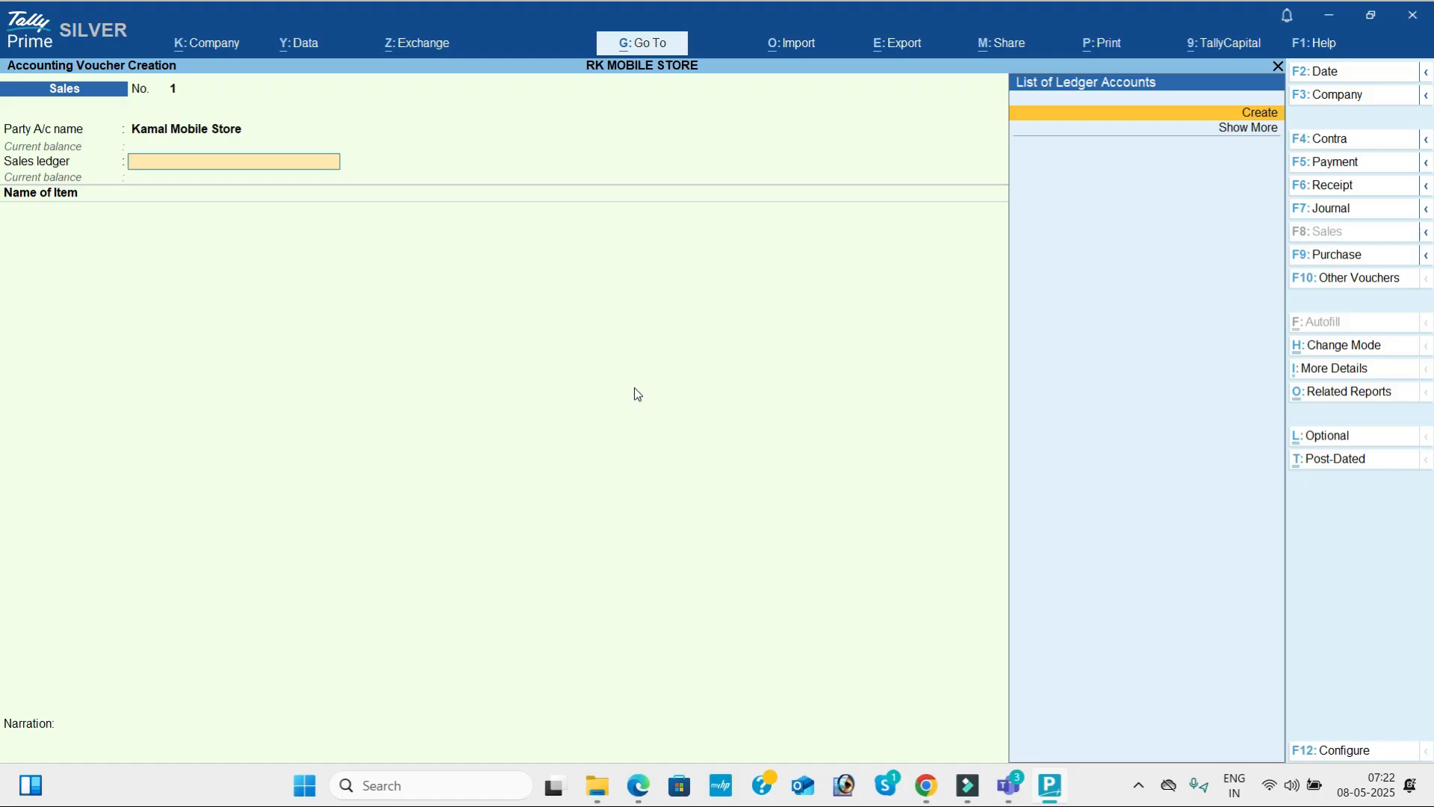
Create a ledger named Sales with its own account group and use it as the voucher's sales ledger.
key(Return)
text(Sales)
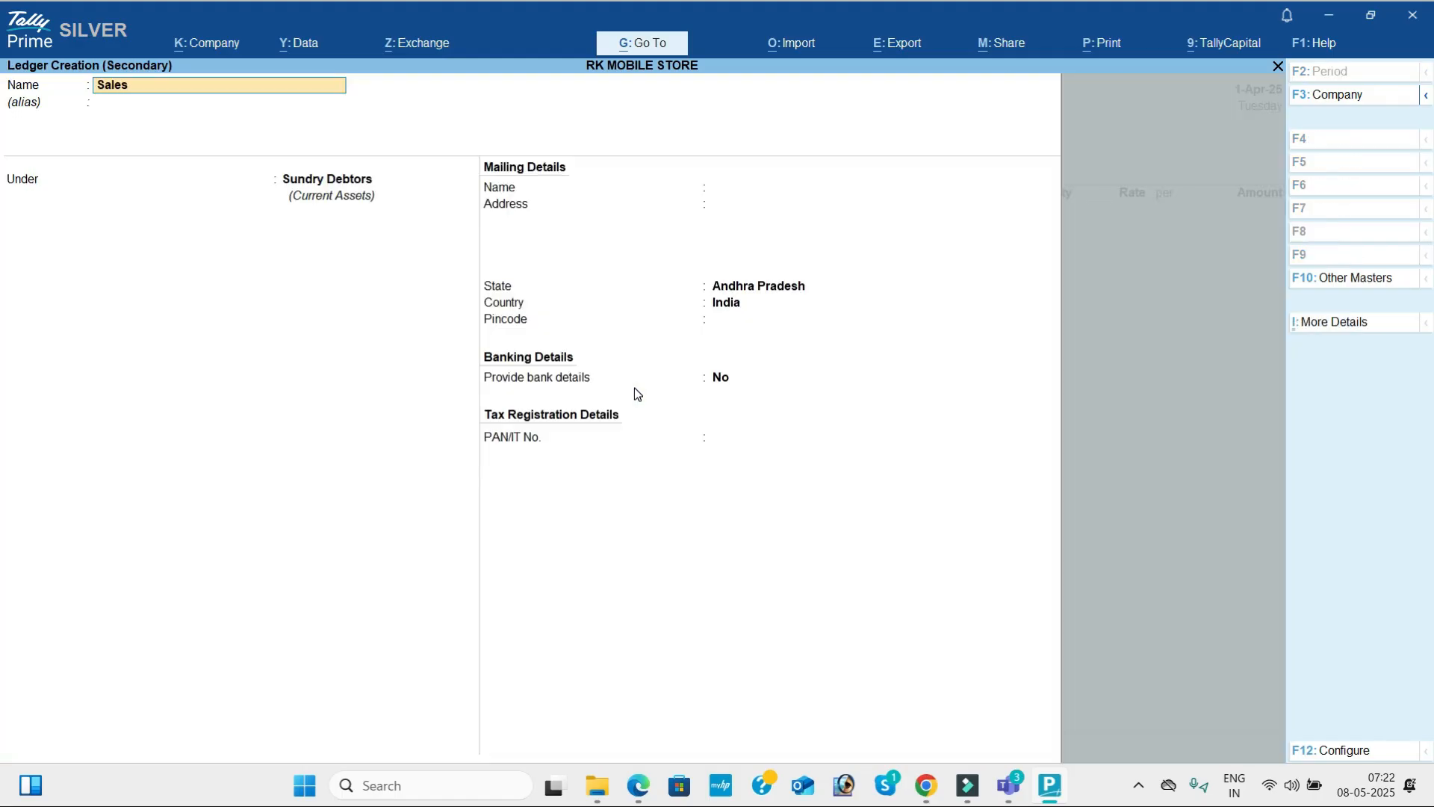
key(Return)
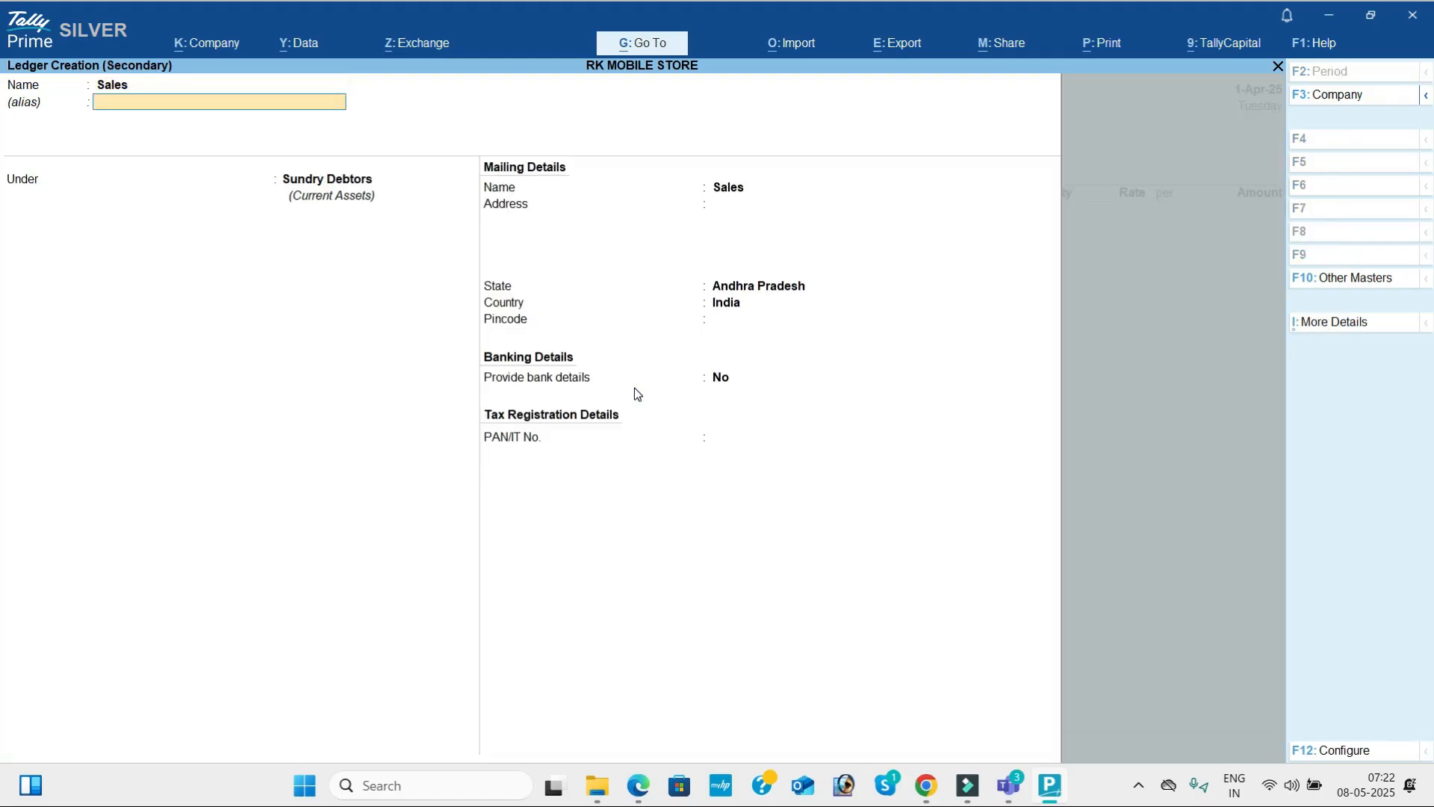
text(S)
key(Return)
key(Return)
key(Return)
key(Return)
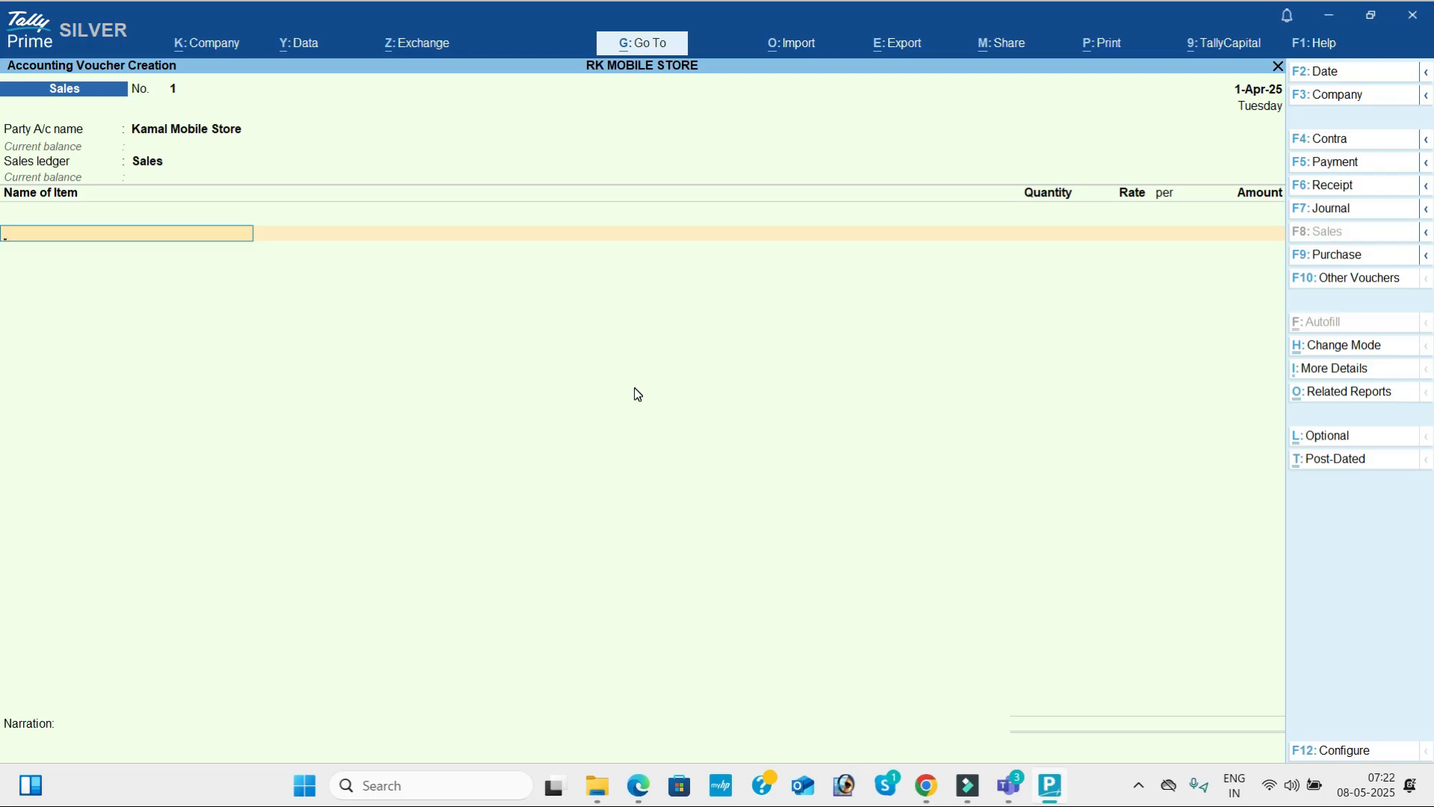
Check the items of transaction 4 in the PDF and add Vivo to the sales voucher with tracking number Not Applicable.
key(alt+Tab)
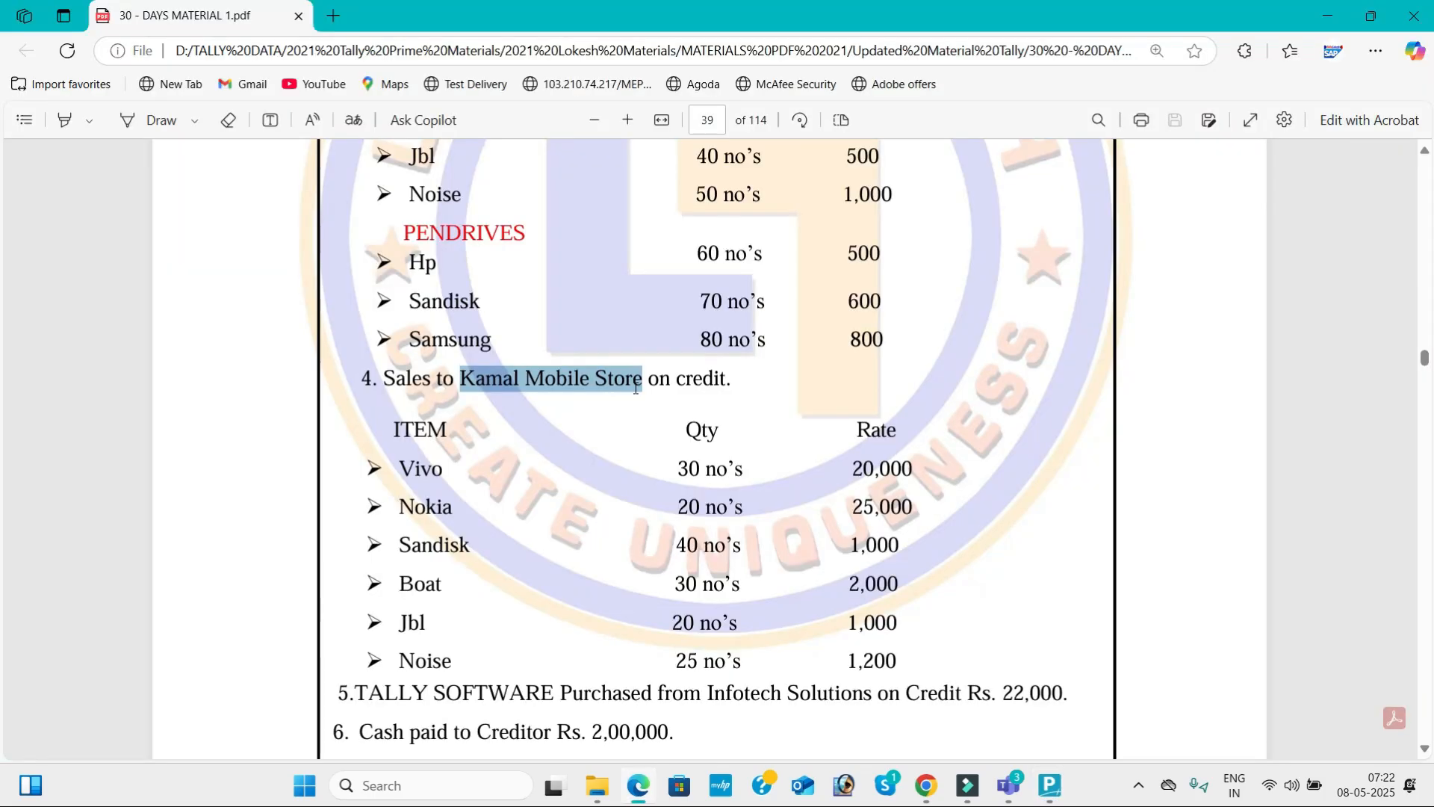
key(alt+Tab)
text(V)
key(Return)
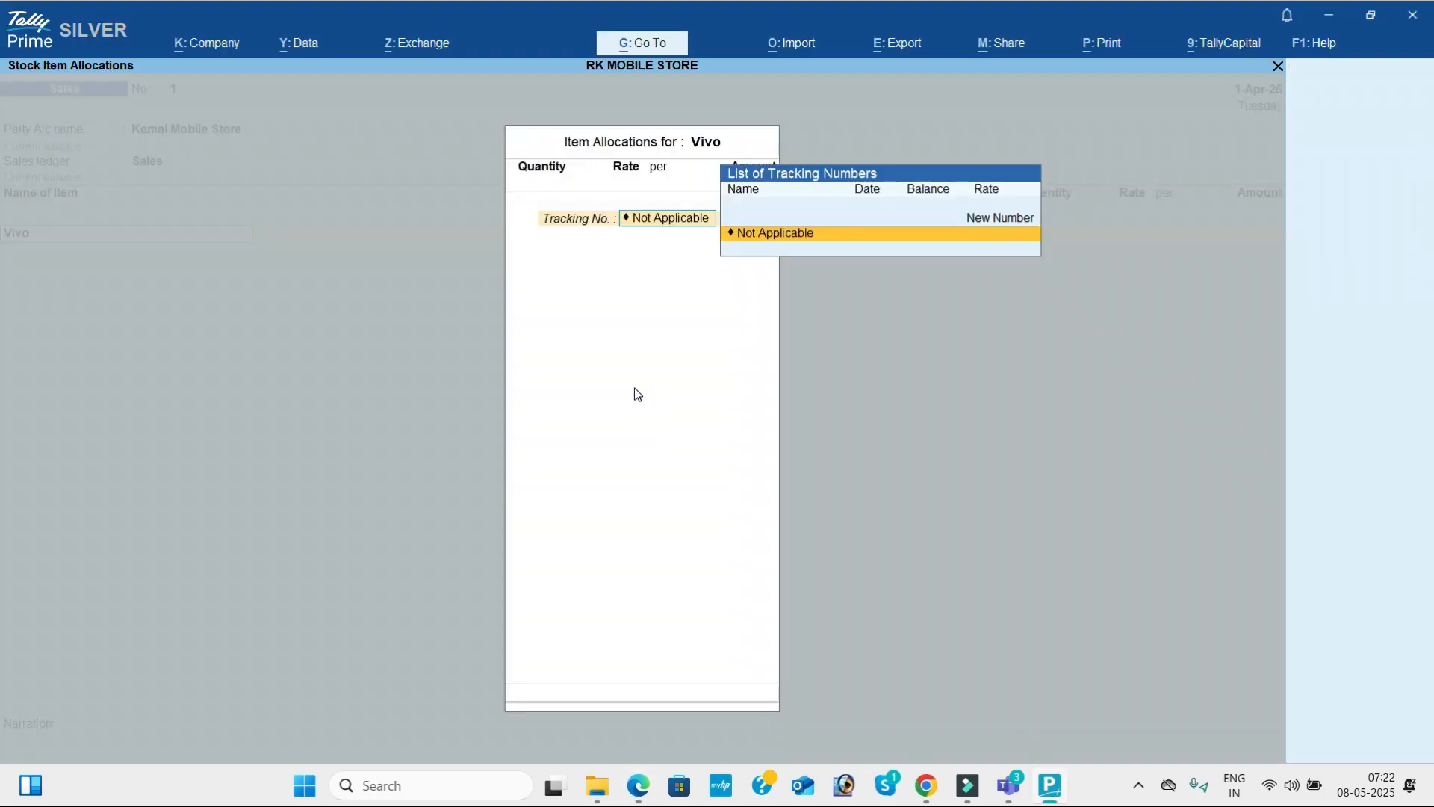
key(Return)
Enter a quantity of 30 nos at a rate of 20,000 for Vivo, as listed in the PDF, and finish its allocation.
key(alt+Tab)
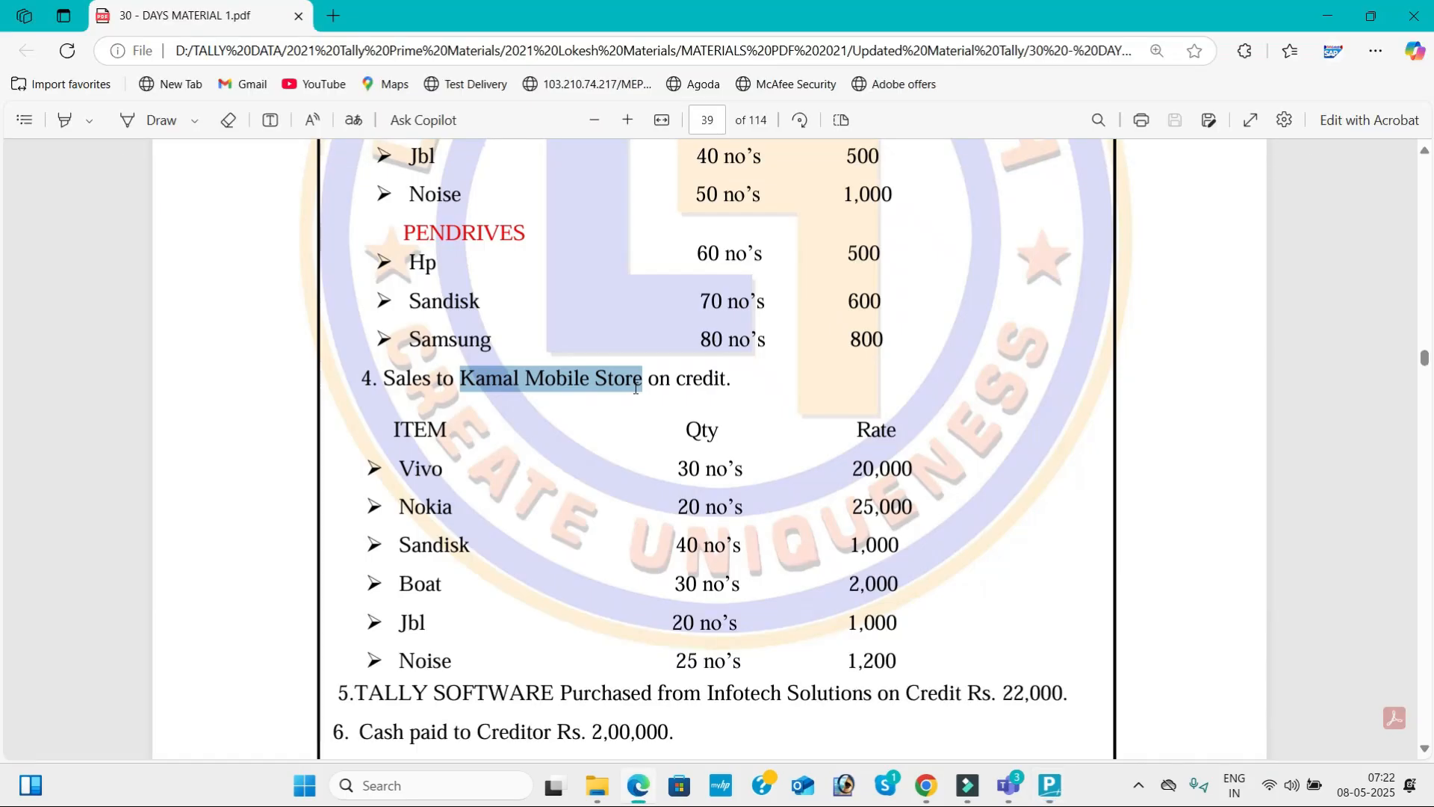
key(alt+Tab)
text(30)
key(Return)
text(20,000)
key(Return)
key(Return)
key(Return)
key(Return)
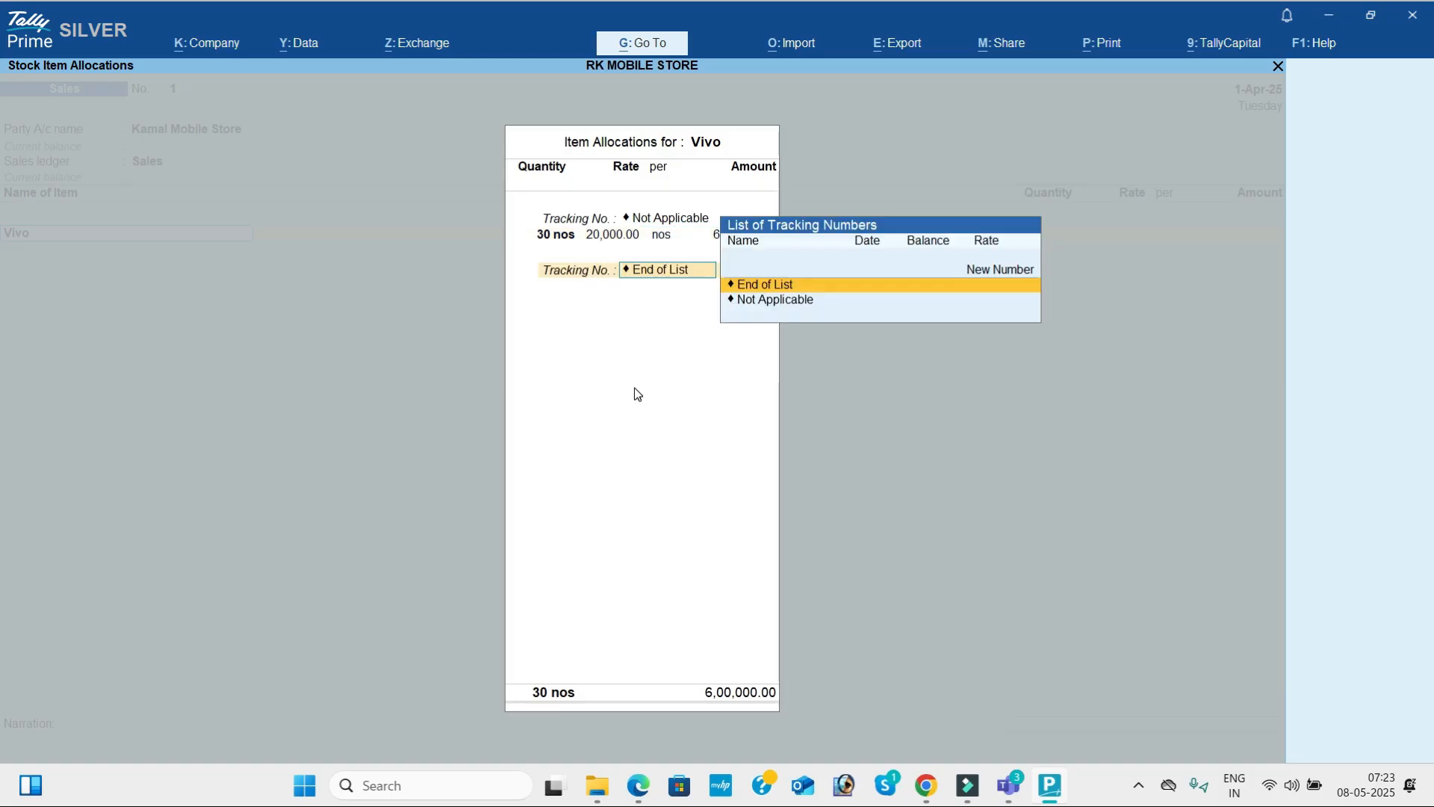
key(Return)
Add Nokia as the second item of the sales voucher with tracking number Not Applicable.
key(alt+Tab)
key(alt+Tab)
text(No)
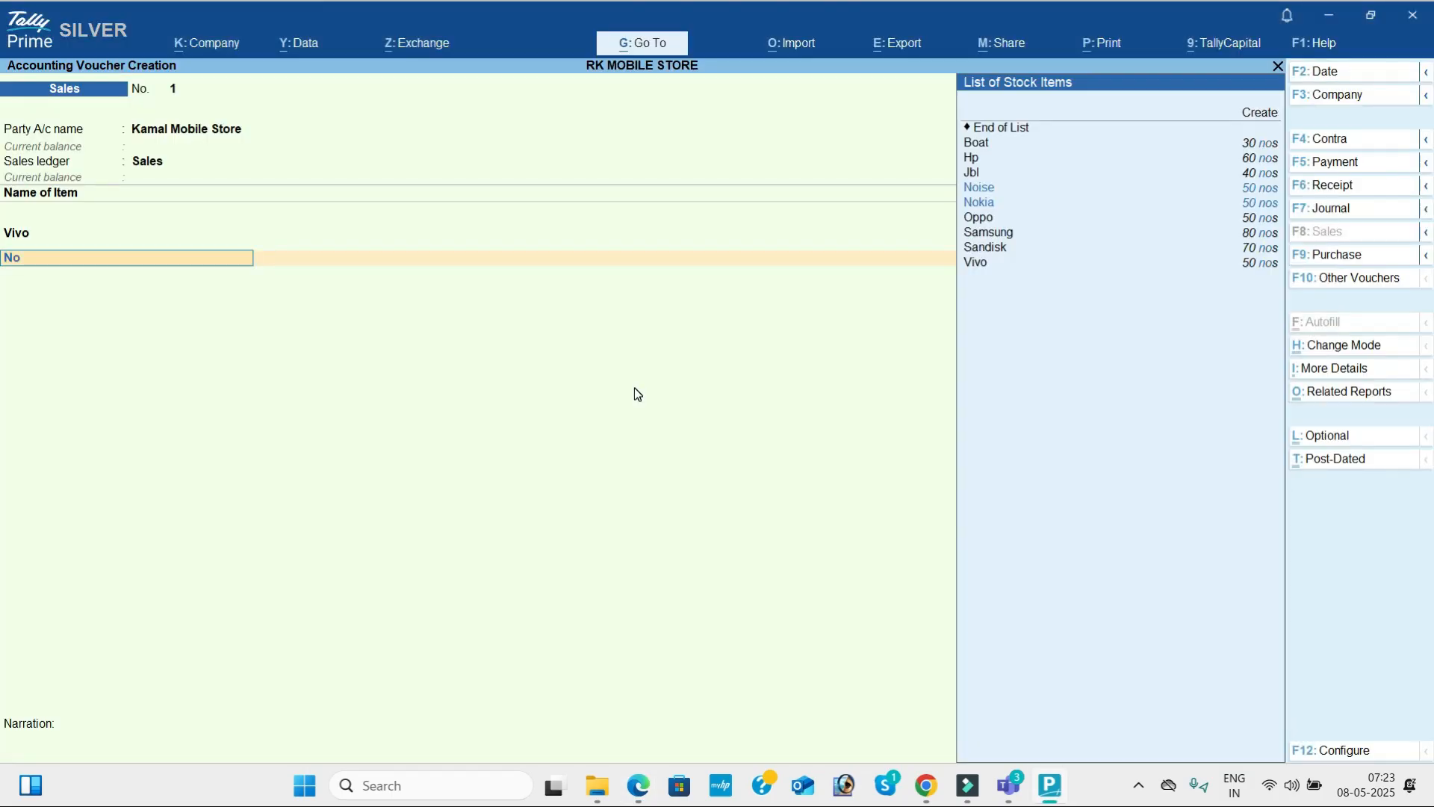
key(Down)
key(Return)
Set the Nokia quantity to 20 nos and the rate to 25,000 from the PDF, and close the allocation.
key(Return)
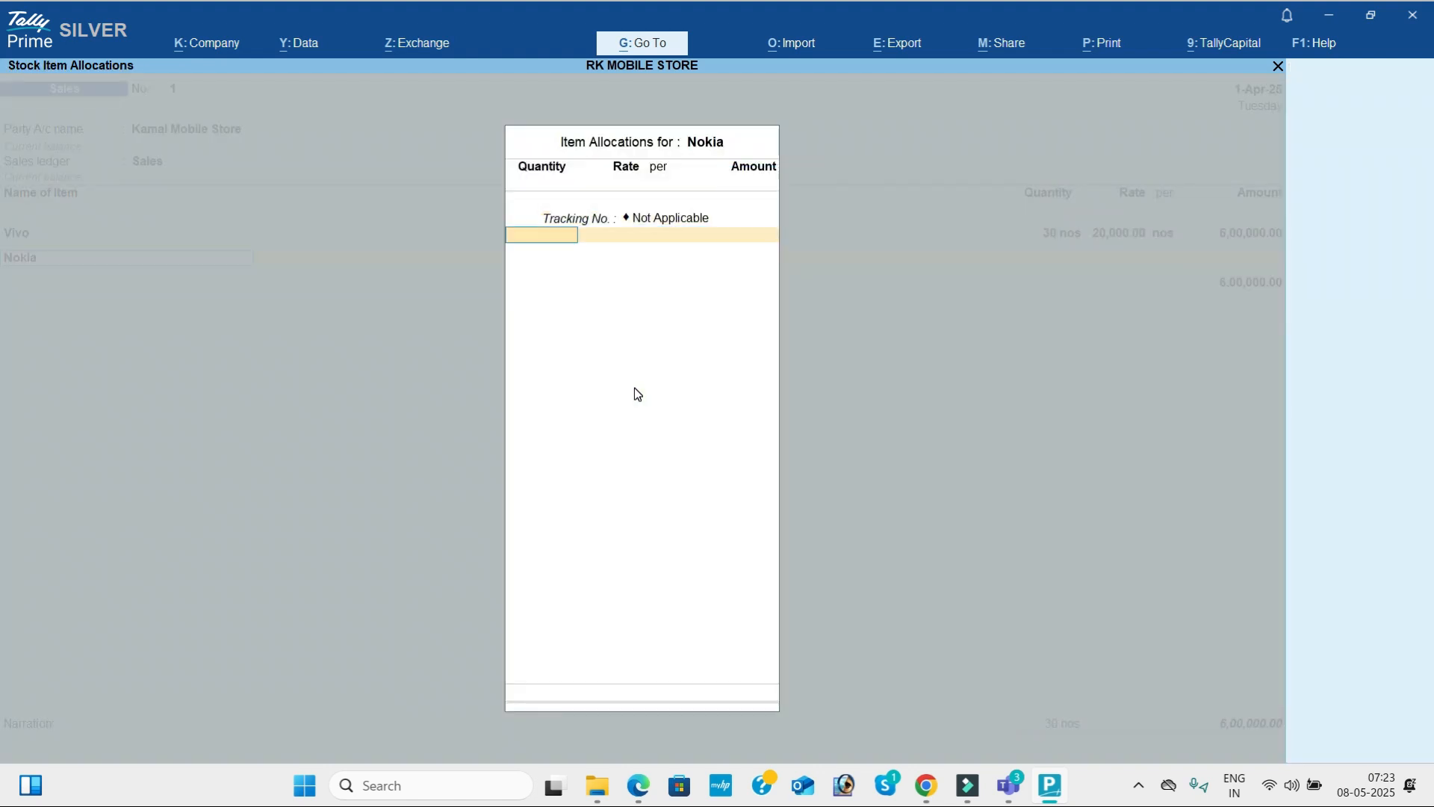
key(alt+Tab)
key(alt+Tab)
text(20)
key(Return)
text(250000.00)
key(Return)
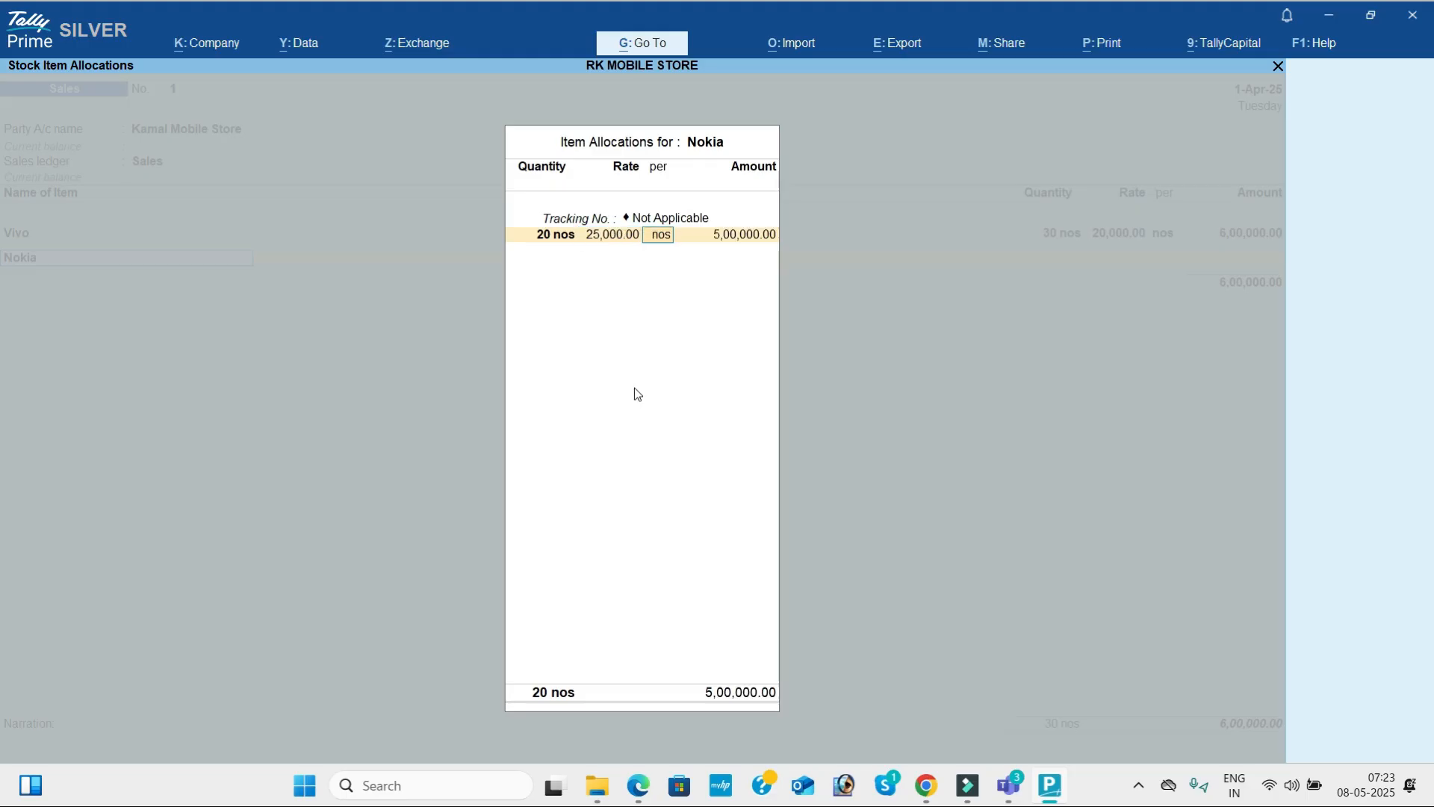
key(Return)
key(Return)
Look up the third sale item in the PDF and add Sandisk to the voucher, accepting the default tracking number.
key(alt+Tab)
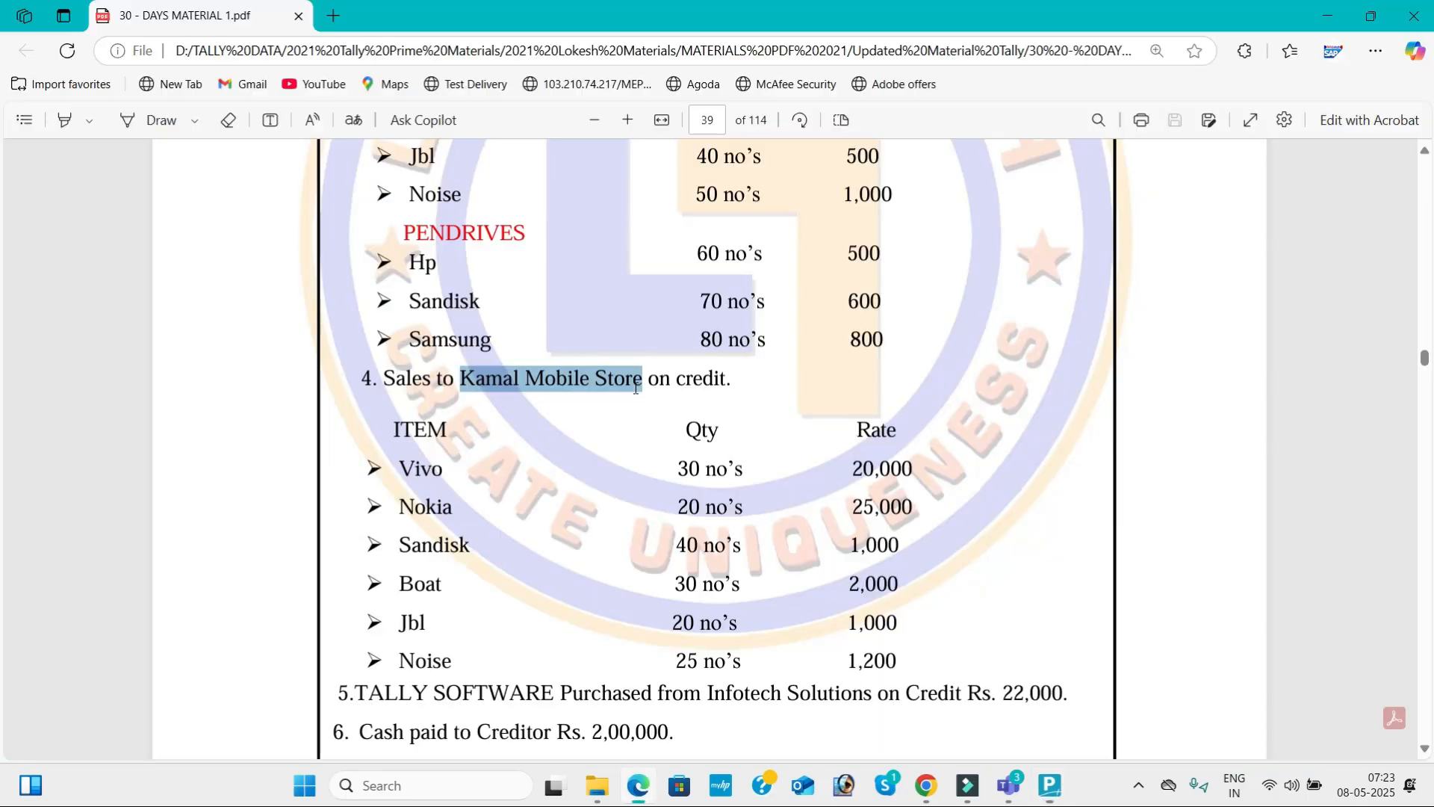
key(alt+Tab)
text(san)
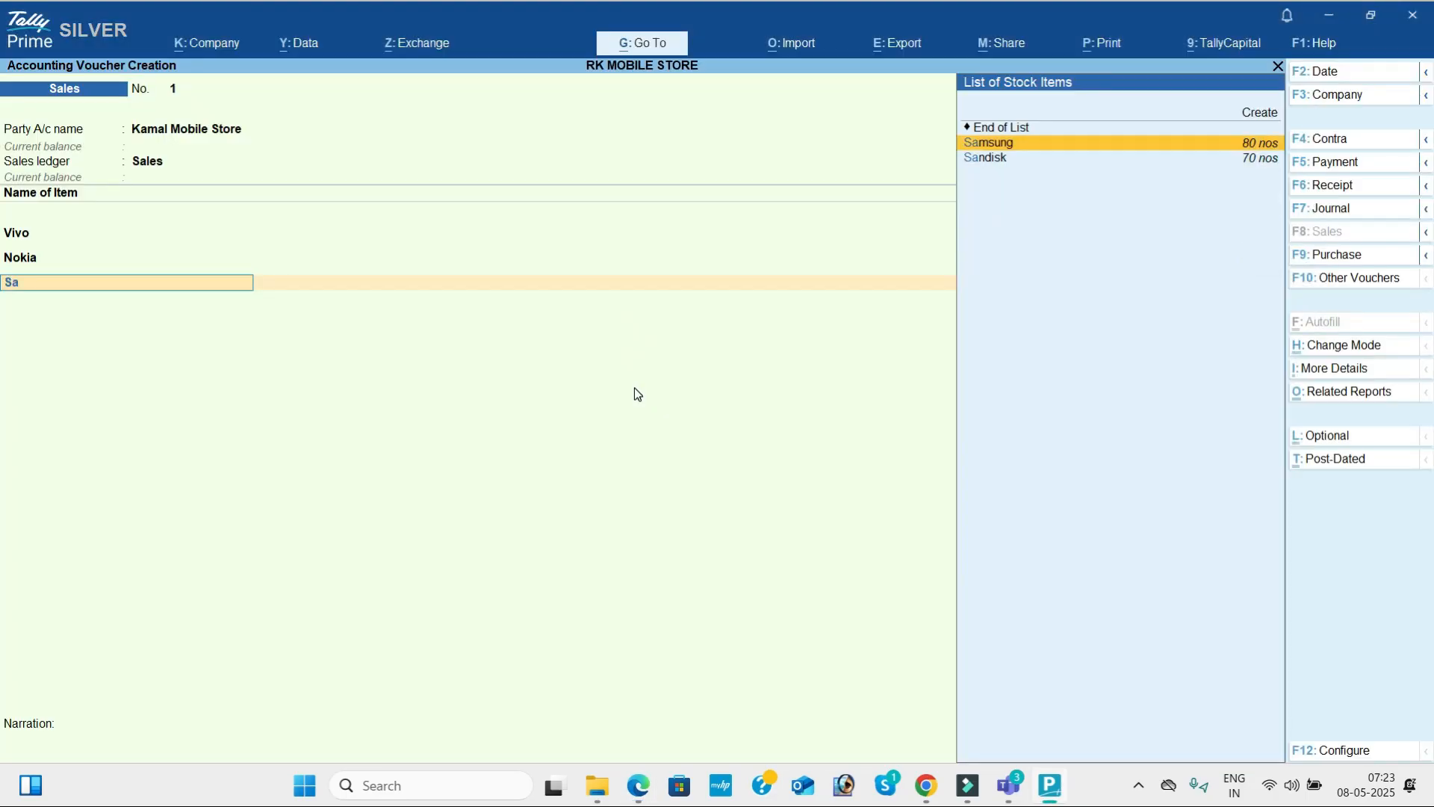
key(Return)
key(Return)
Enter 40 nos at a rate of 1,000 for Sandisk as given in the PDF and complete the item line.
key(alt+Tab)
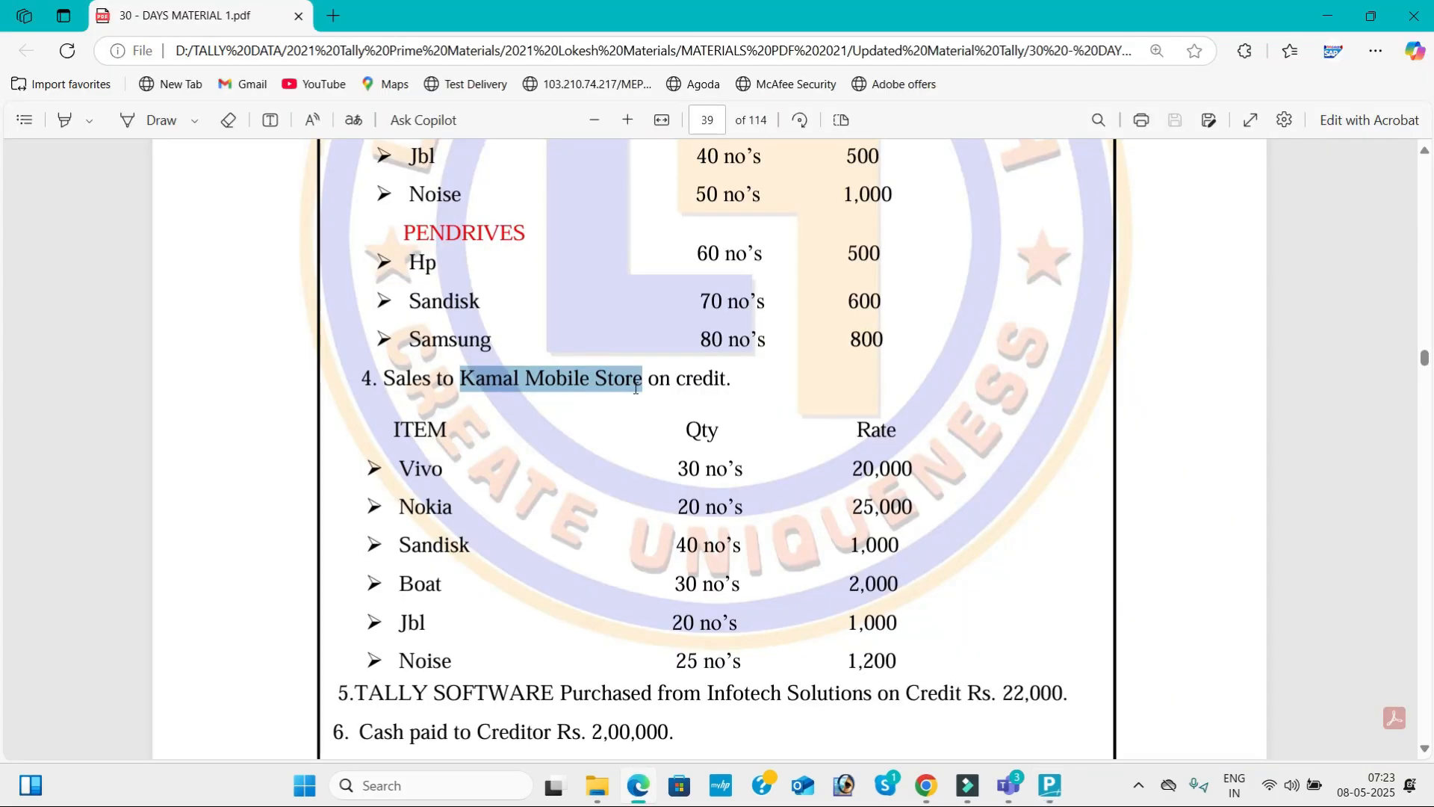
key(alt+Tab)
text(40)
key(Return)
text(1,000)
key(Return)
key(Return)
key(Return)
key(Return)
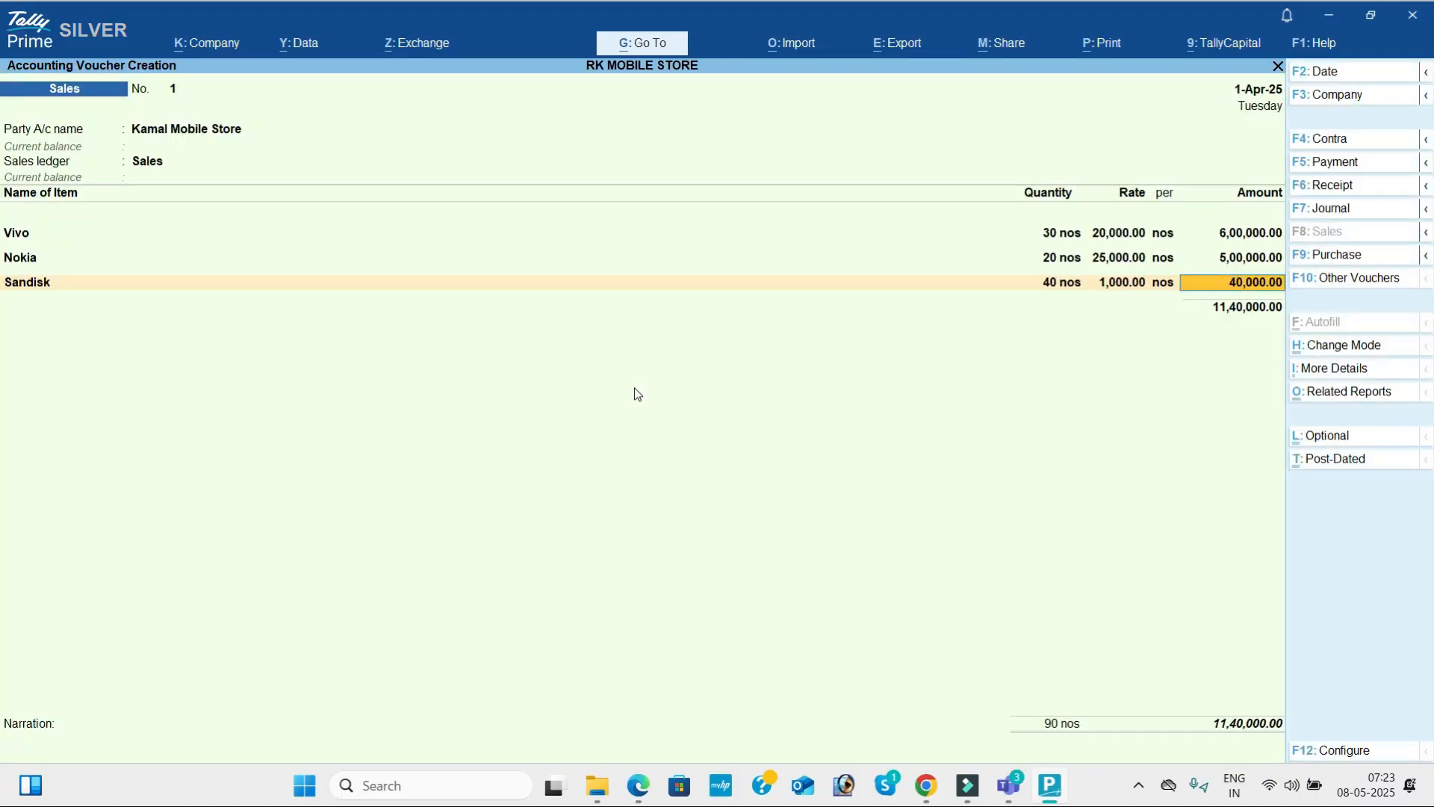
Check the fourth sale item in the PDF and add Boat to the sales voucher.
key(alt+Tab)
key(alt+Tab)
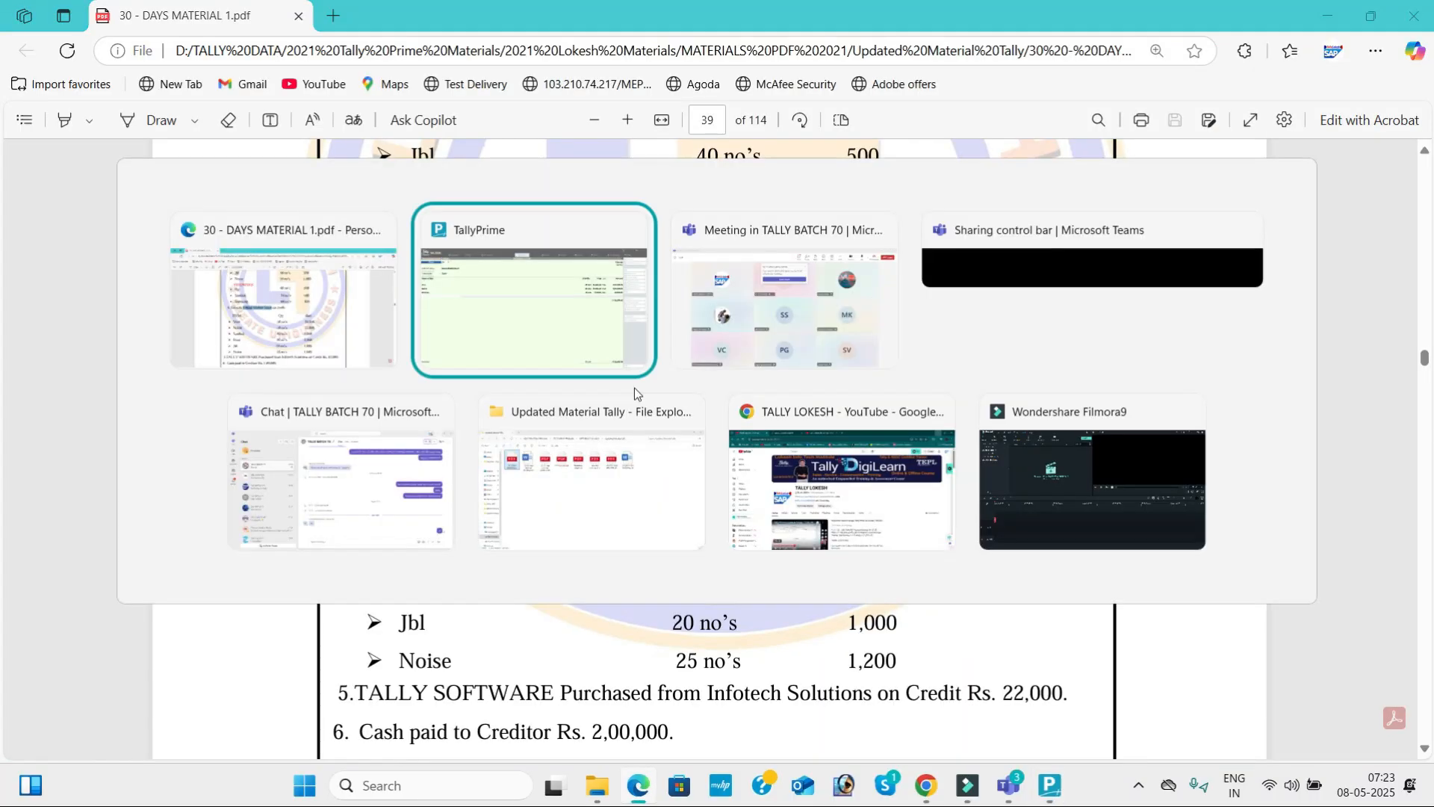
text(Boat)
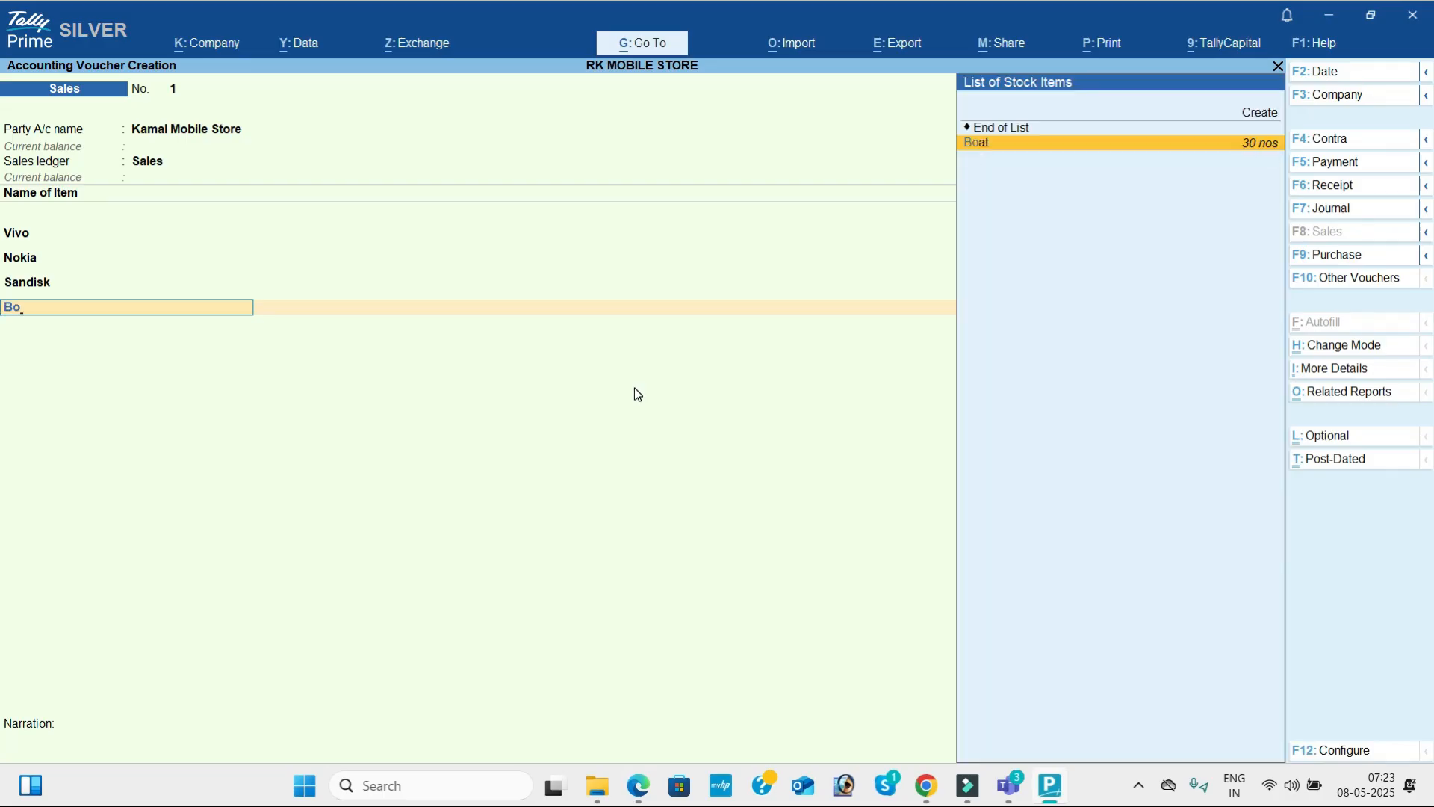
key(Return)
Enter 30 nos at a rate of 2,000 for Boat from the PDF and complete the item line.
key(alt+Tab)
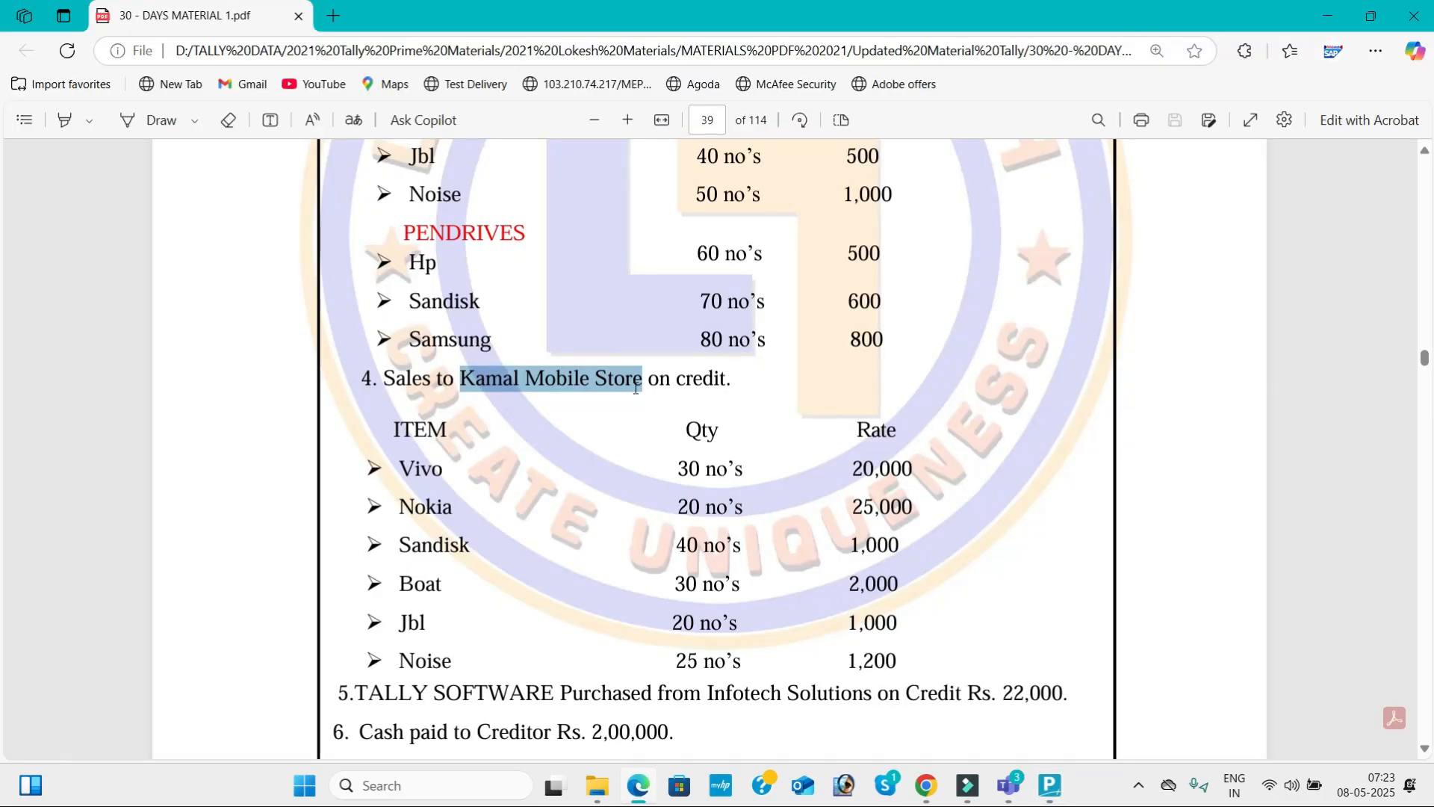
key(alt+Tab)
text(30)
key(Return)
text(000)
key(Return)
key(Return)
key(Return)
key(Return)
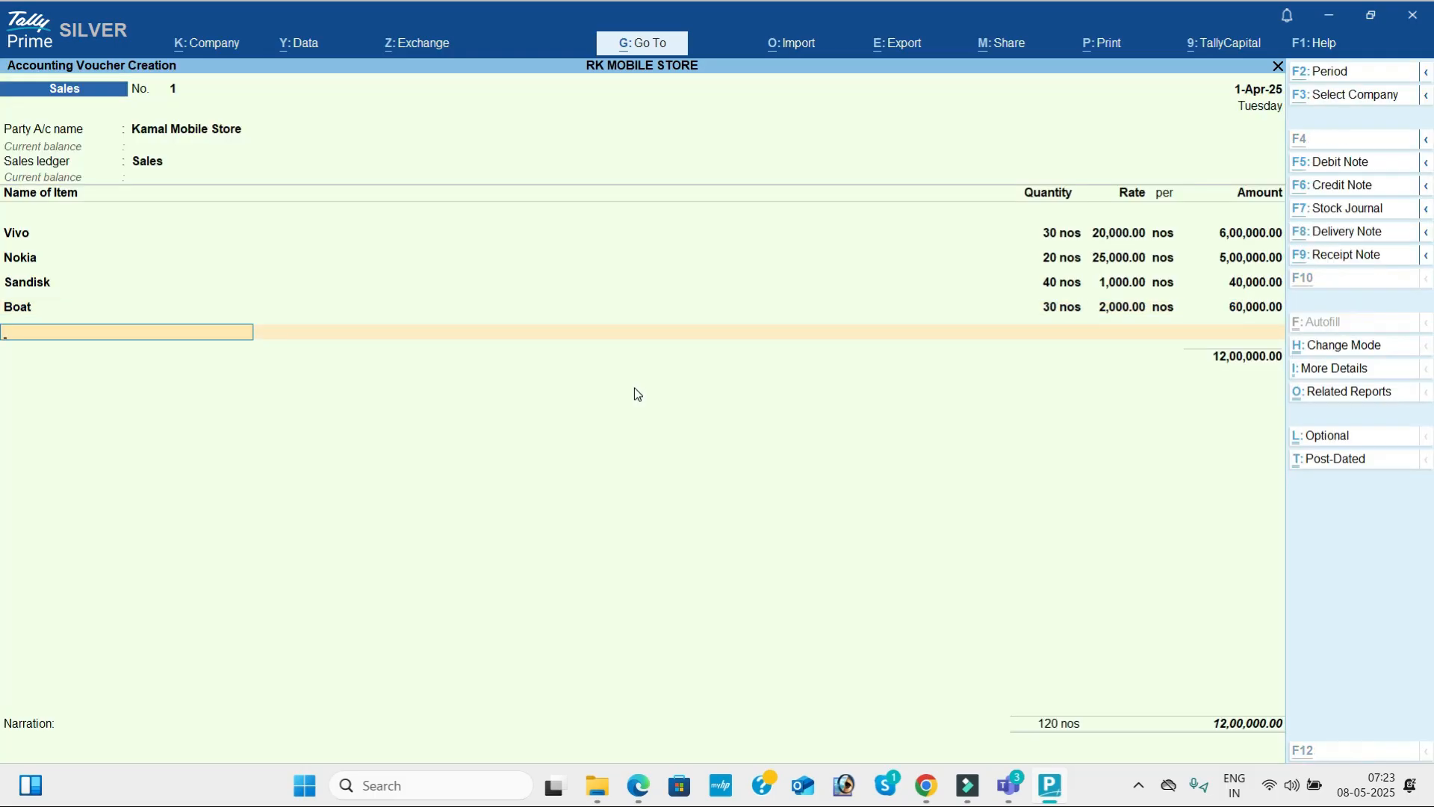
Add Jbl as the fifth item of the sales voucher with tracking number Not Applicable.
key(alt+Tab)
key(alt+Tab)
text(Jbl)
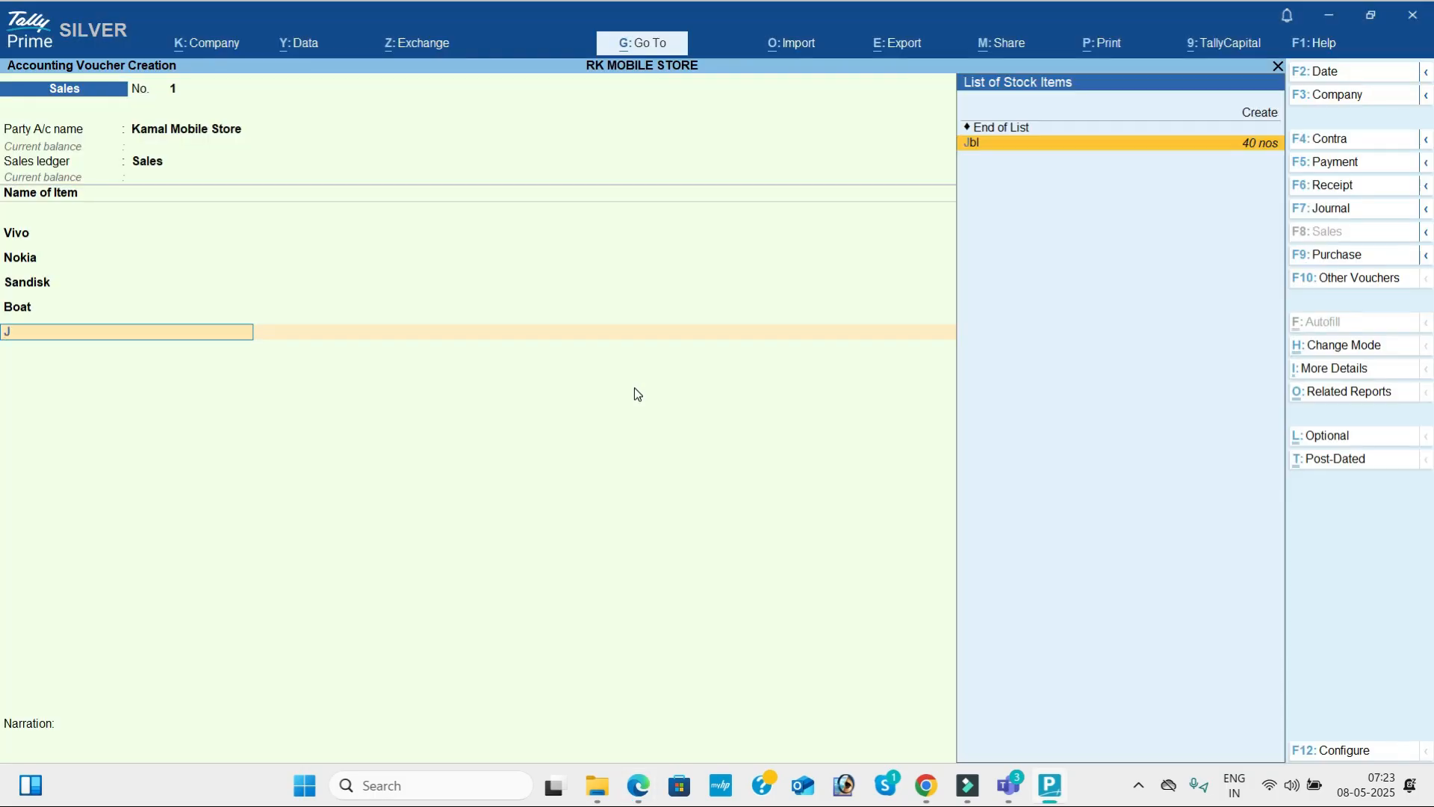
key(Return)
key(Return)
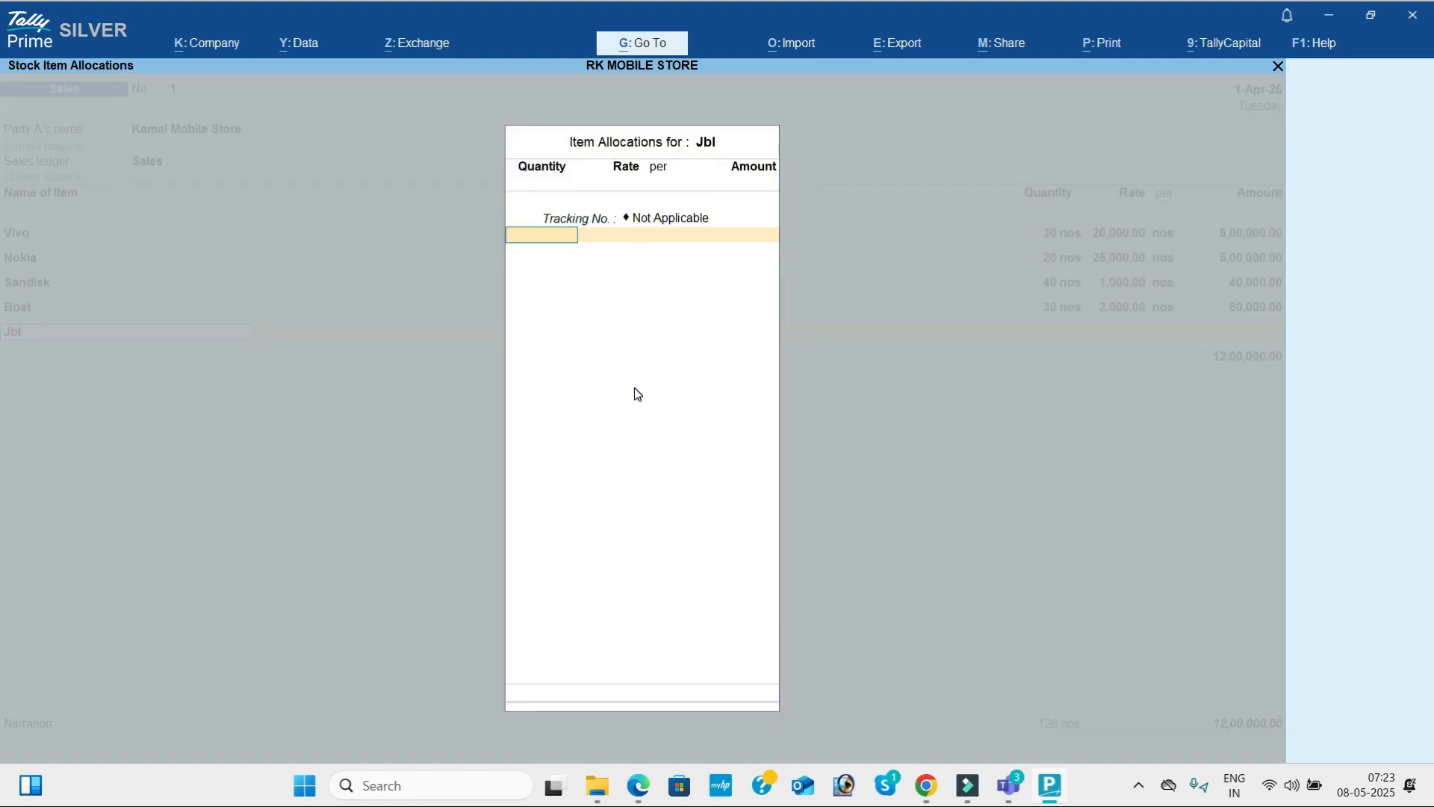
Read the Jbl figures in the PDF, enter 20 nos at a rate of 1,000 and complete the item line.
key(alt+Tab)
scroll(635, 388, down, 2)
scroll(636, 388, down, 2)
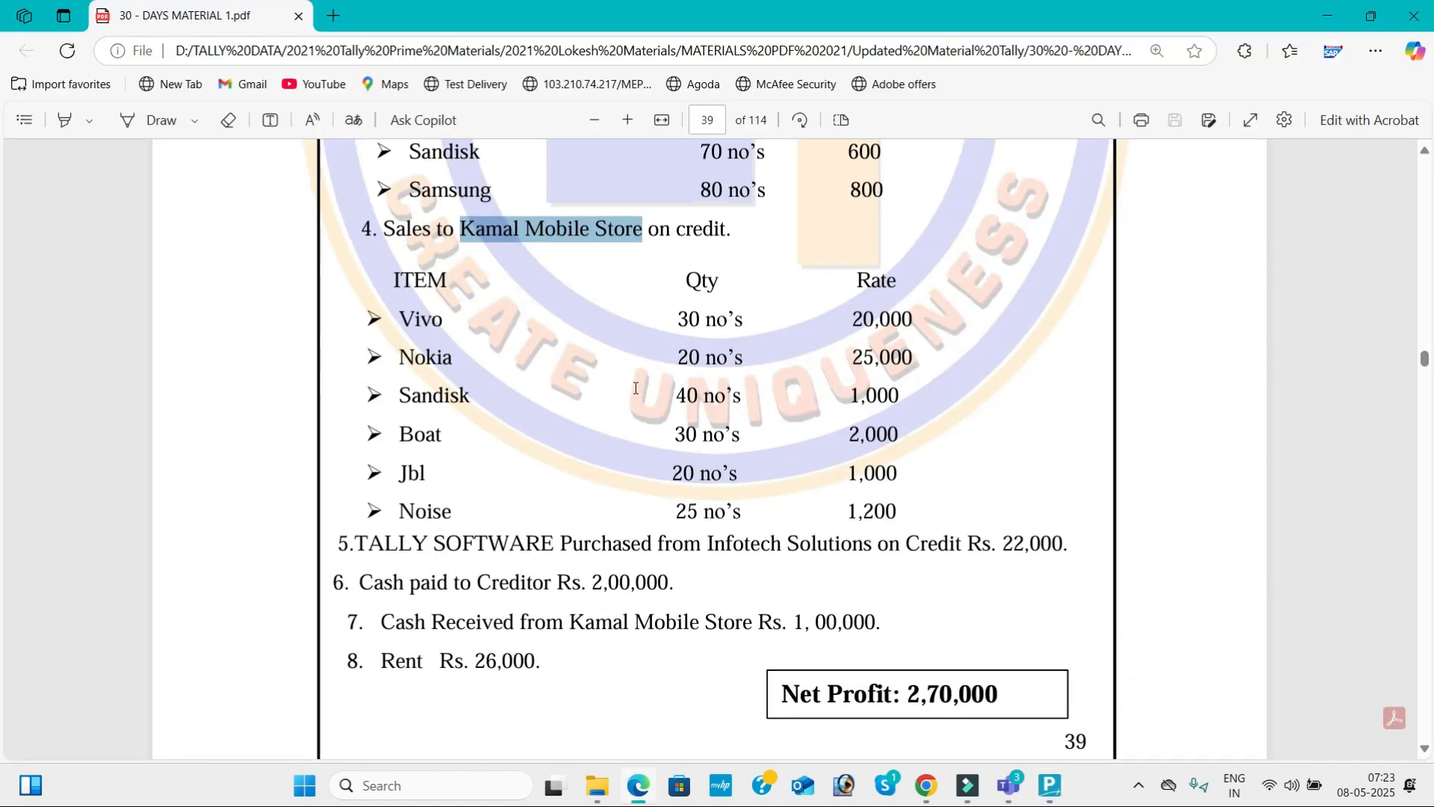
key(alt+Tab)
text(20)
key(Return)
key(alt+Tab)
key(alt+Tab)
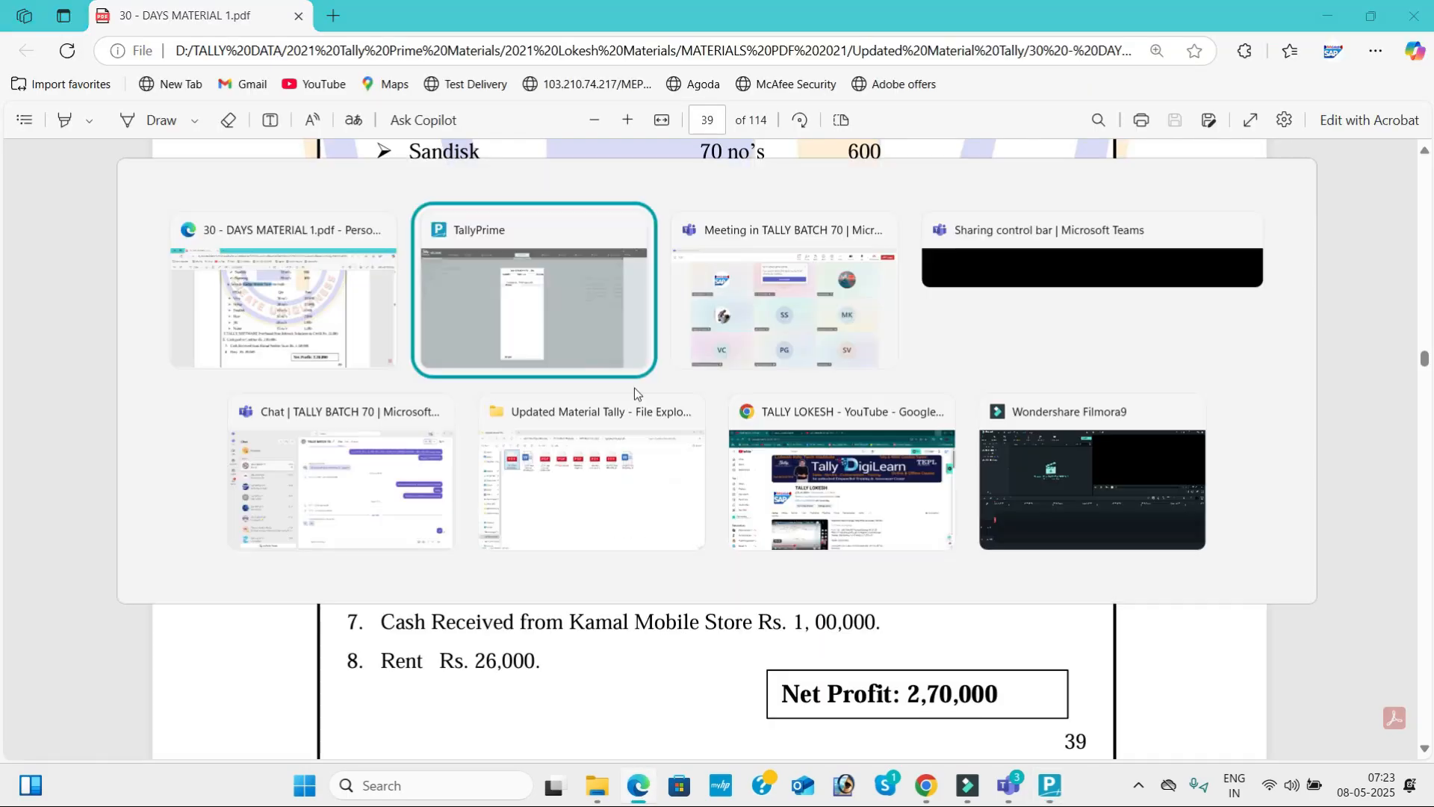
text(1000)
key(Return)
key(Return)
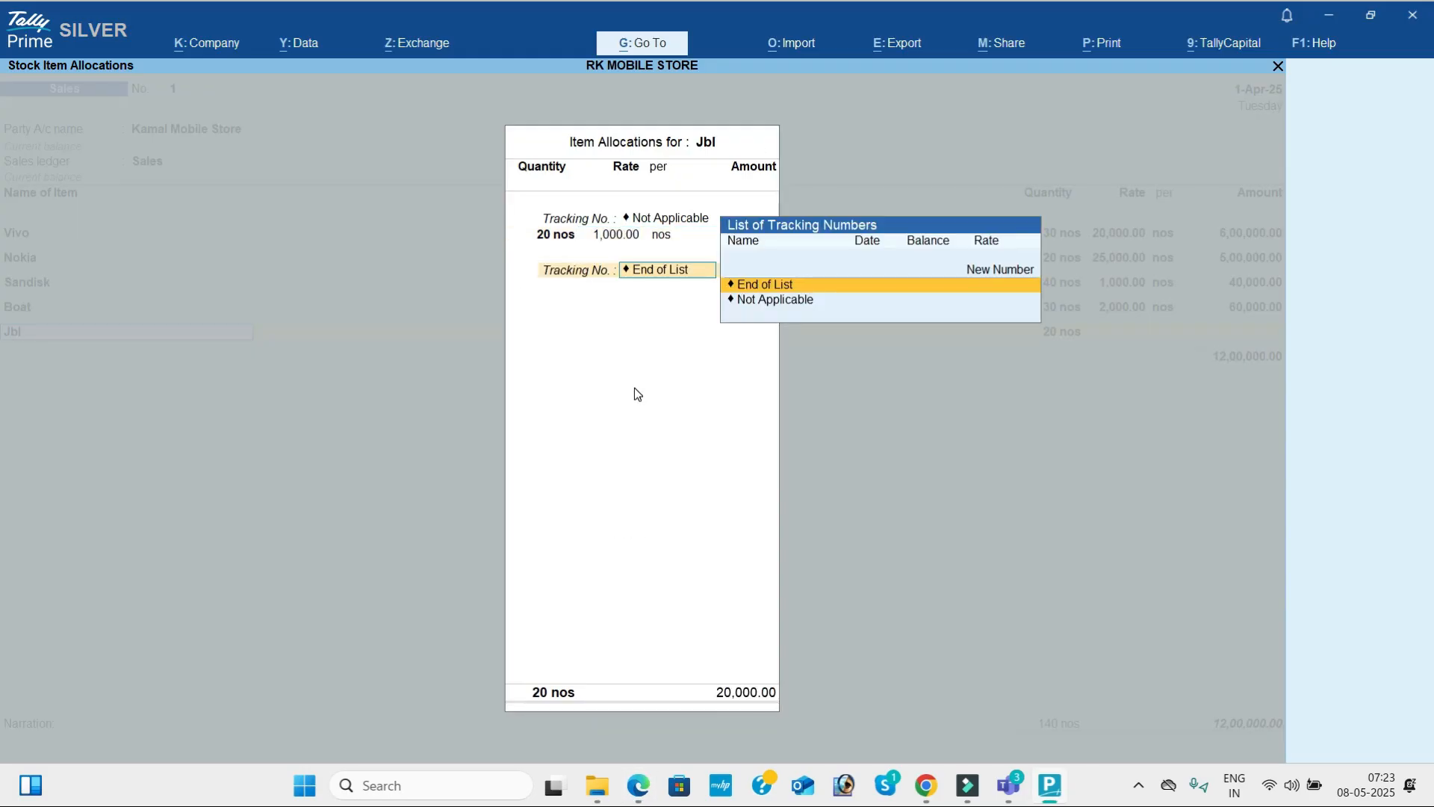
Add Noise as the last item of the sales voucher with tracking number Not Applicable.
key(Return)
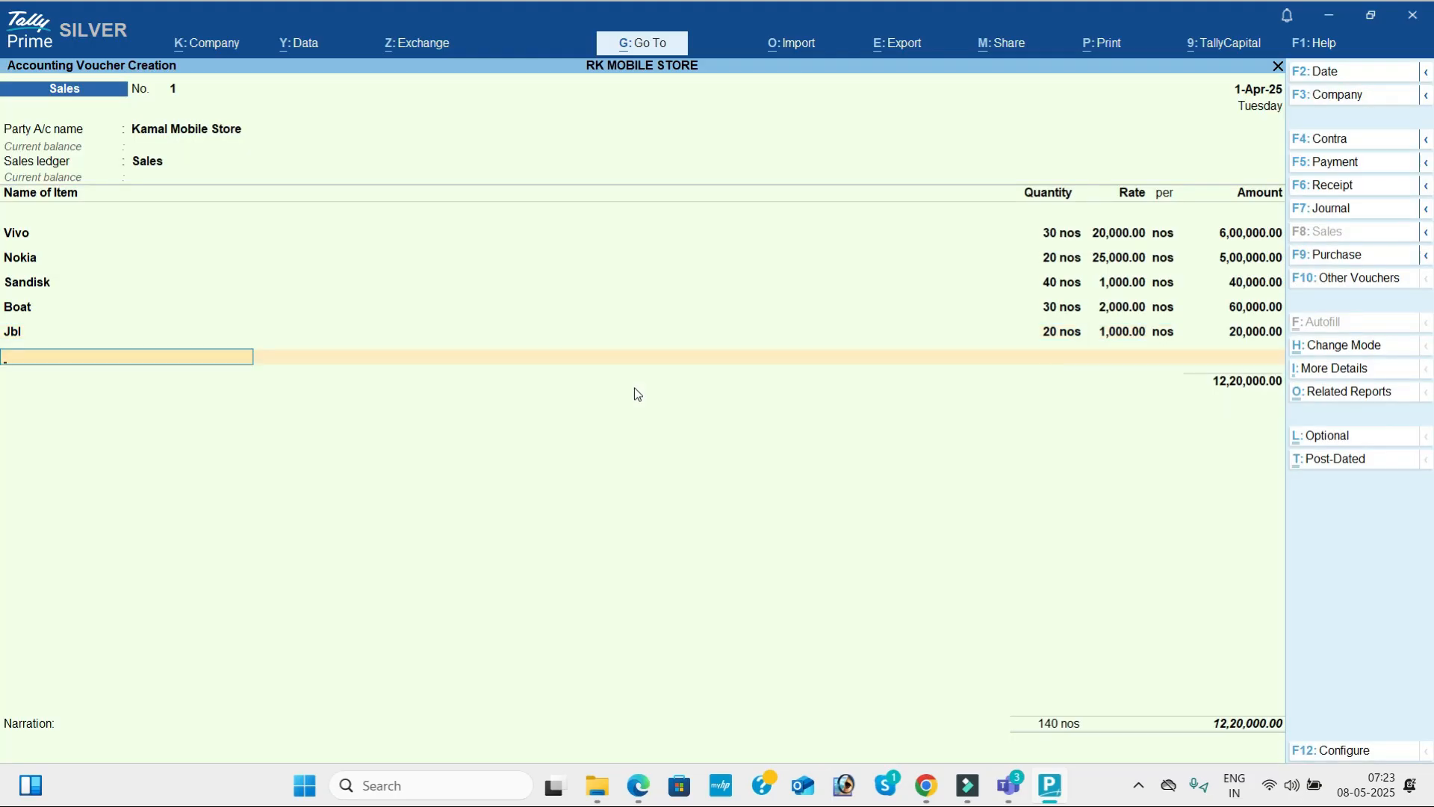
key(alt+Tab)
key(alt+Tab)
text(Noi)
key(Return)
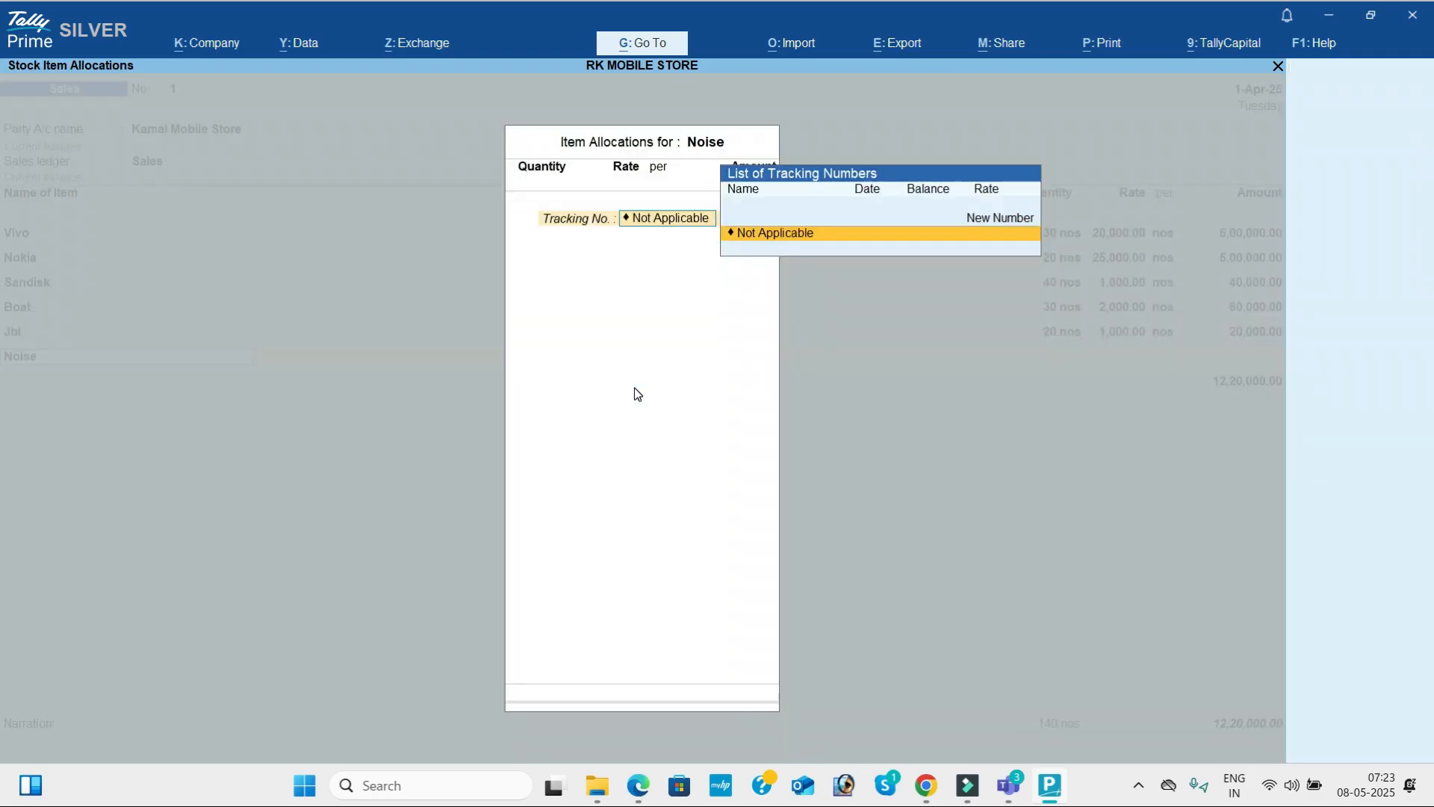
key(Return)
Enter 25 nos at a rate of 1,200 for Noise from the PDF and complete the item line.
key(alt+Tab)
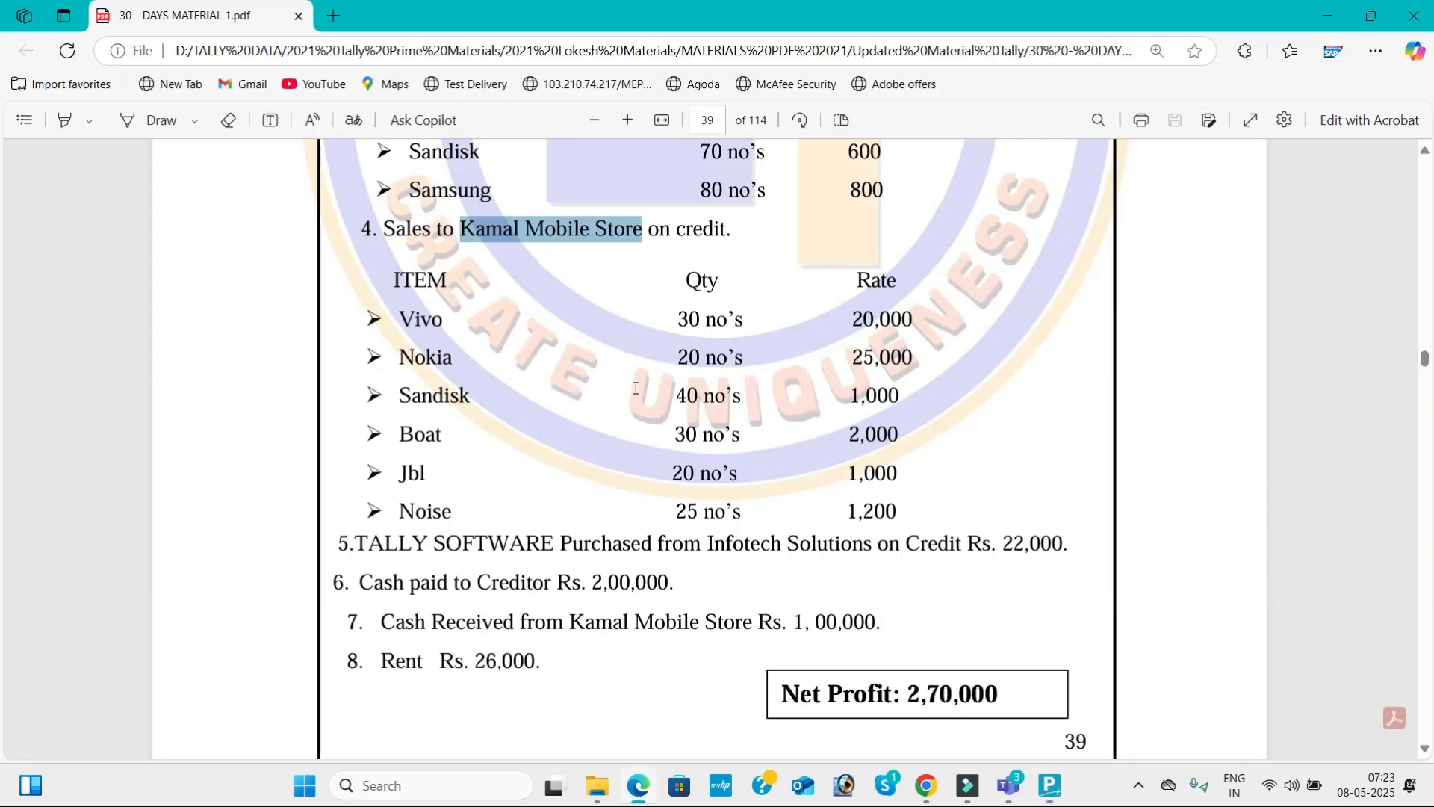
key(alt+Tab)
text(25)
key(Return)
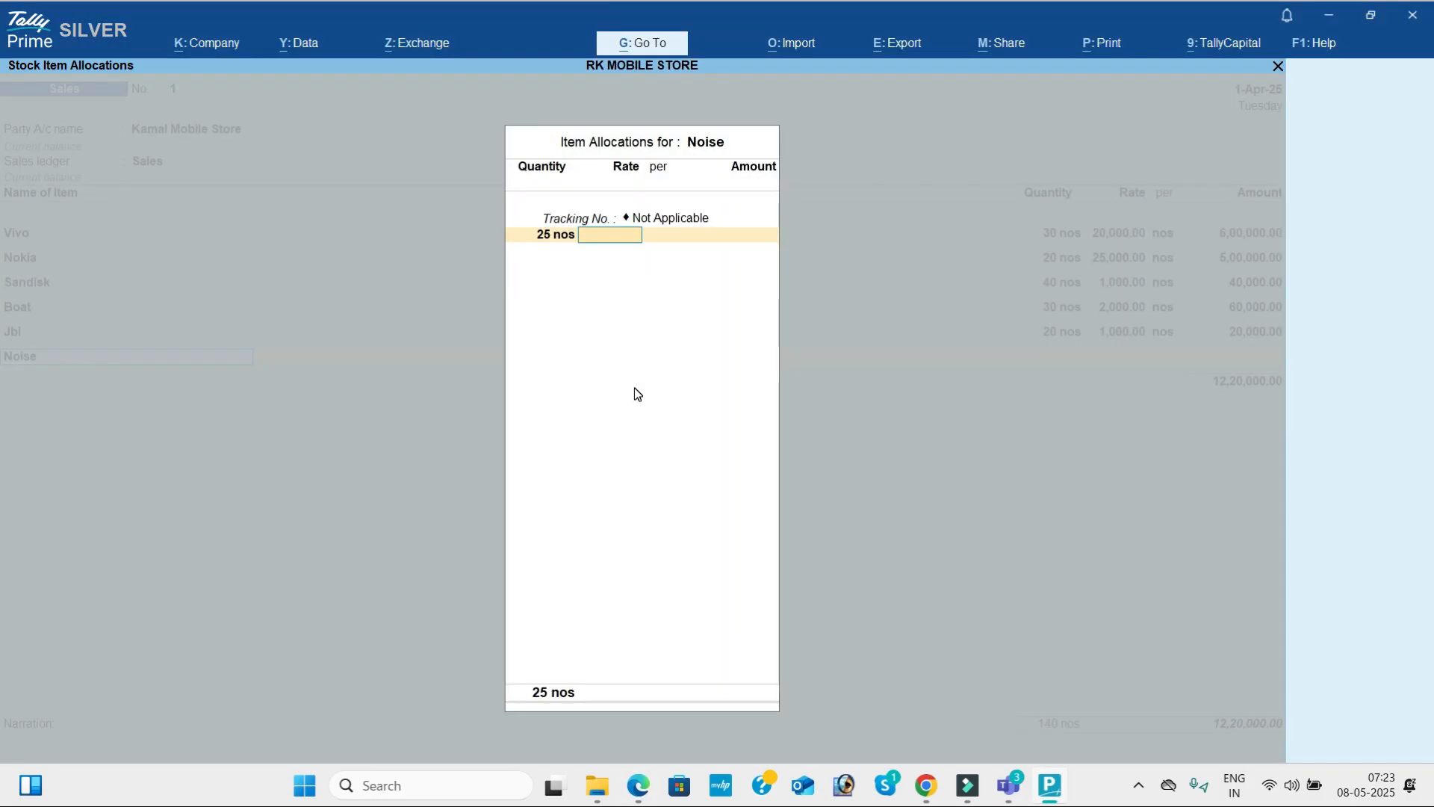
key(alt+Tab)
key(alt+Tab)
text(1200)
key(Return)
key(Return)
key(Return)
key(Return)
key(Return)
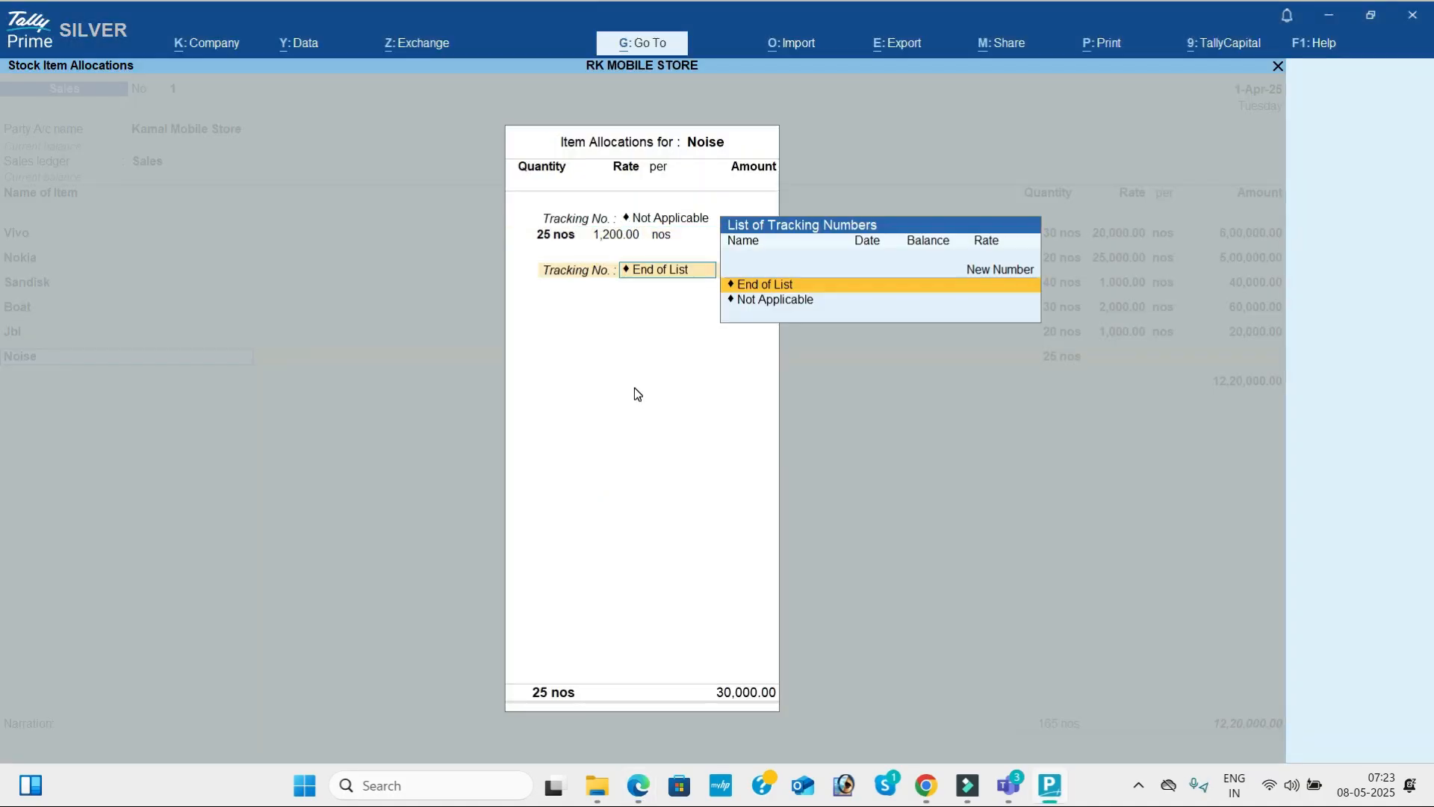
key(Return)
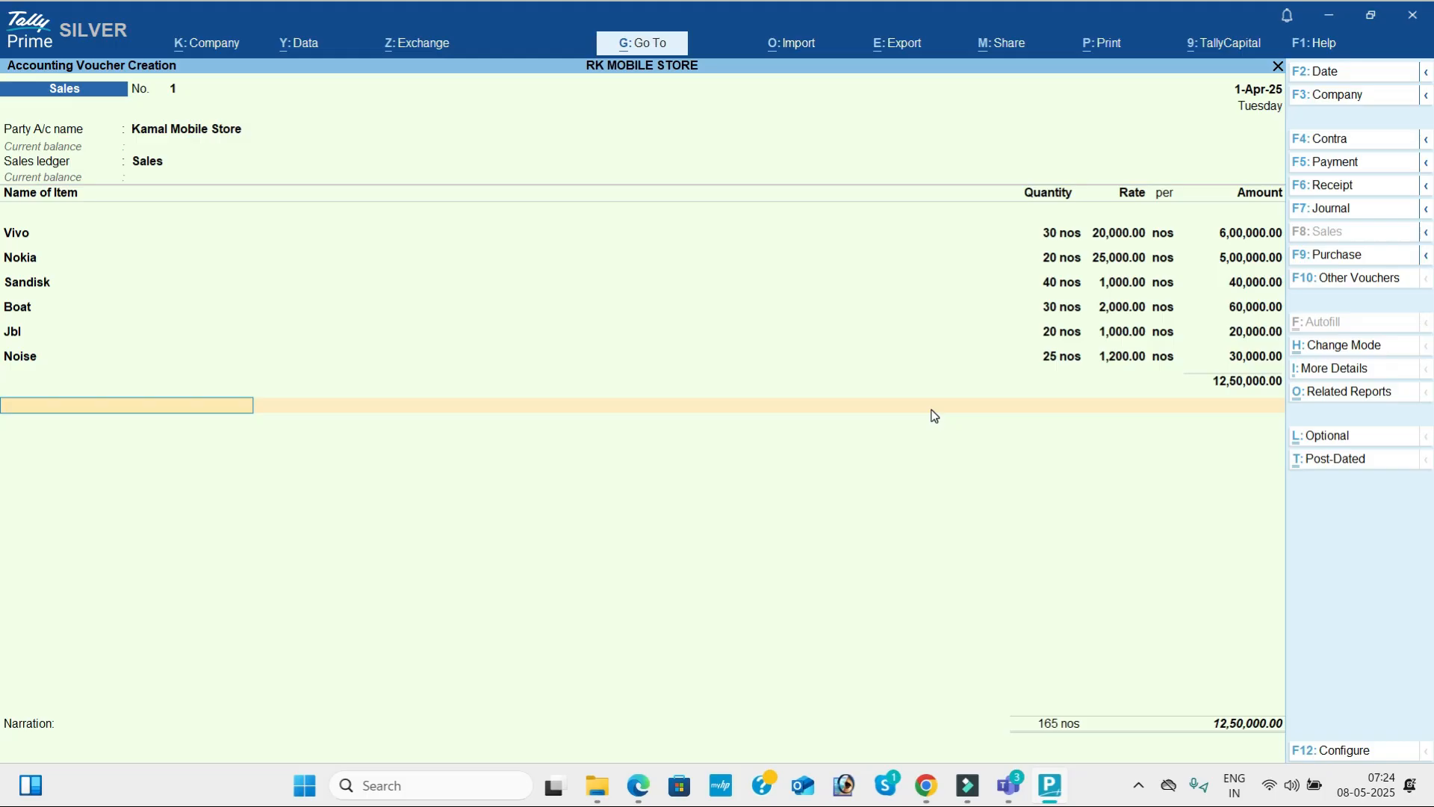
End the list of the sales voucher, leave the narration empty and save the voucher.
key(Return)
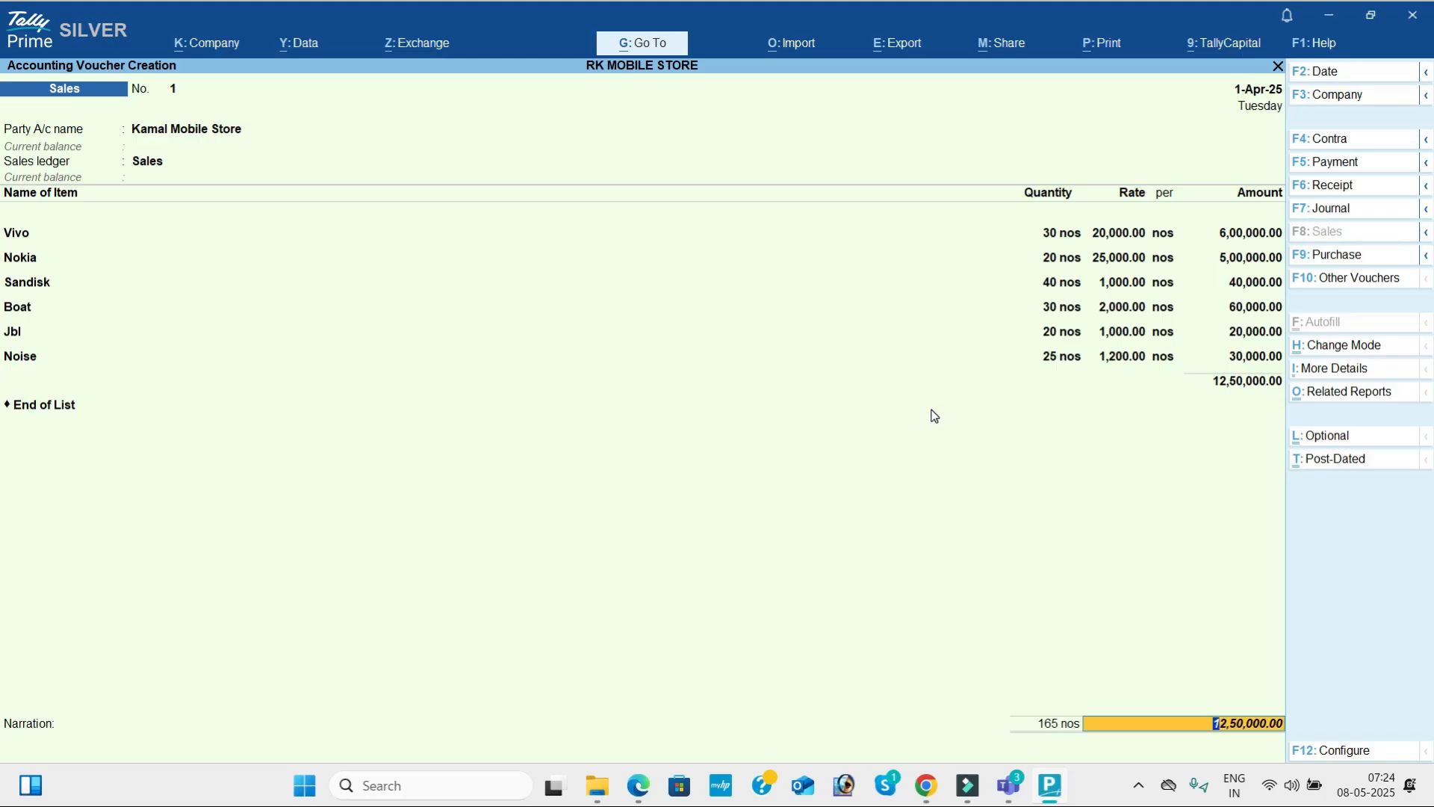
key(Return)
key(Return)
key(Return)
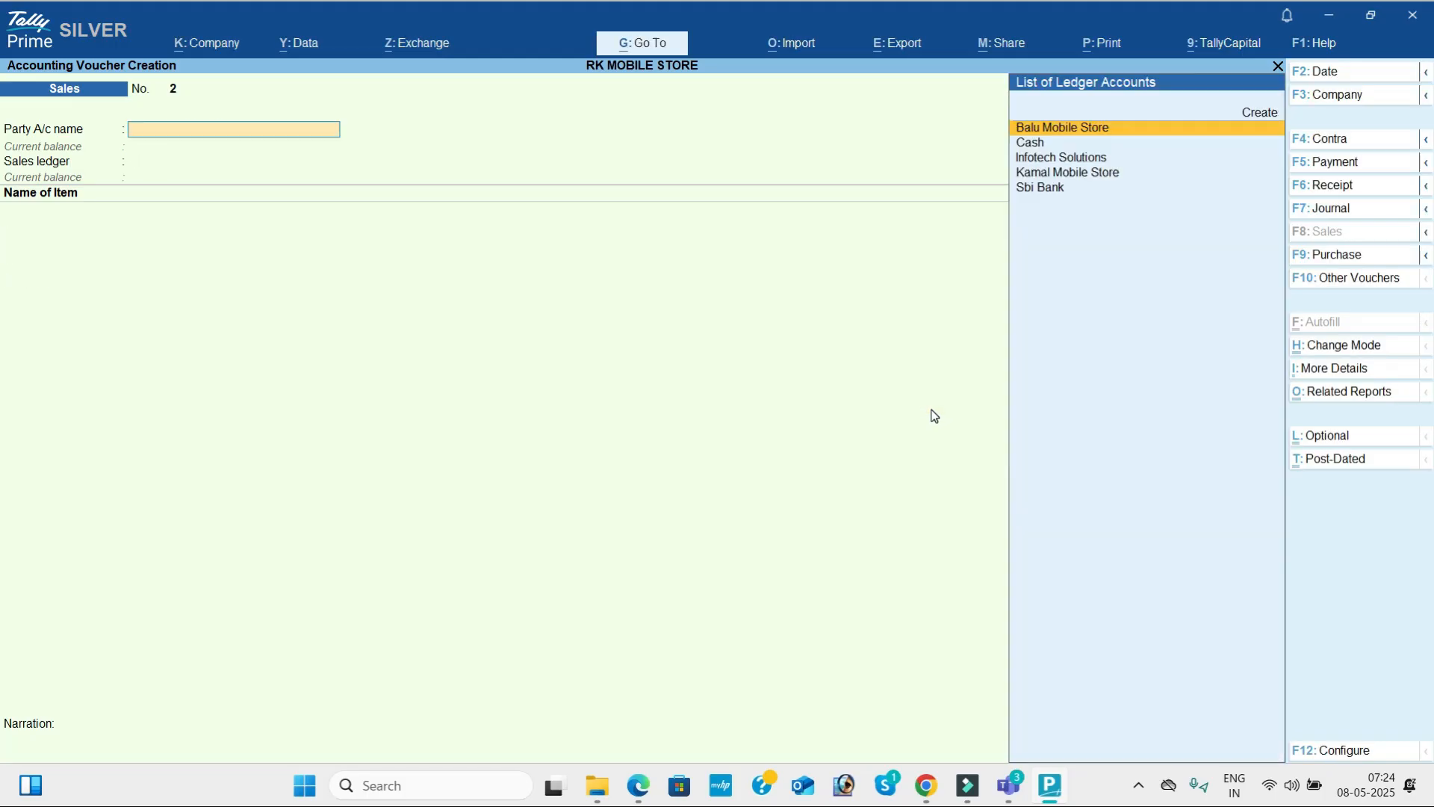
Read transaction 5 in the PDF and start a journal voucher in TallyPrime debiting Tally Software.
key(alt+Tab)
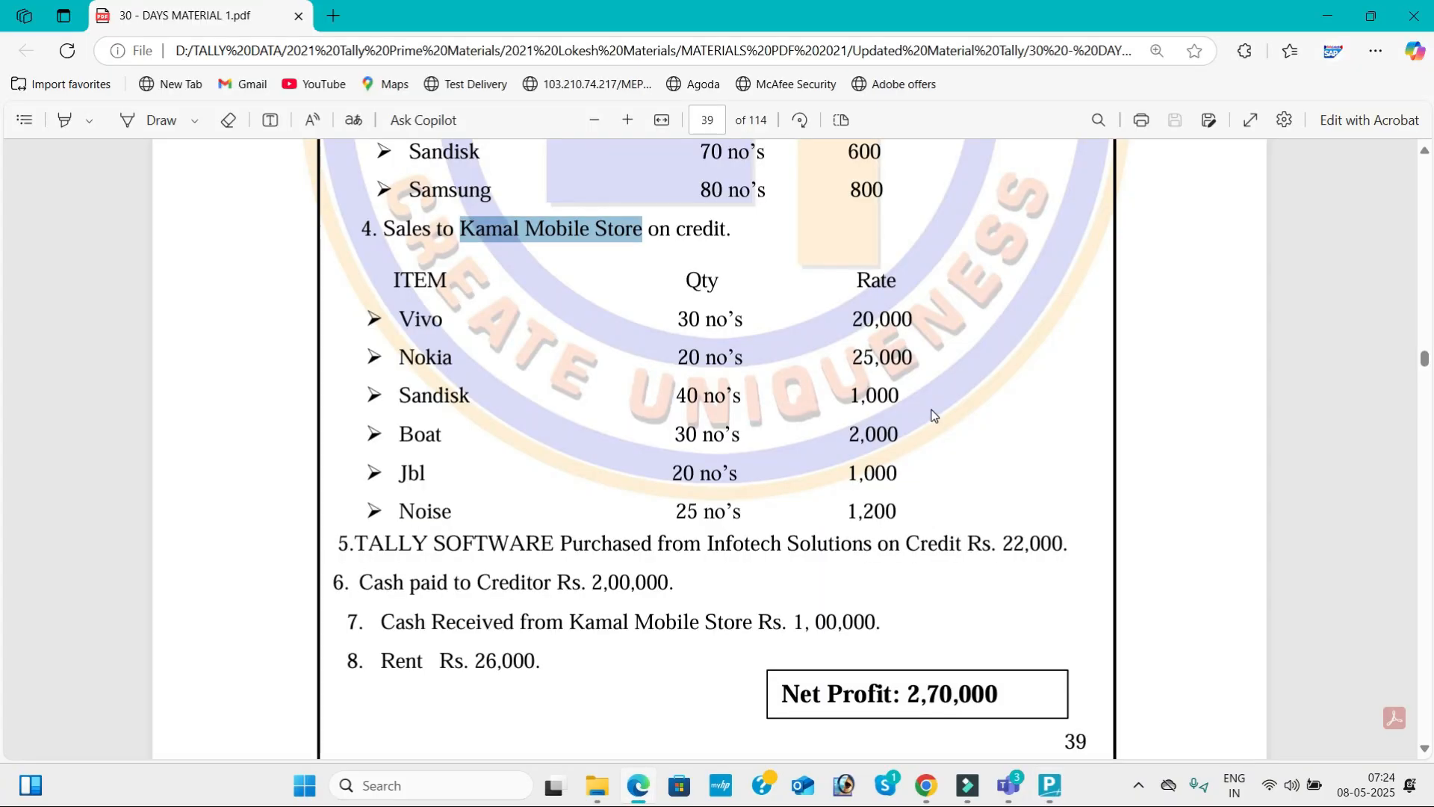
scroll(932, 415, down, 1)
scroll(932, 415, down, 1)
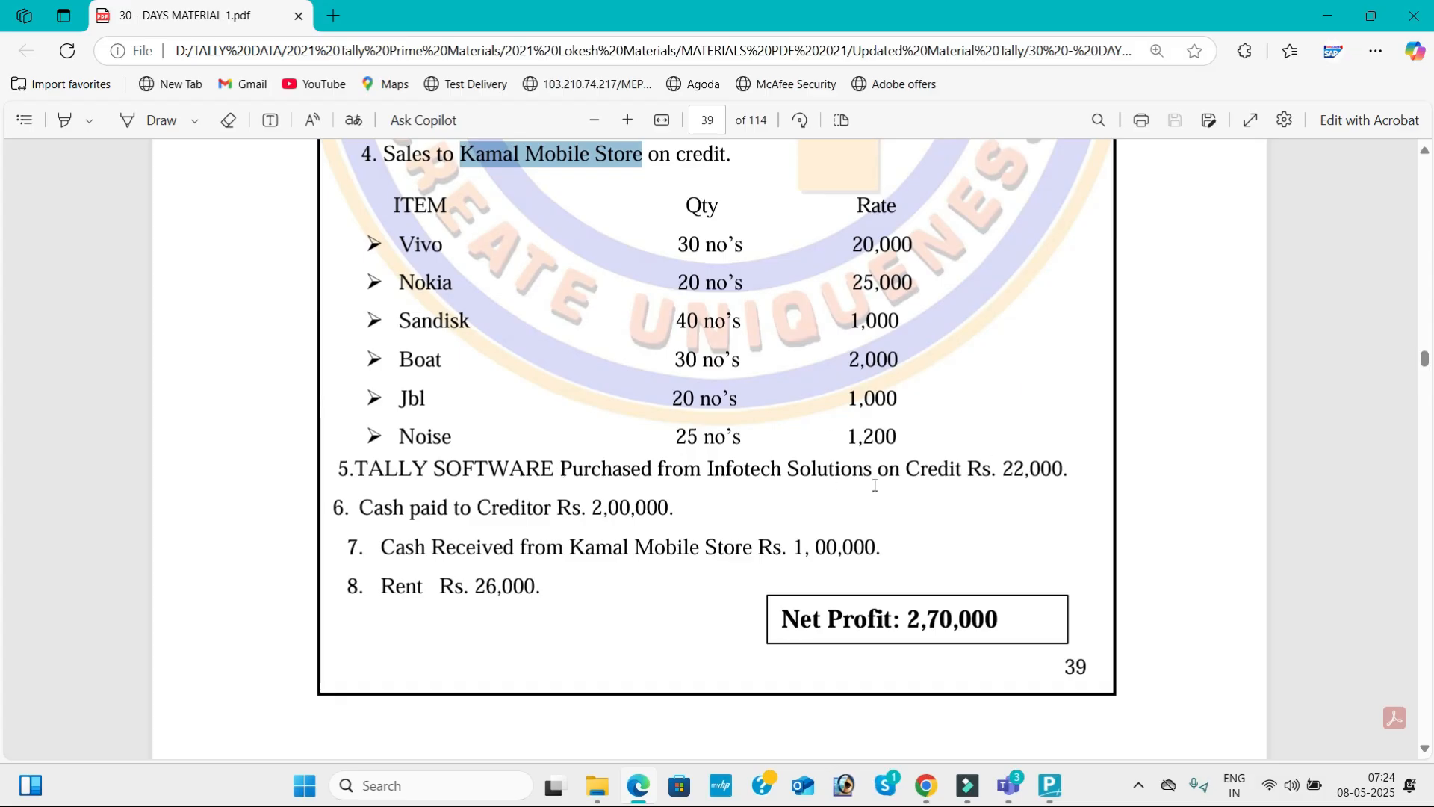
key(alt+Tab)
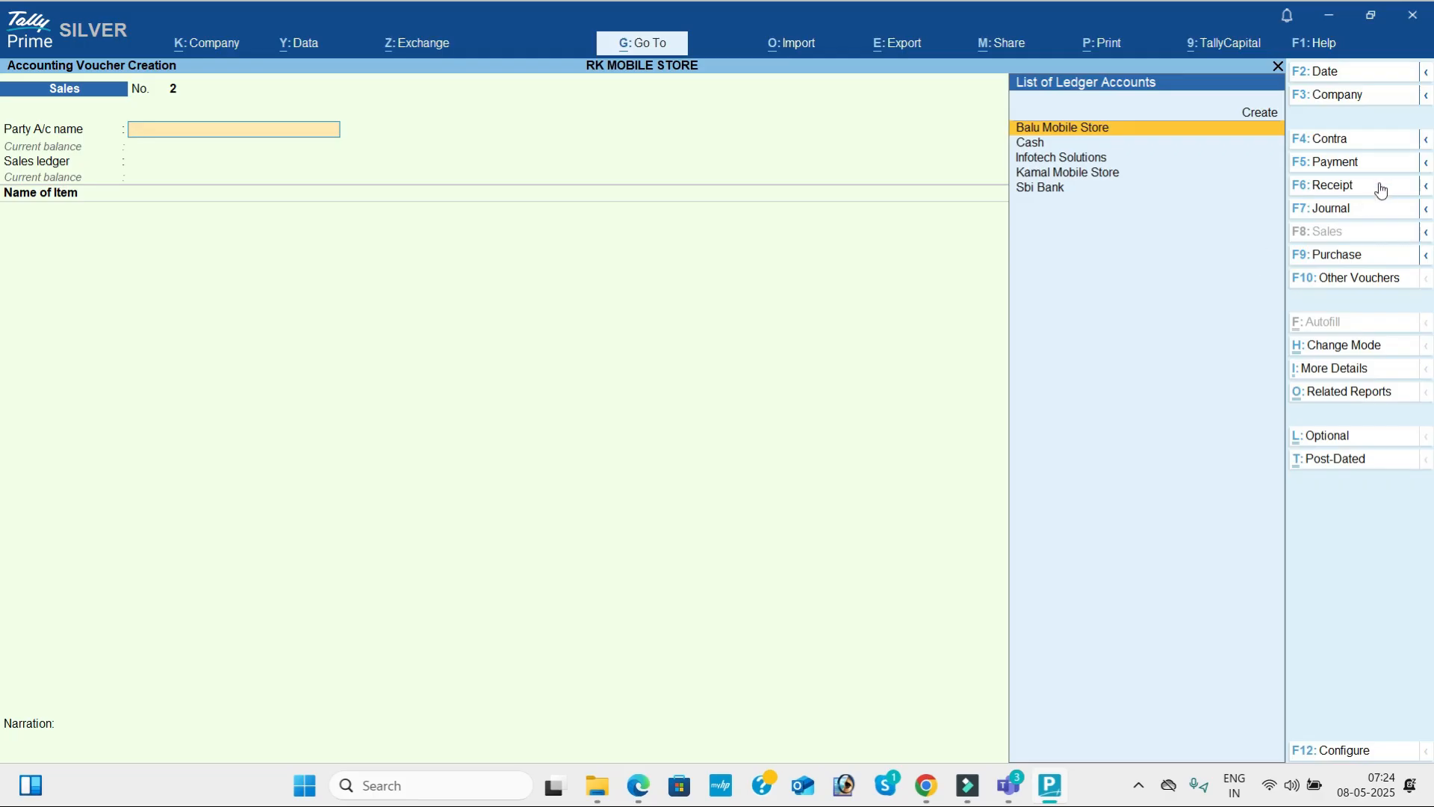
key(alt+Tab)
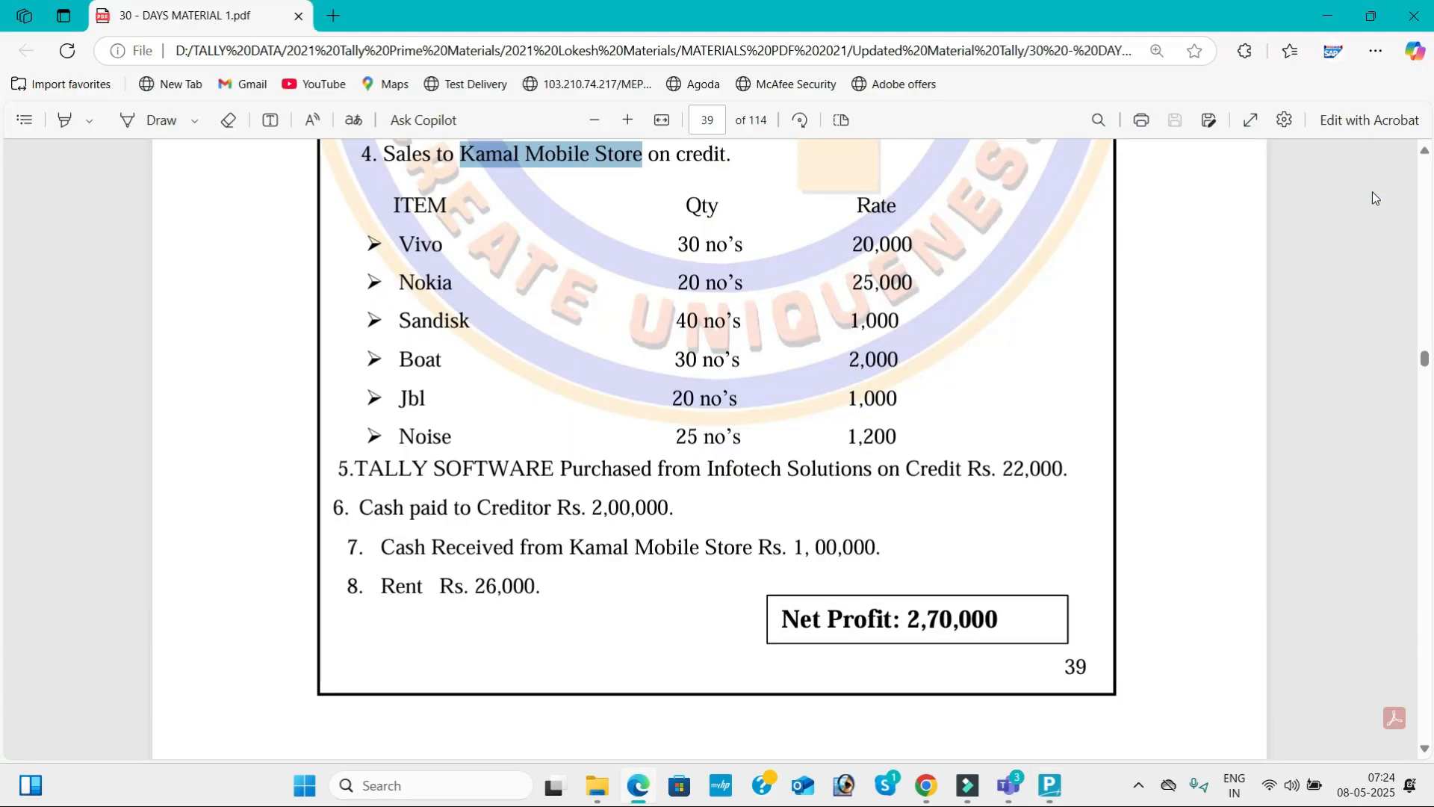
key(alt+Tab)
click(1358, 209)
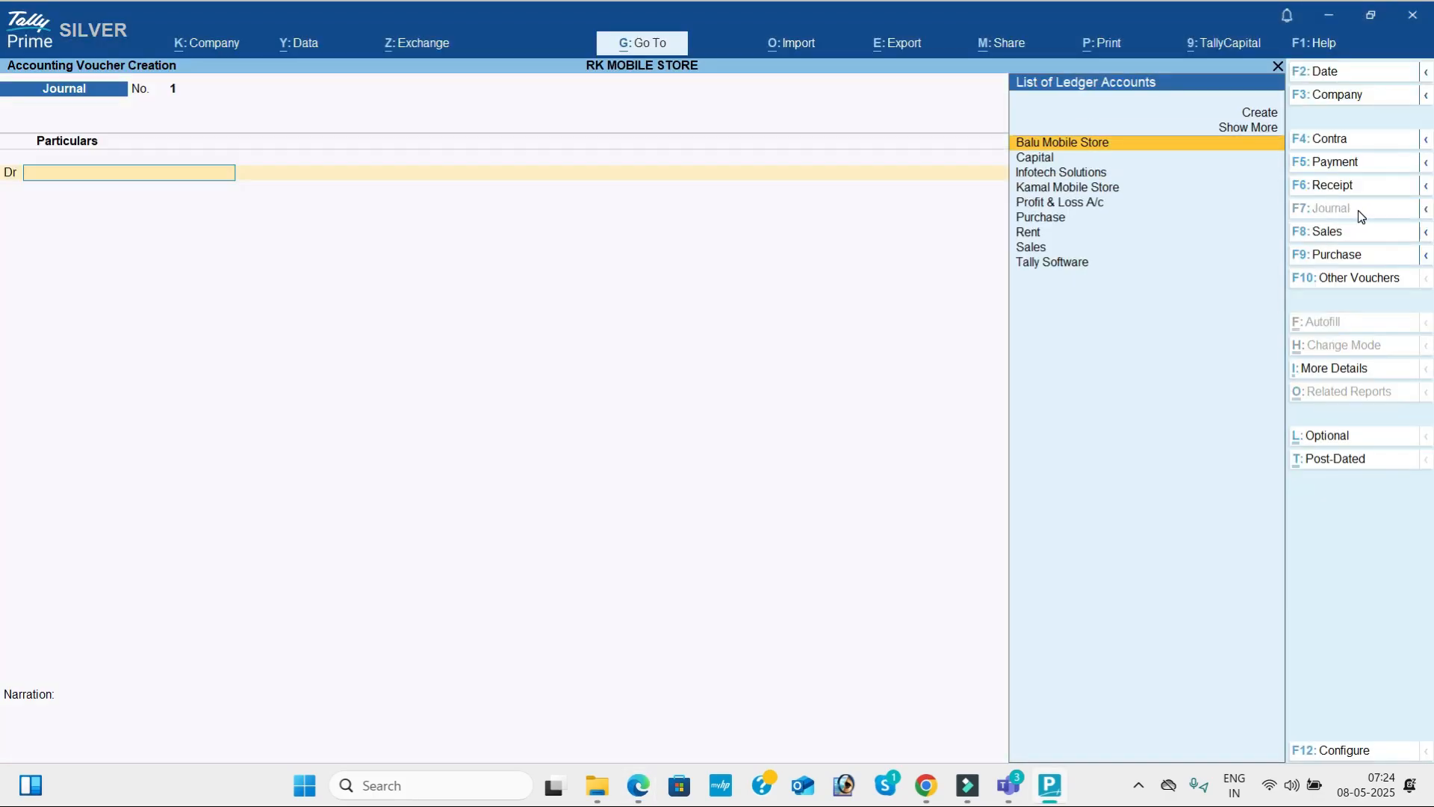
text(Ta)
key(Return)
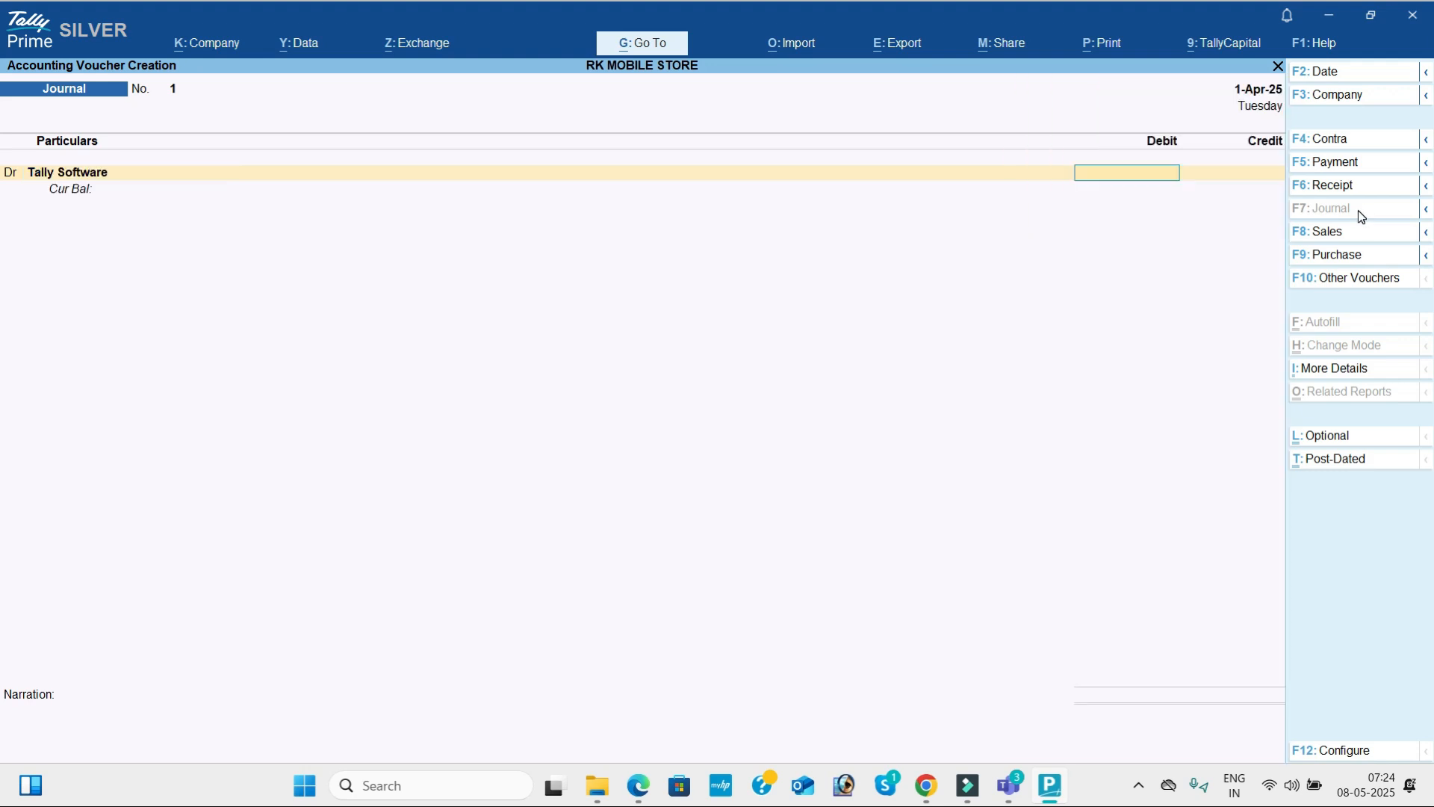
Debit 22,000 to Tally Software, credit Infotech Solutions with the same amount and save the journal voucher without a narration.
key(alt+Tab)
key(alt+Tab)
text(22000)
key(Return)
key(Down)
key(Down)
key(Return)
key(Return)
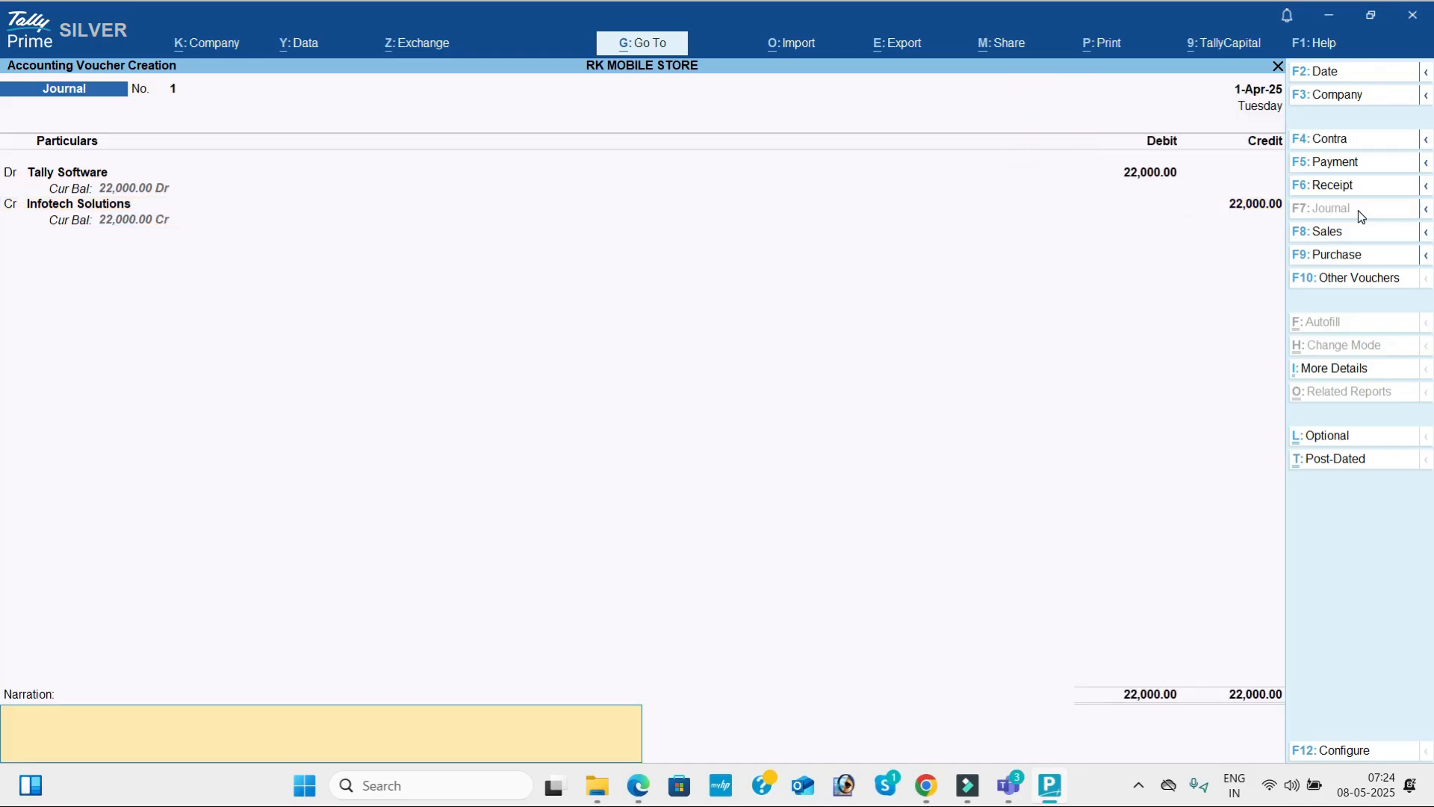
key(Return)
key(Return)
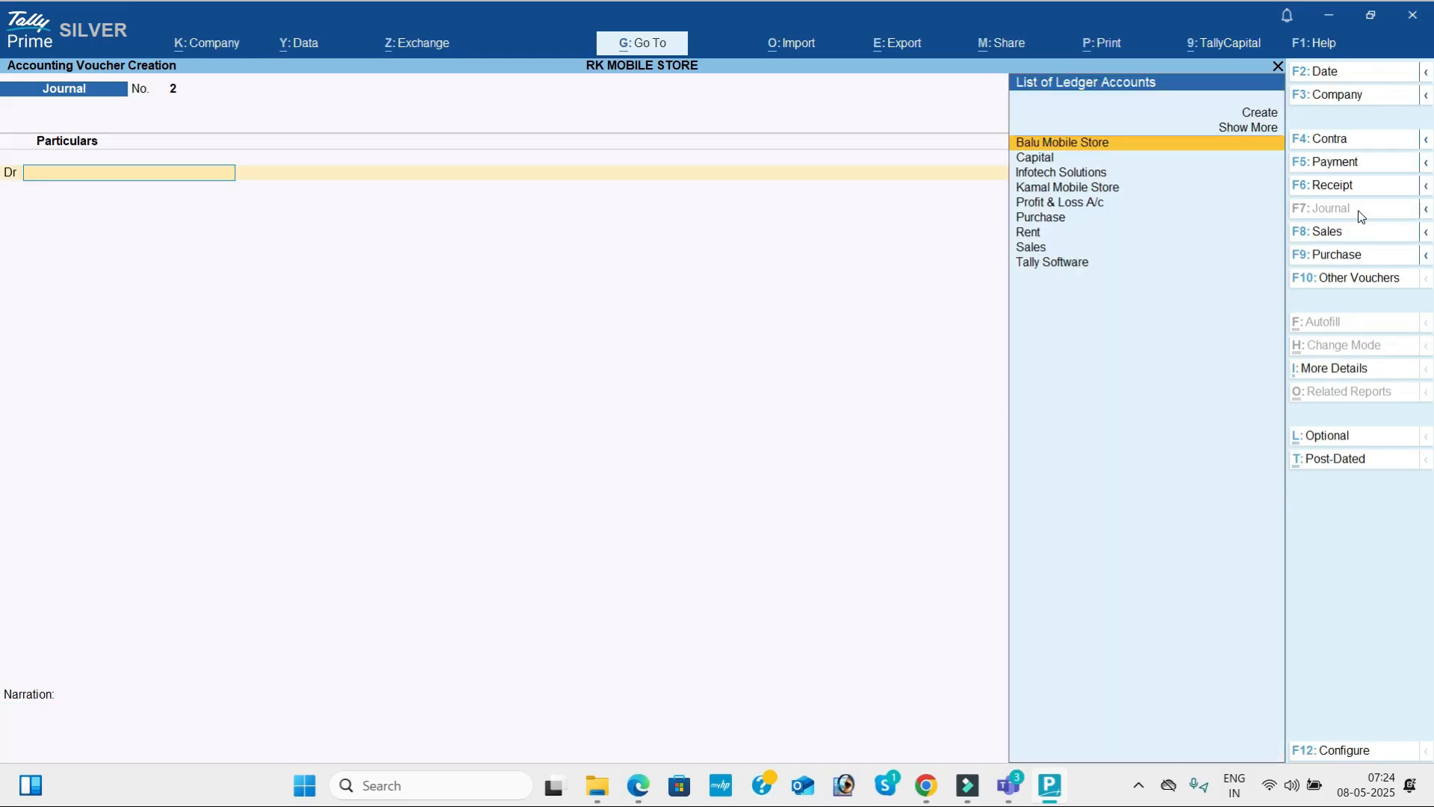
Read transaction 6 in the PDF and start a payment voucher debiting Balu Mobile Store with 2,00,000.
key(alt+Tab)
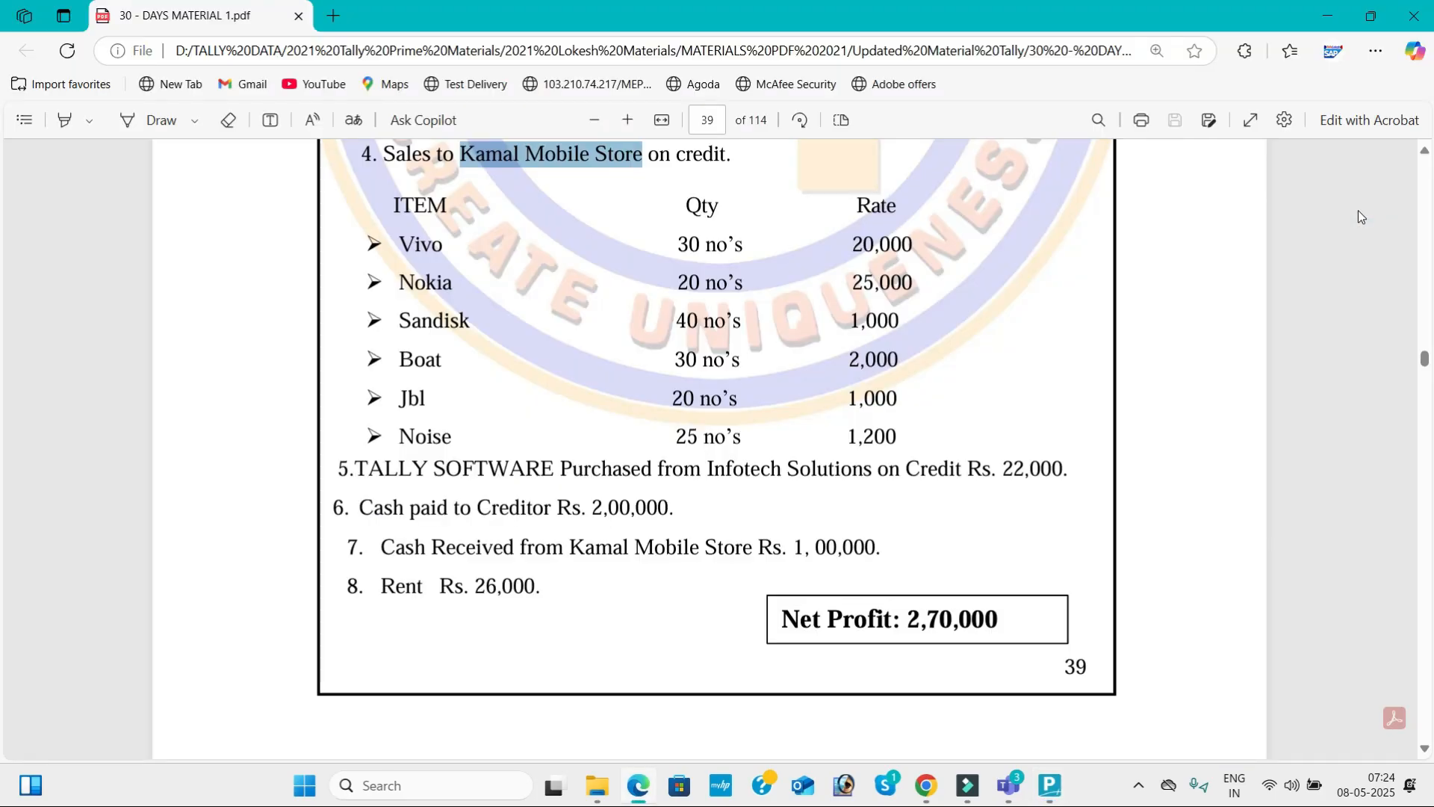
key(alt+Tab)
click(1358, 163)
key(Return)
key(alt+Tab)
key(alt+Tab)
text(200000)
key(Return)
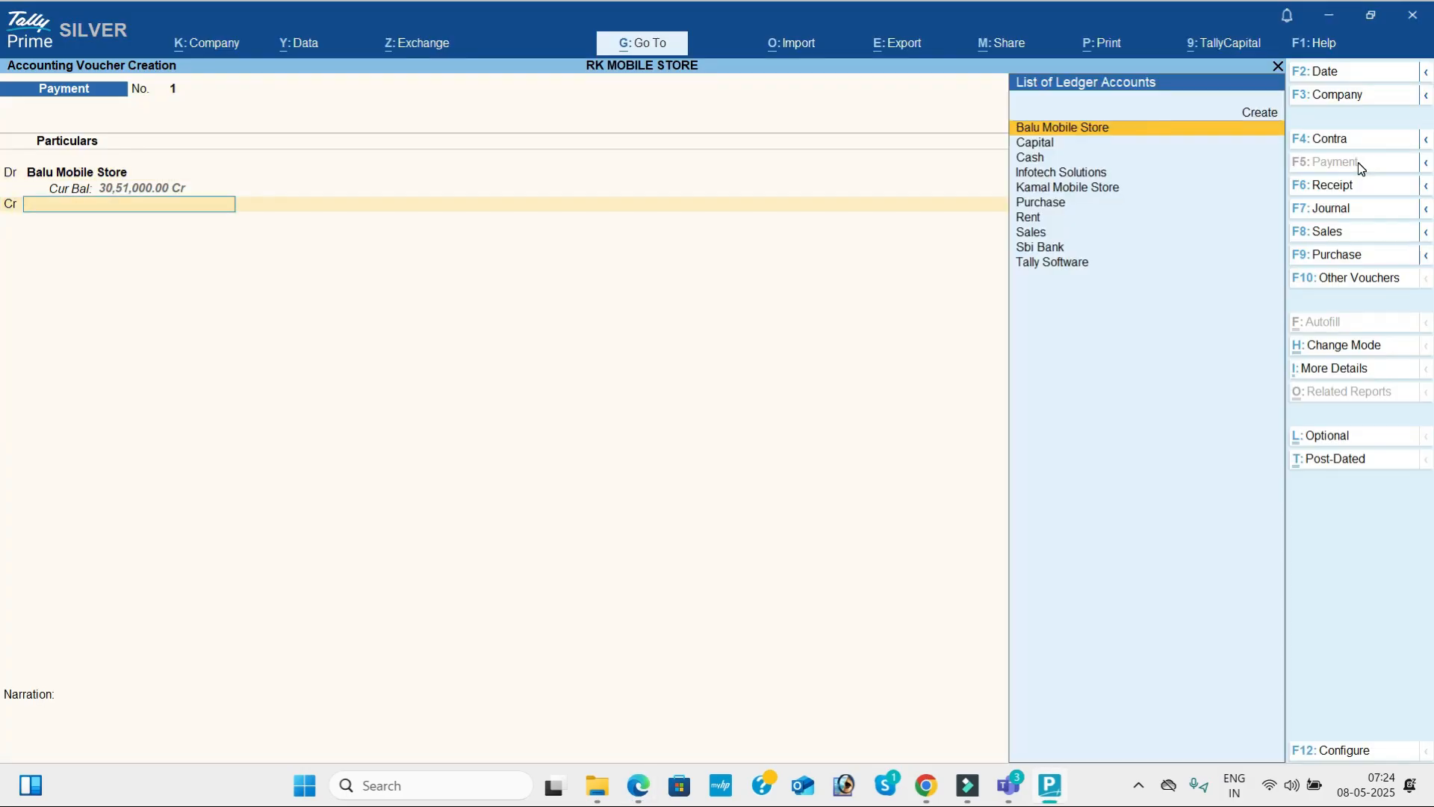
Credit the 2,00,000 payment to Cash, leave the narration empty and save the payment voucher.
key(alt+Tab)
key(alt+Tab)
key(Down)
key(Down)
key(Return)
key(Return)
key(Return)
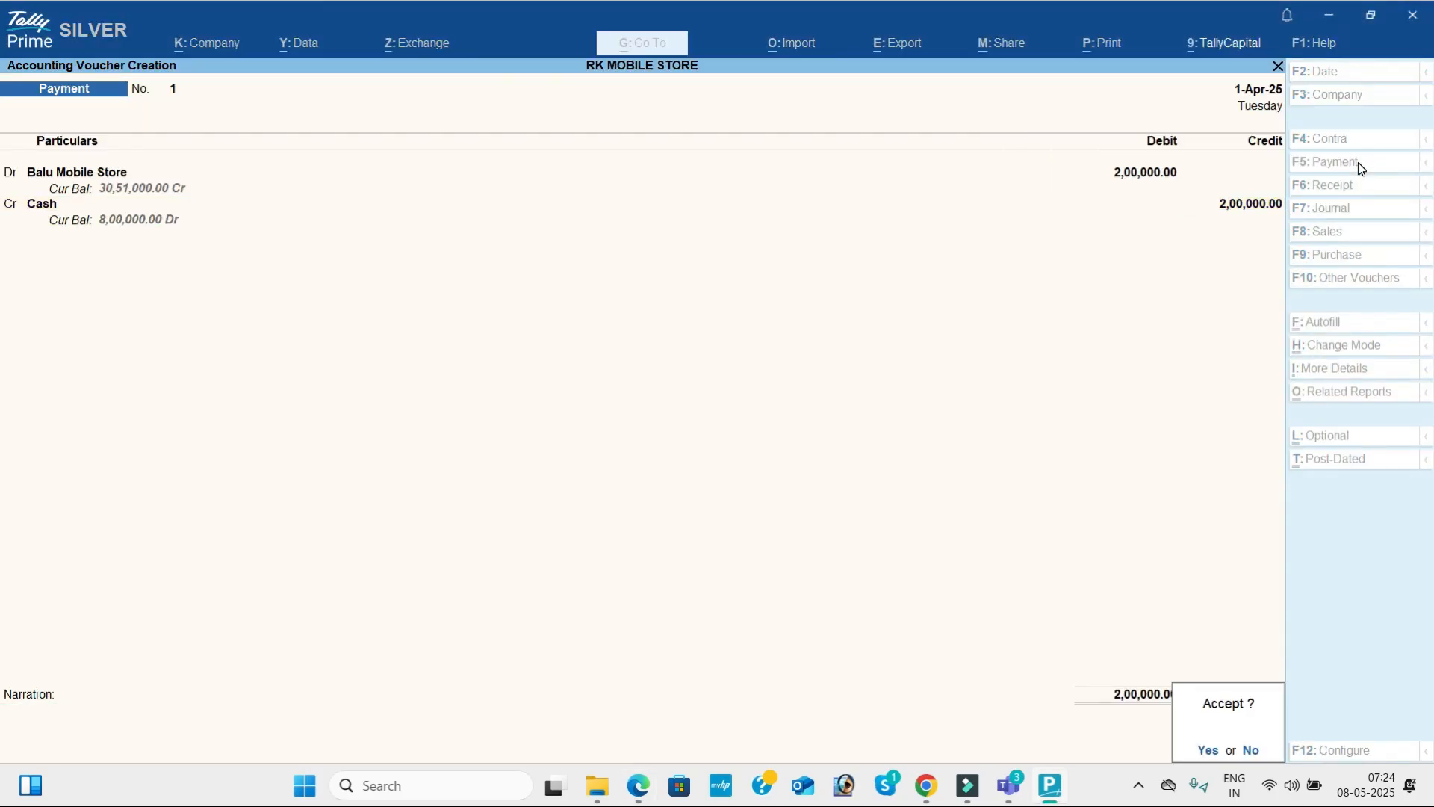
key(Return)
Read transaction 7 in the PDF and start a receipt voucher crediting Kamal Mobile Store with 1,00,000.
key(alt+Tab)
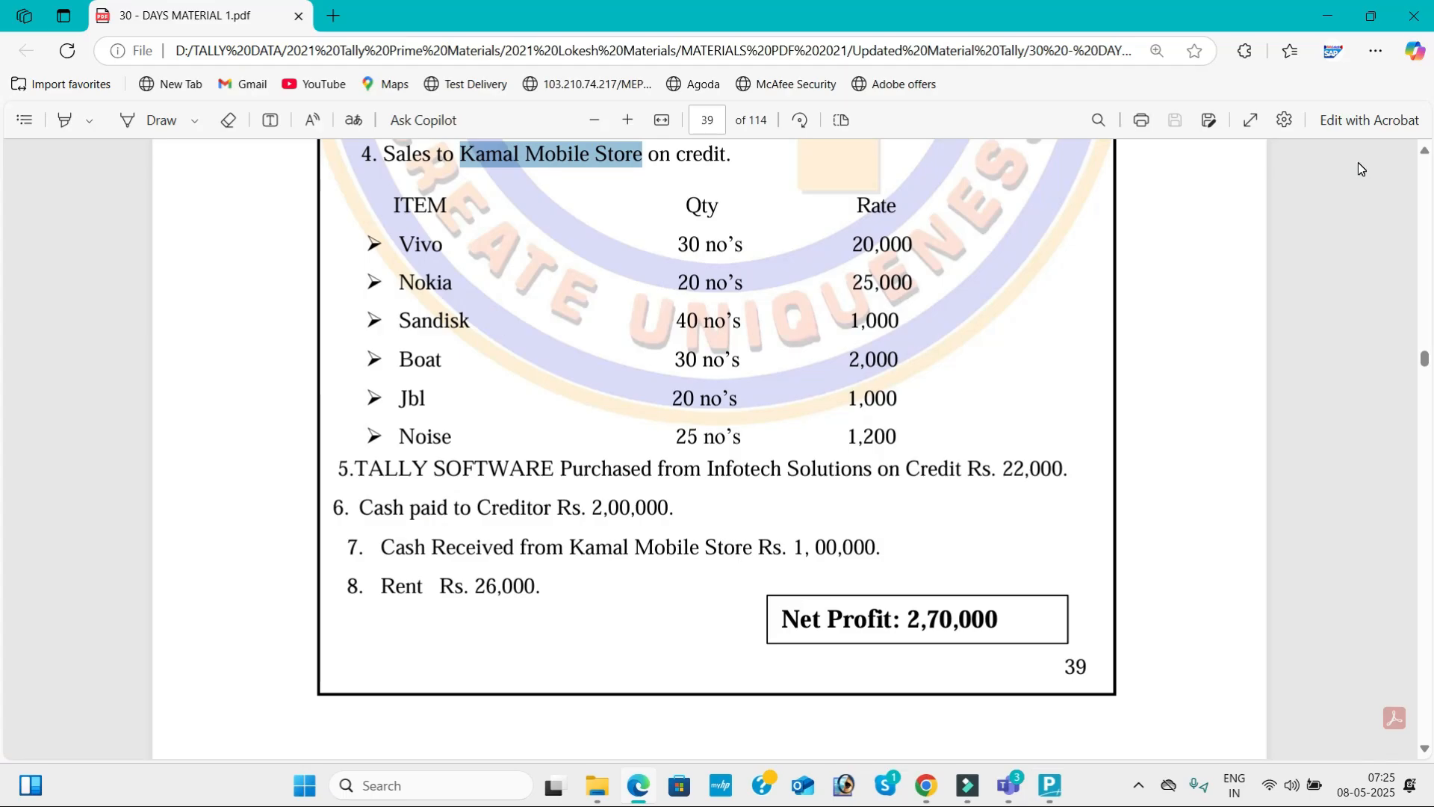
key(alt+Tab)
click(1360, 187)
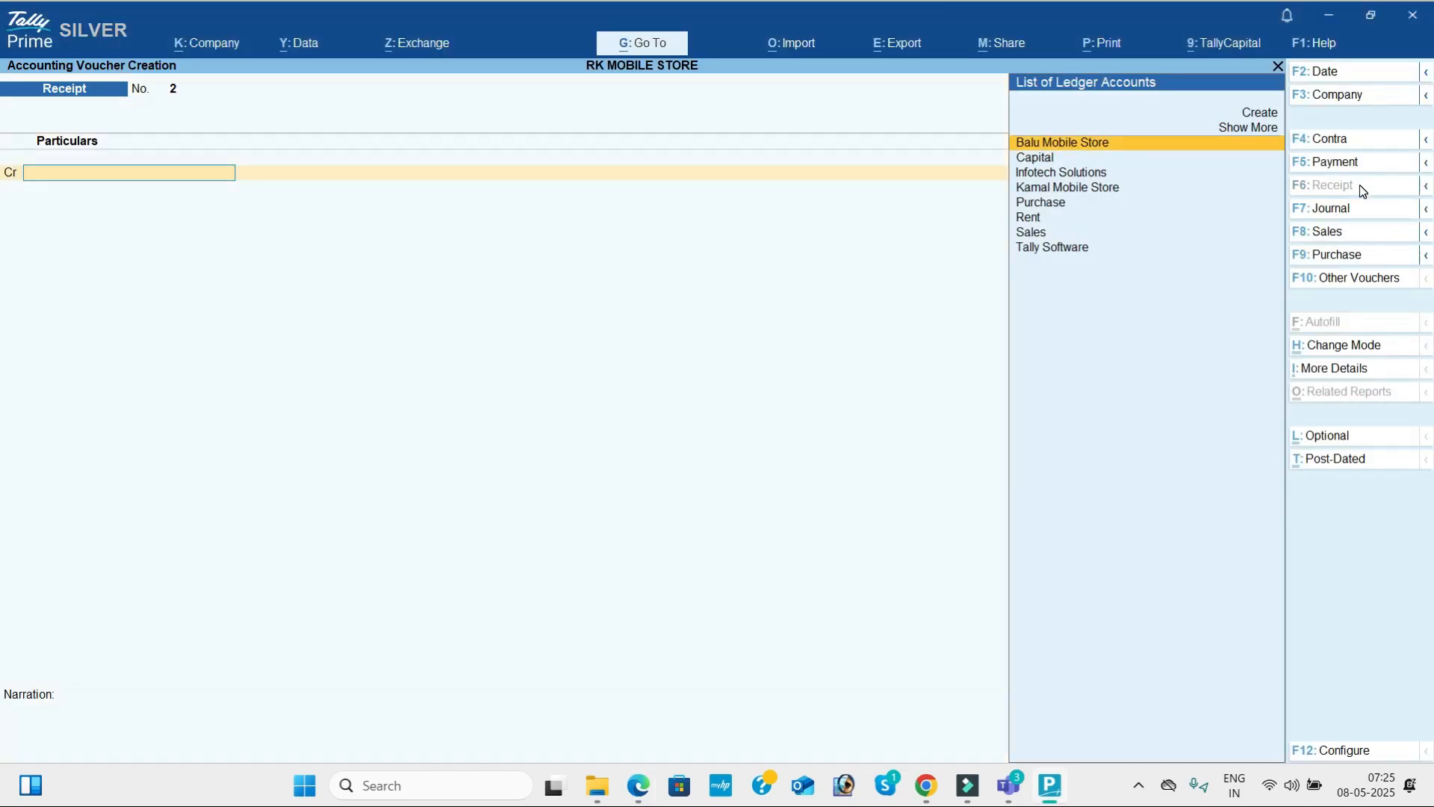
key(Down)
key(Down)
key(Down)
key(Return)
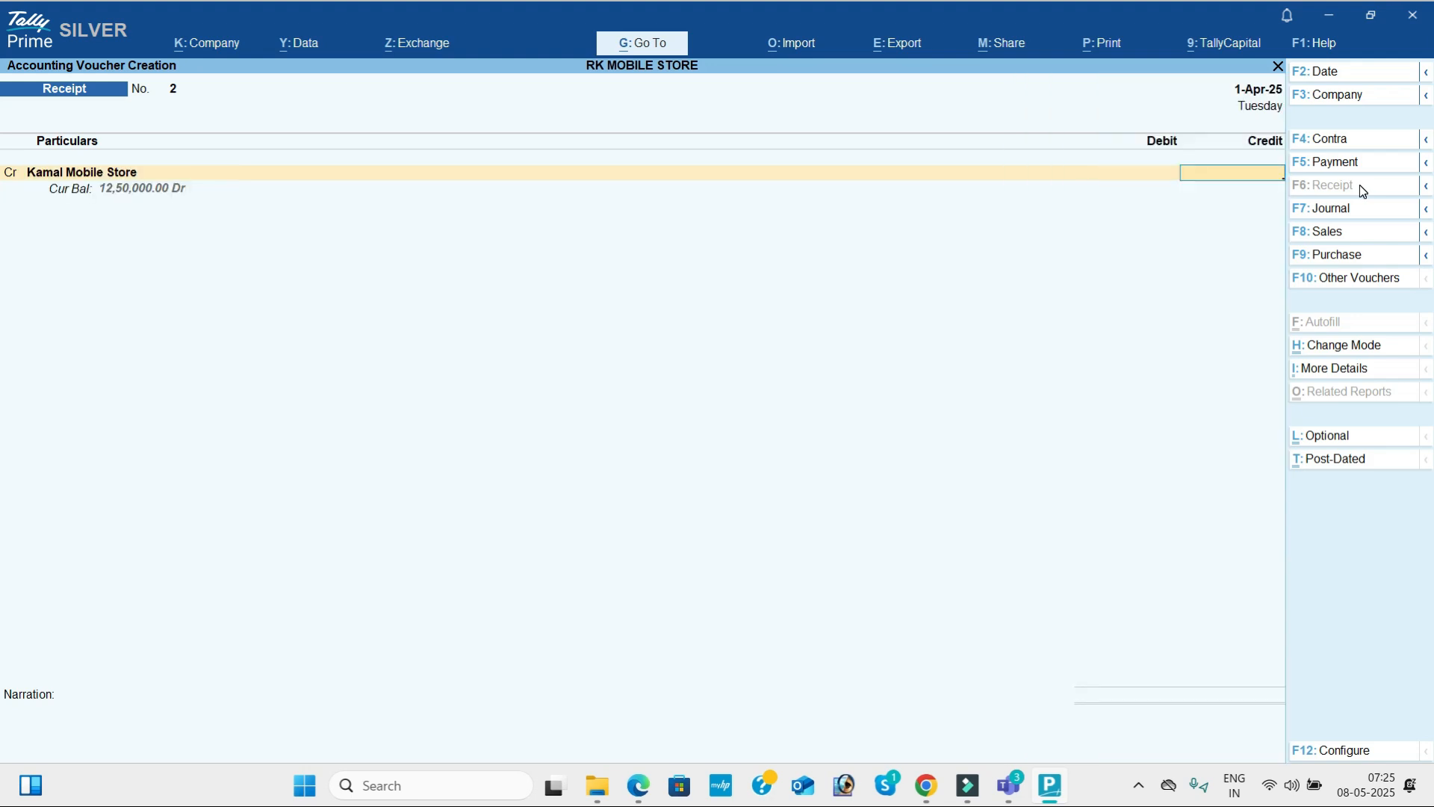
key(alt+Tab)
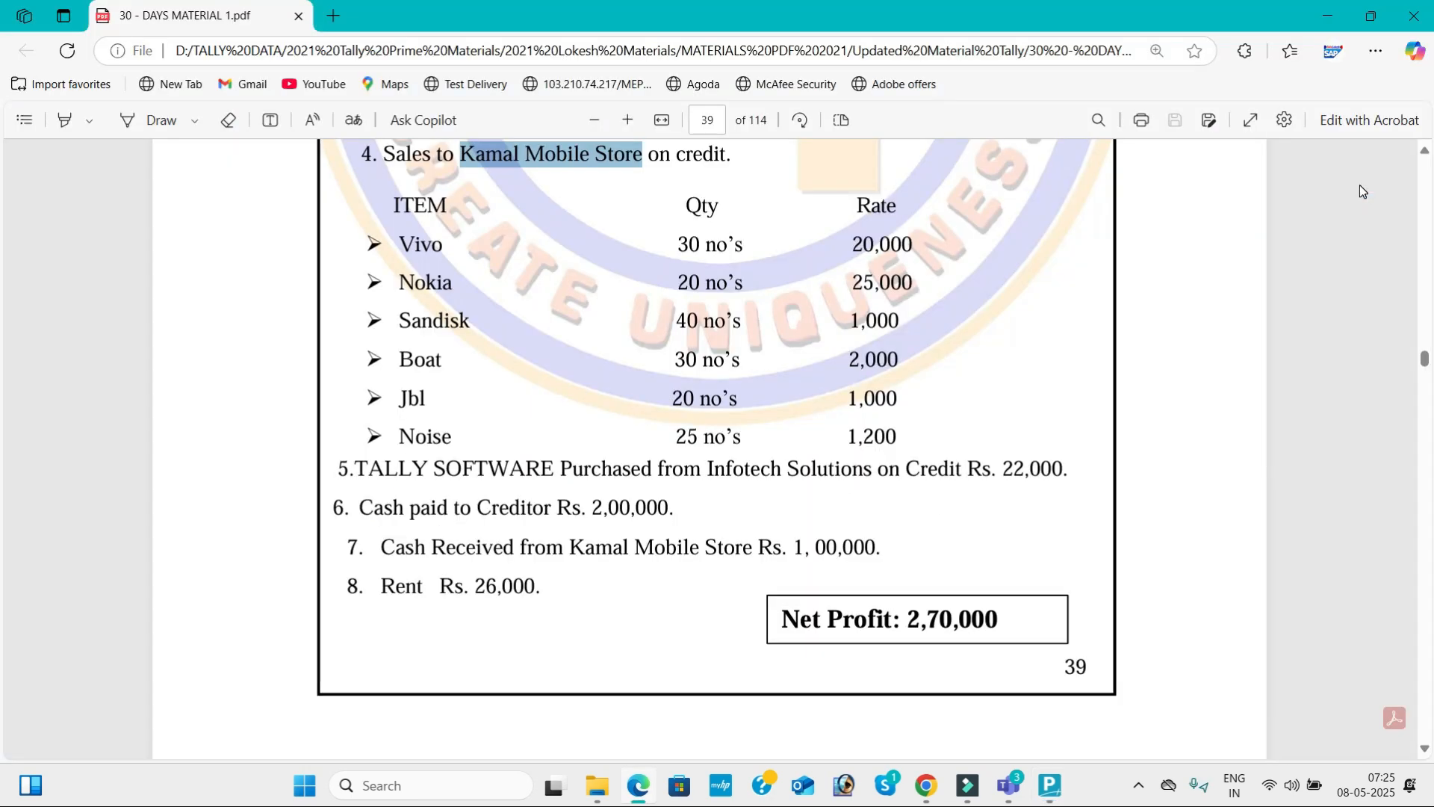
key(alt+Tab)
text(100000)
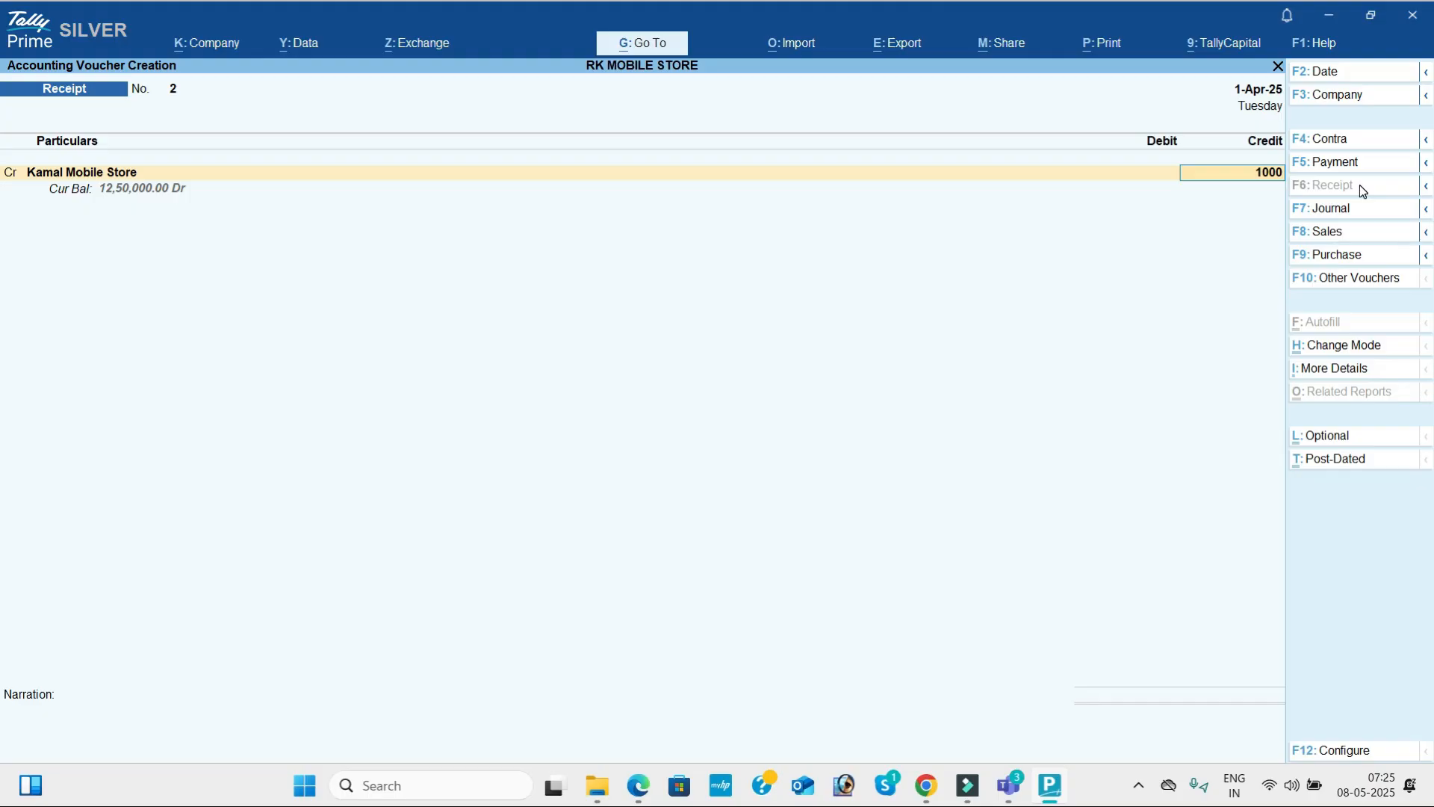
key(Return)
Debit the 1,00,000 receipt to Cash, leave the narration empty and save the receipt voucher.
key(Return)
key(Down)
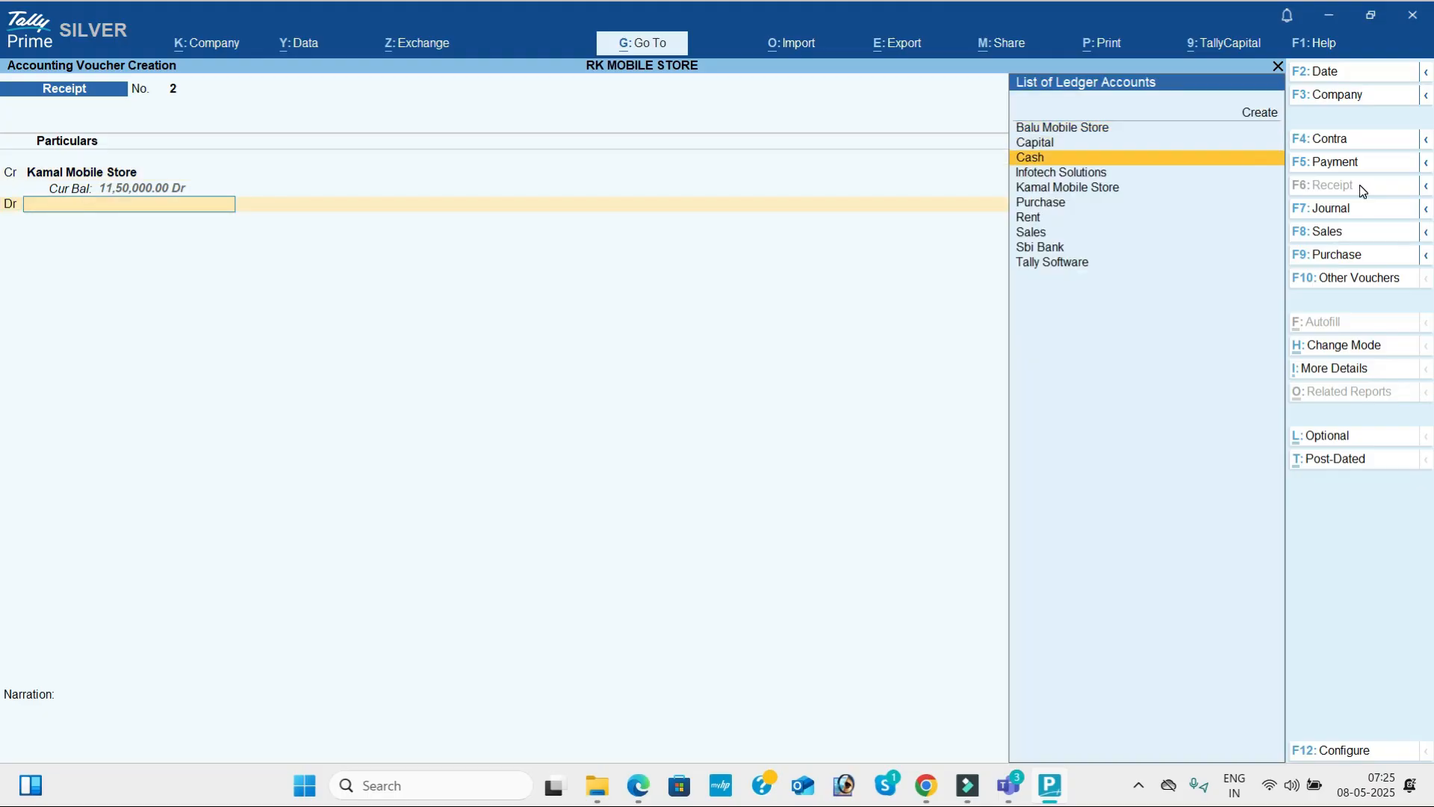
key(Return)
key(Return)
key(Return)
key(Return)
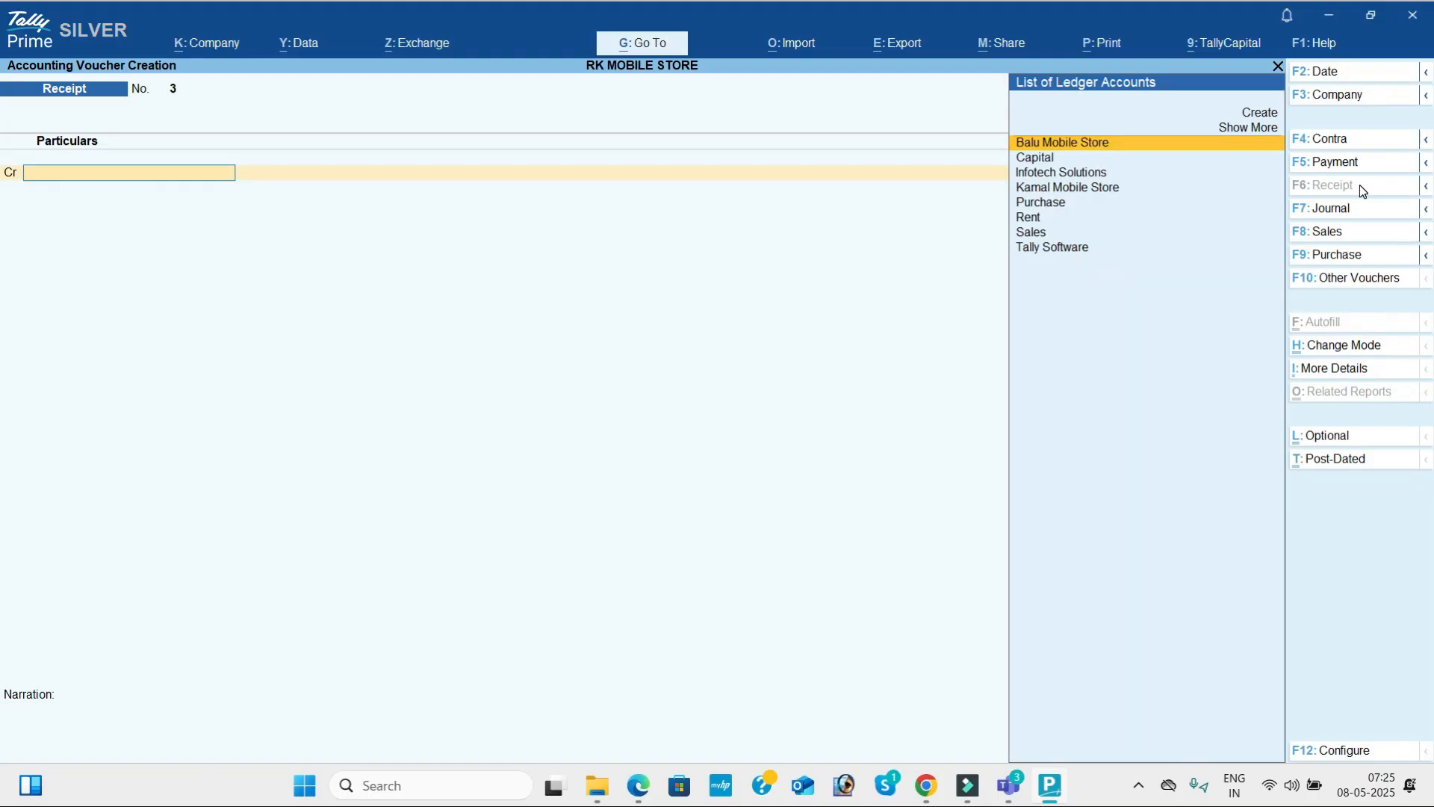
Read transaction 8 in the PDF and start a payment voucher debiting Rent with 26,000.
key(alt+Tab)
key(alt+Tab)
click(1361, 160)
text(Ren)
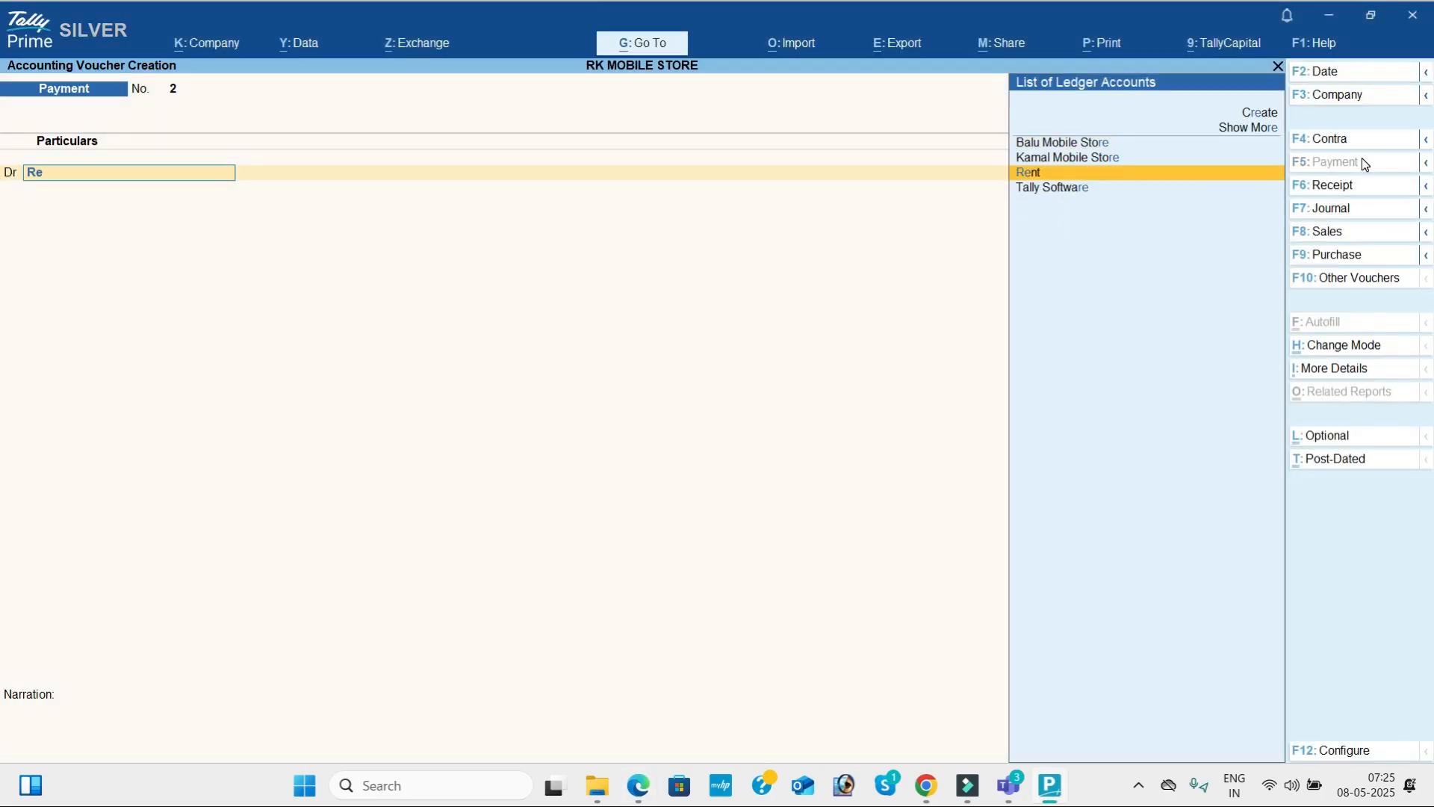
key(Return)
key(alt+Tab)
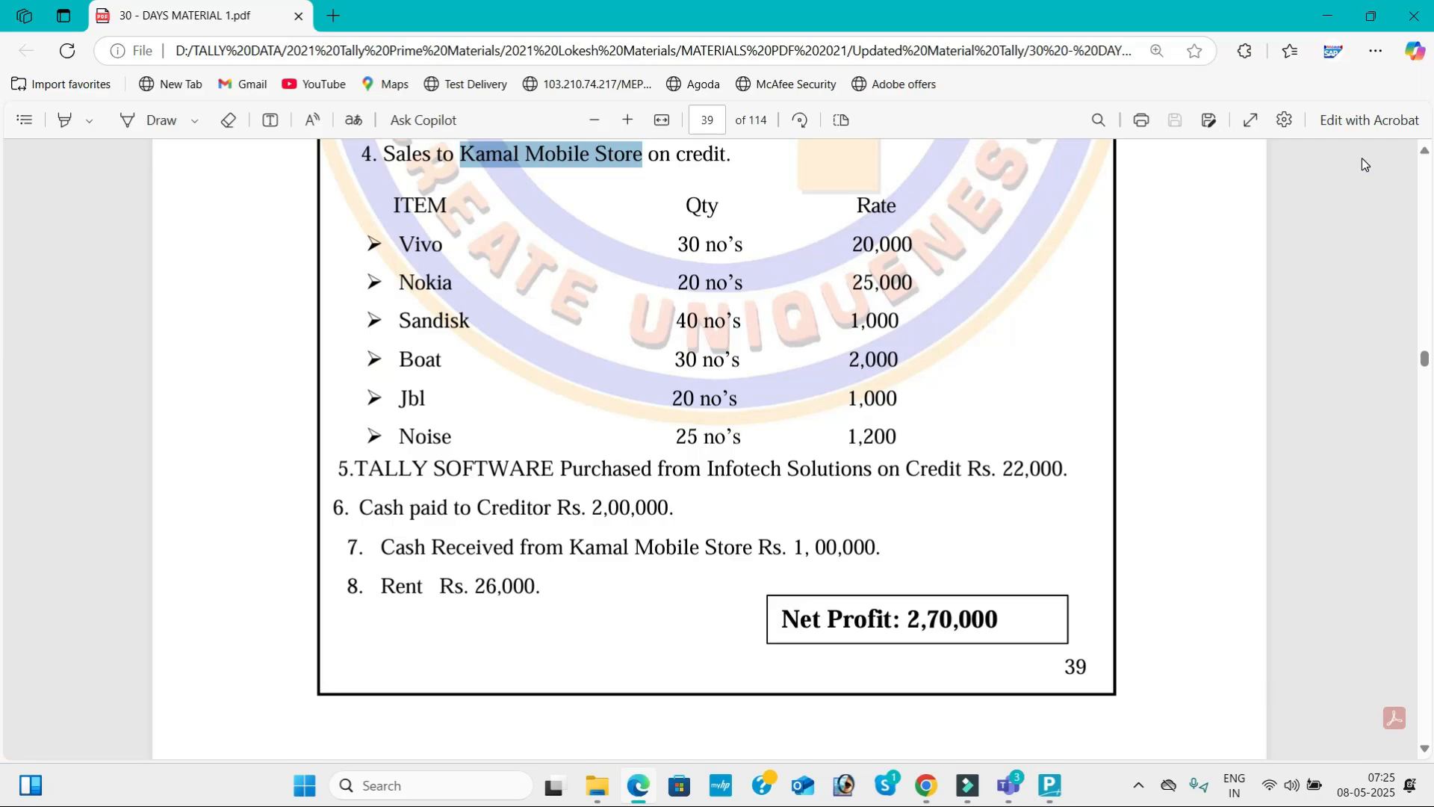
key(alt+Tab)
text(26000)
key(Return)
Credit the rent payment of 26,000 to Cash, leave the narration empty and save the voucher.
key(Down)
key(Down)
key(Return)
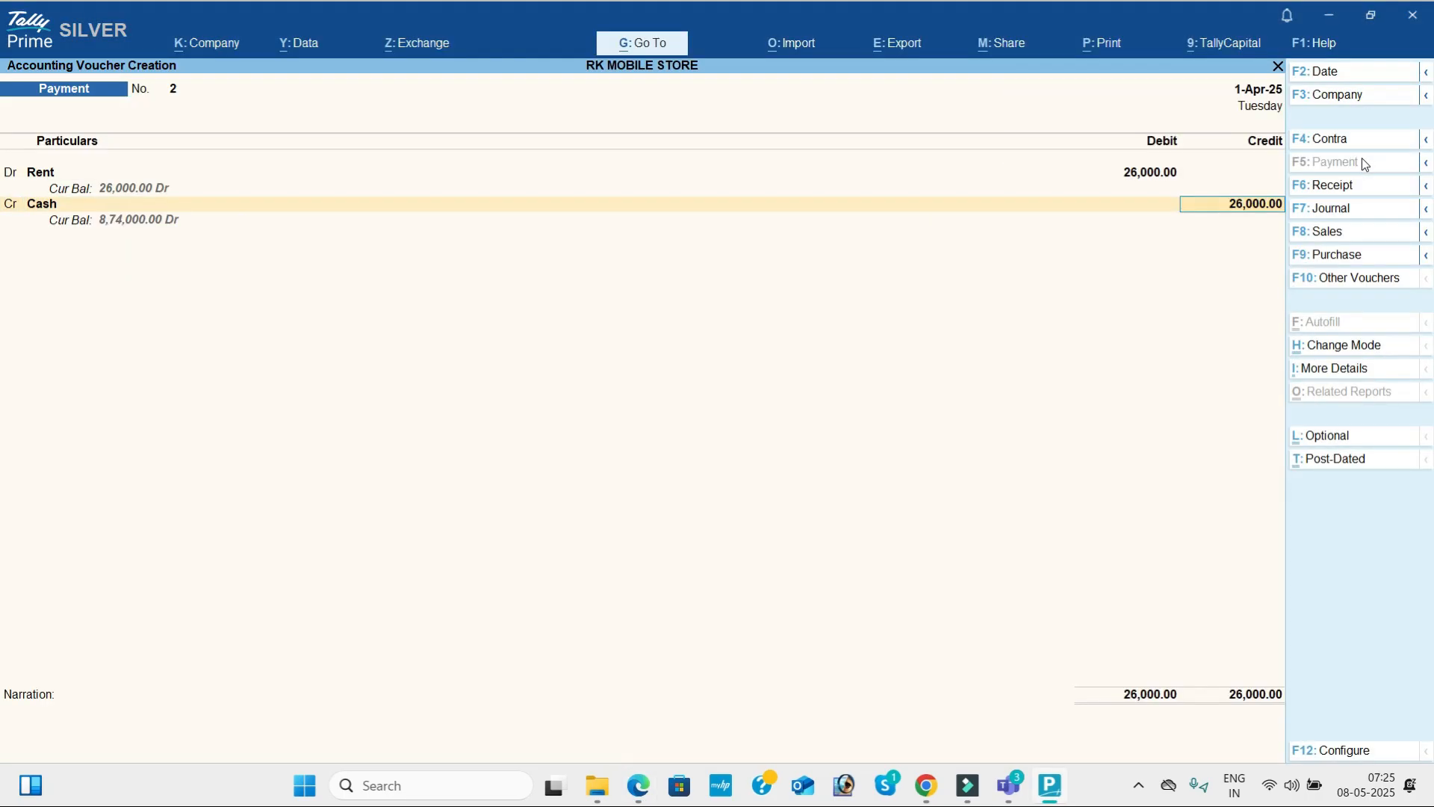
key(Return)
key(Return)
key(Return)
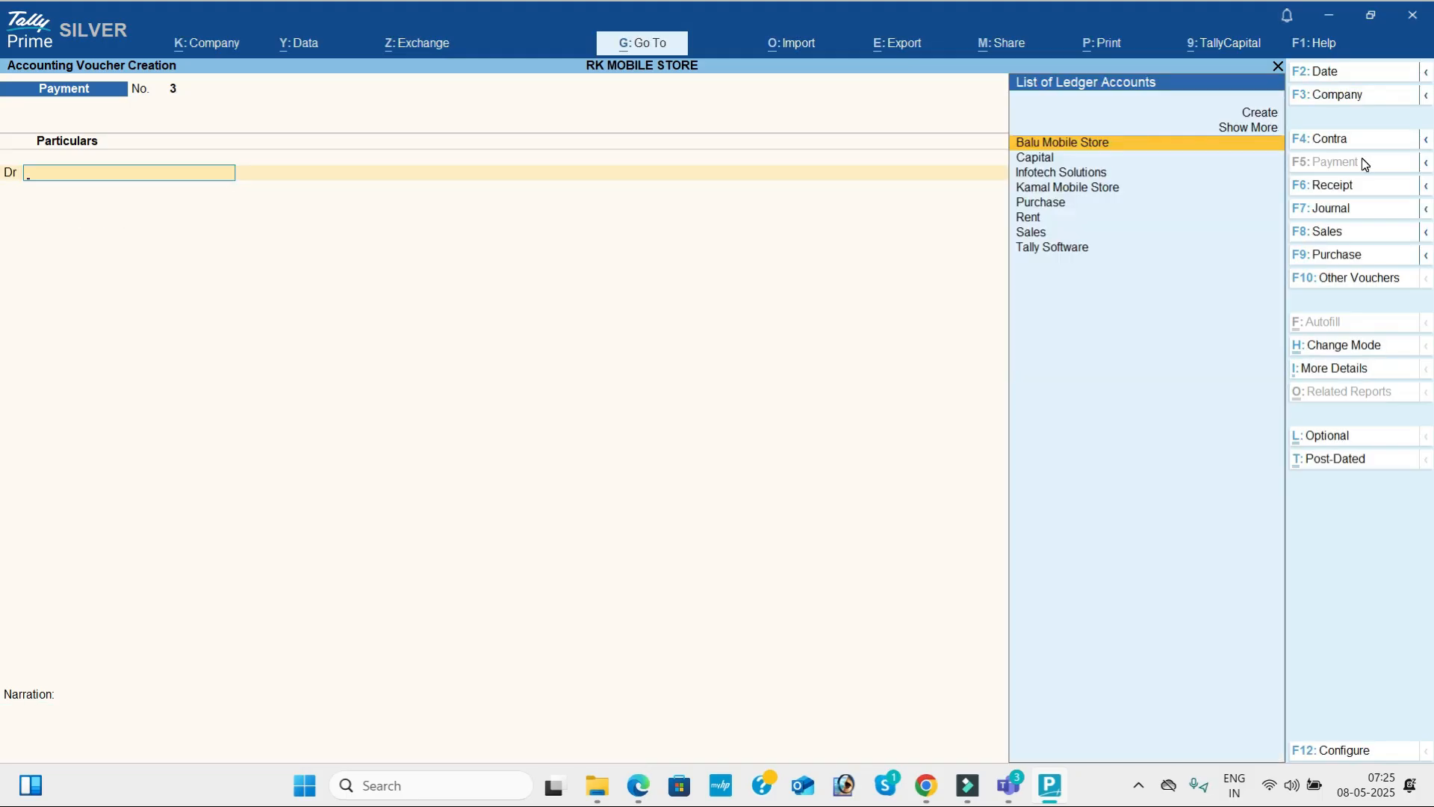
Leave voucher creation and review all recorded vouchers in the Day Book.
key(Escape)
key(Return)
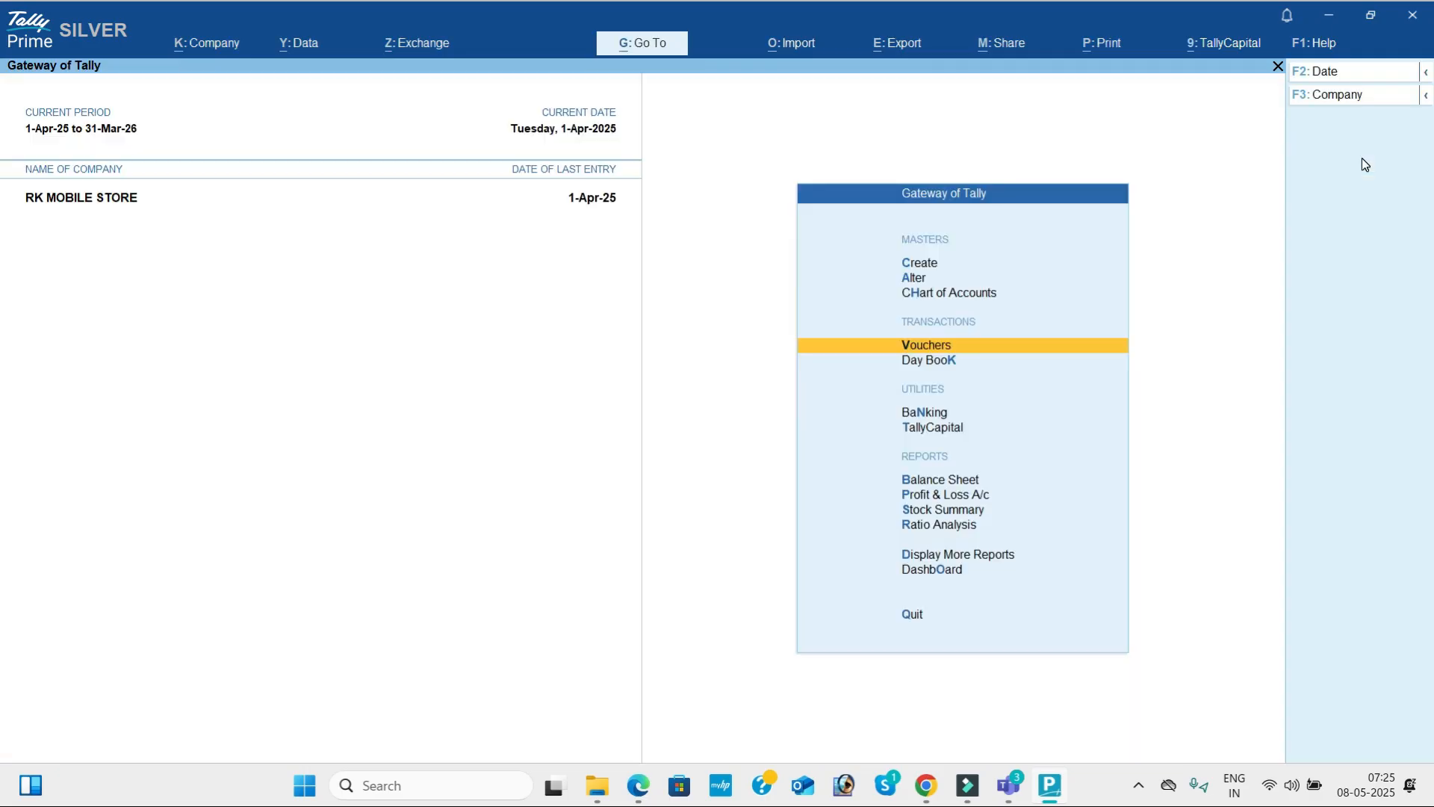
key(Down)
key(Return)
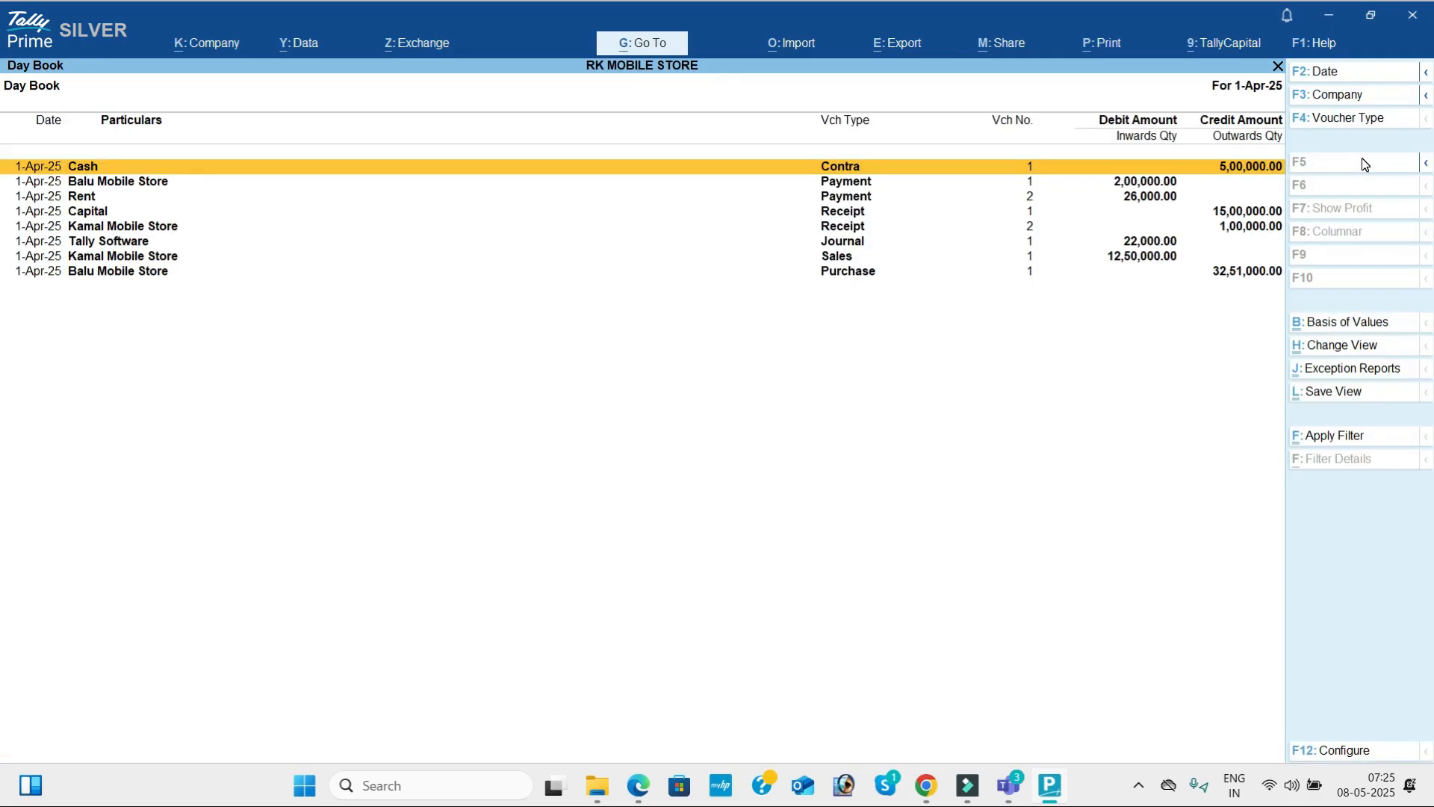
key(Down)
key(Down)
key(Down)
key(Down)
key(Down)
key(Down)
key(Down)
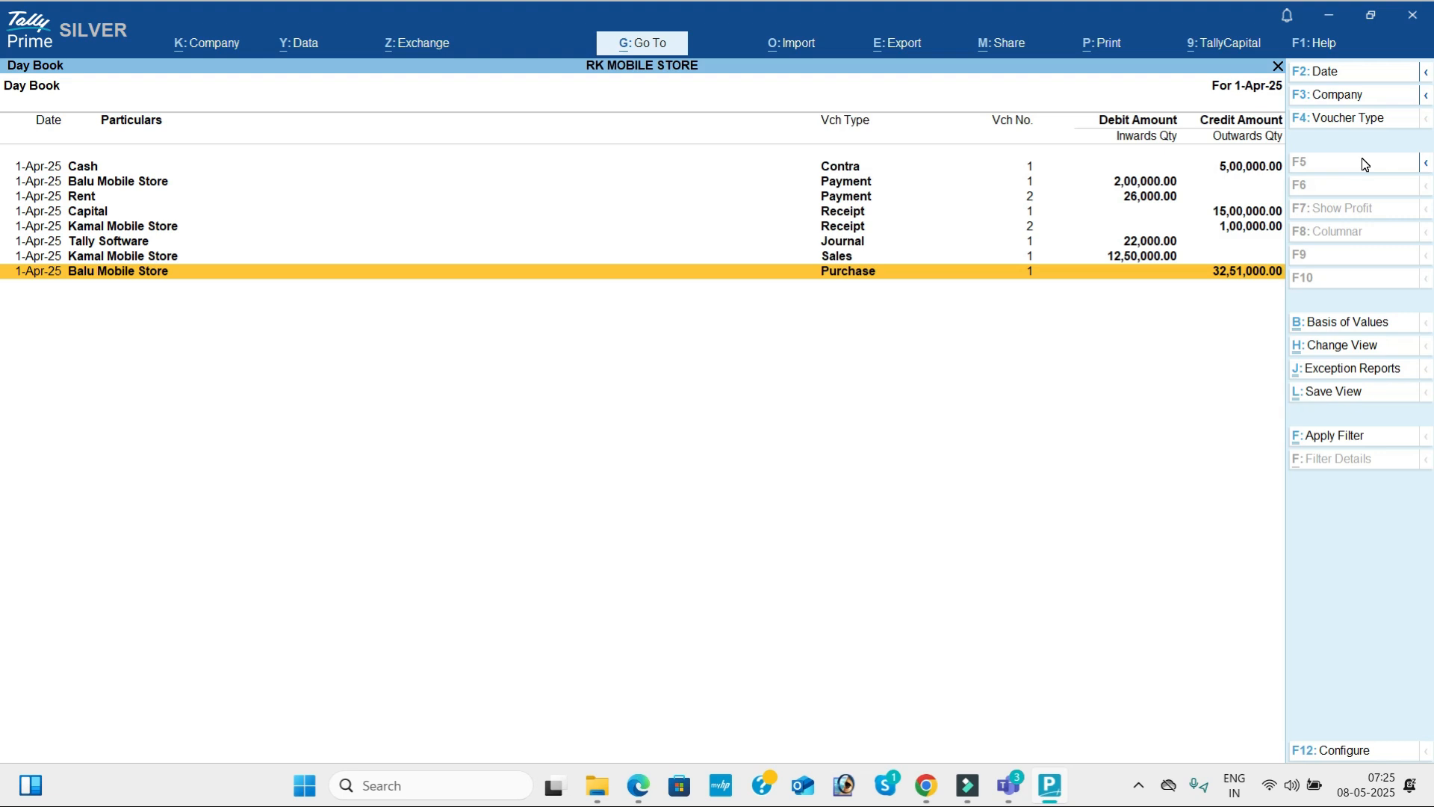
Close the Day Book and open the Profit & Loss A/c report.
key(Escape)
key(Down)
key(Down)
key(Down)
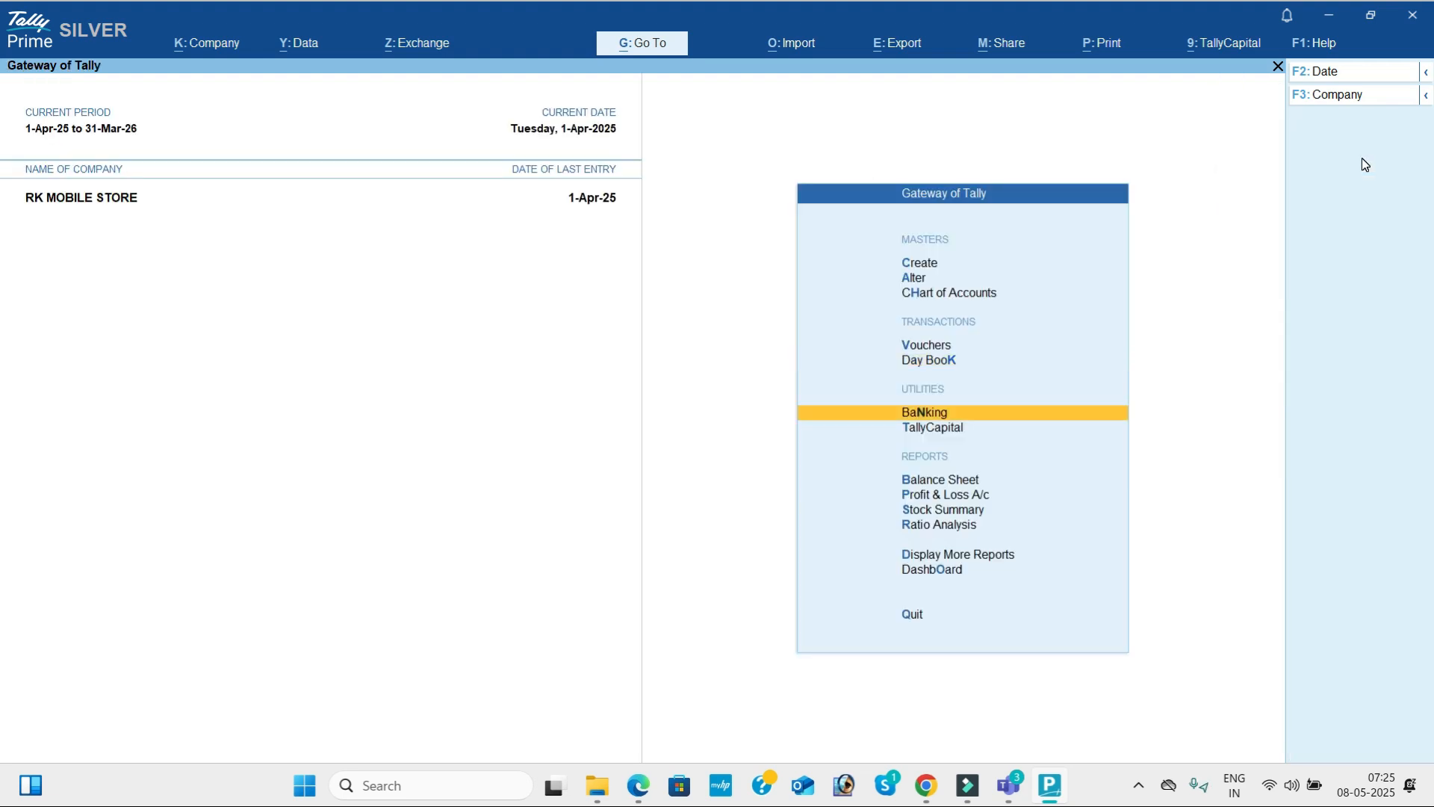
key(Down)
Expand the Profit & Loss A/c to its detailed view and compare the nett profit with the PDF's answer.
key(Down)
key(Up)
key(Return)
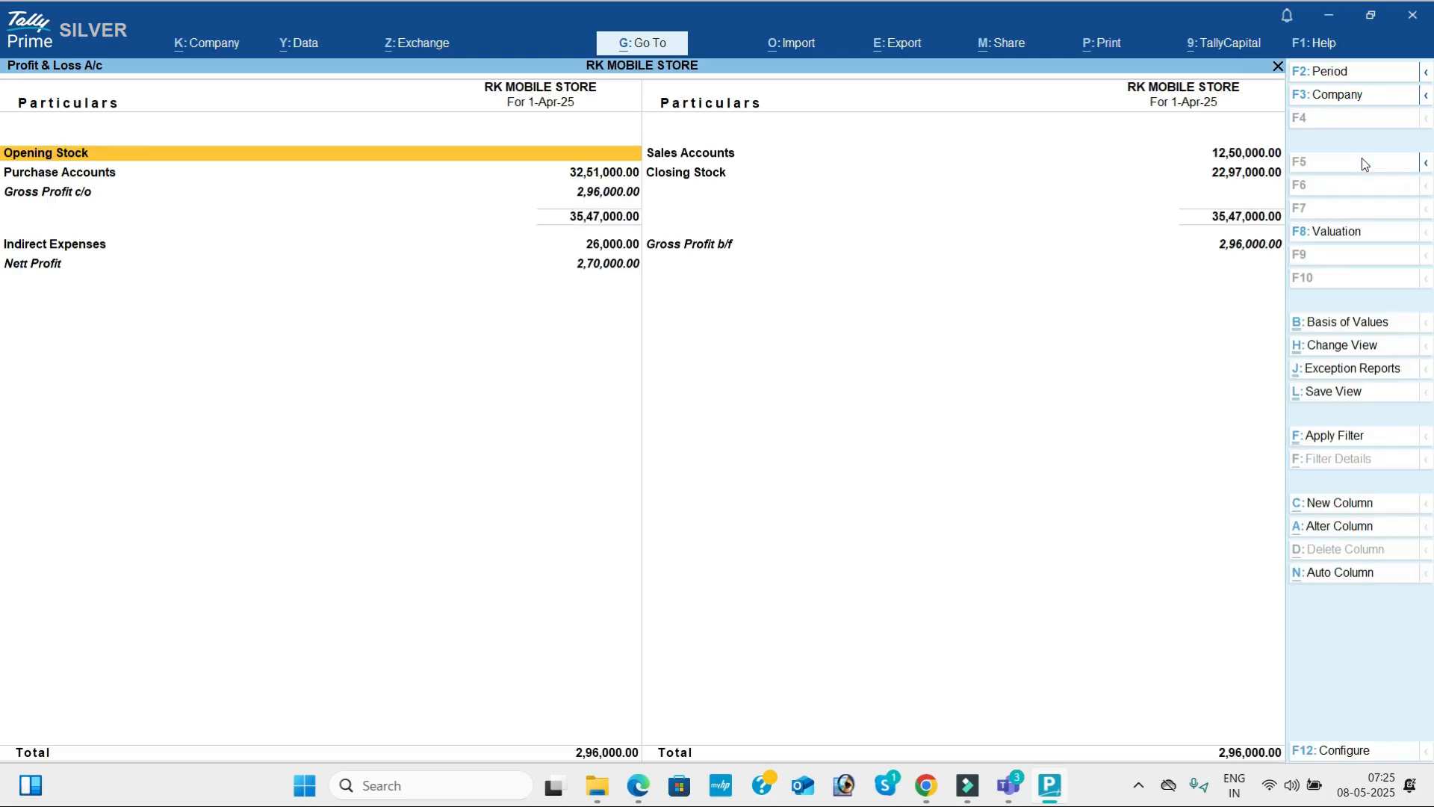
key(alt+F5)
key(Down)
key(Down)
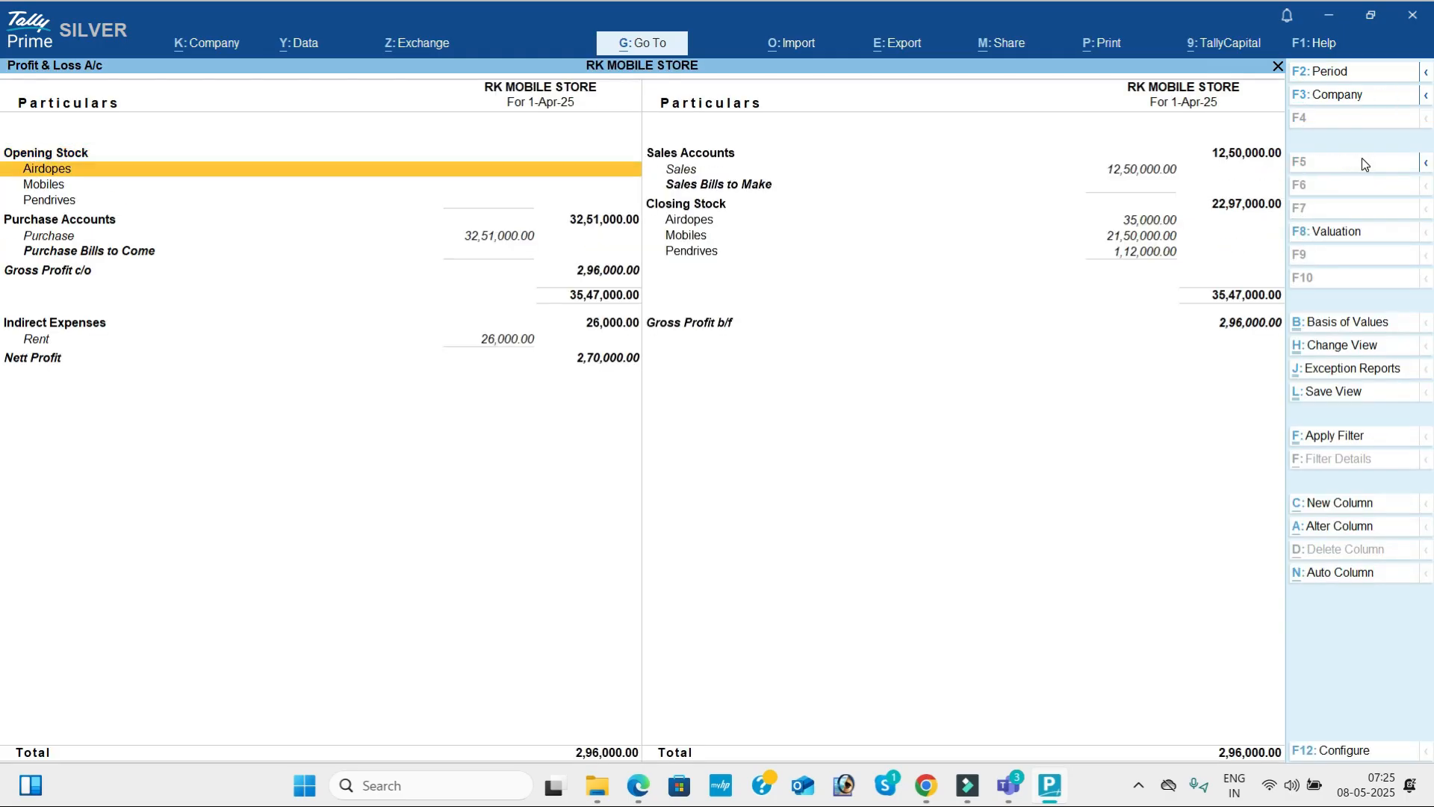
key(Down)
key(Down)
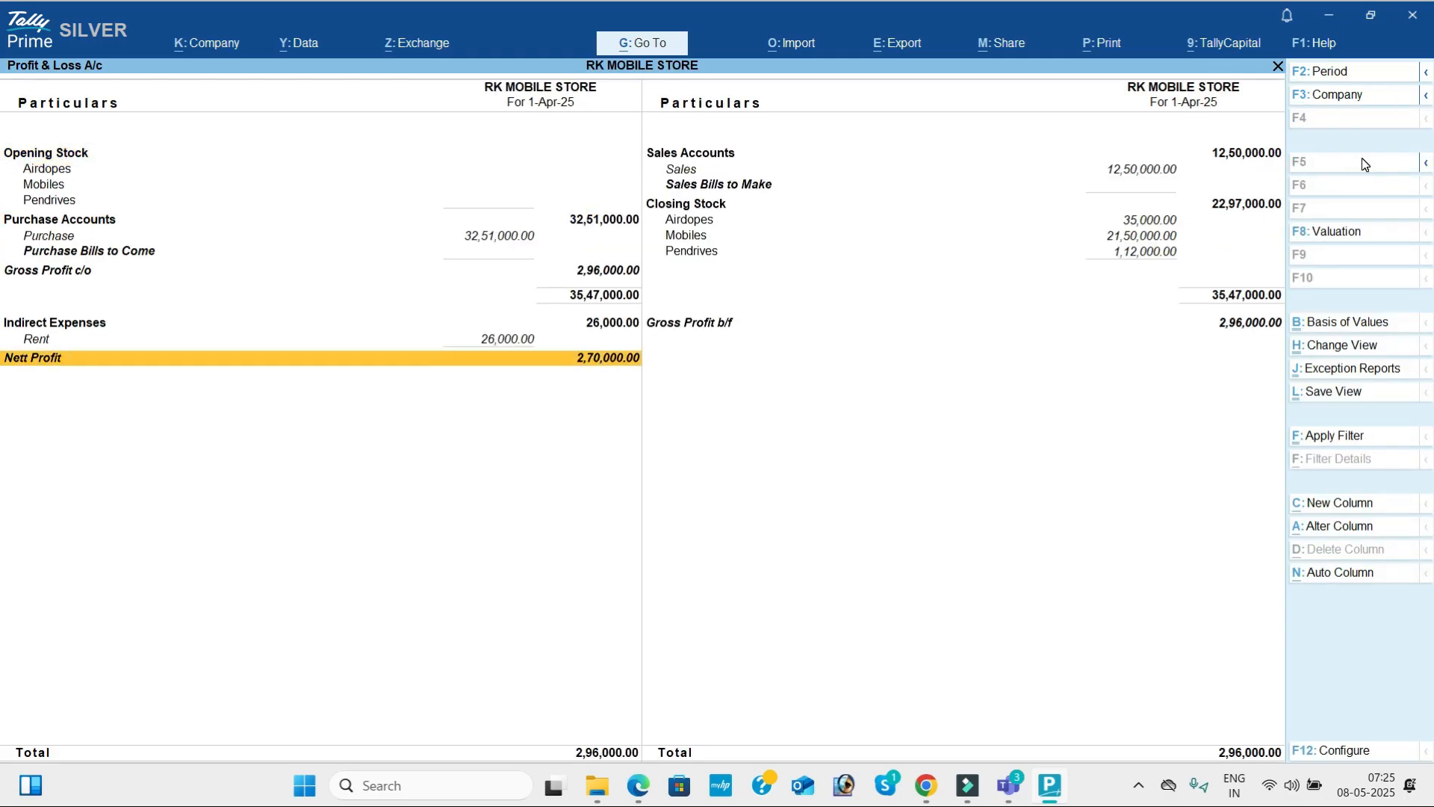
key(alt+Tab)
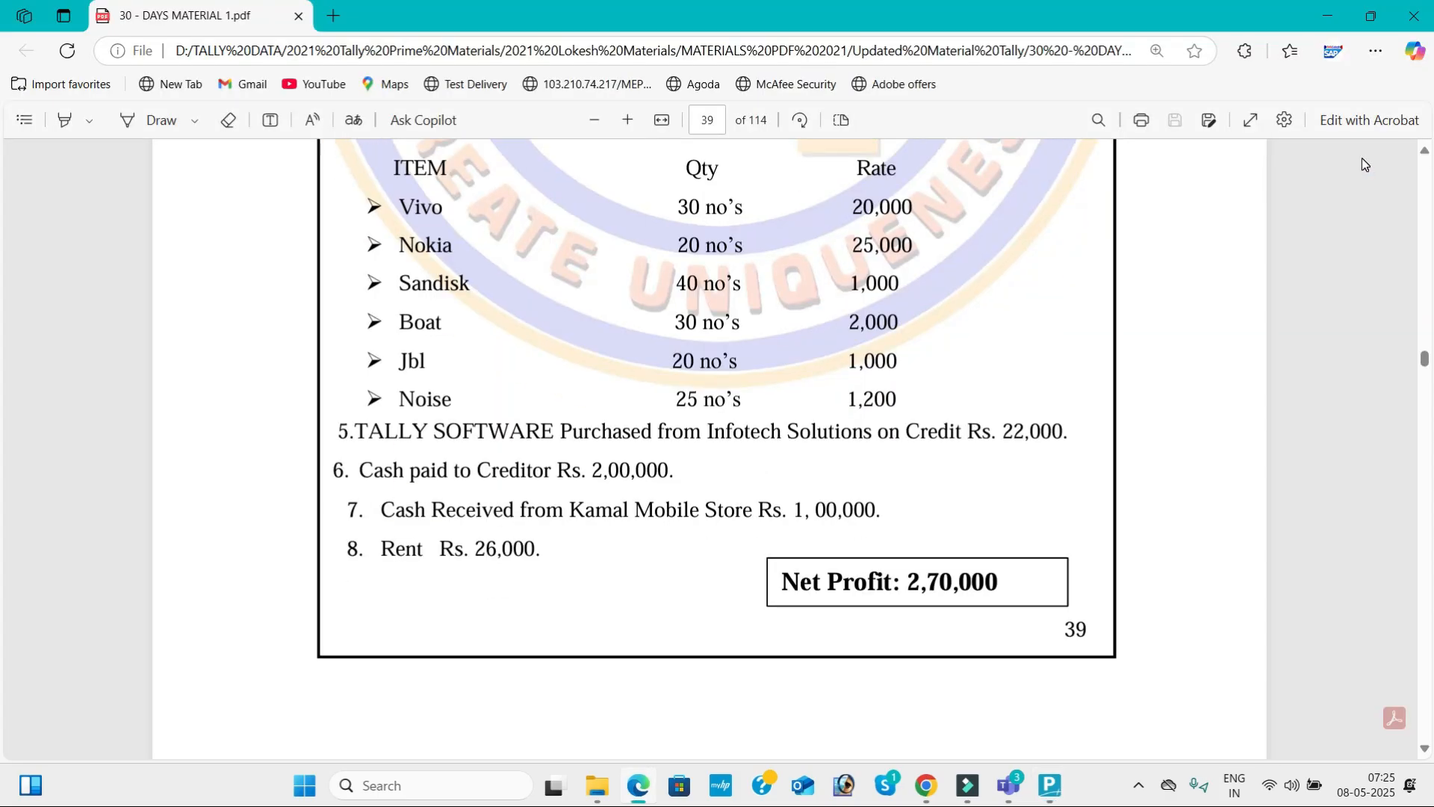
key(alt+Tab)
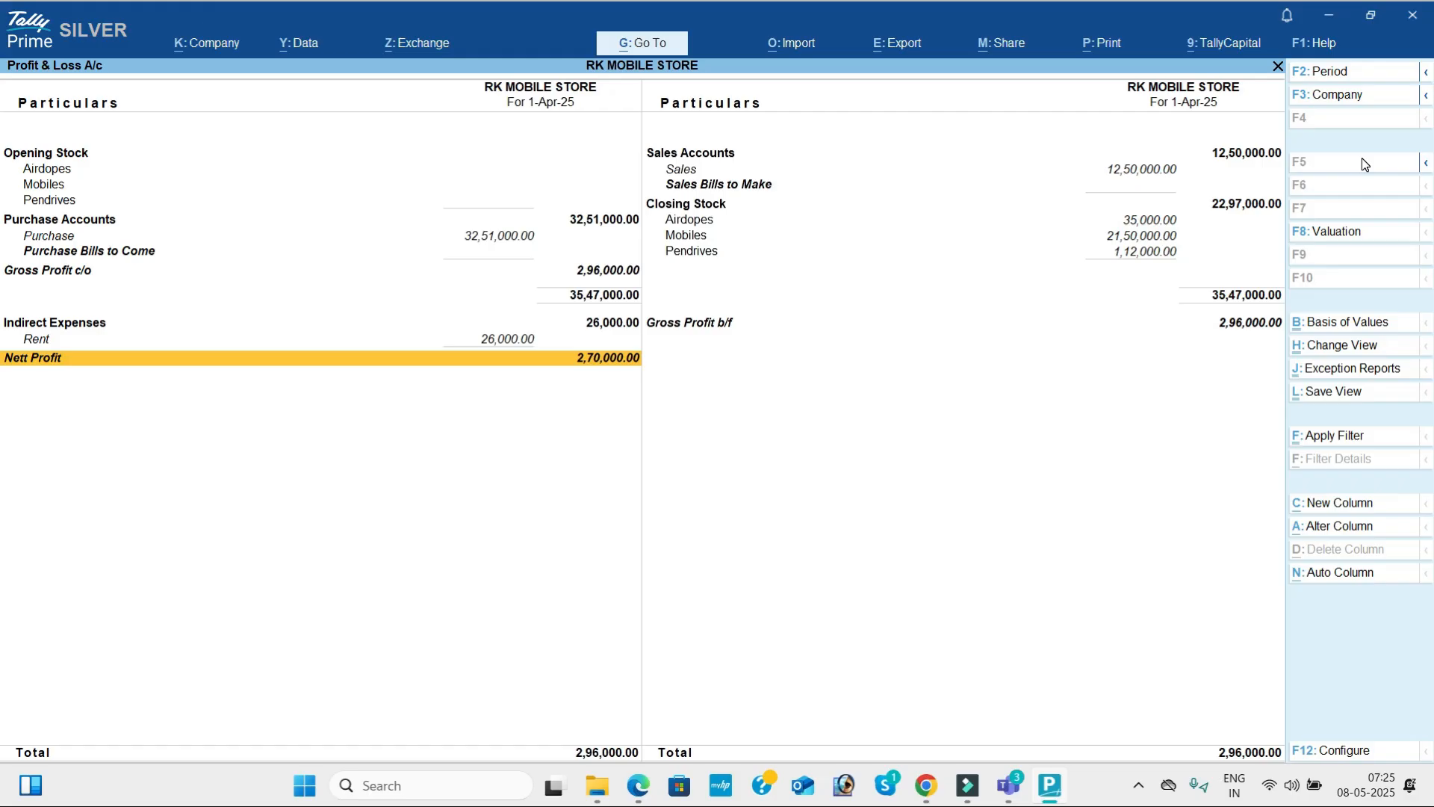
Open the Stock Summary and expand its stock groups to show the individual items.
key(Escape)
key(Down)
key(Return)
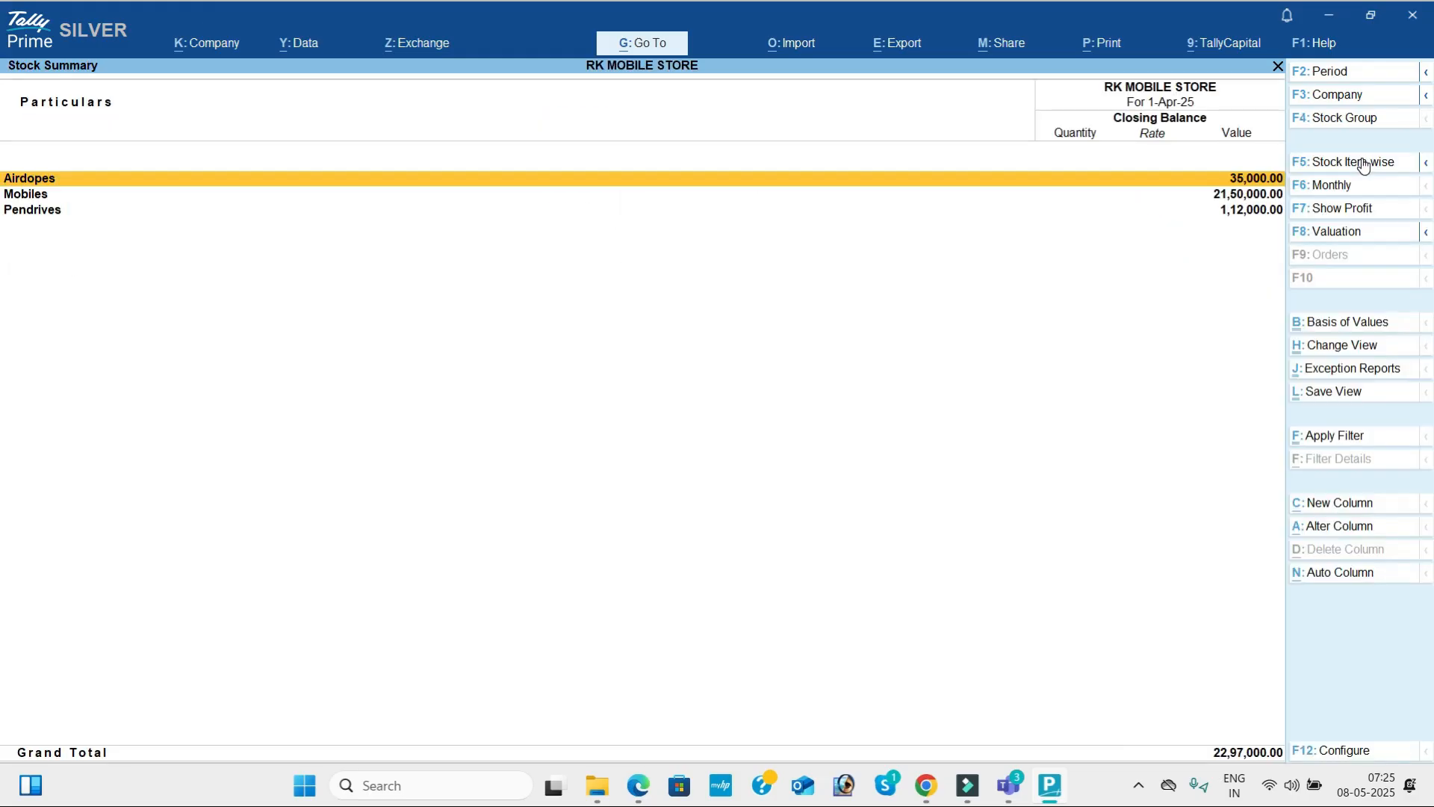
key(alt)
click(1363, 163)
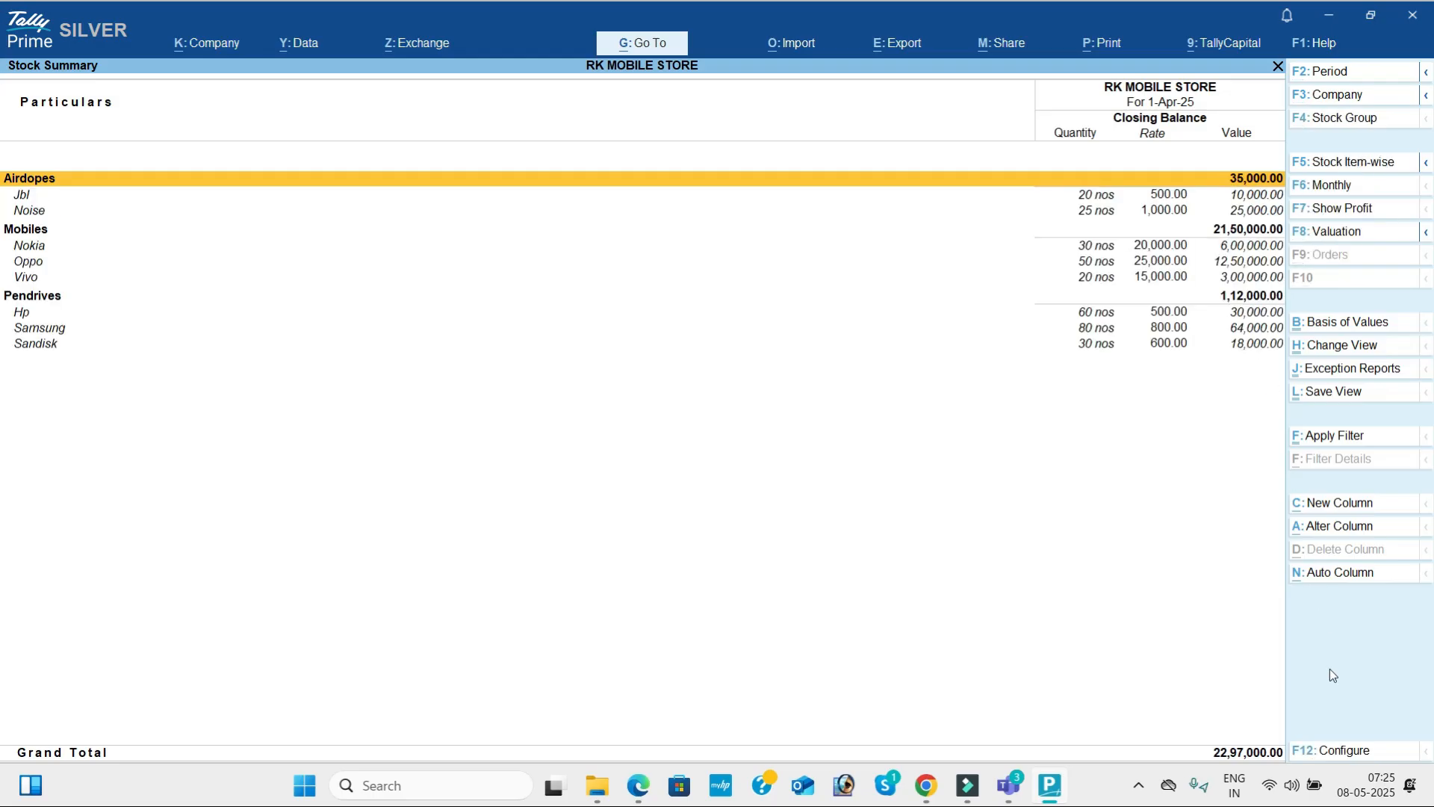
Configure the Stock Summary to show goods inwards and goods outwards alongside the closing balance.
click(1354, 749)
key(Down)
key(Down)
key(Down)
key(Down)
key(Down)
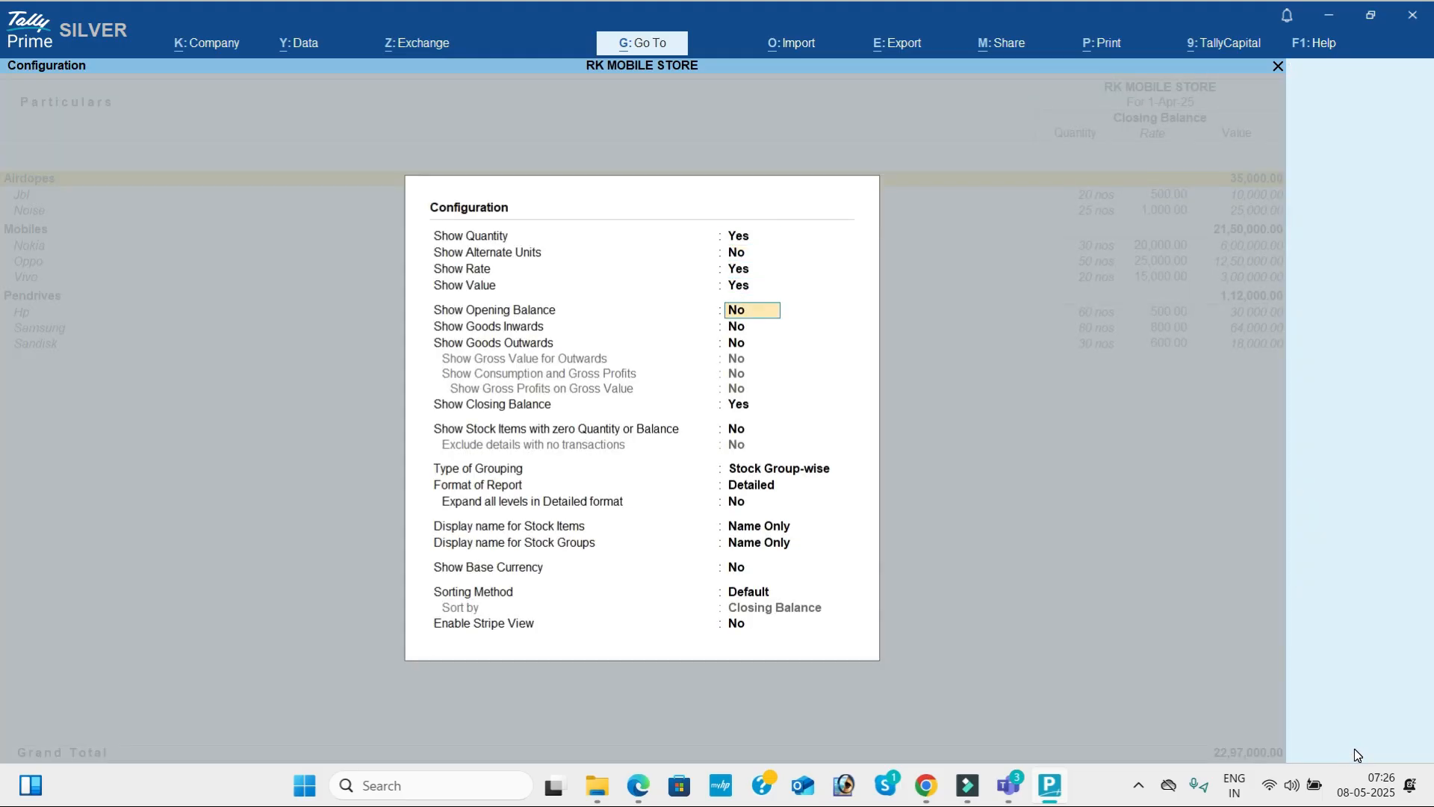
text(y)
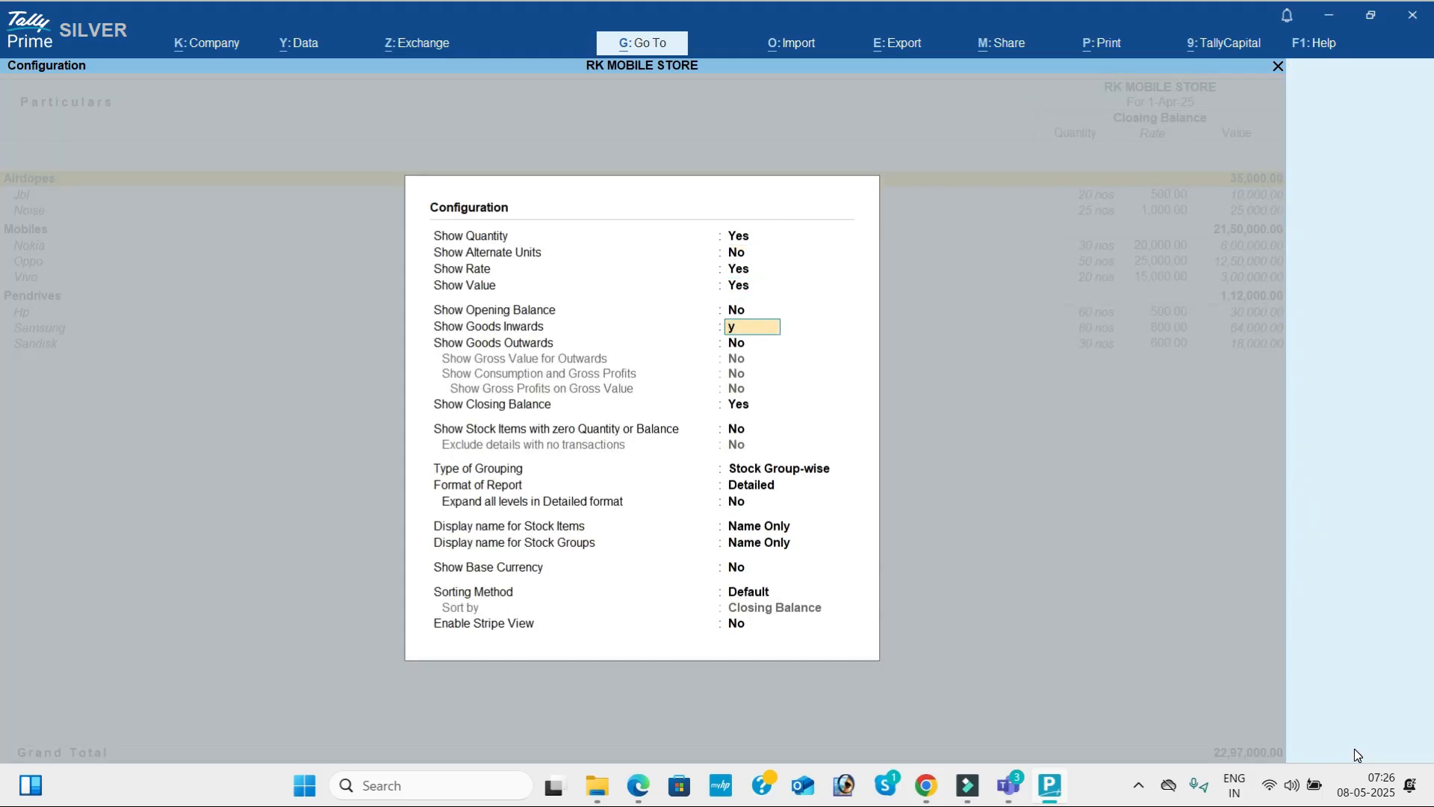
key(Return)
text(y)
key(Return)
key(Return)
key(Return)
key(Return)
key(Return)
key(Return)
key(Return)
key(Return)
key(Return)
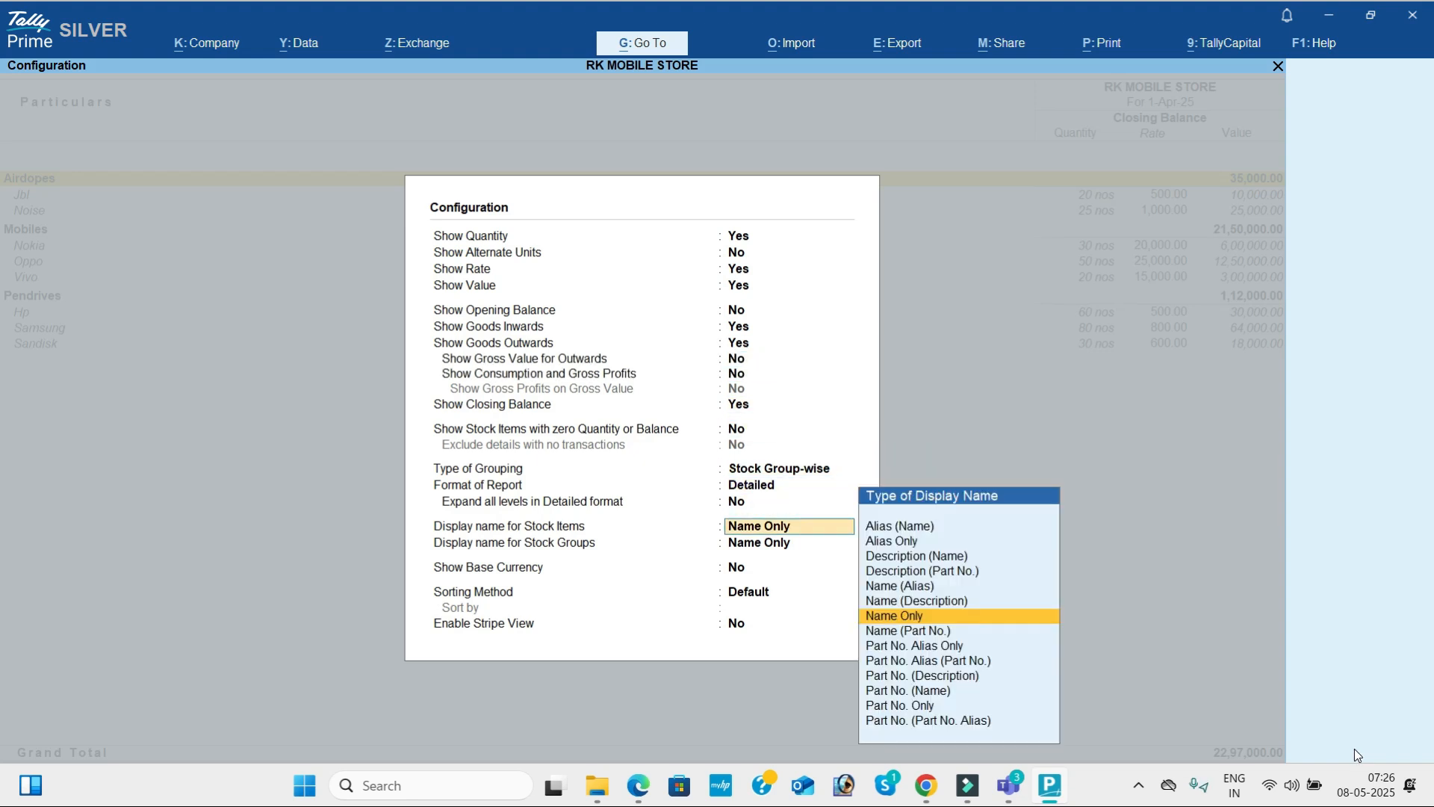
key(Return)
key(Return)
key(Return)
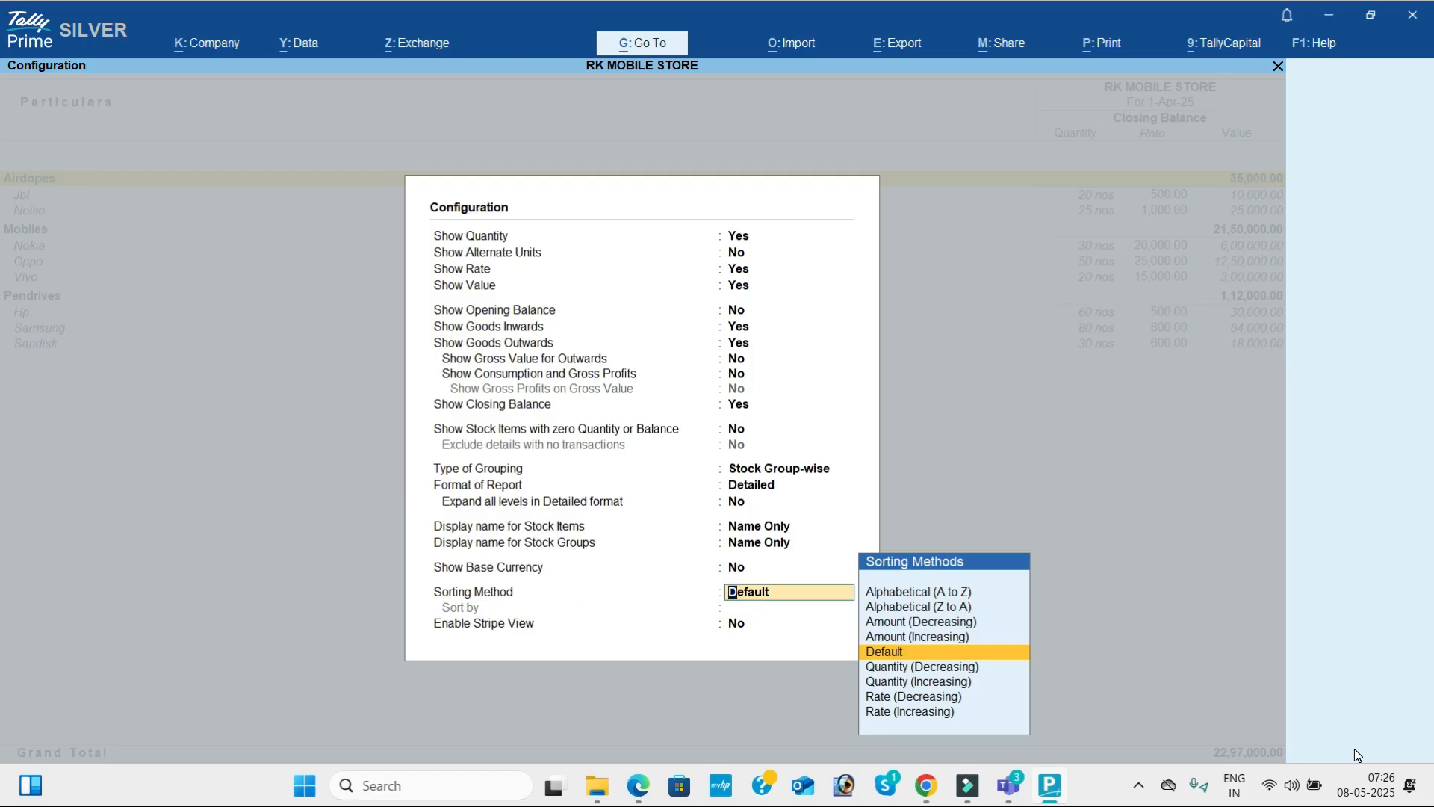
key(Return)
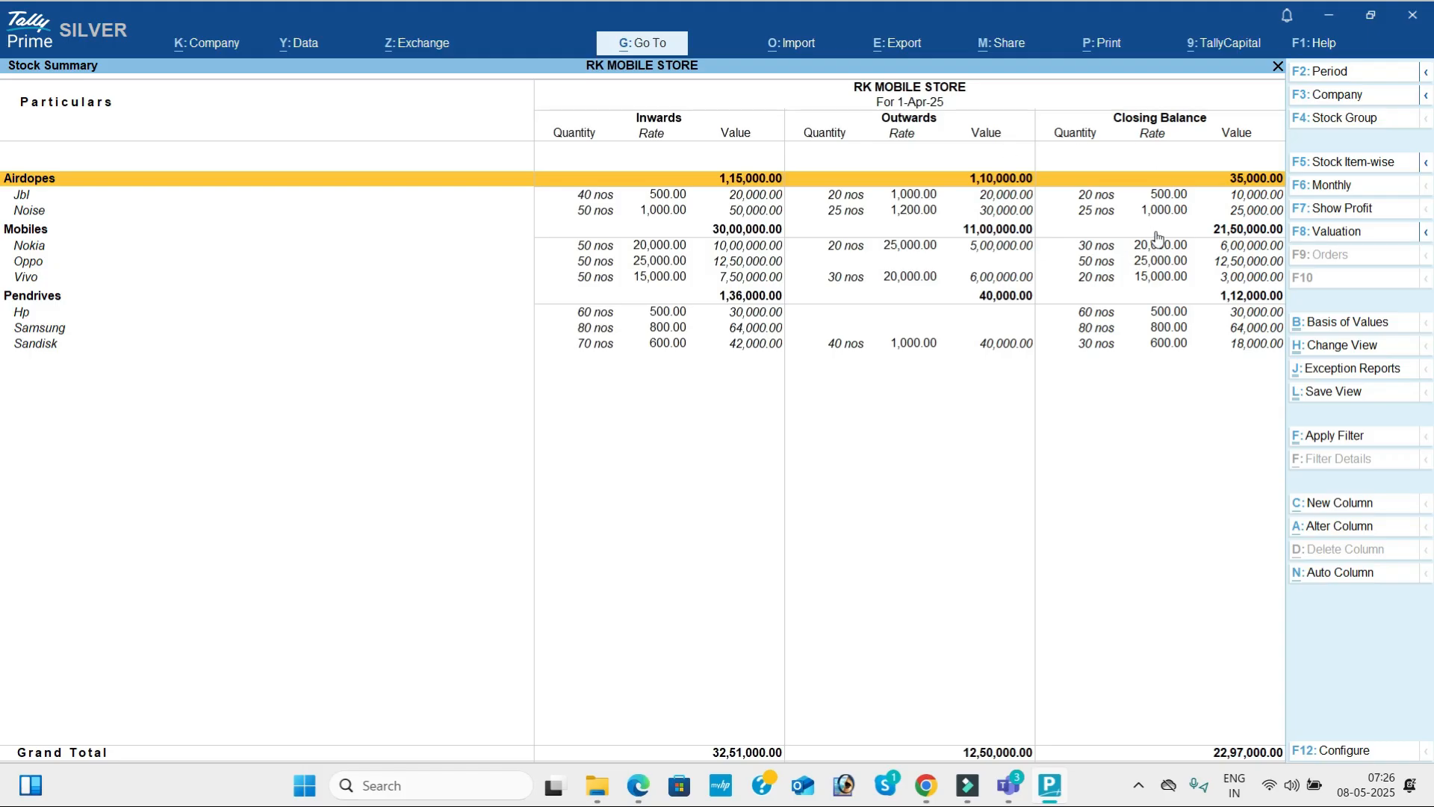
Examine the inward, outward and closing quantities and values of the Jbl, Noise, Nokia and Oppo items.
key(Down)
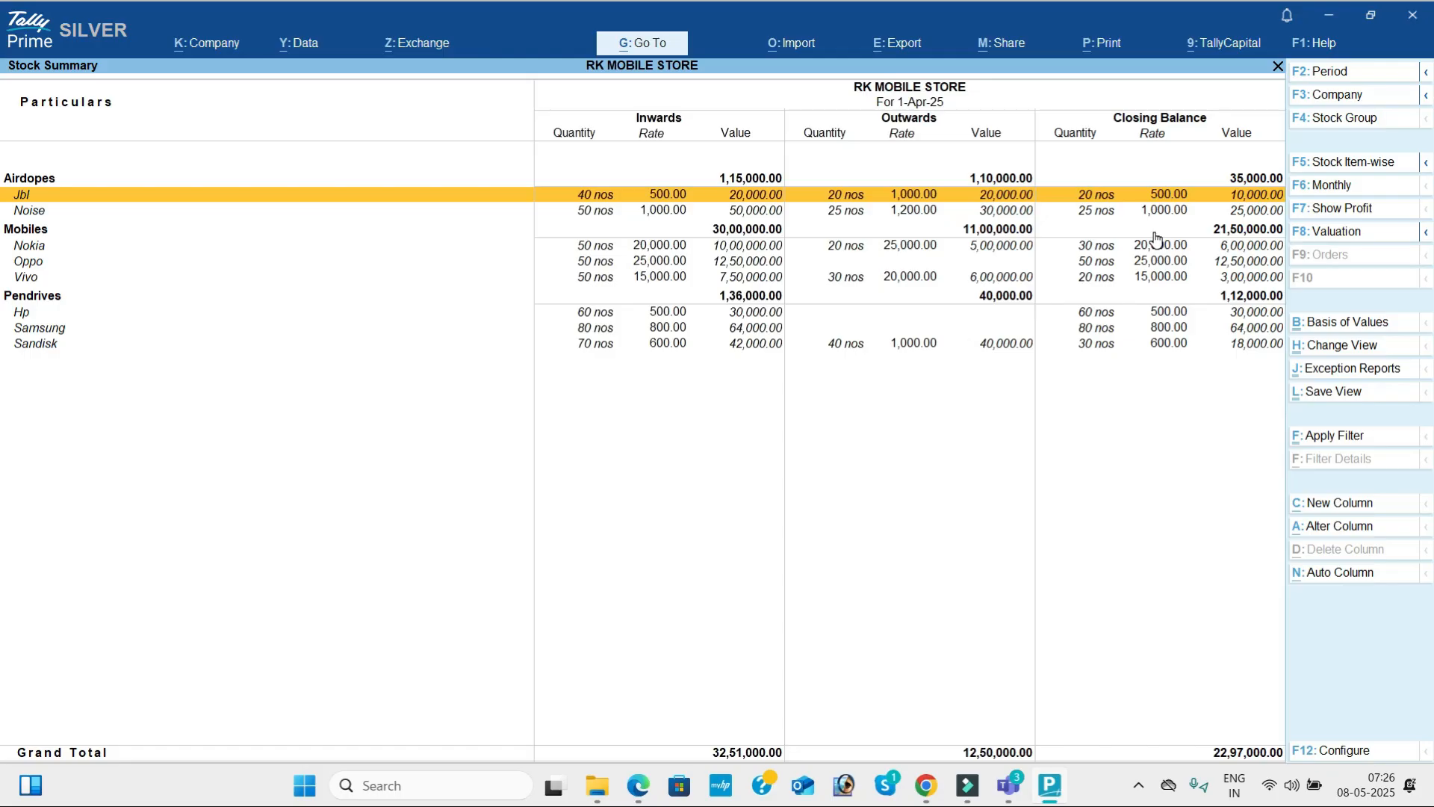
key(Down)
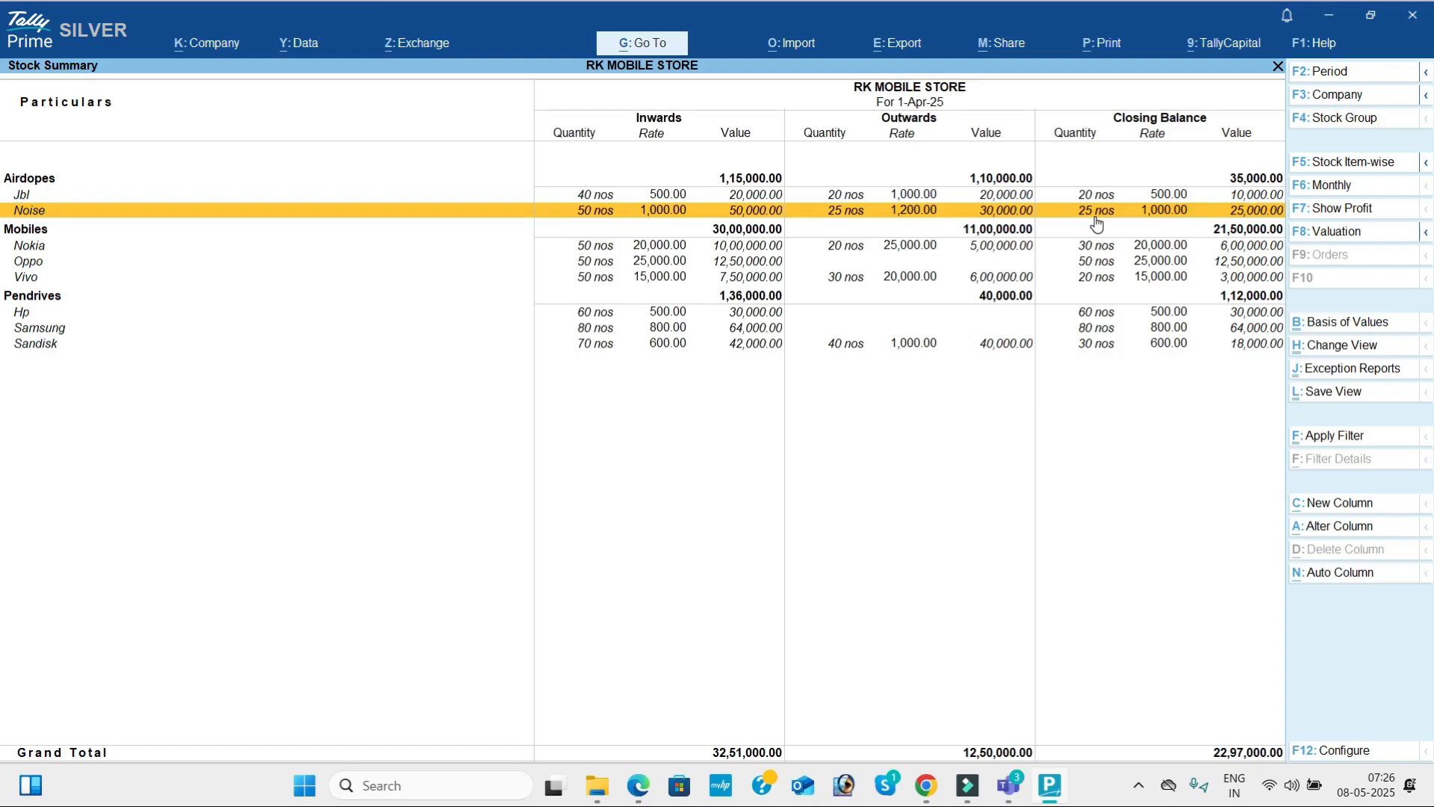
key(Down)
key(Down)
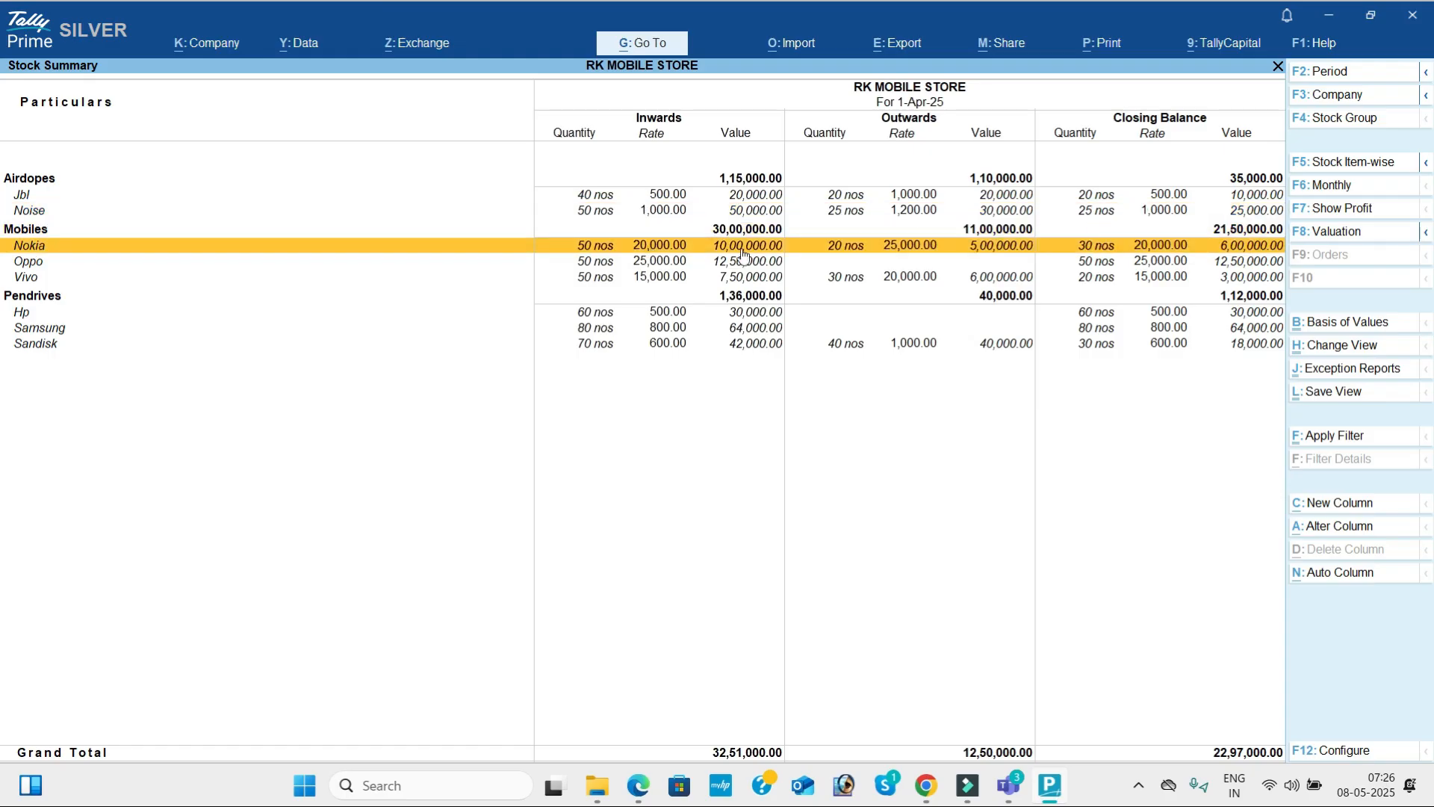
click(1096, 260)
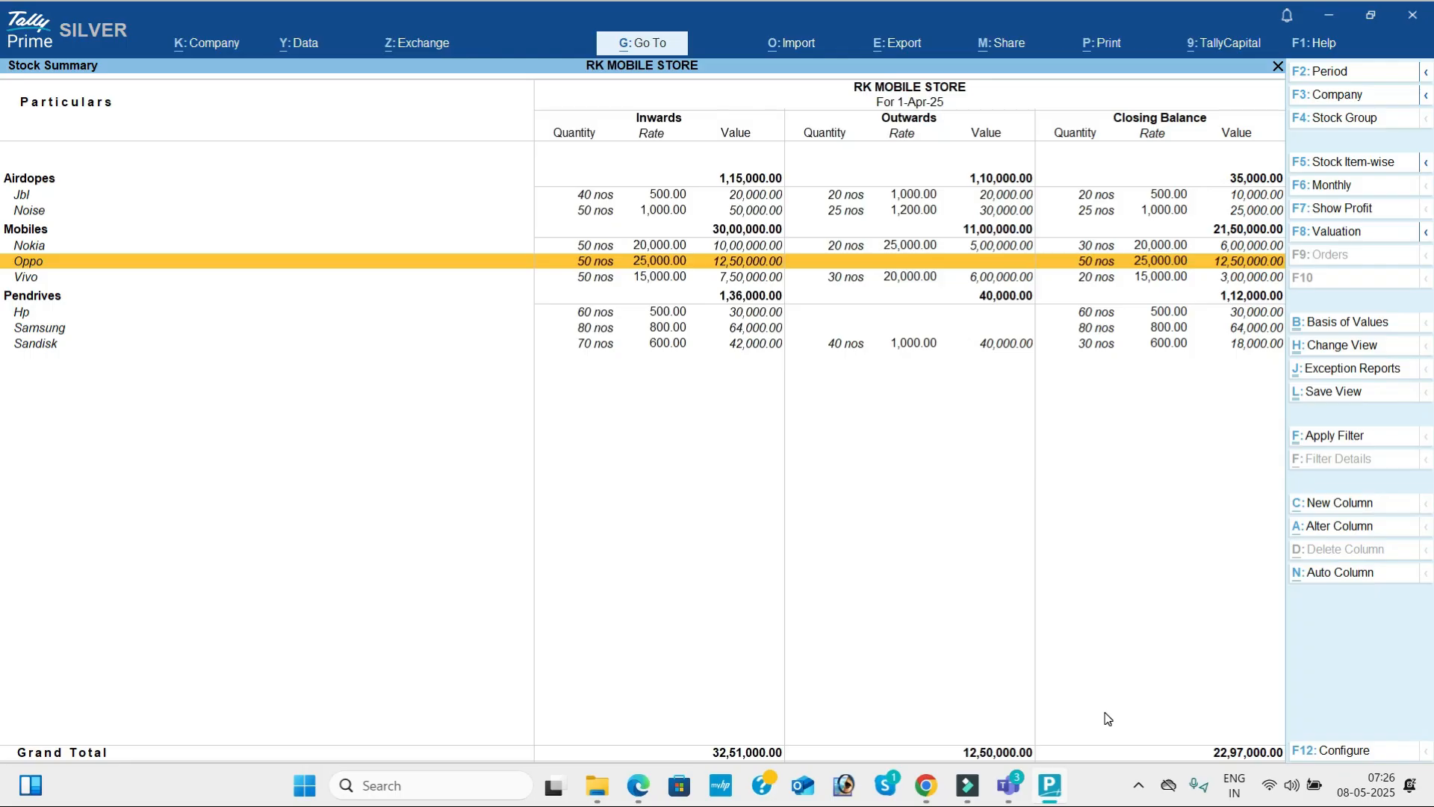
Close the Stock Summary and open the company Dashboard.
key(Escape)
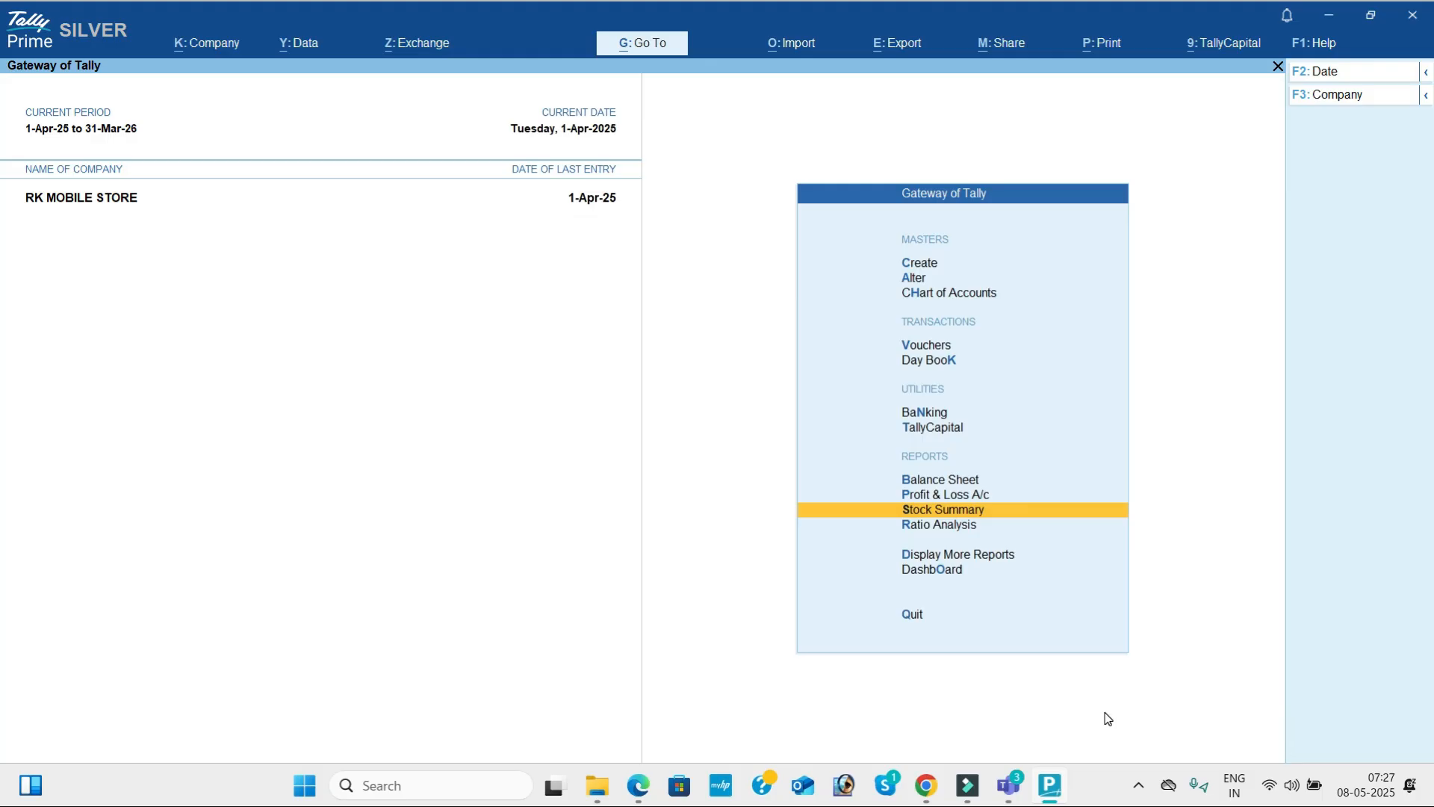
key(Down)
key(Down)
key(Down)
key(Return)
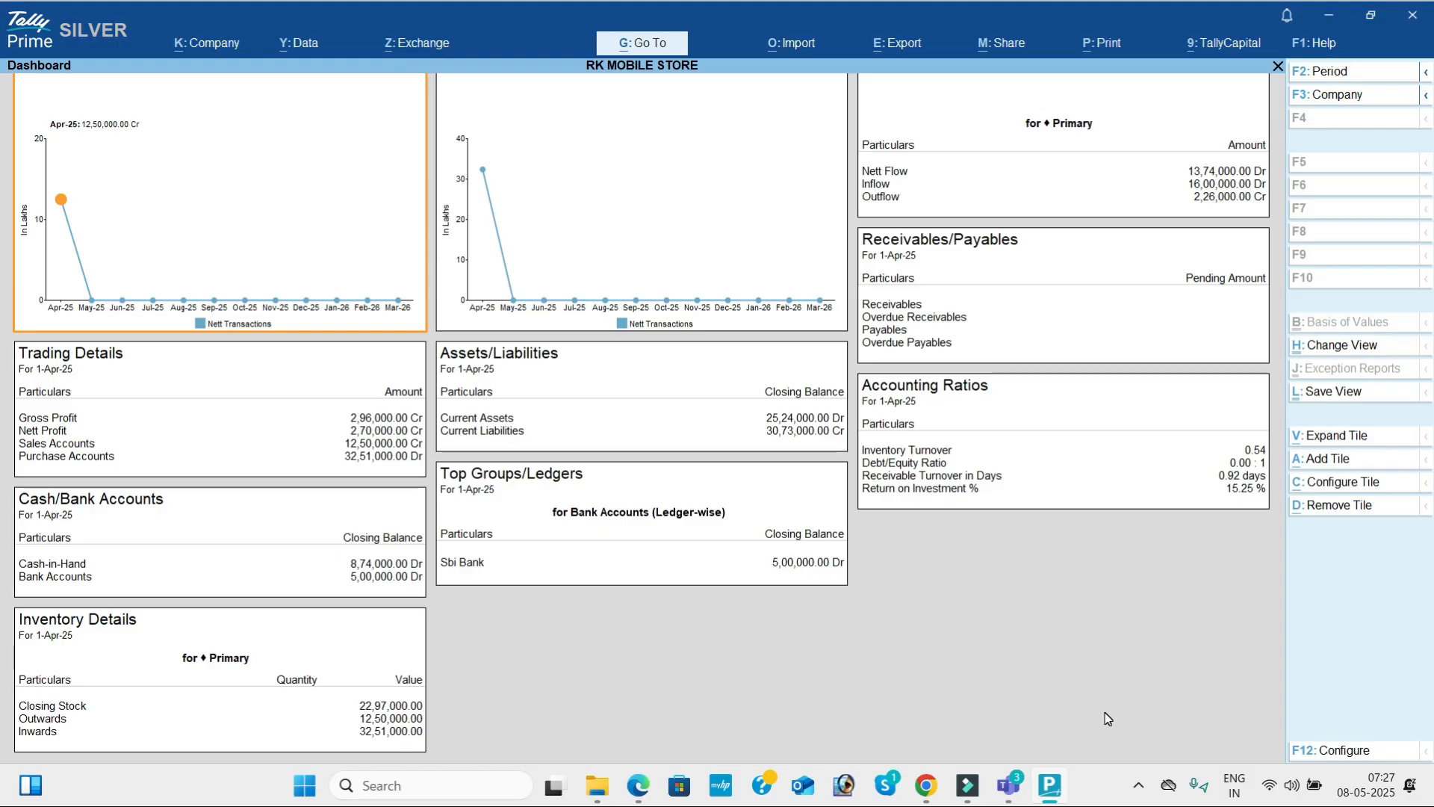
Leave the Dashboard, open the Trial Balance and expand it to its detailed view.
key(Escape)
key(Up)
key(Return)
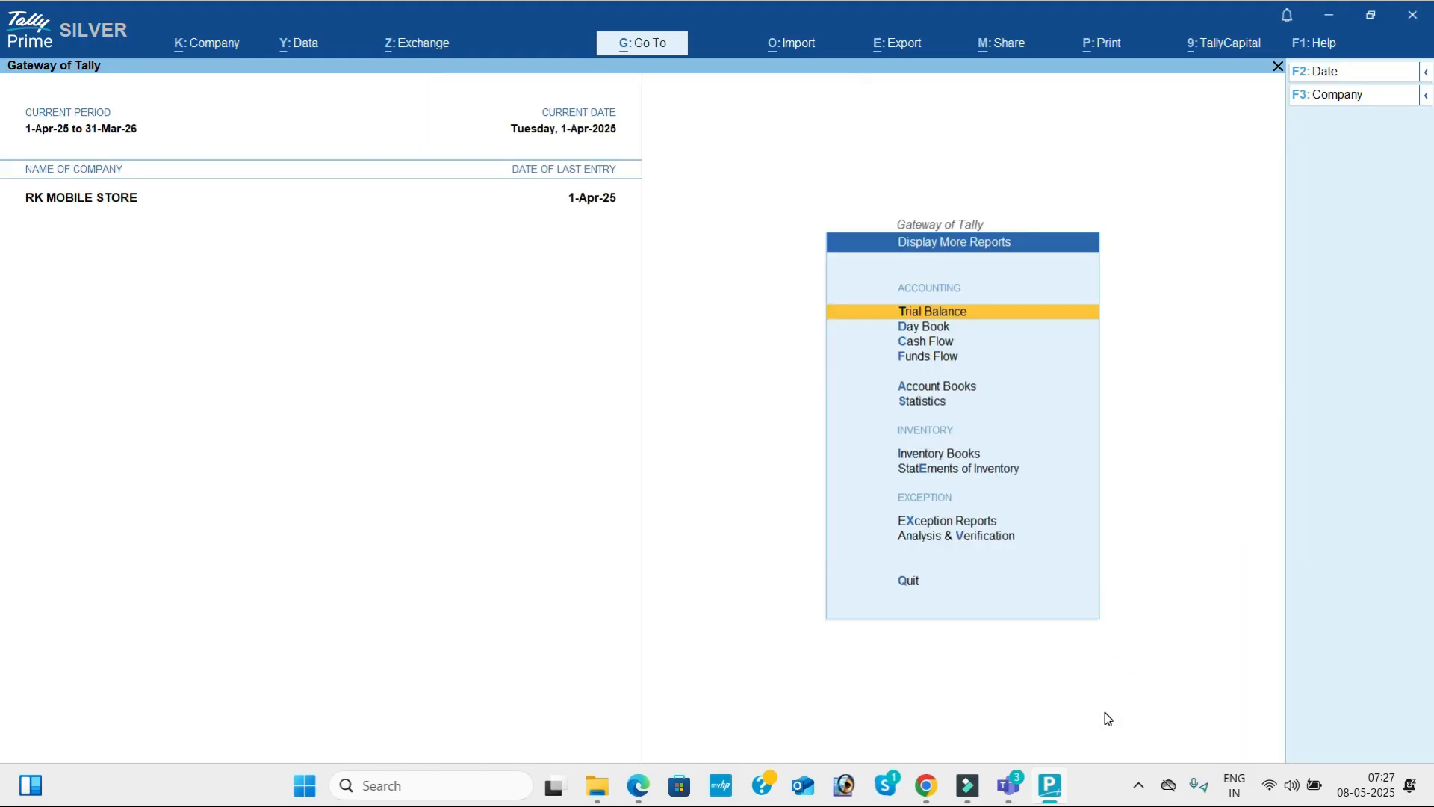
key(Return)
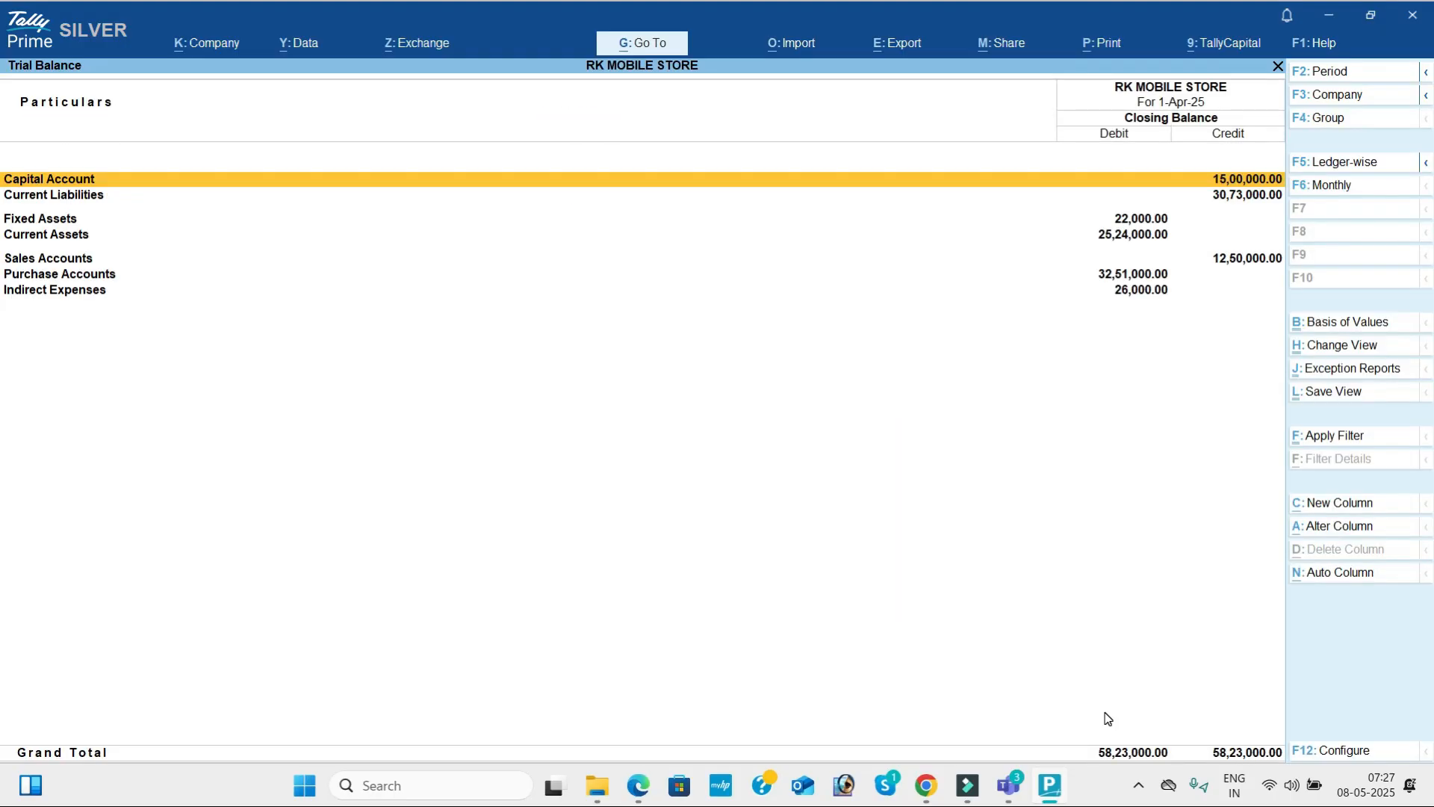
key(alt+F5)
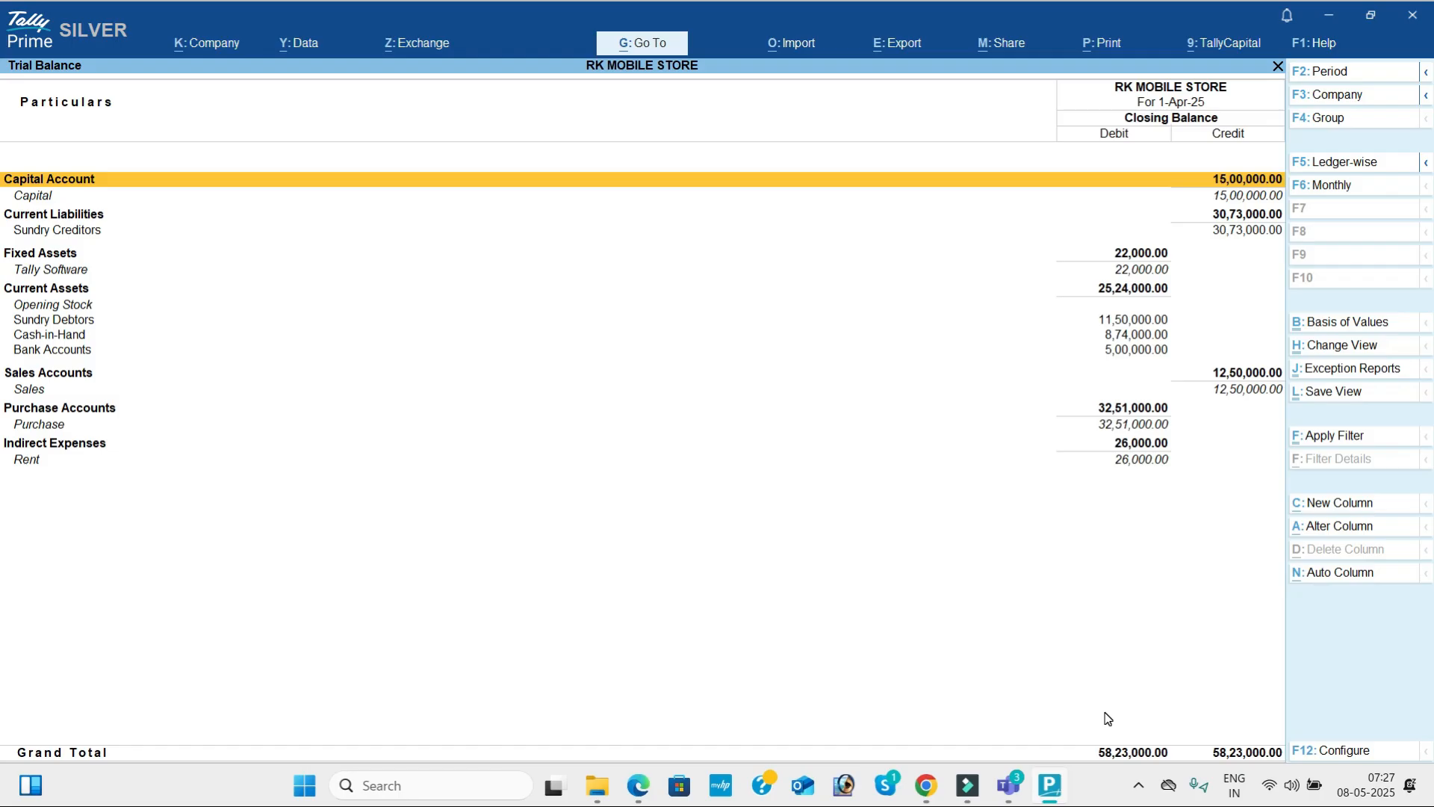
Close the Trial Balance and open the Cash/Bank Books summary among the Account Books.
key(Escape)
key(Down)
key(Down)
key(Down)
key(Down)
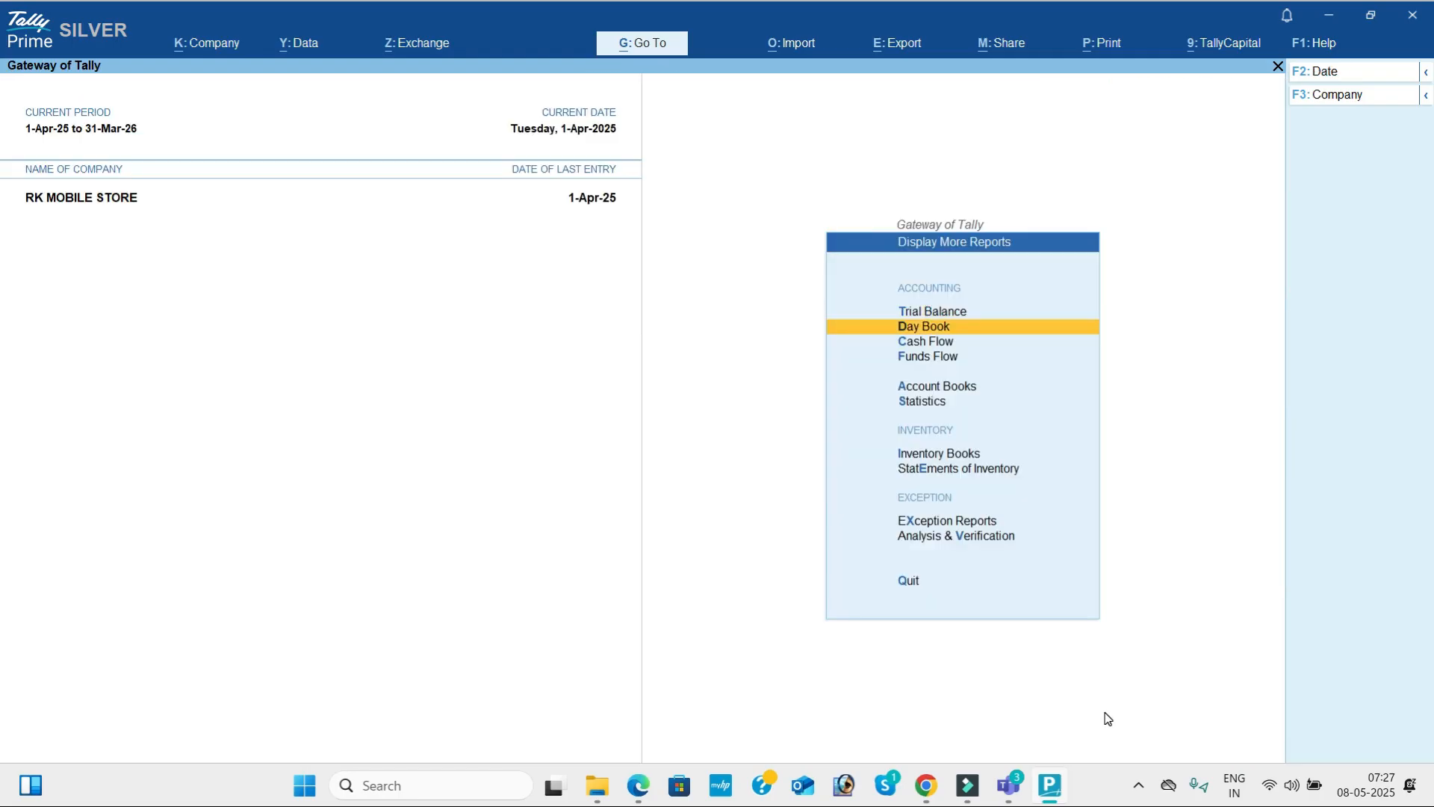
key(Return)
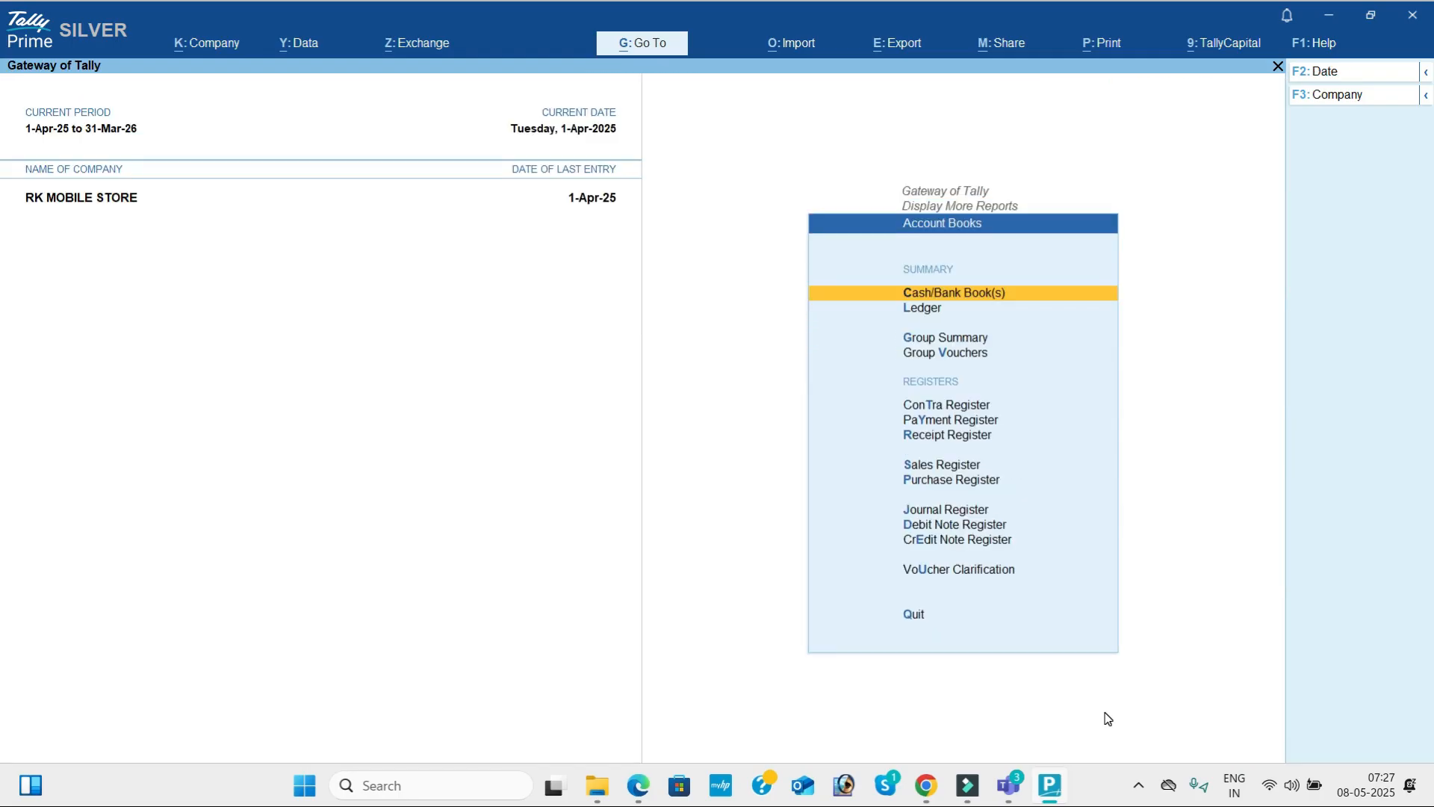
key(Return)
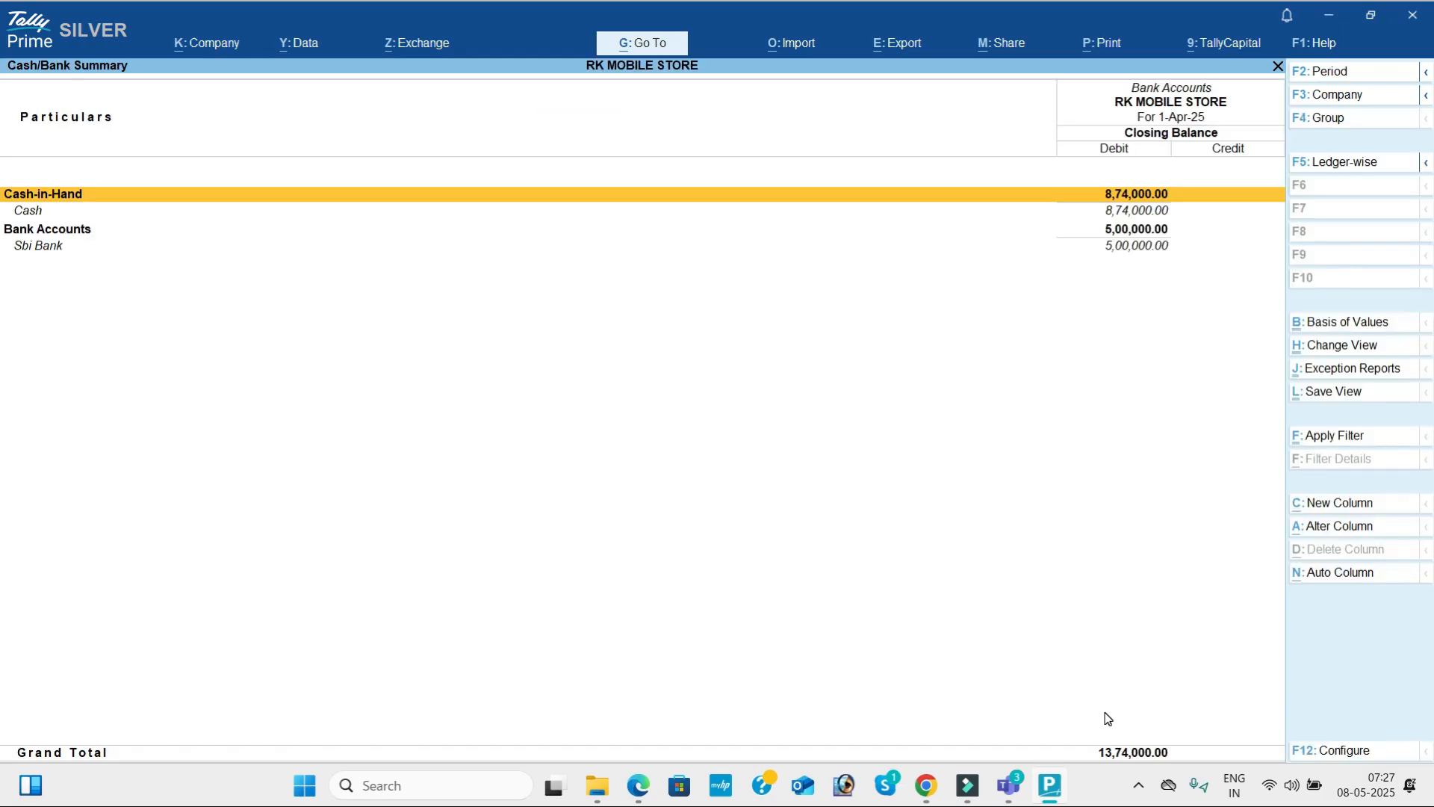
Close the Cash/Bank summary and open the Purchase Register.
key(Escape)
key(Down)
key(Down)
key(Down)
key(Down)
key(Down)
key(Down)
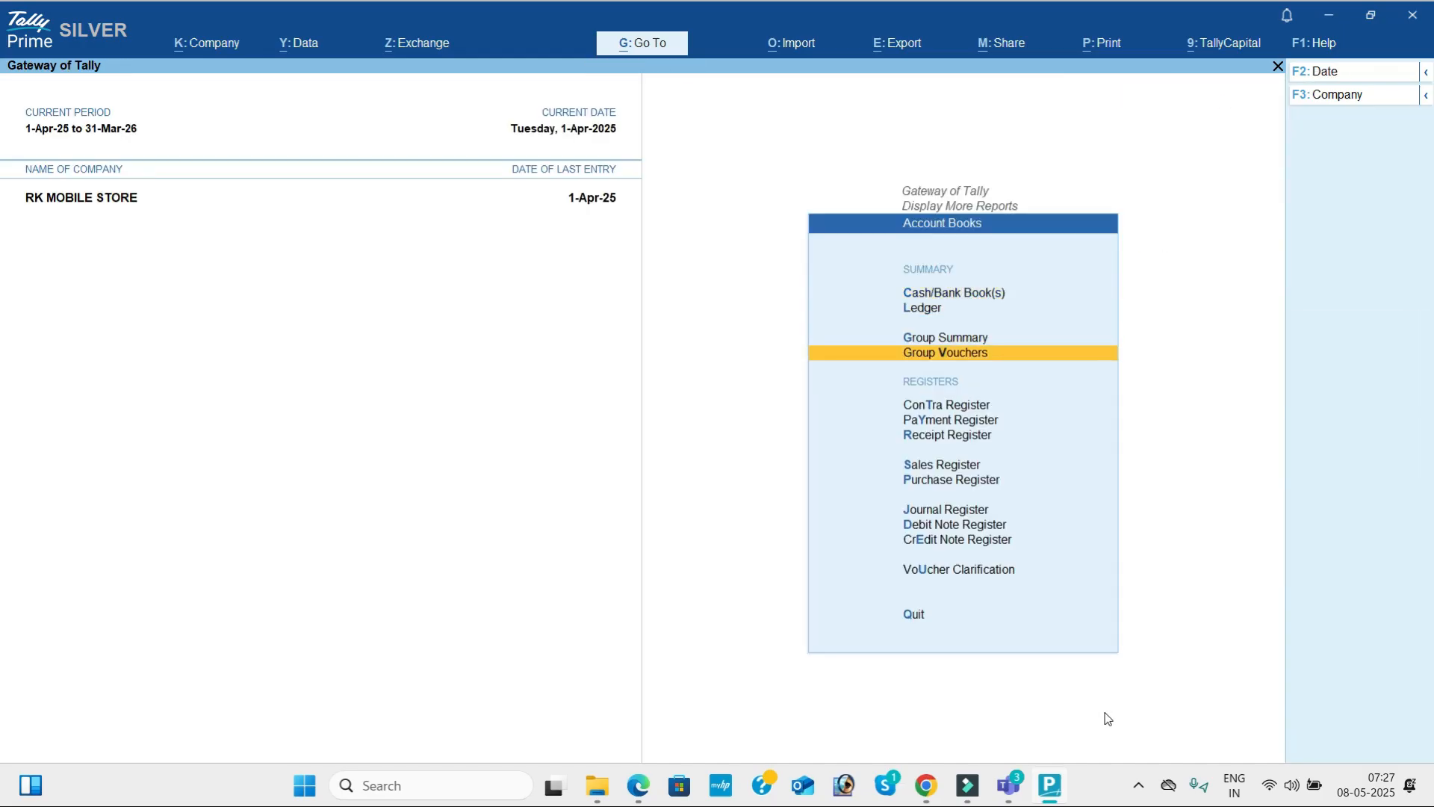
key(Down)
key(Down)
key(Return)
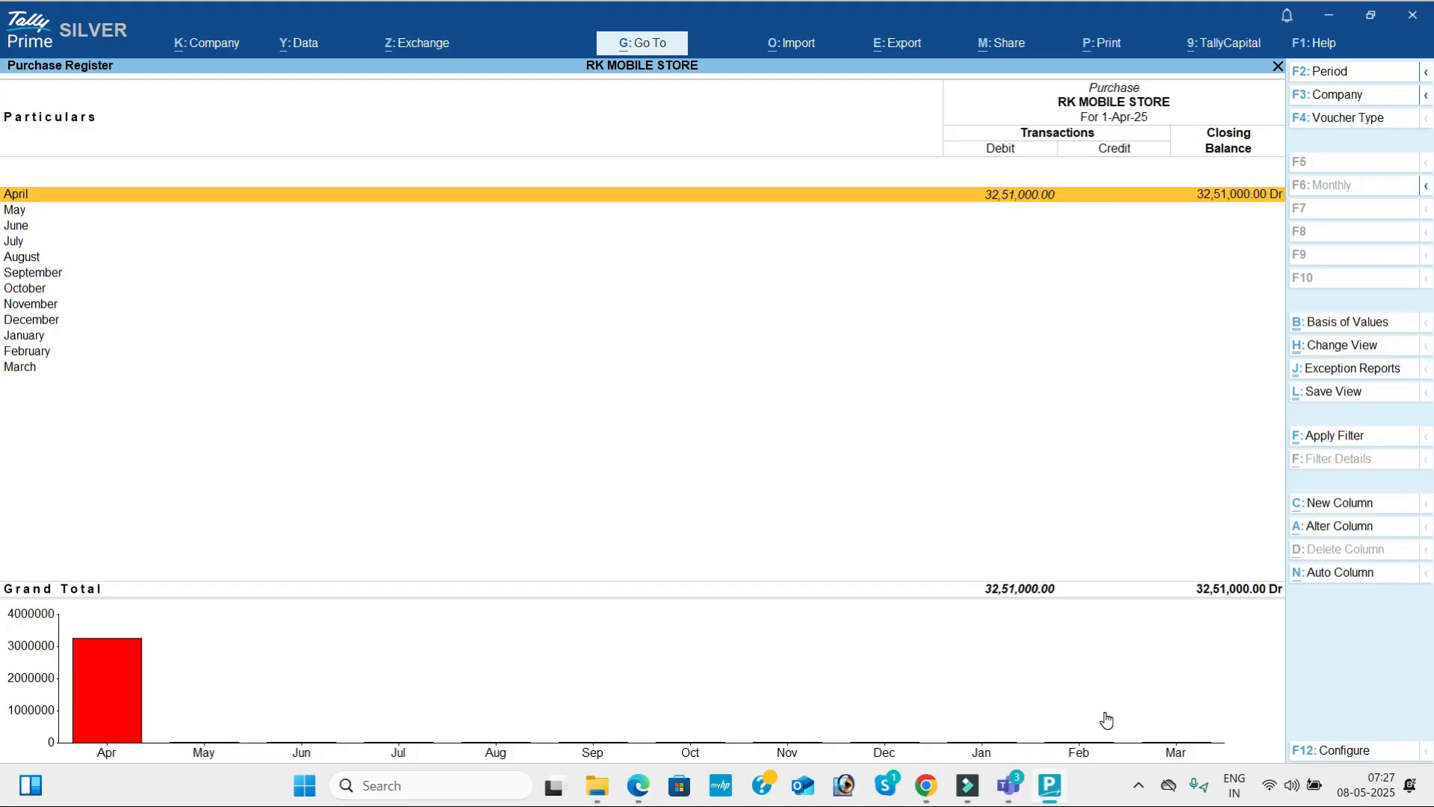
Leave the Purchase Register and open the Sales Register.
key(Escape)
key(Up)
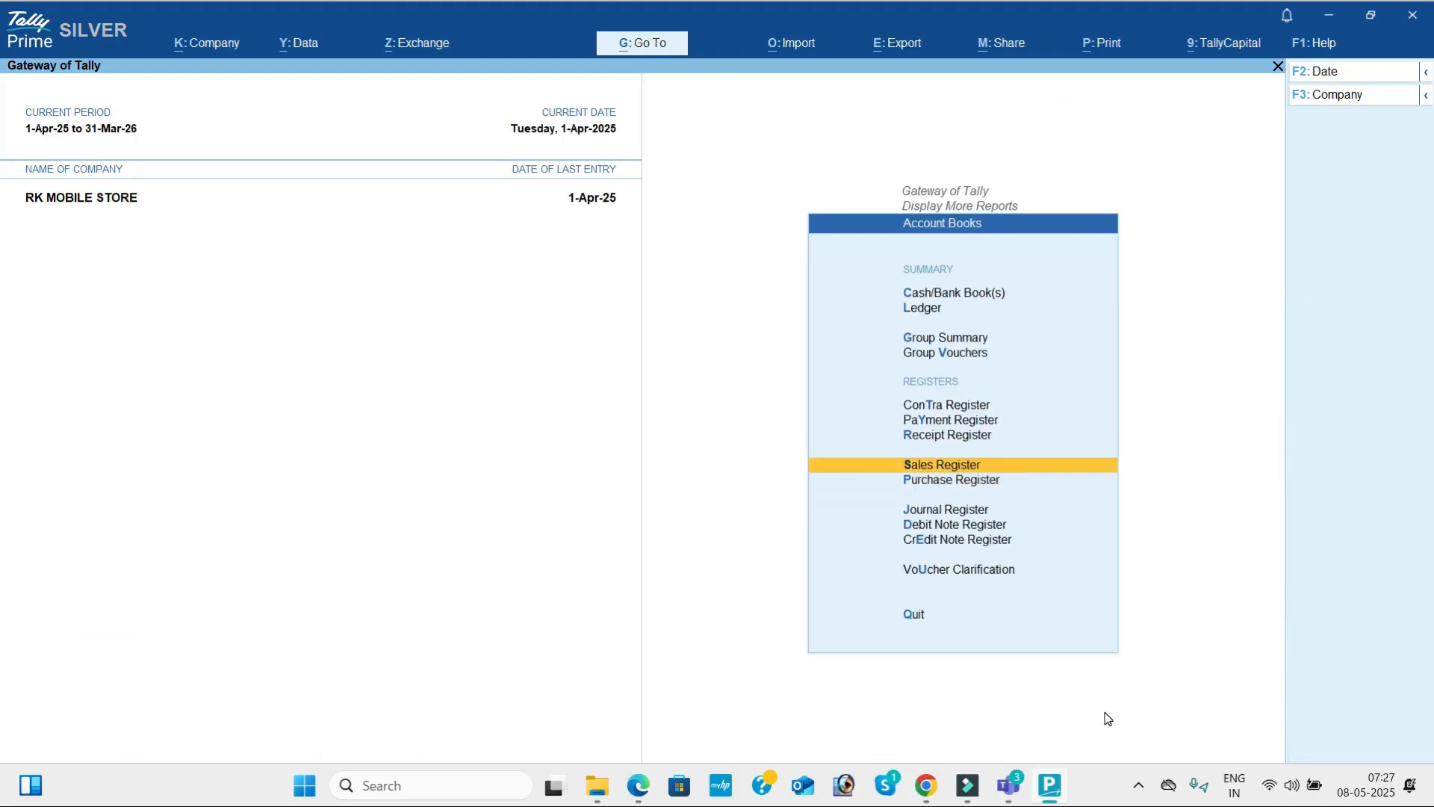
key(Return)
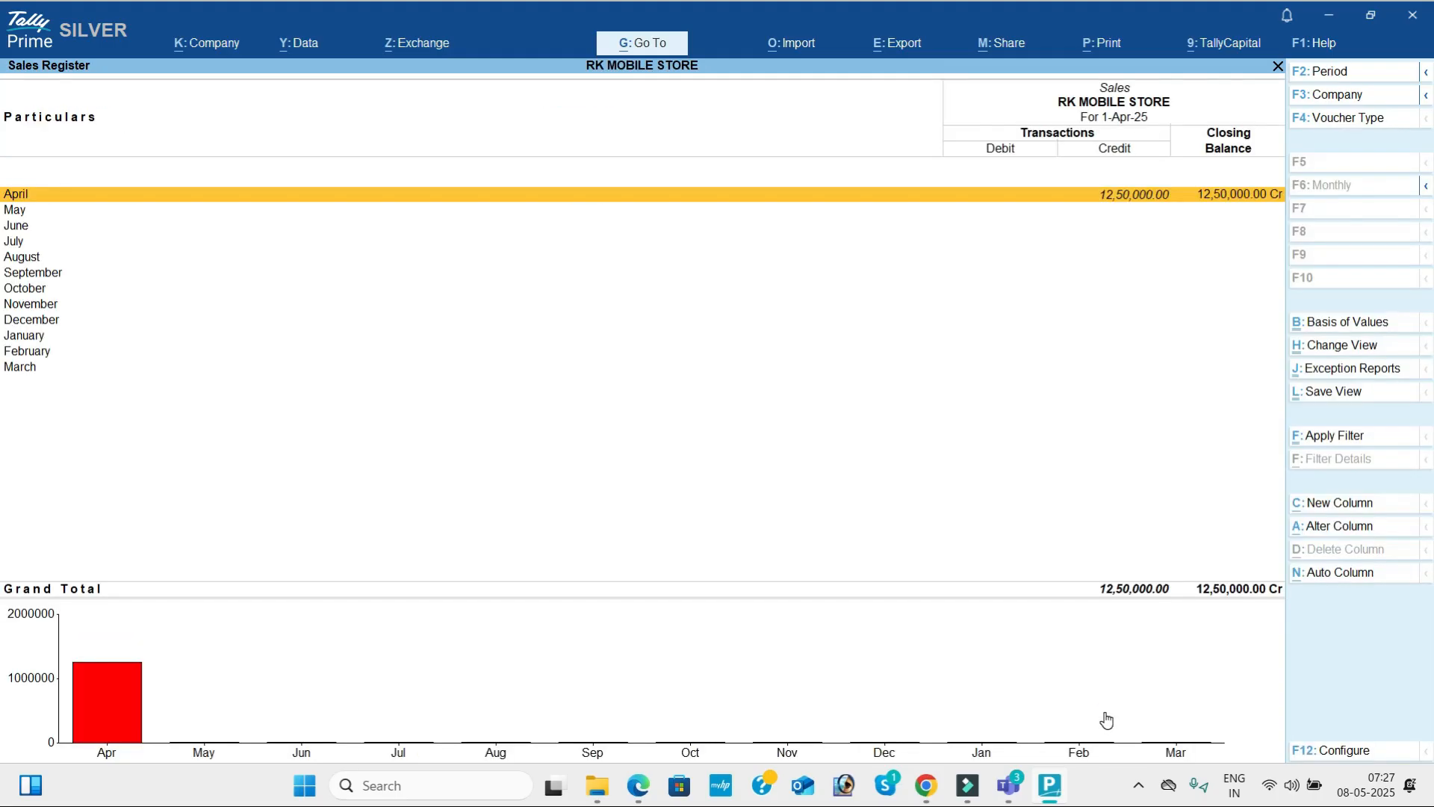
Leave the Sales Register and list the April vouchers in the Receipt Register.
key(Escape)
key(Up)
key(Return)
Leave the Receipt Register and list the April vouchers in the Payment Register.
key(Return)
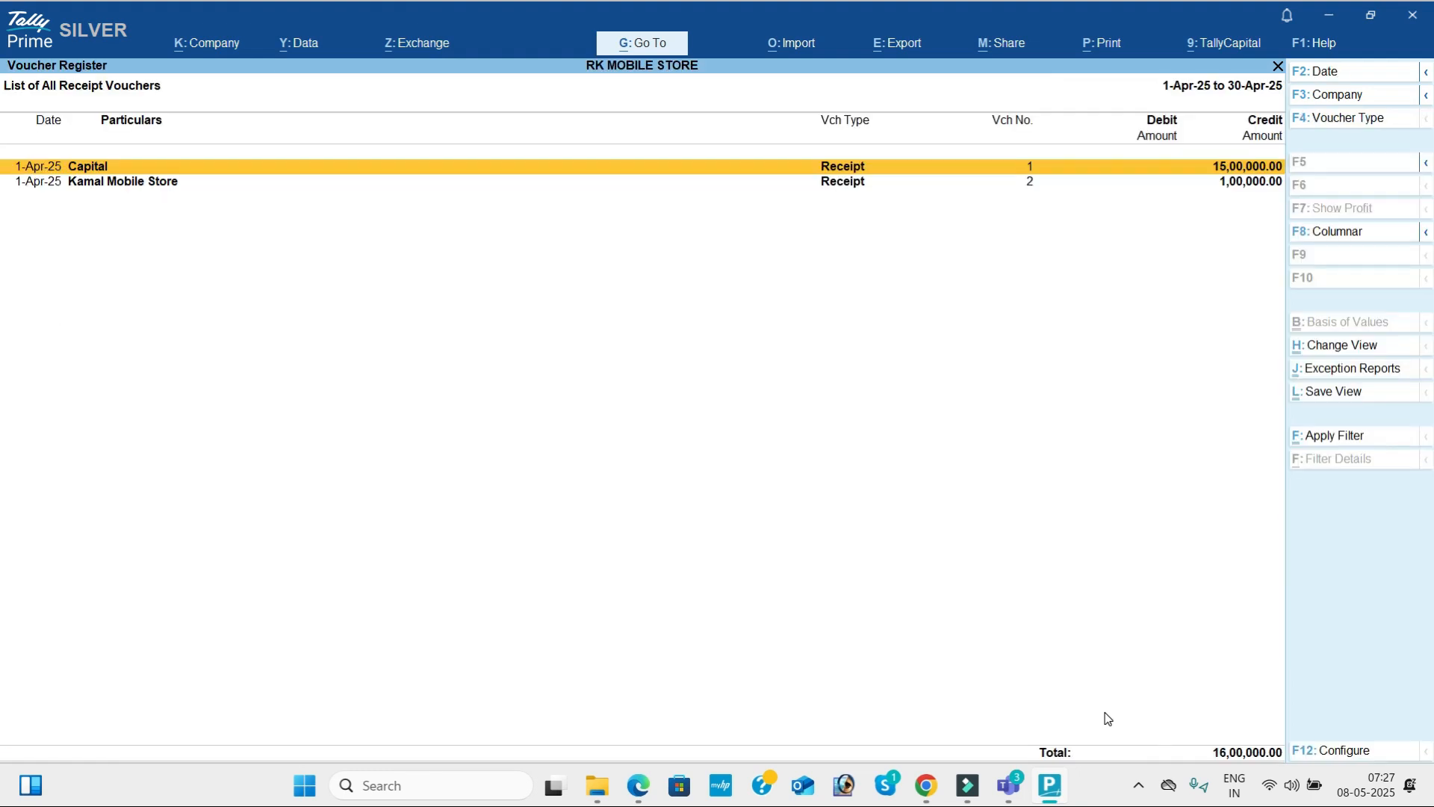
key(Escape)
key(Escape)
key(Up)
key(Return)
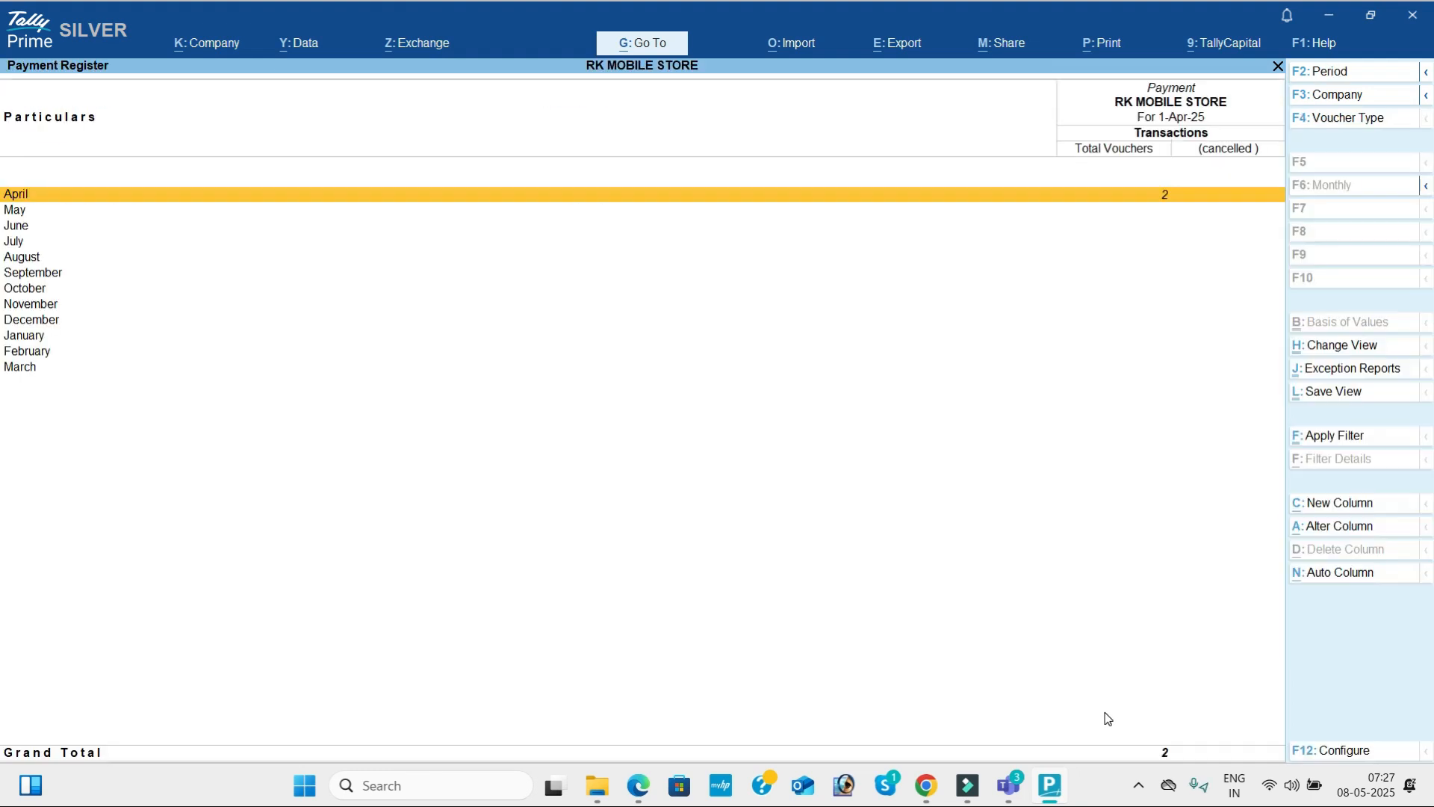
key(Return)
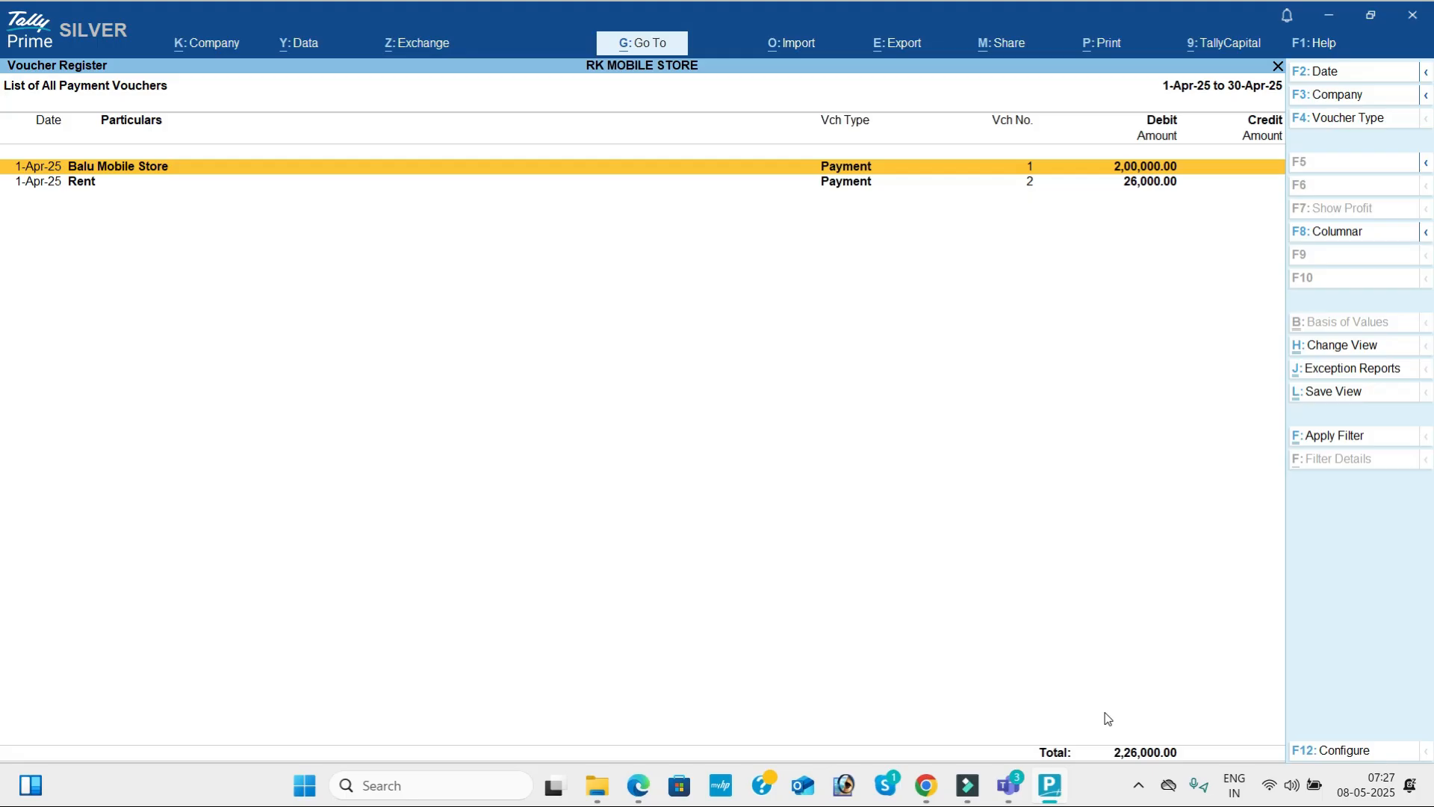
Leave the Payment Register and list the April vouchers in the Contra Register.
key(Escape)
key(Escape)
key(Up)
key(Return)
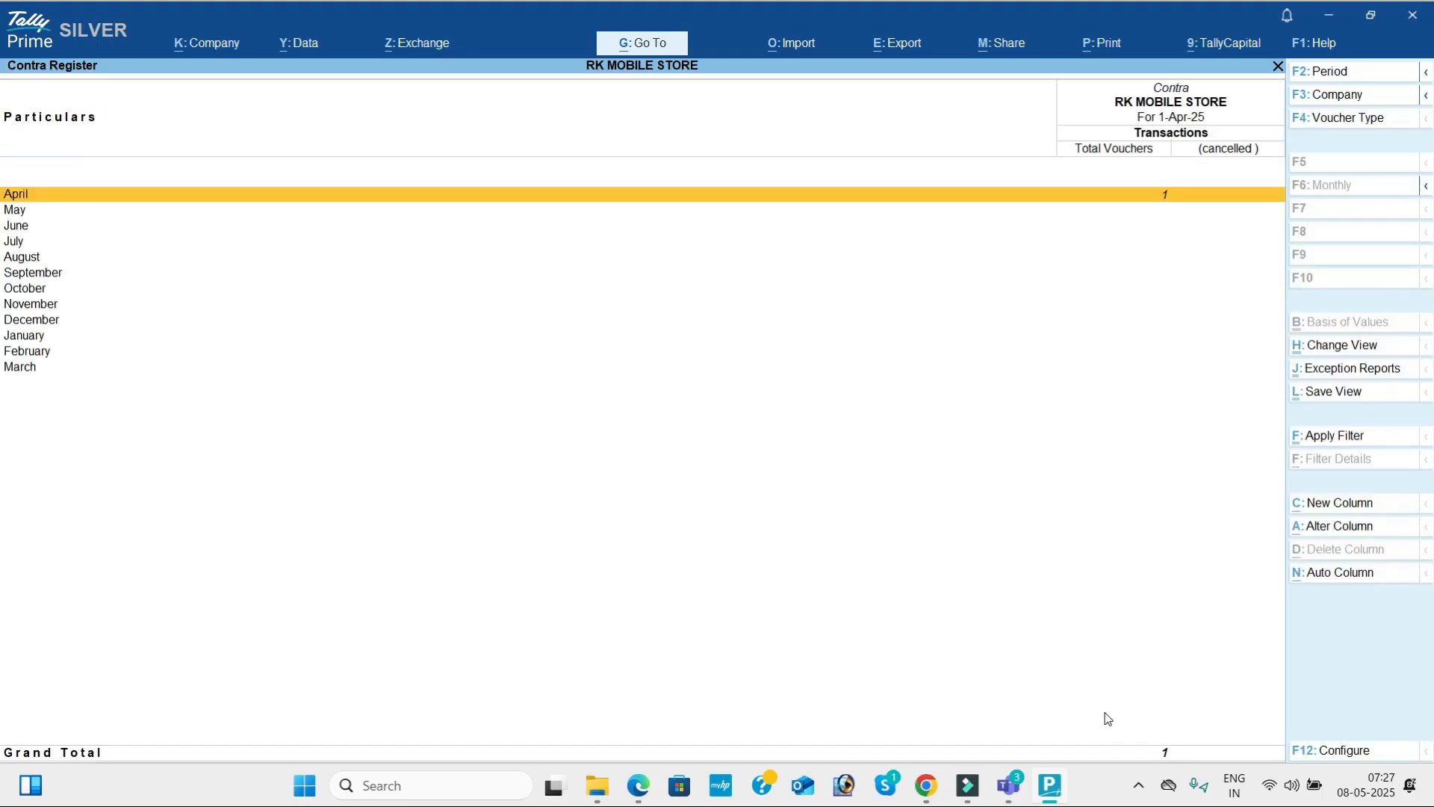
key(Return)
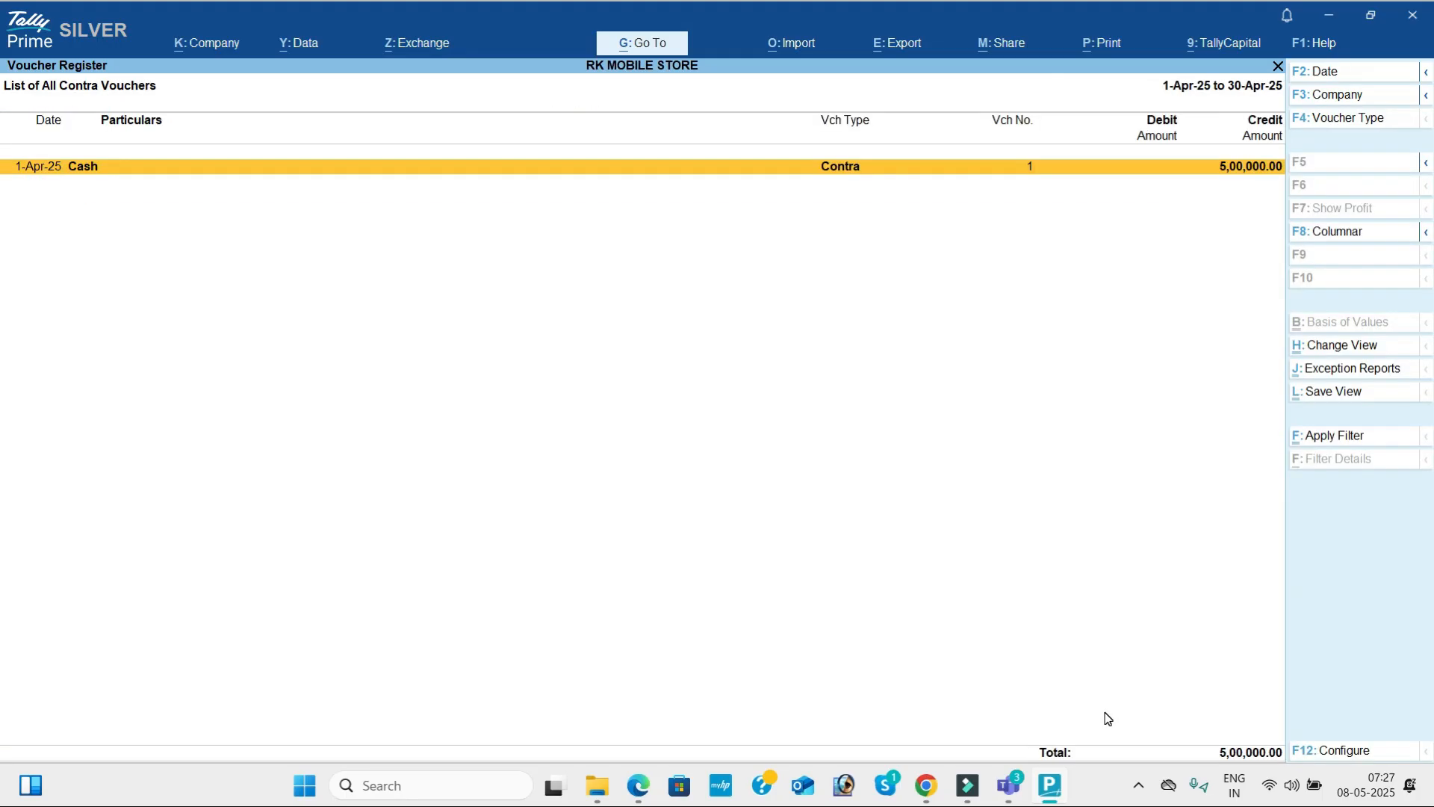
Close the Contra Register and the Account Books, and open the Statistics report.
key(Escape)
key(Escape)
key(Escape)
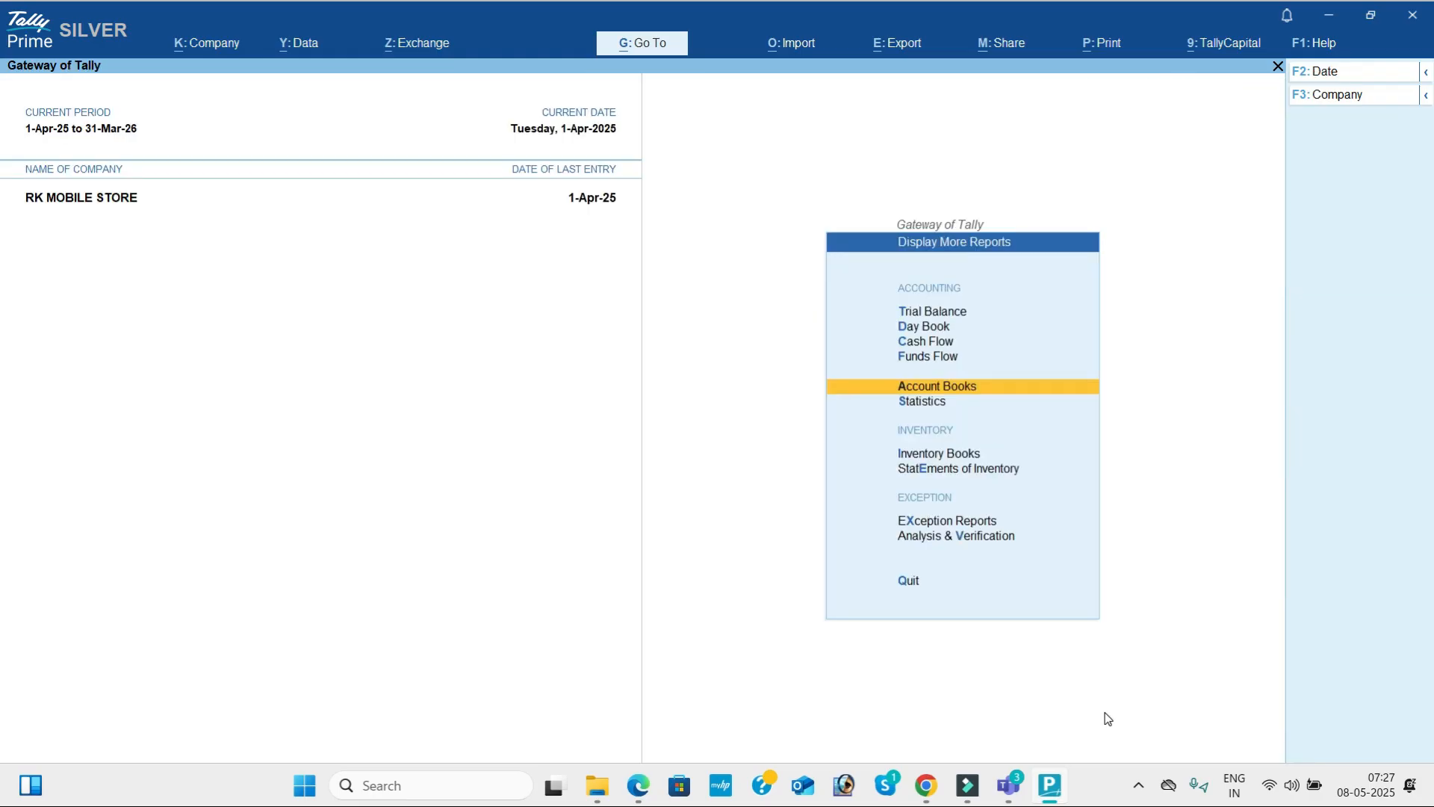
key(Down)
key(Return)
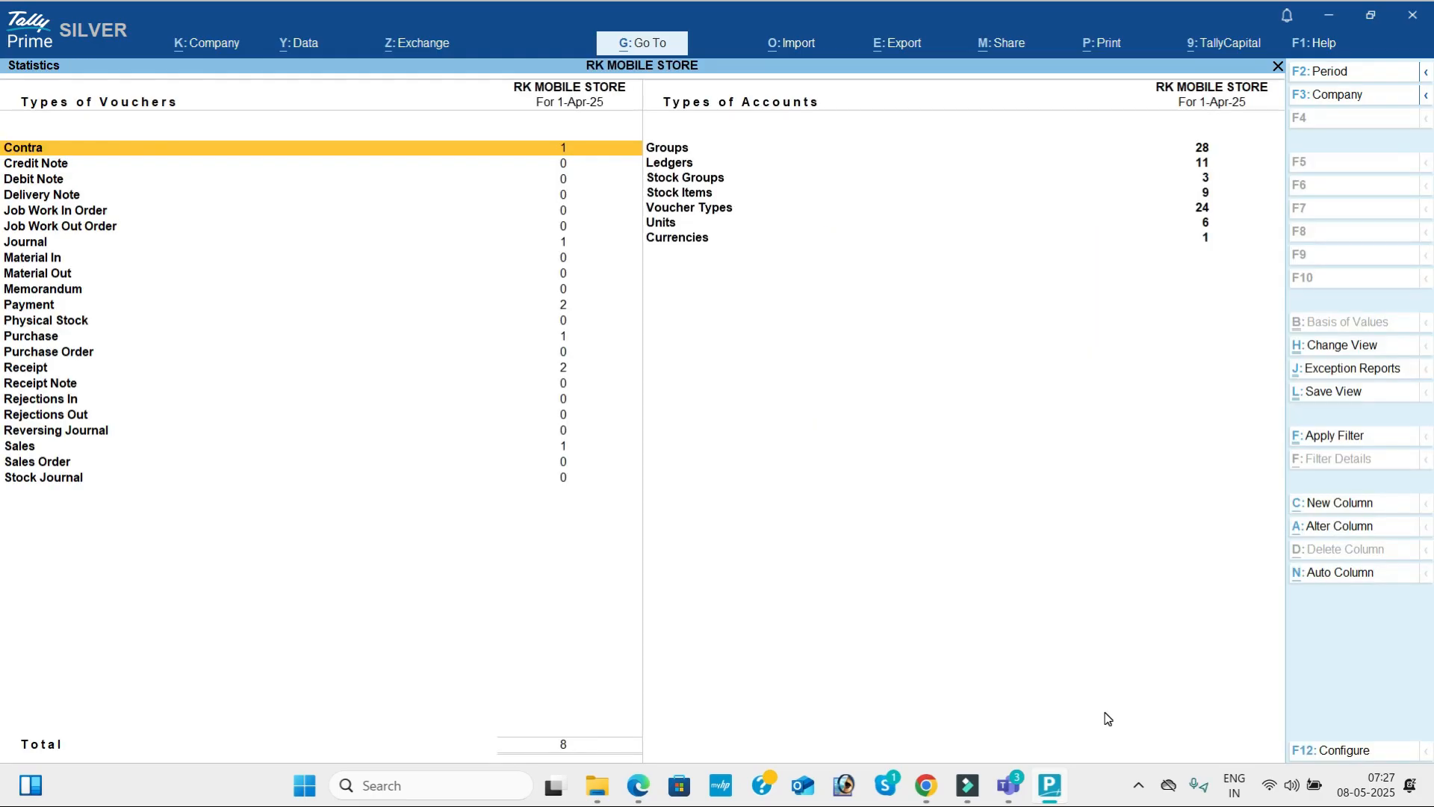
Examine the Statistics counts for each voucher type, then those for the types of accounts.
key(Down)
key(Down)
key(Down)
key(Down)
key(Down)
key(Down)
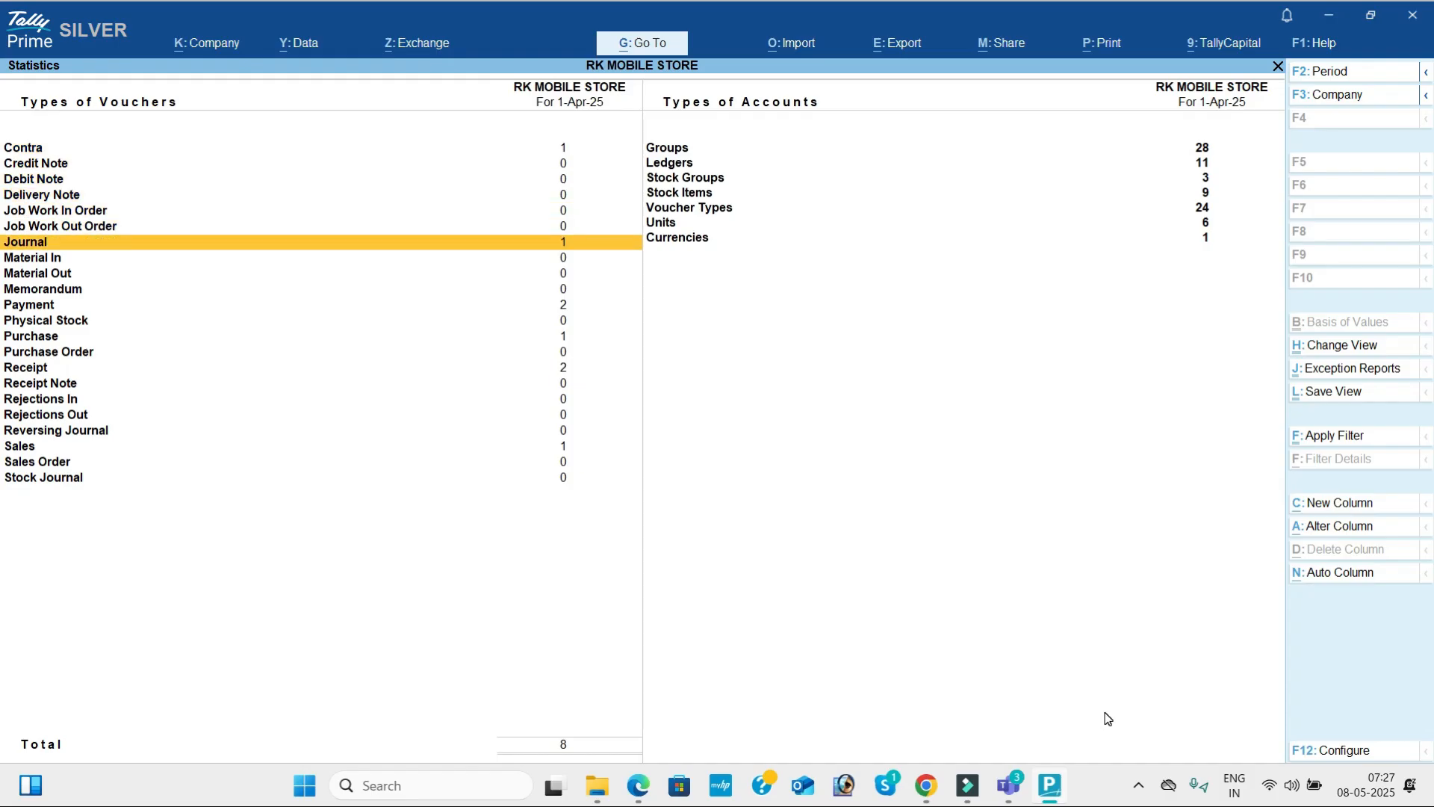
key(Down)
key(Down)
key(Down)
key(Down)
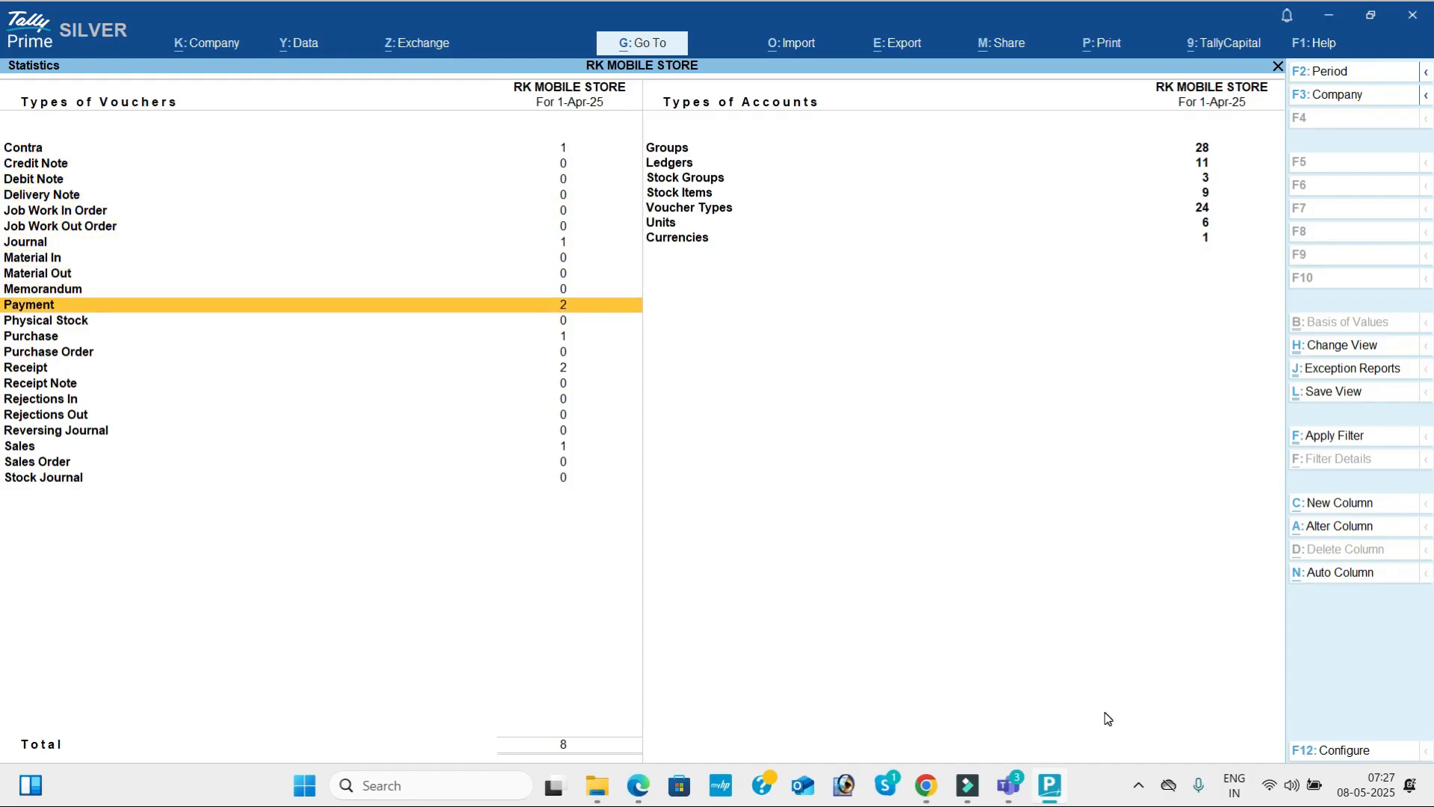
key(Down)
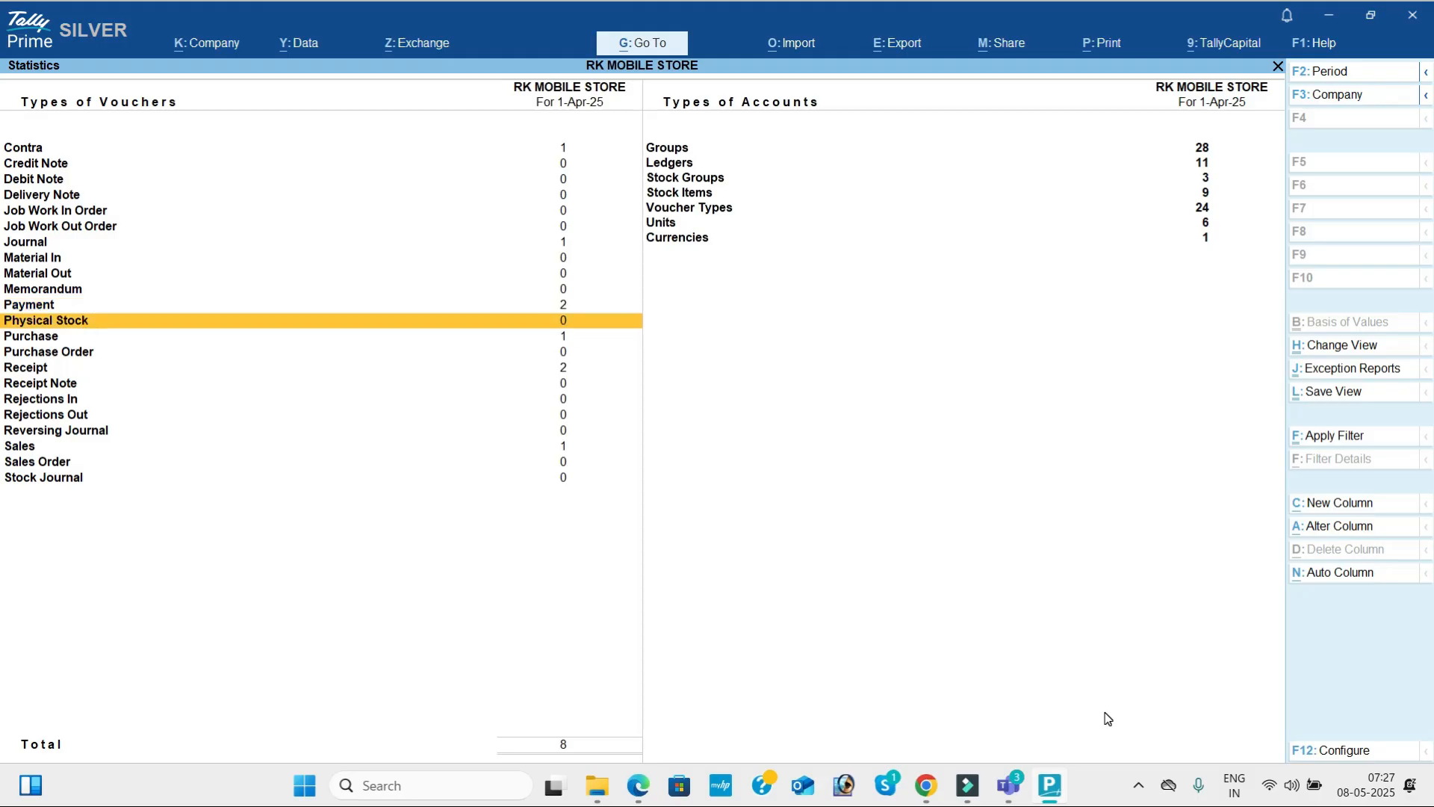
key(Down)
key(Down)
key(Down)
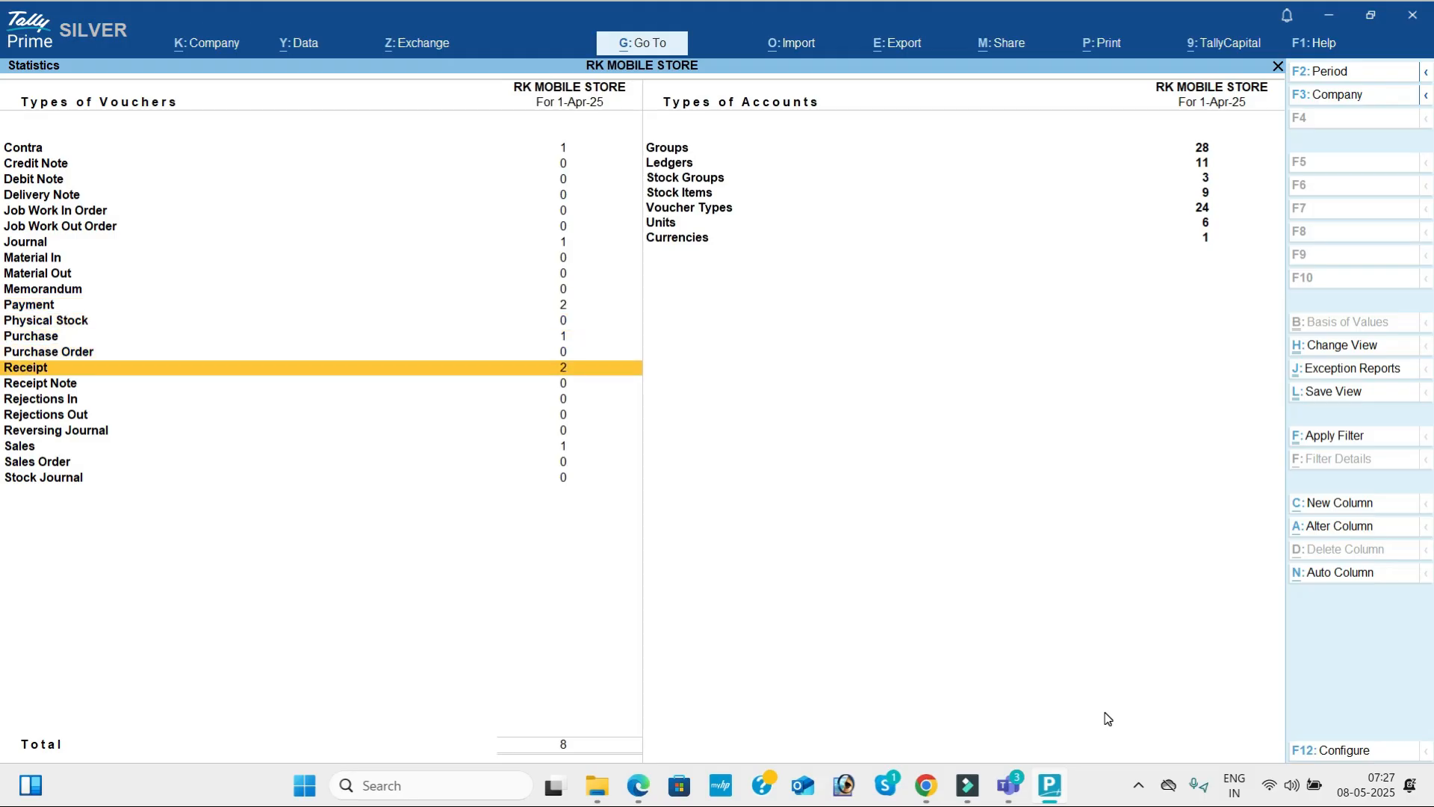
key(Down)
key(Down)
key(Down)
key(Down)
key(Down)
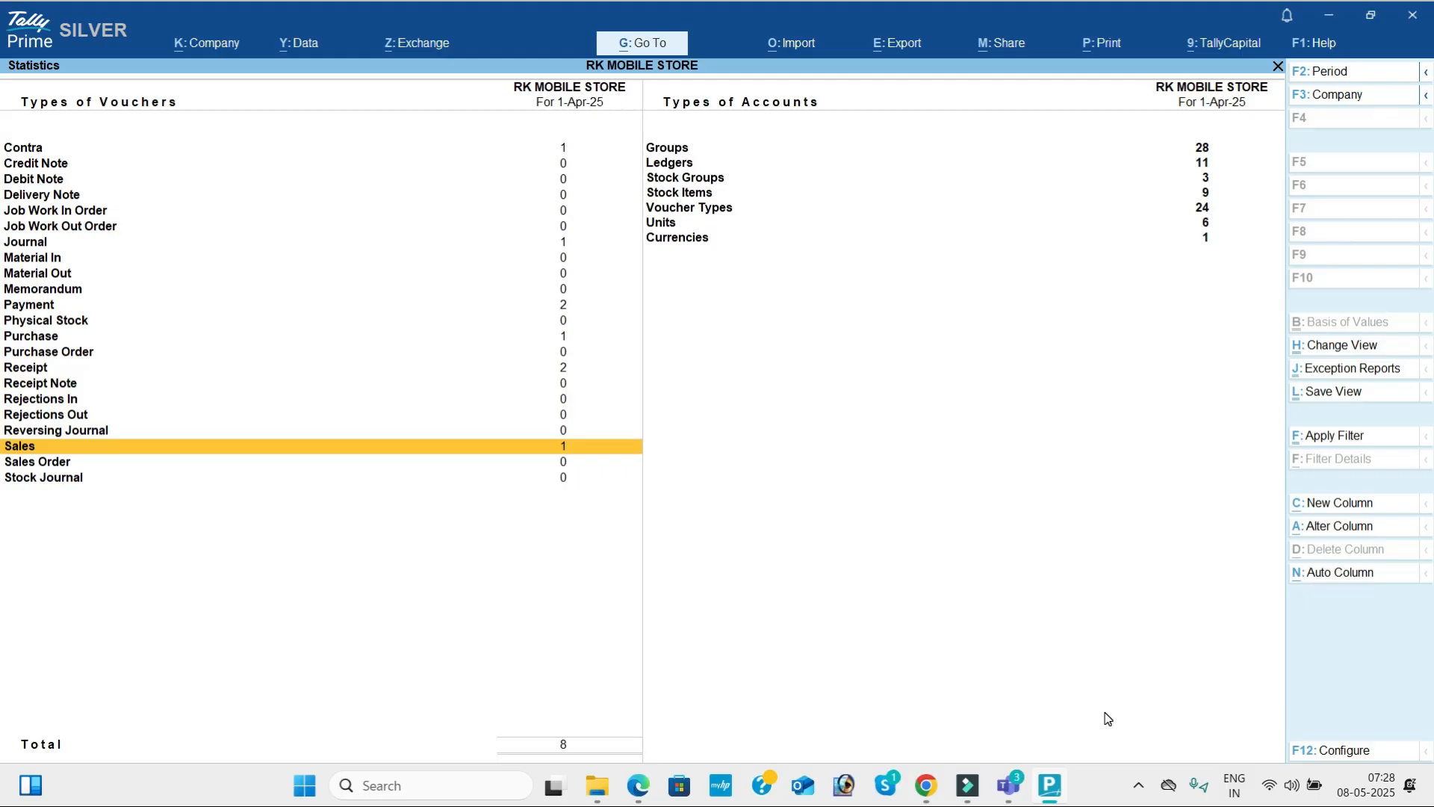
key(Right)
key(Up)
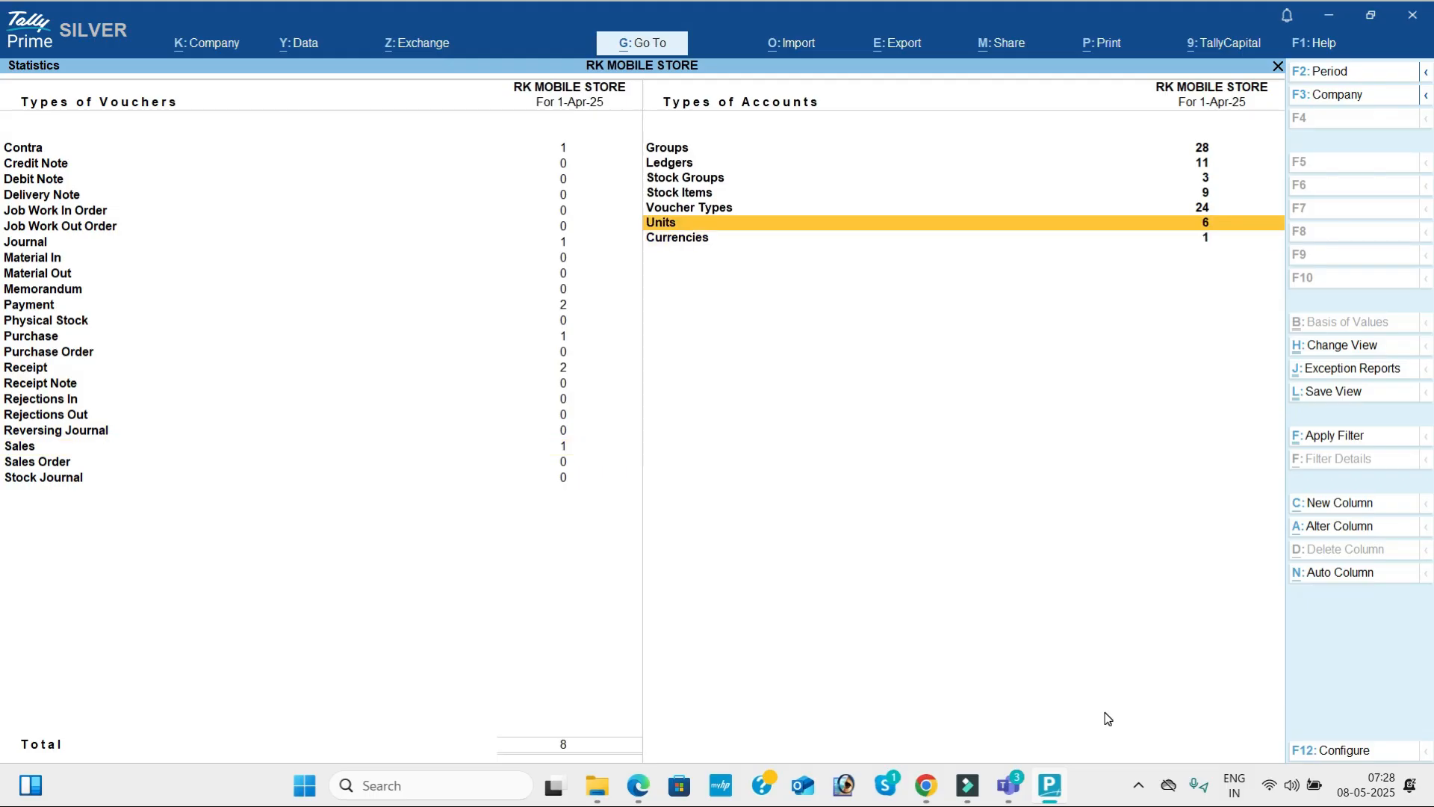
key(Up)
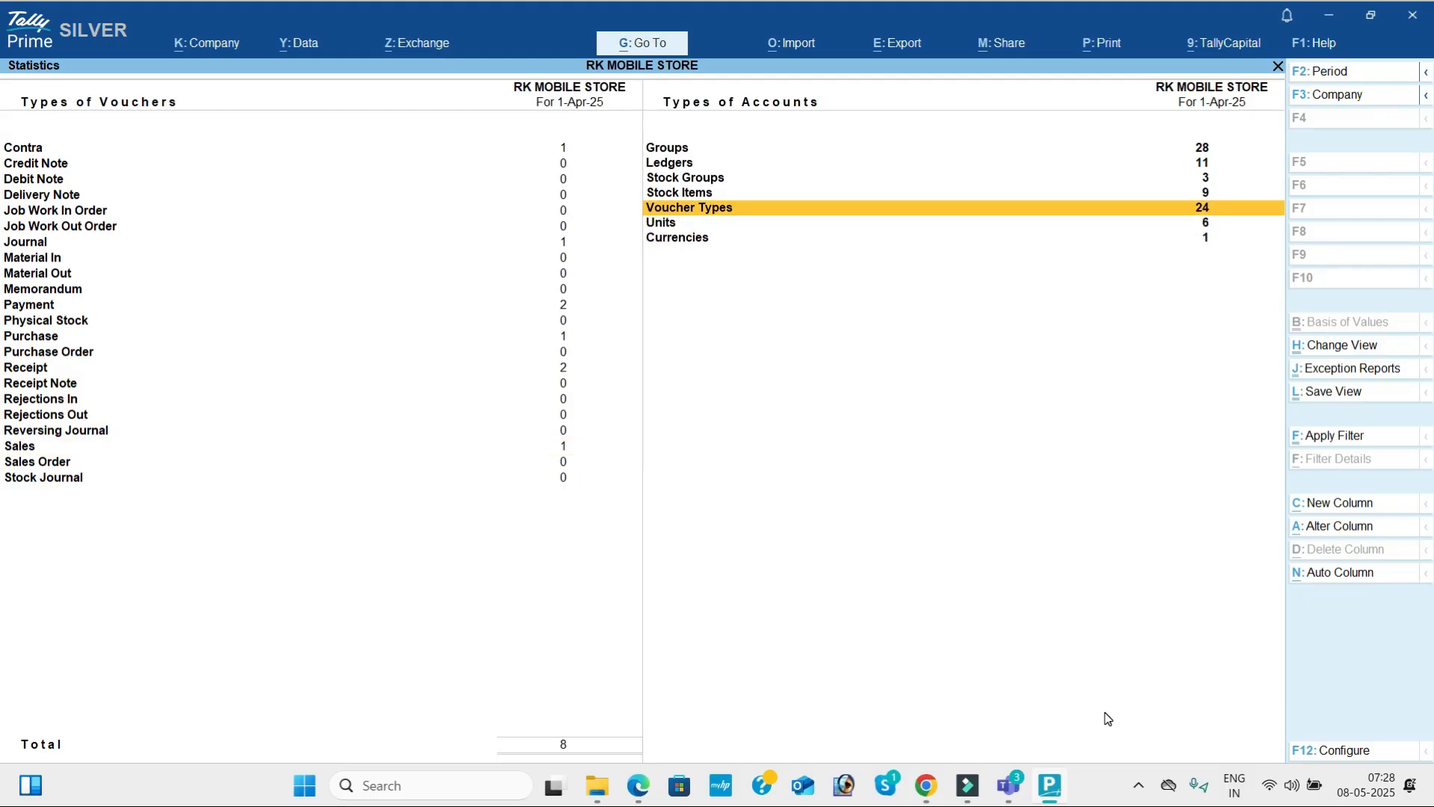
Go back over the Statistics counts for stock items, stock groups and ledgers, then continue down to currencies.
key(Up)
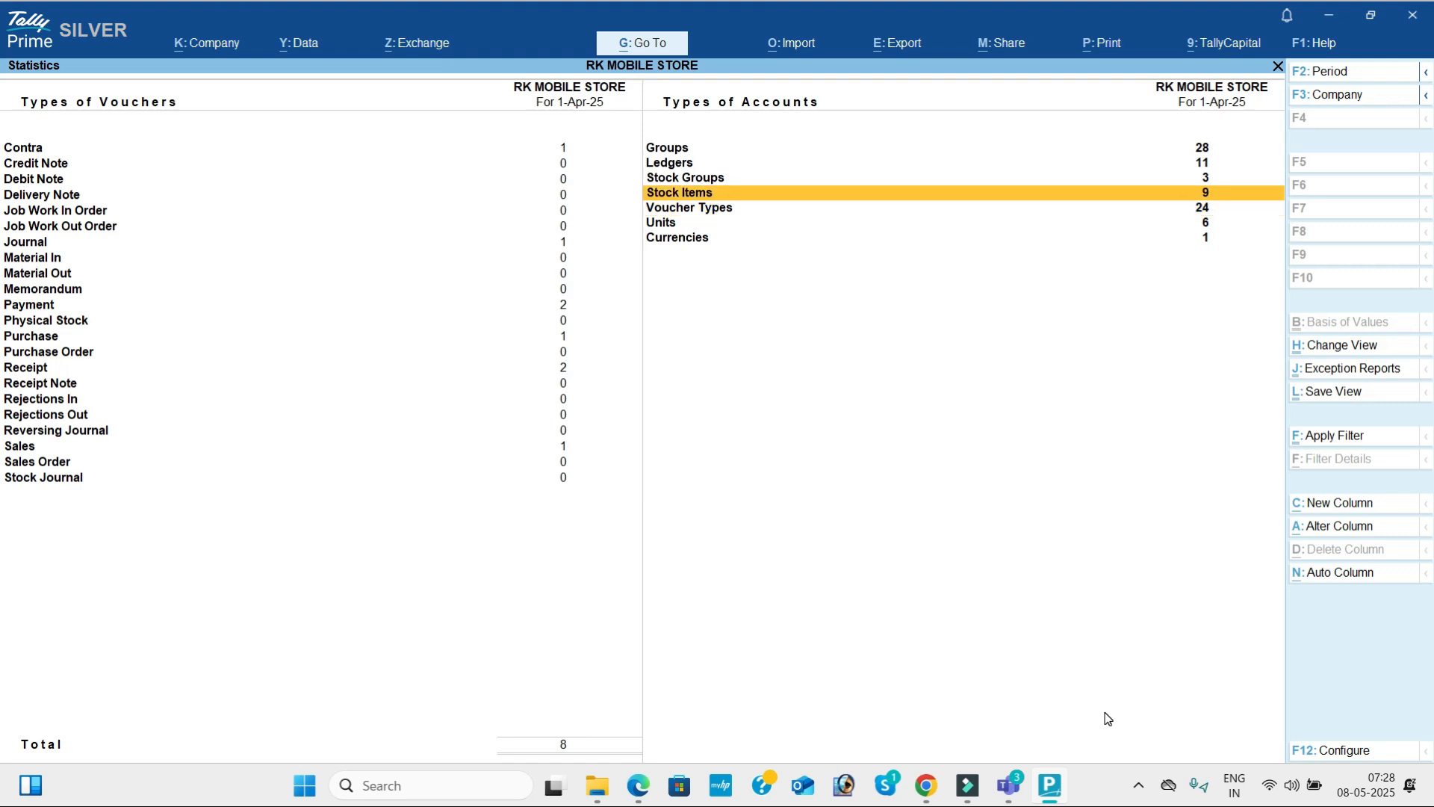
key(Up)
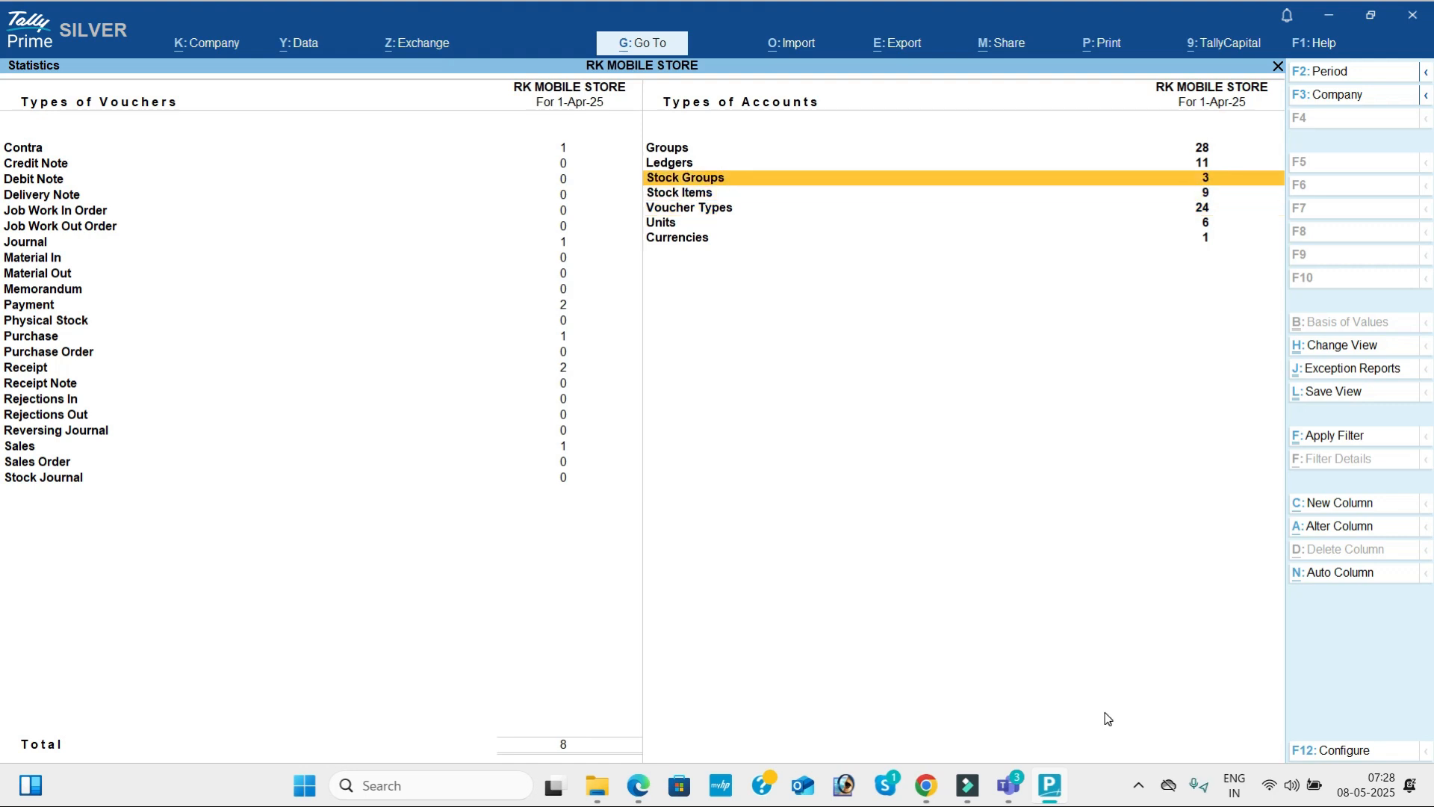
key(Up)
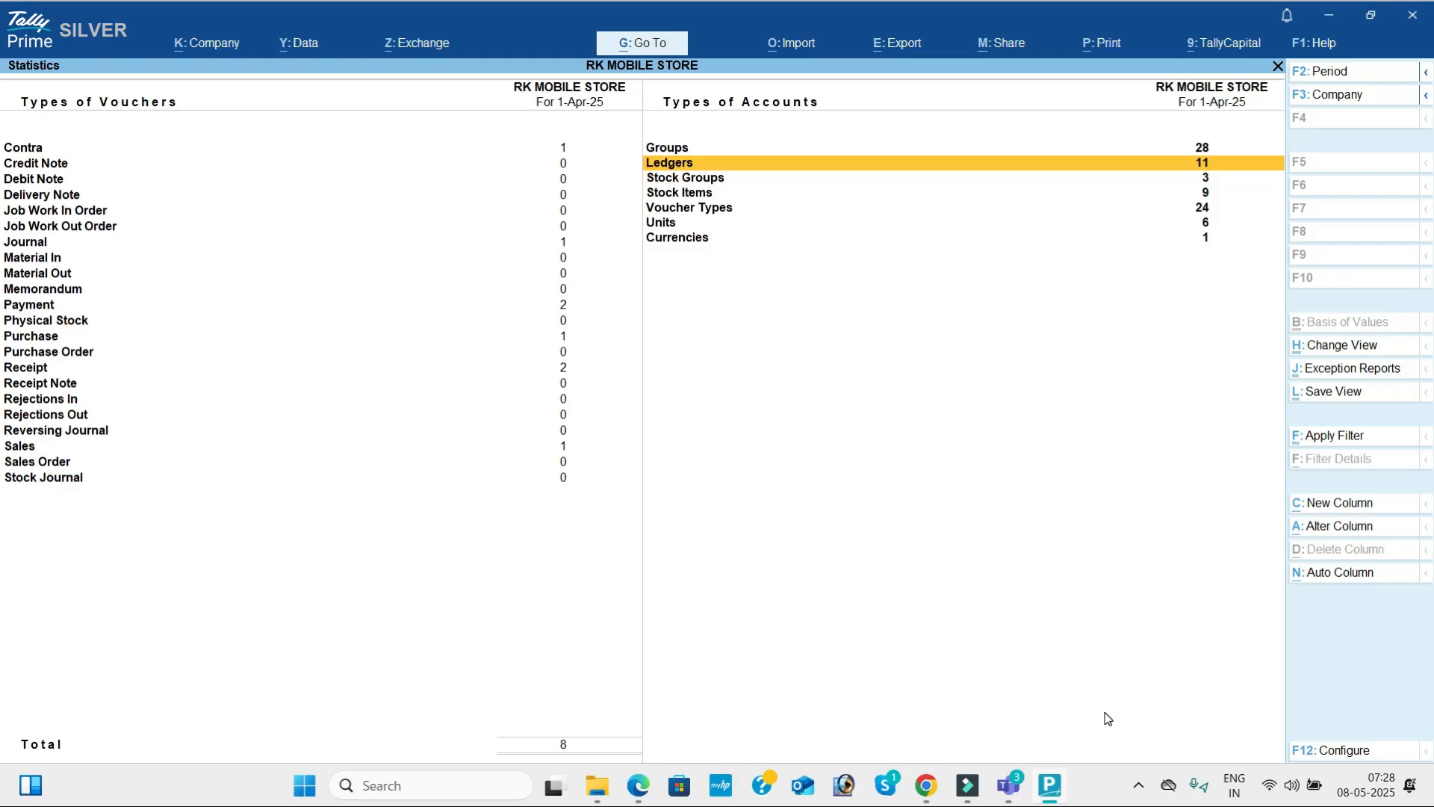
key(Up)
key(Down)
key(Down)
key(Down)
key(Down)
key(Down)
key(Down)
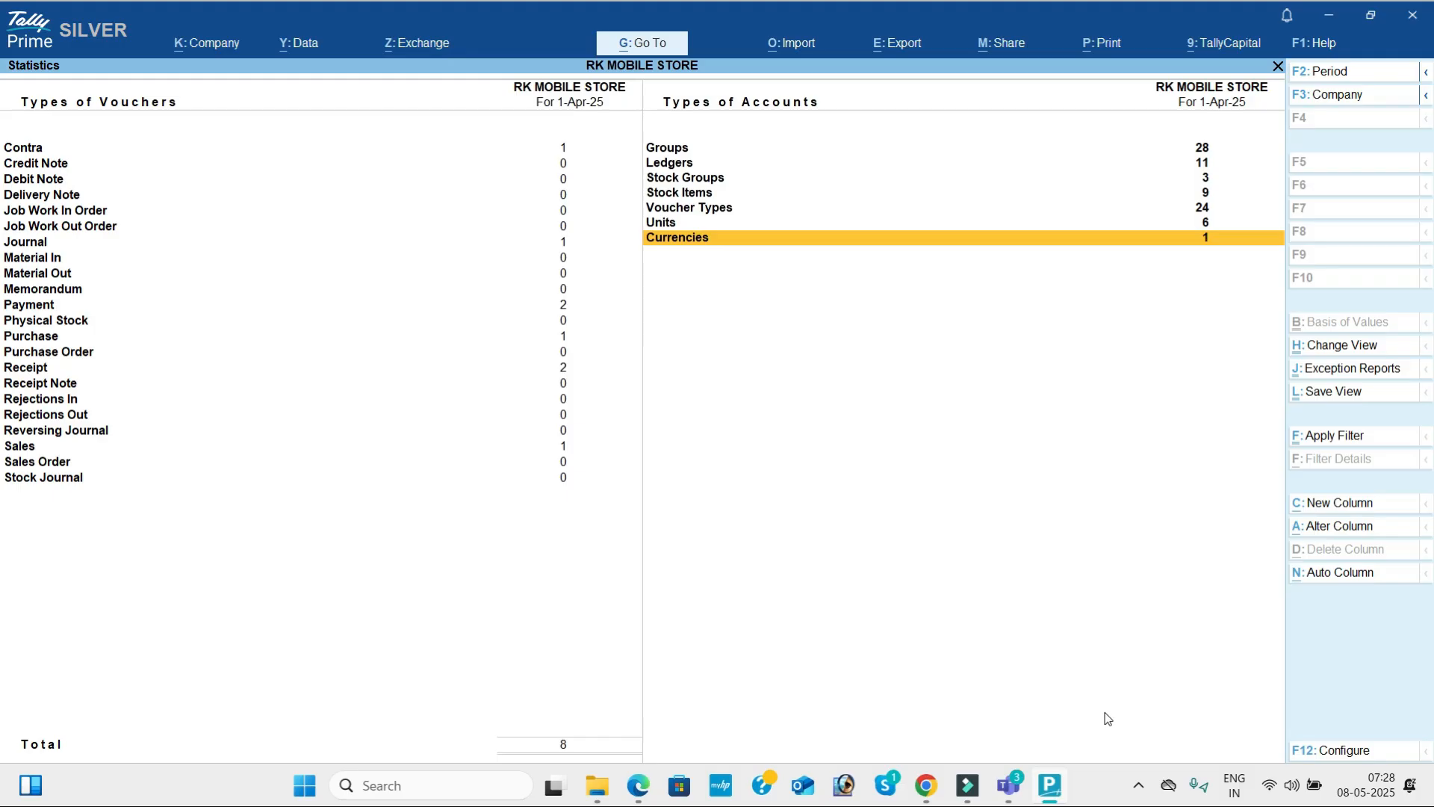
Close Statistics and open the monthly summary of the stock item Boat from the Inventory Books.
key(Escape)
key(Down)
key(Down)
key(Up)
key(Return)
key(Return)
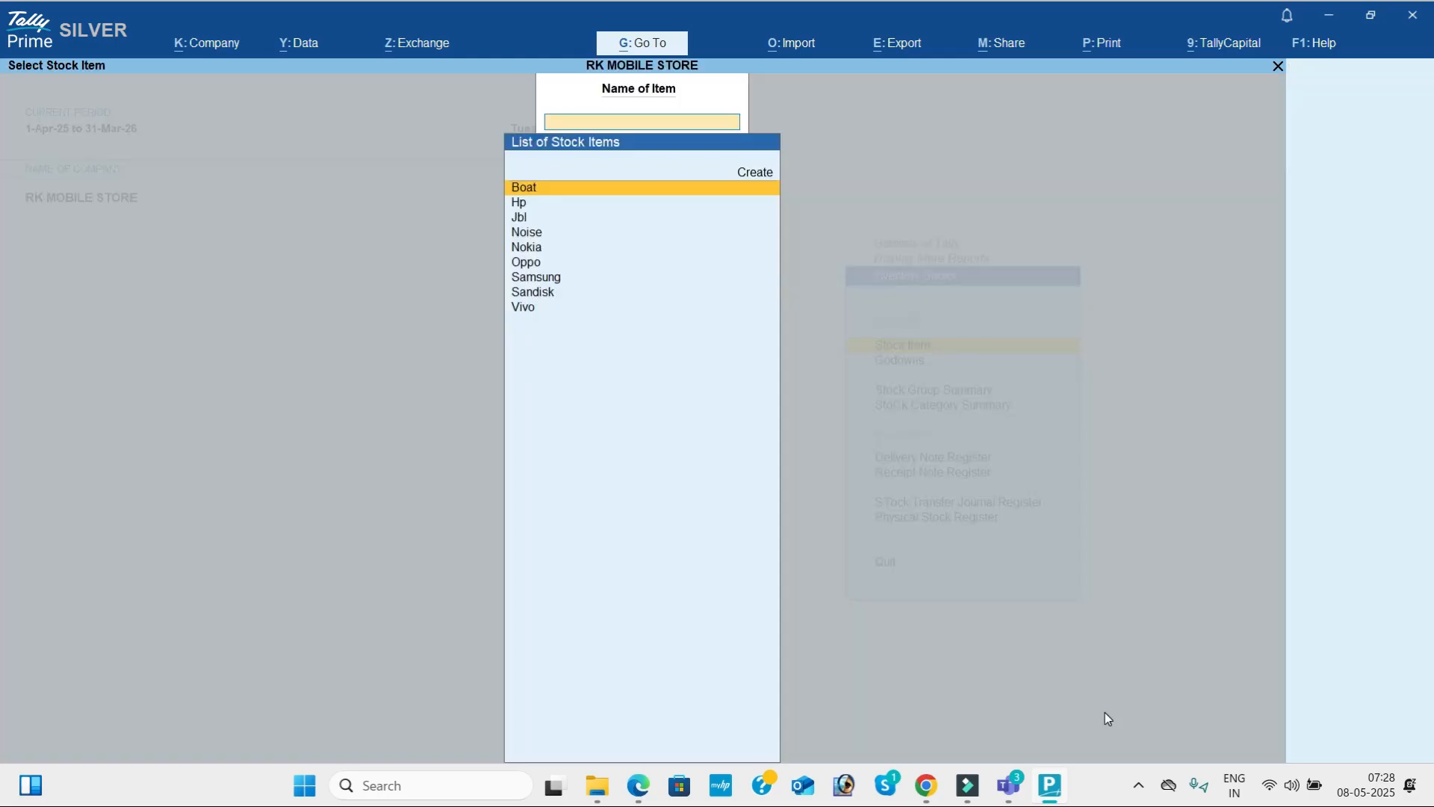
key(Return)
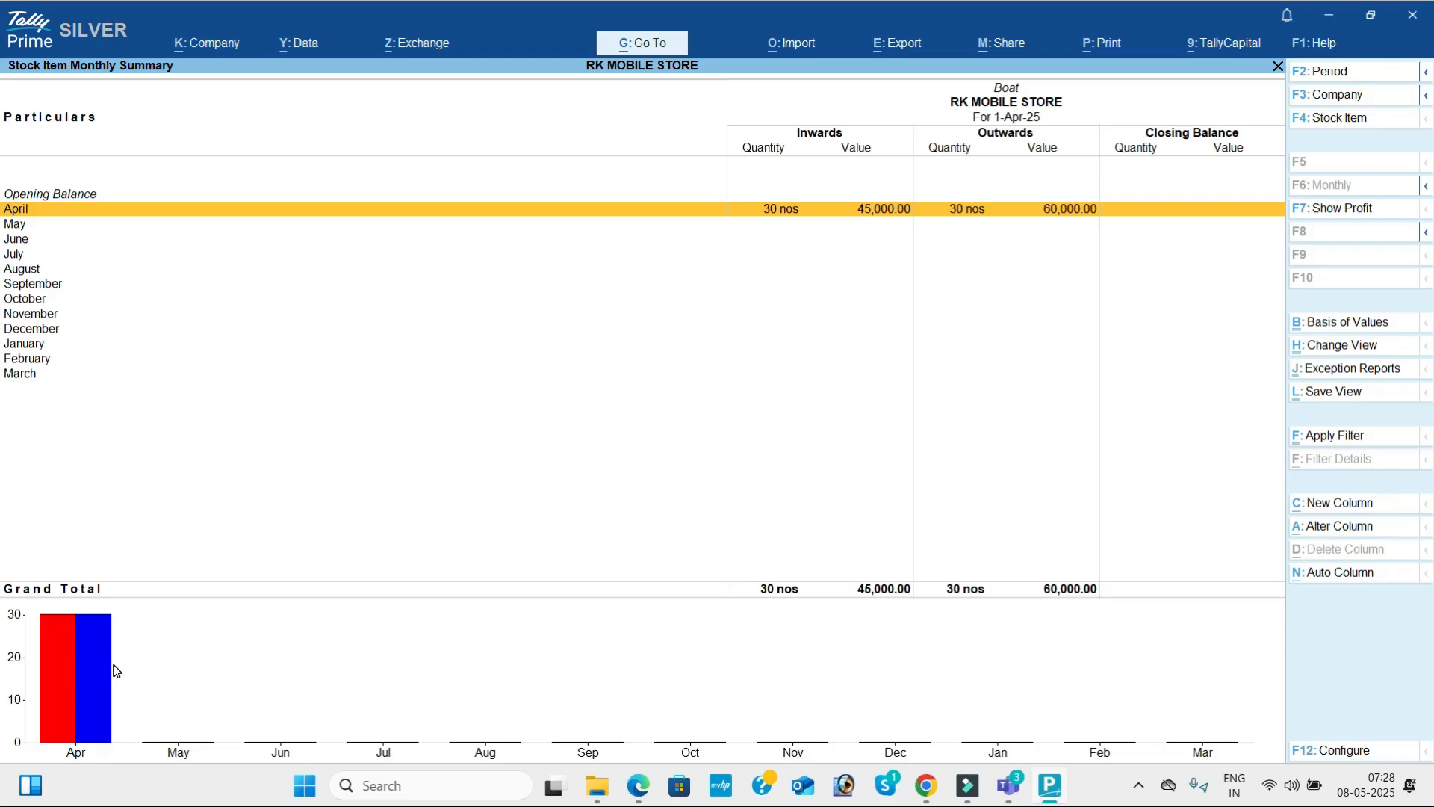
View the stock item monthly summaries of Hp, Jbl and Noise in turn.
key(F4)
key(Down)
key(Return)
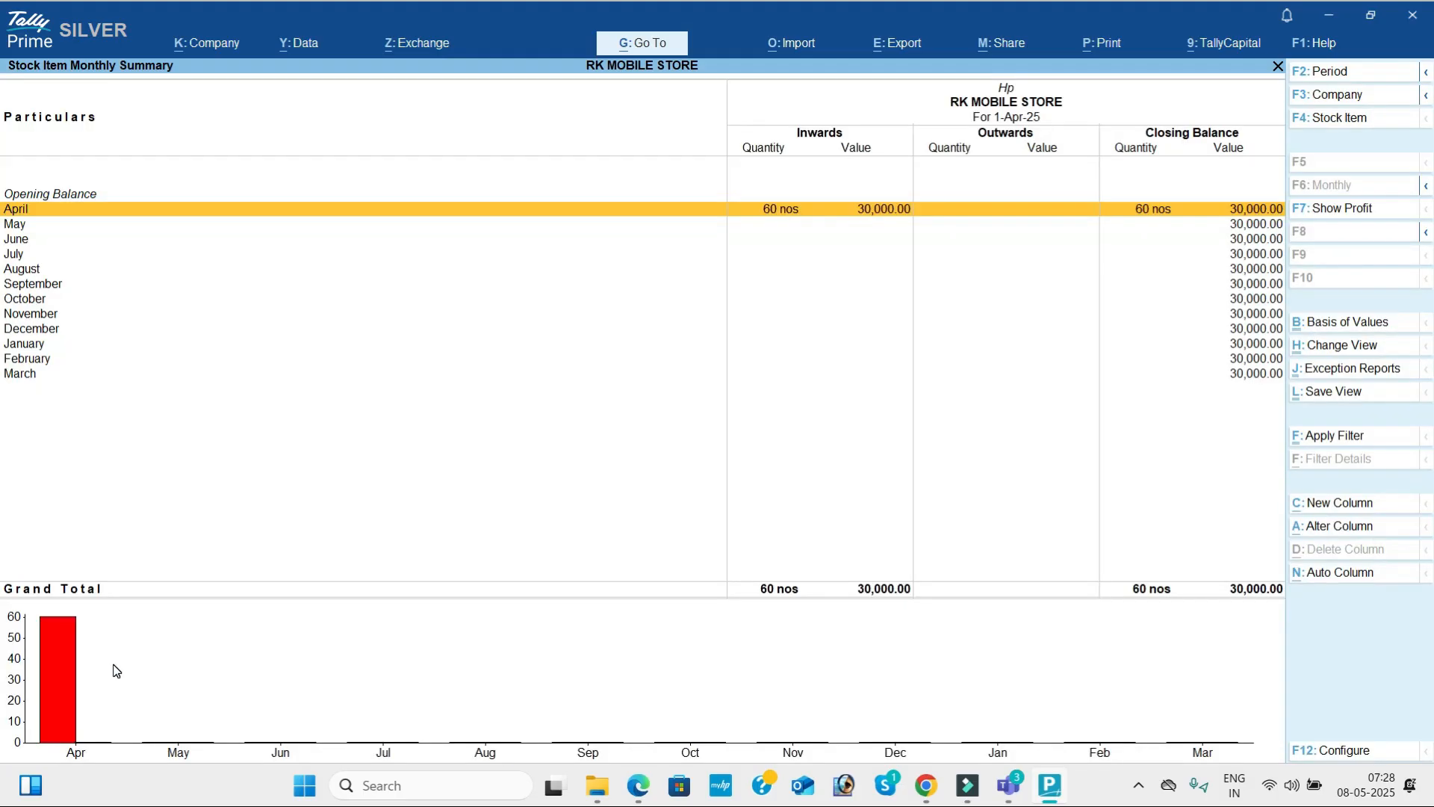
key(F4)
key(Down)
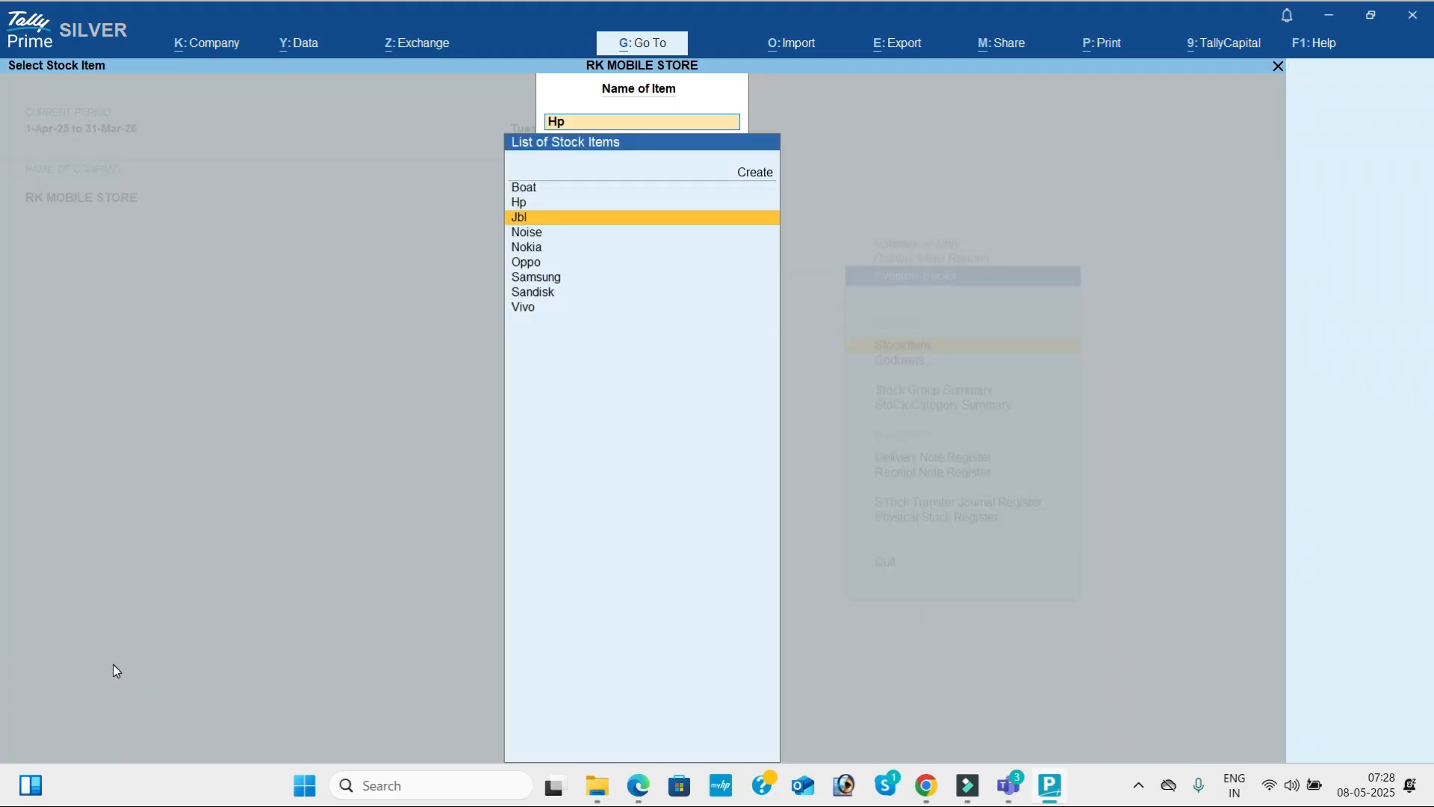
key(Return)
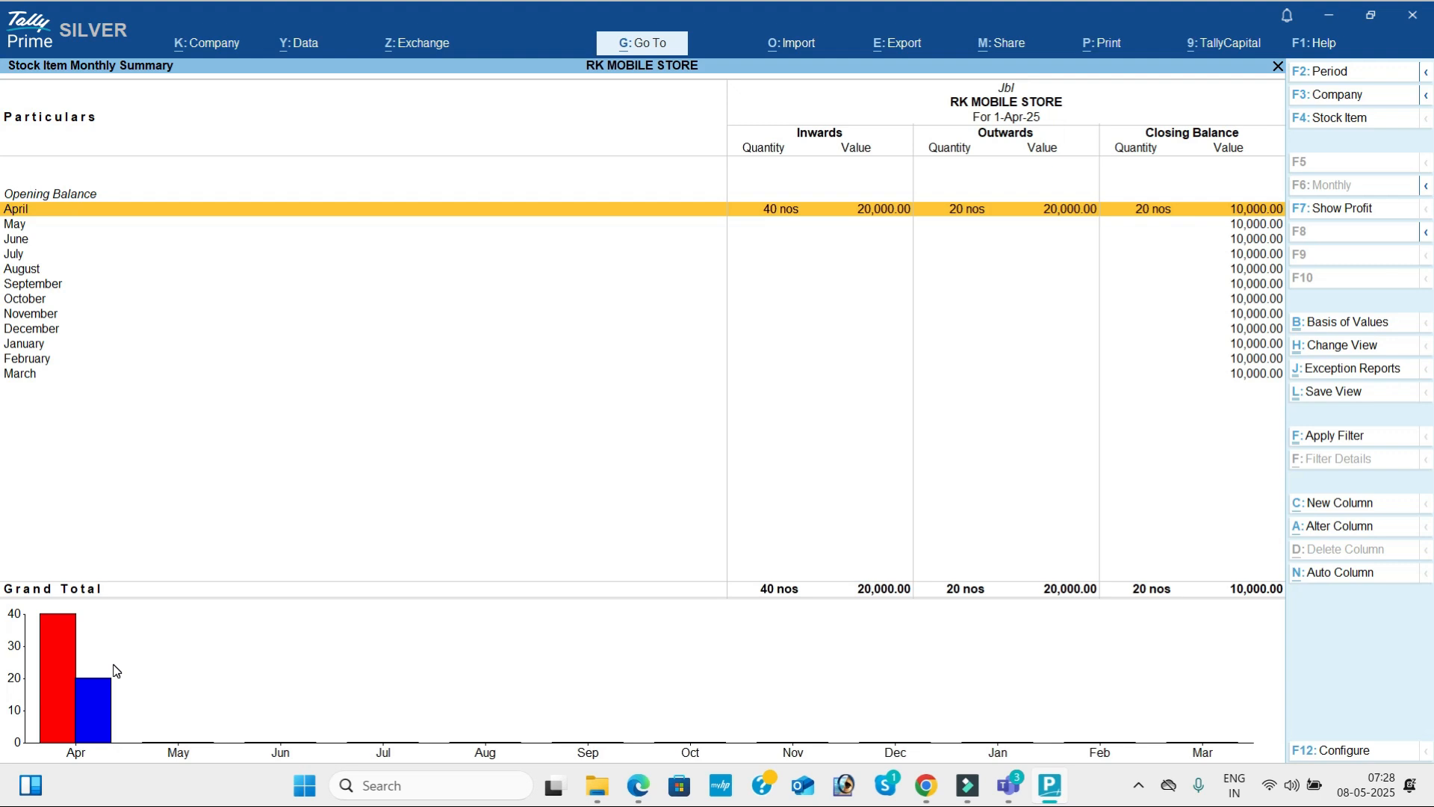
key(F4)
key(Down)
key(Return)
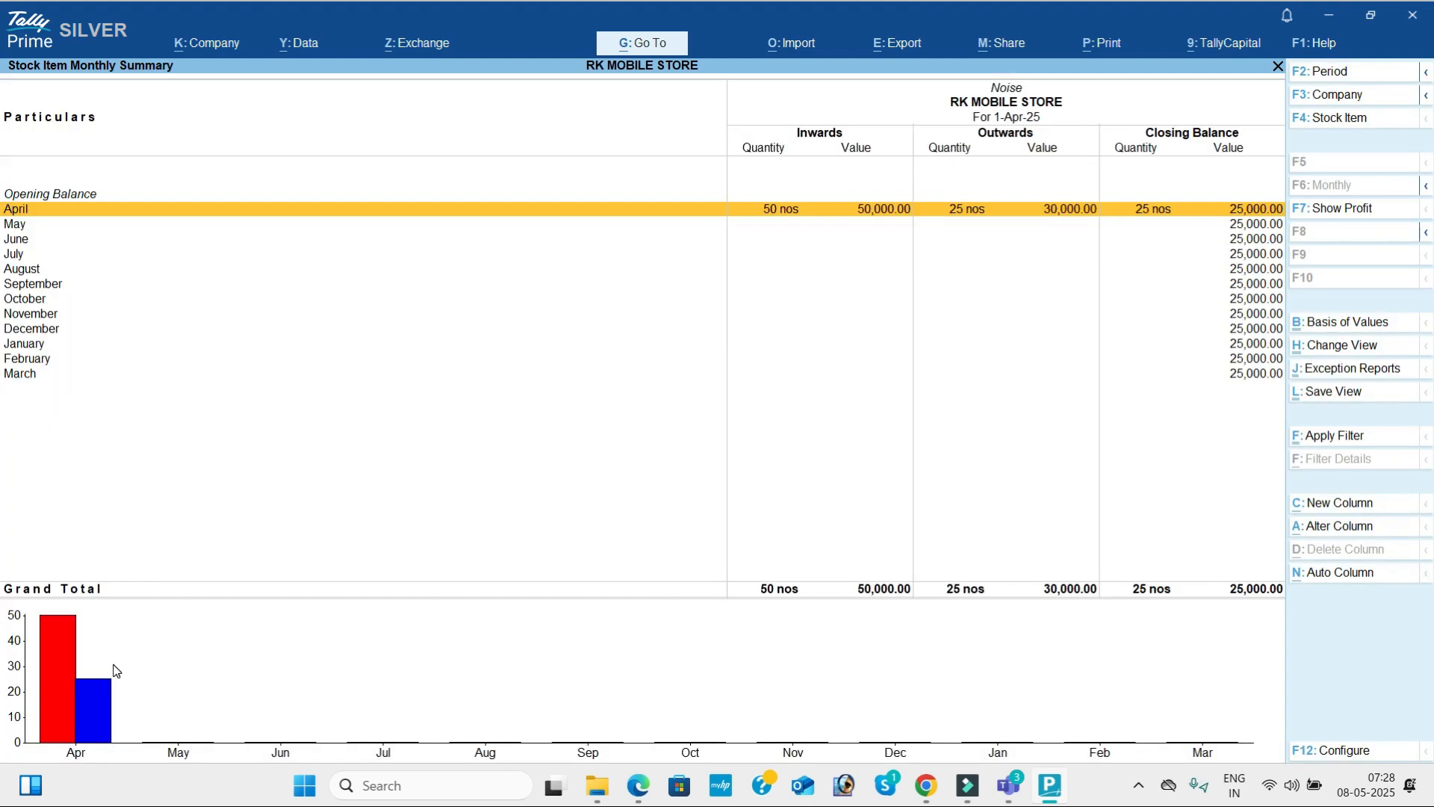
Leave the Inventory Books and open the Stock Query for Boat from the Statements of Inventory.
key(Escape)
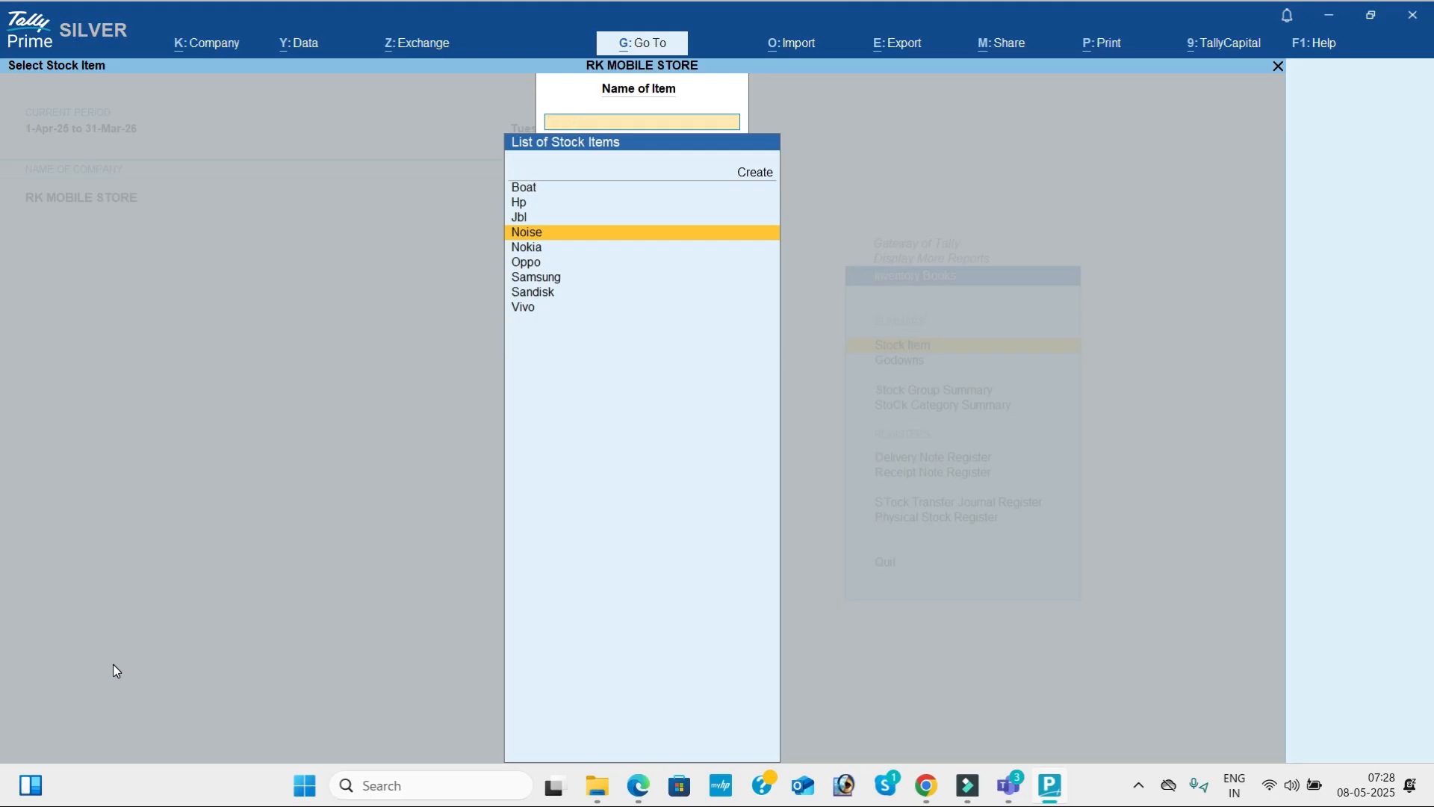
key(Escape)
key(Escape)
key(Down)
key(Return)
key(Return)
key(Return)
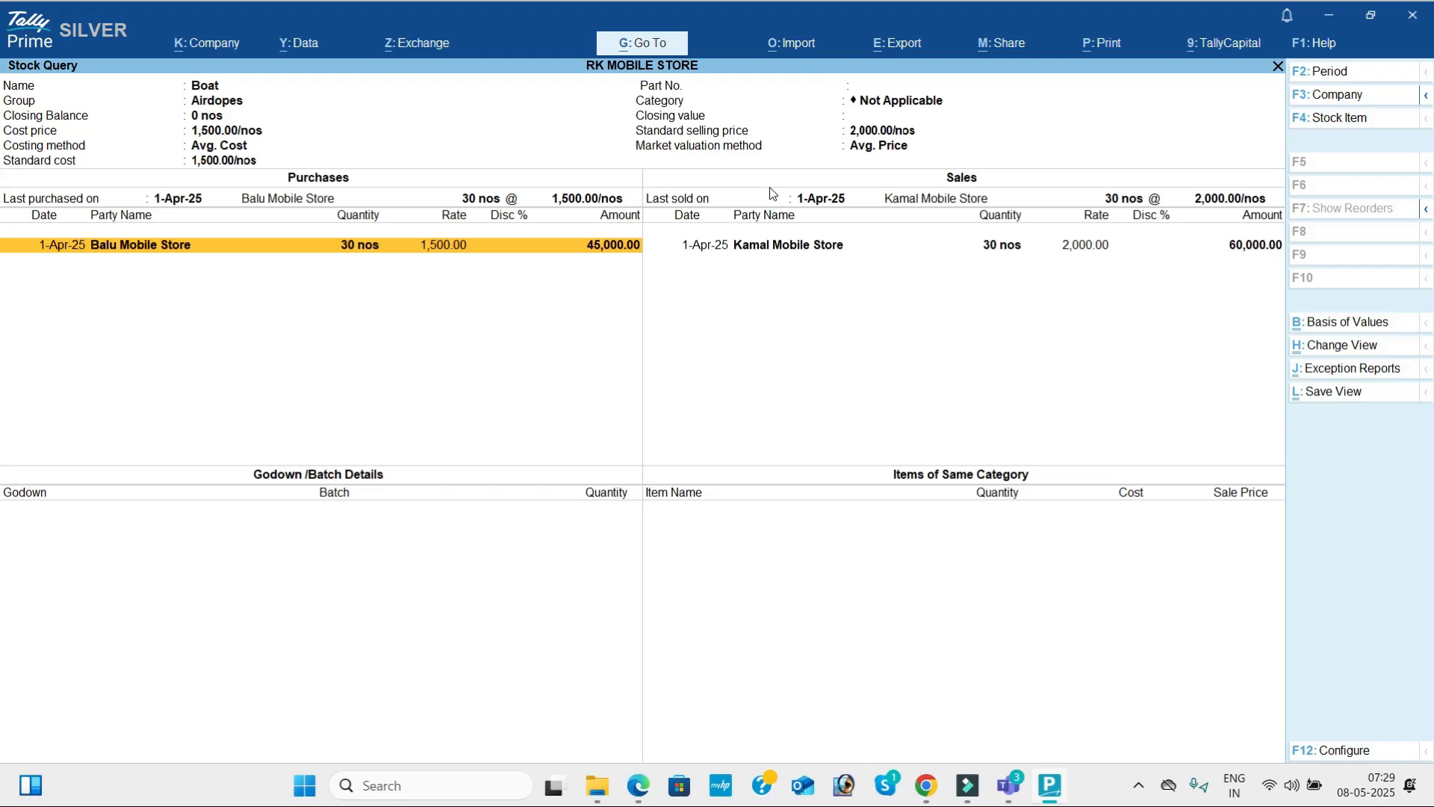
View the Stock Query for Hp and then for Jbl, covering their purchases and sales.
key(Escape)
key(Down)
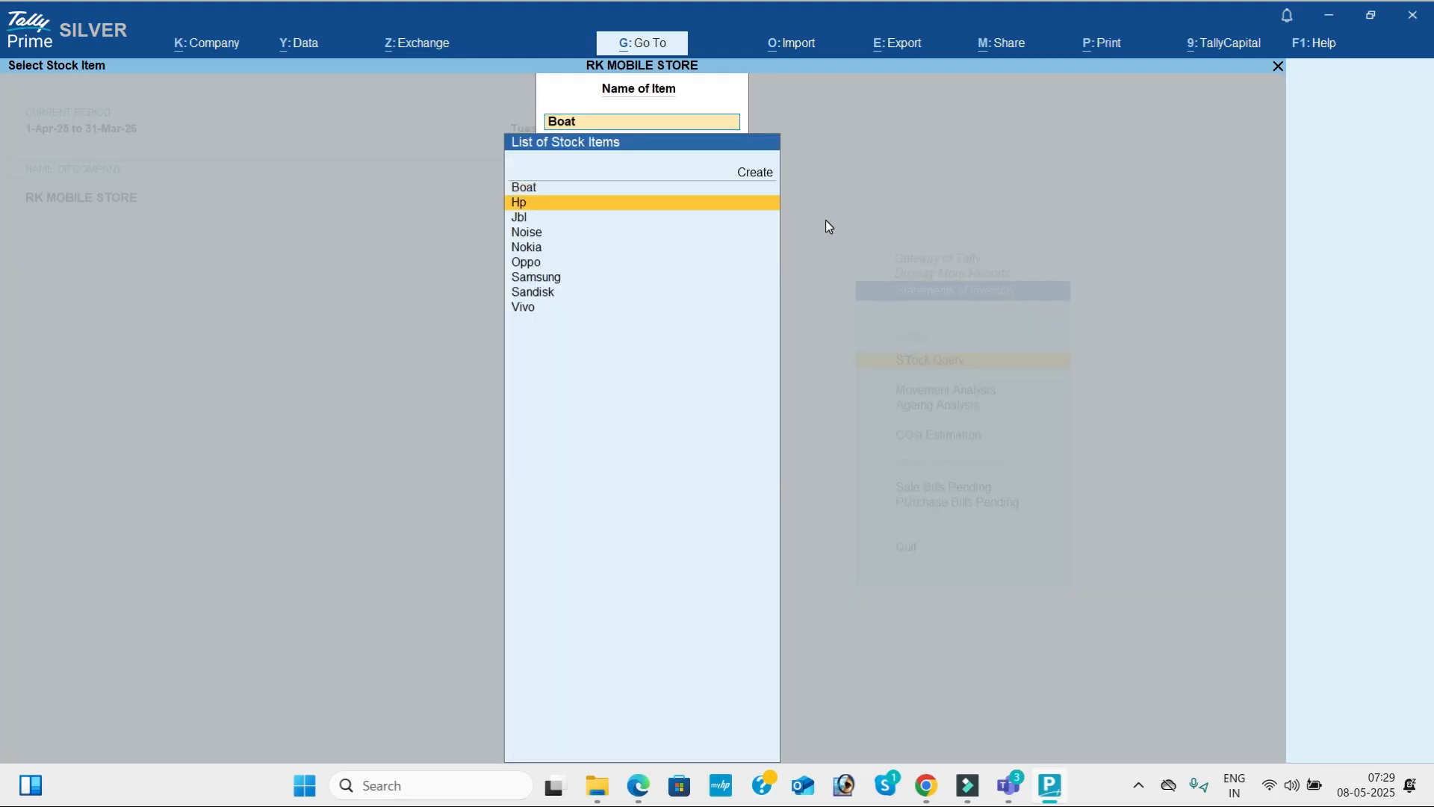
key(Return)
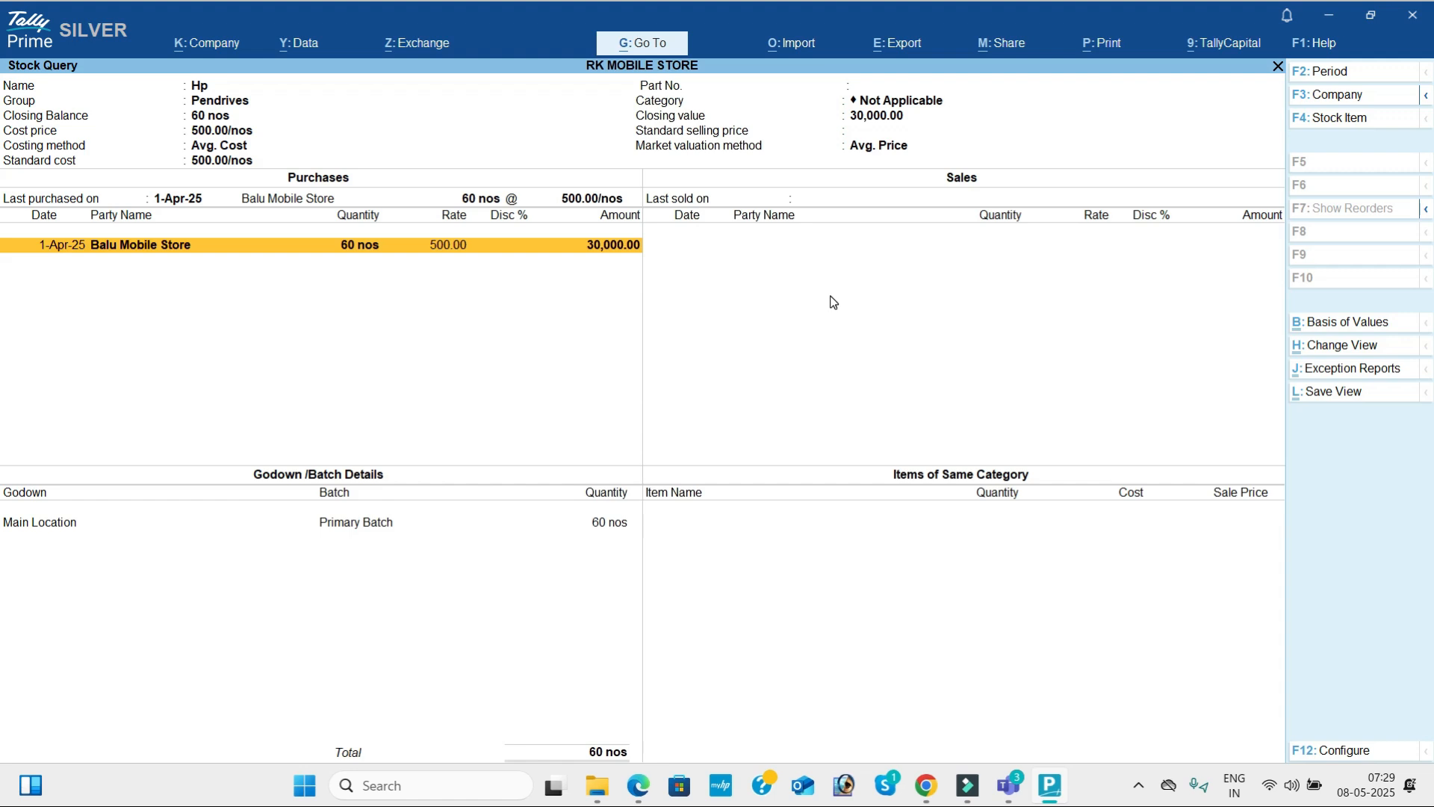
key(F4)
key(Down)
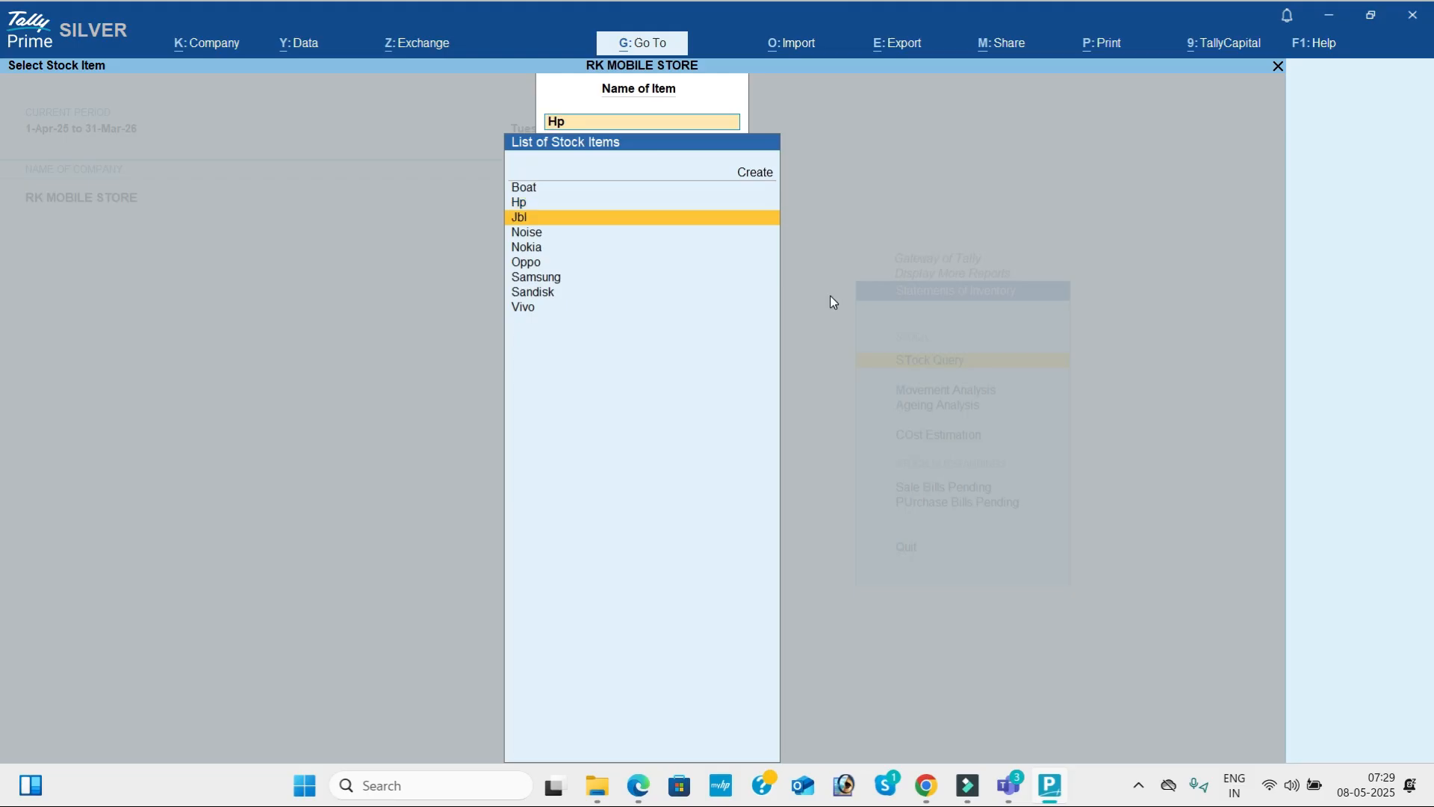
key(Return)
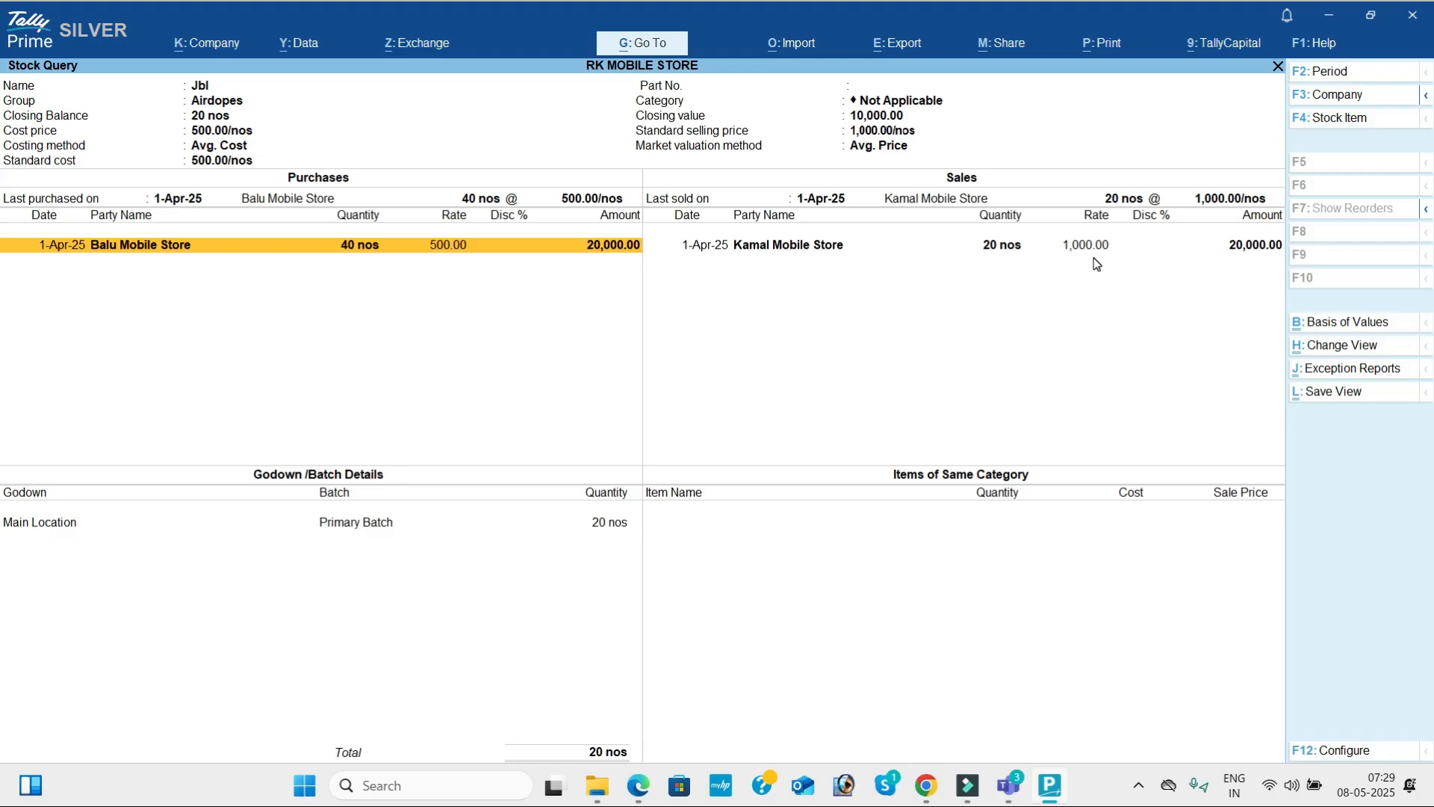
Close the Stock Query and the report lists, returning to the Gateway of Tally.
key(Escape)
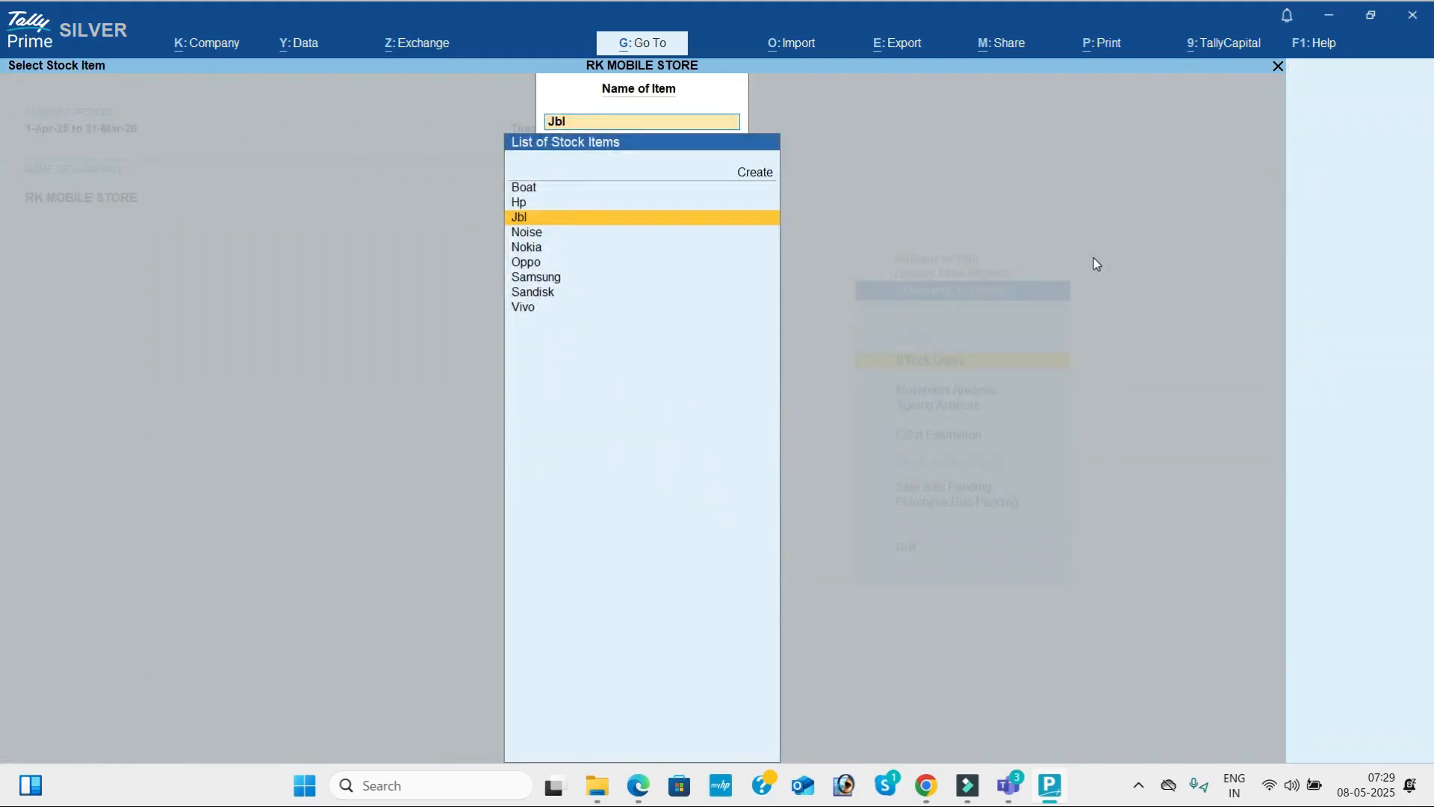
key(Escape)
key(Escape)
key(Escape)
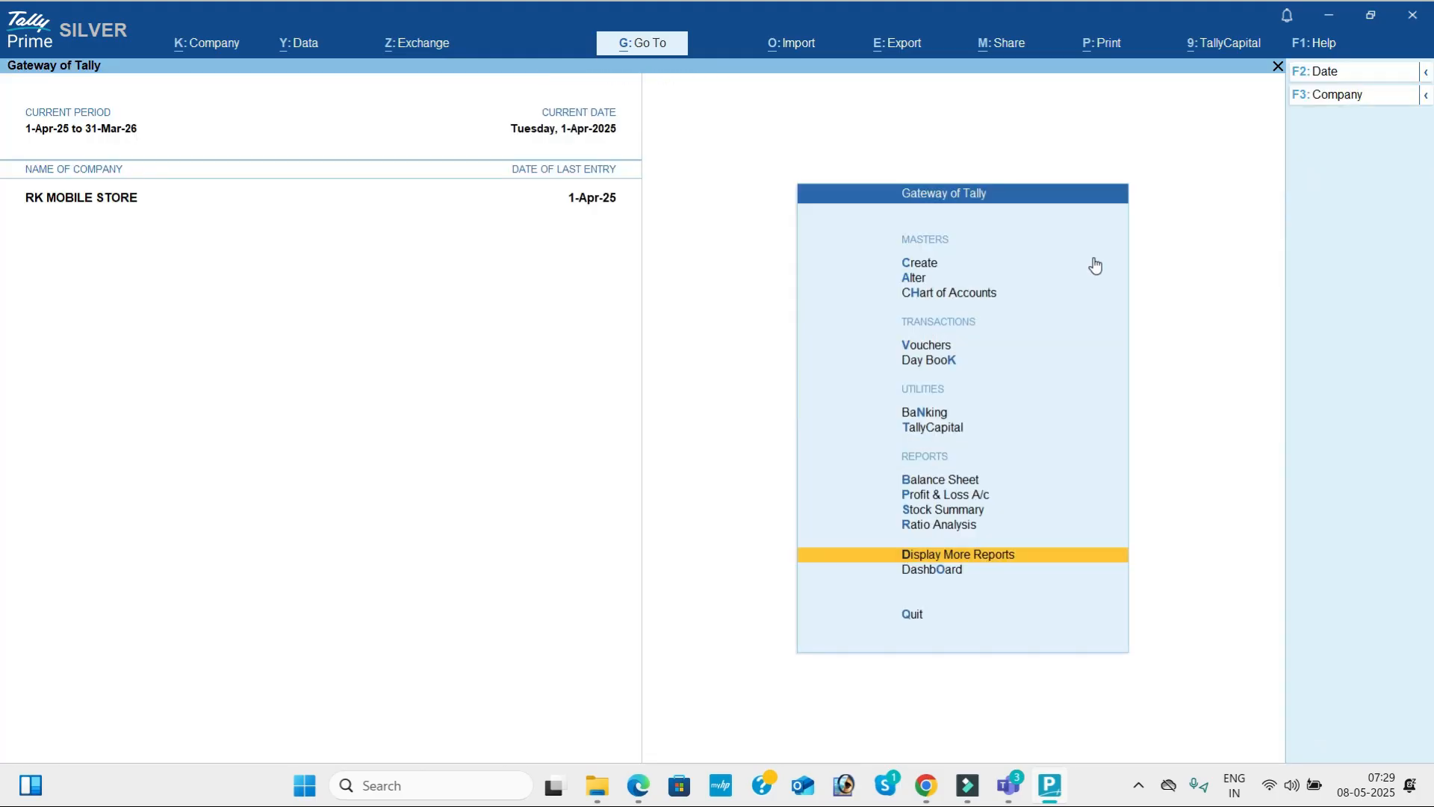
key(Escape)
key(Escape)
Switch to 30 - DAYS MATERIAL 1.pdf and read the opening transactions of PROBLEM-8, STAR MEDICAL AGENCY.
key(alt+Tab)
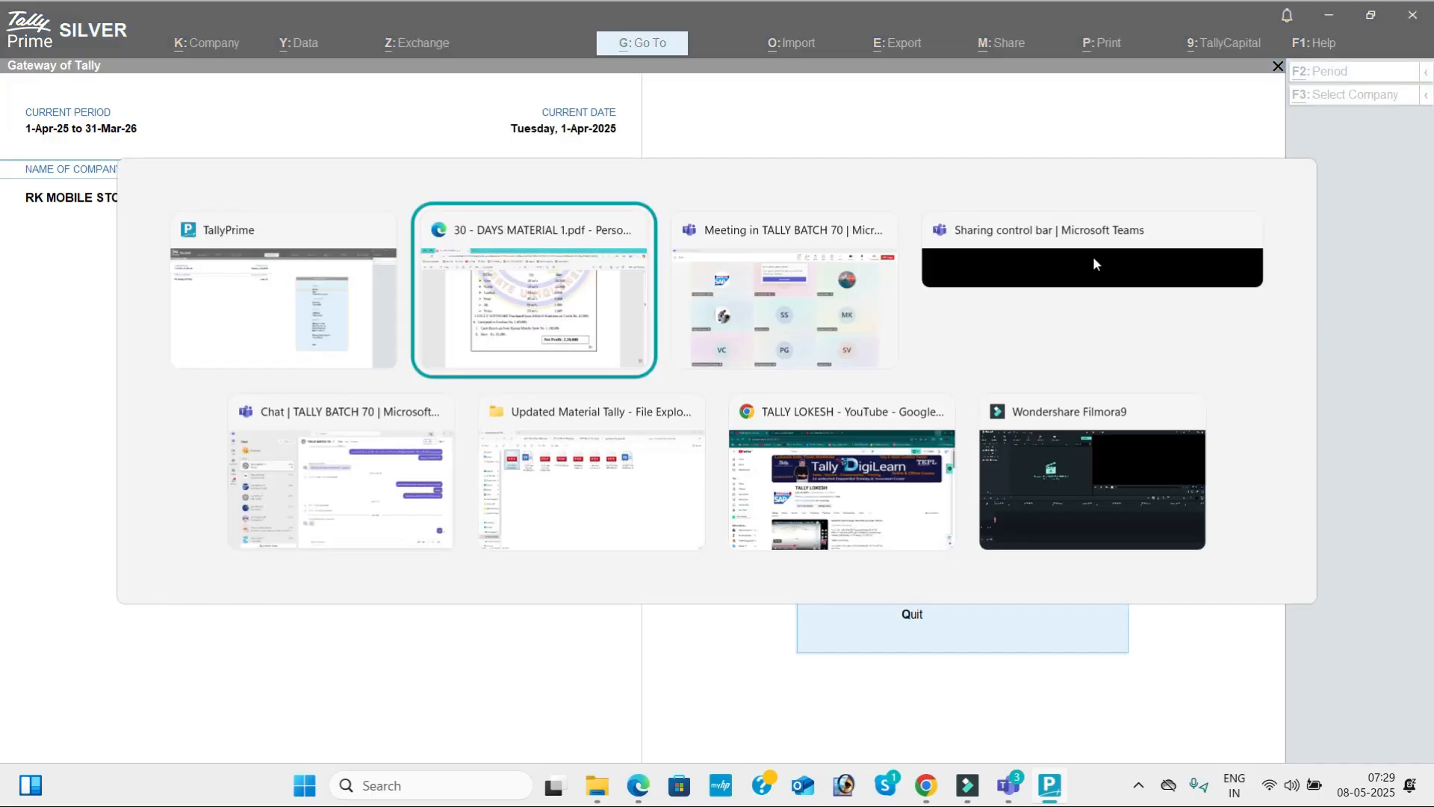
scroll(1093, 258, down, 7)
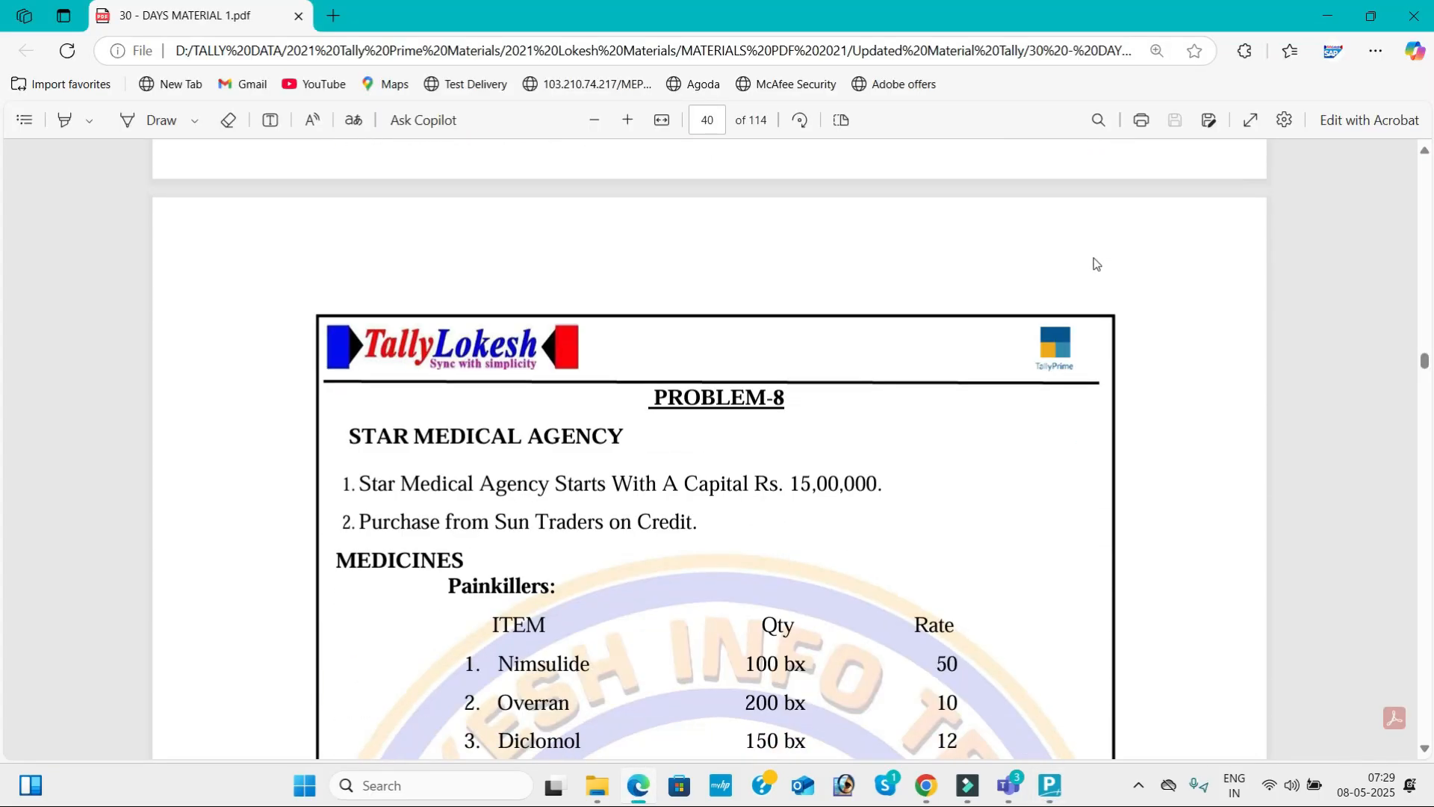
scroll(1093, 259, up, 1)
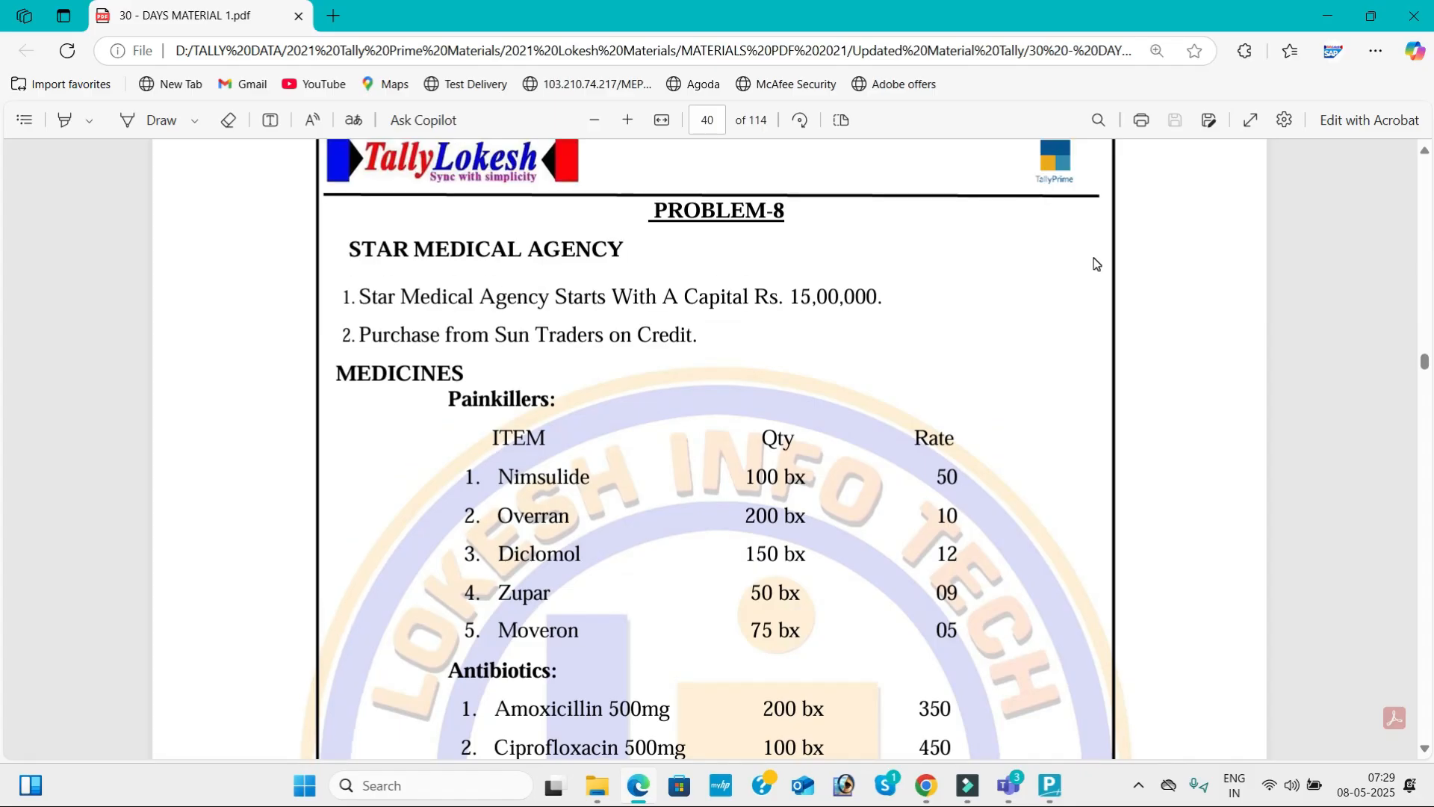
scroll(1095, 262, down, 1)
scroll(1096, 263, down, 1)
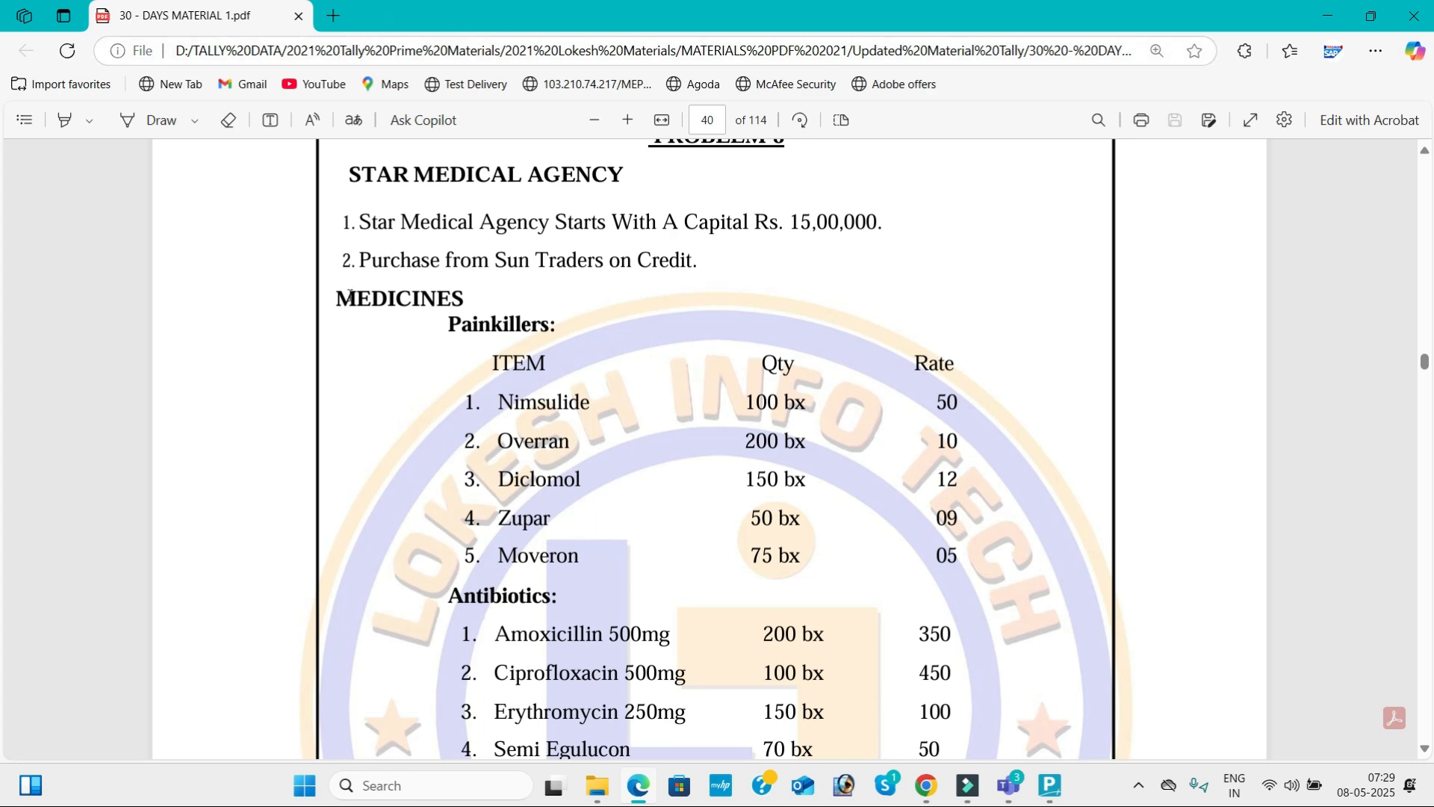
Examine the MEDICINES list in PROBLEM-8: the Painkillers and Antibiotics groups, their item names and box quantities.
drag(325, 307, 563, 340)
drag(448, 595, 562, 598)
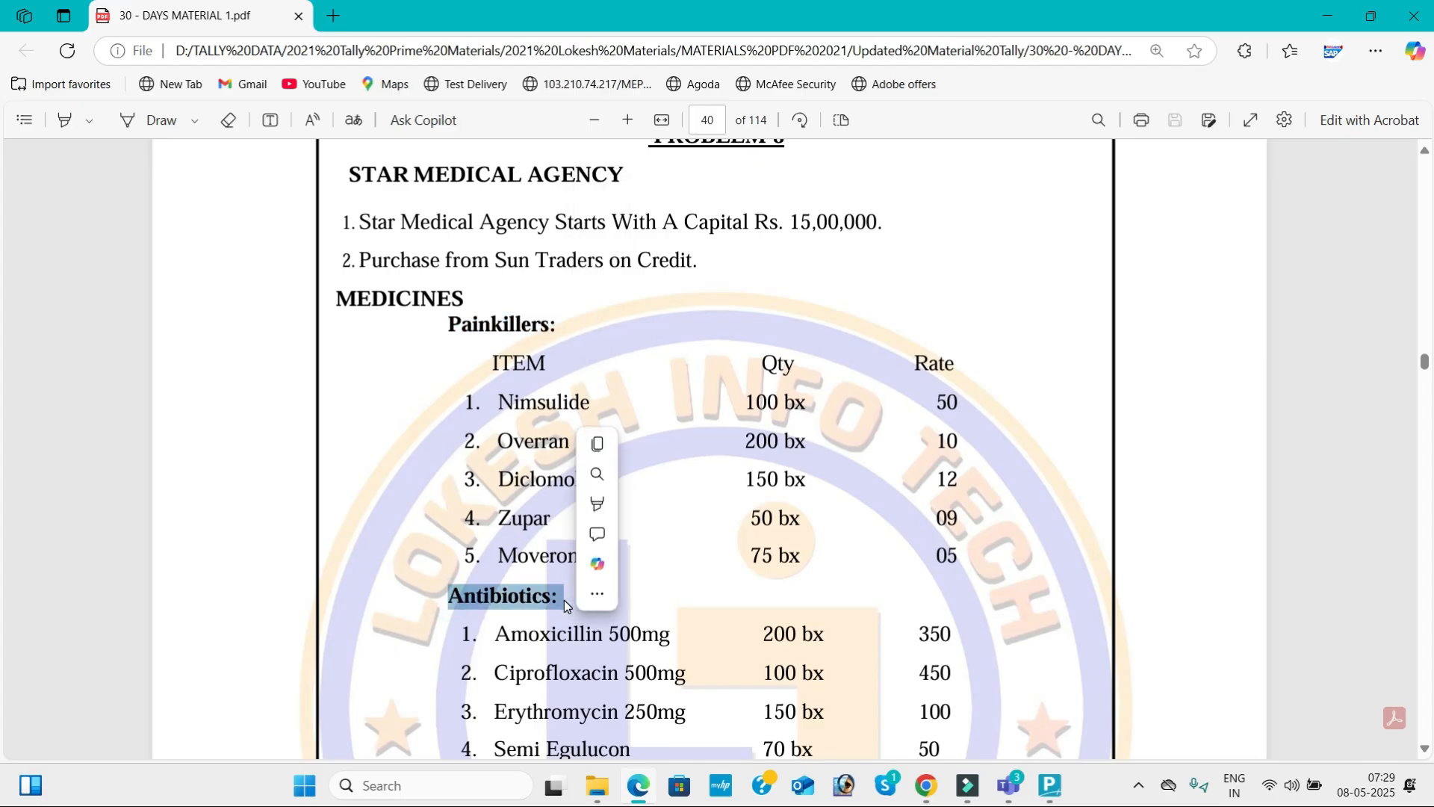
click(512, 405)
double_click(512, 405)
drag(514, 441, 589, 482)
click(579, 532)
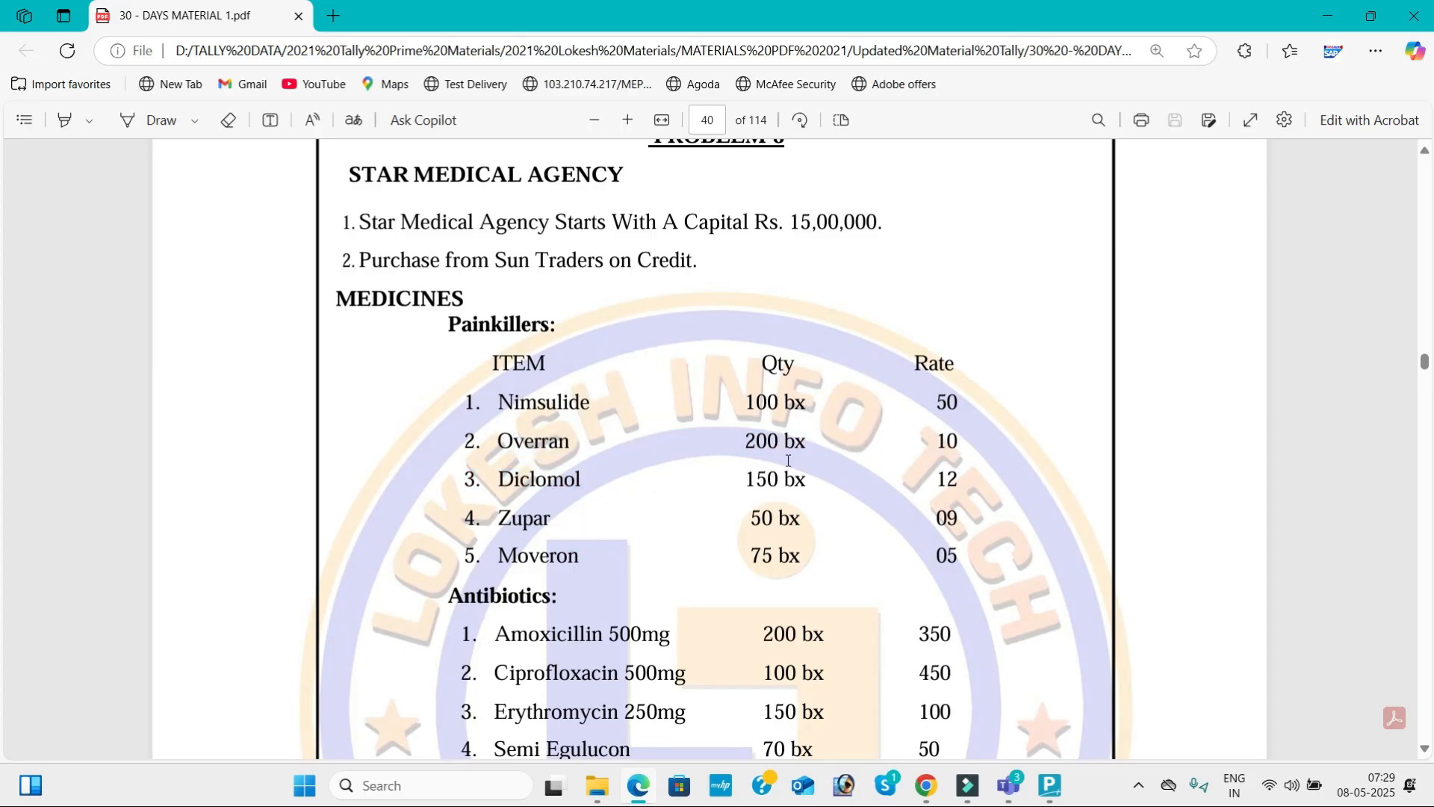
drag(793, 407, 815, 515)
click(809, 606)
scroll(809, 607, down, 5)
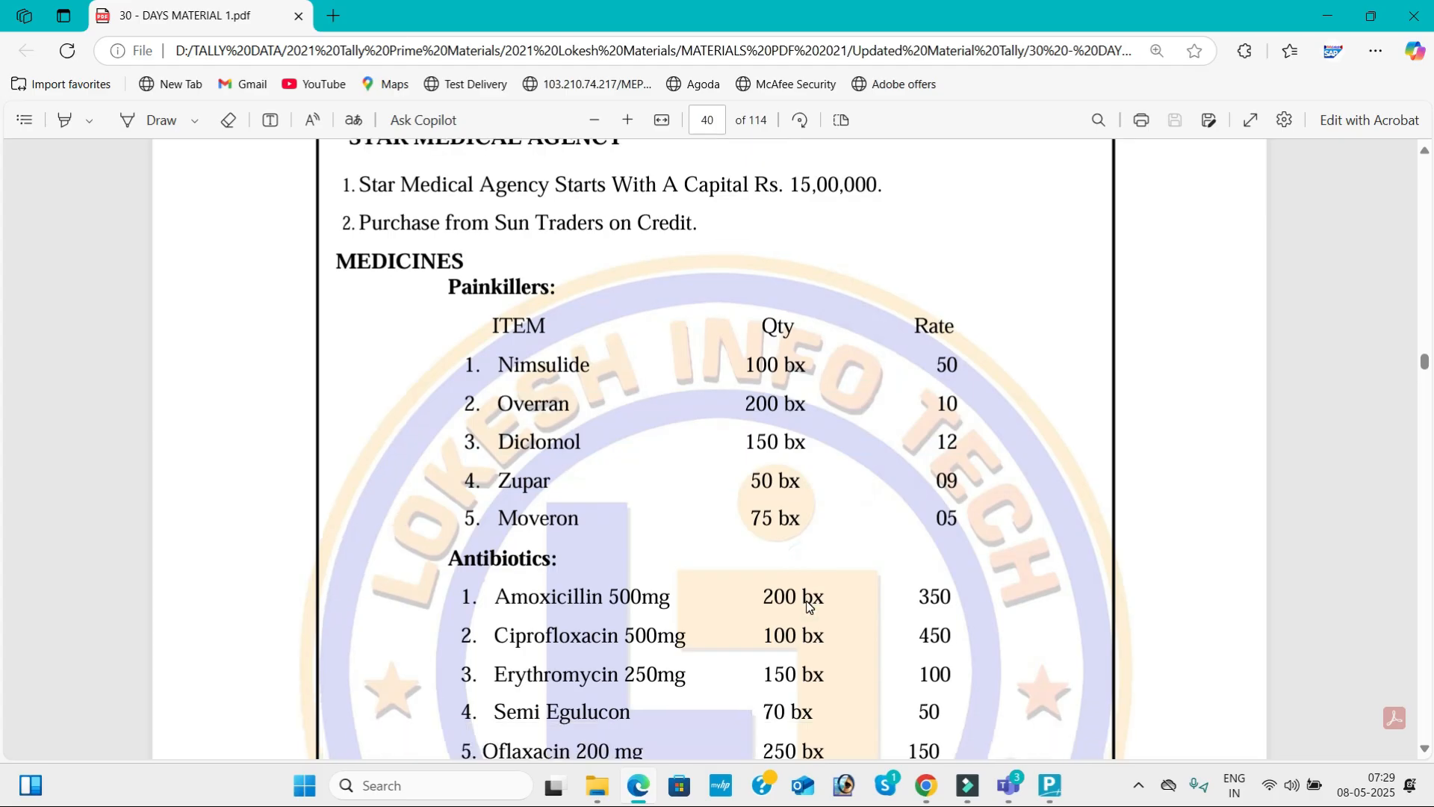
Examine the units used for the syrups, soaps, toothpastes and shampoos in PROBLEM-8, then review the medicine groups again.
drag(789, 451, 814, 457)
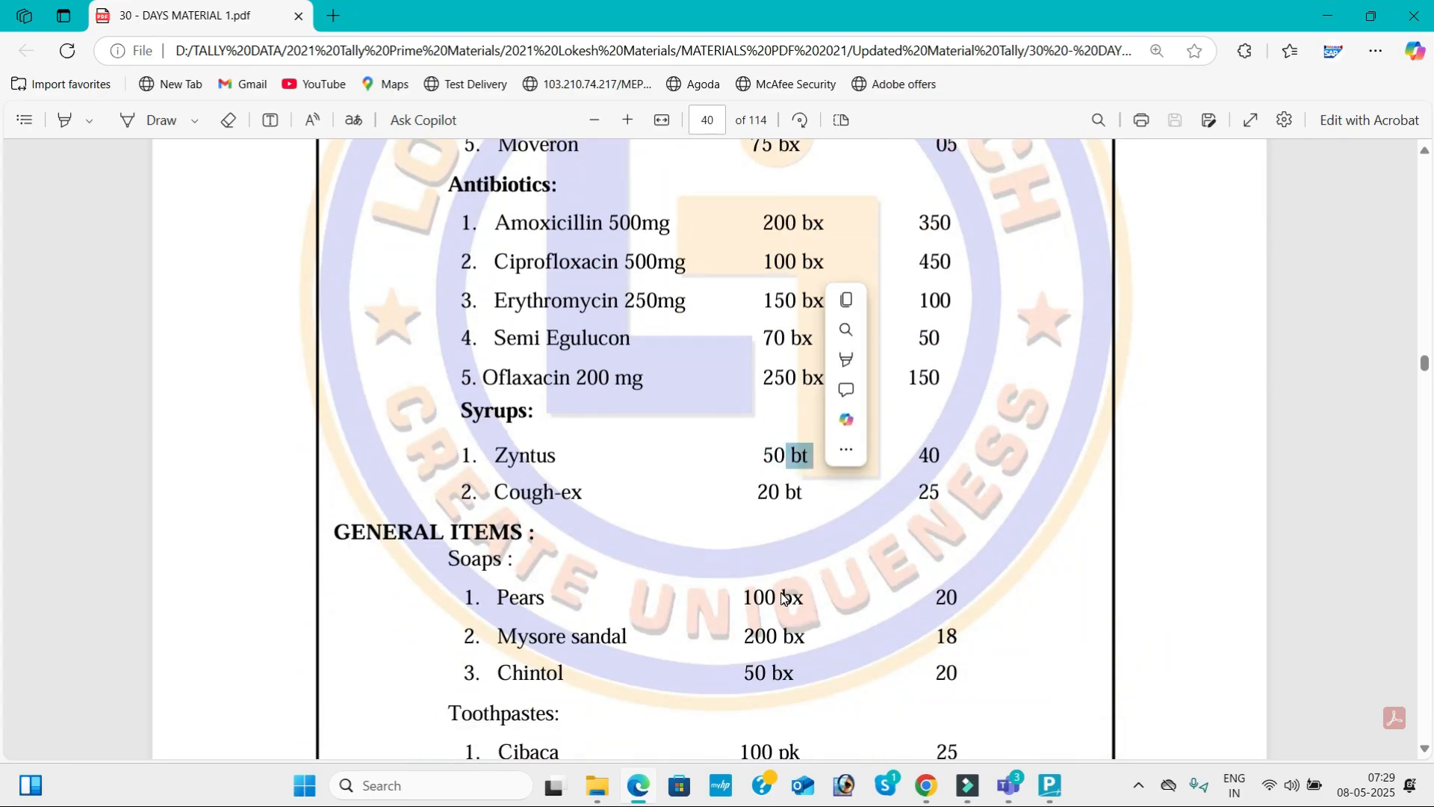
key(Down)
key(Up)
key(Down)
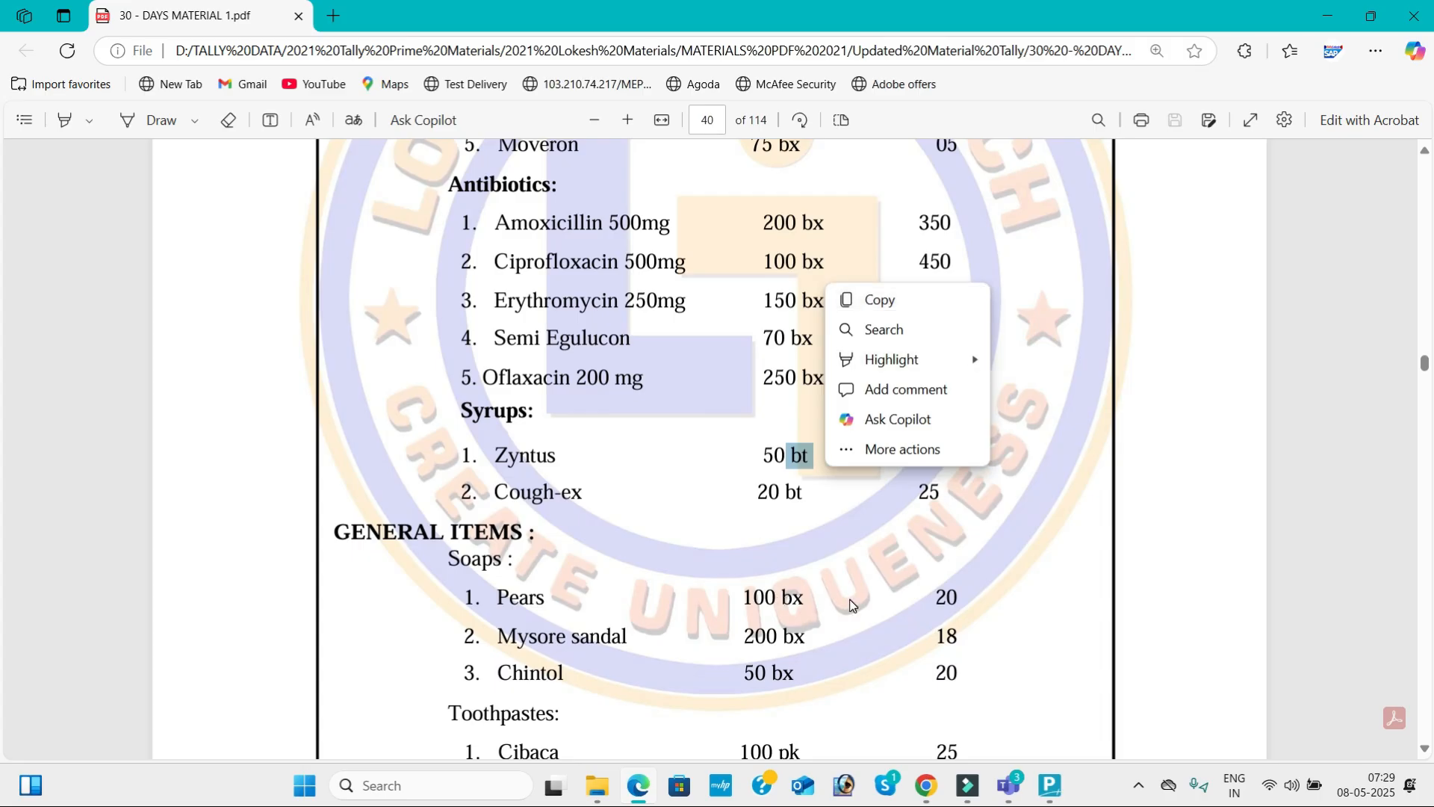
click(849, 599)
scroll(849, 599, down, 4)
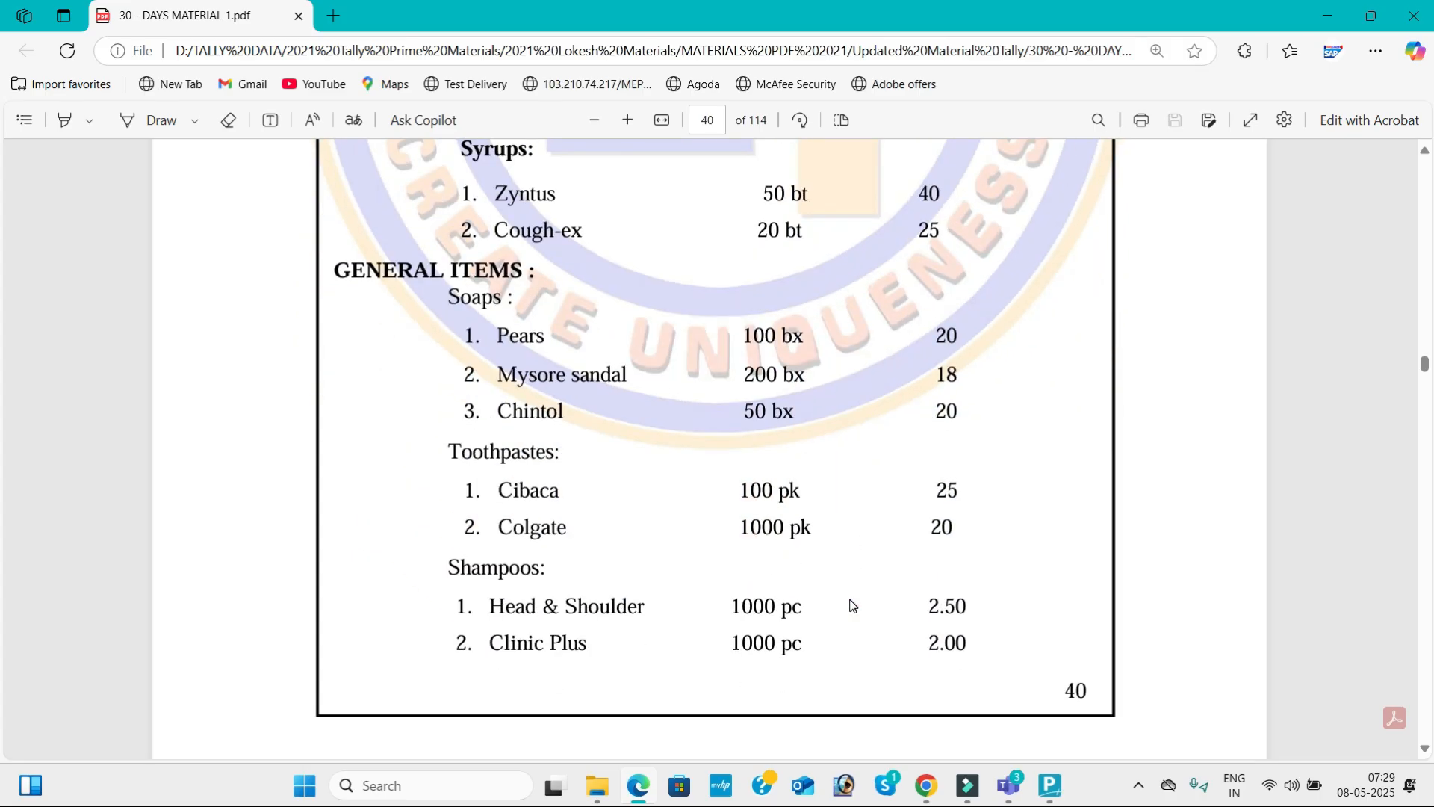
drag(779, 489, 812, 499)
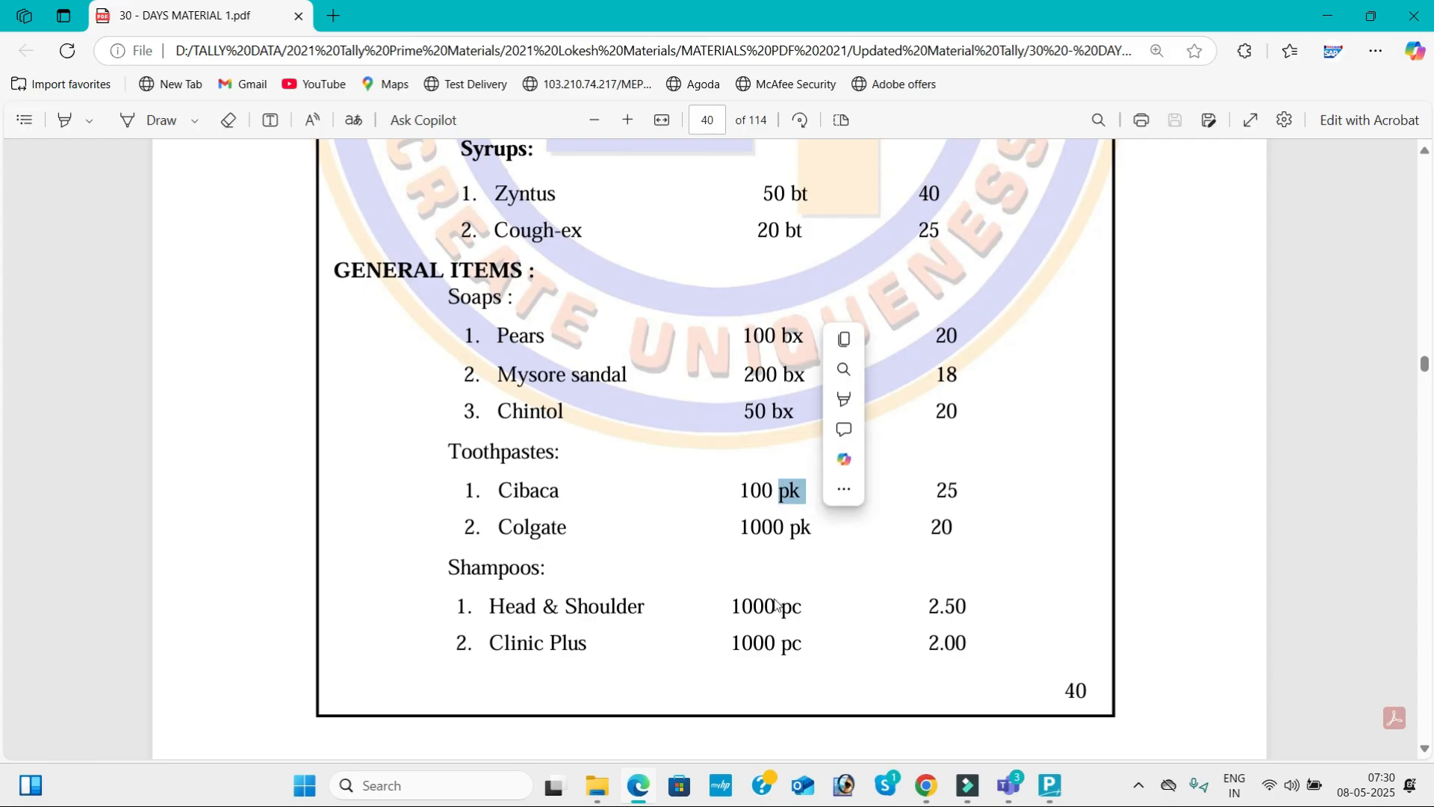
drag(780, 605, 801, 619)
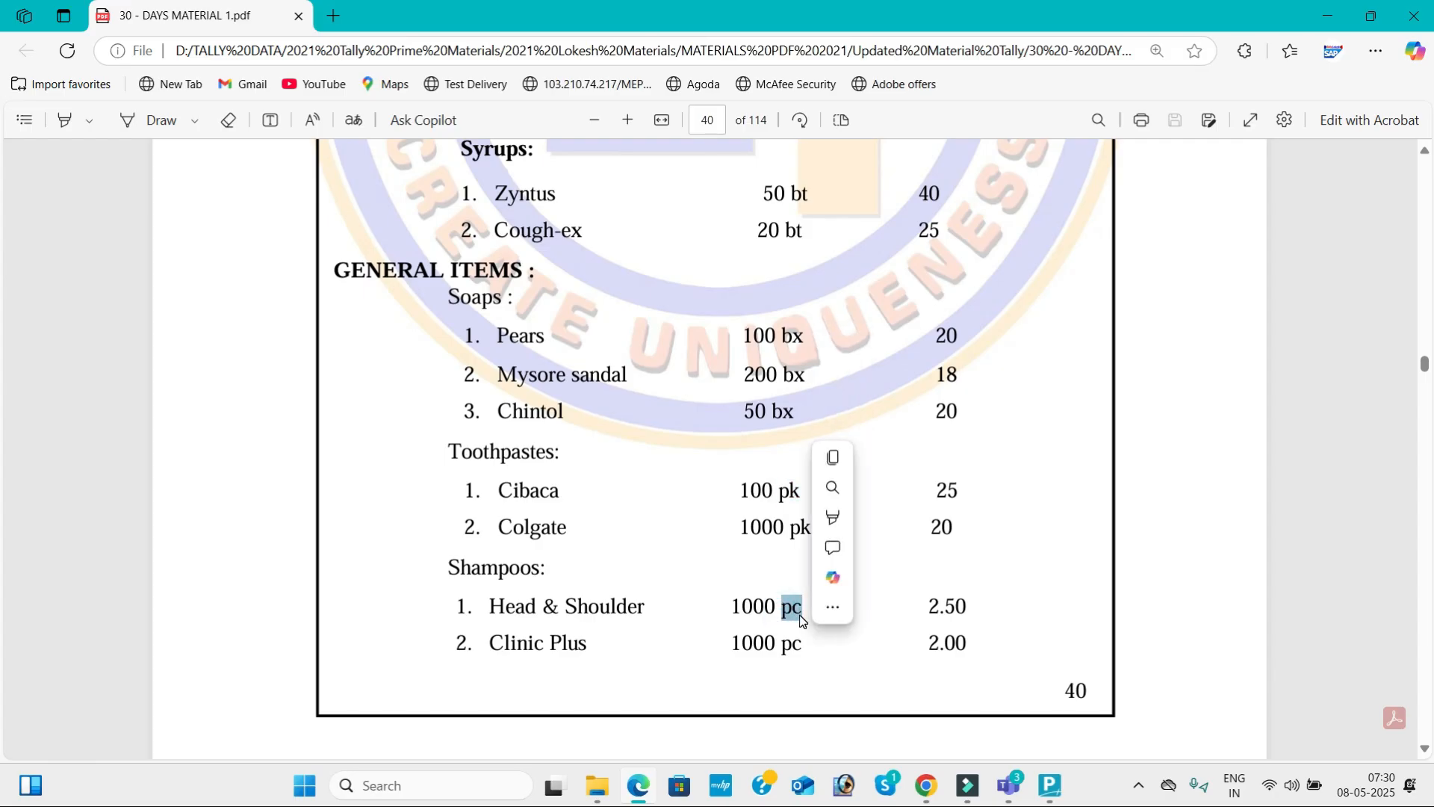
click(720, 441)
scroll(721, 444, up, 1)
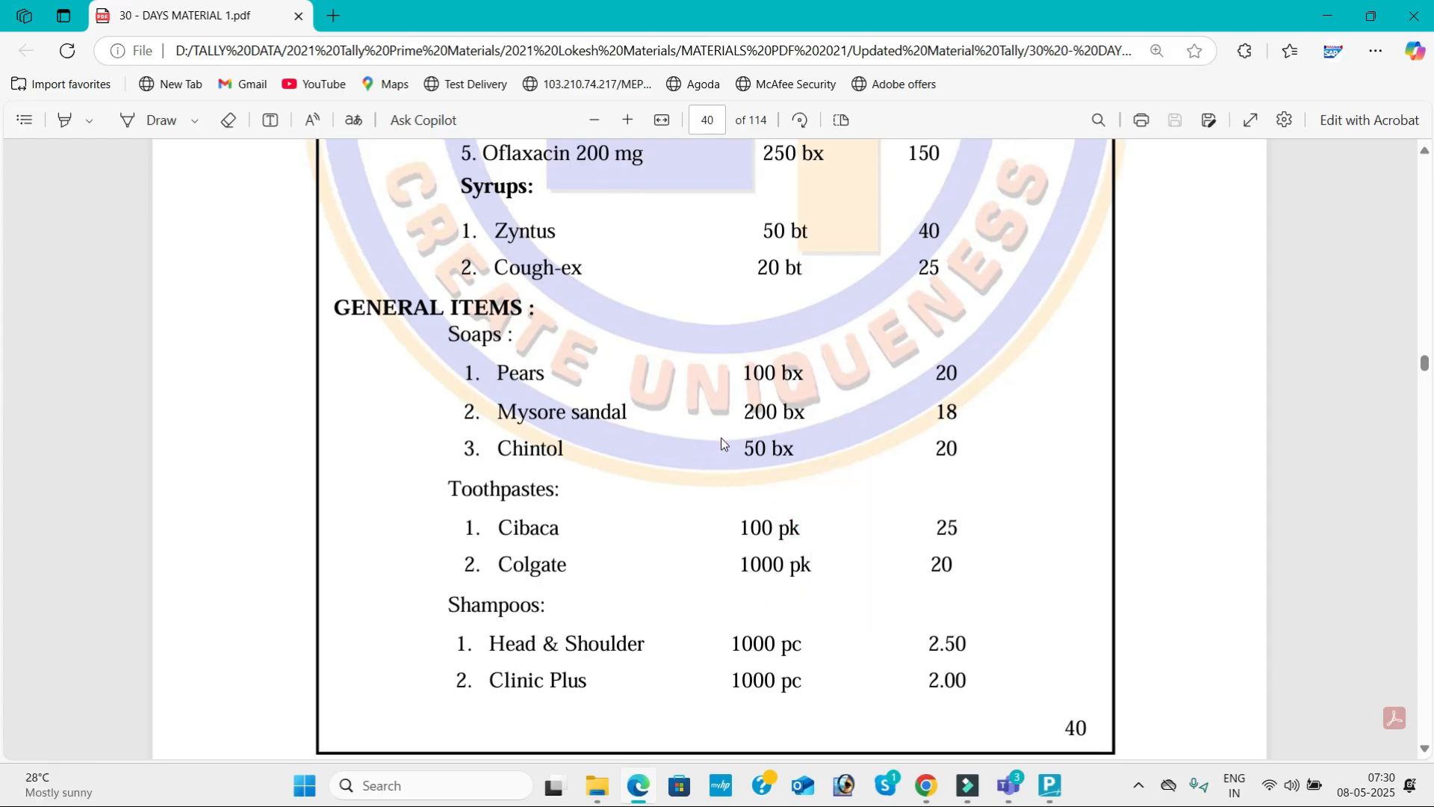
scroll(720, 441, up, 8)
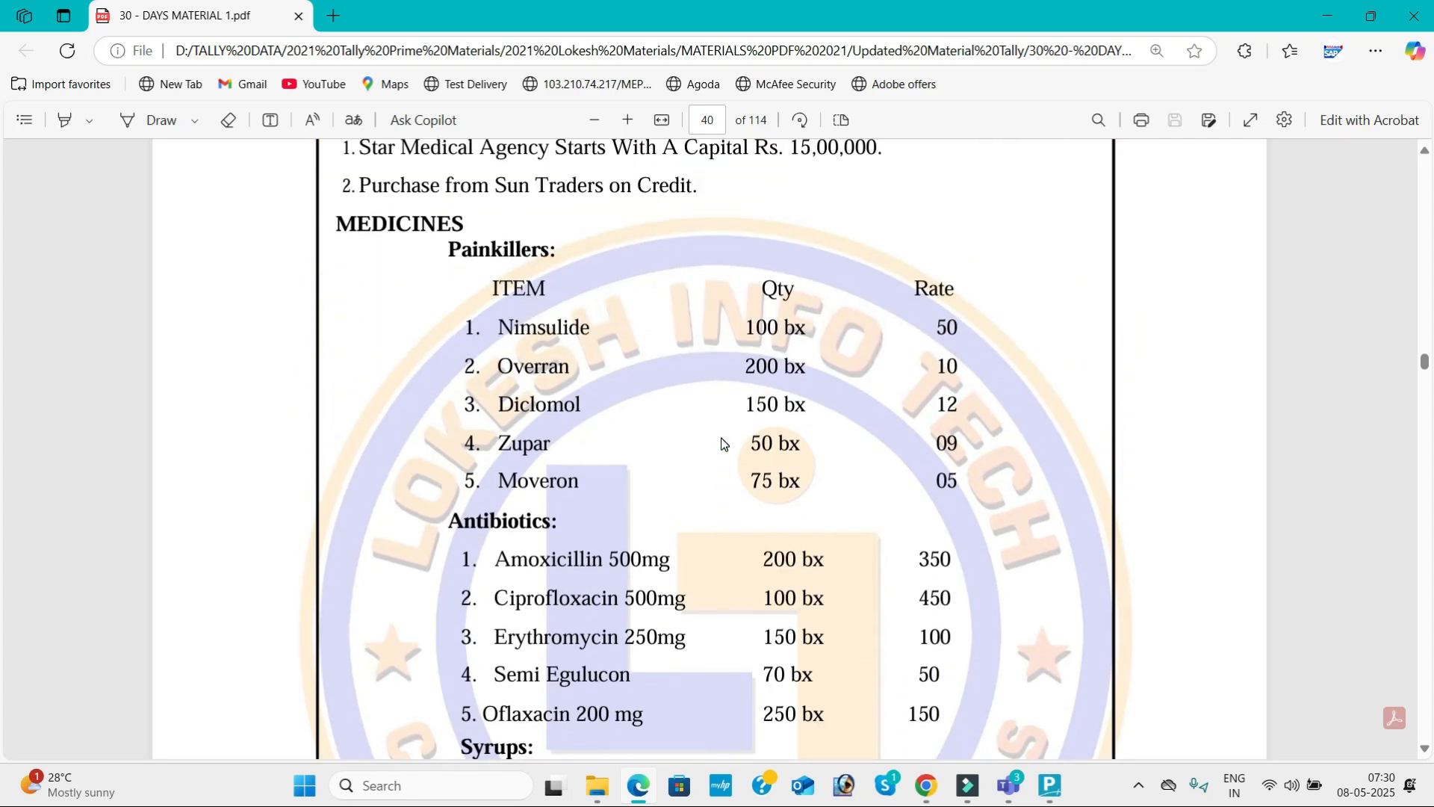
scroll(721, 443, up, 1)
Switch to TallyPrime and create the stock group Medicines under Primary, with item quantities not added.
key(alt+Tab)
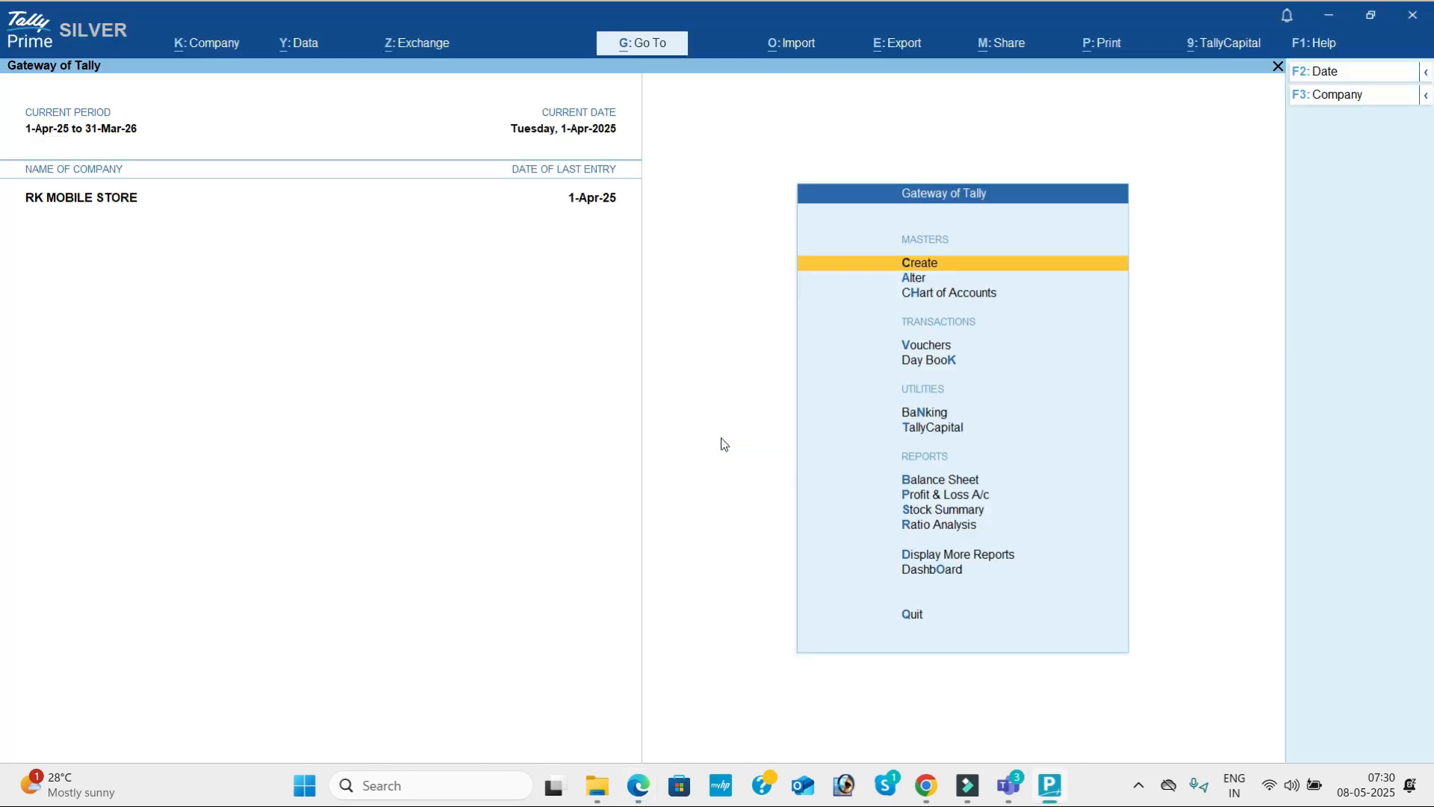
key(Down)
key(Down)
key(Down)
key(Down)
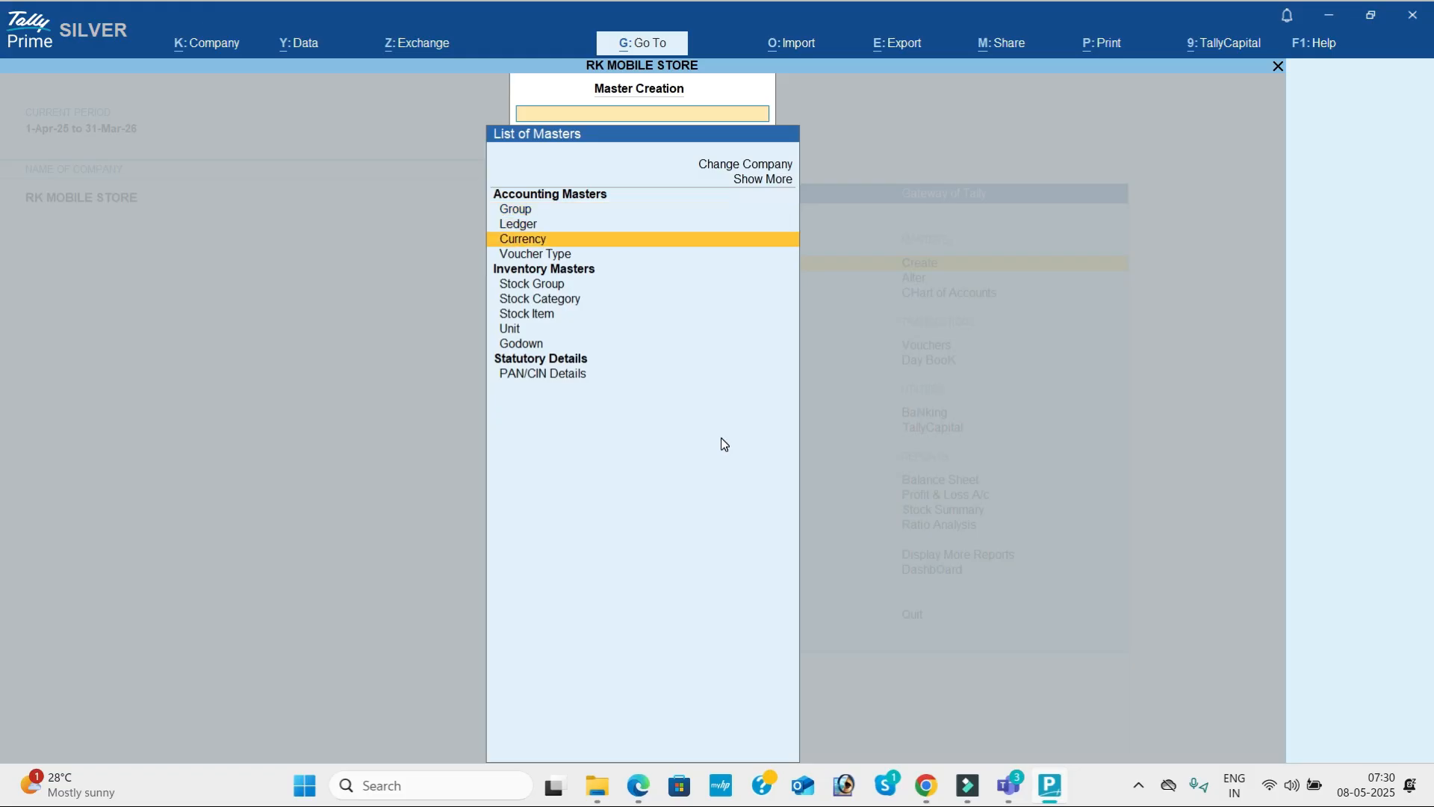
key(Return)
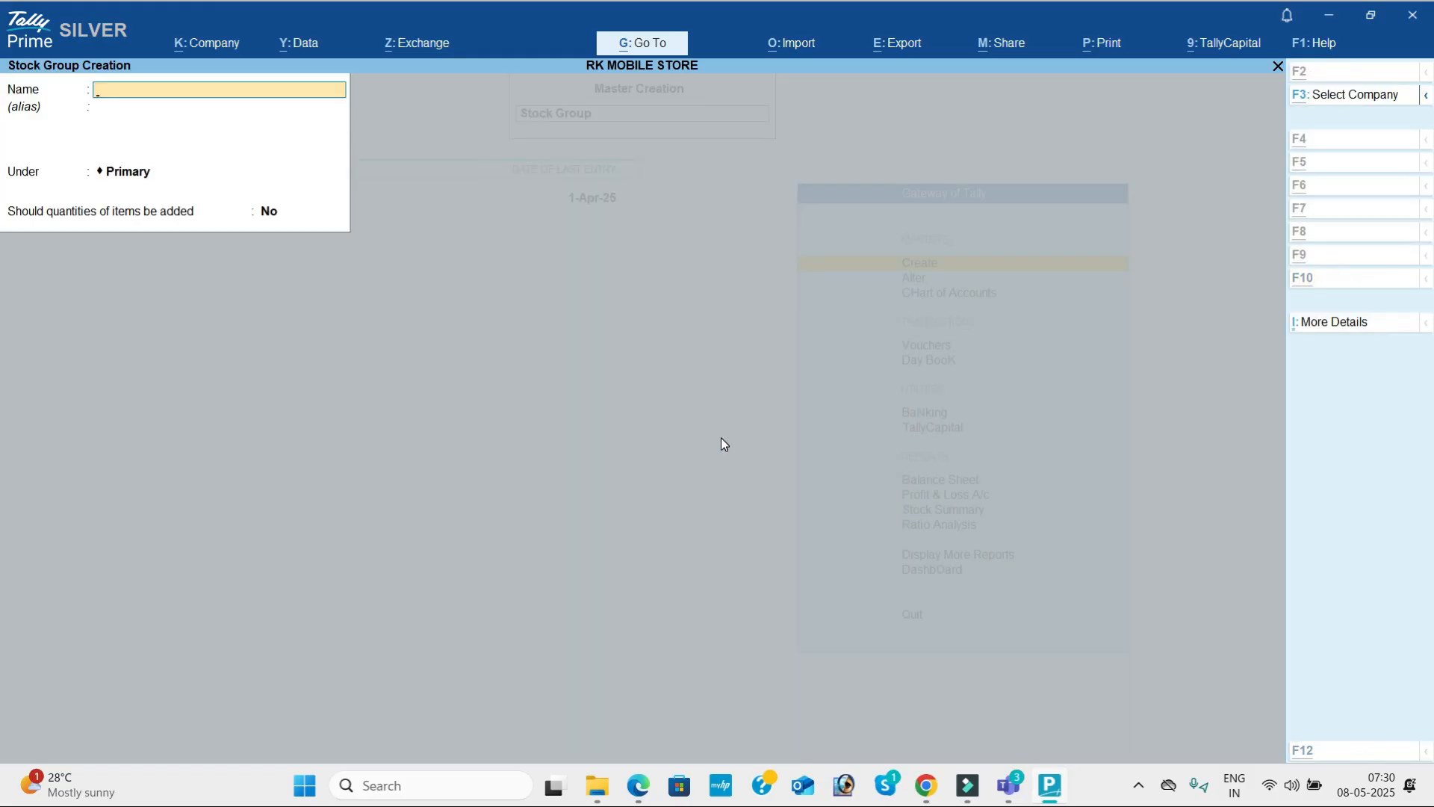
key(alt+Tab)
key(alt+Tab)
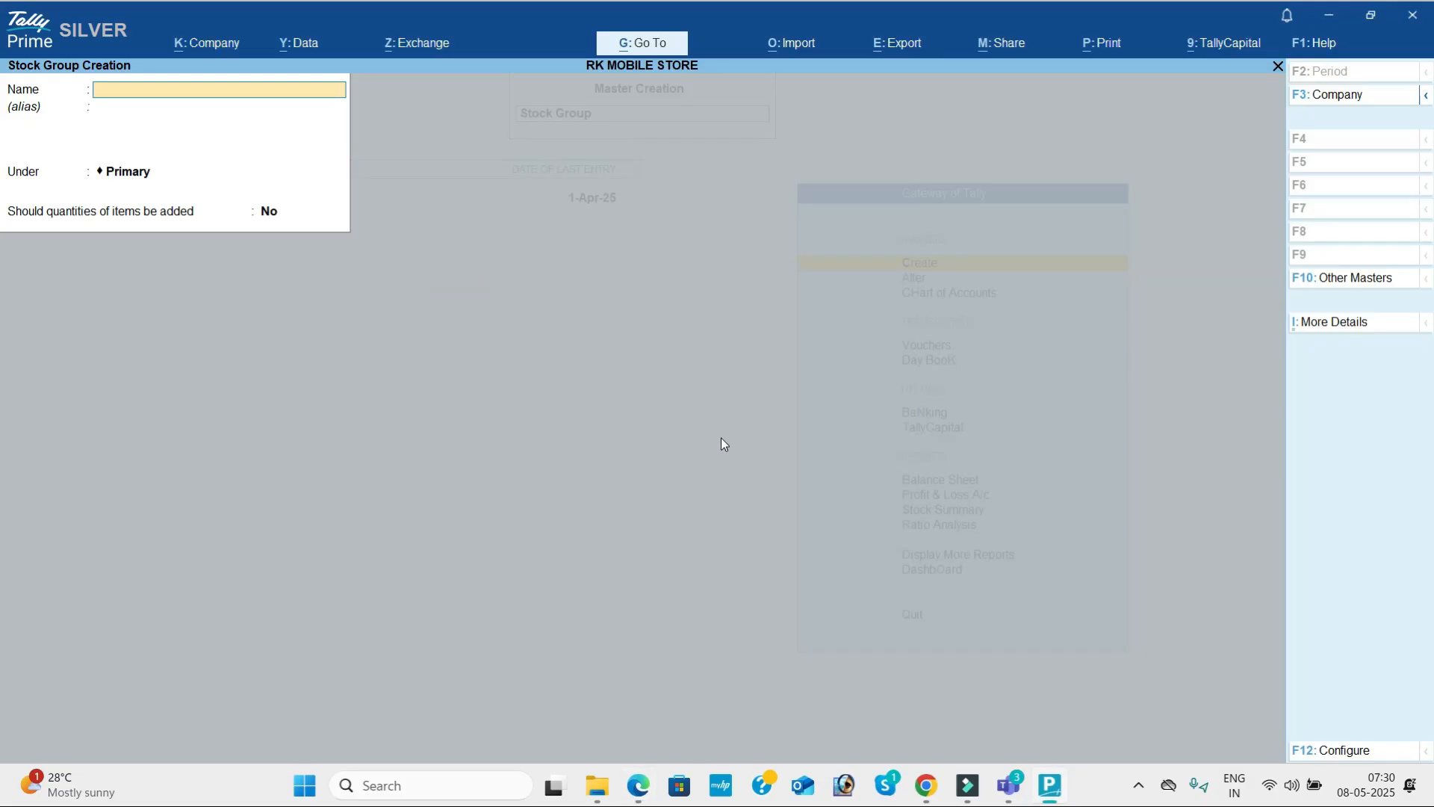
text(Medicines)
key(Return)
key(Return)
key(Return)
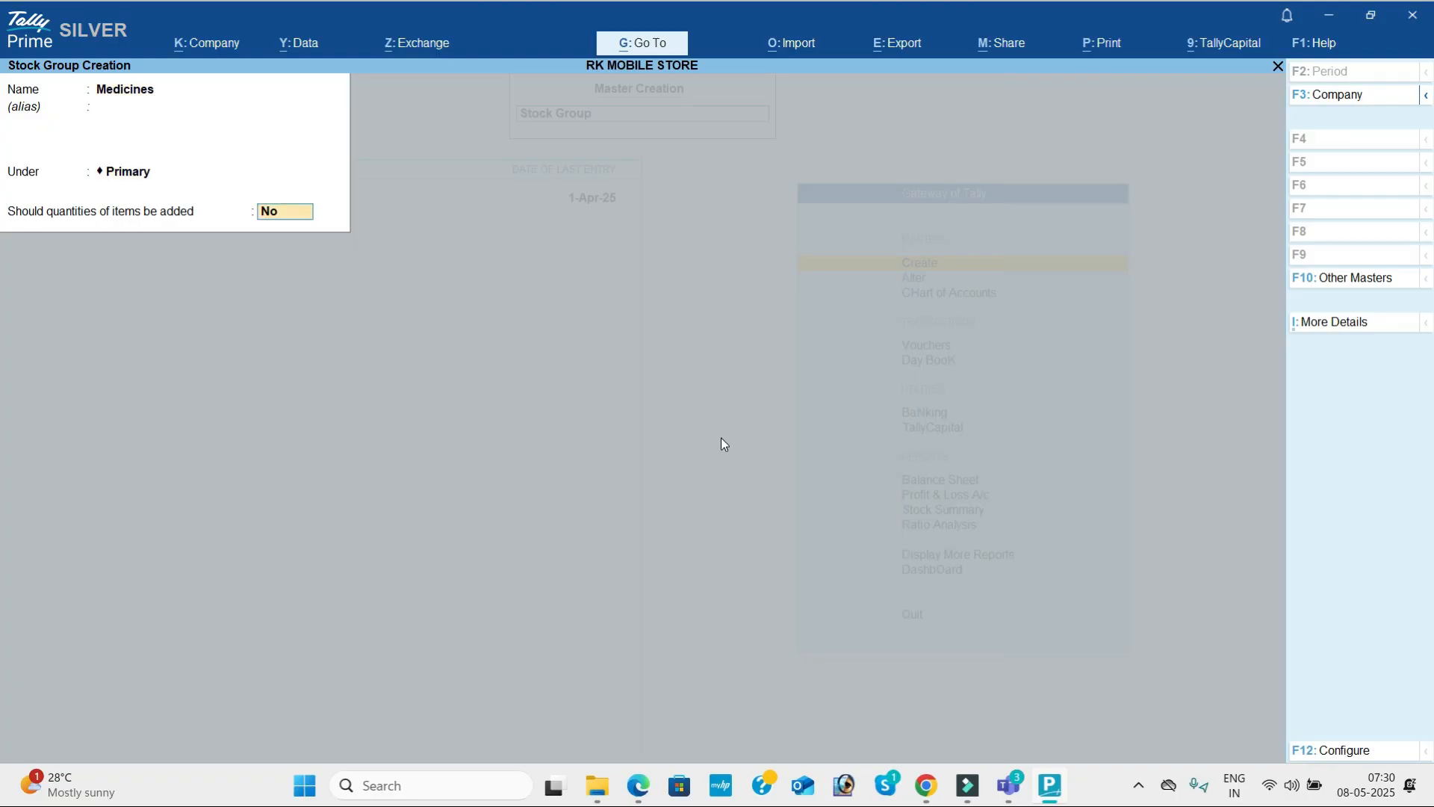
key(Return)
key(Return)
Look up the second main heading in the PDF, create the stock group General items under Primary, and leave stock group creation.
key(alt+Tab)
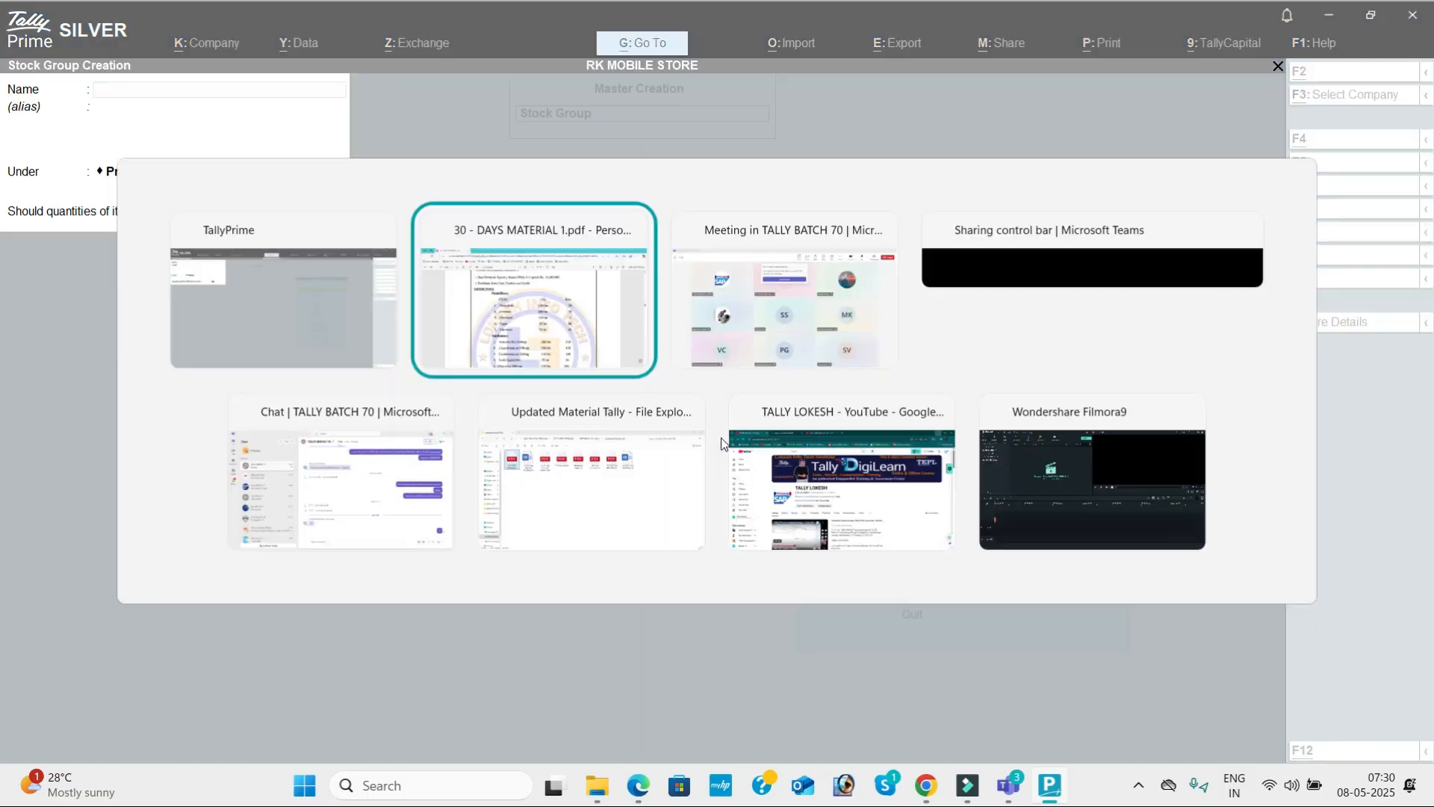
scroll(720, 438, down, 3)
scroll(720, 438, down, 3)
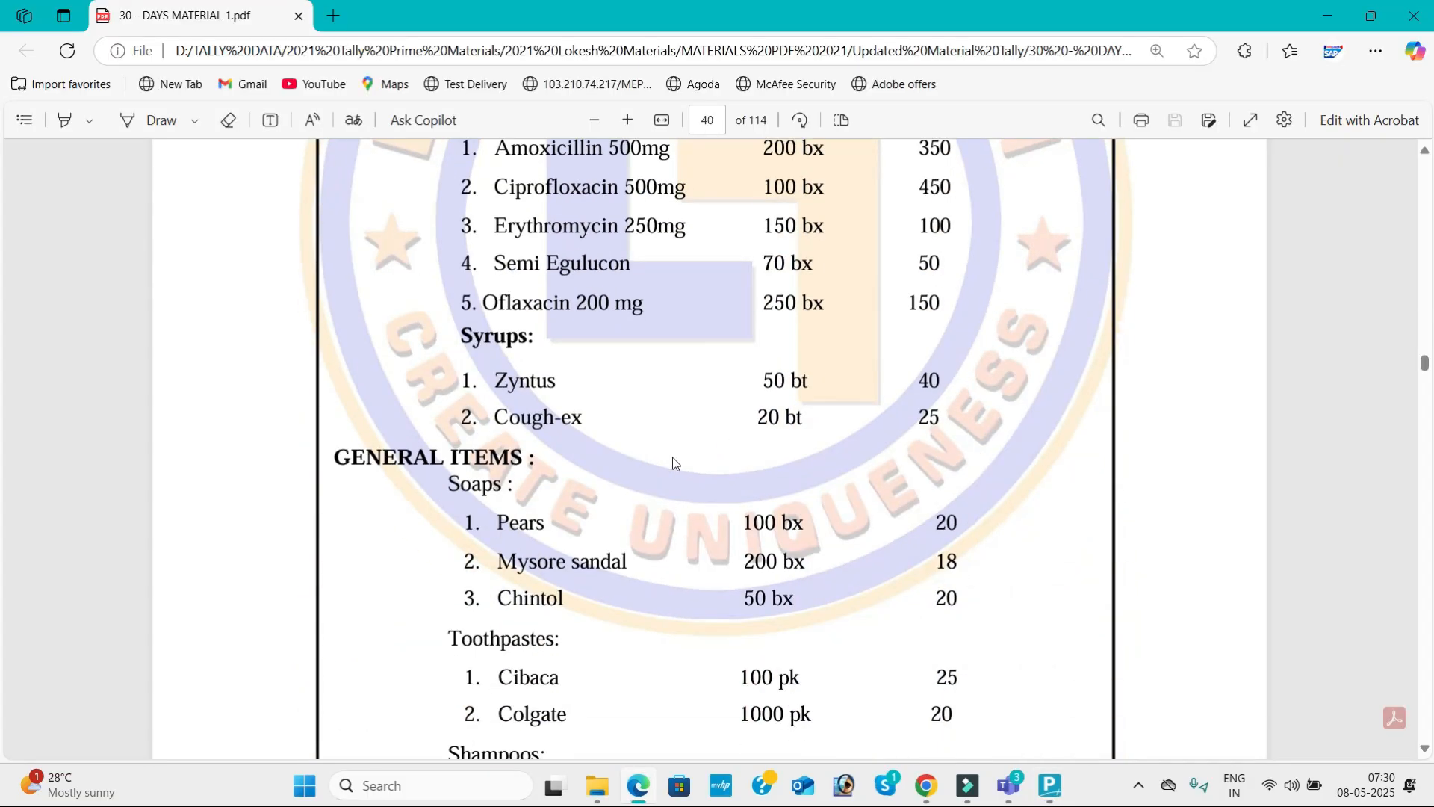
key(alt+Tab)
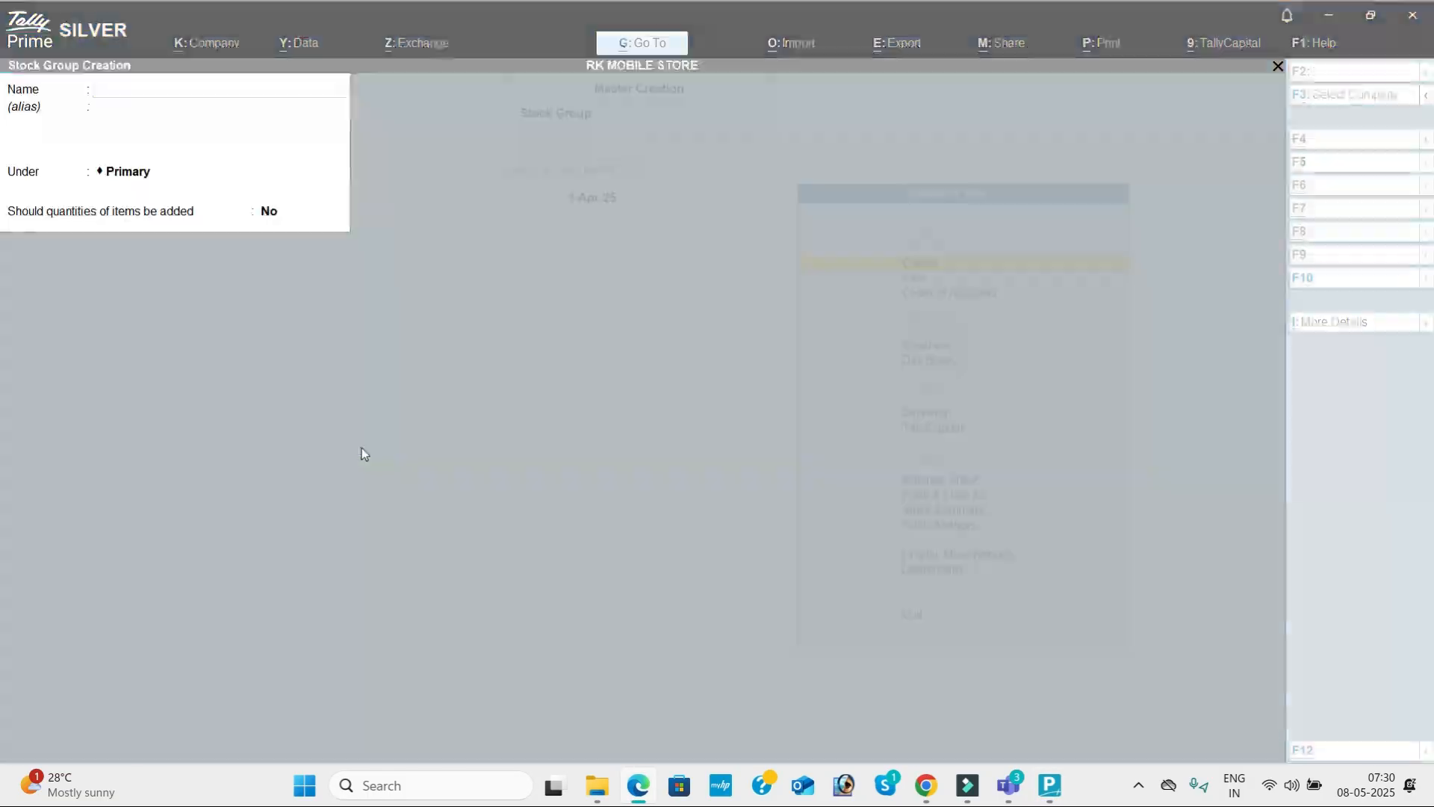
text(General items)
key(Return)
key(Return)
key(Return)
key(Return)
key(Return)
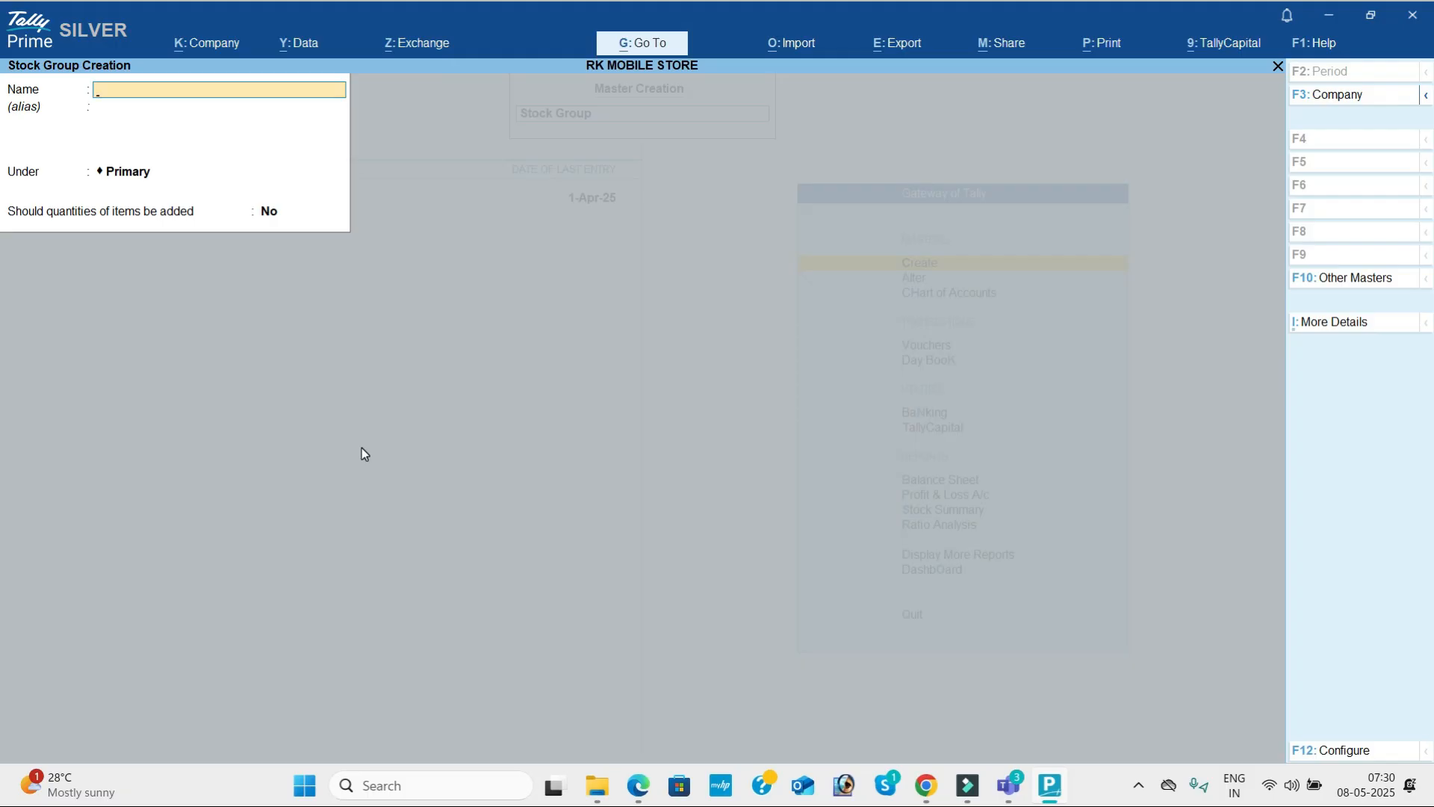
key(Escape)
Create the stock category Painkillers under Primary, copying its name from the MEDICINES list in the PDF.
key(Return)
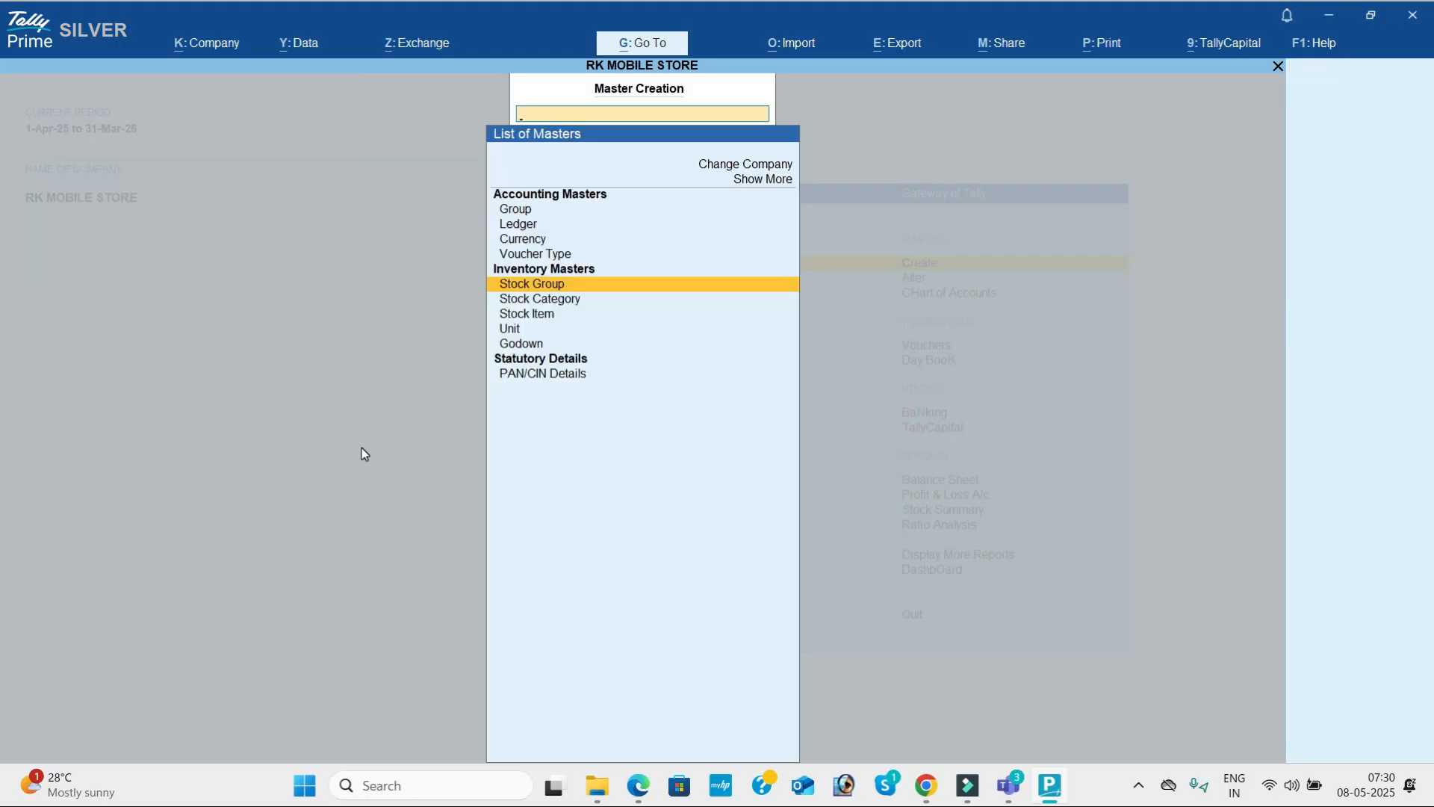
key(Down)
key(Return)
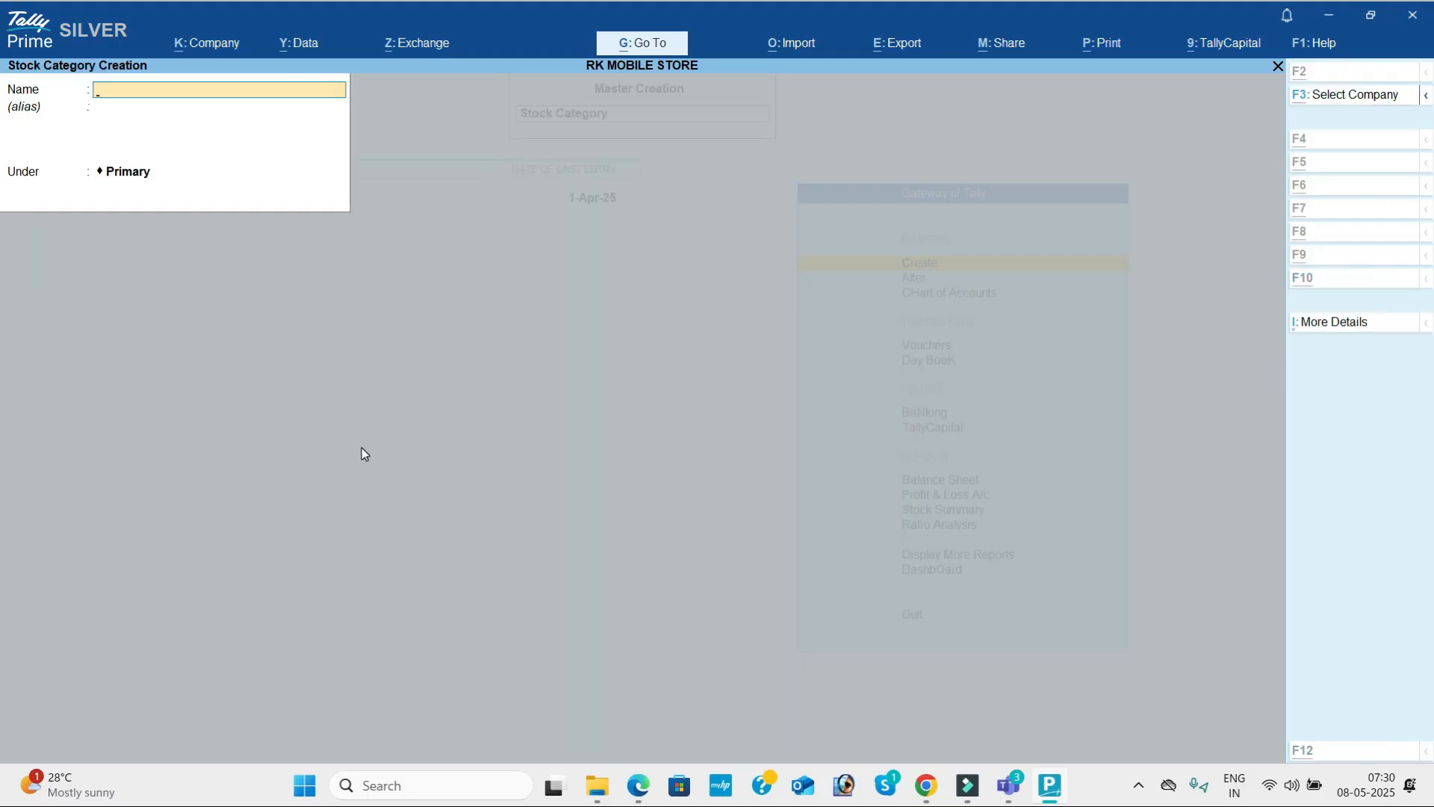
key(alt+Tab)
scroll(362, 447, up, 5)
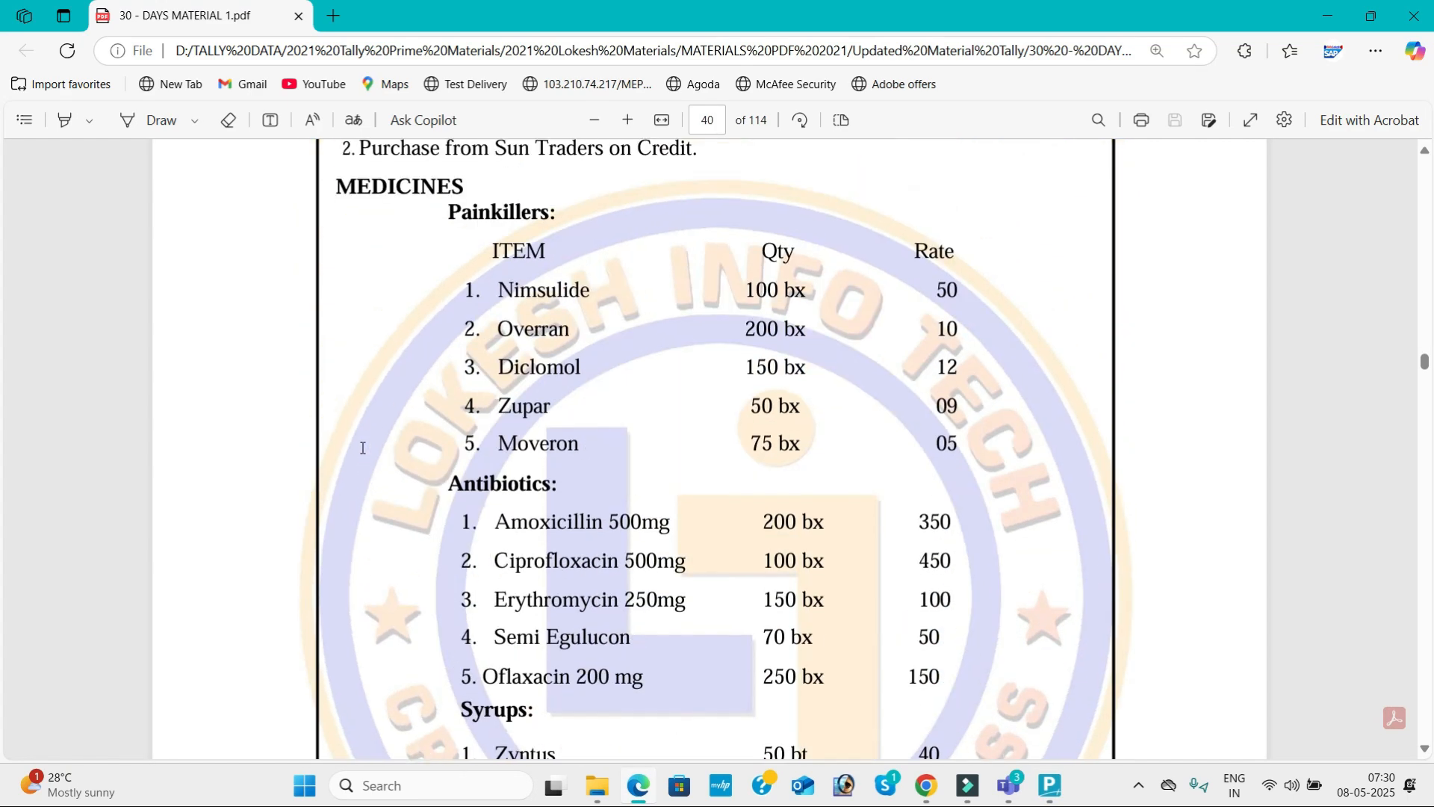
drag(451, 211, 544, 216)
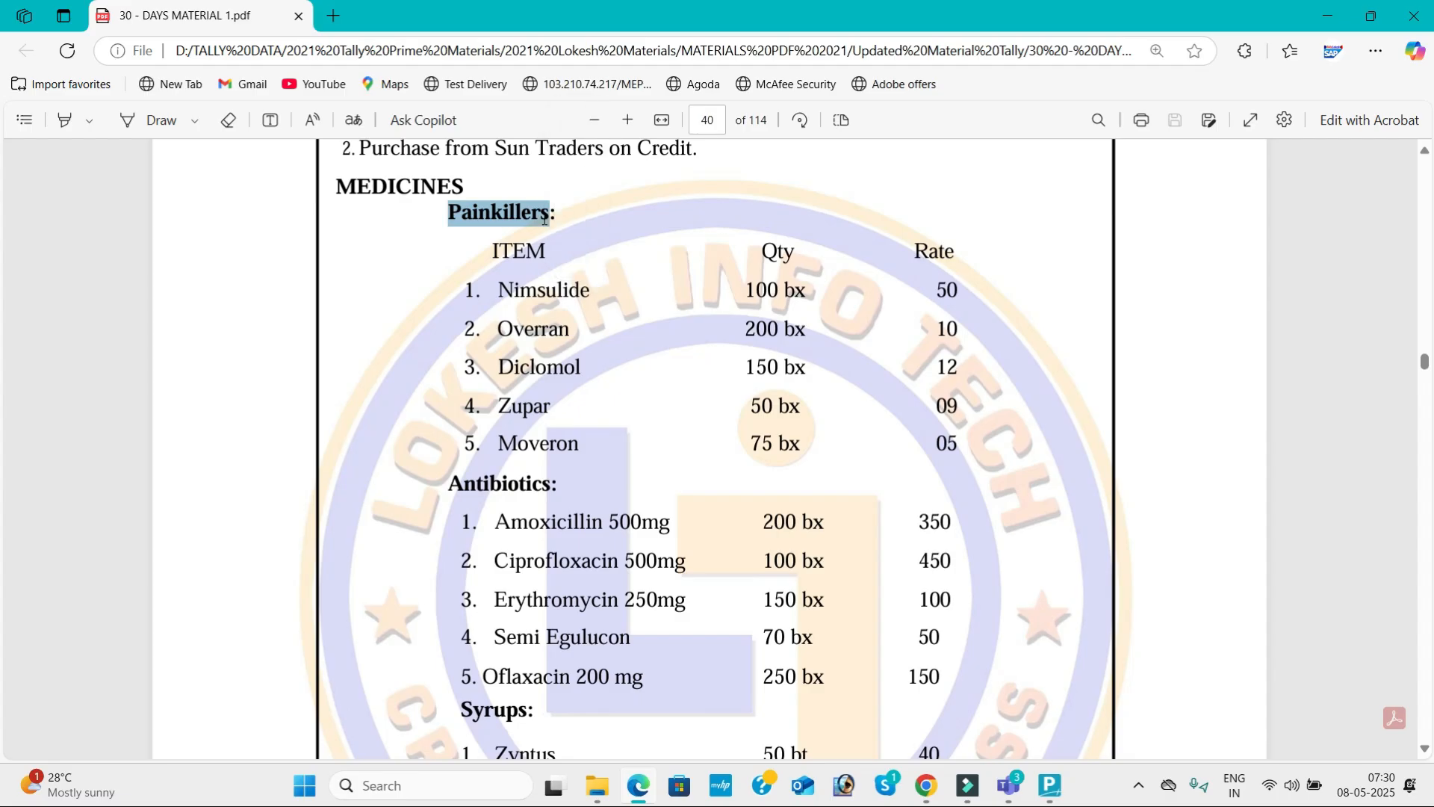
key(ctrl+c)
key(alt+Tab)
key(ctrl+v)
key(Return)
key(Return)
key(Return)
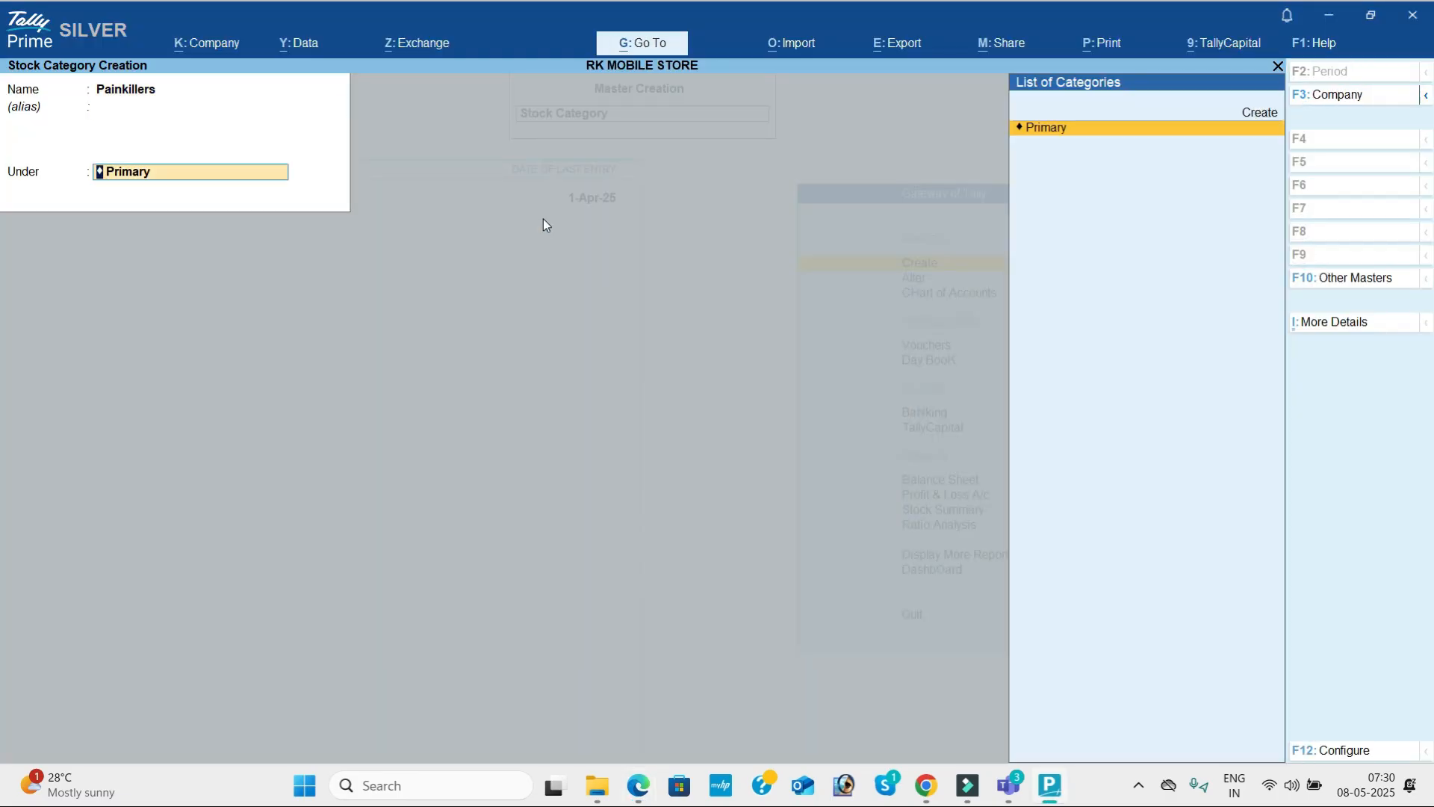
Return to 30 - DAYS MATERIAL 1.pdf and find the category heading that follows Painkillers under MEDICINES.
key(alt+Tab)
scroll(543, 218, down, 1)
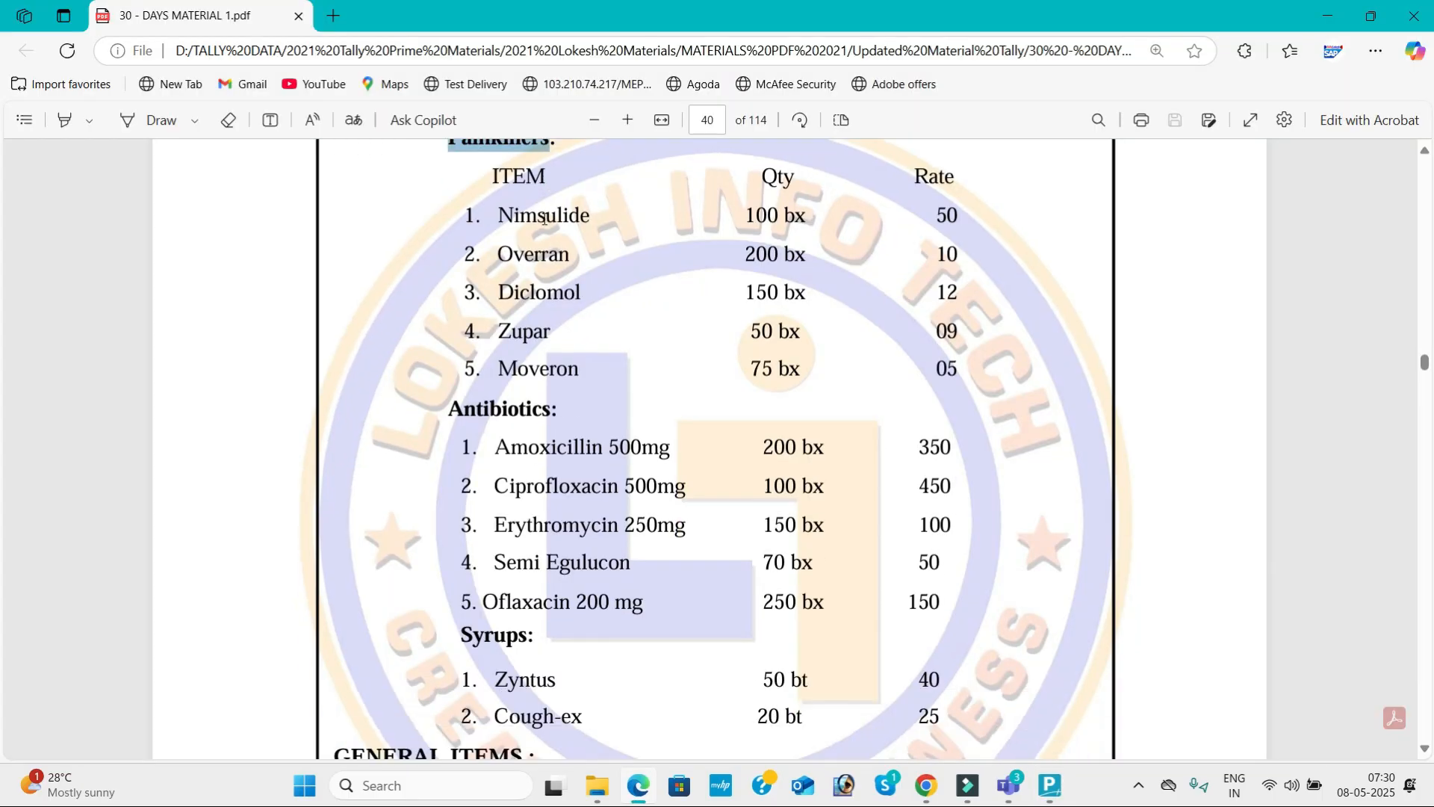